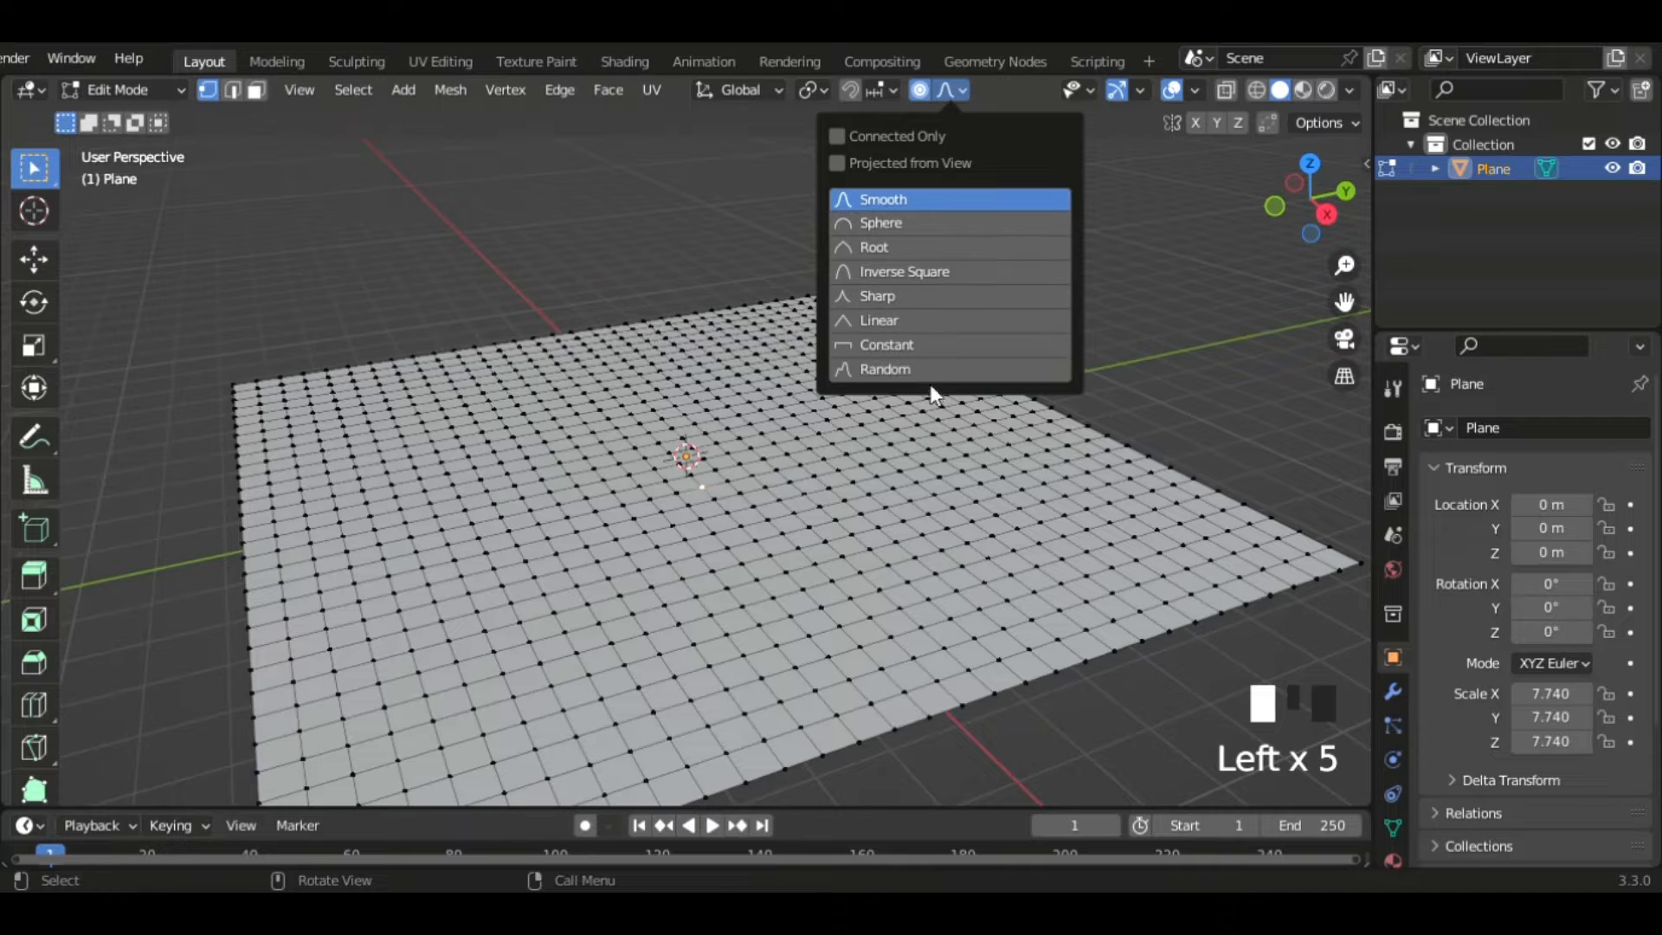
- Raise the plane's selected centre vertex about 0.33 m using Random proportional falloff with an influence size of about 10.8 m
click(943, 369)
key(g)
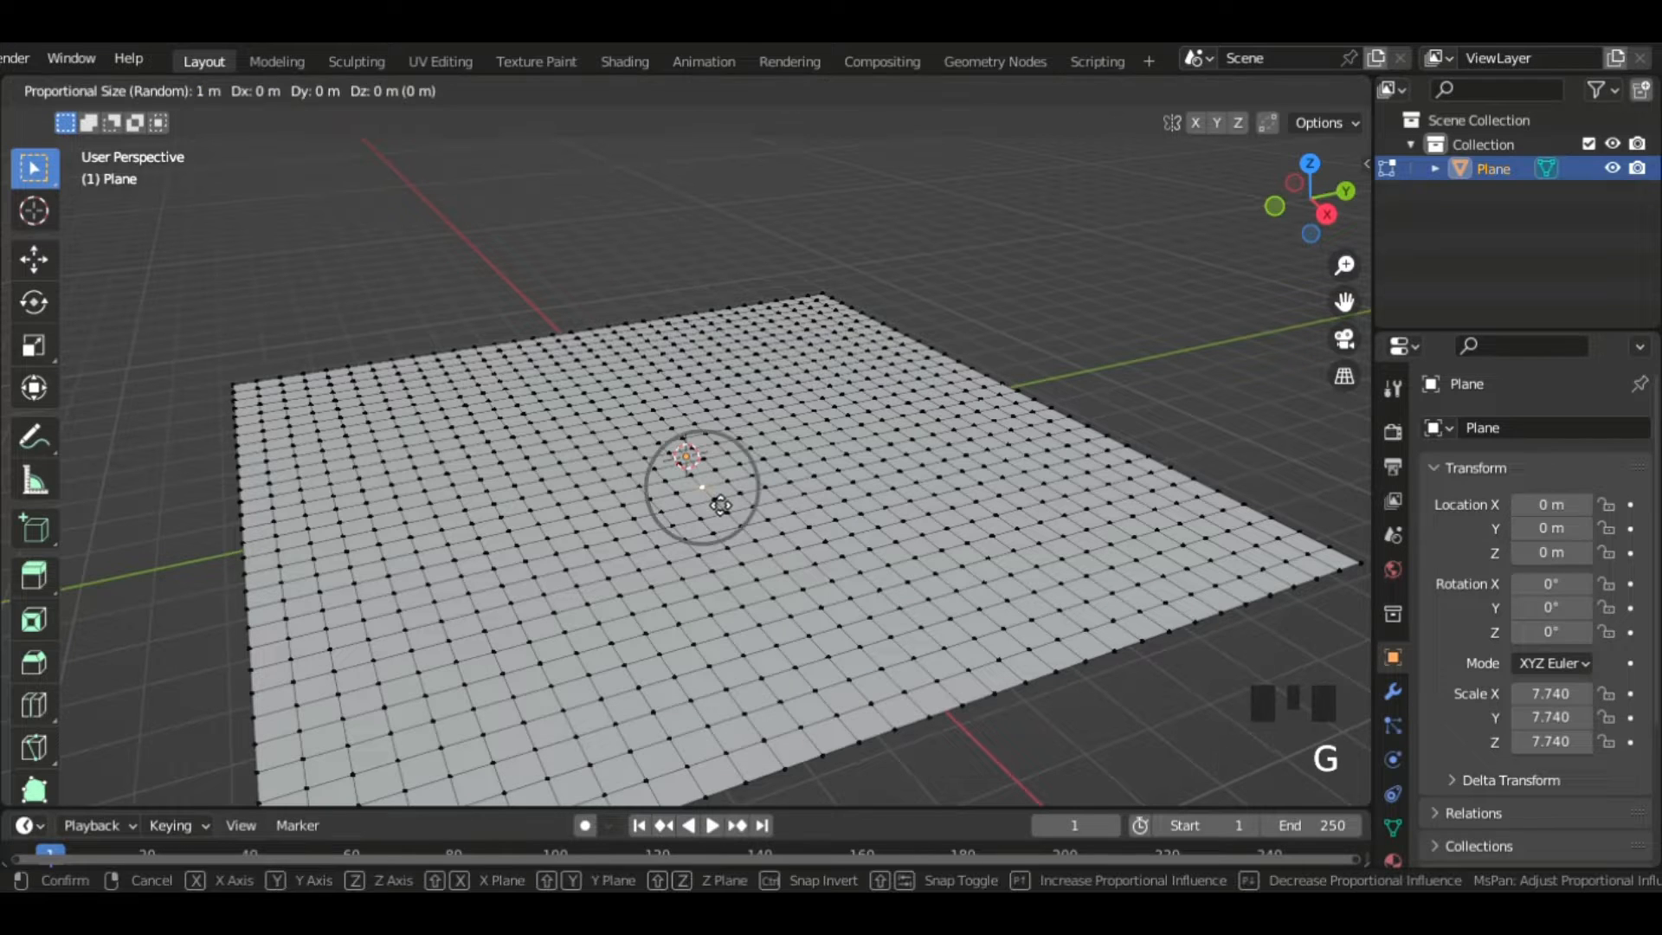
scroll(718, 489, down, 5)
scroll(719, 488, down, 11)
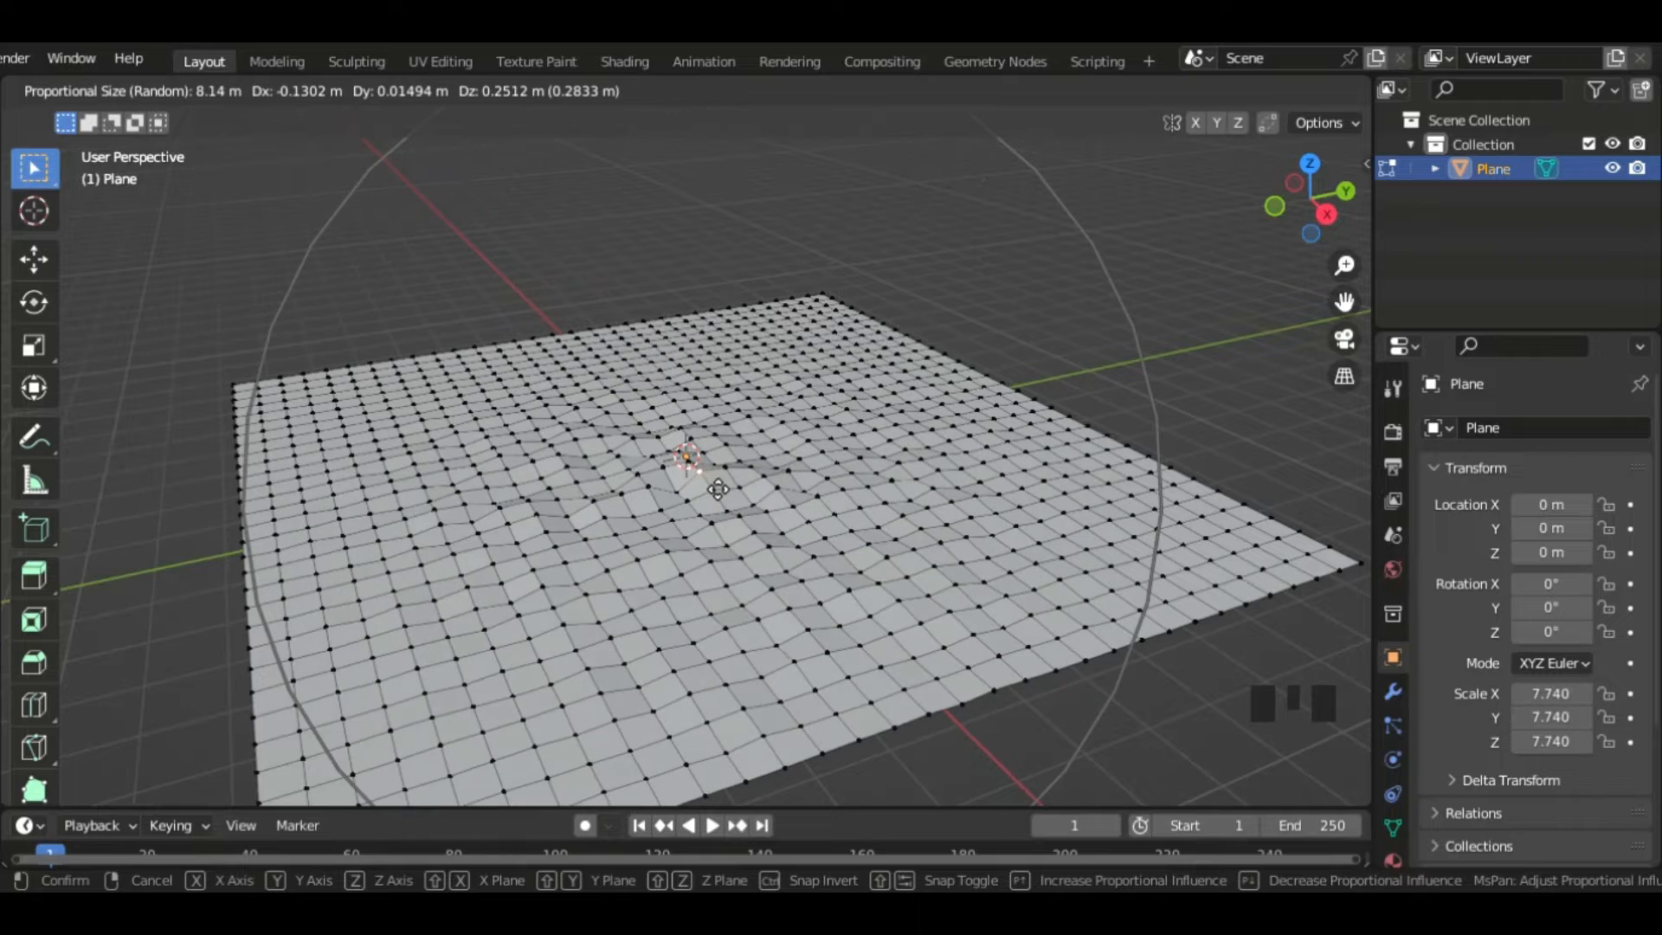
scroll(720, 484, down, 3)
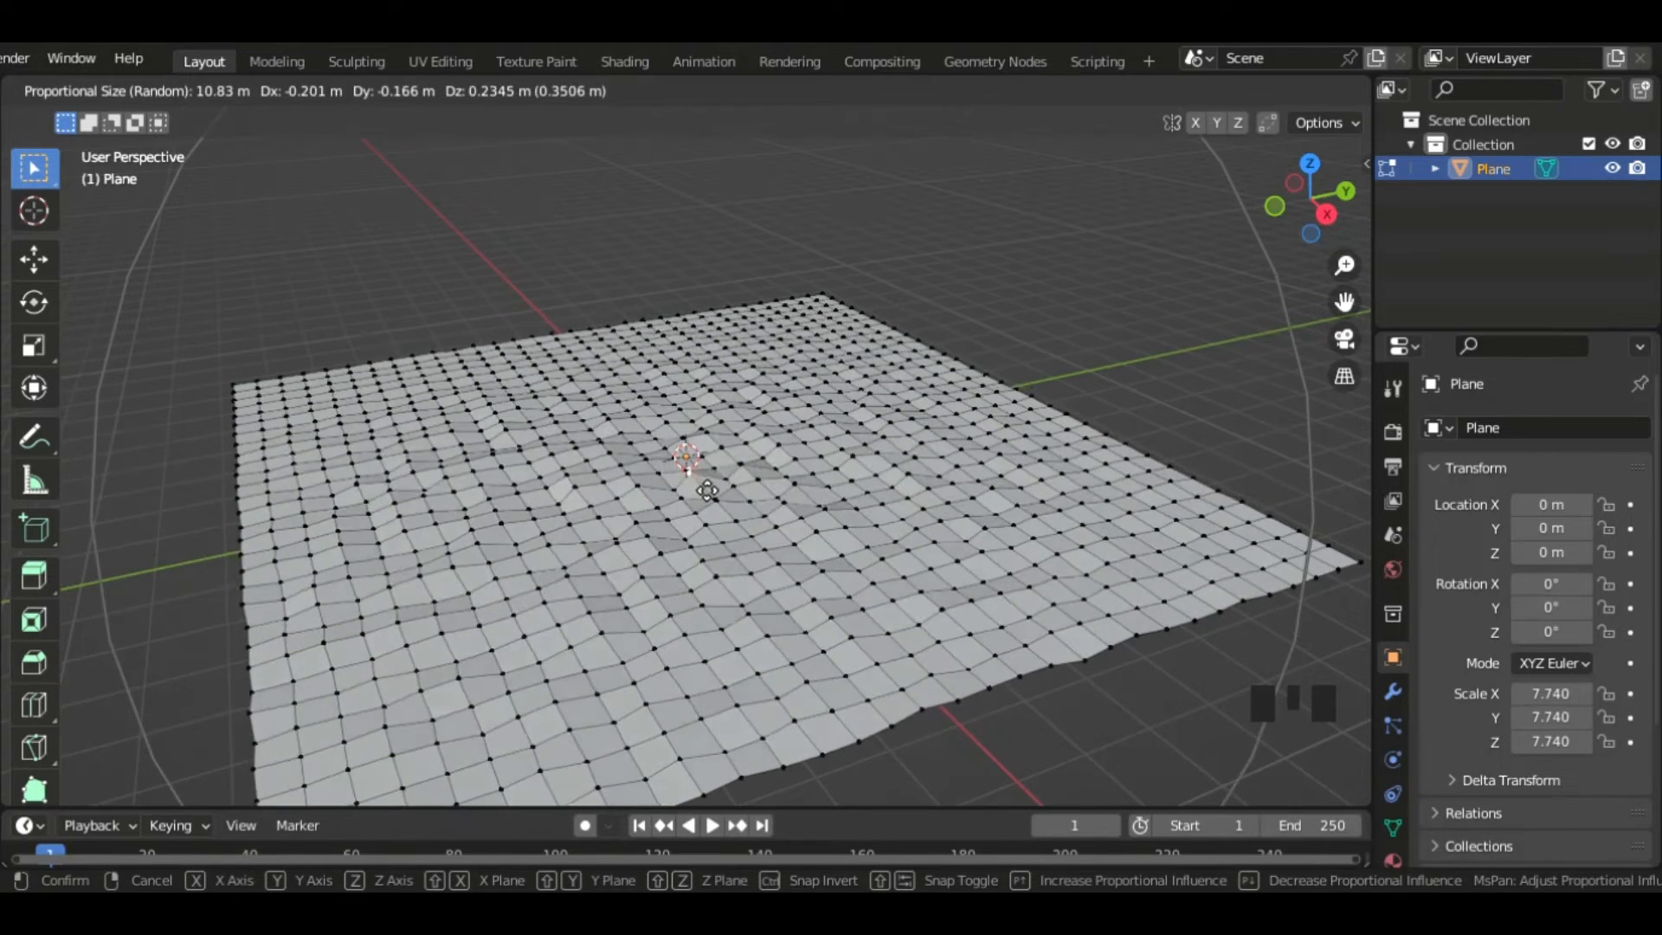
click(706, 483)
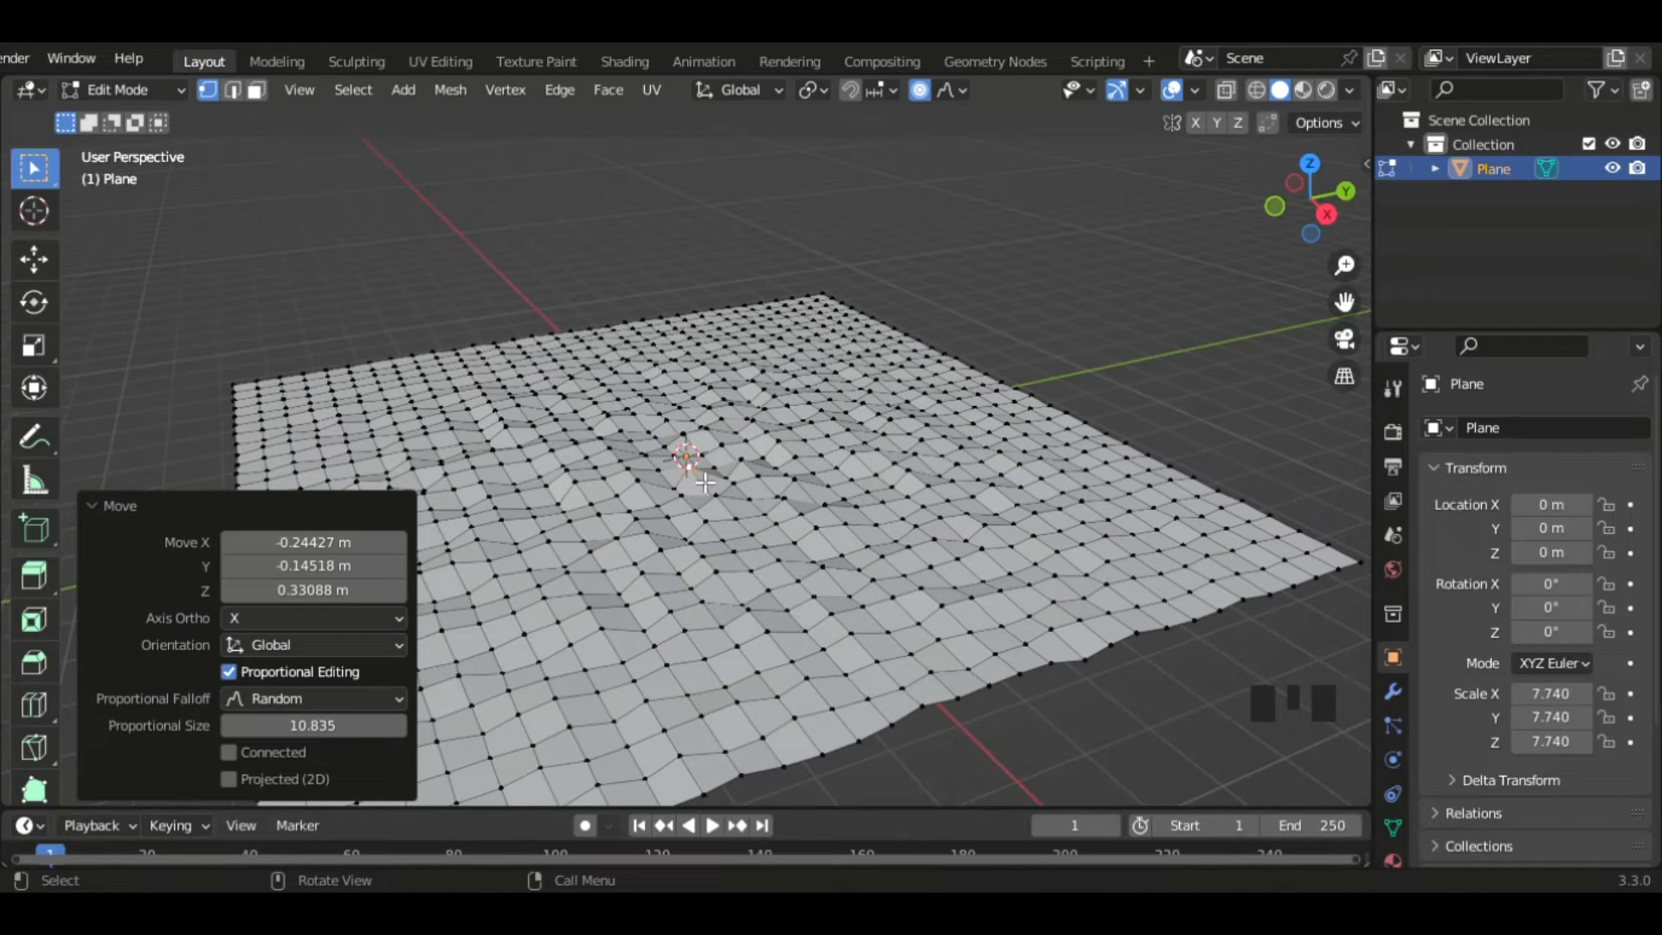
- Return to Object Mode, apply Shade Smooth to the uneven plane, and deselect it
key(Tab)
right_click(703, 466)
click(681, 422)
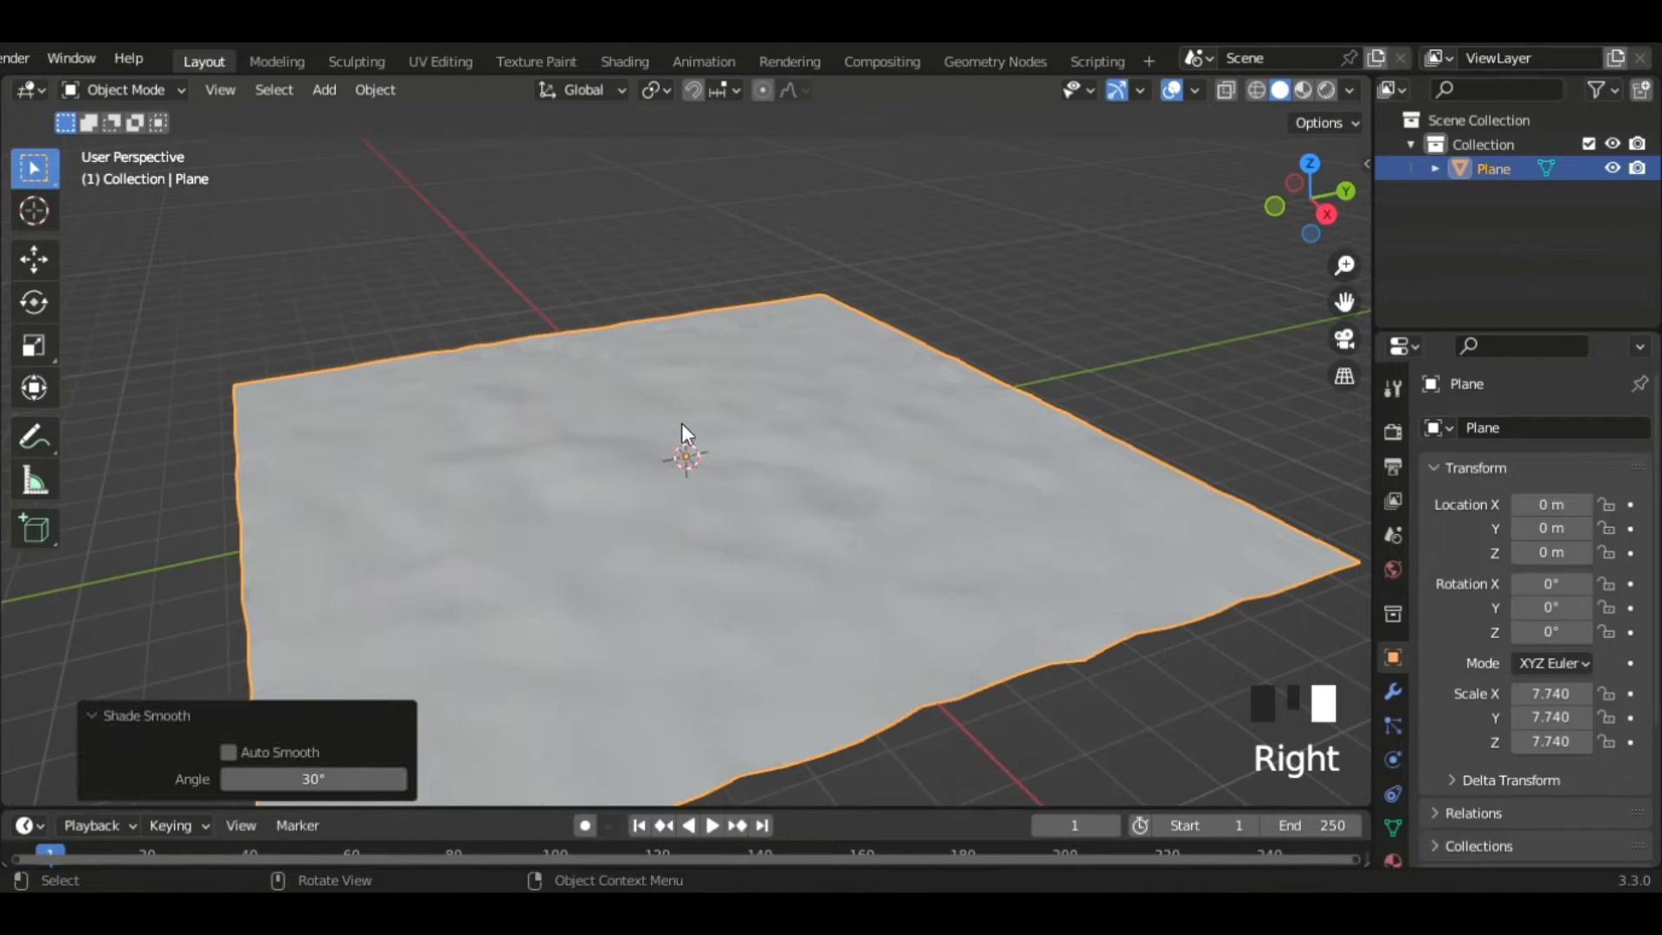
middle_drag(682, 422, 642, 440)
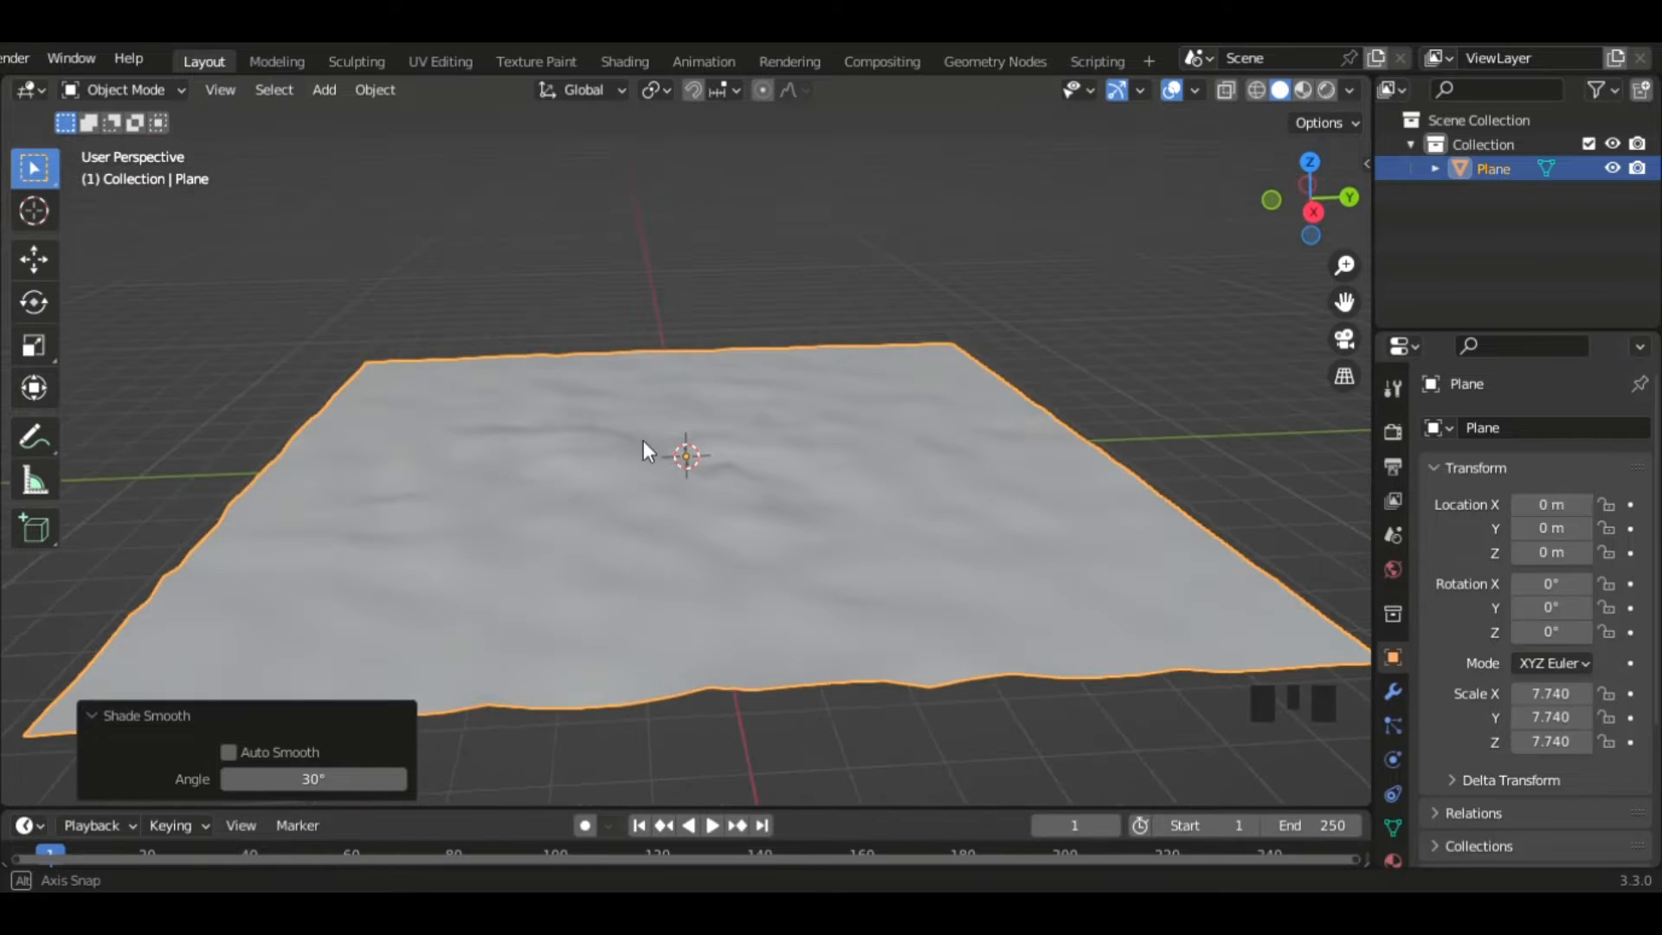
click(1118, 390)
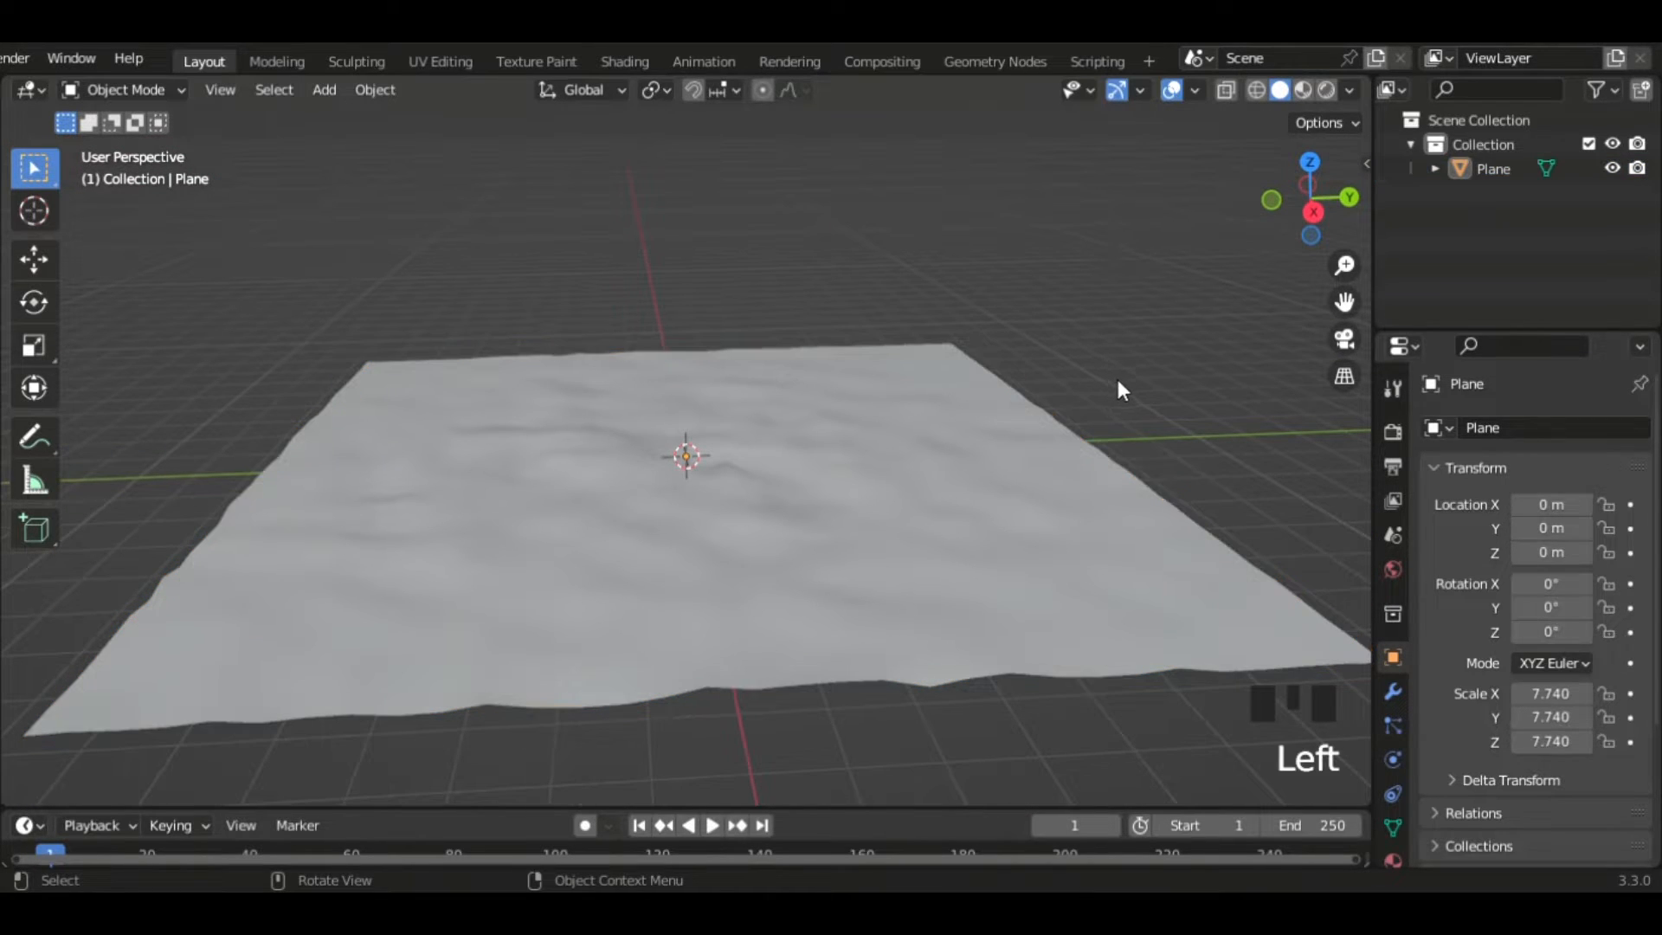
- Create a new collection named Tree and make it the active collection
right_click(1478, 236)
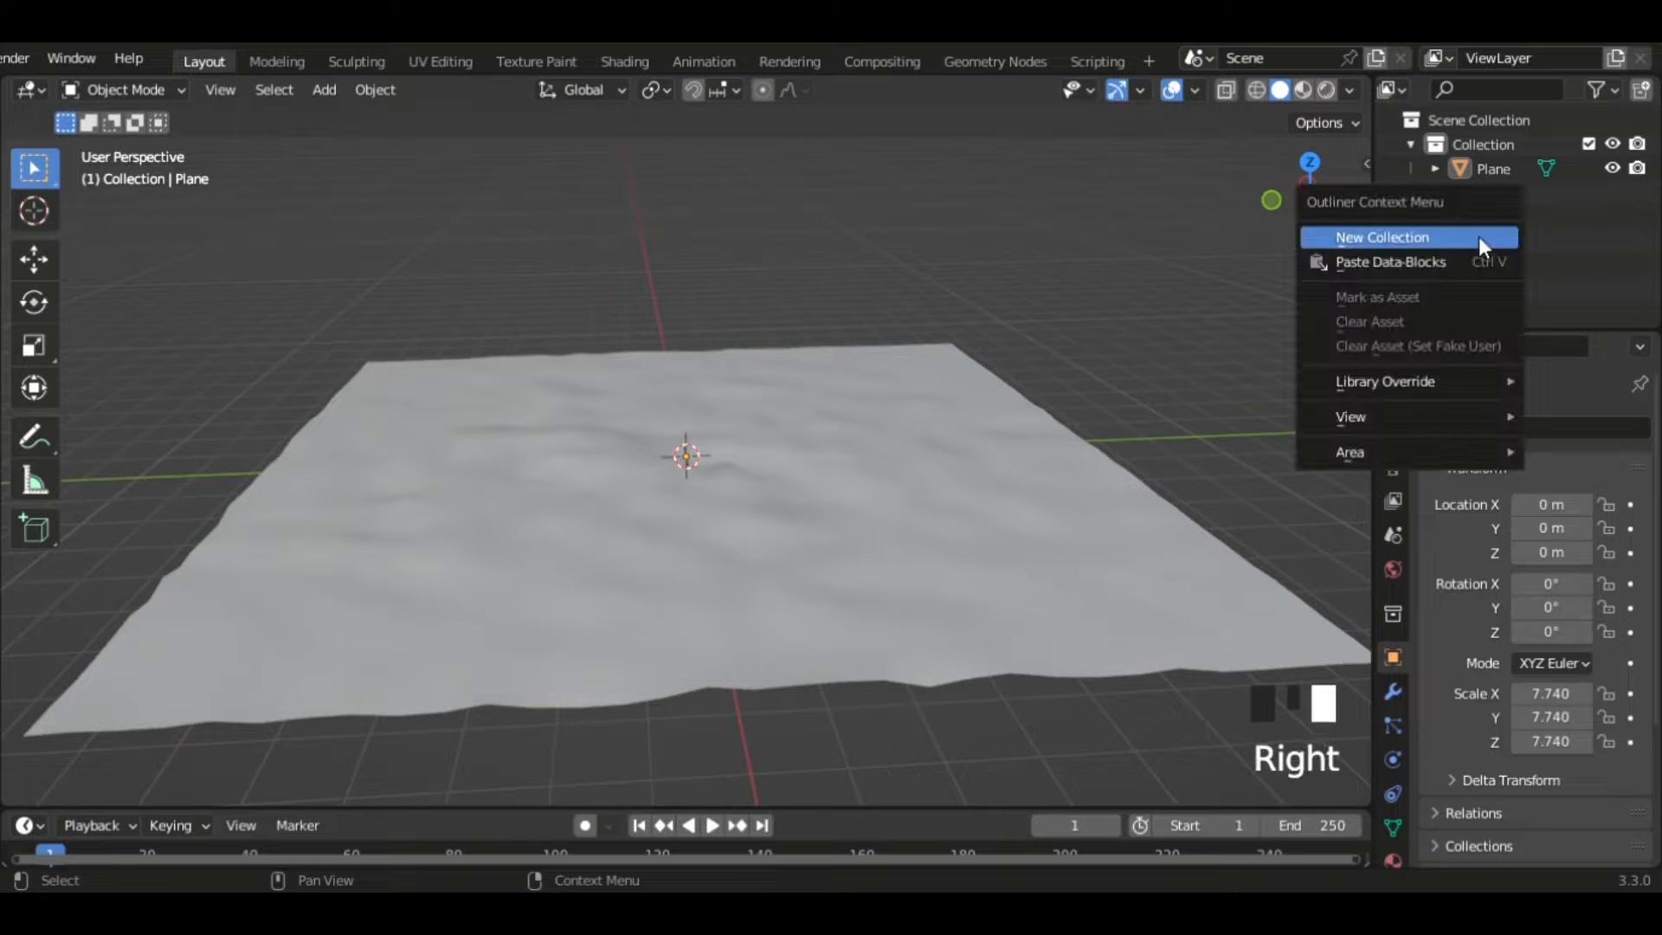
click(1384, 237)
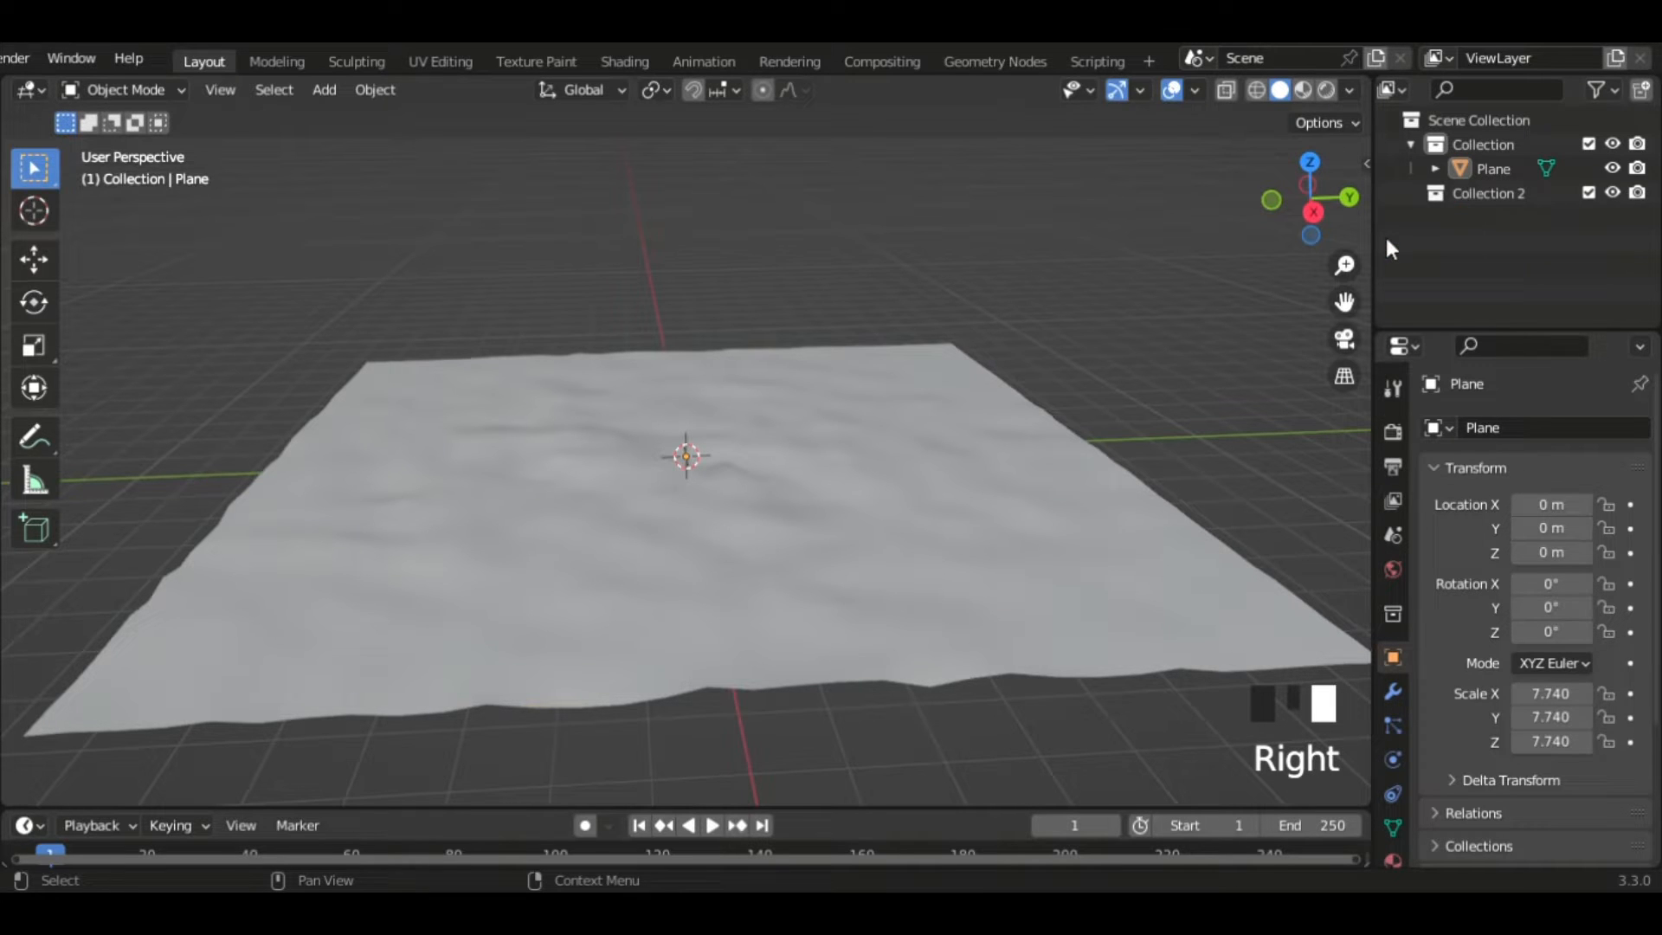
double_click(1478, 193)
text(Tree)
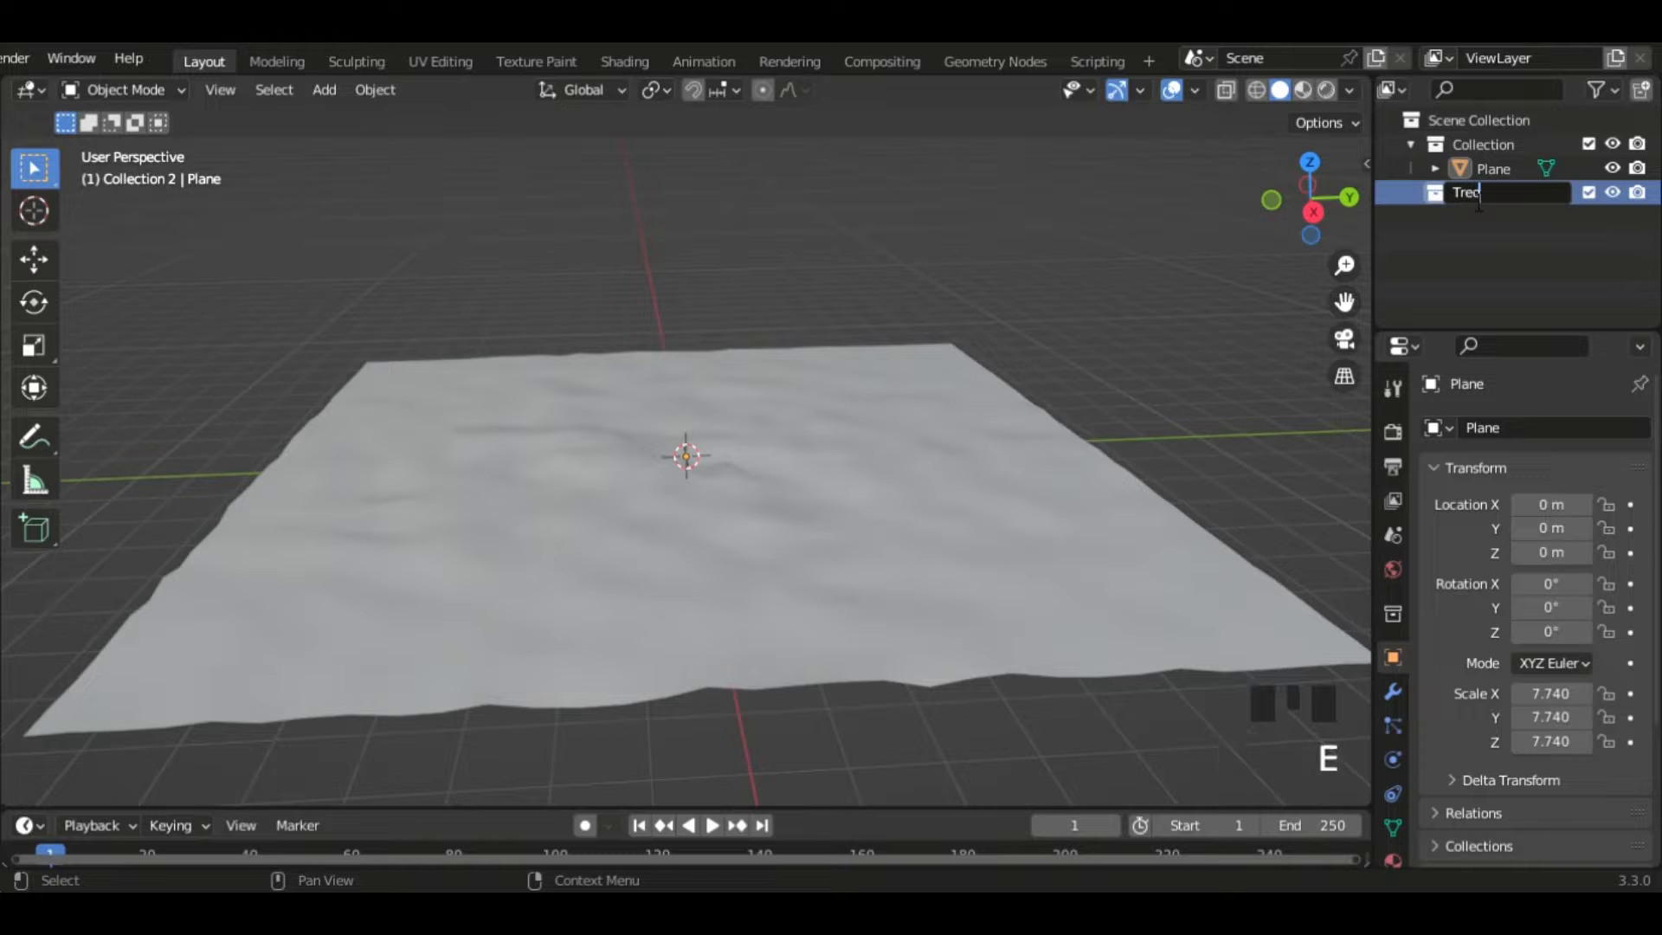
key(Return)
click(1438, 195)
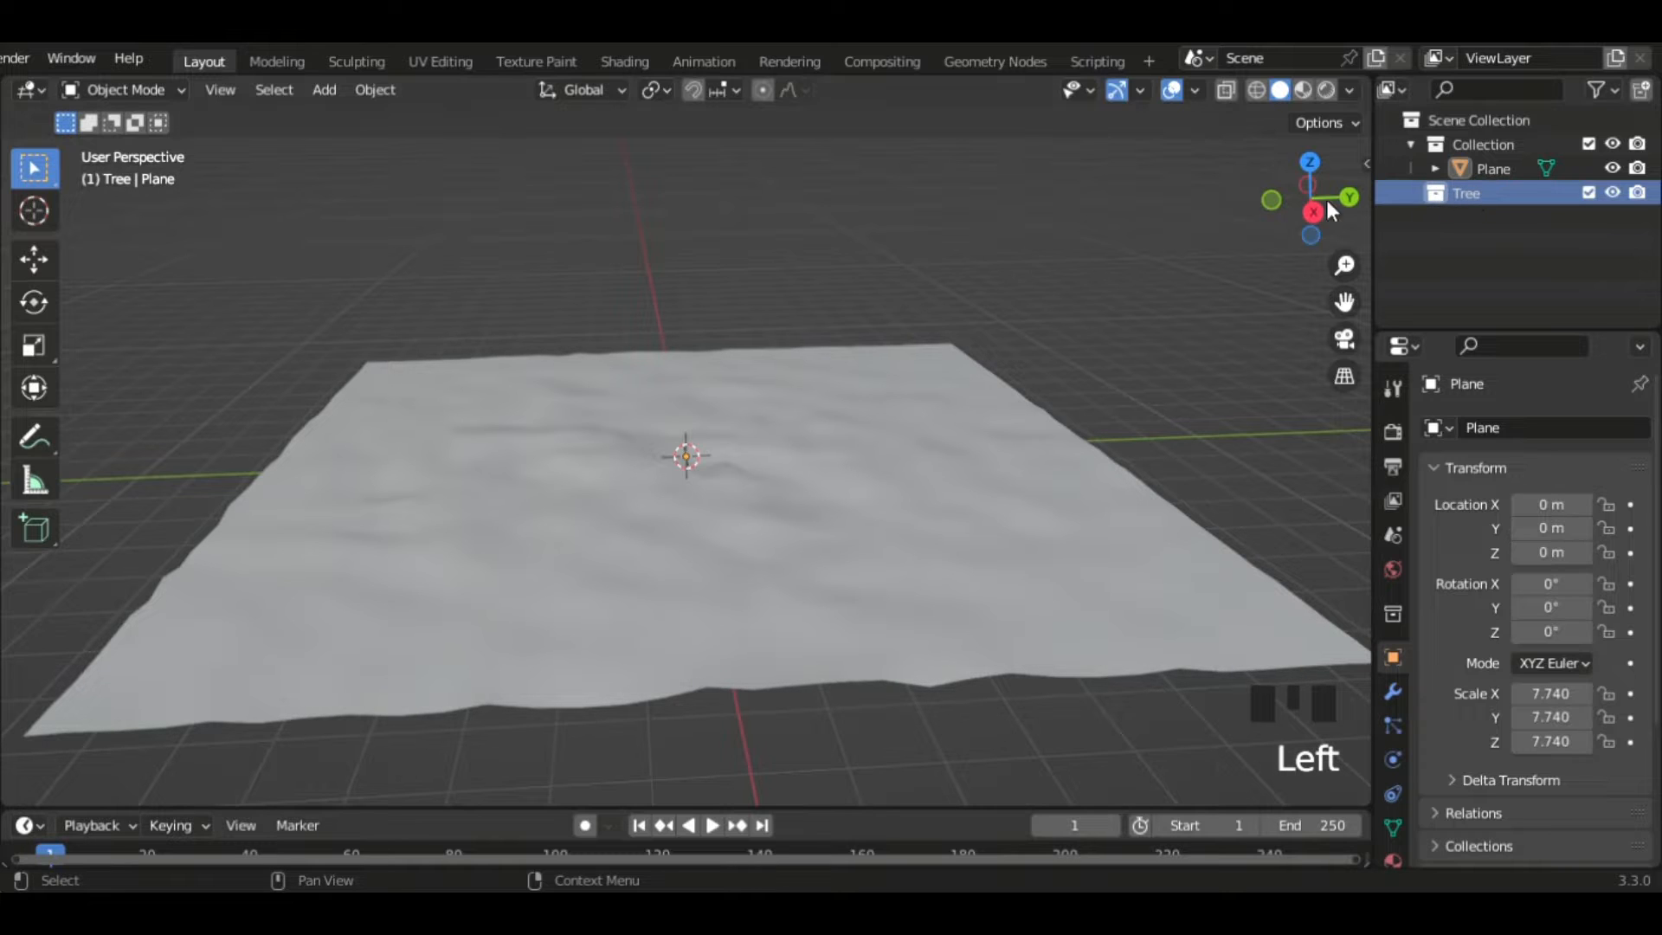
- Add a Sapling Tree Gen curve object at the centre of the terrain
click(325, 88)
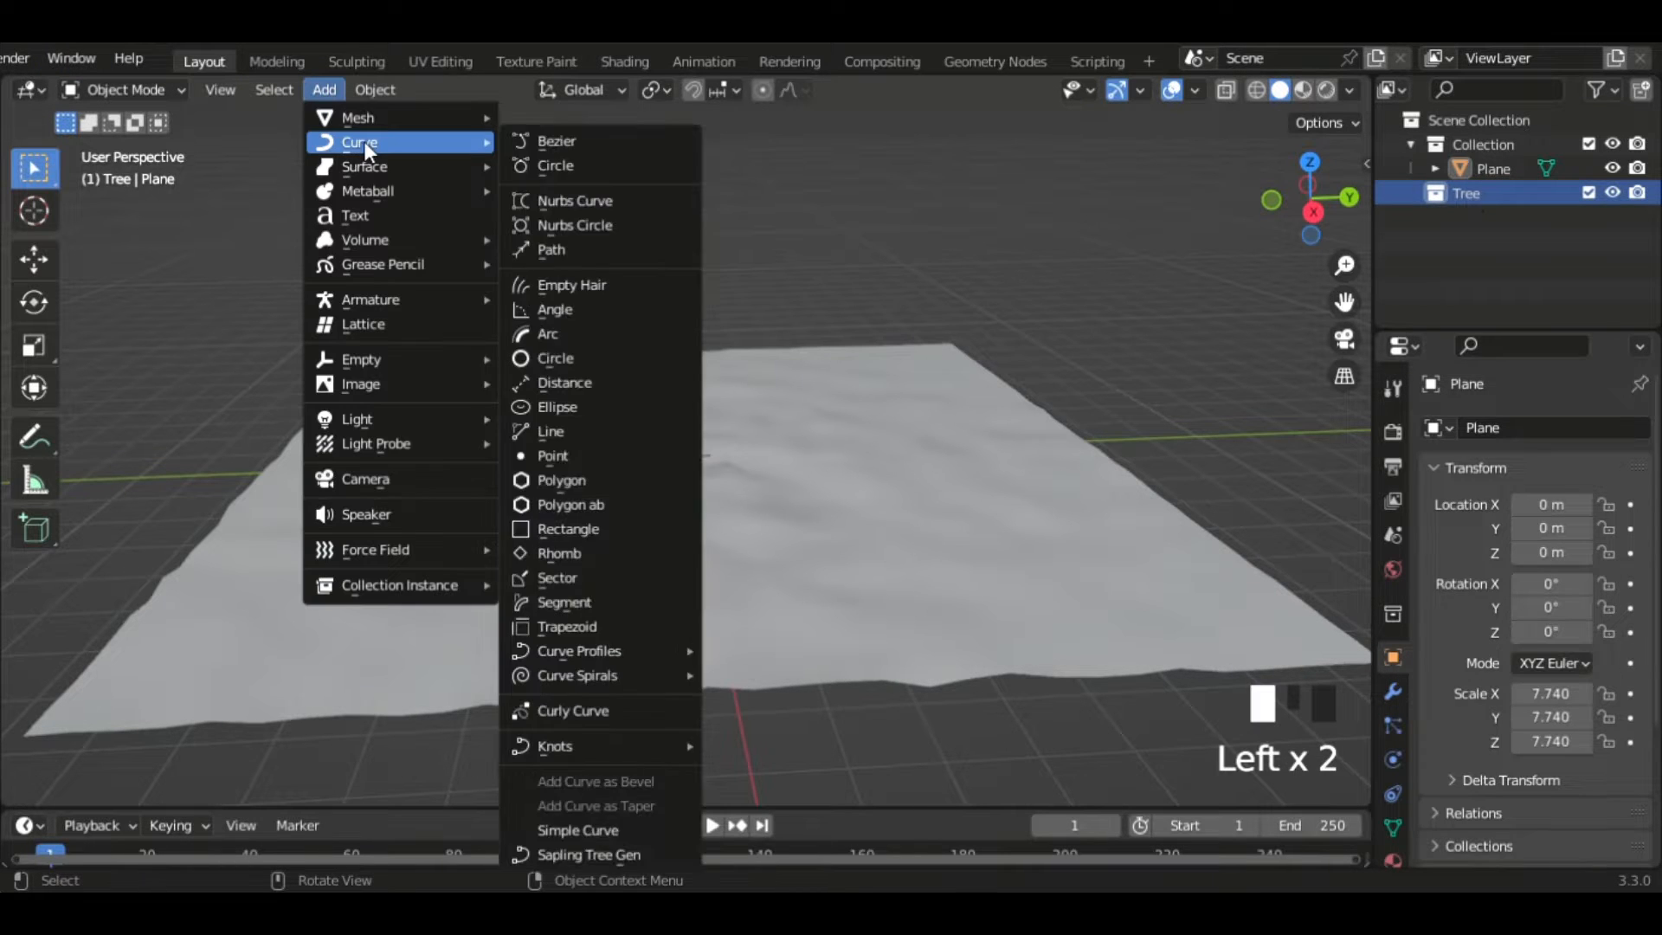
click(324, 90)
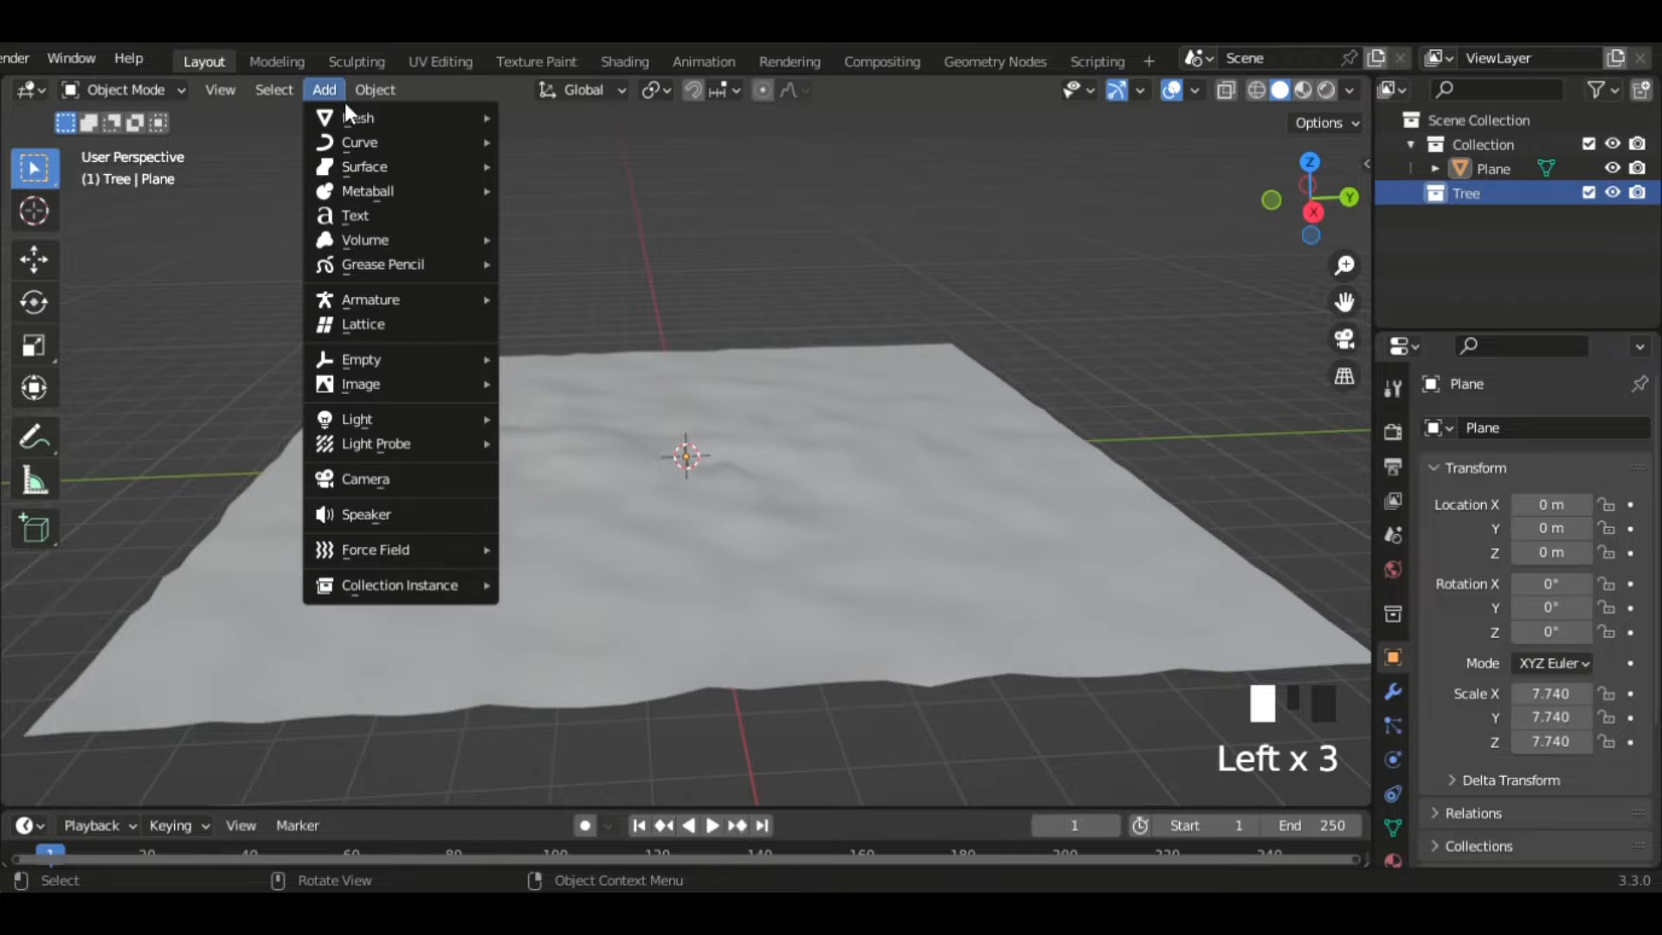
mouse_move(346, 146)
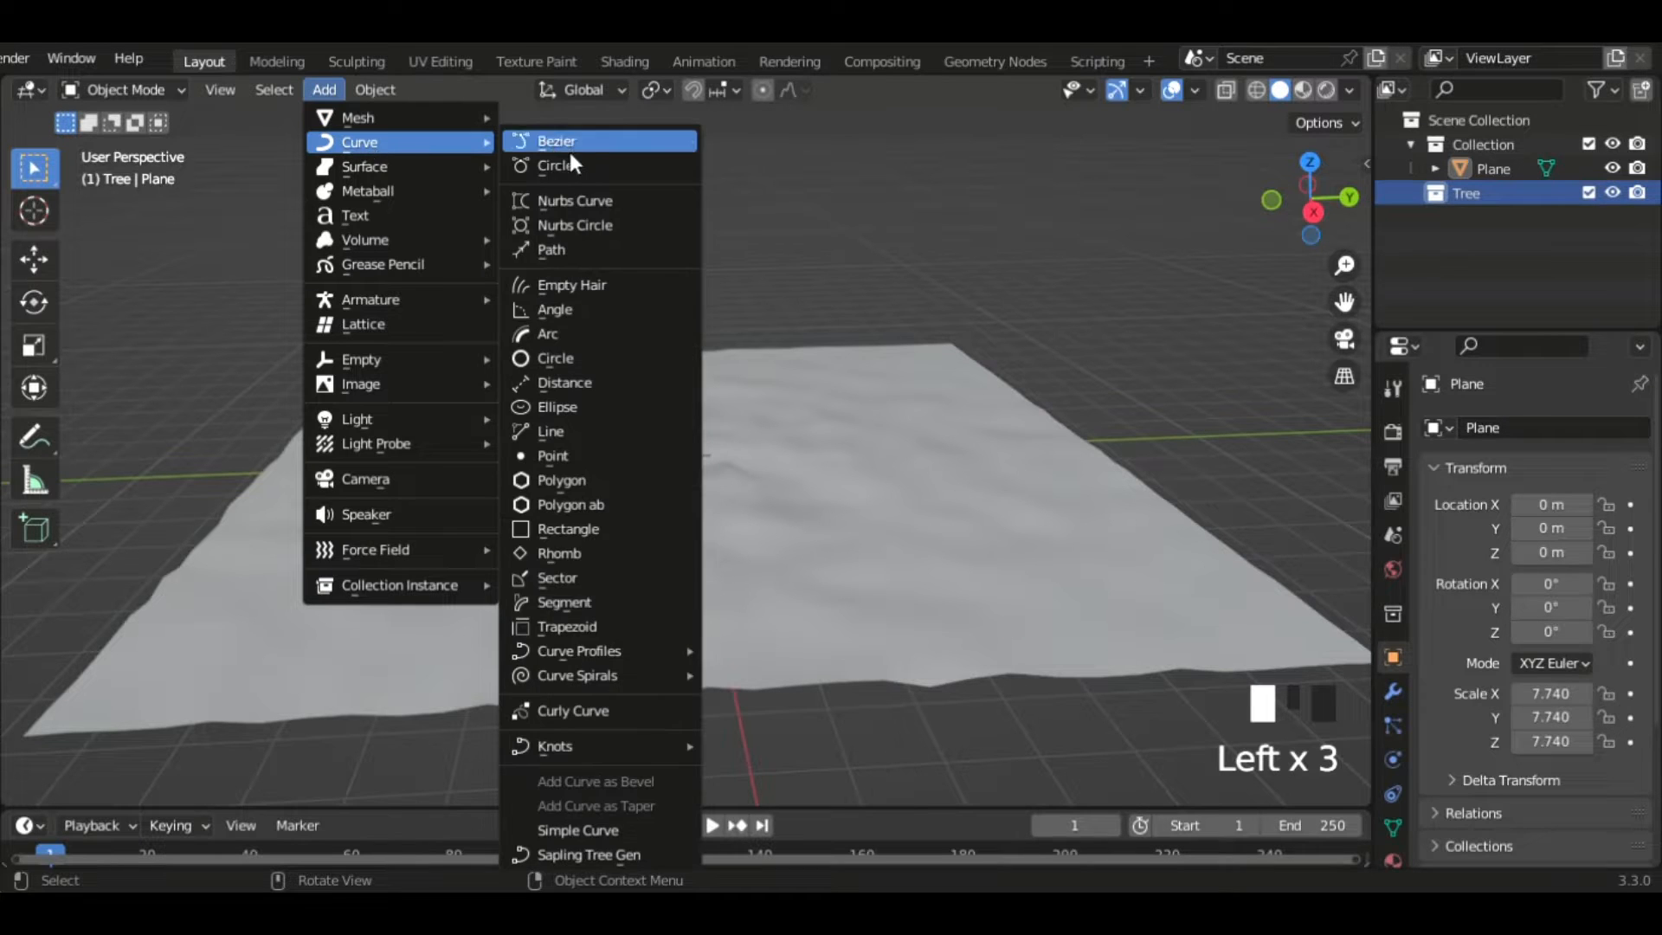
click(573, 853)
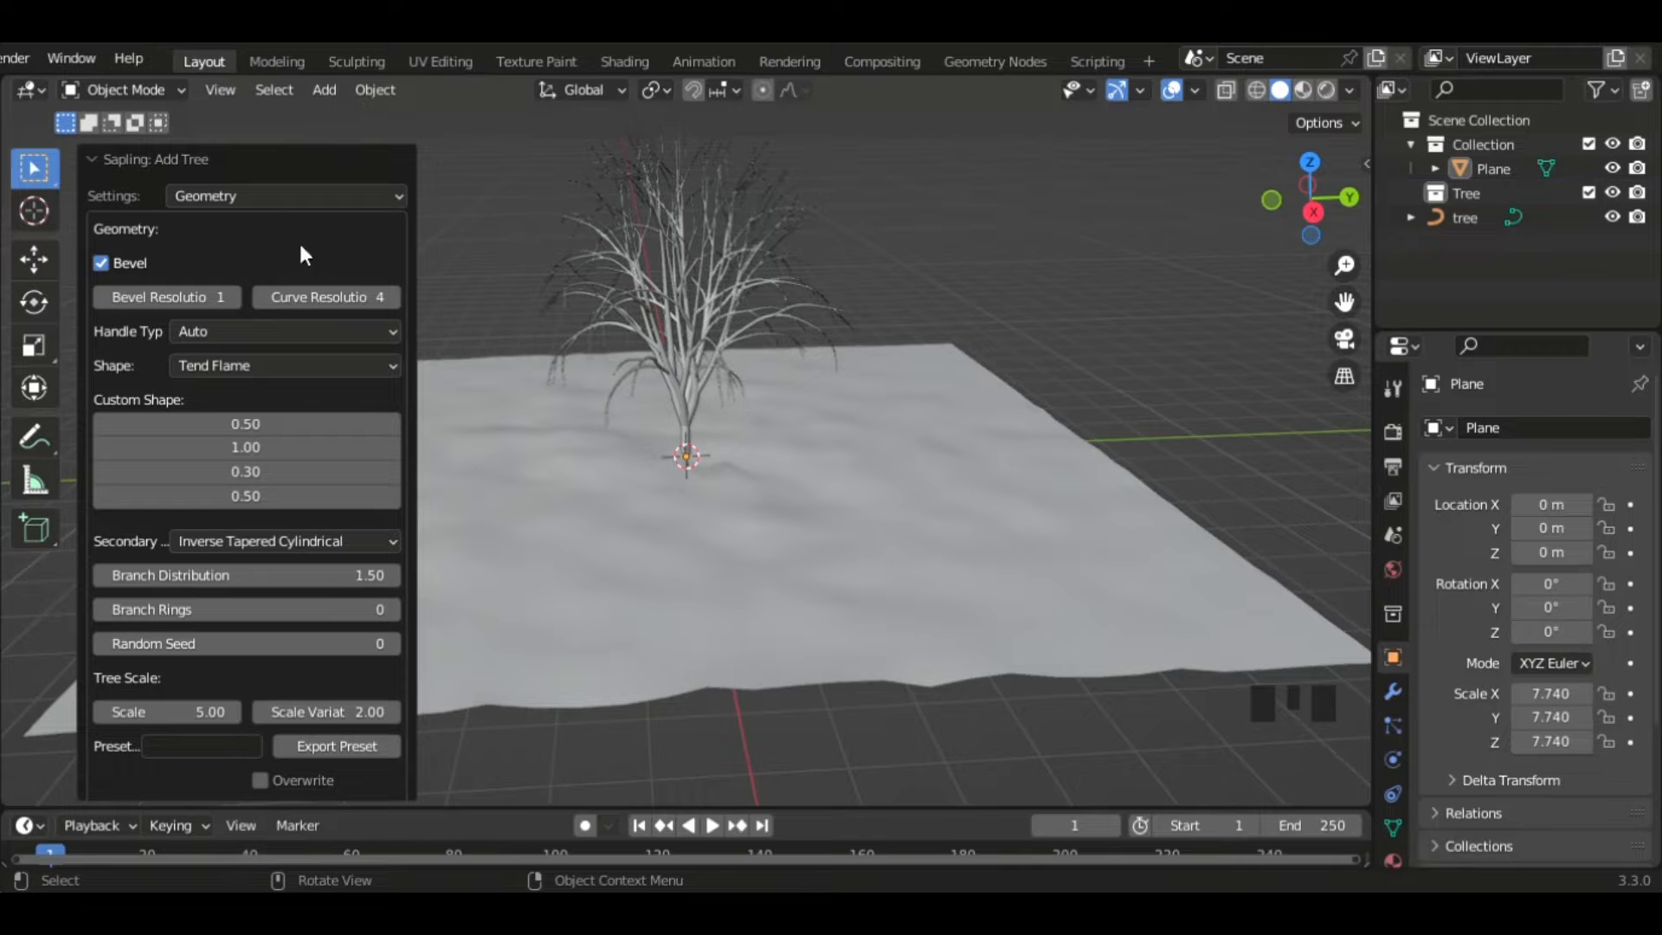
- Enable Show Leaves in the sapling tree's Leaves settings
click(206, 194)
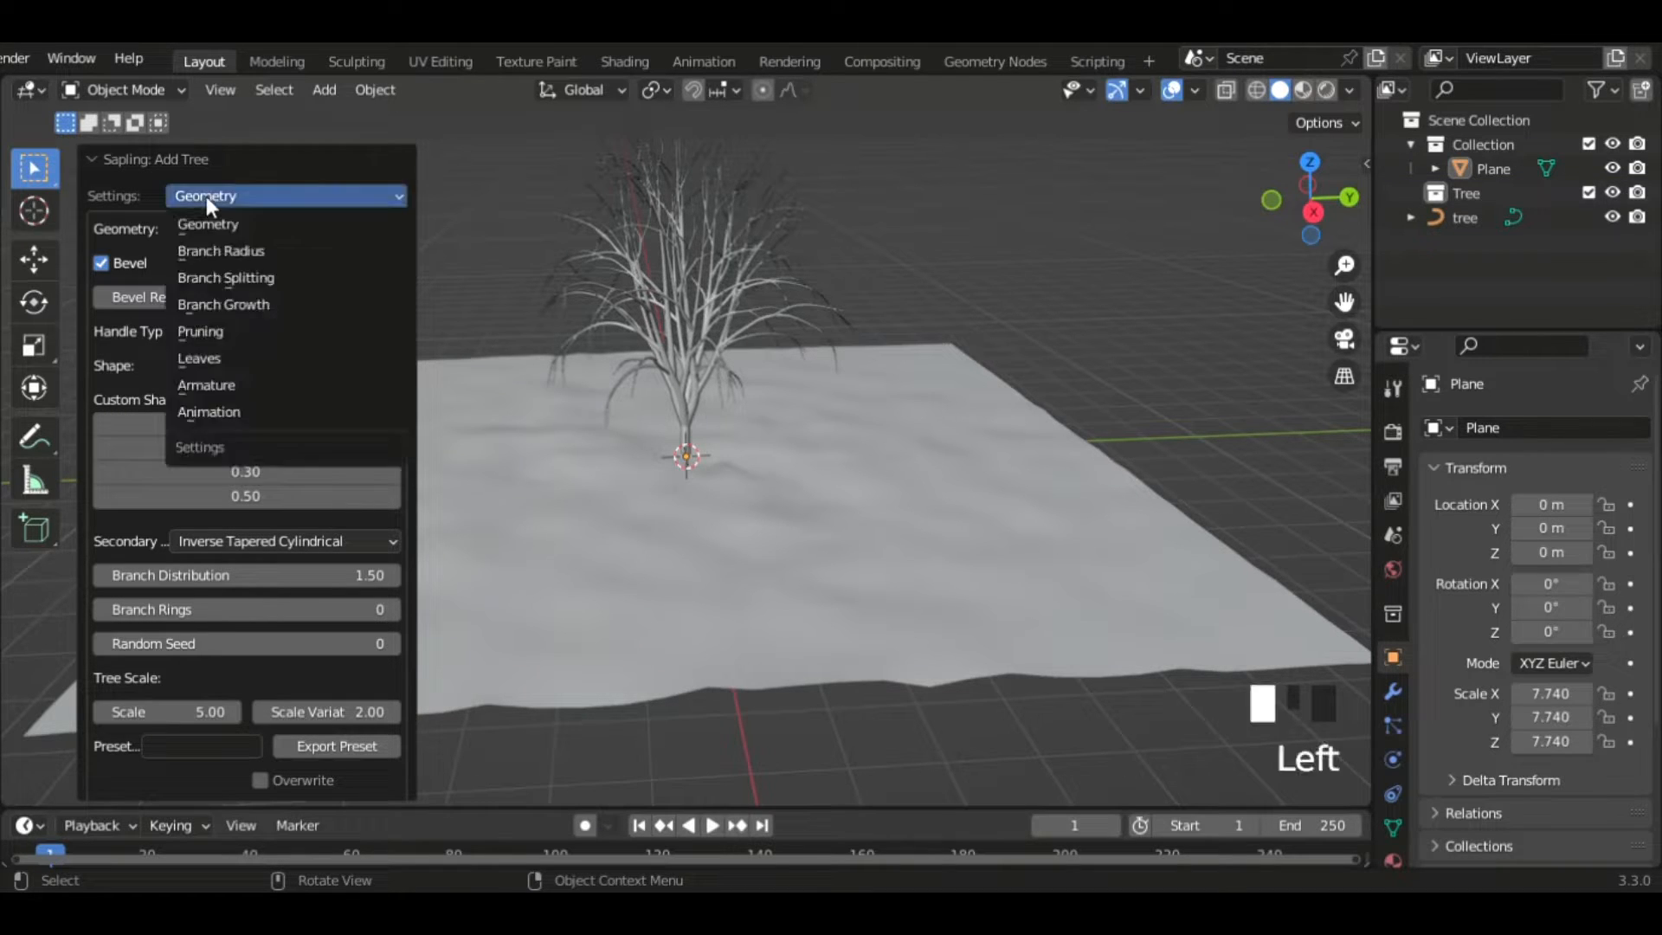
click(228, 358)
click(99, 363)
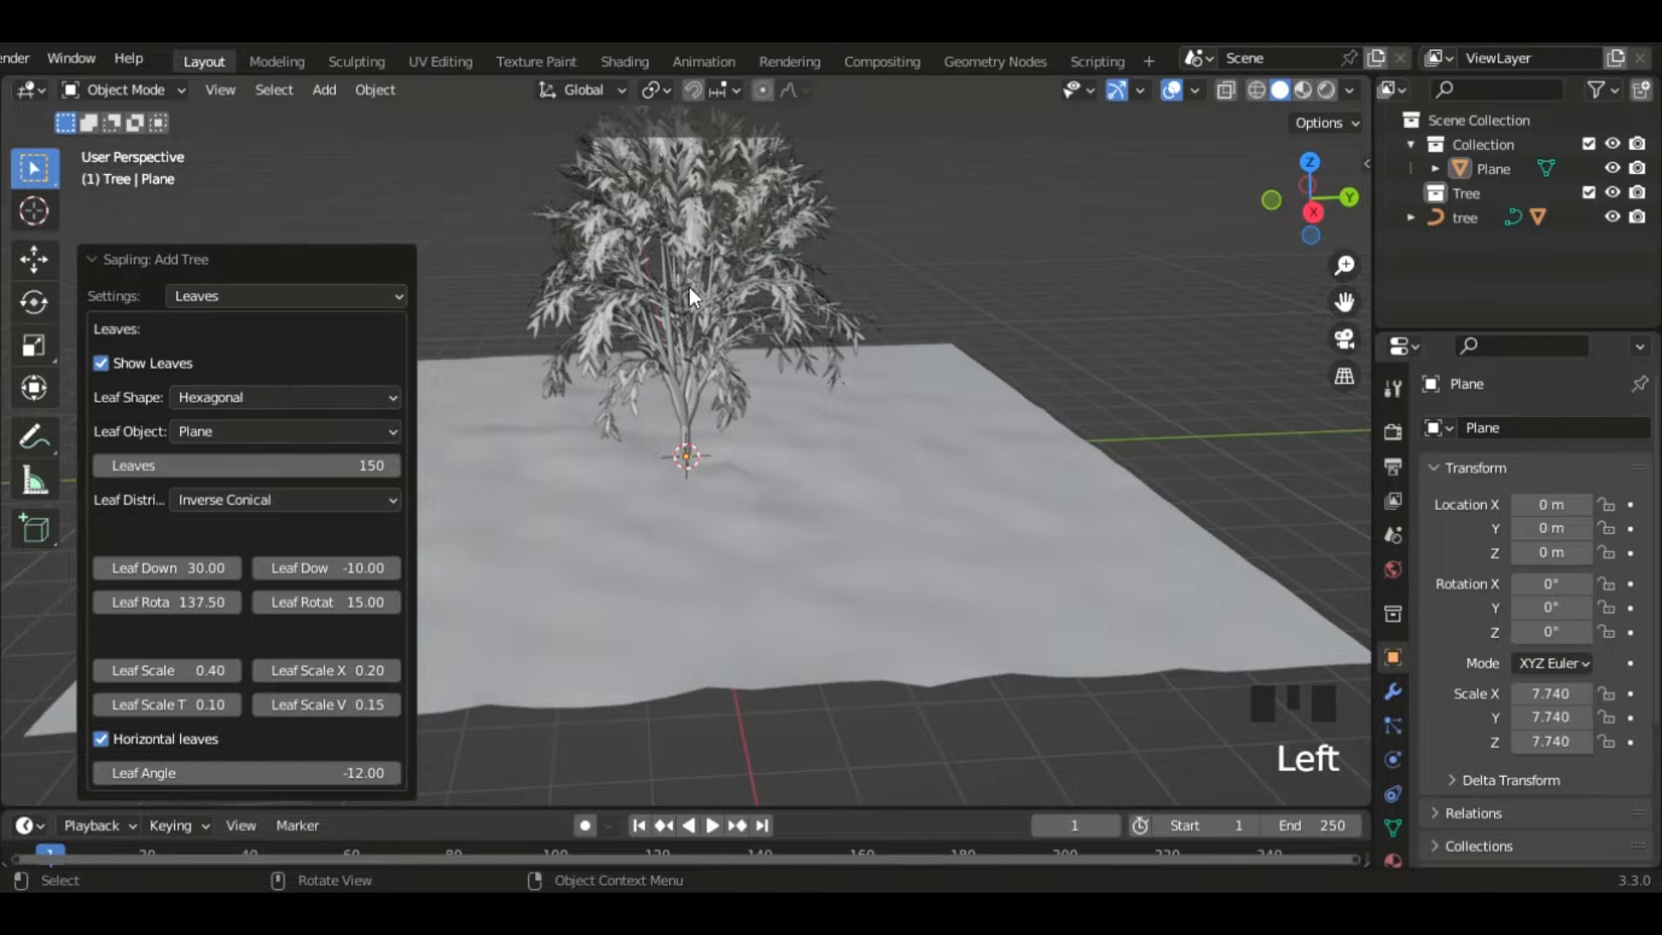
- Move the tree object into the Tree collection and clear the selection
middle_drag(688, 287, 987, 320)
click(959, 298)
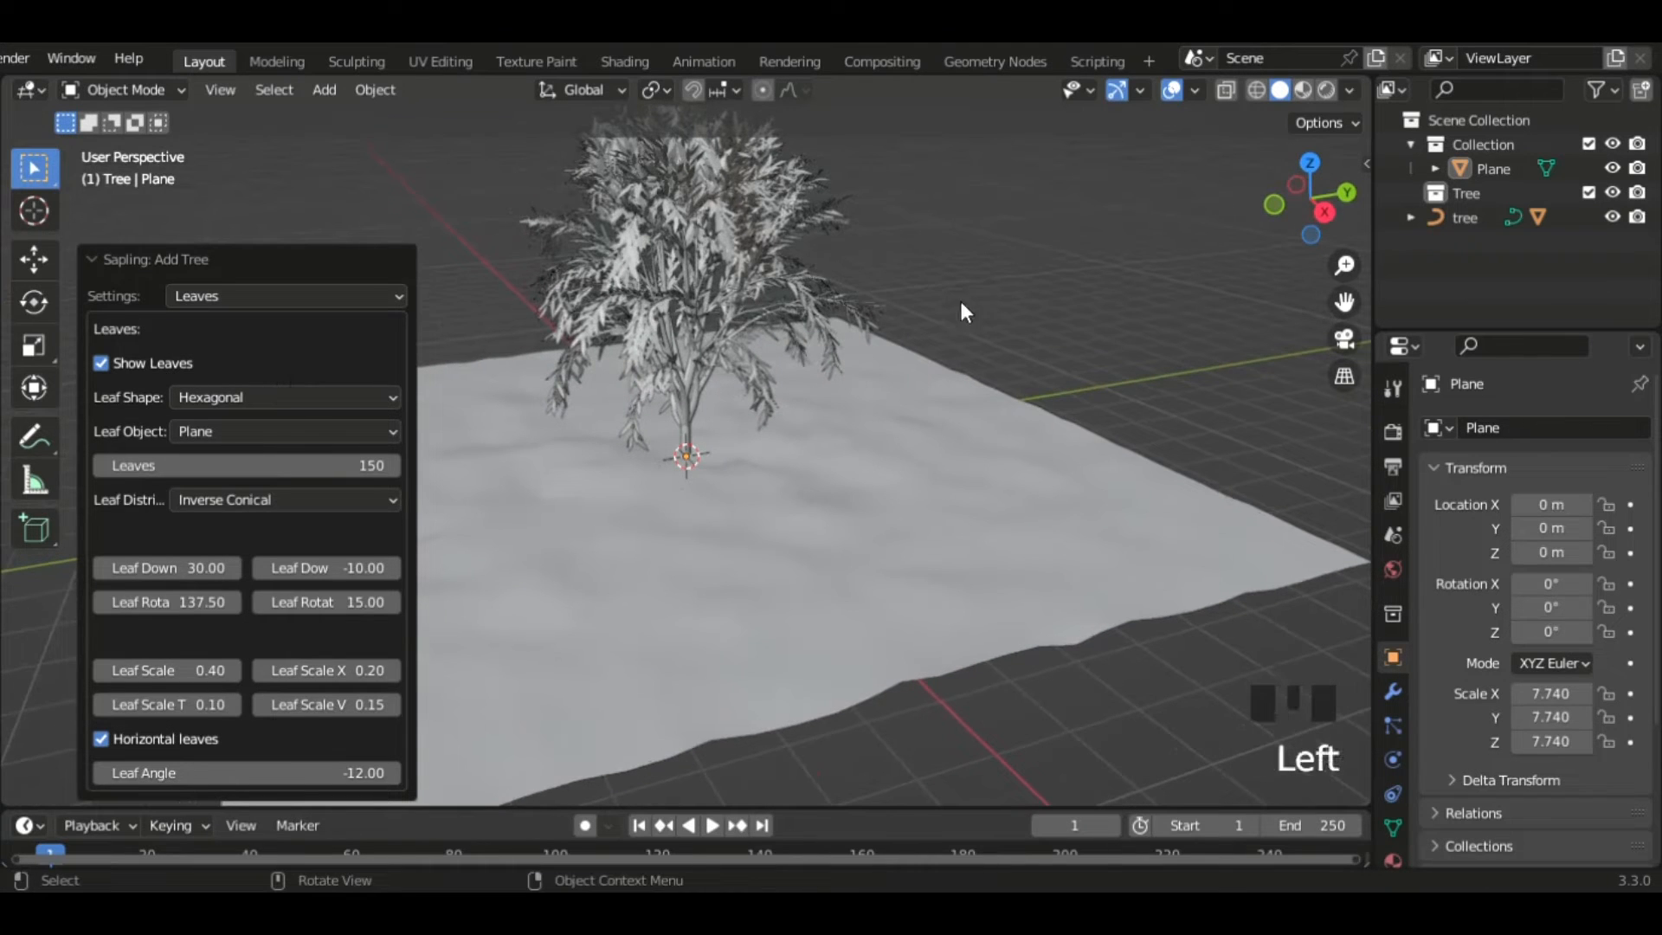
scroll(921, 261, up, 6)
scroll(802, 268, down, 4)
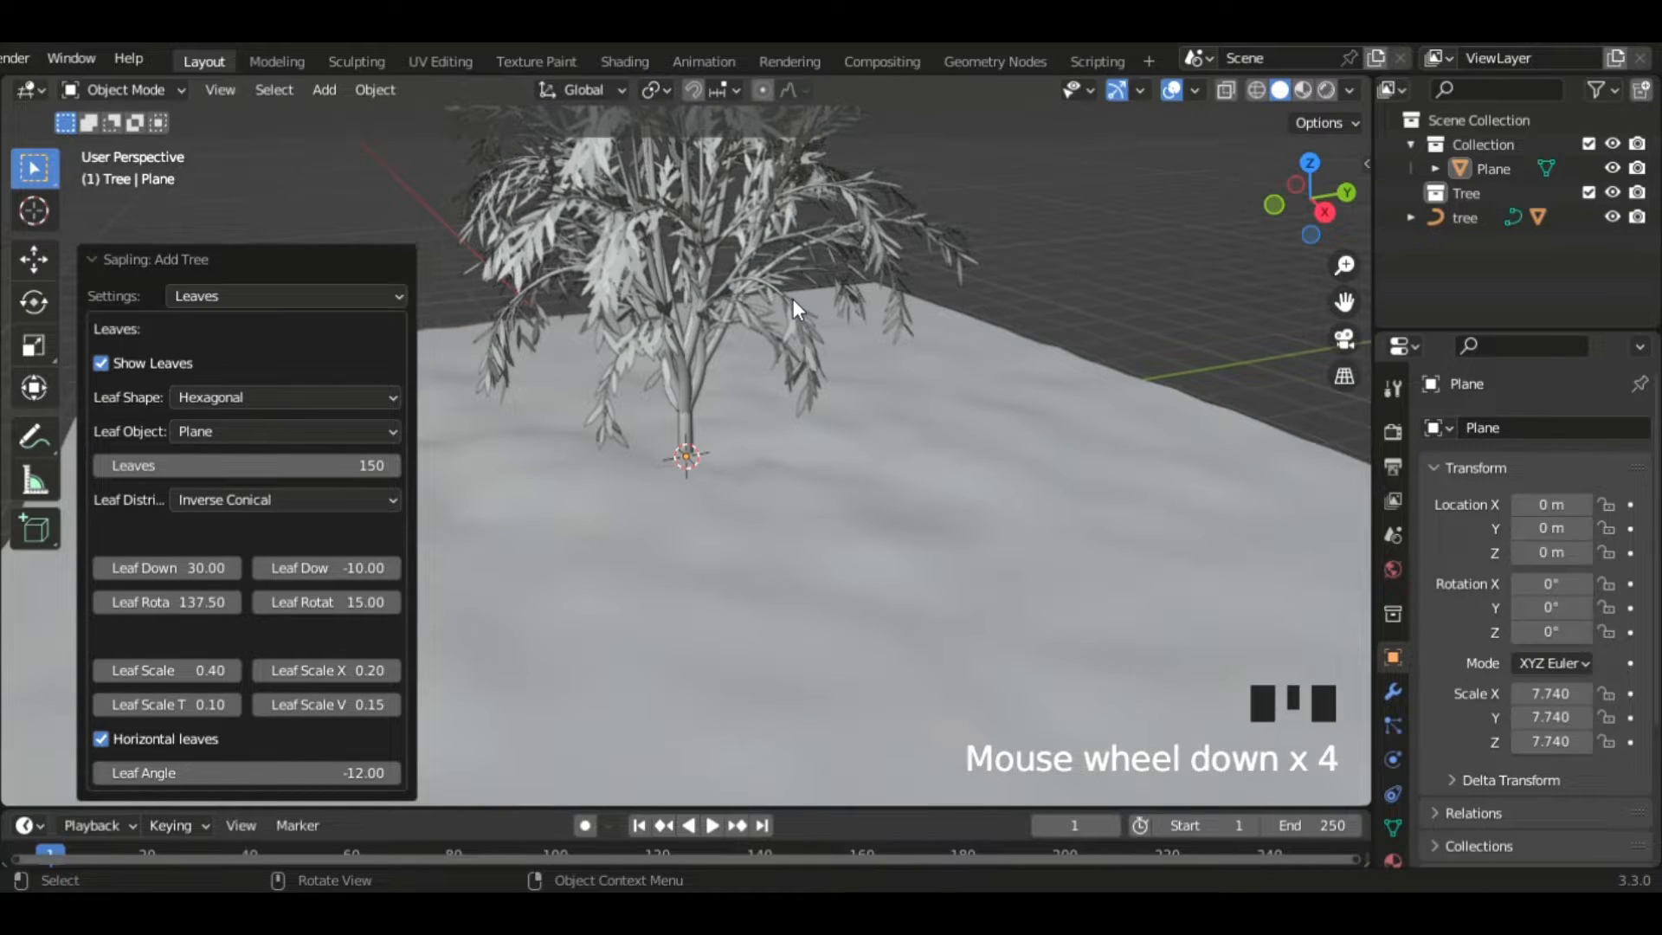
click(793, 299)
middle_drag(746, 287, 640, 303)
click(1456, 220)
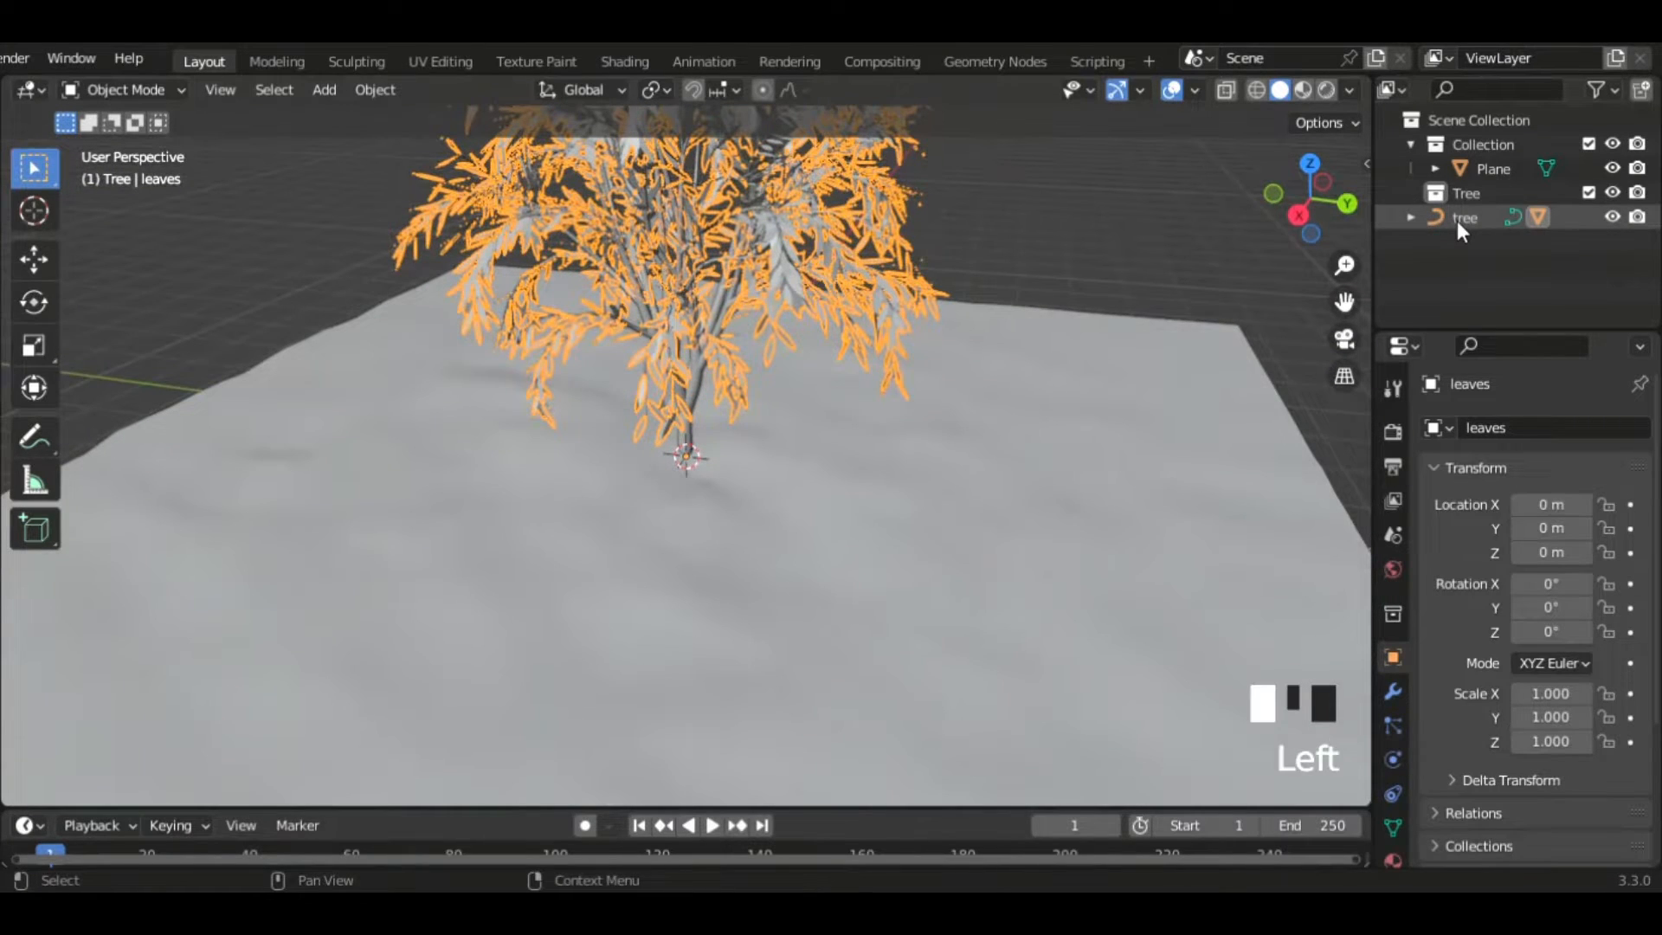
mouse_move(1456, 221)
mouse_down()
mouse_move(1478, 206)
mouse_move(1462, 196)
mouse_move(1475, 215)
mouse_up()
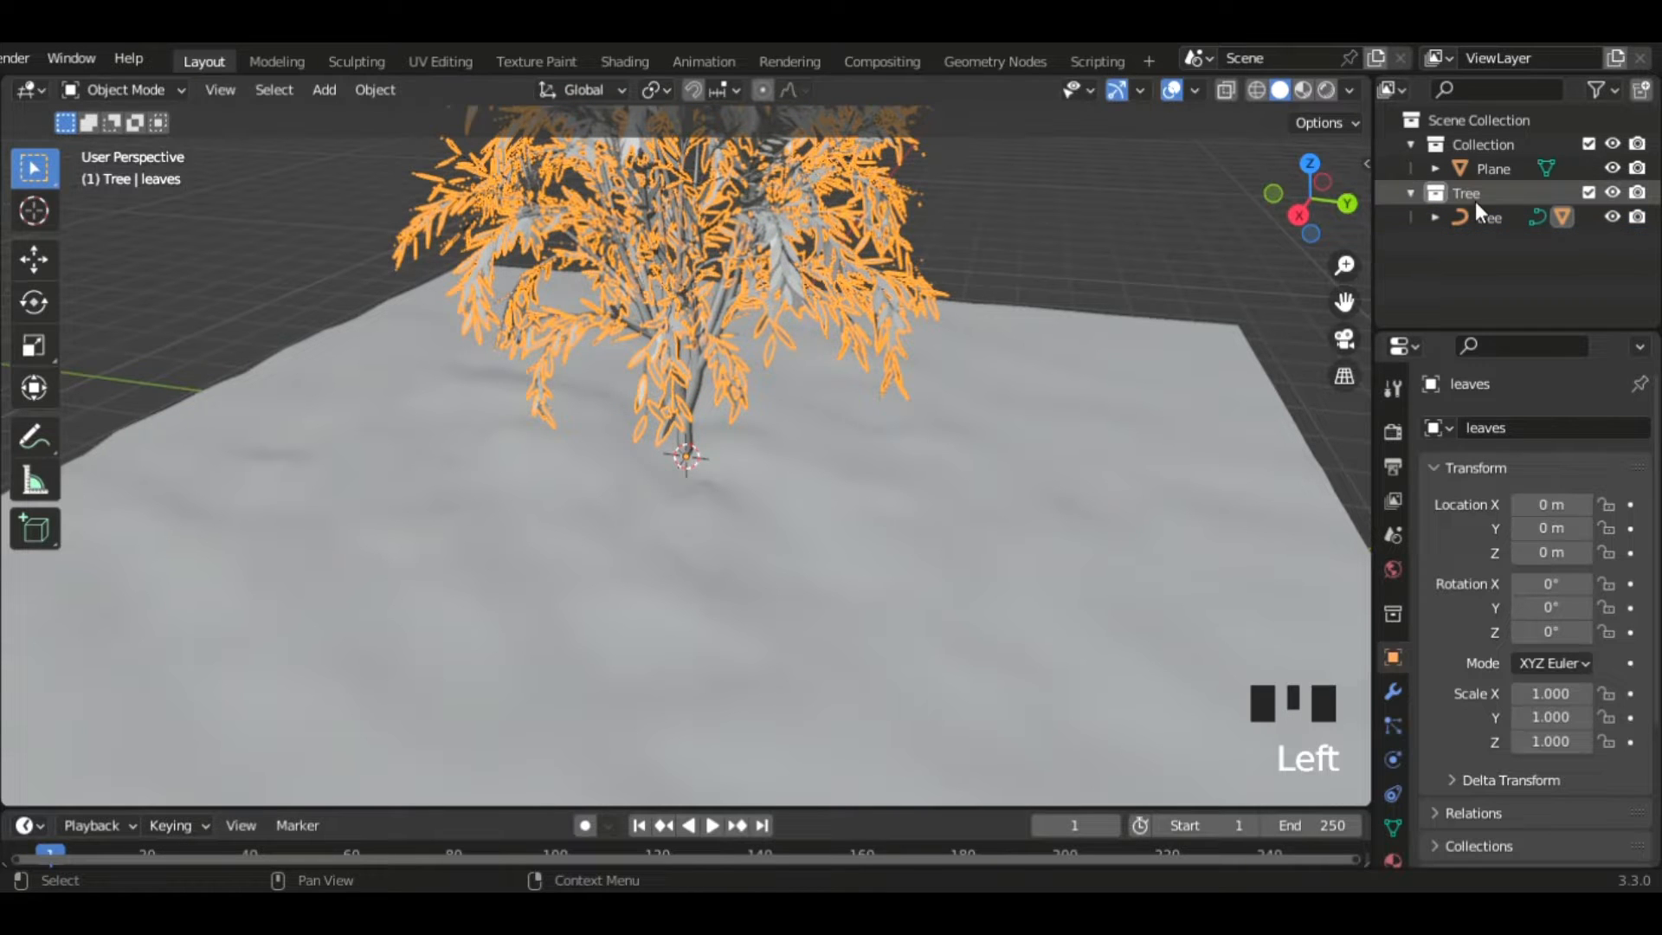
click(1472, 279)
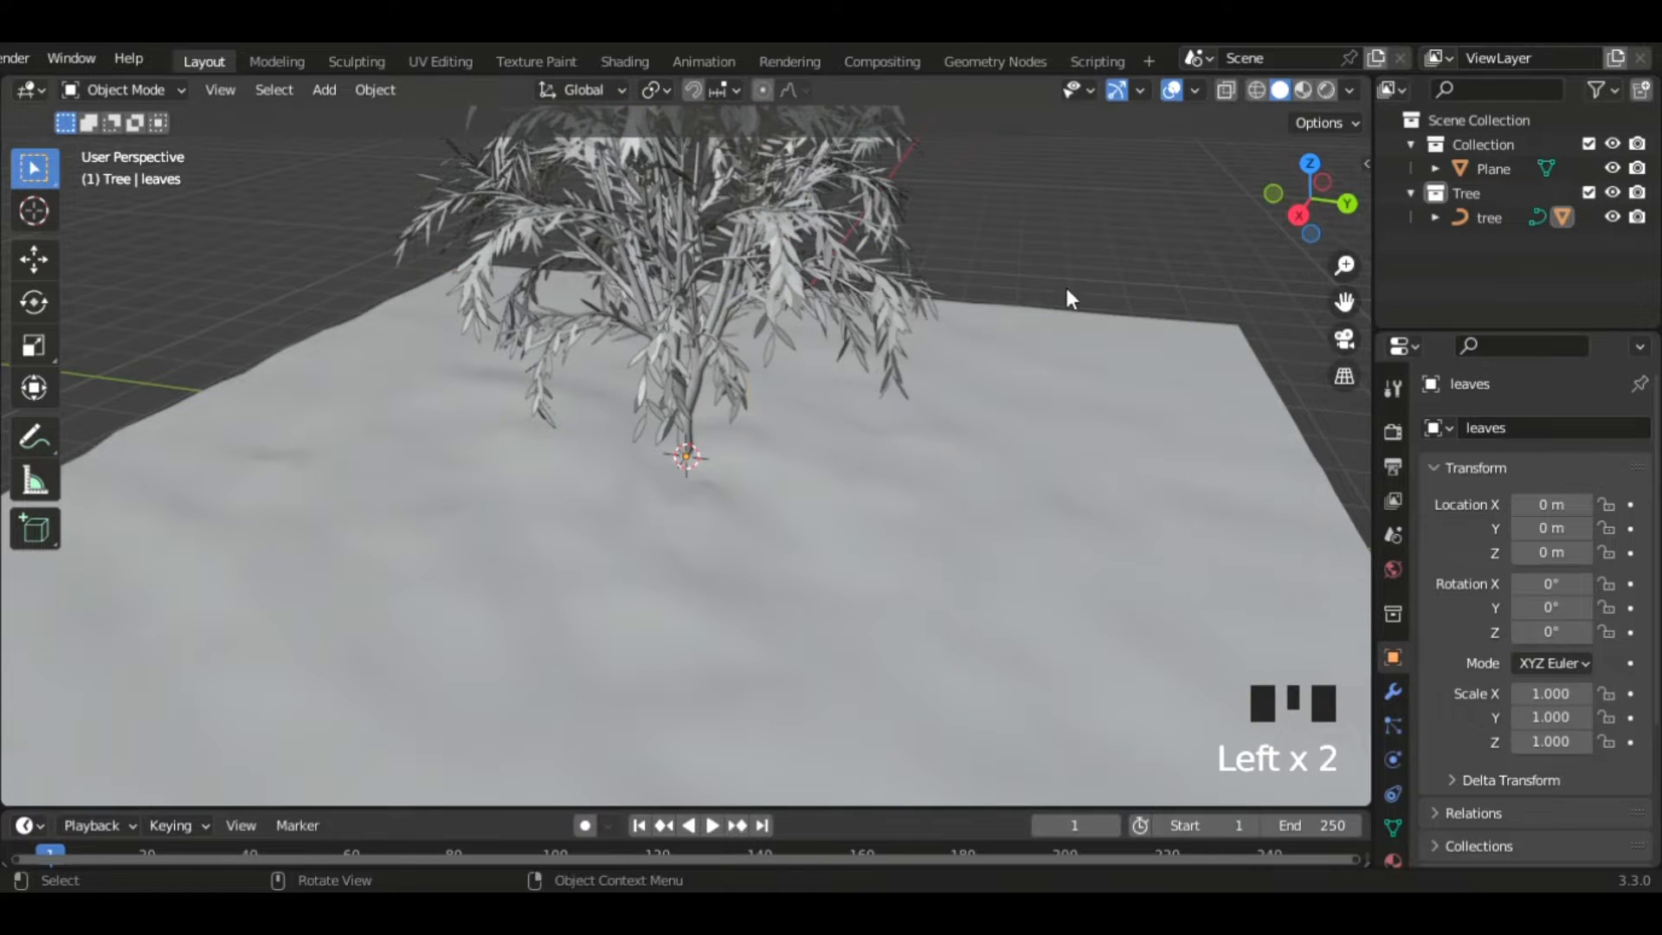
- Create another top-level collection named Grass and make it the active collection
middle_drag(1064, 285, 1025, 316)
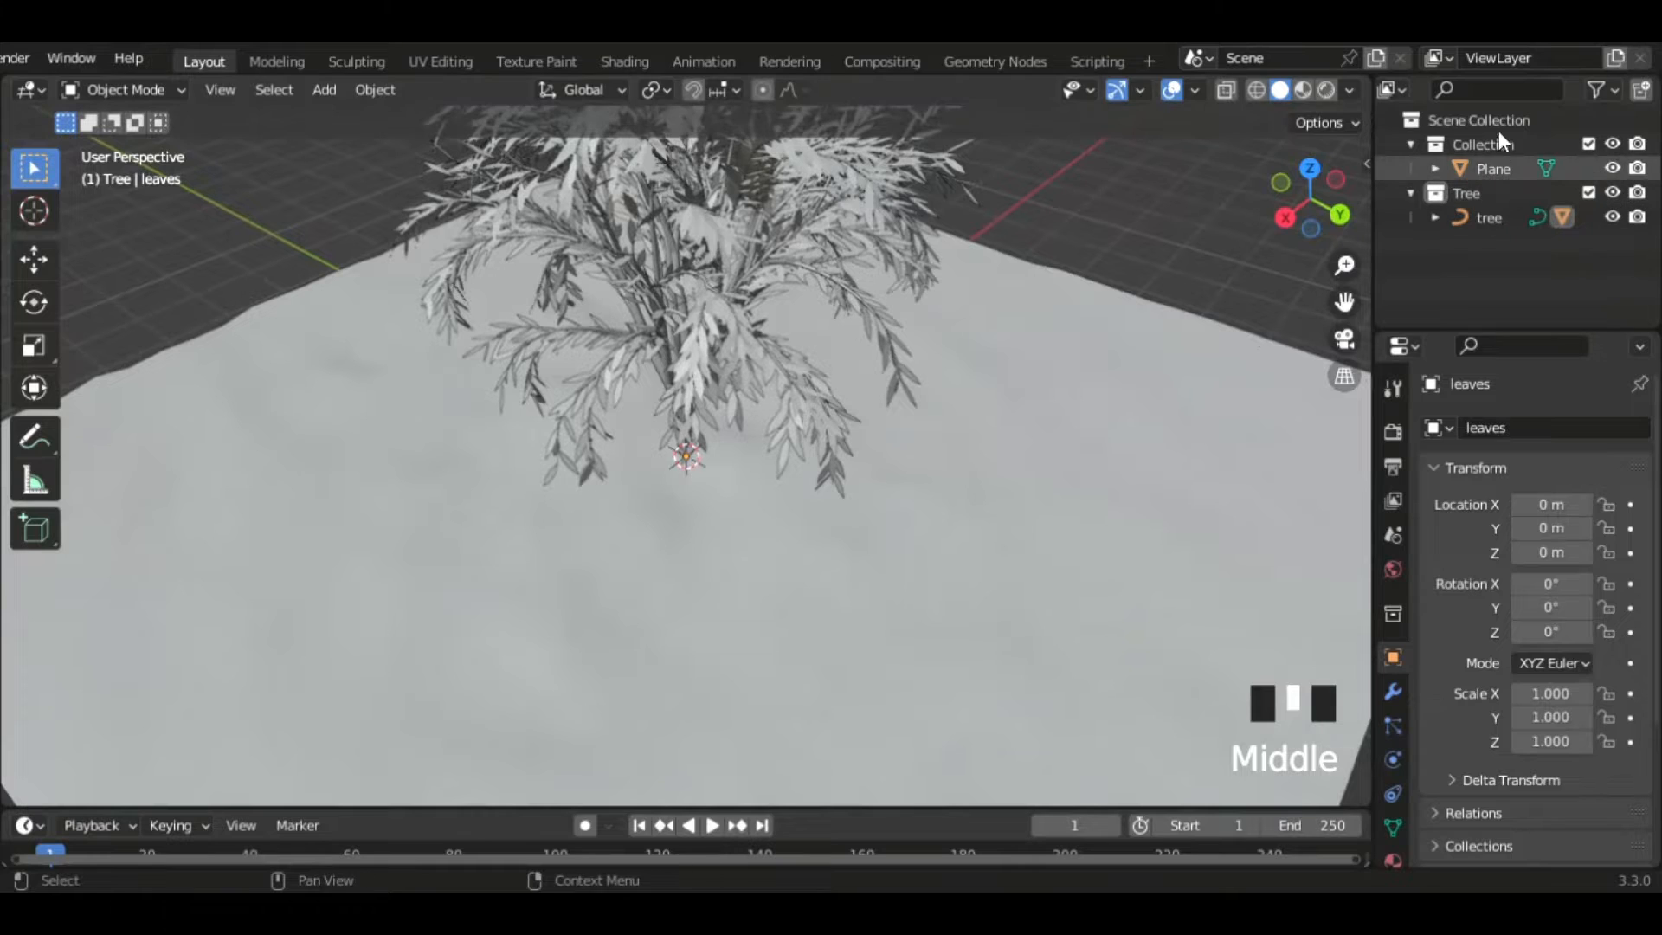
right_click(1646, 132)
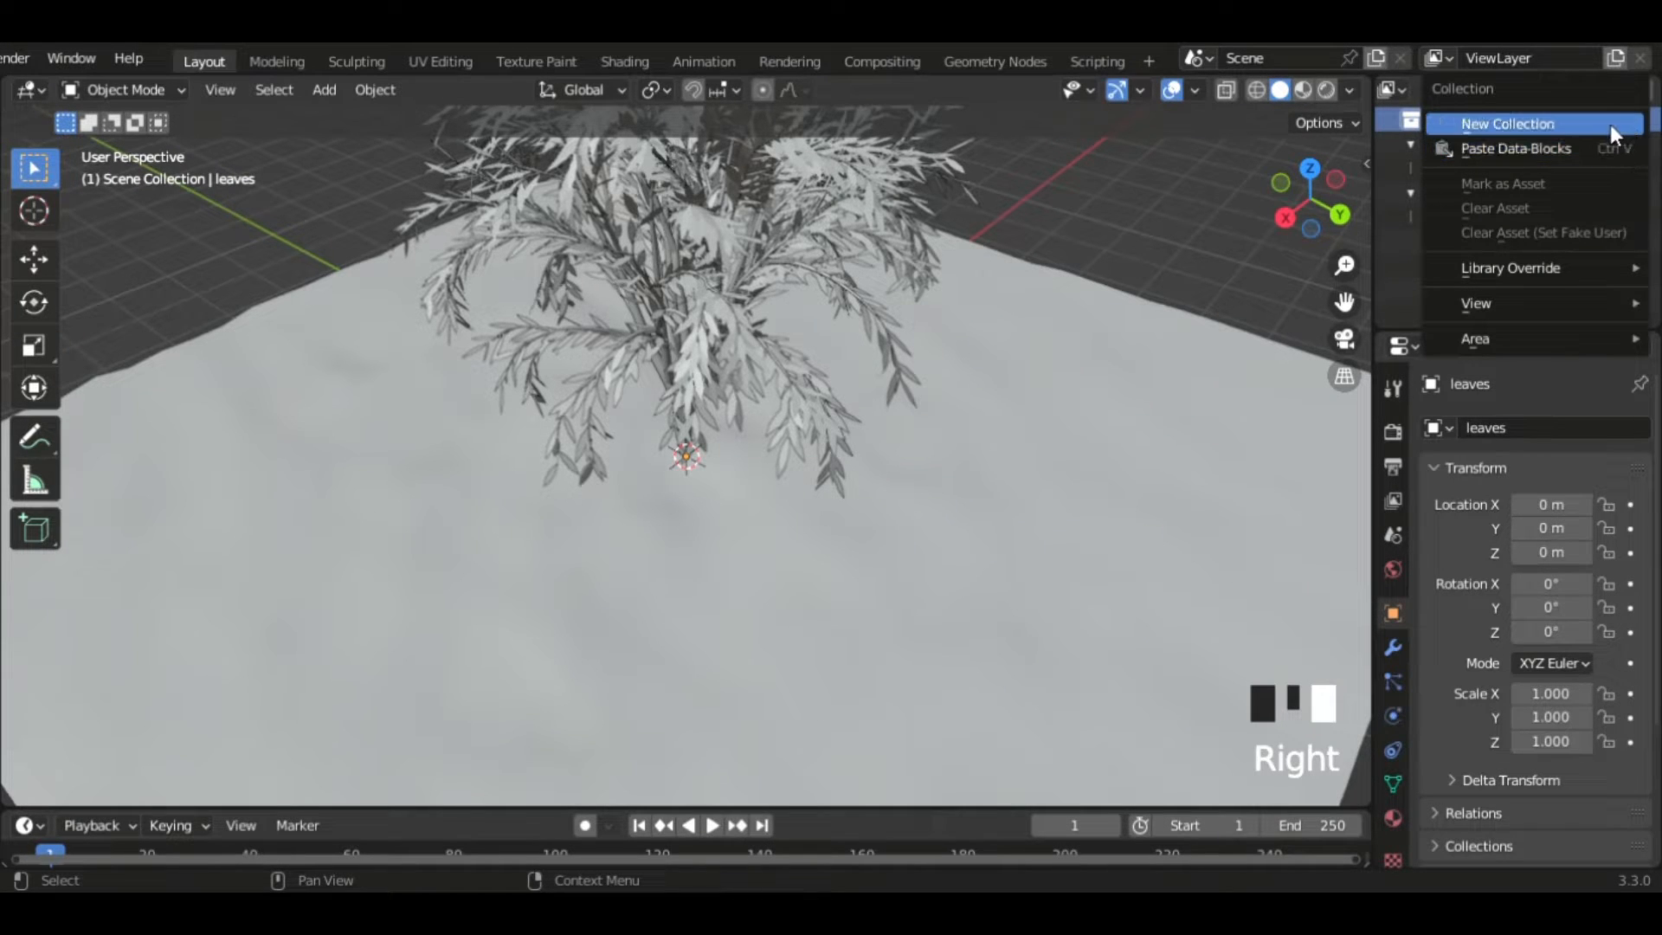
click(1623, 128)
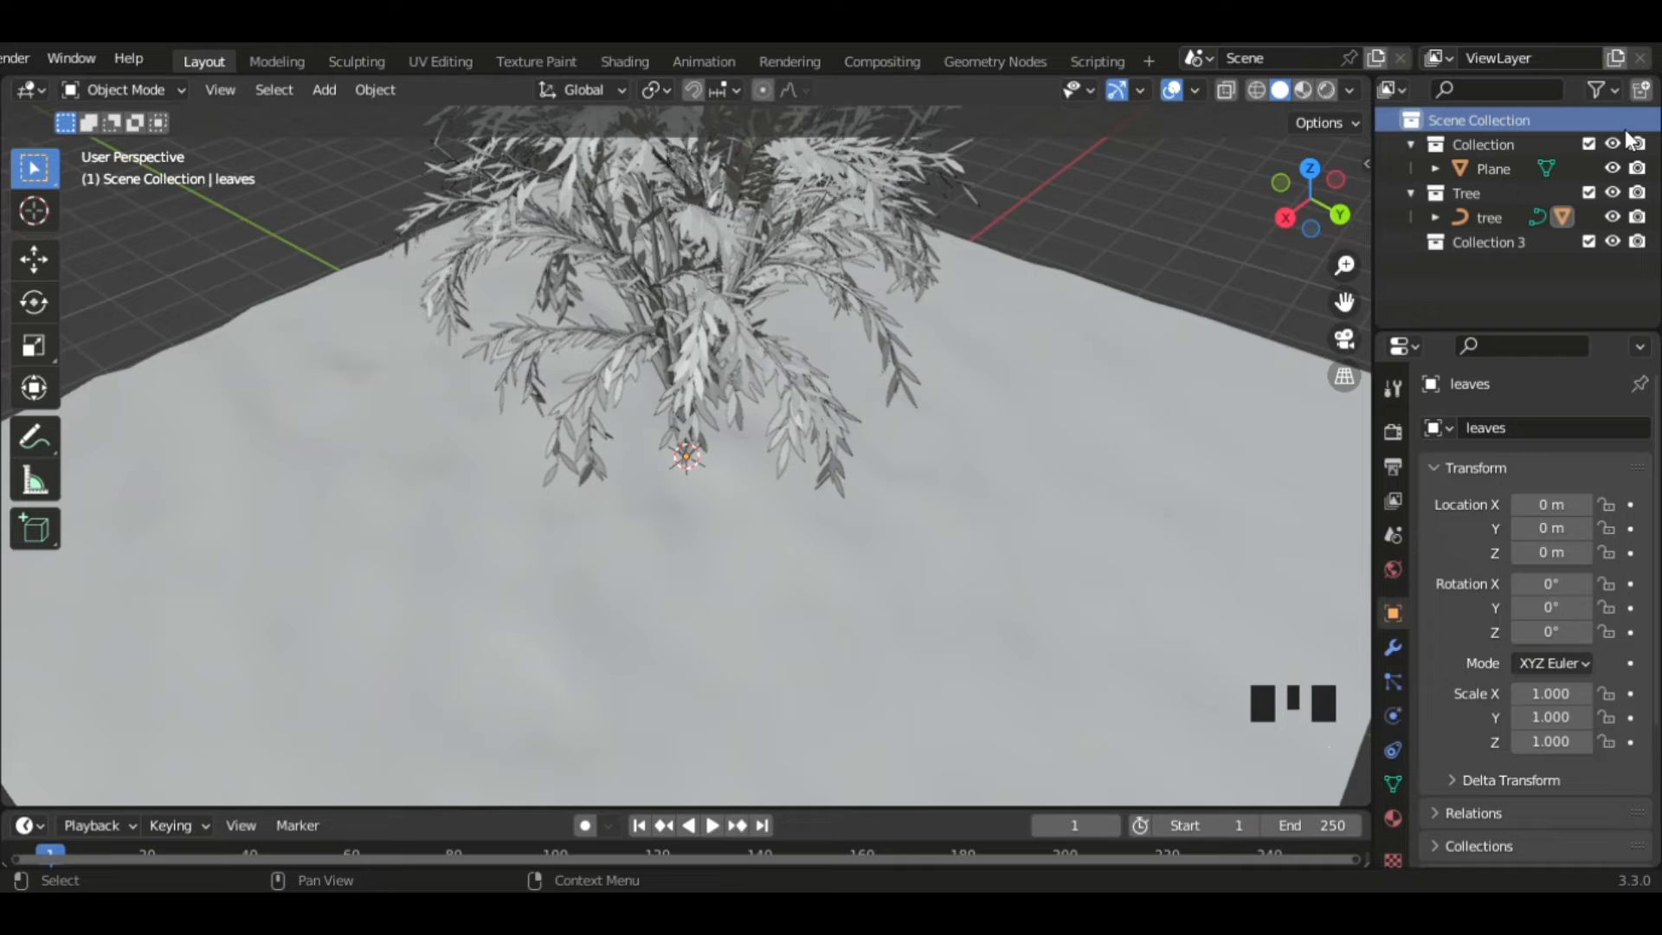
double_click(1490, 242)
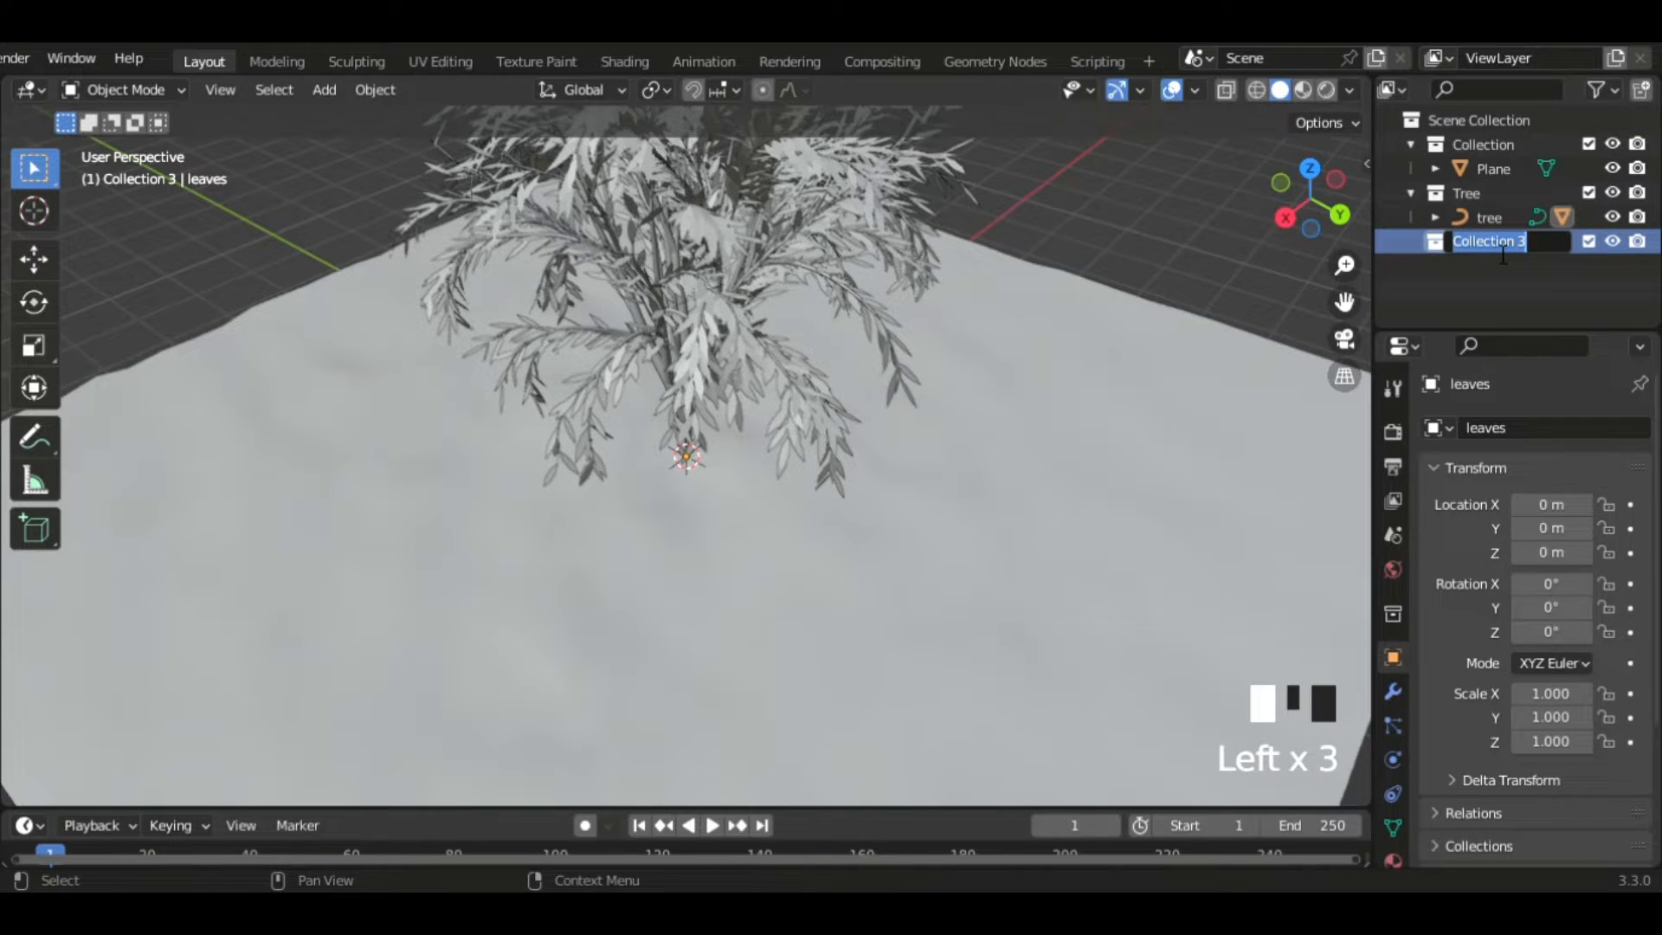
text(Grass)
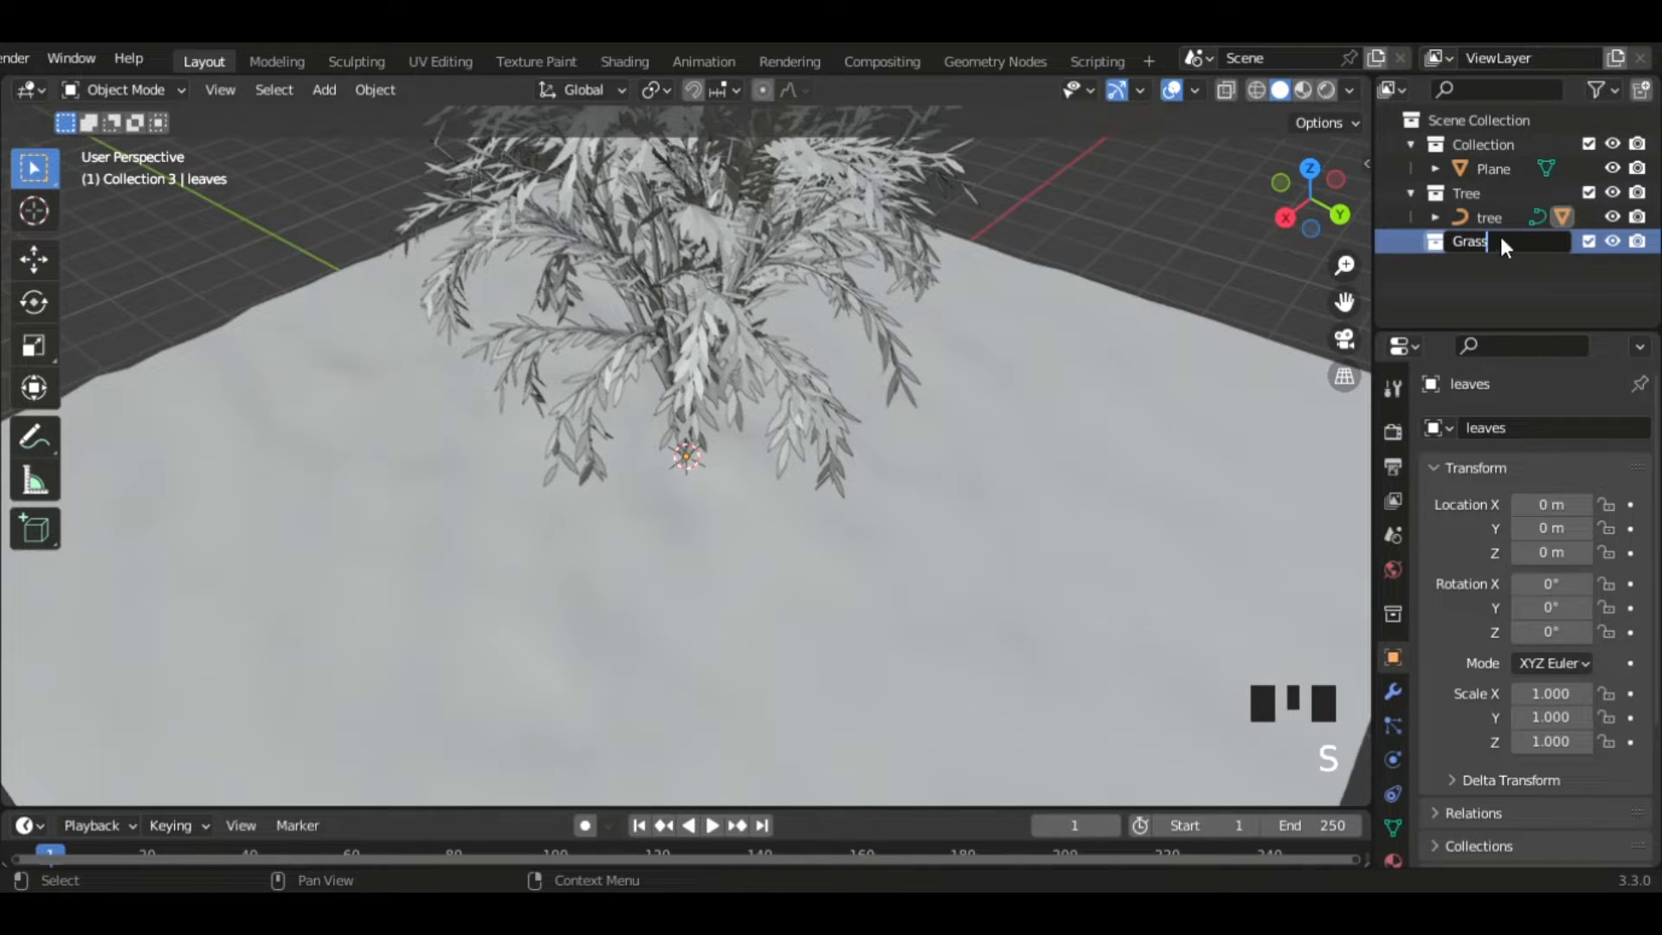
click(1488, 269)
click(1462, 246)
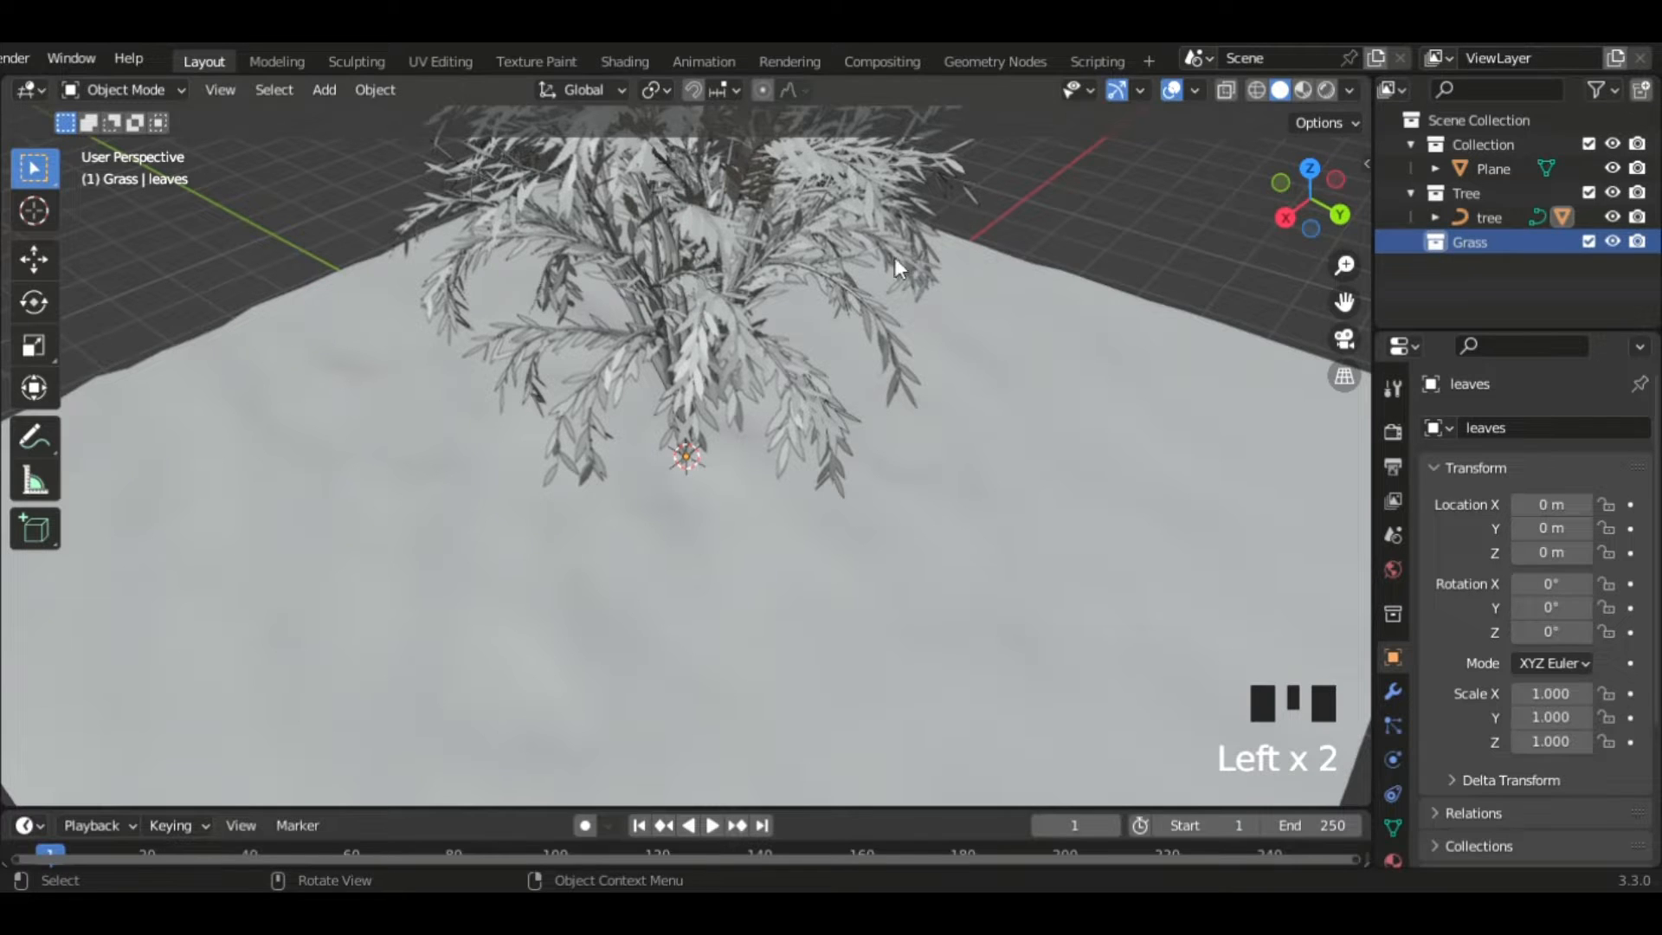
- Duplicate the tree's leaves, place the copy beside the tree near the plane's edge, and scale it down to about 0.273
click(860, 215)
scroll(867, 251, down, 2)
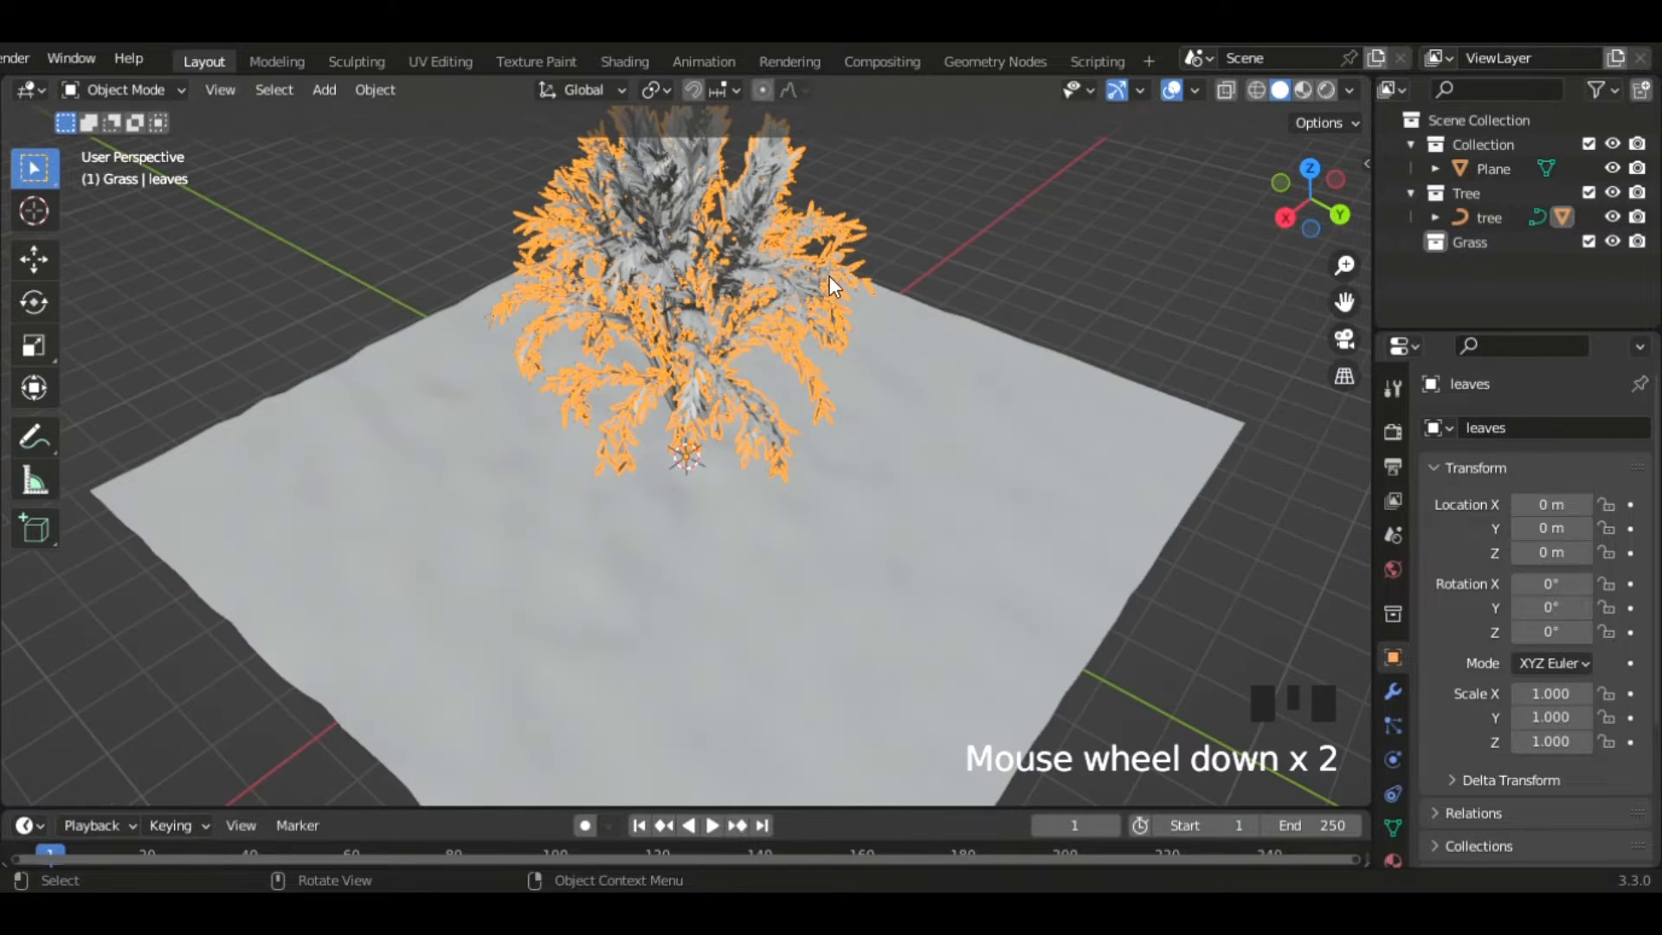
key(shift+d)
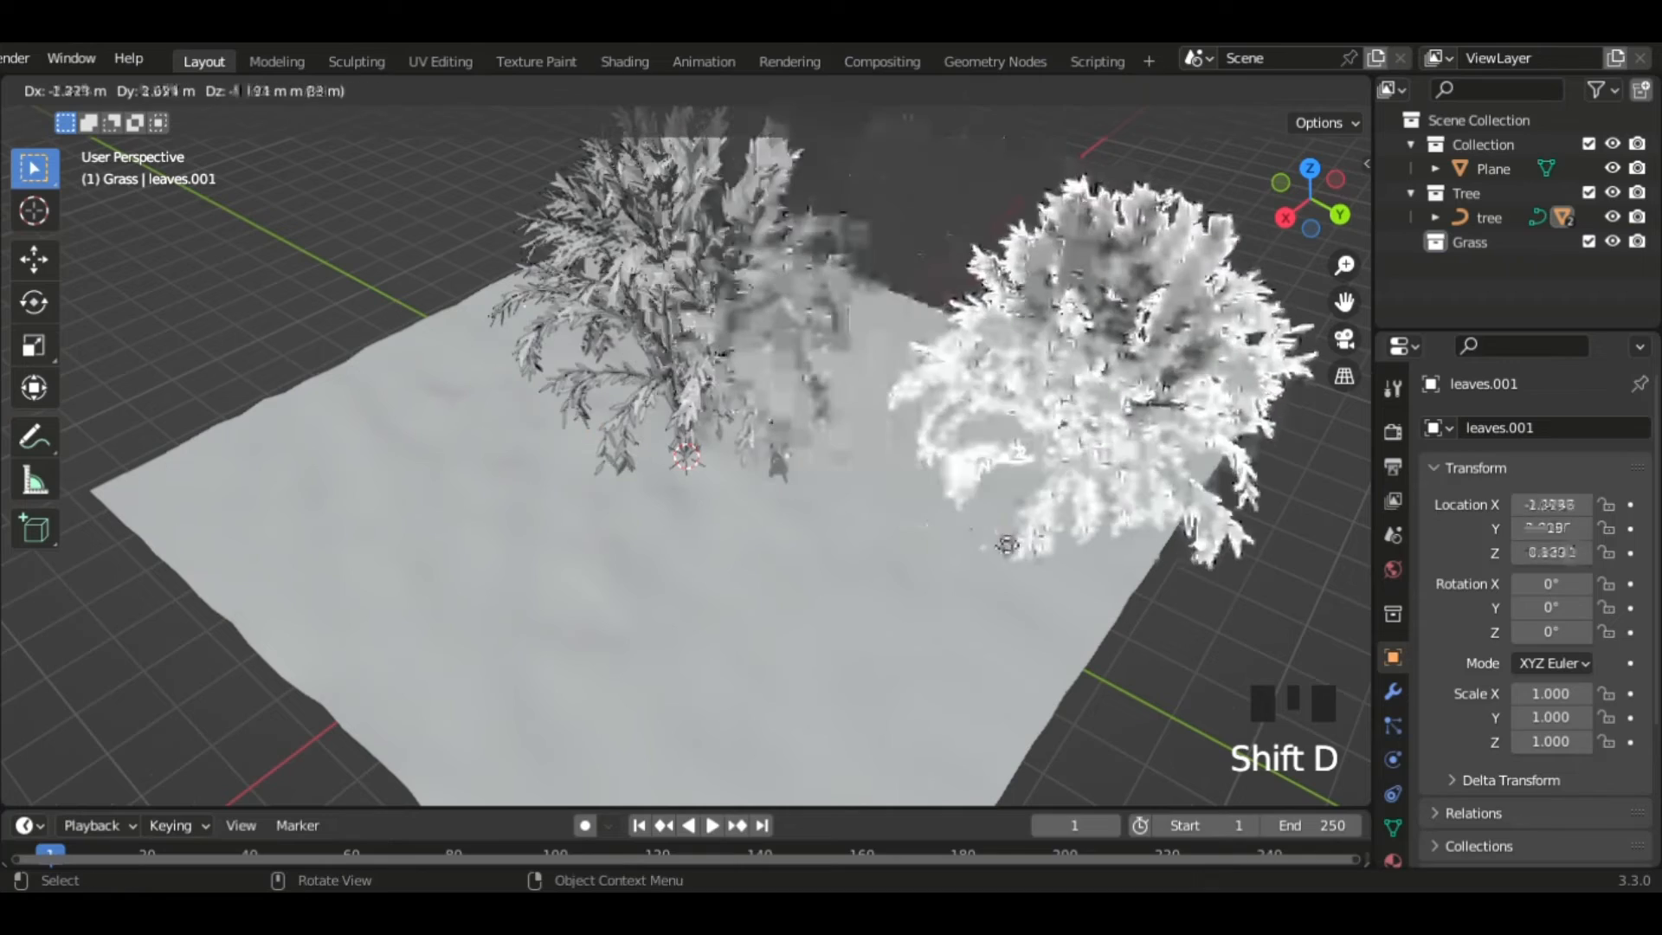
click(992, 532)
key(s)
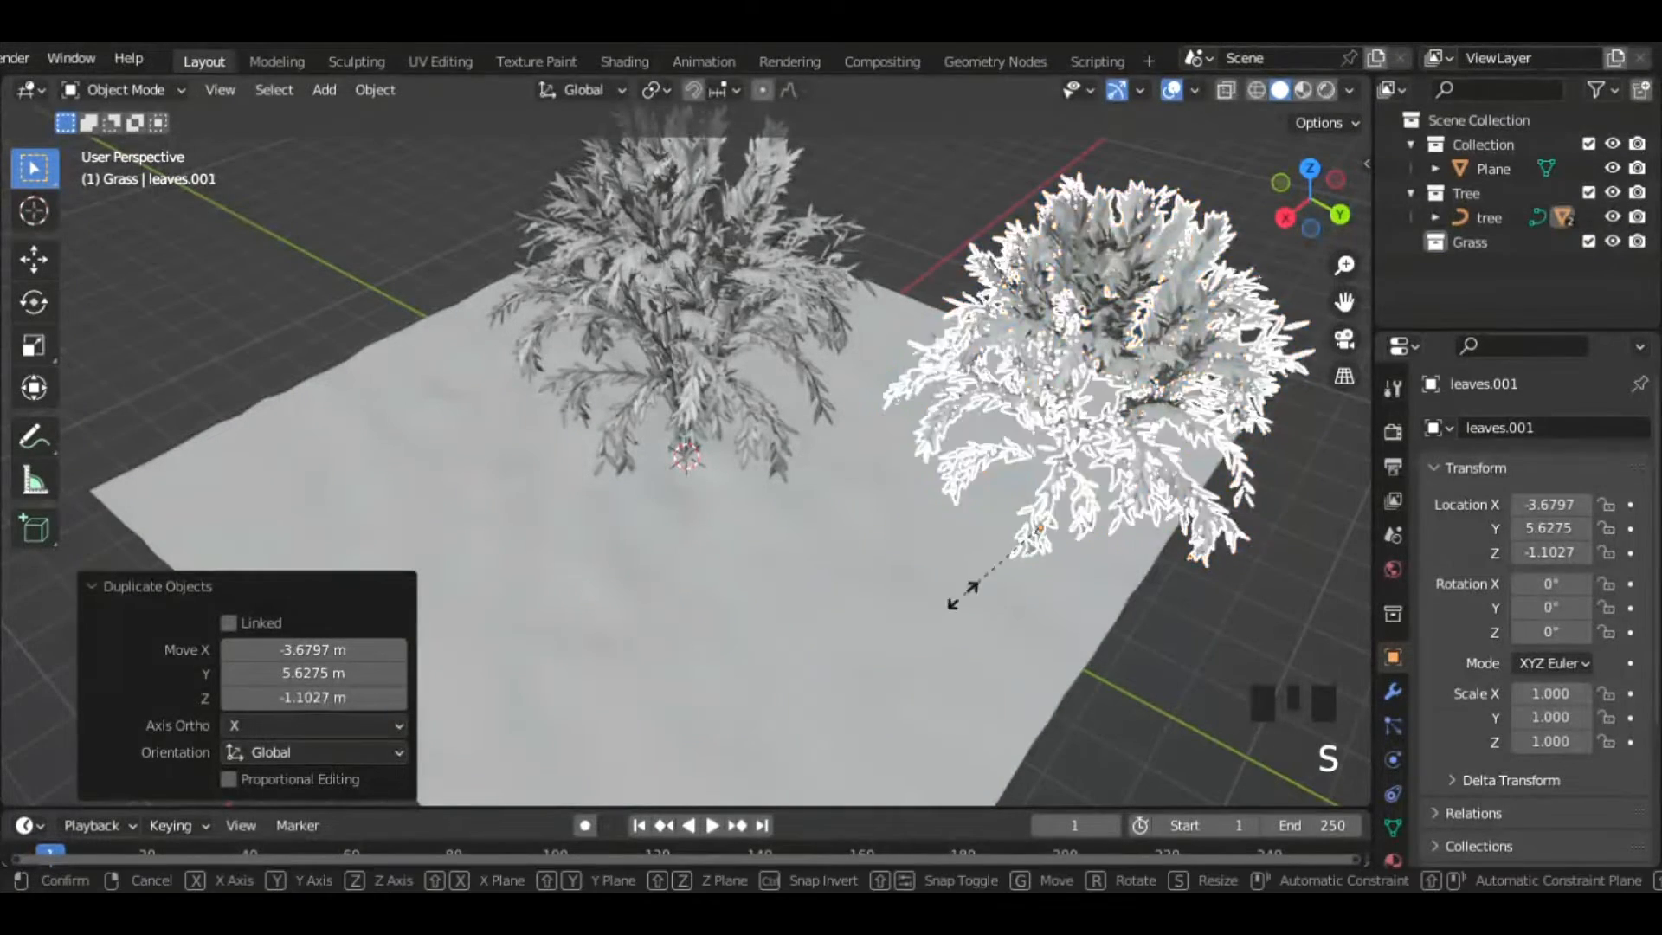
click(1018, 520)
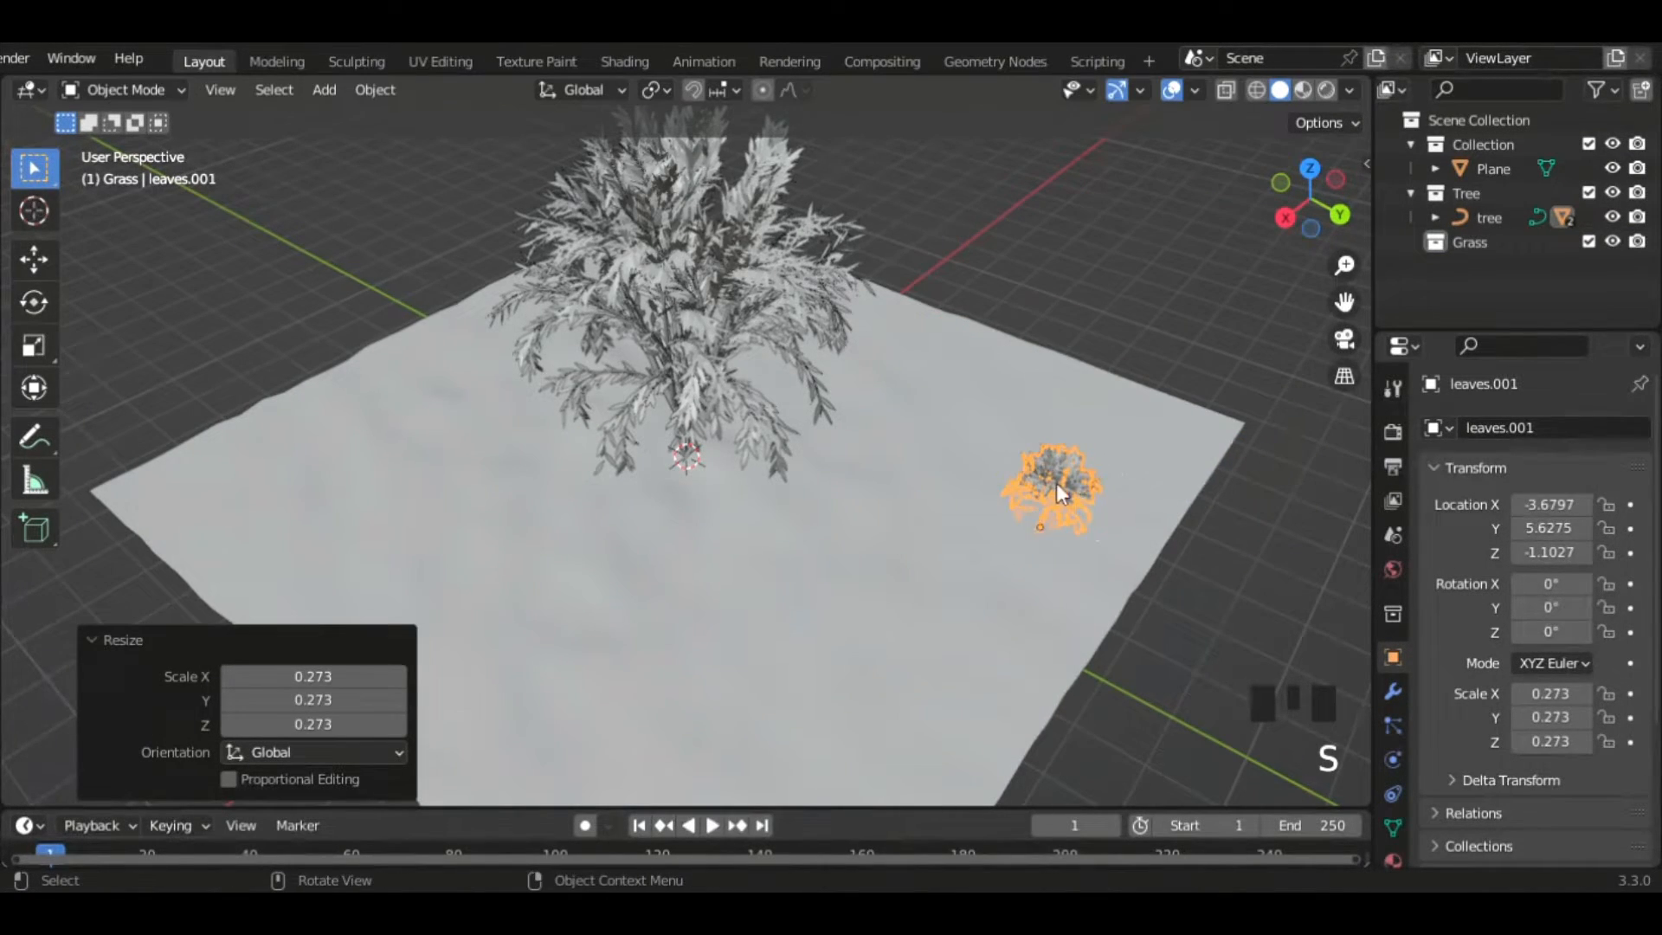
- Isolate the small leaves copy in Local View and enter Edit Mode on it
middle_drag(1056, 483, 973, 423)
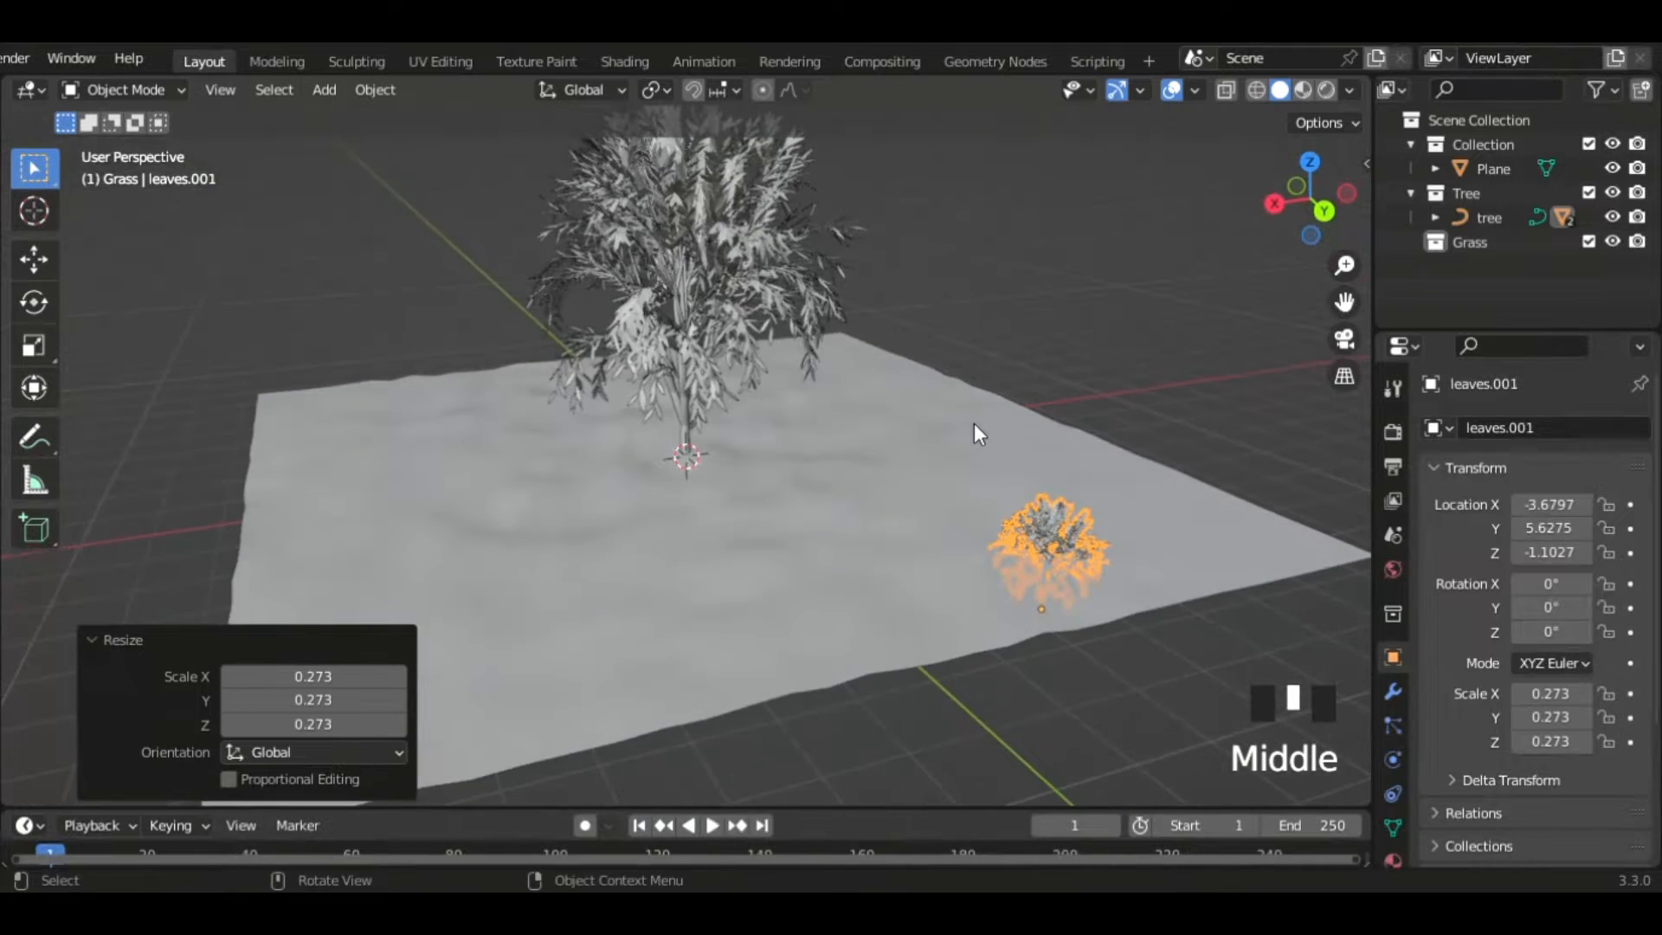
key(KP_Divide)
middle_drag(860, 497, 946, 481)
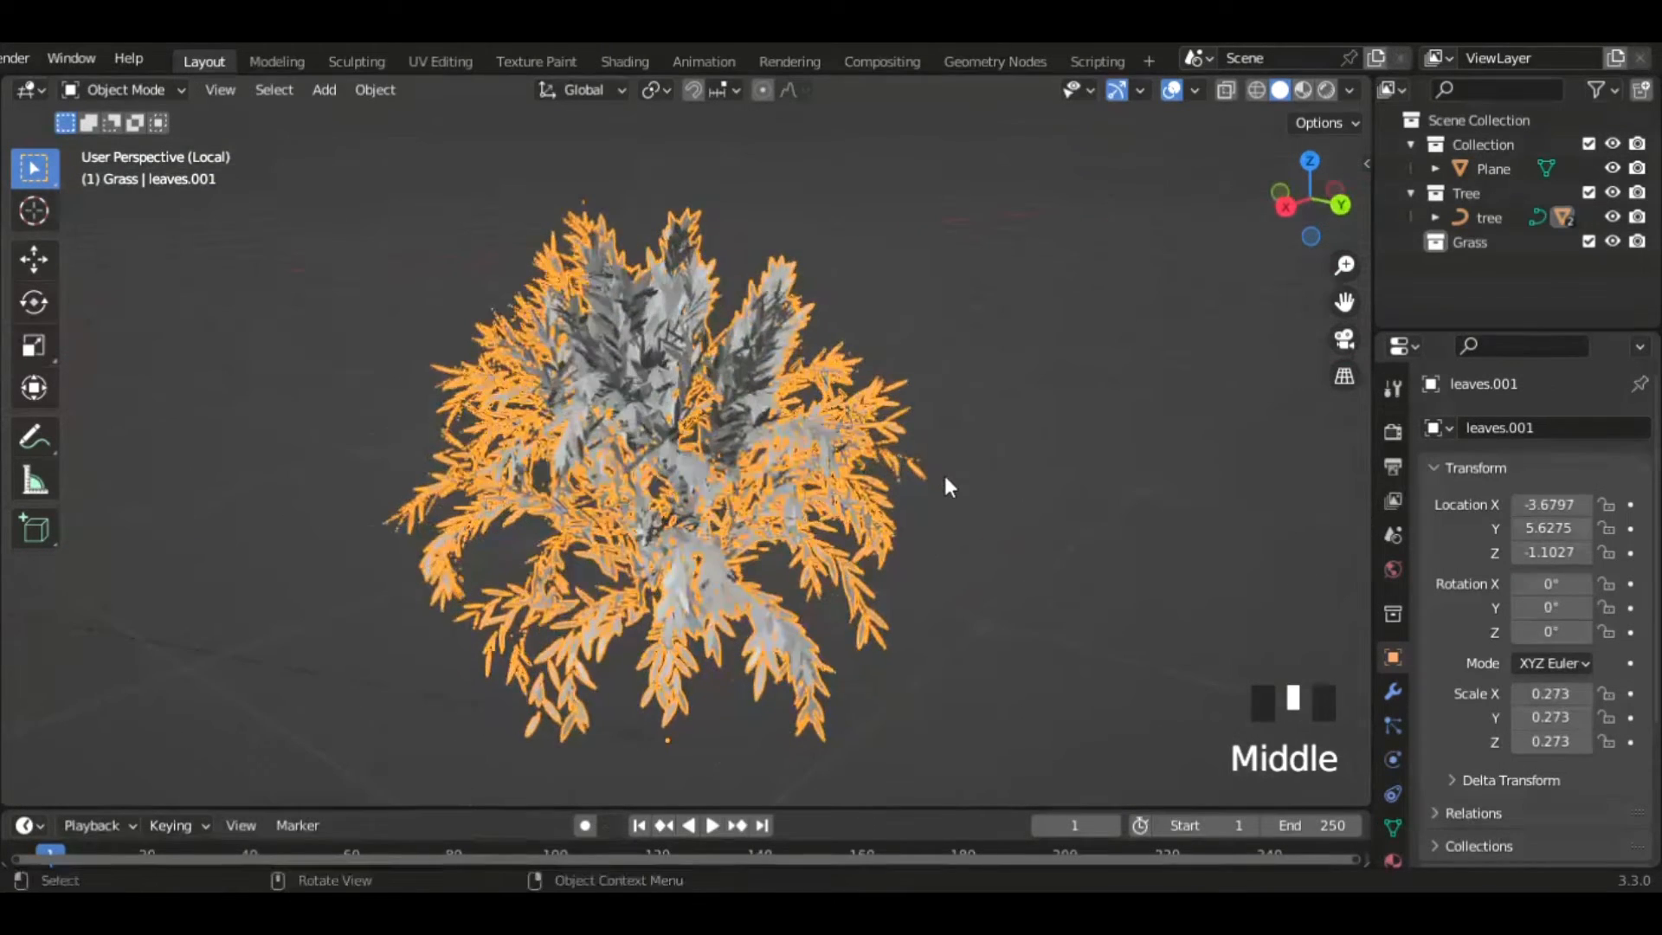
key(Tab)
middle_drag(756, 465, 794, 471)
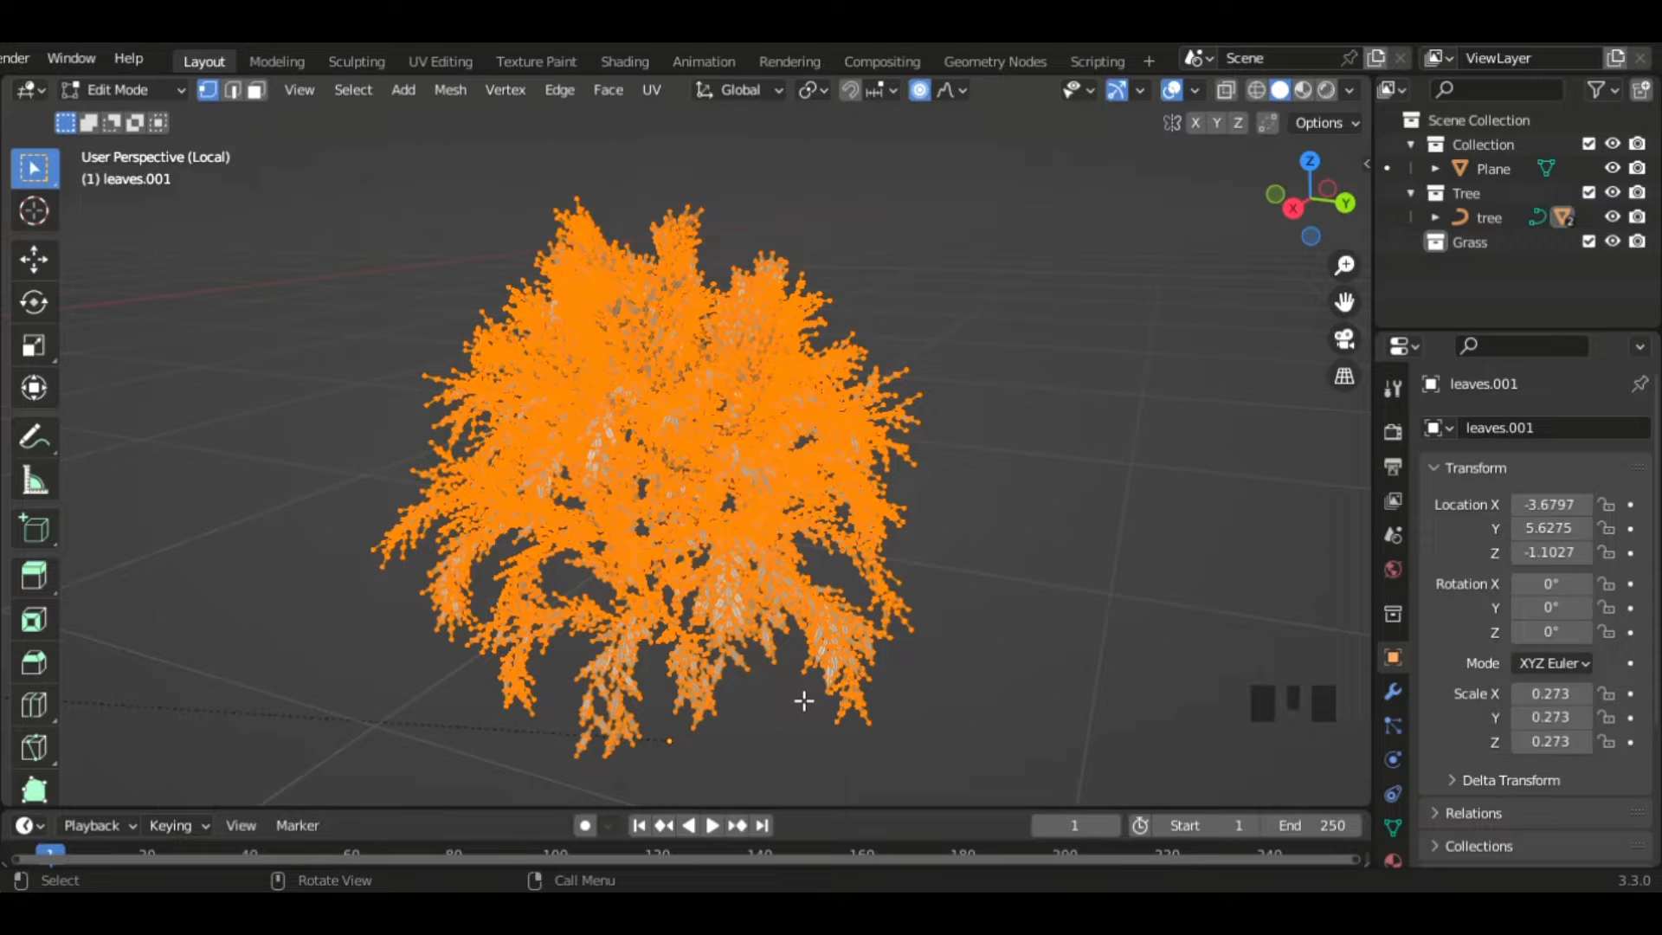
key(g)
key(z)
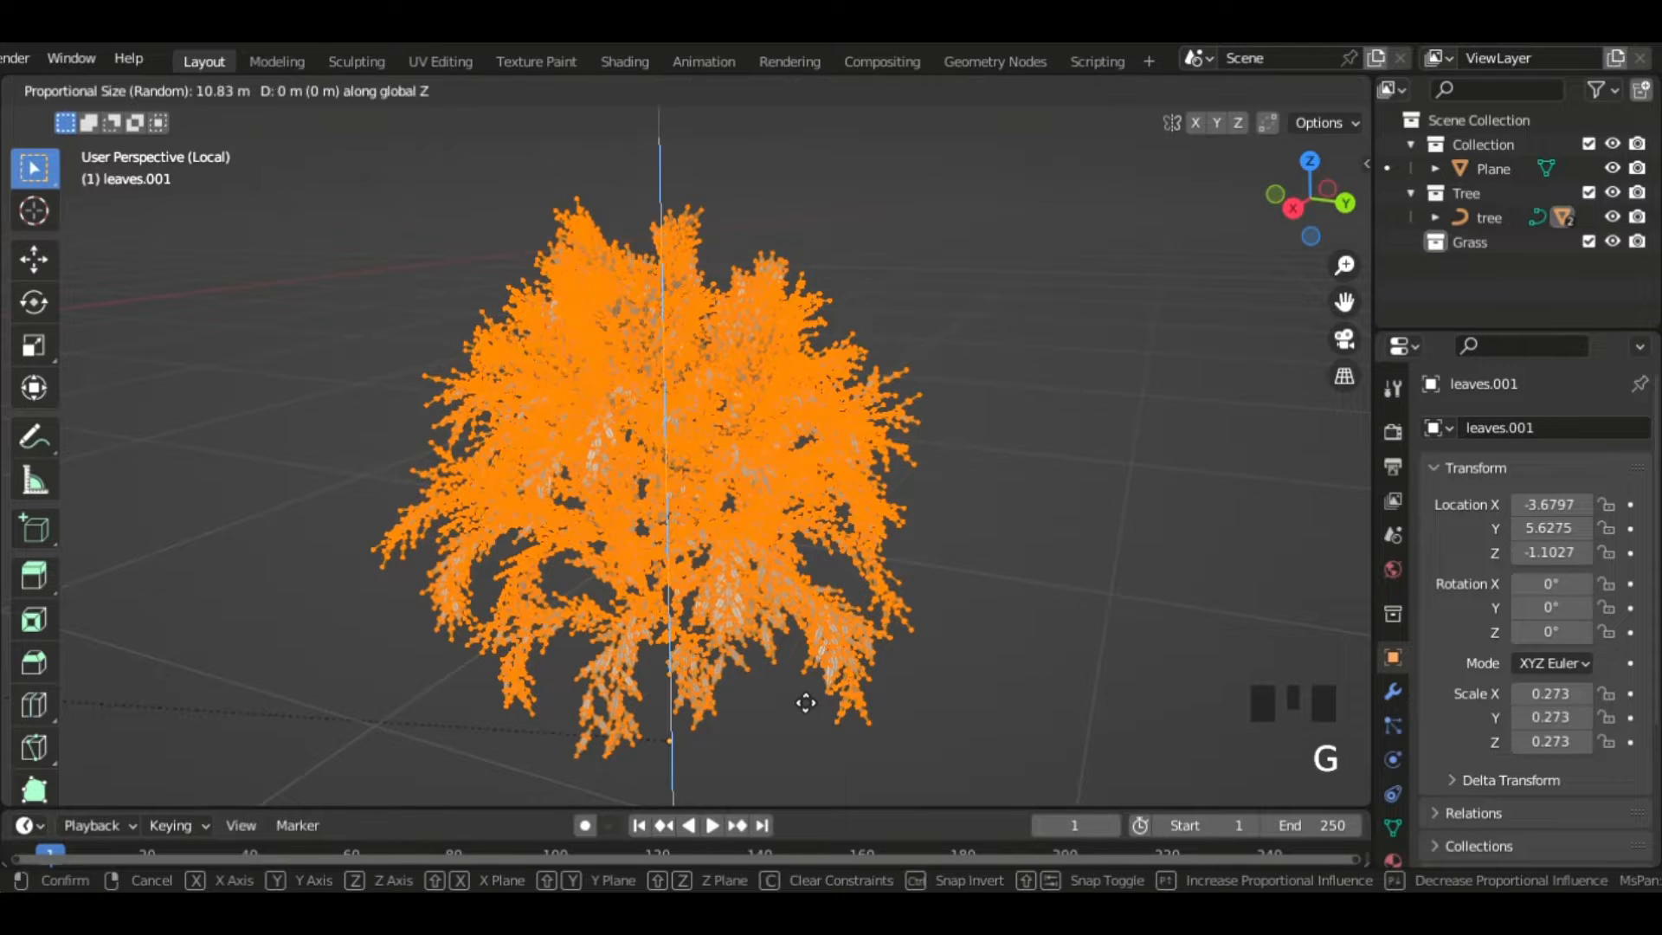
right_click(787, 670)
- Leave Local View and return the small leaves copy to Object Mode
key(KP_Divide)
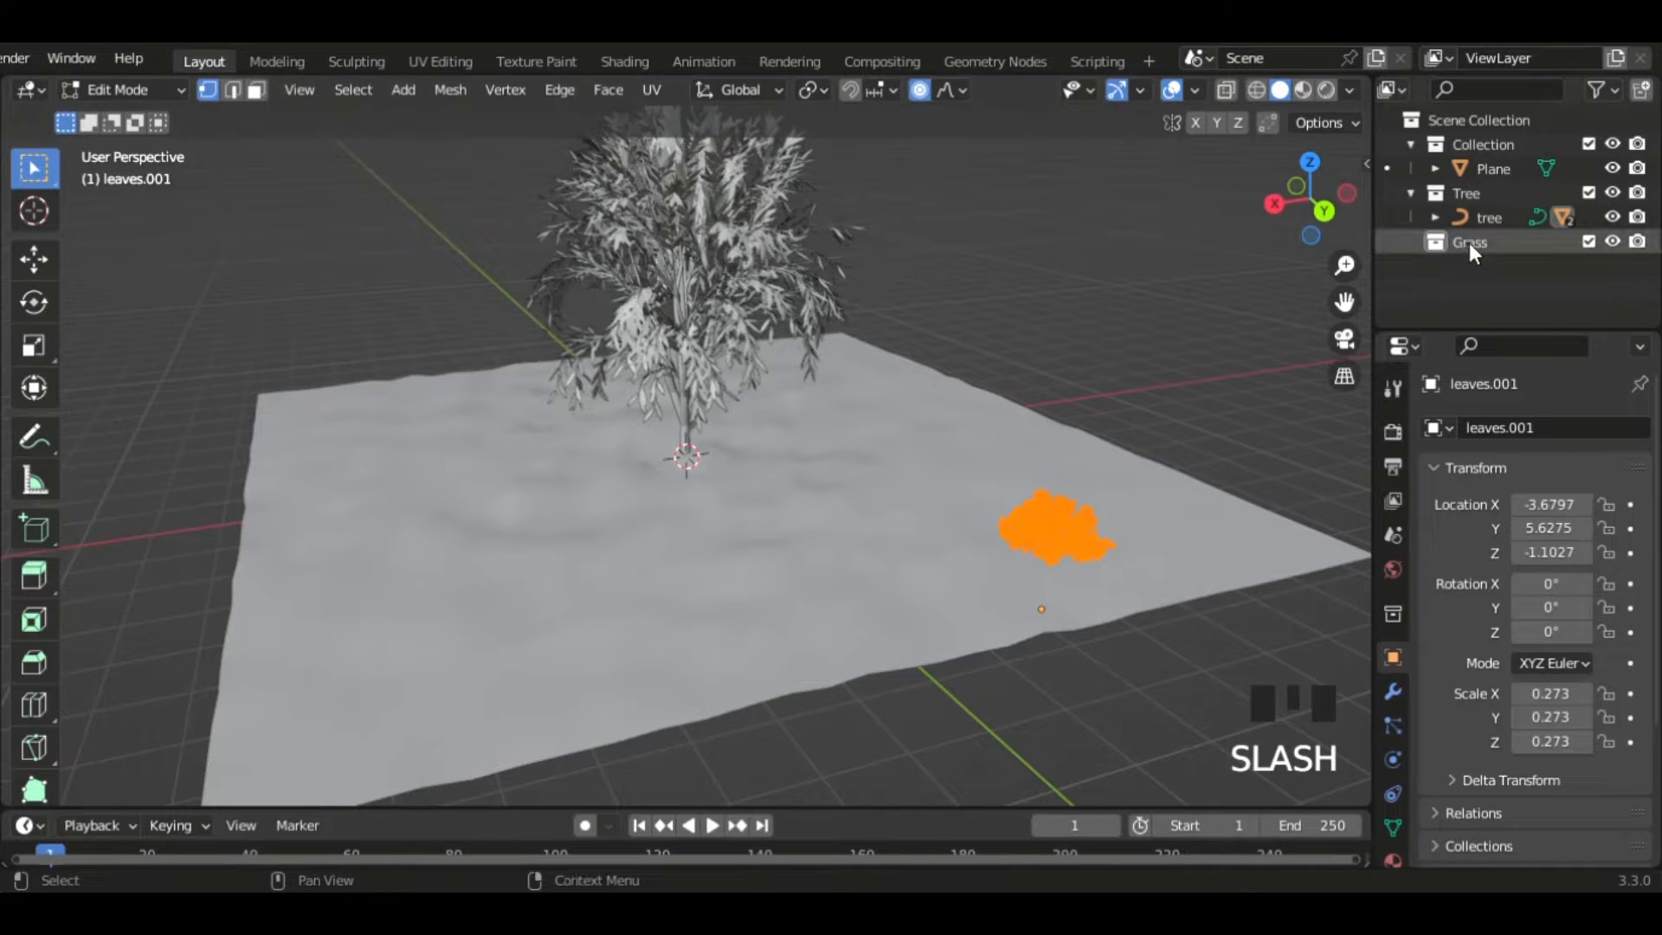
scroll(1488, 252, up, 1)
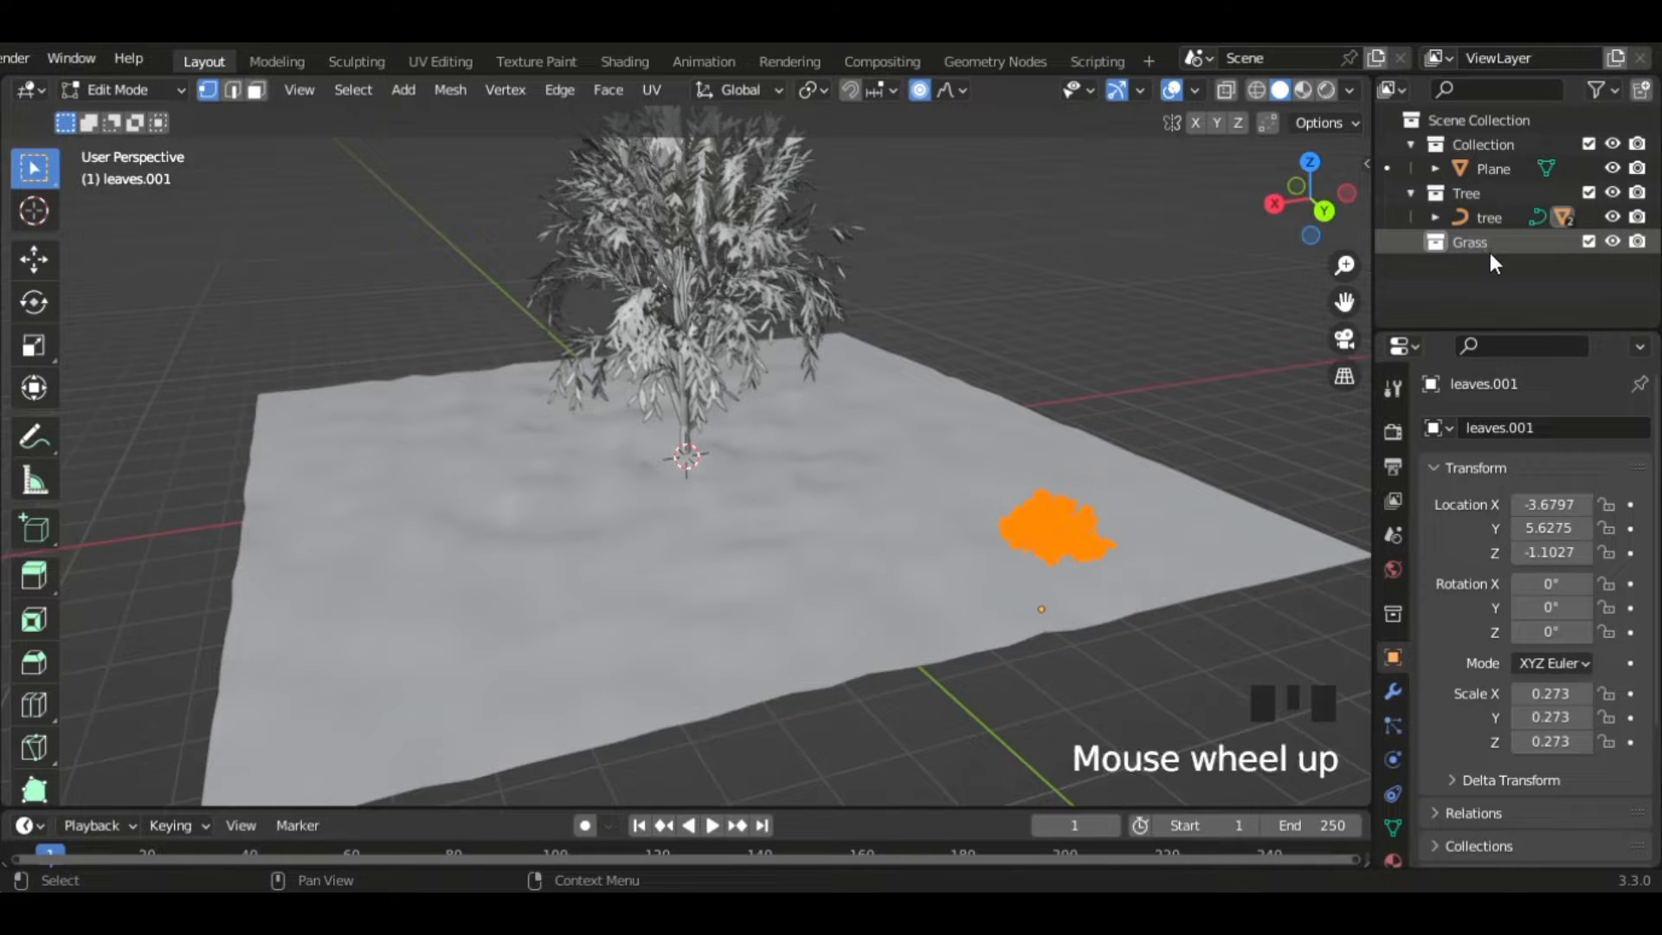
click(1152, 427)
click(1053, 538)
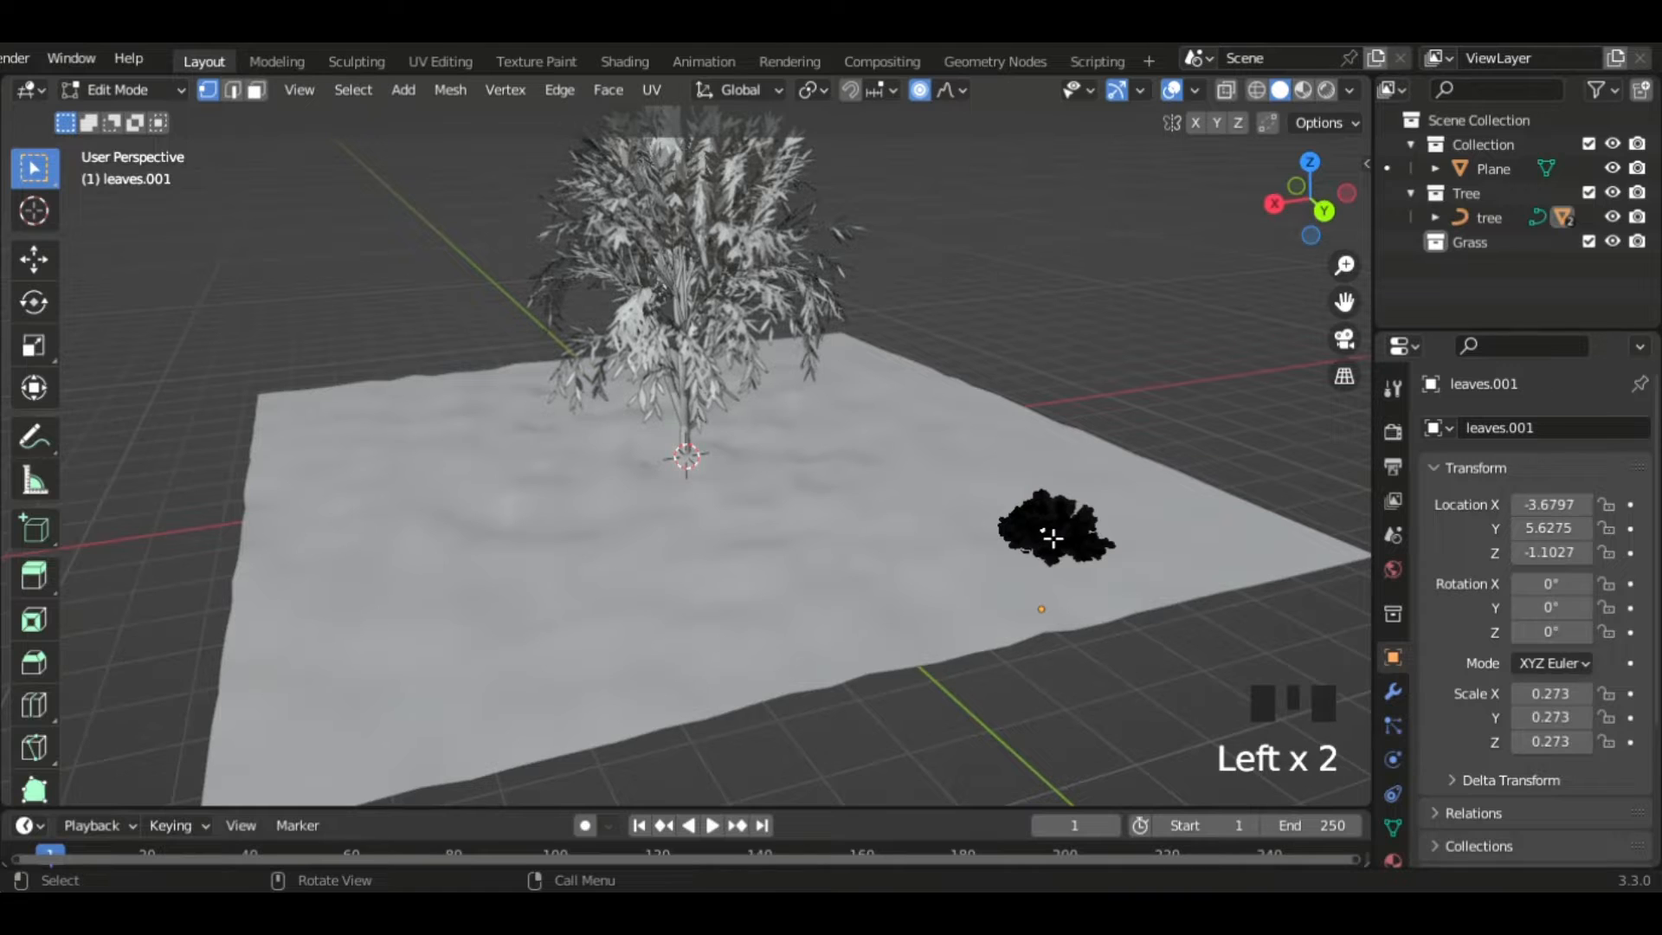
key(Tab)
- Move the small leaves copy into the Grass collection
right_click(1056, 528)
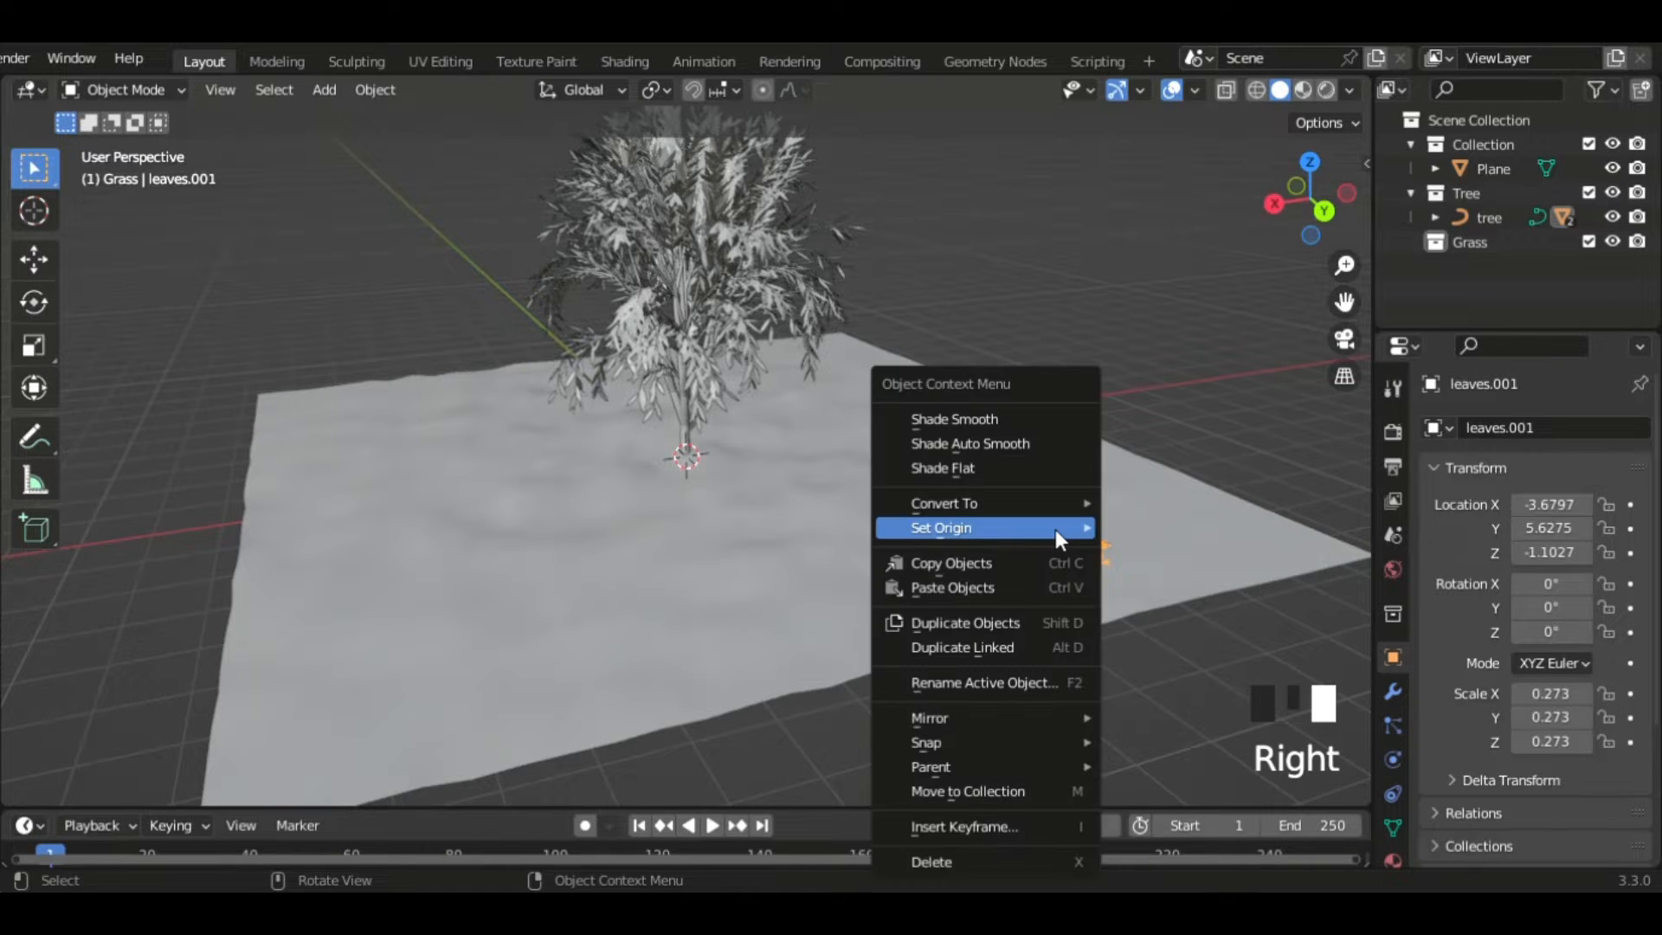
mouse_move(1056, 527)
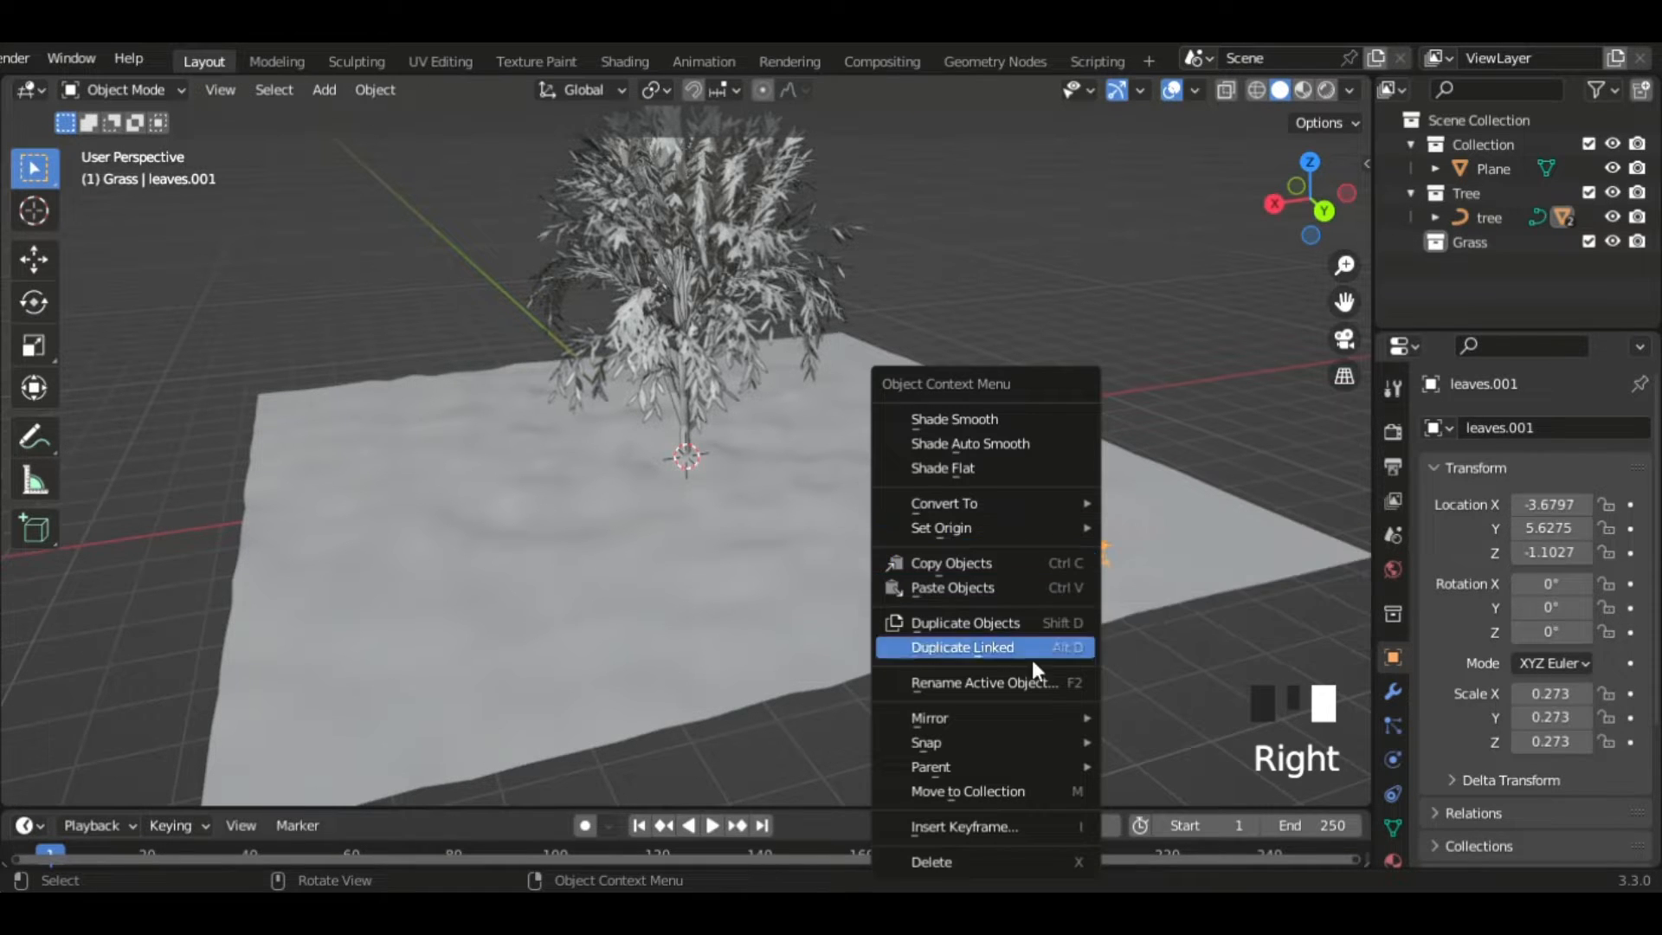
click(1016, 789)
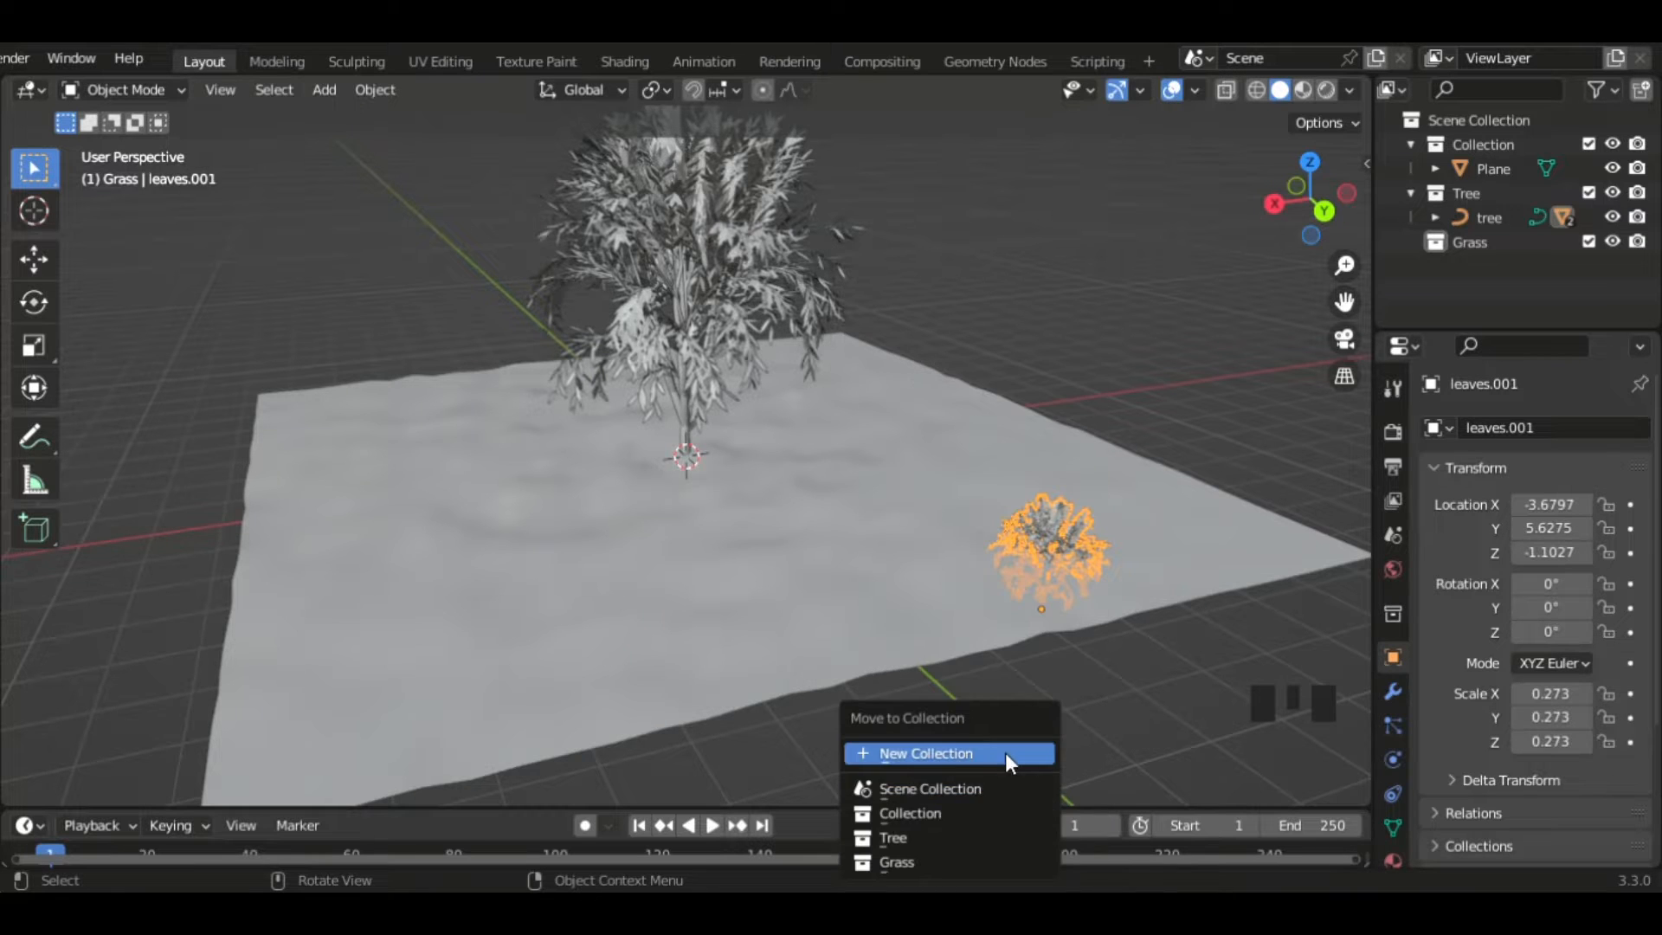
click(950, 867)
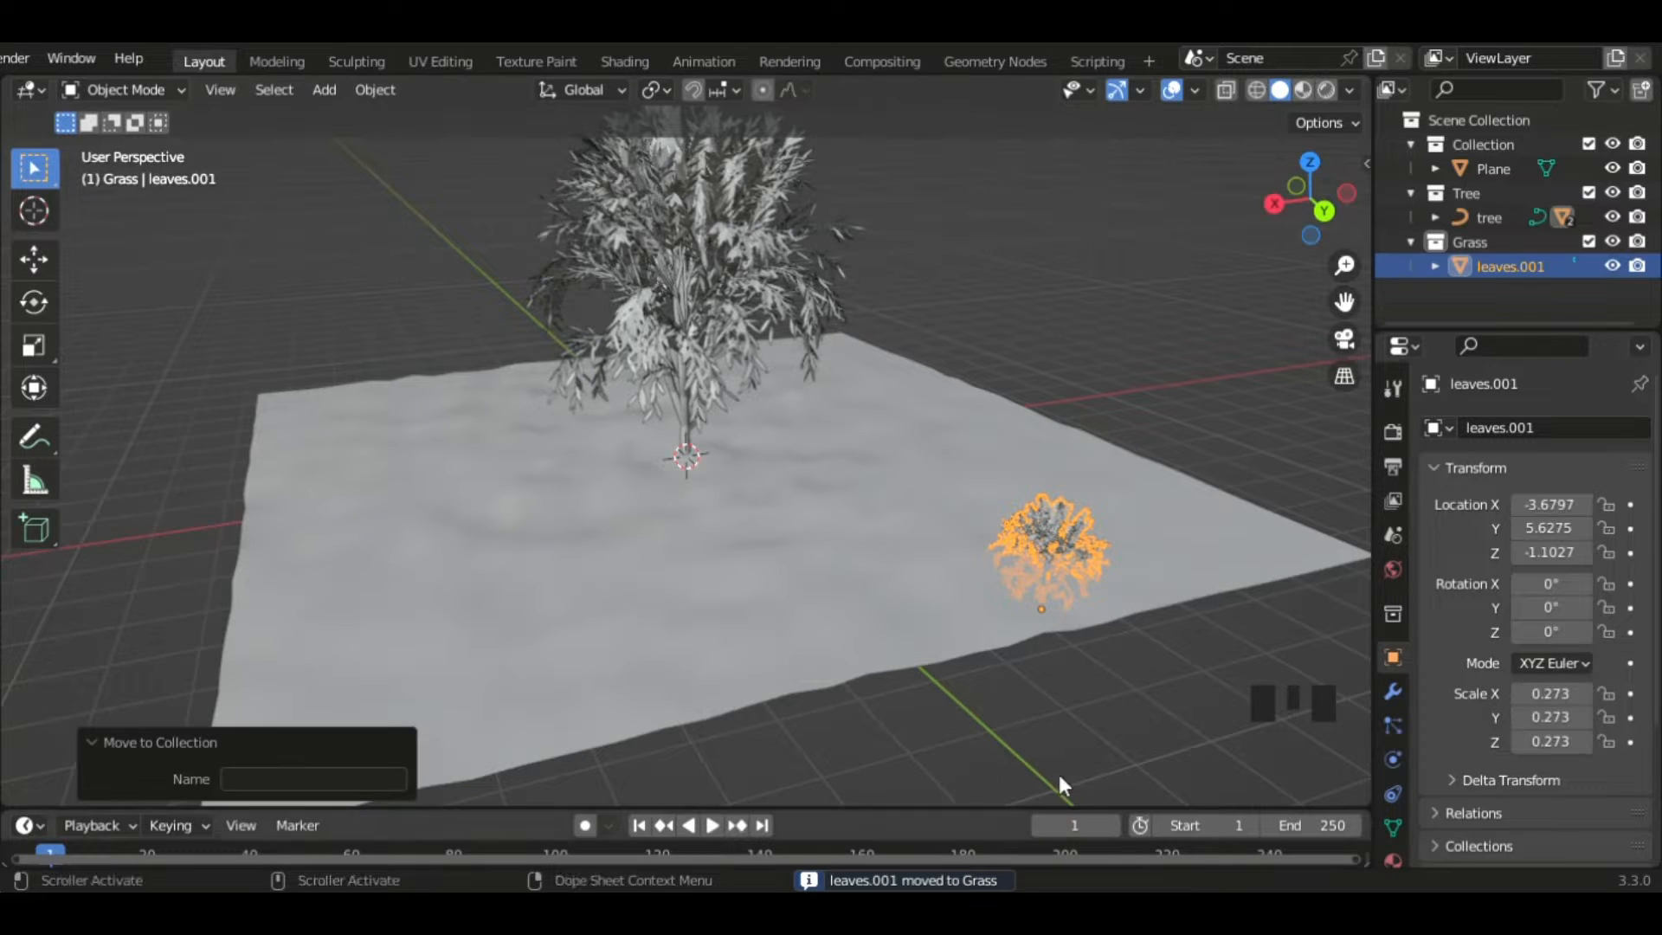
- Raise the small leaves copy about 1.47 m along the global Z axis so it sits above the ground plane
click(1118, 485)
click(1075, 528)
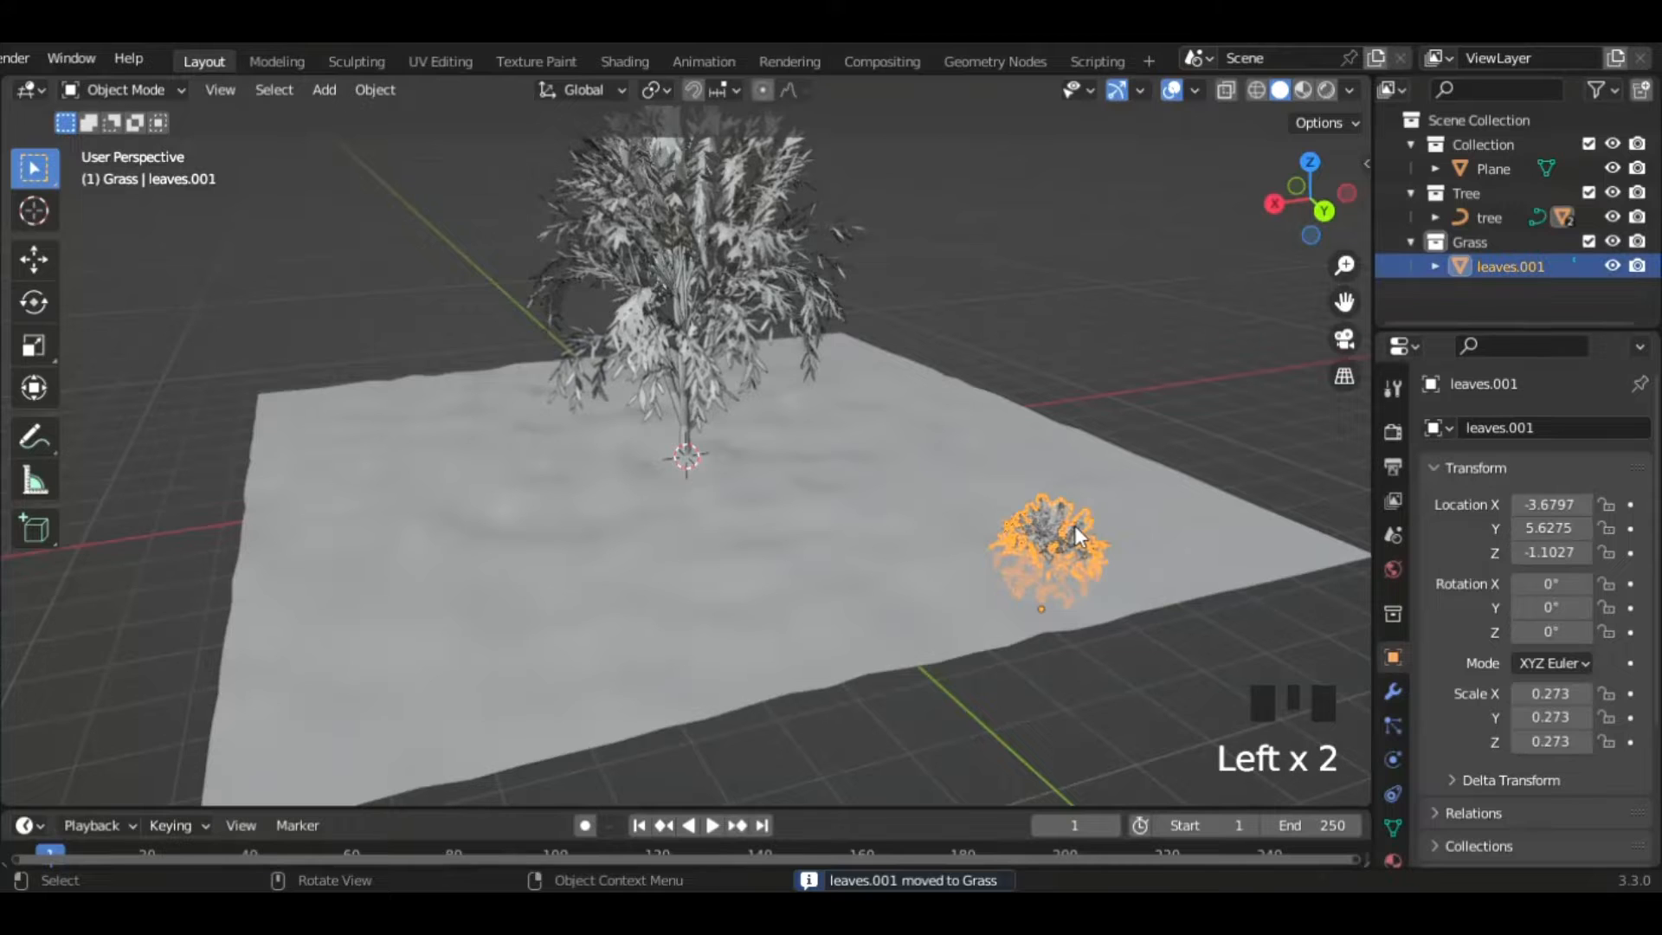
key(g)
key(z)
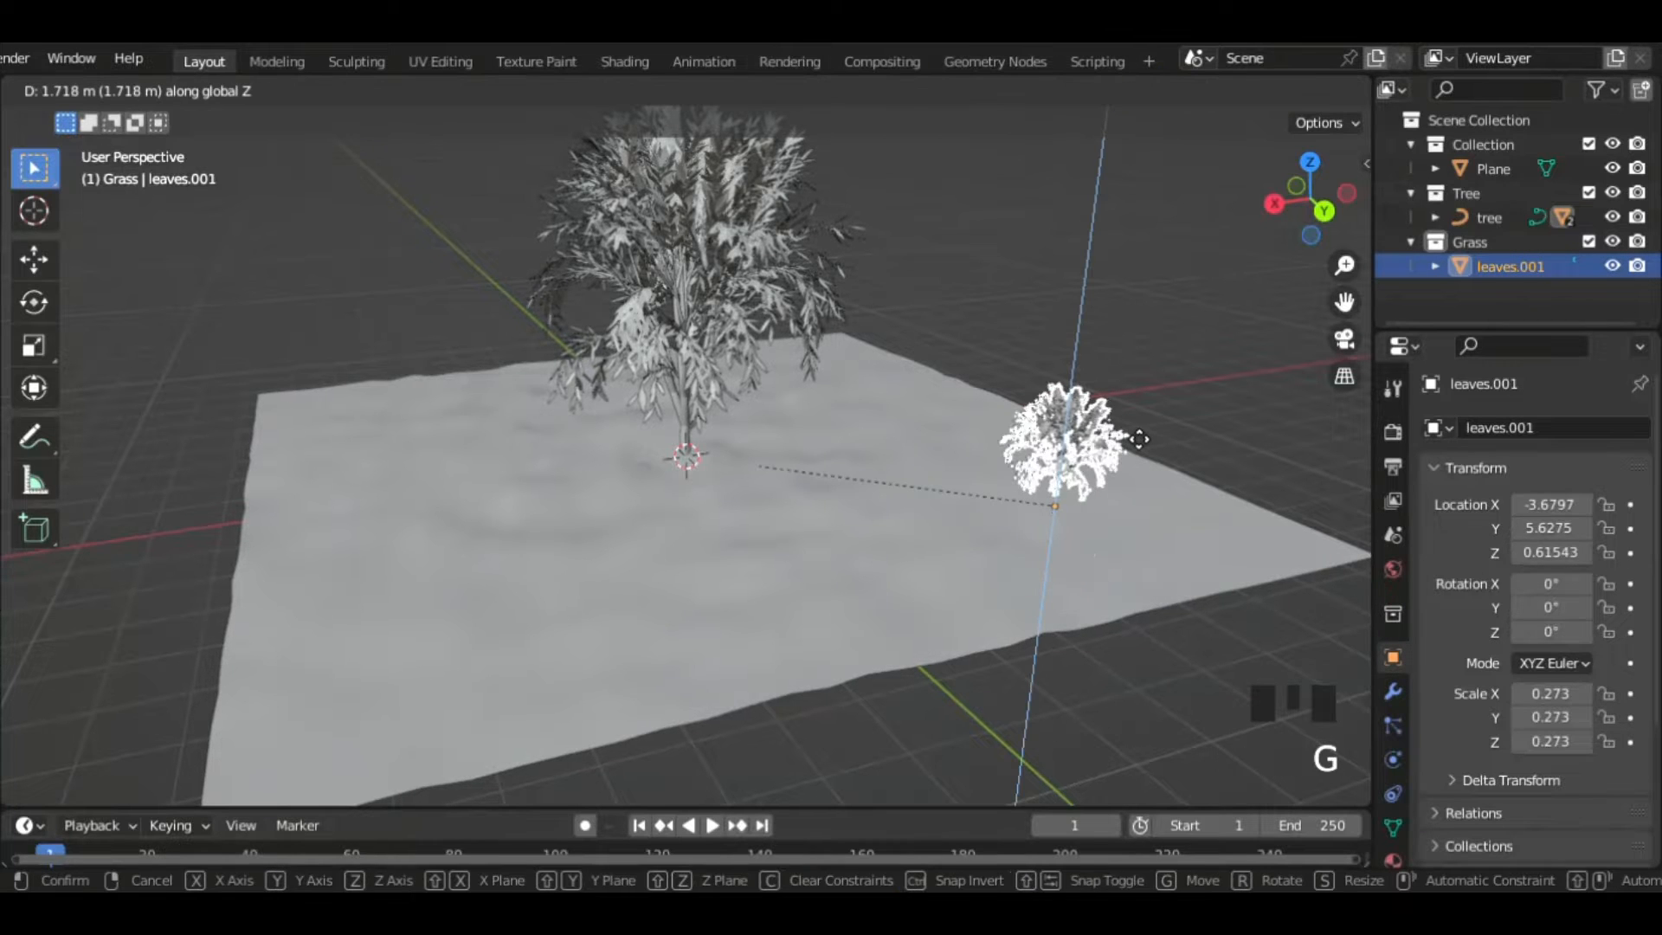
click(1092, 438)
middle_drag(1093, 439, 835, 367)
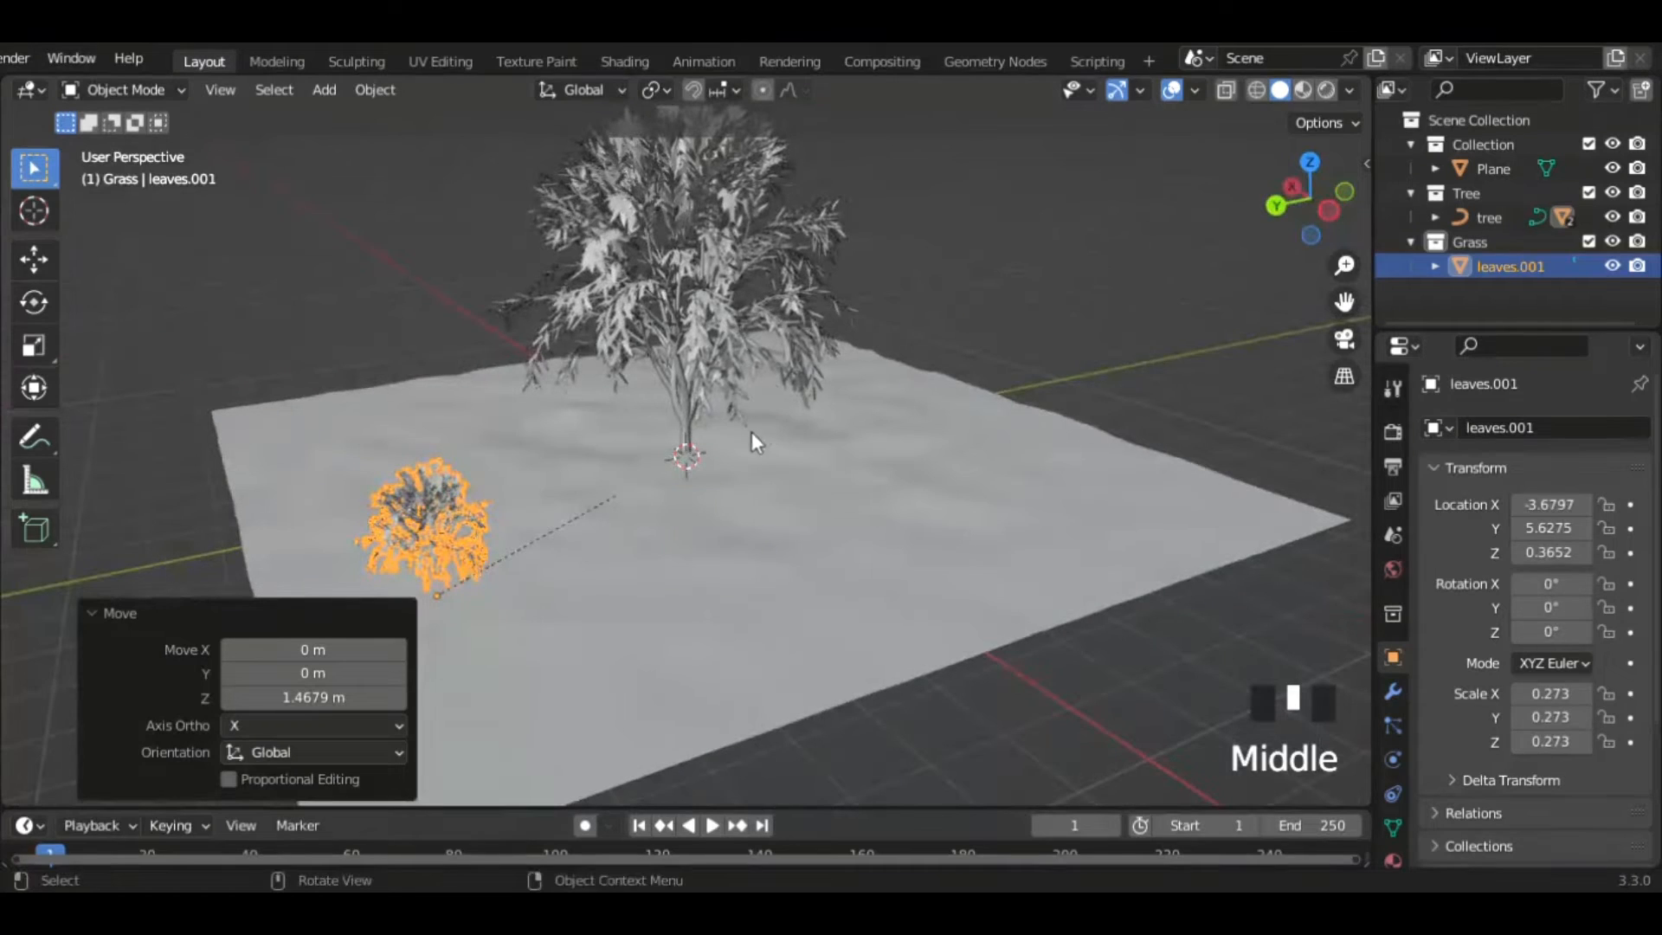
middle_drag(753, 435, 957, 464)
click(847, 630)
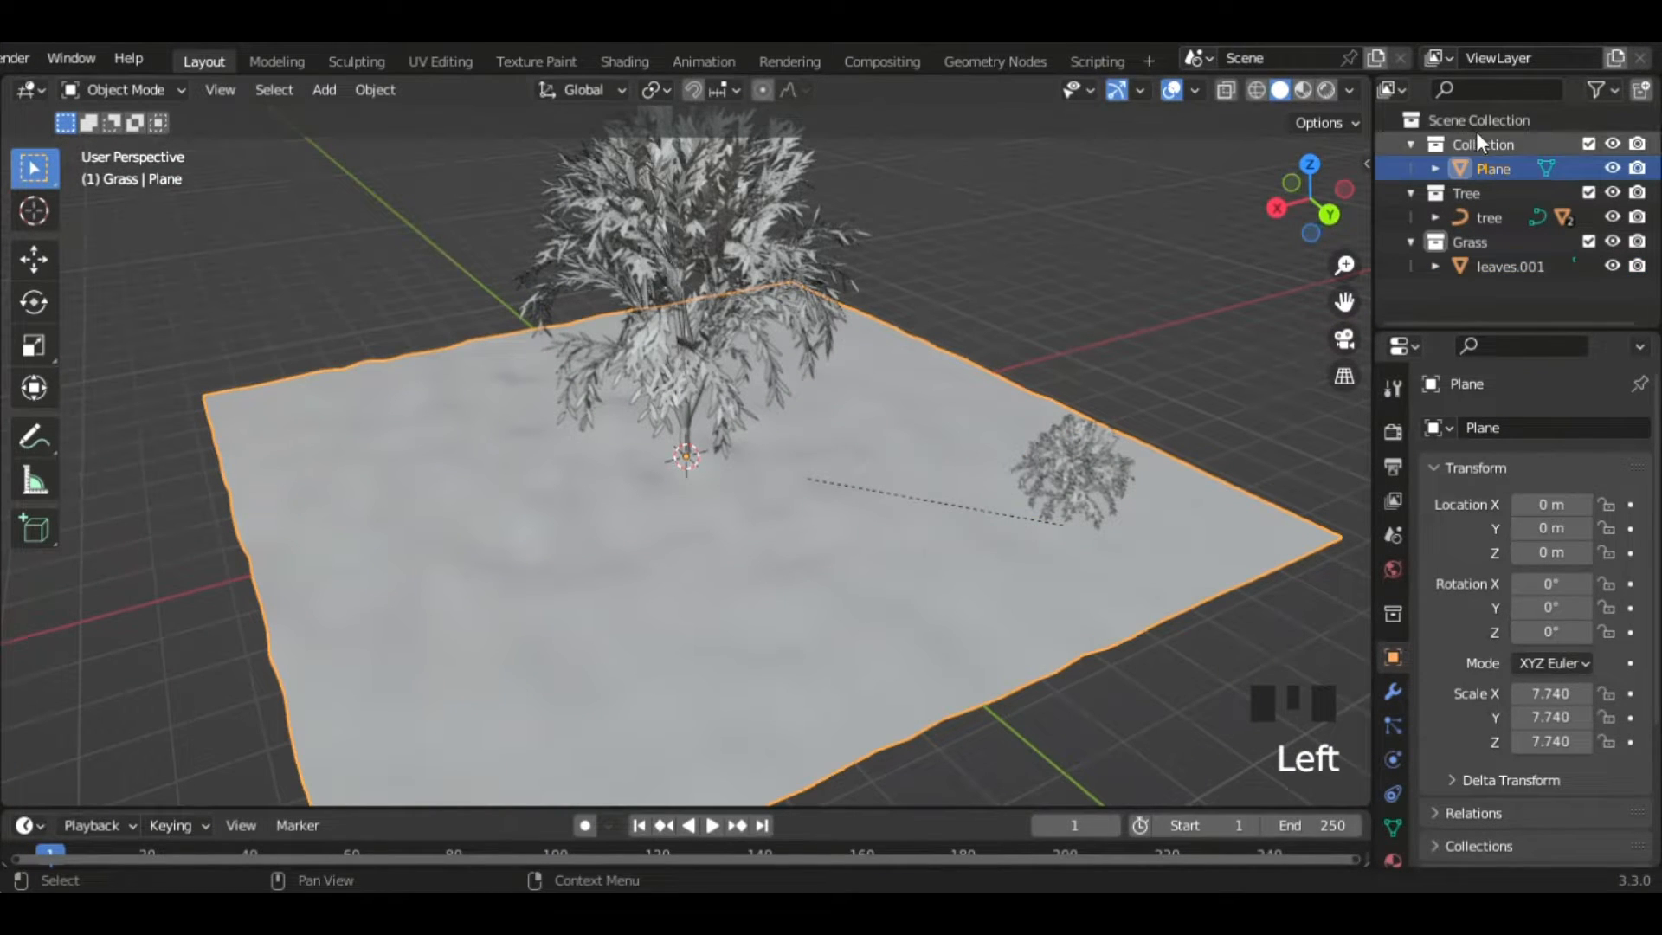
middle_drag(692, 614, 644, 646)
click(699, 363)
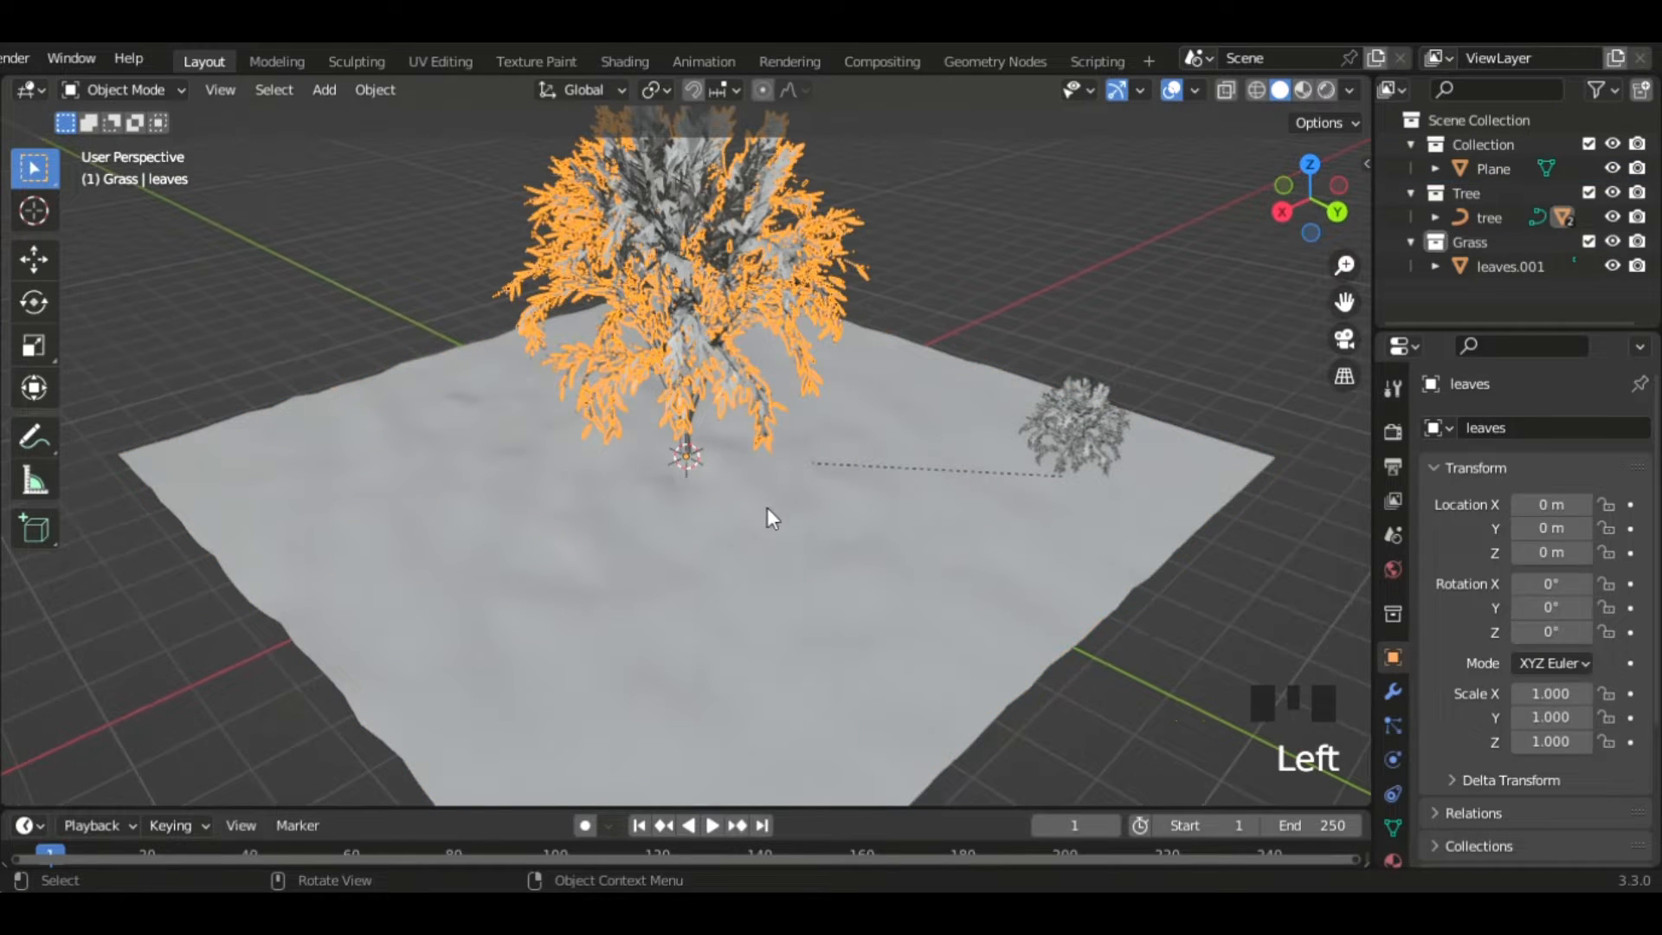
middle_drag(767, 507, 739, 476)
- Add a particle system to the ground plane and name it Trees
click(796, 530)
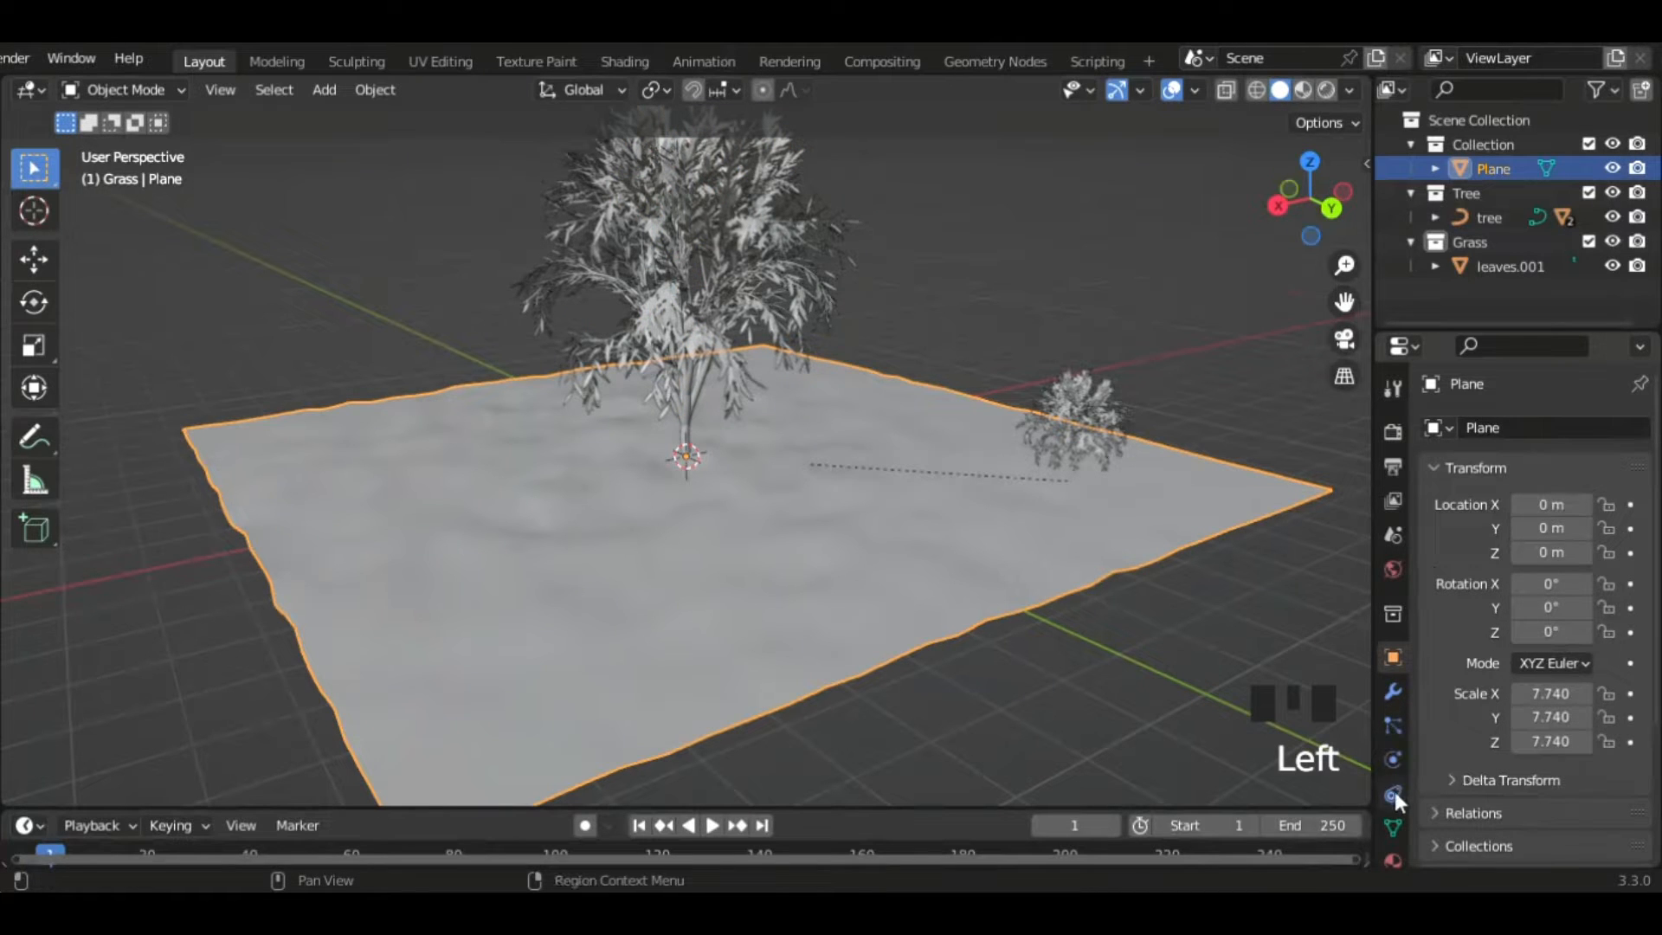
scroll(1395, 791, down, 4)
click(1392, 660)
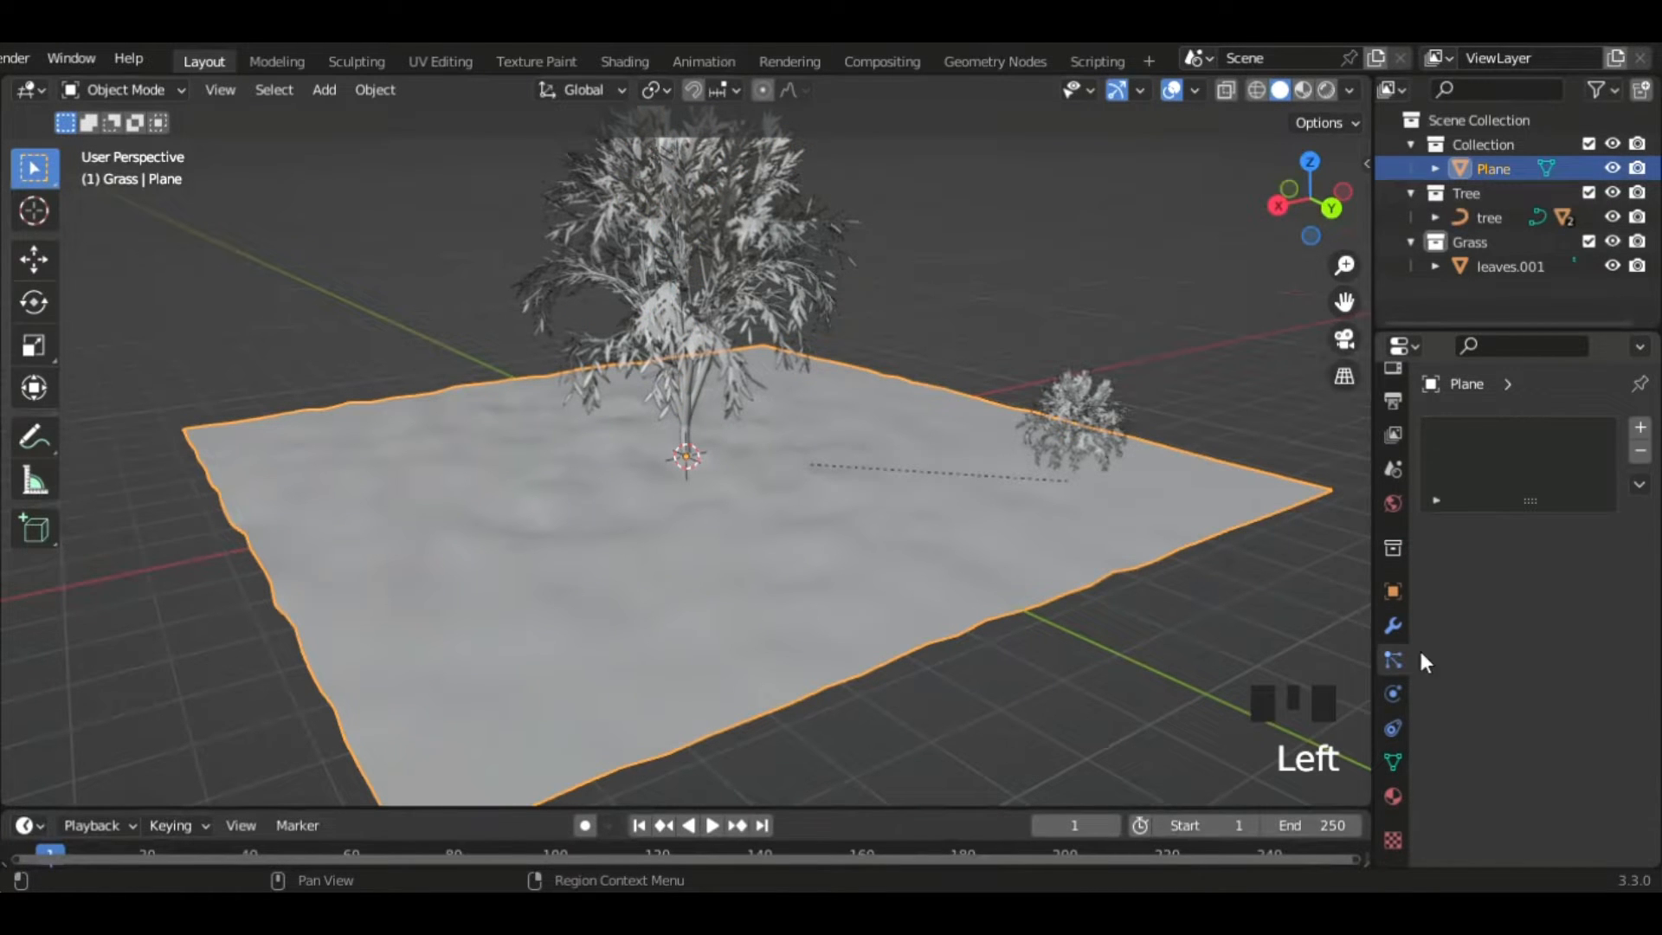
click(1639, 426)
click(1492, 443)
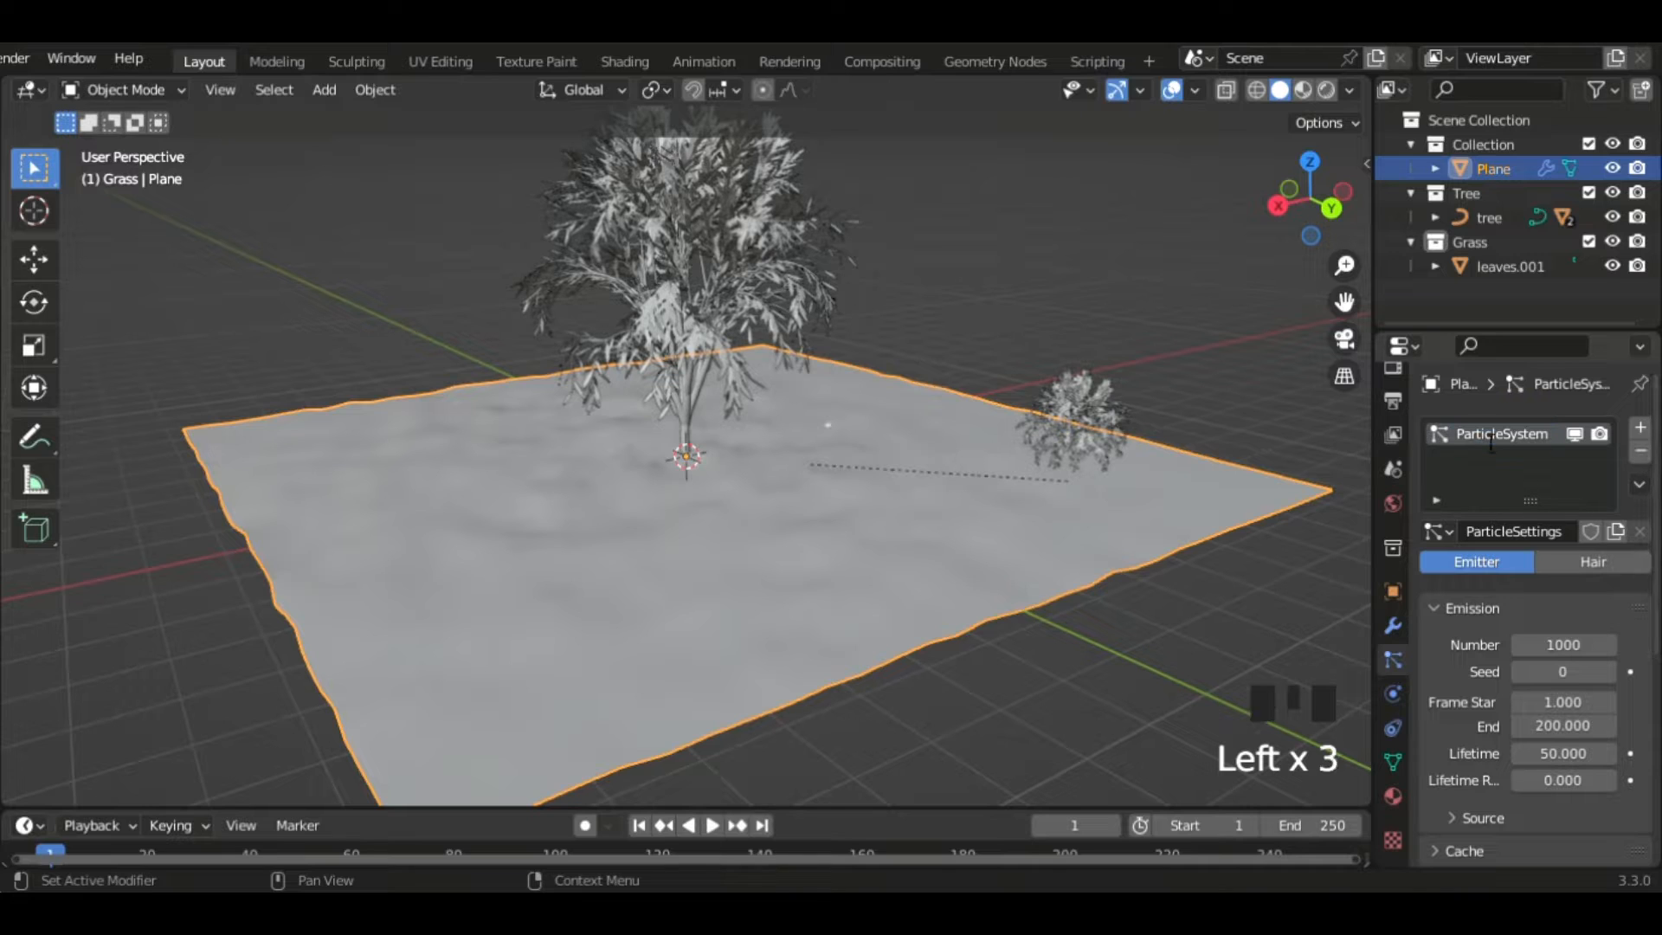
double_click(1492, 443)
text(Trees)
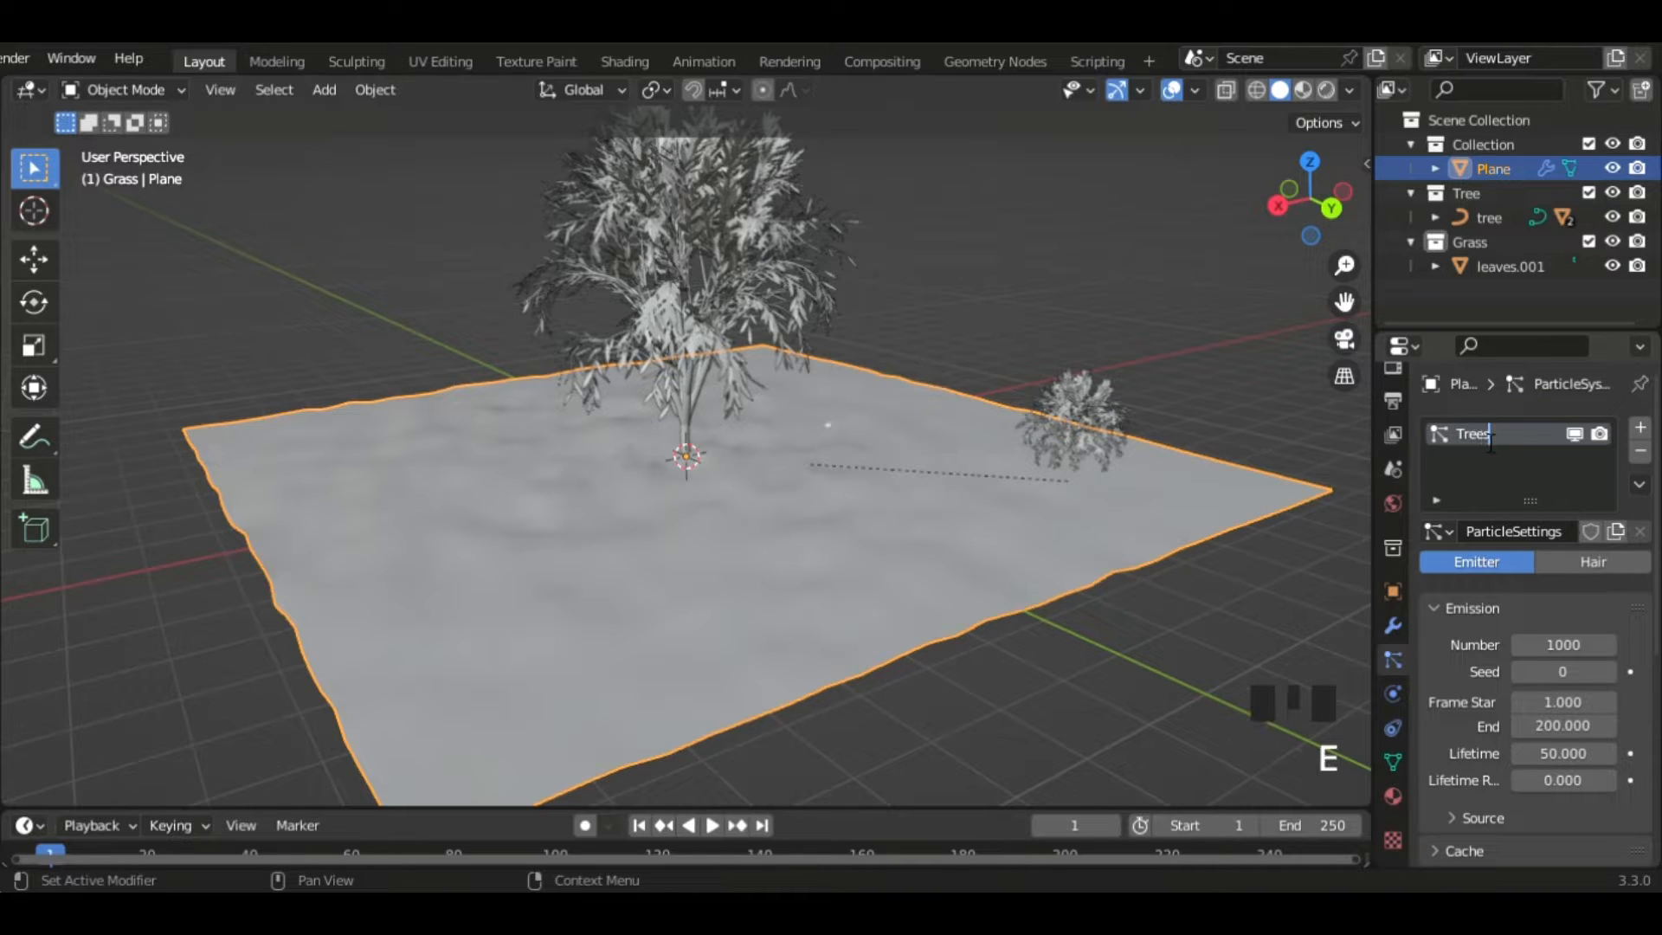
key(Return)
- Make the Trees particle system a Hair type and set its emission number to 30
click(1577, 558)
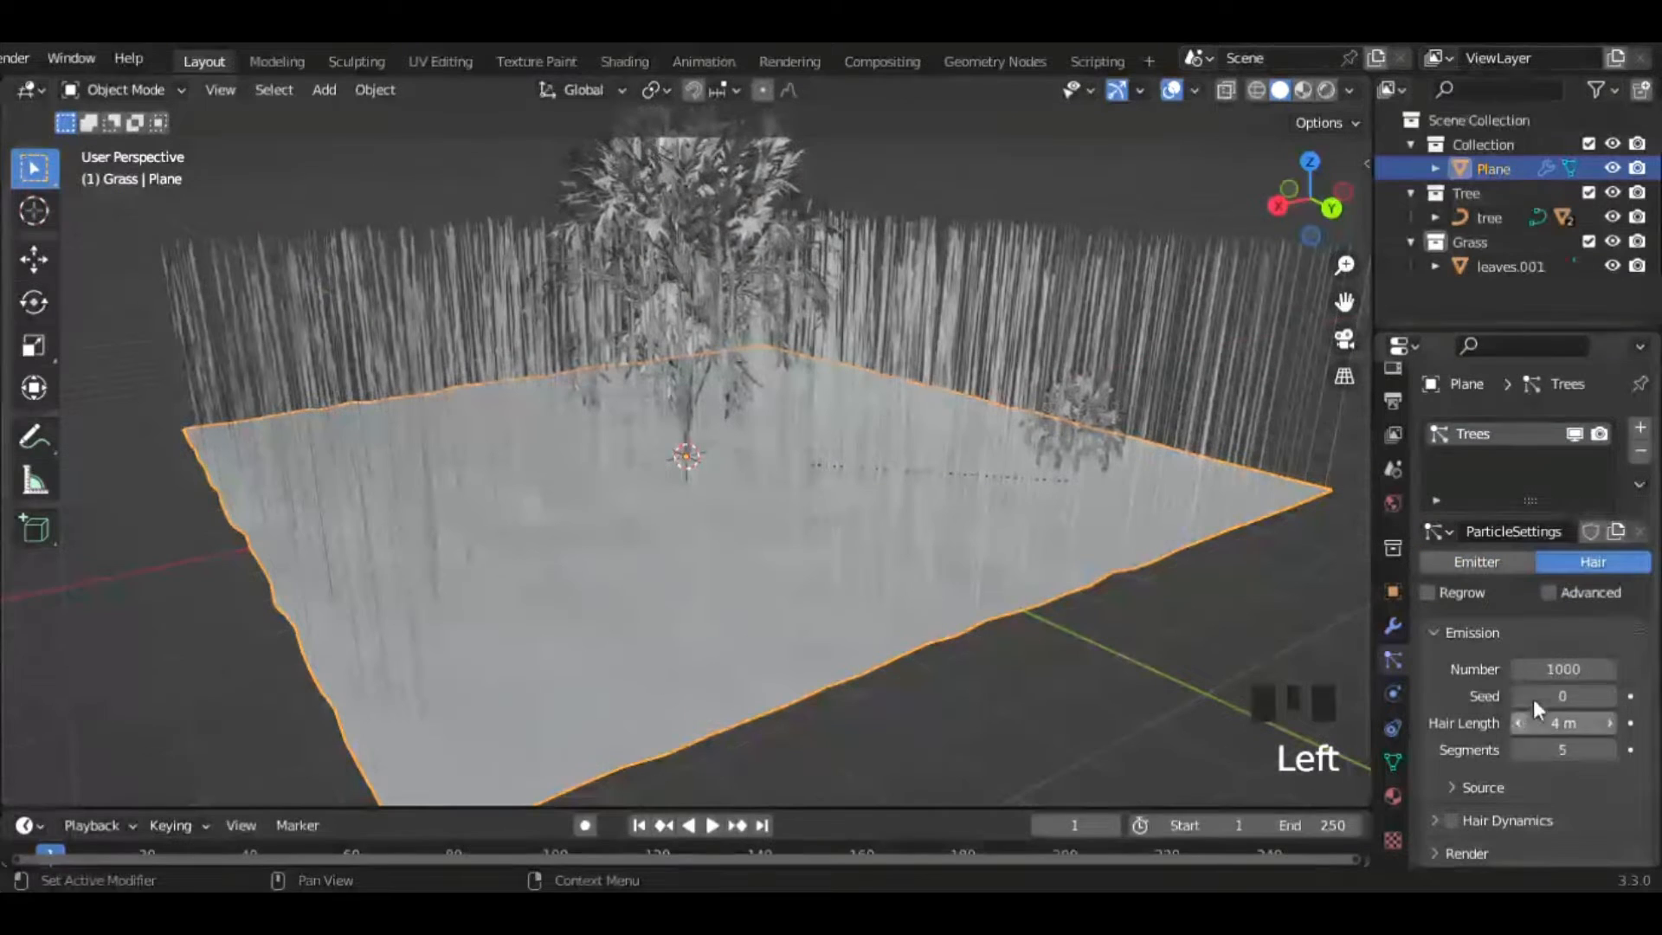
click(1562, 669)
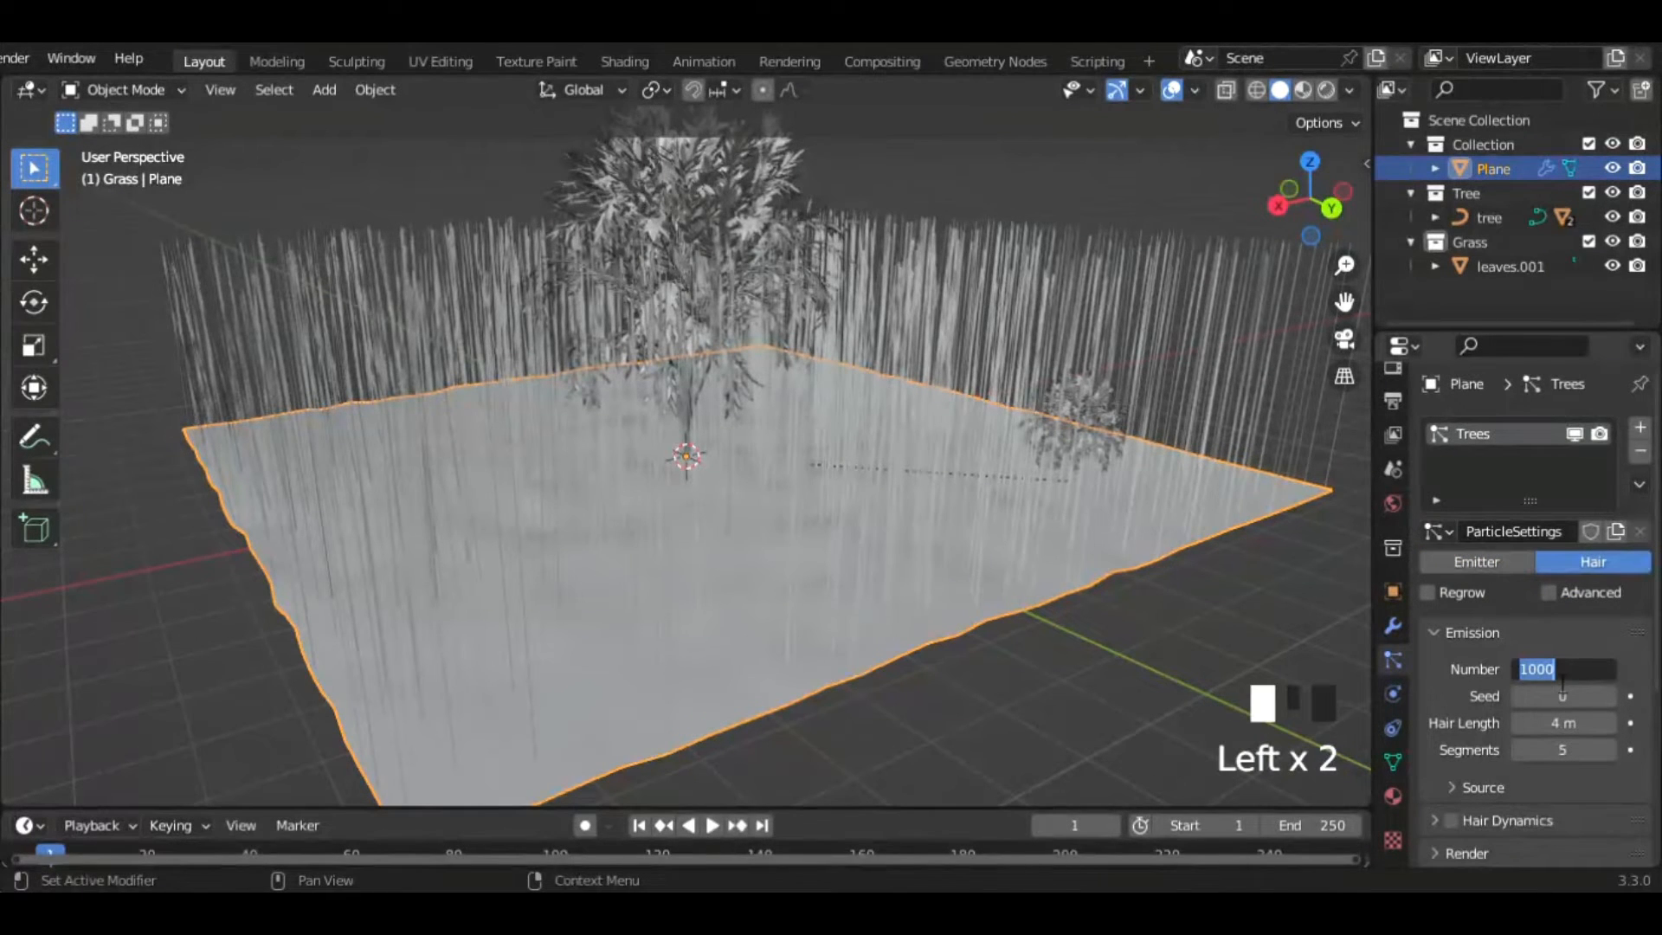
text(30)
key(Return)
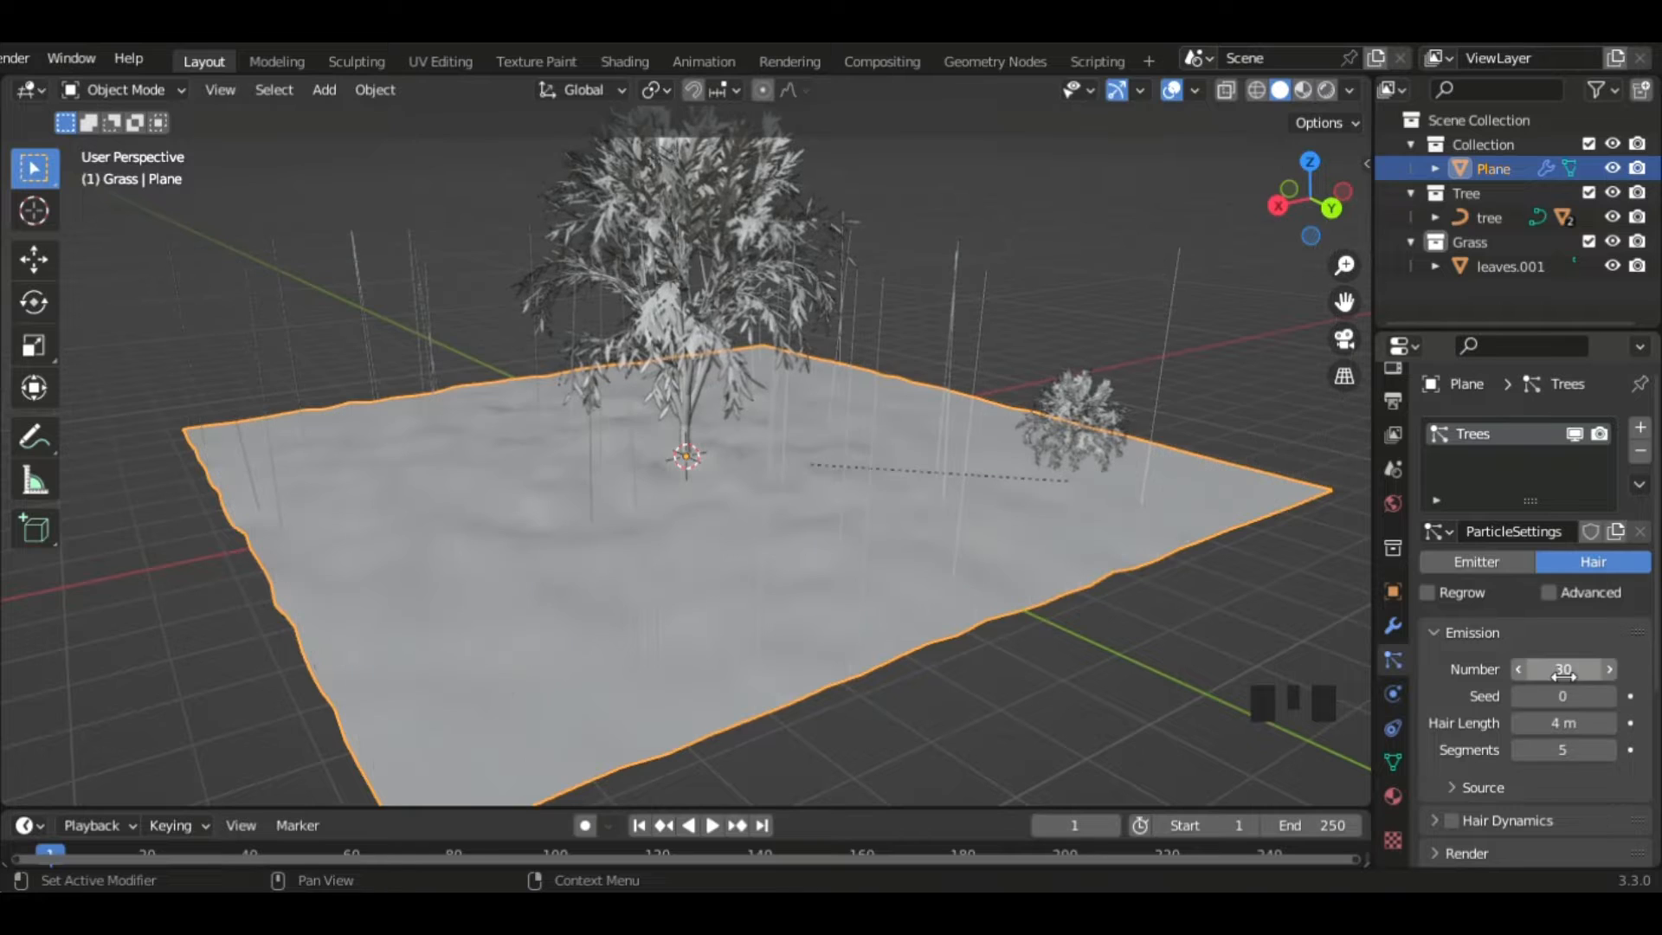
- Render the Trees particles as a collection, using the Tree collection as the instance
scroll(1508, 694, down, 2)
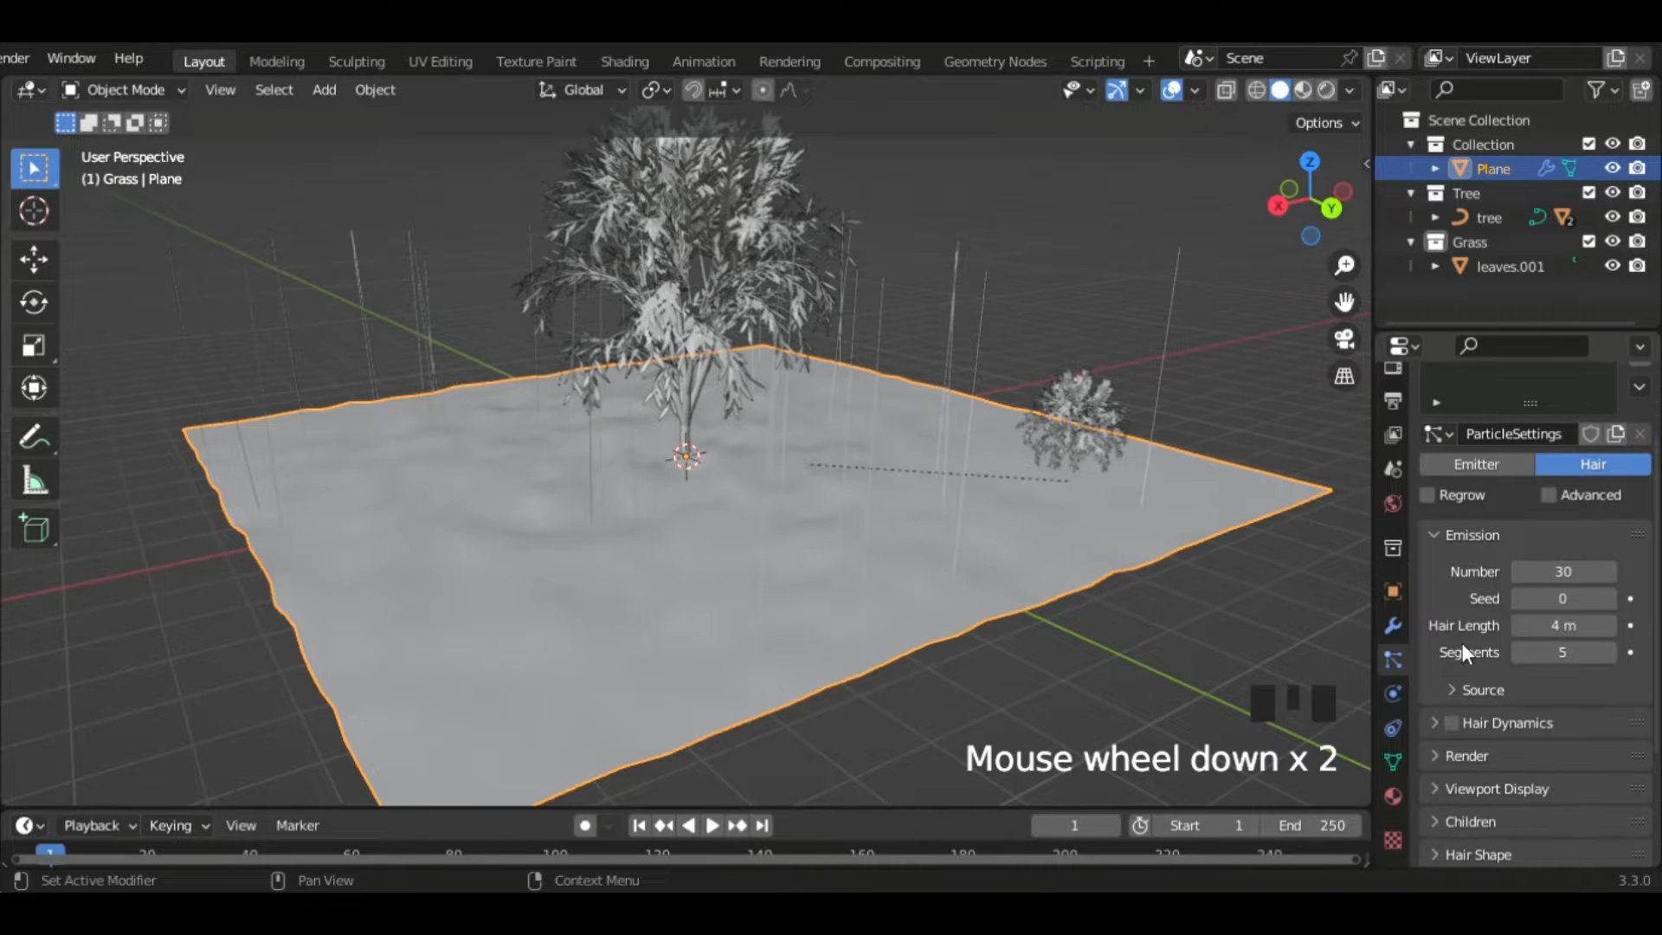
scroll(1466, 647, down, 4)
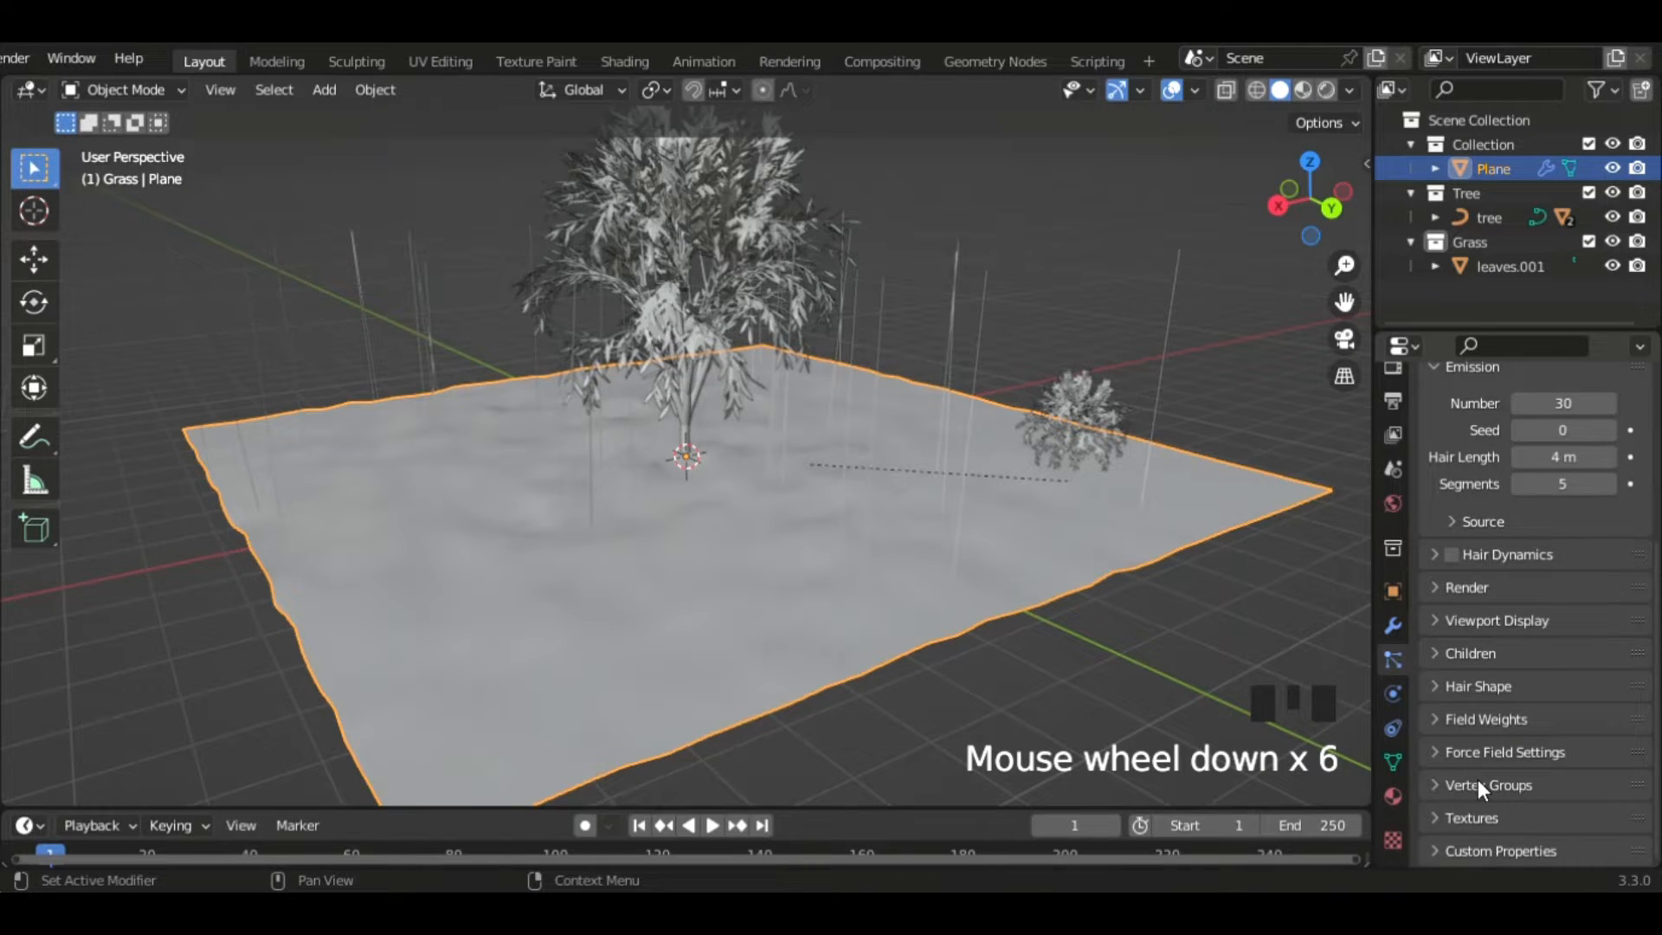
scroll(1482, 782, down, 2)
click(1466, 590)
click(1529, 628)
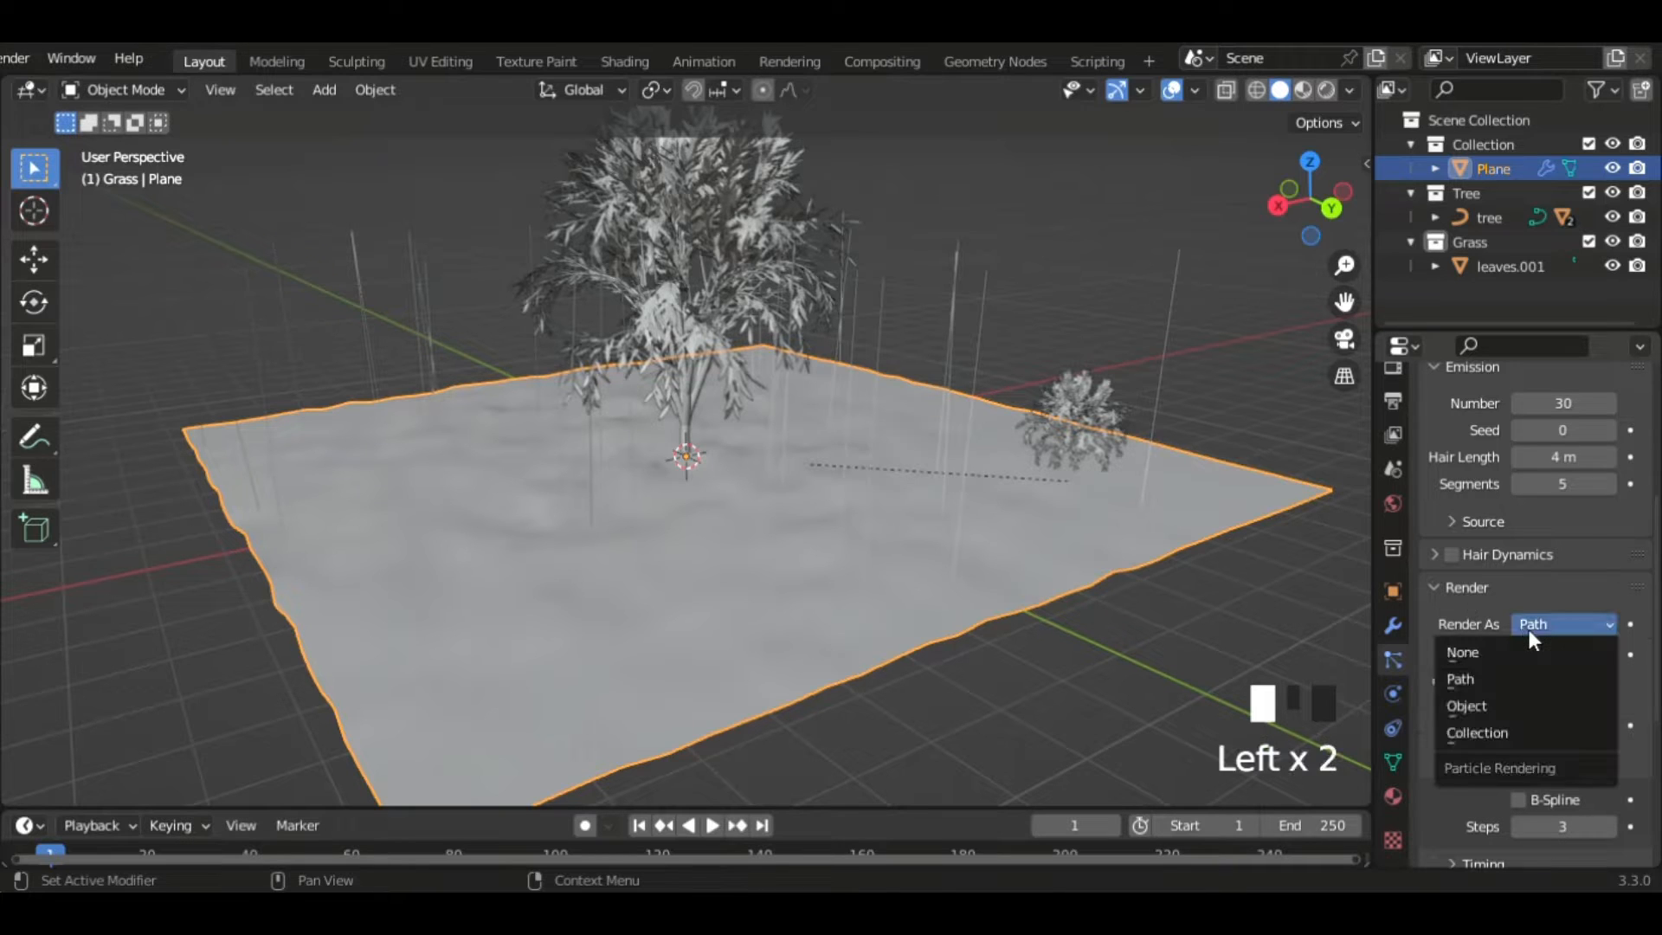
click(1482, 734)
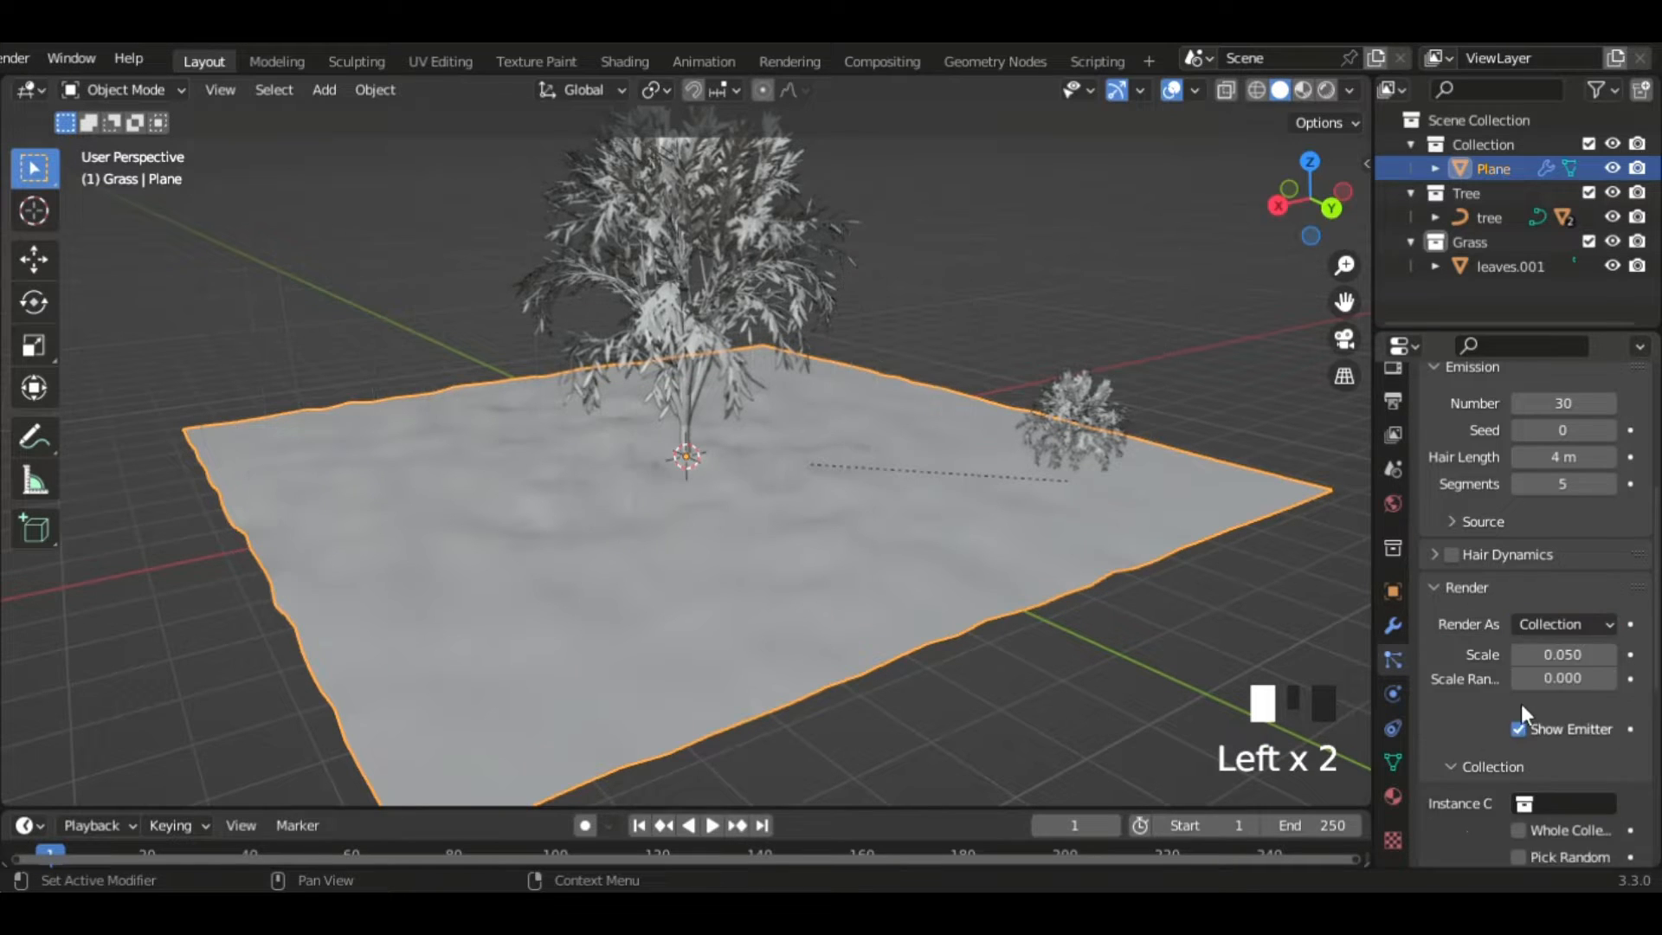
click(1557, 804)
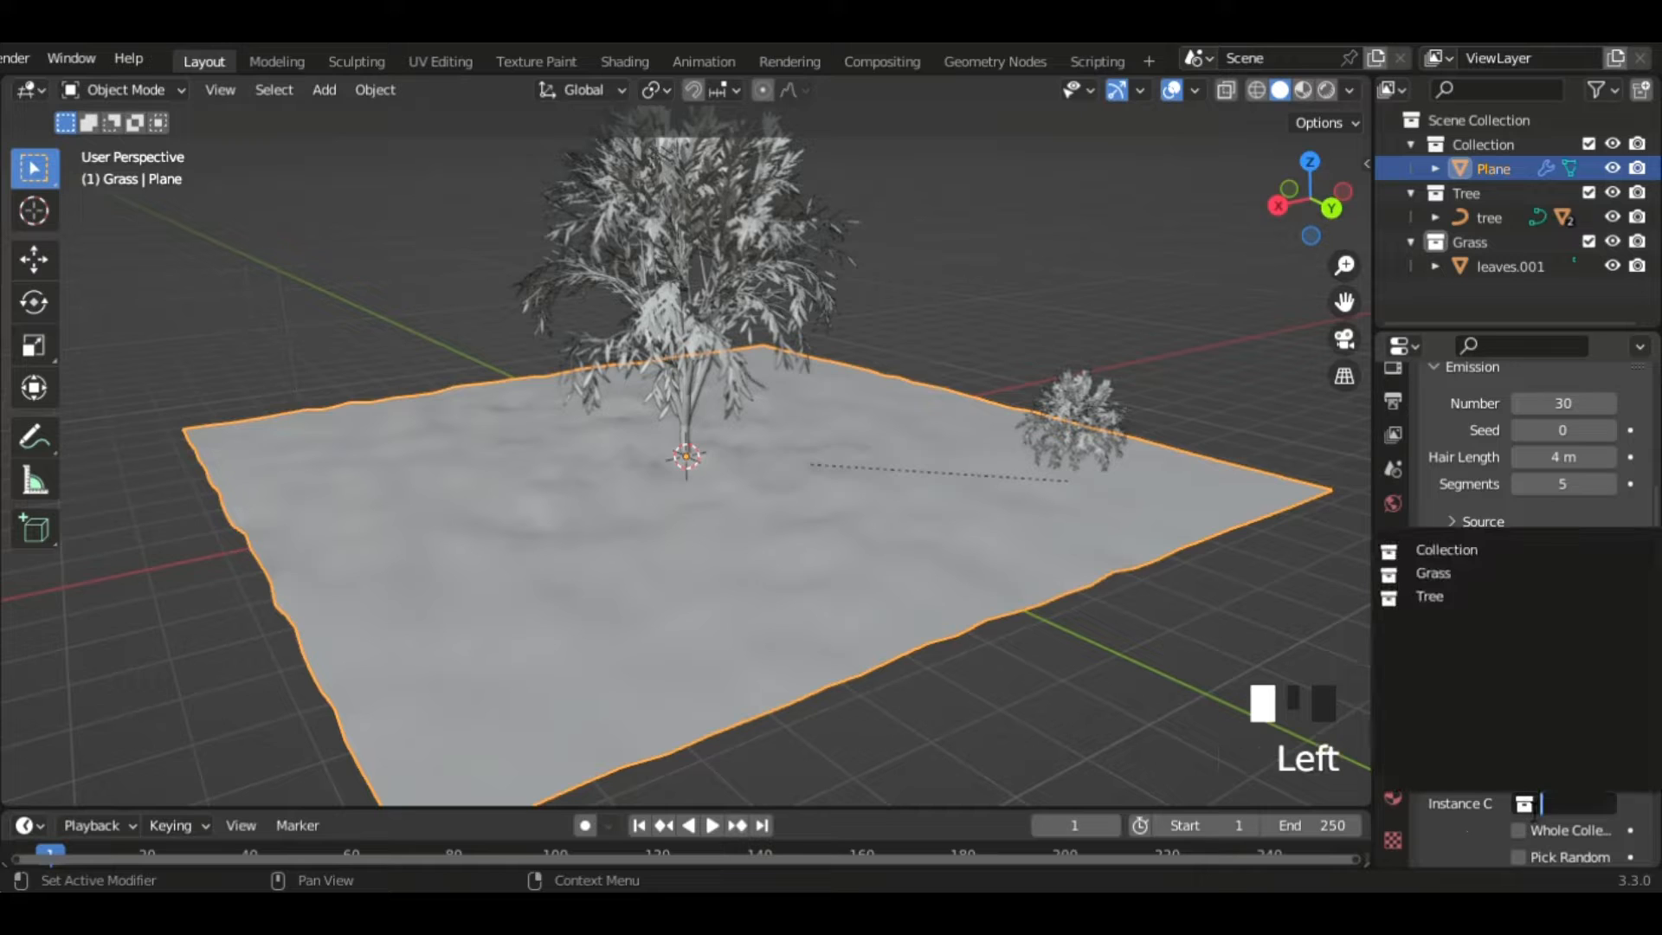
click(1455, 604)
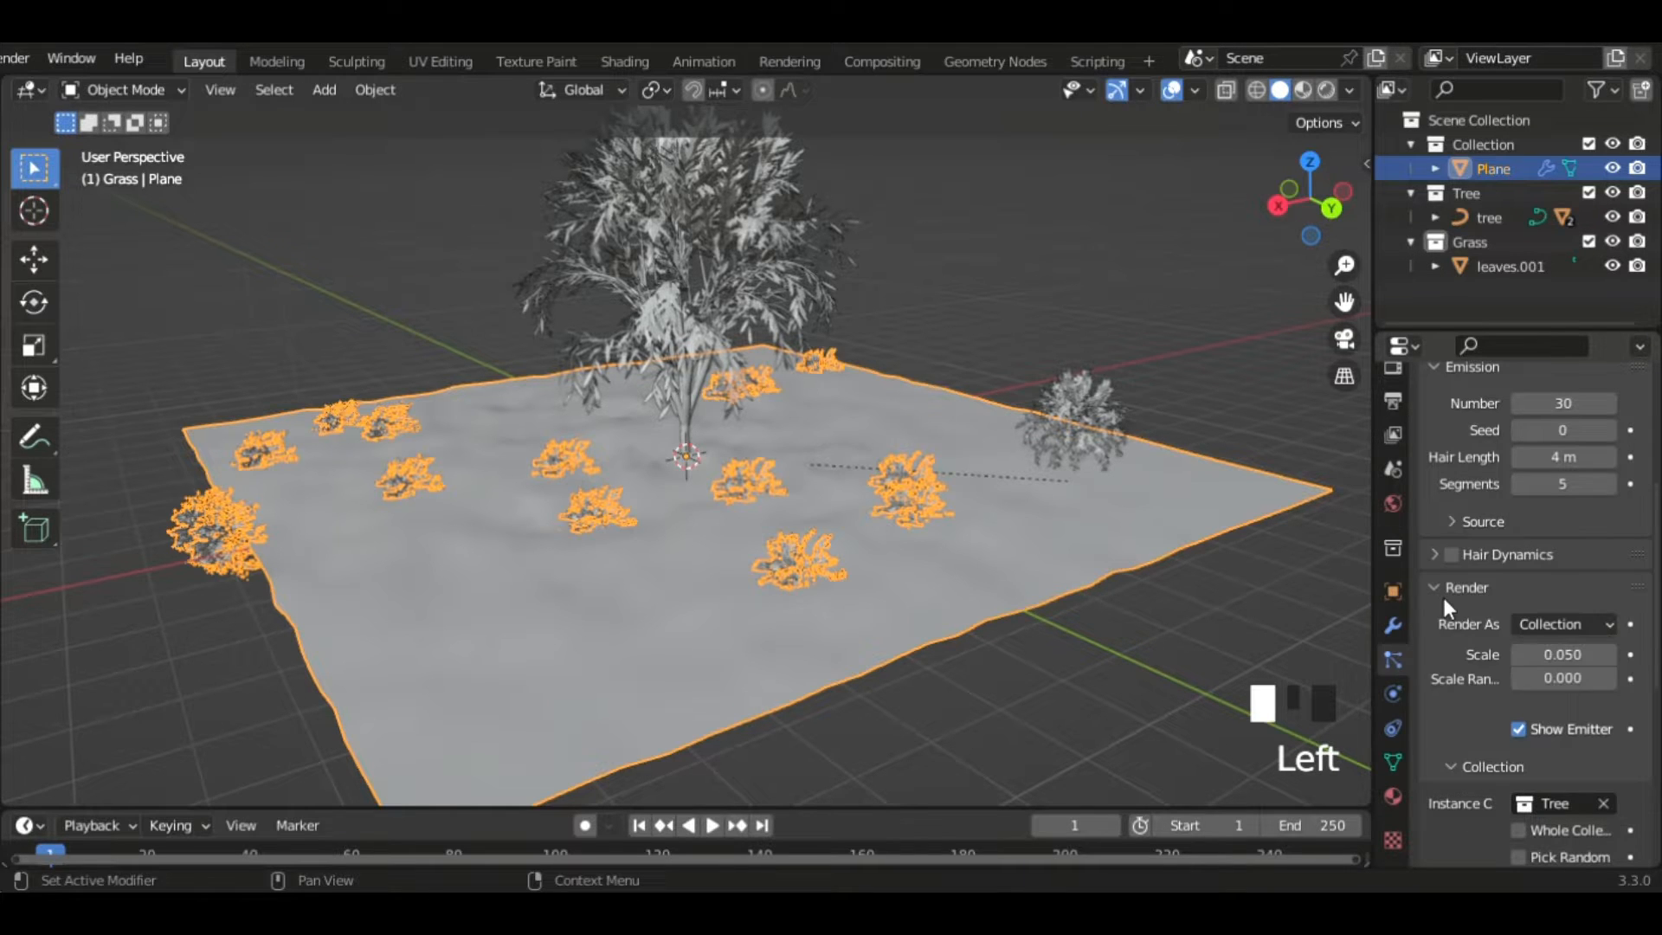
- Enable the Advanced hair settings and turn on Object Rotation for the Tree collection instances
scroll(1520, 567, up, 3)
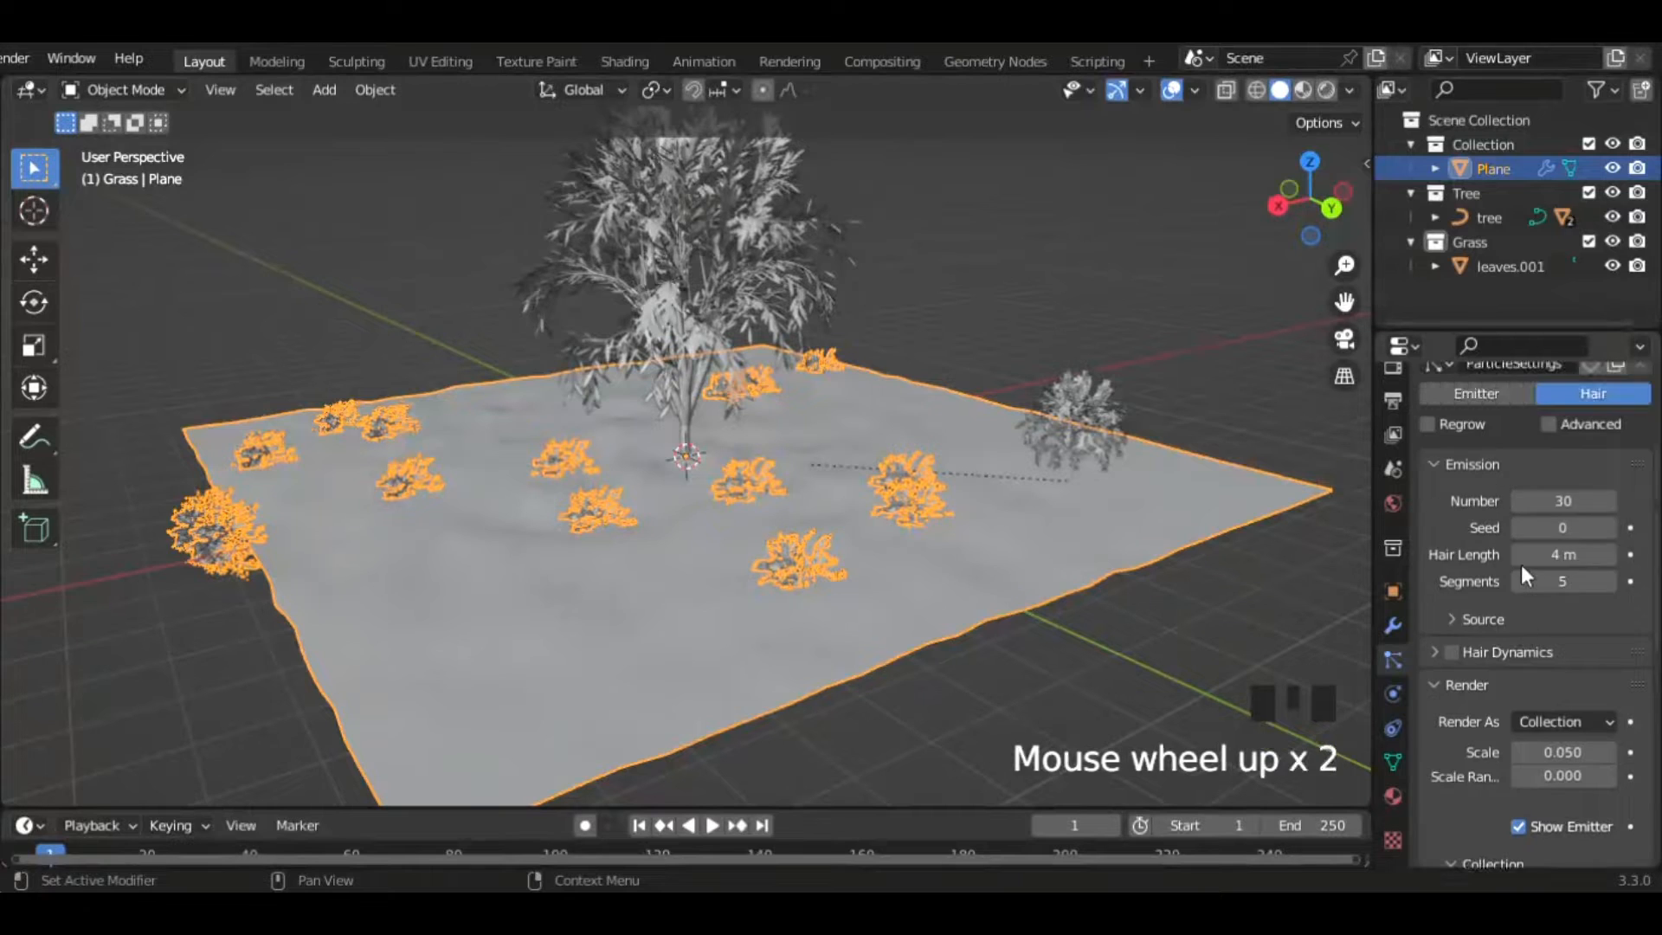
click(1549, 473)
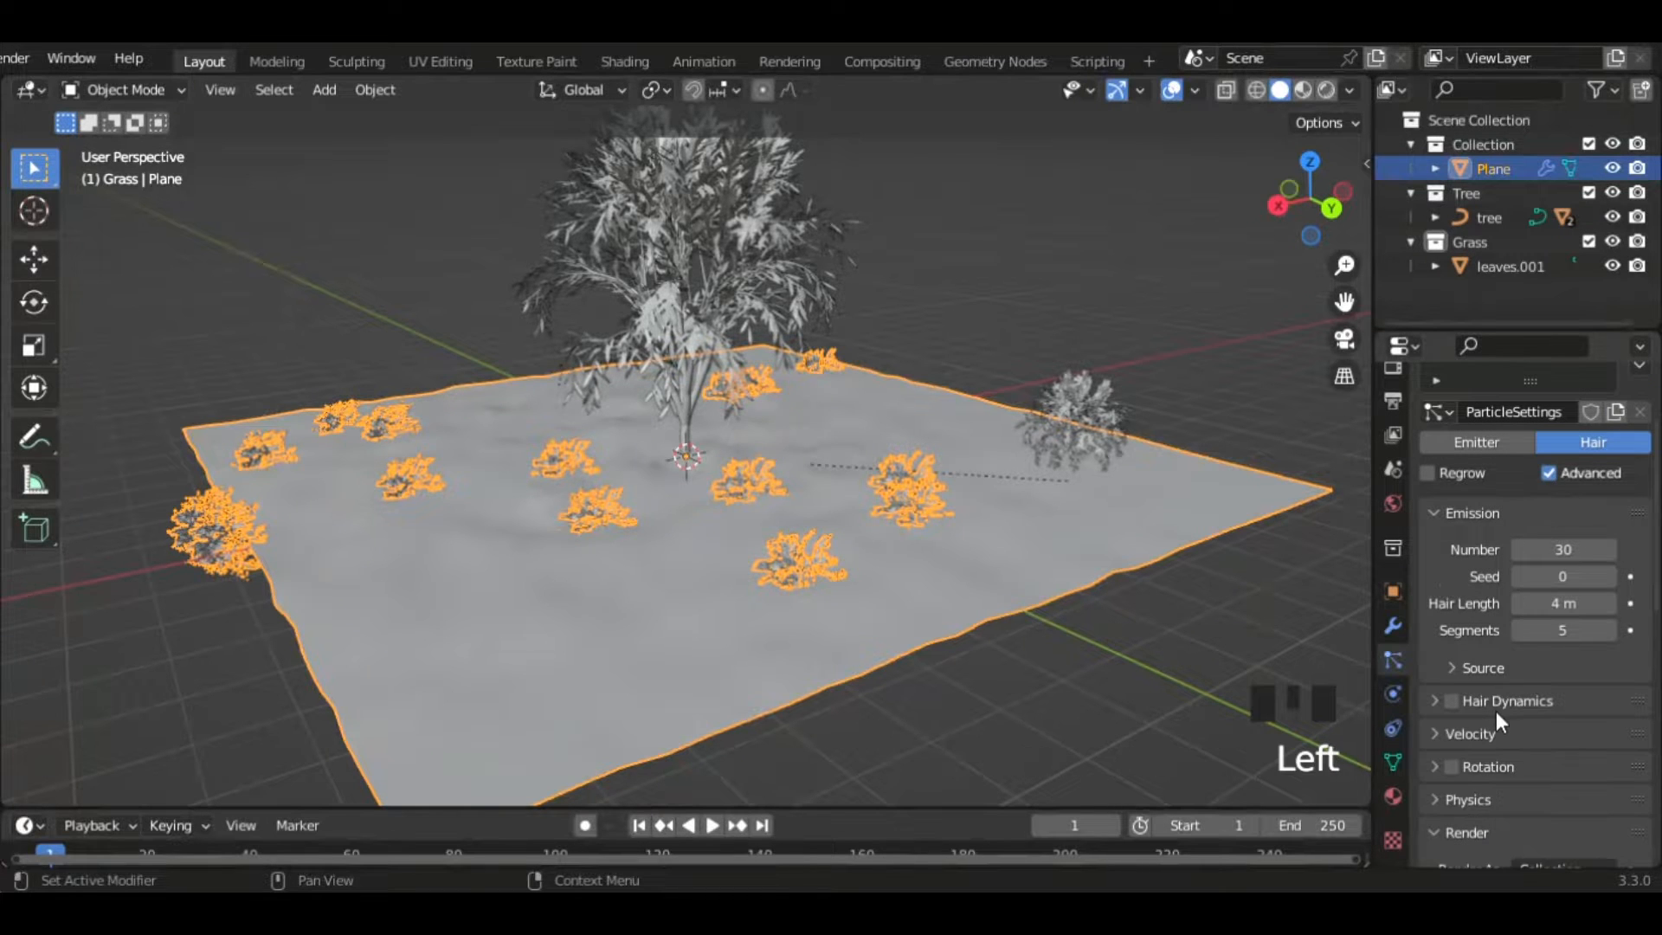
scroll(1500, 720, down, 5)
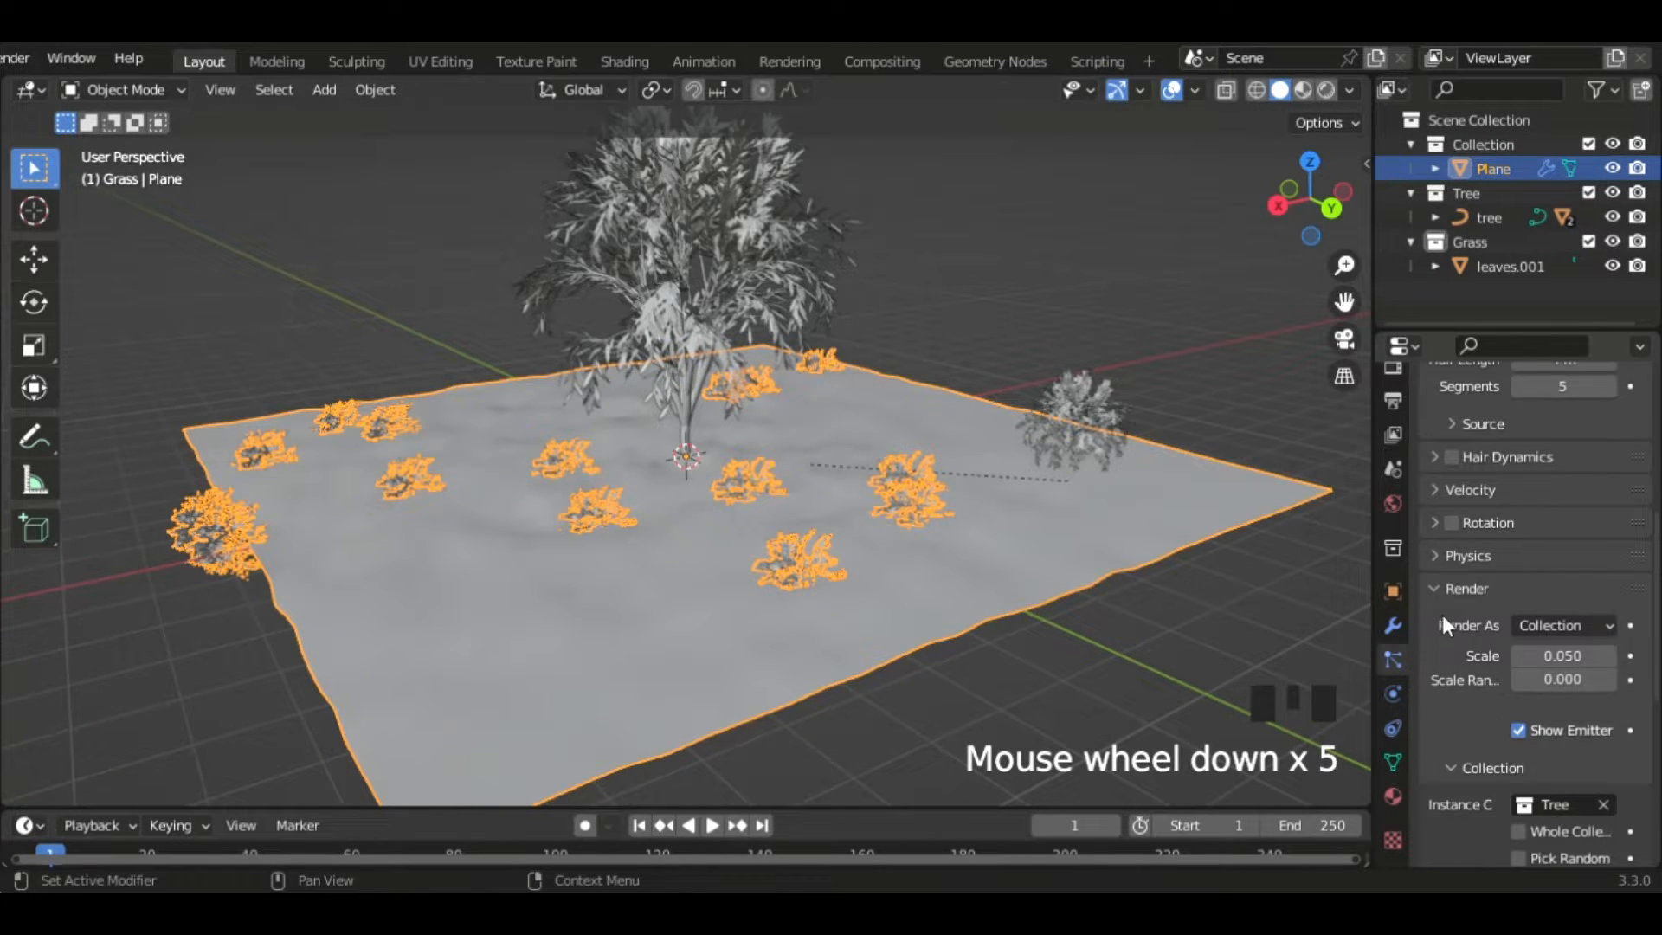
click(1434, 589)
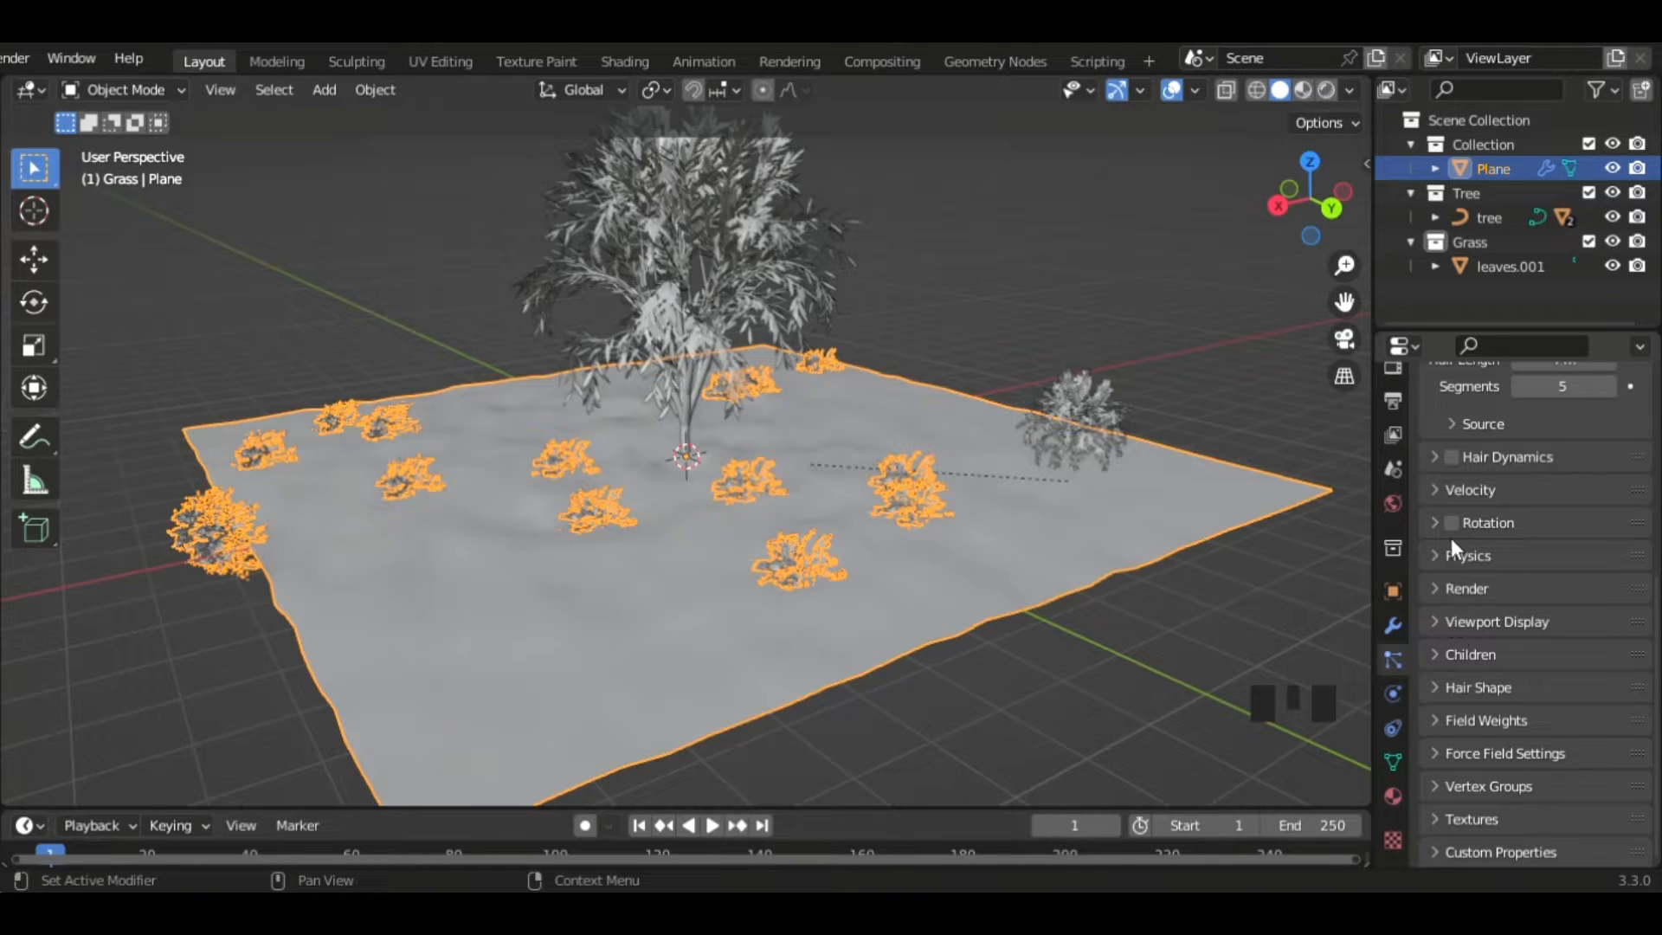
click(1437, 592)
scroll(1478, 714, down, 3)
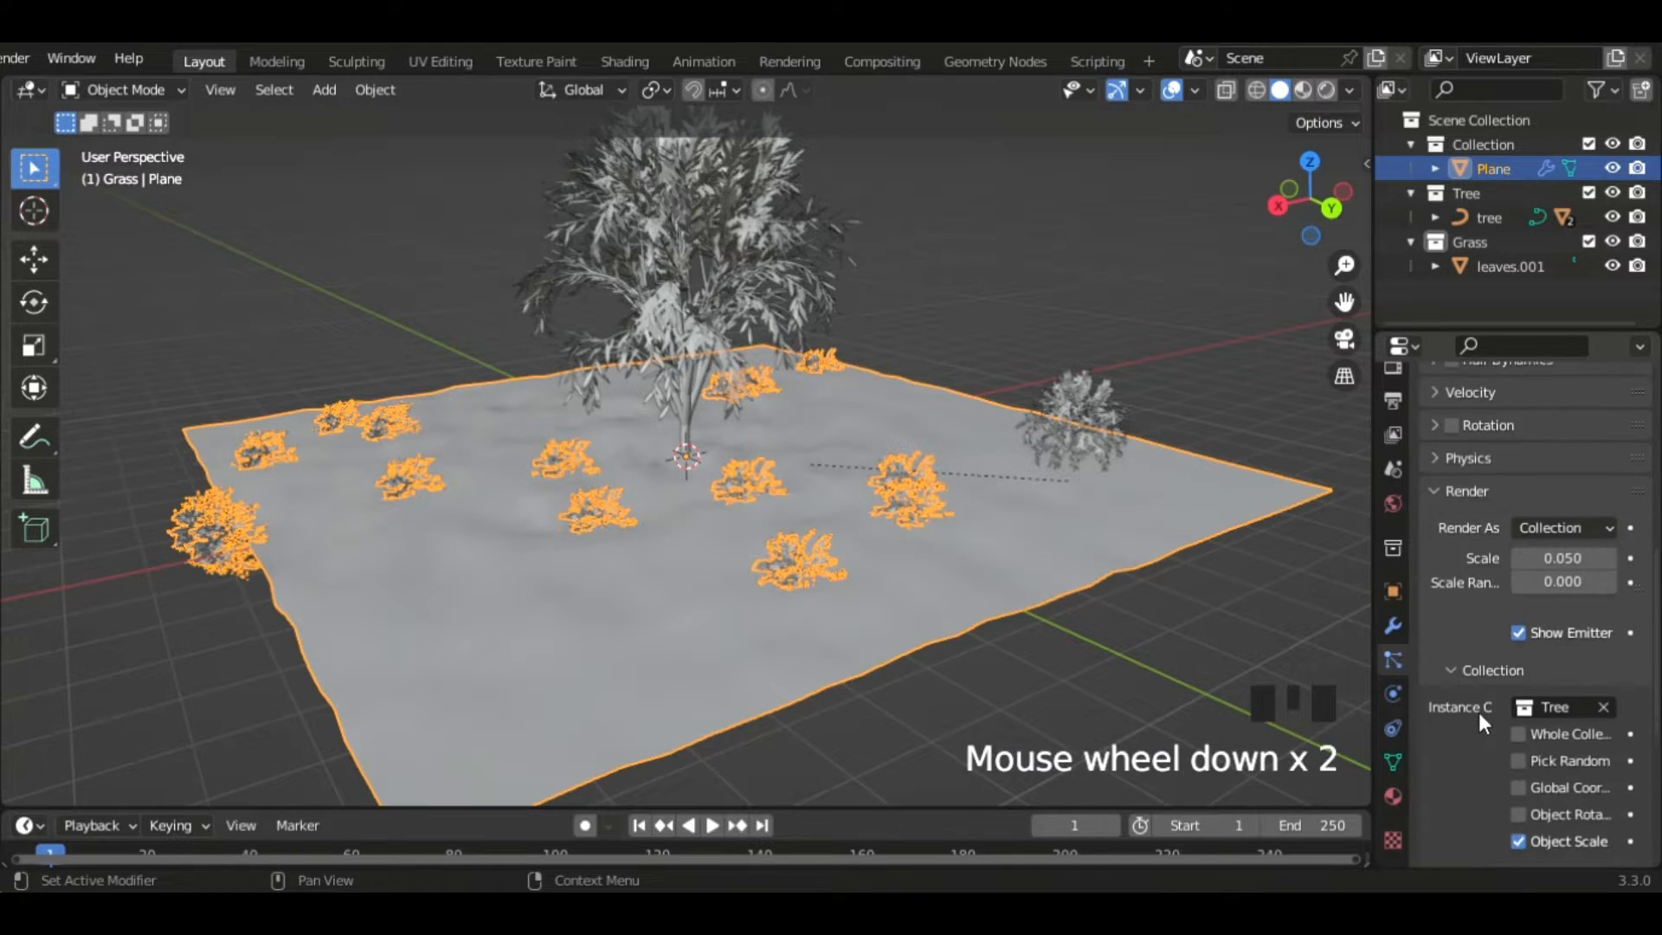
click(1524, 765)
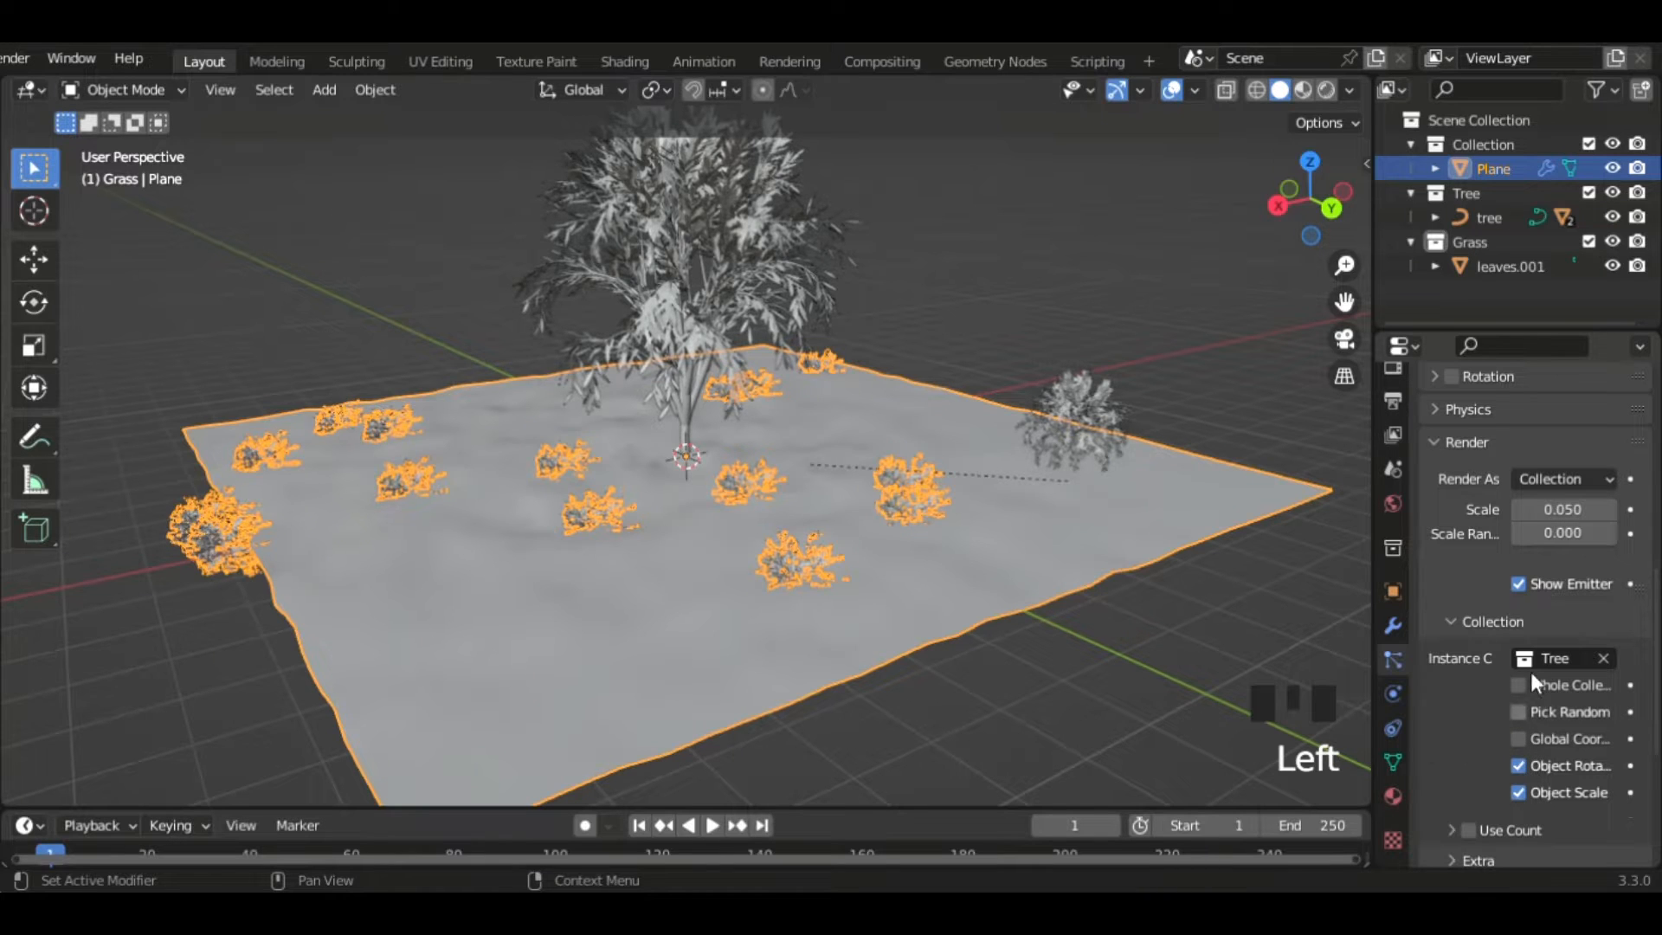
- Enable rotation for the Trees particle system and set its orientation axis to Global Y
scroll(1477, 605, up, 1)
scroll(1478, 595, up, 2)
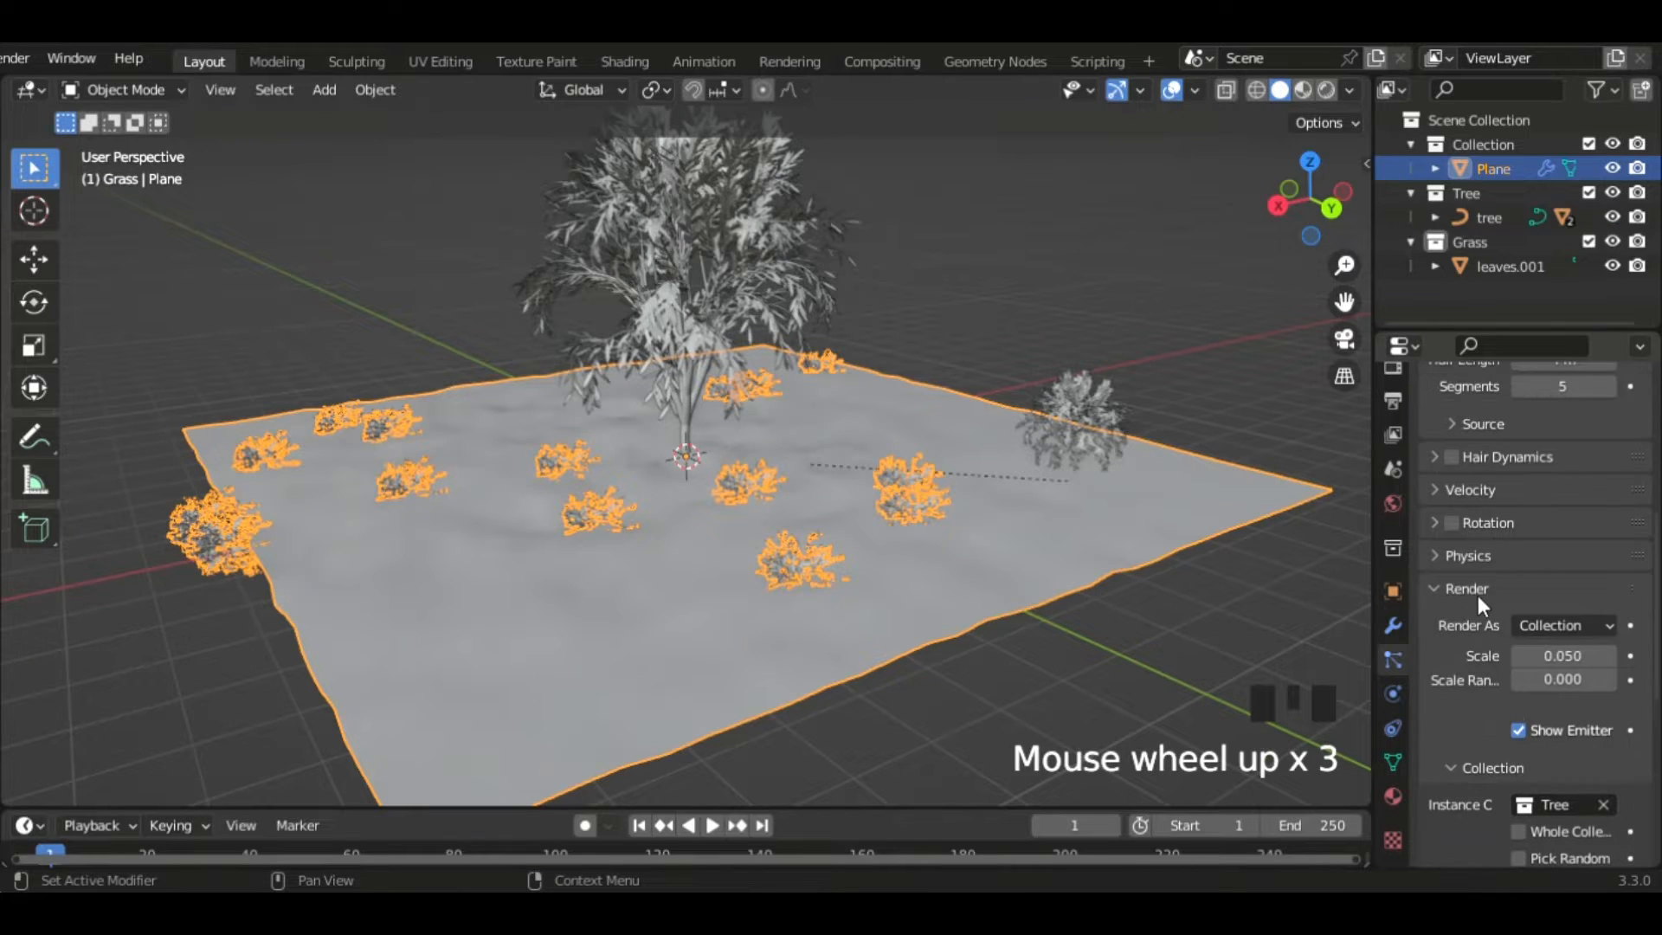
click(1451, 523)
click(1435, 522)
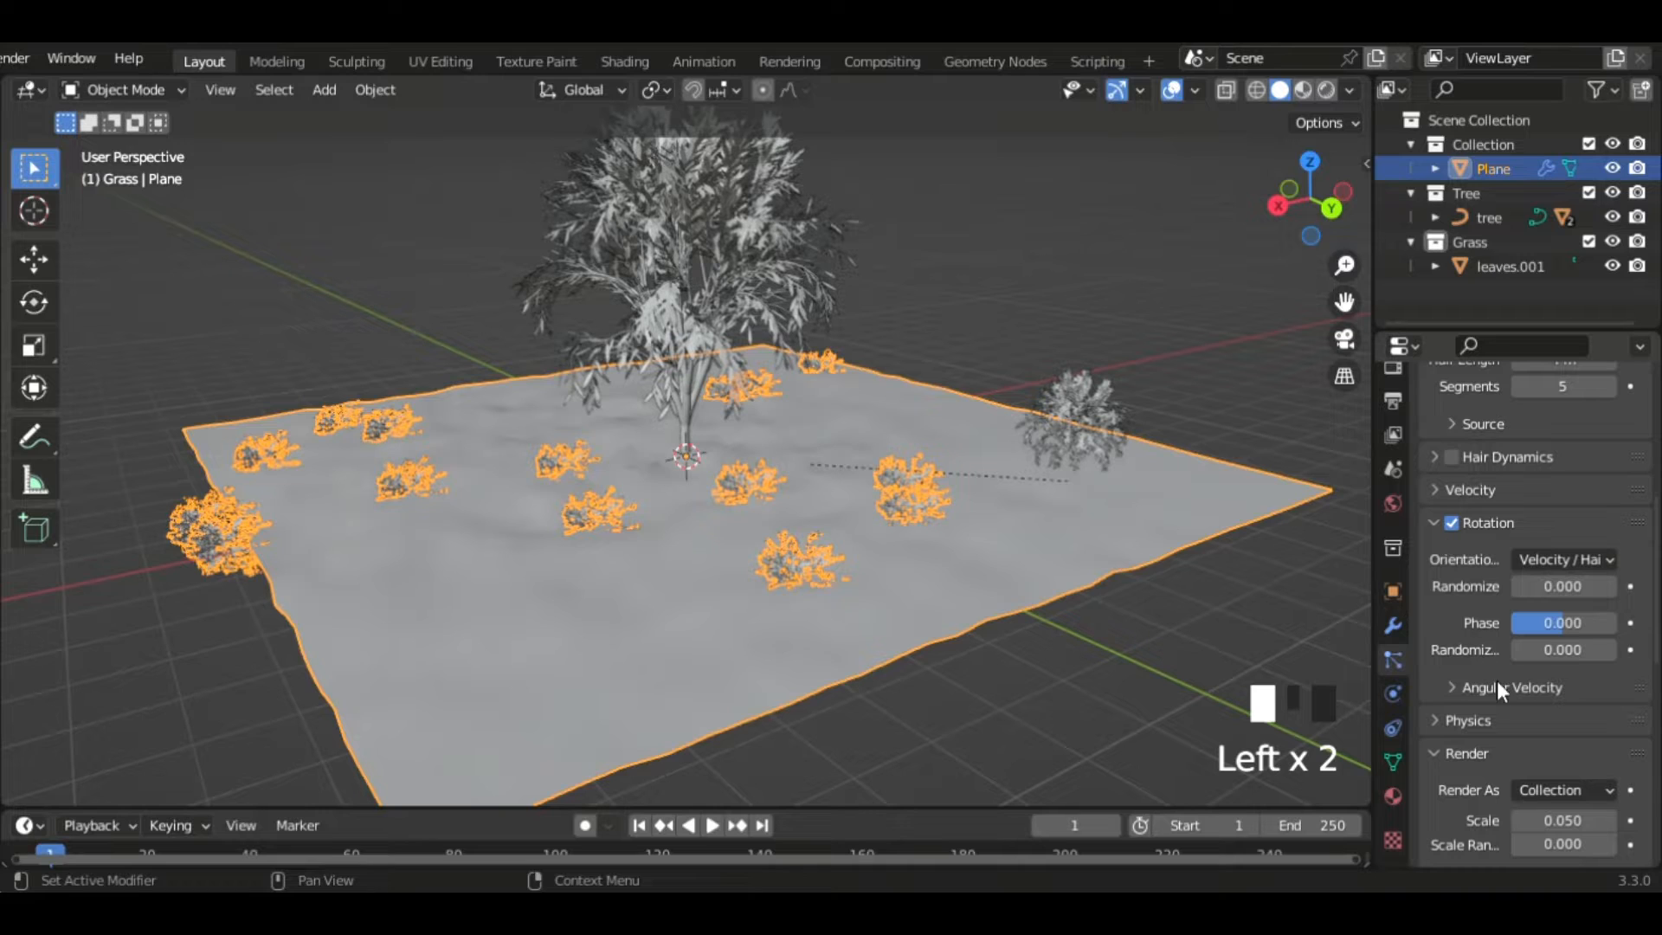
click(1558, 559)
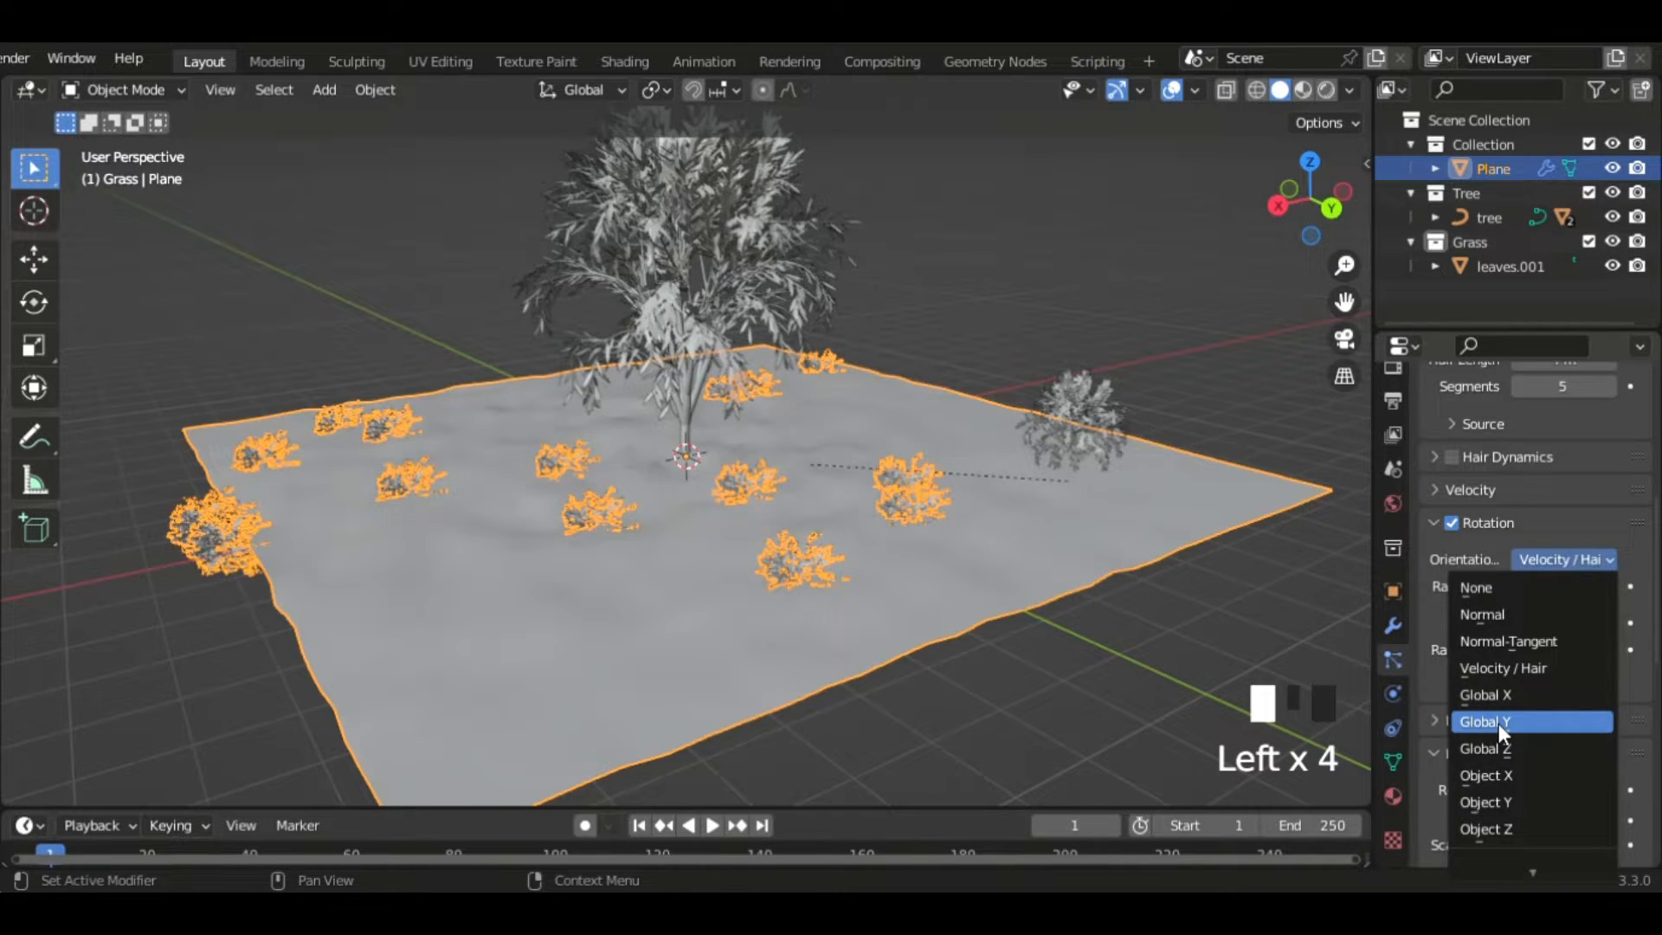
click(1498, 724)
middle_drag(980, 578, 904, 538)
scroll(1011, 579, up, 5)
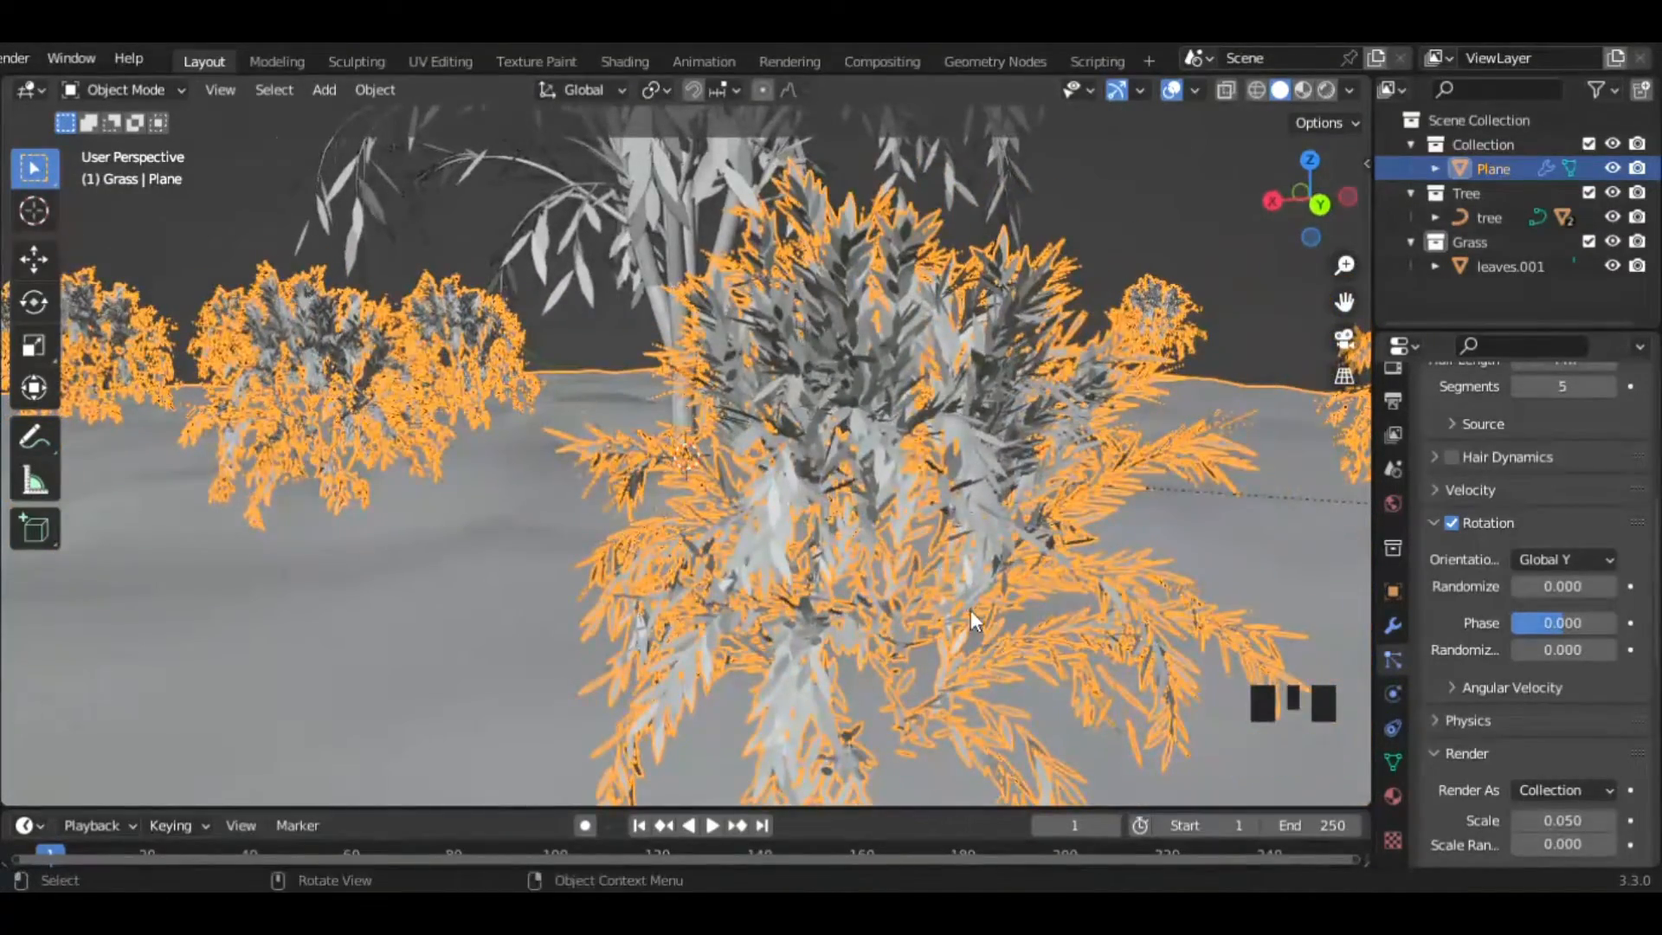
- Convert the original tree object from a curve to a mesh
middle_drag(795, 496, 829, 526)
click(683, 356)
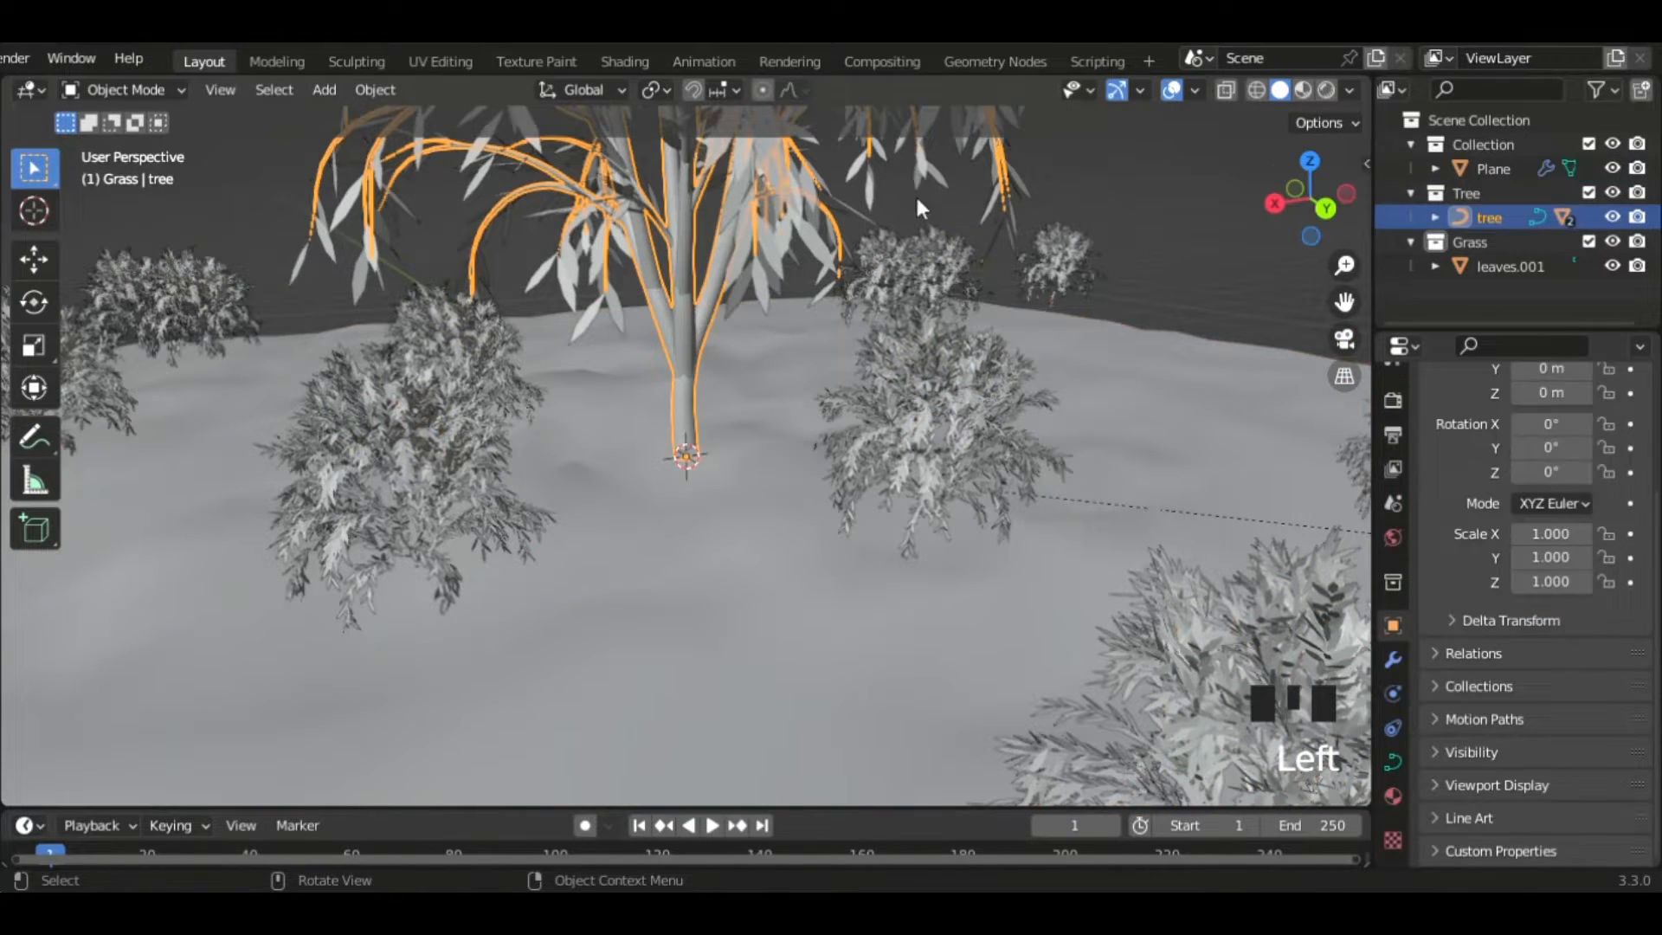
click(325, 87)
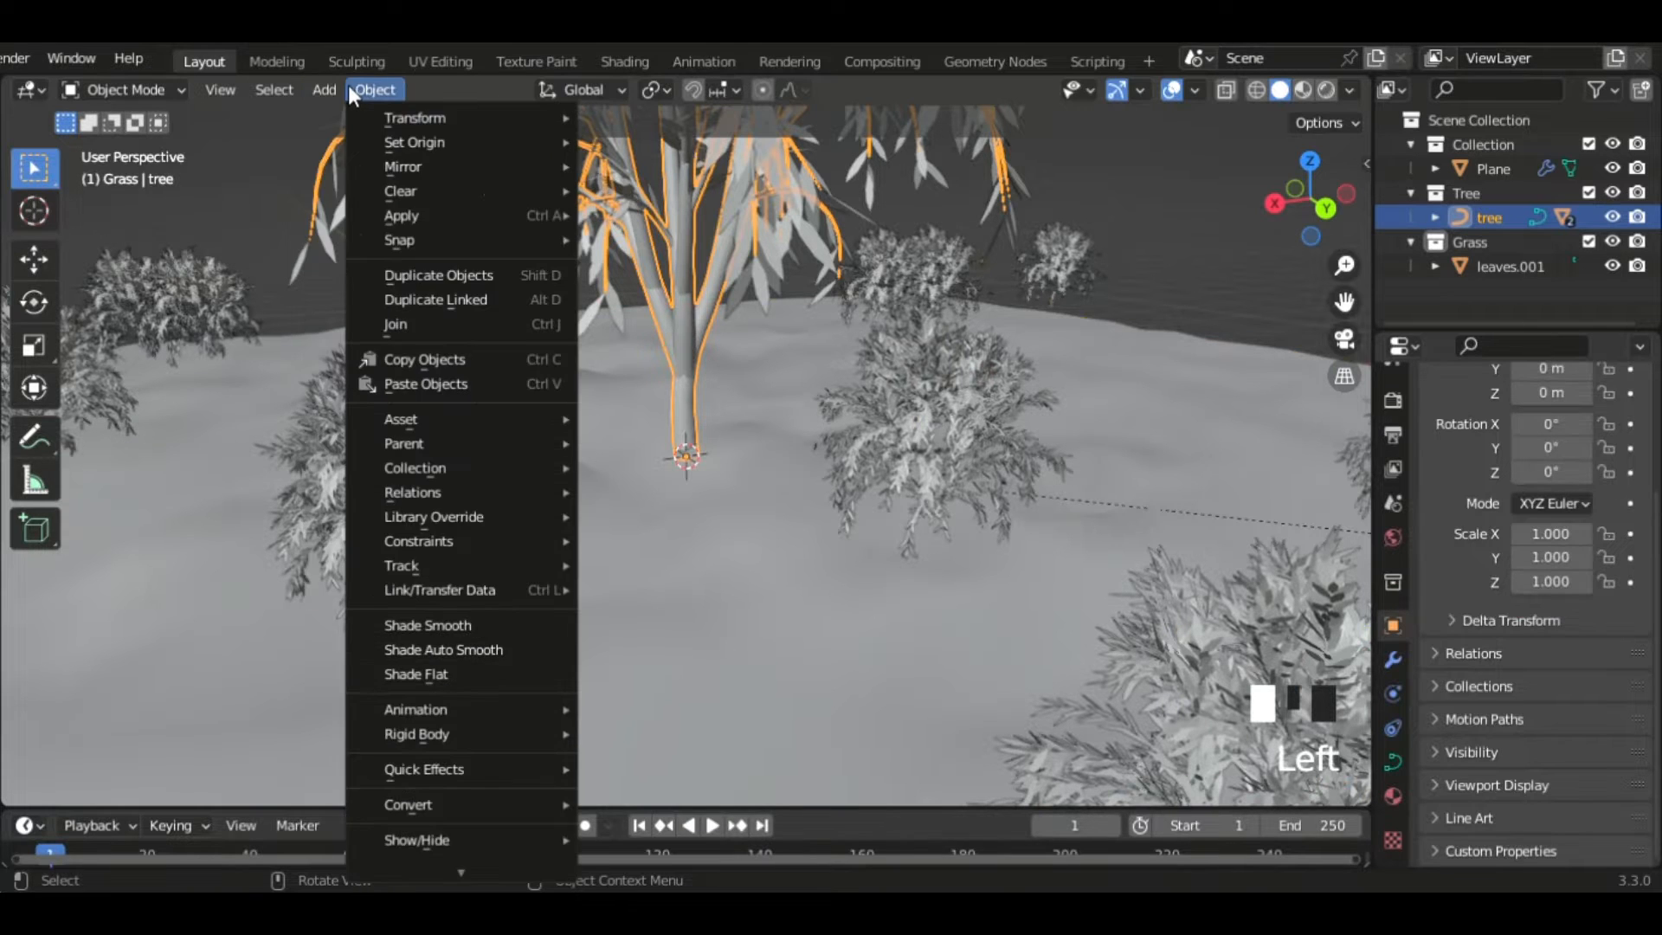
mouse_move(353, 88)
mouse_move(511, 801)
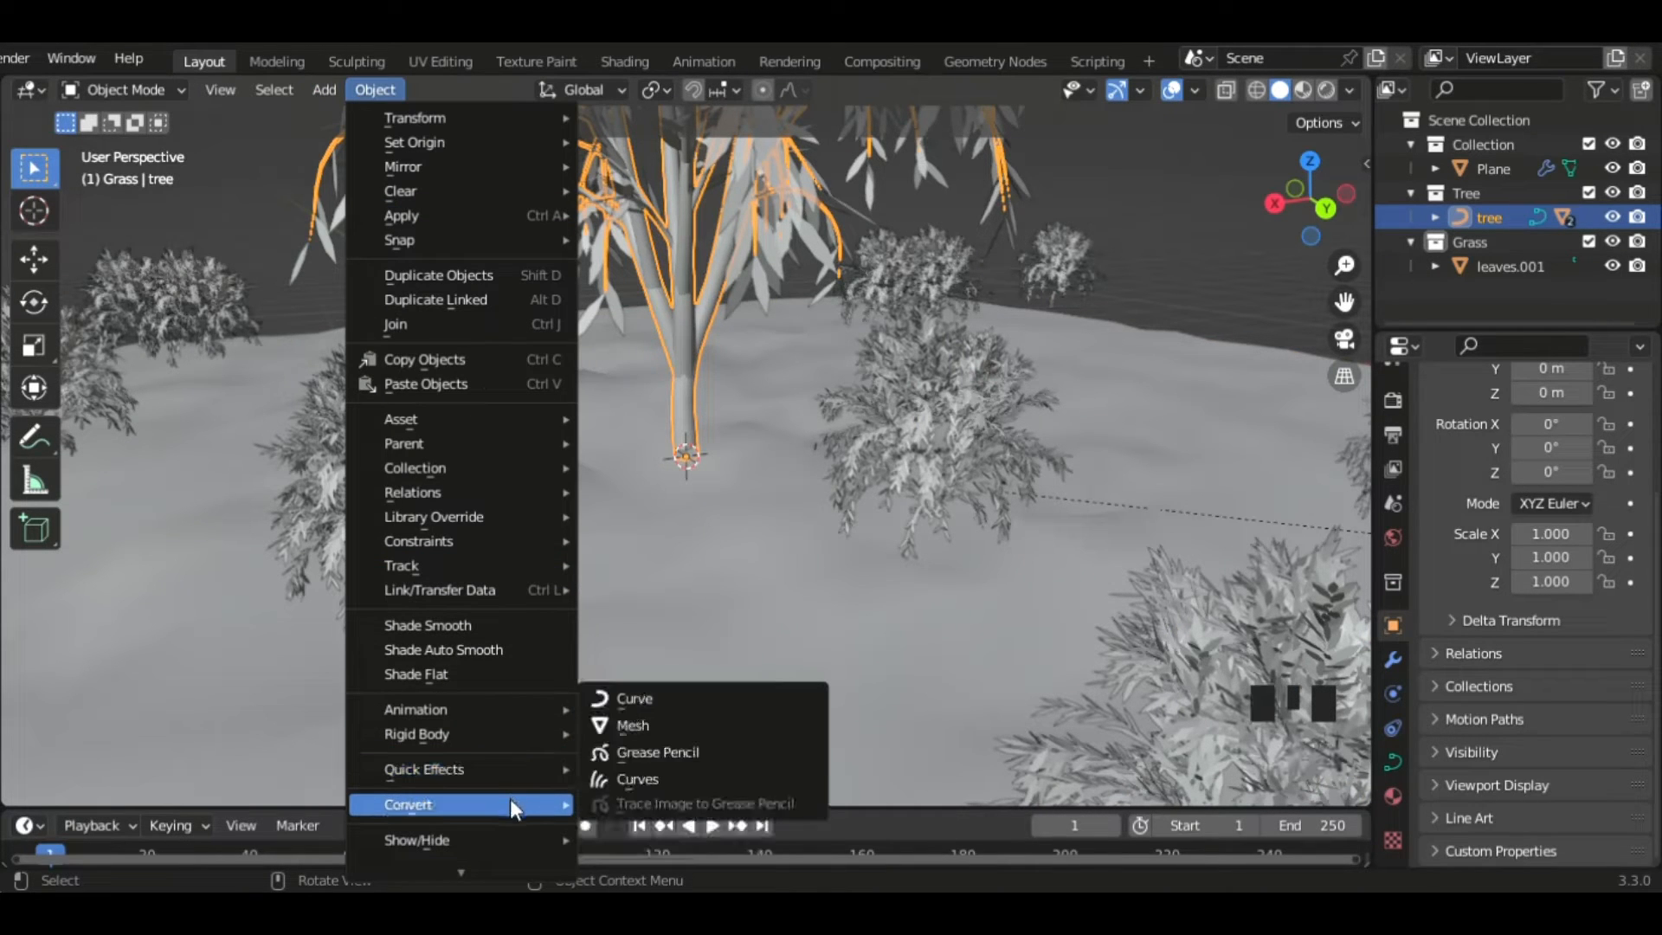
click(690, 725)
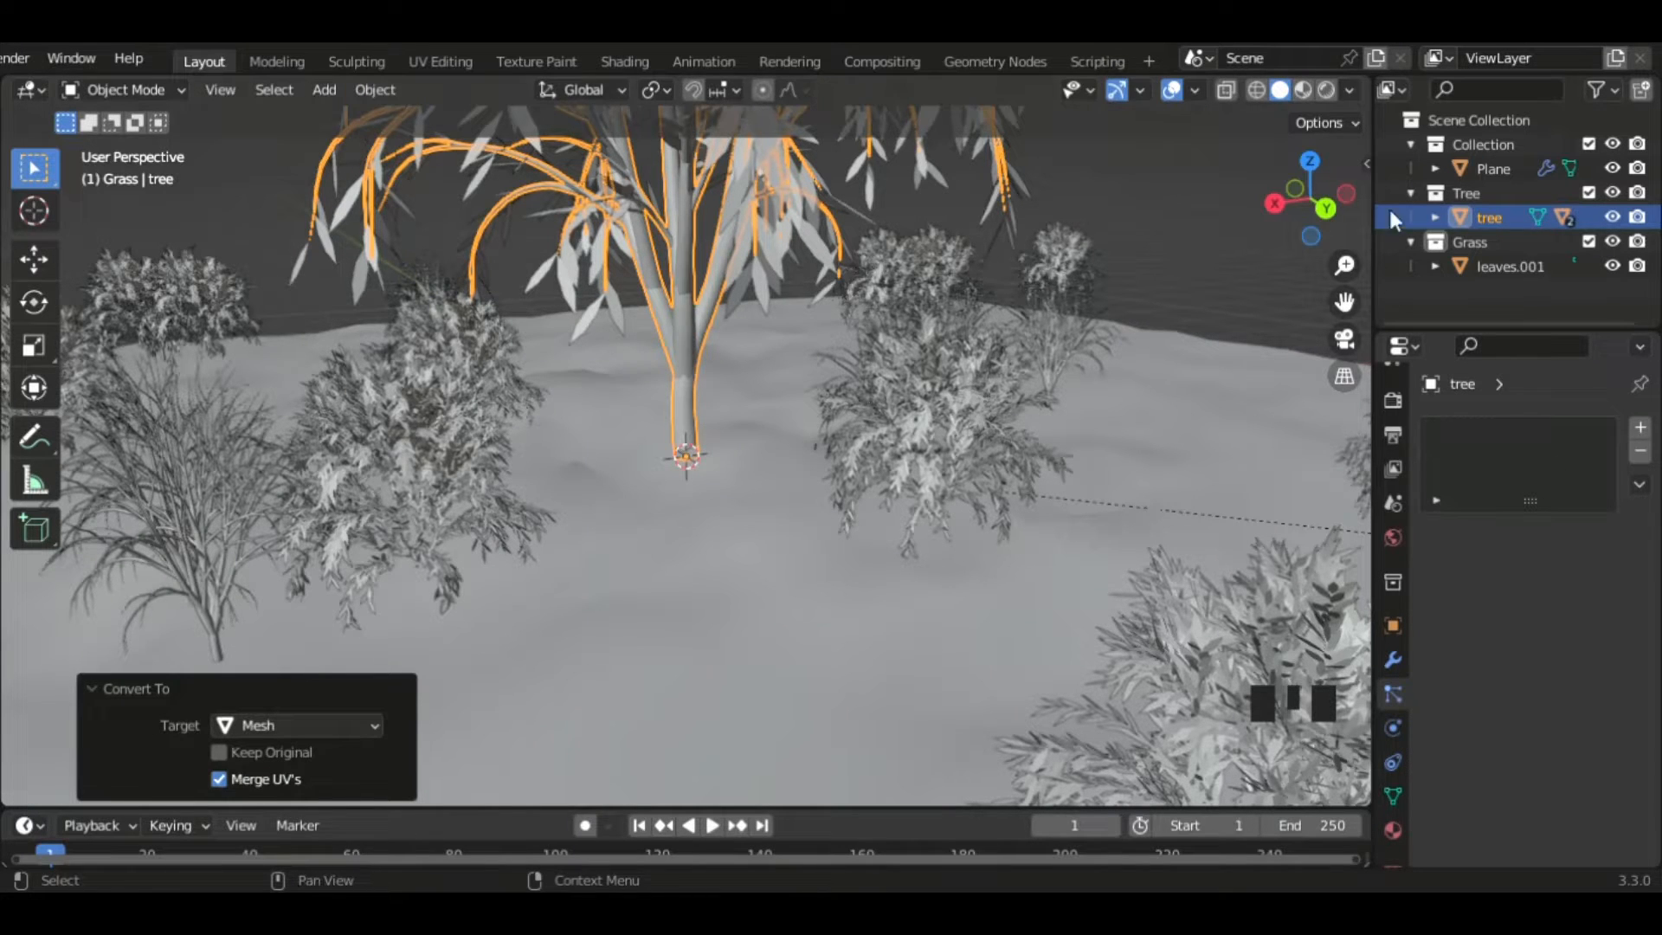
- Turn on Whole Collection for the Tree instances in the ground plane's Trees particle system
click(795, 597)
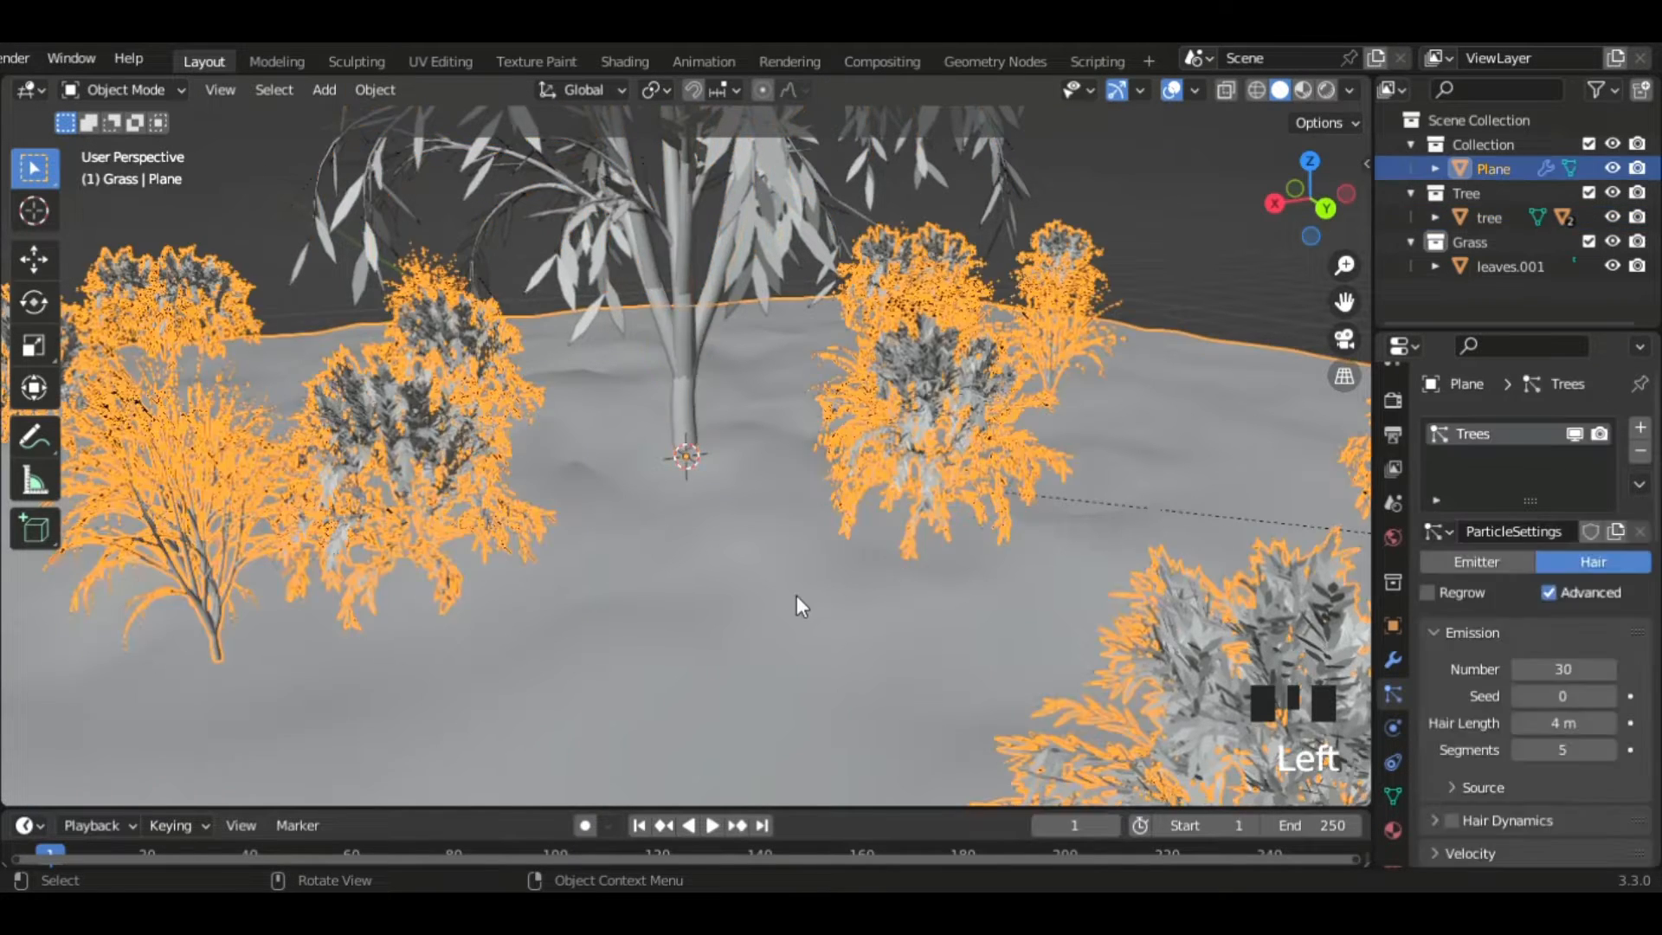
scroll(1481, 730, down, 9)
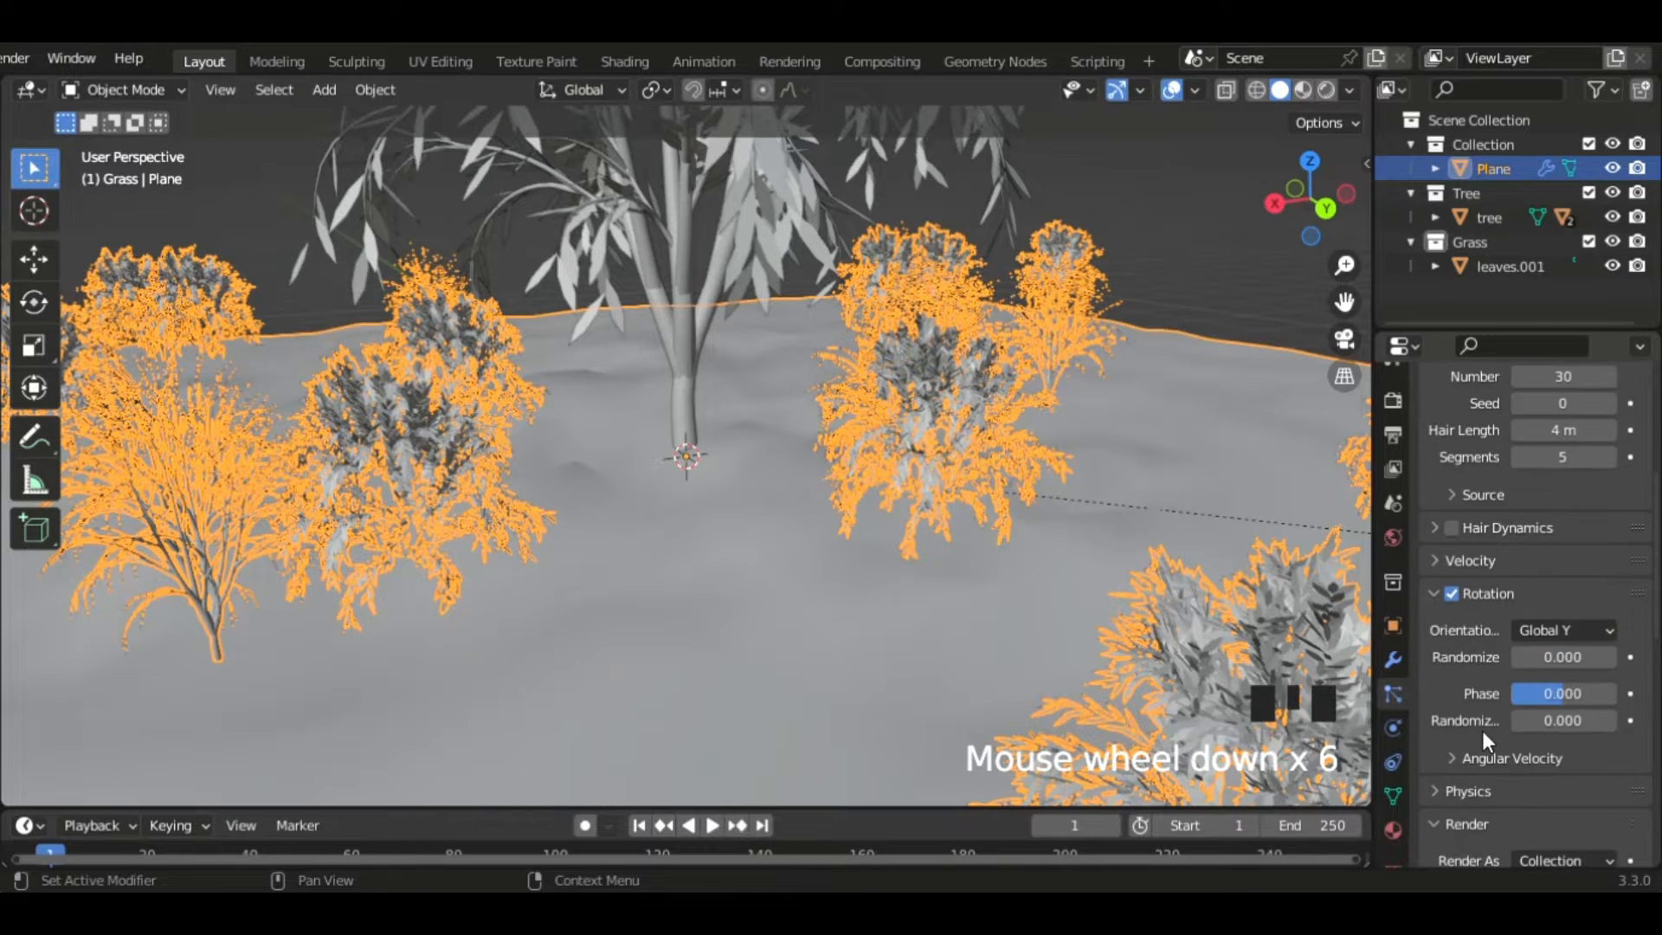
scroll(1548, 723, down, 5)
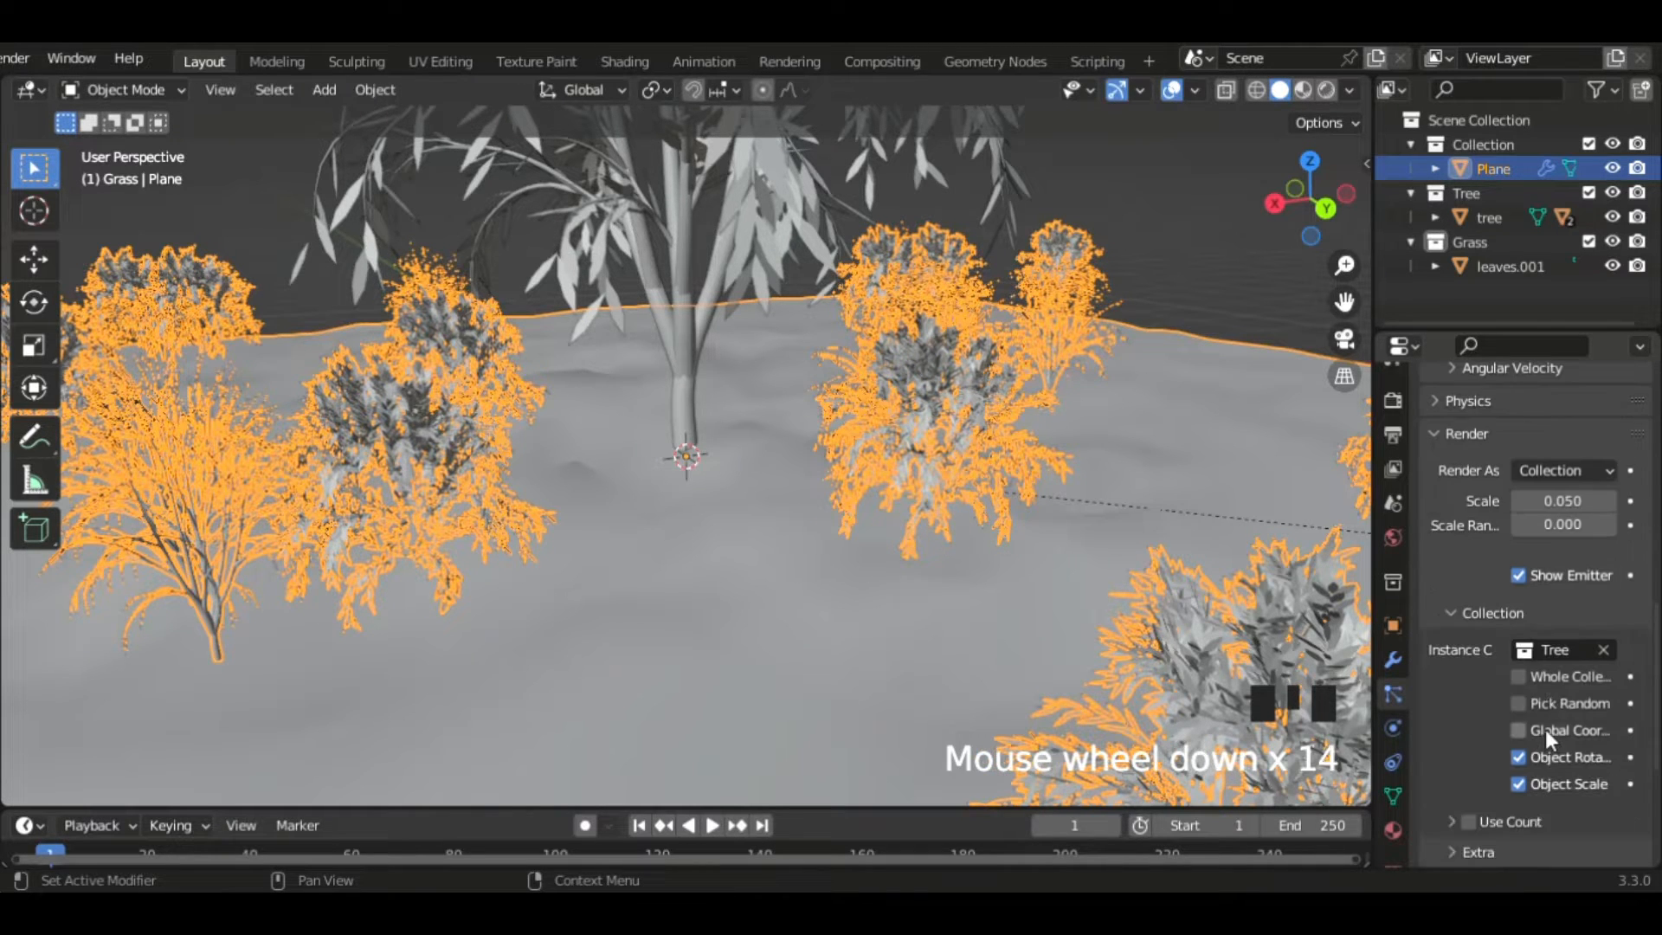
click(1552, 675)
scroll(587, 683, down, 2)
scroll(587, 682, down, 2)
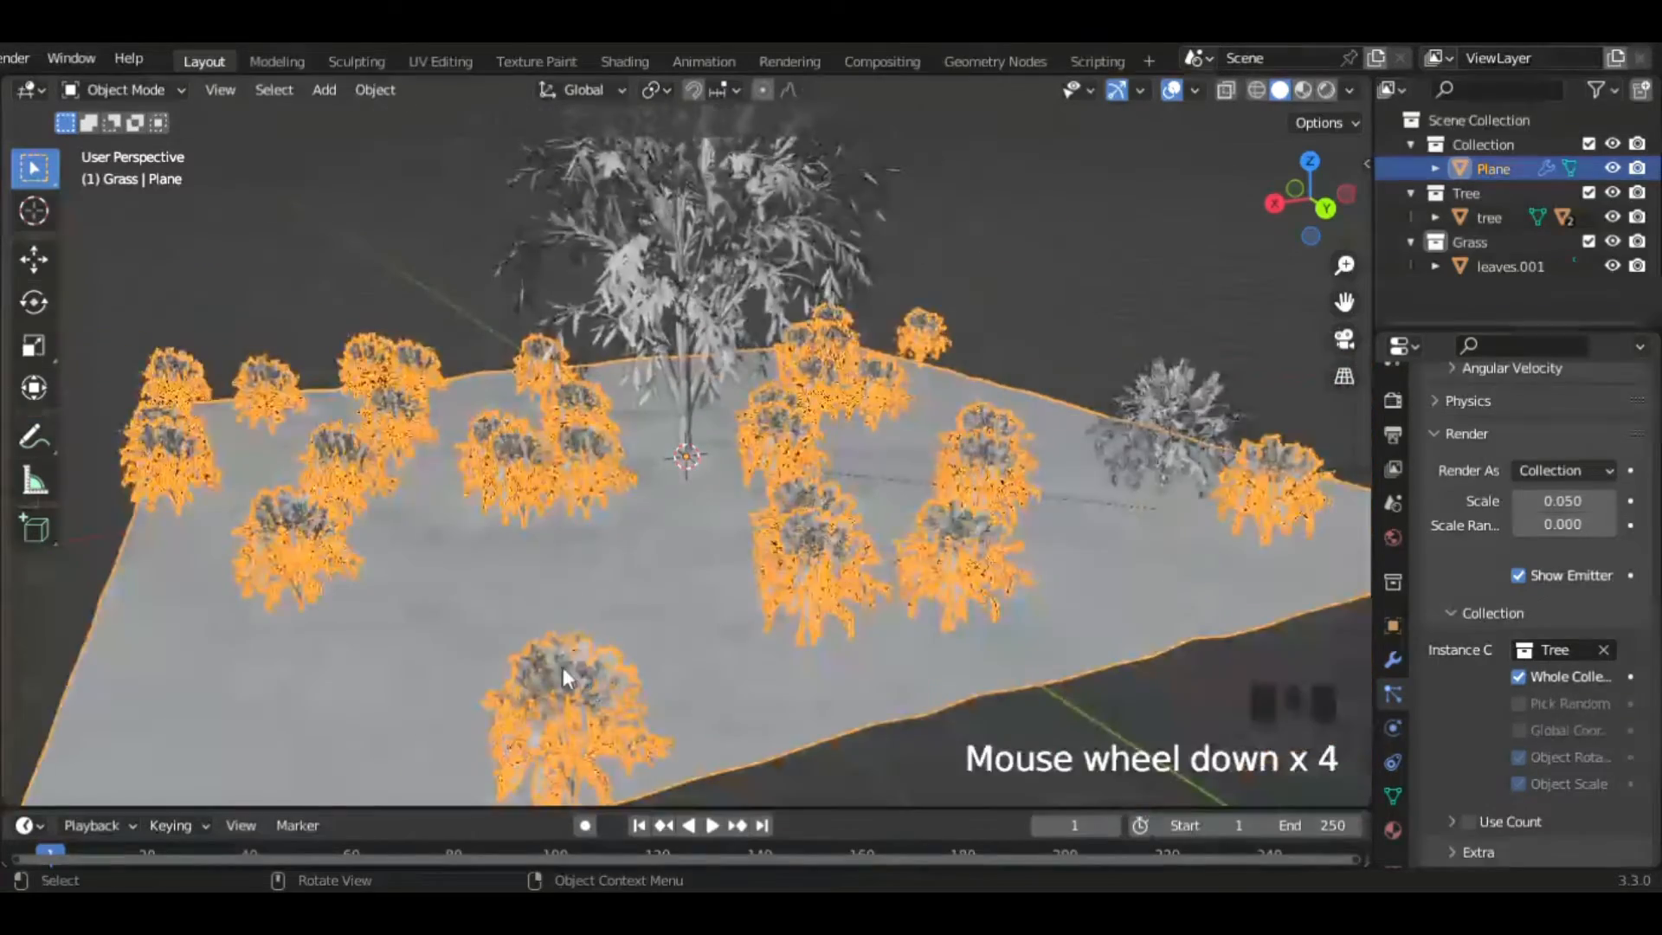
middle_drag(562, 667, 443, 654)
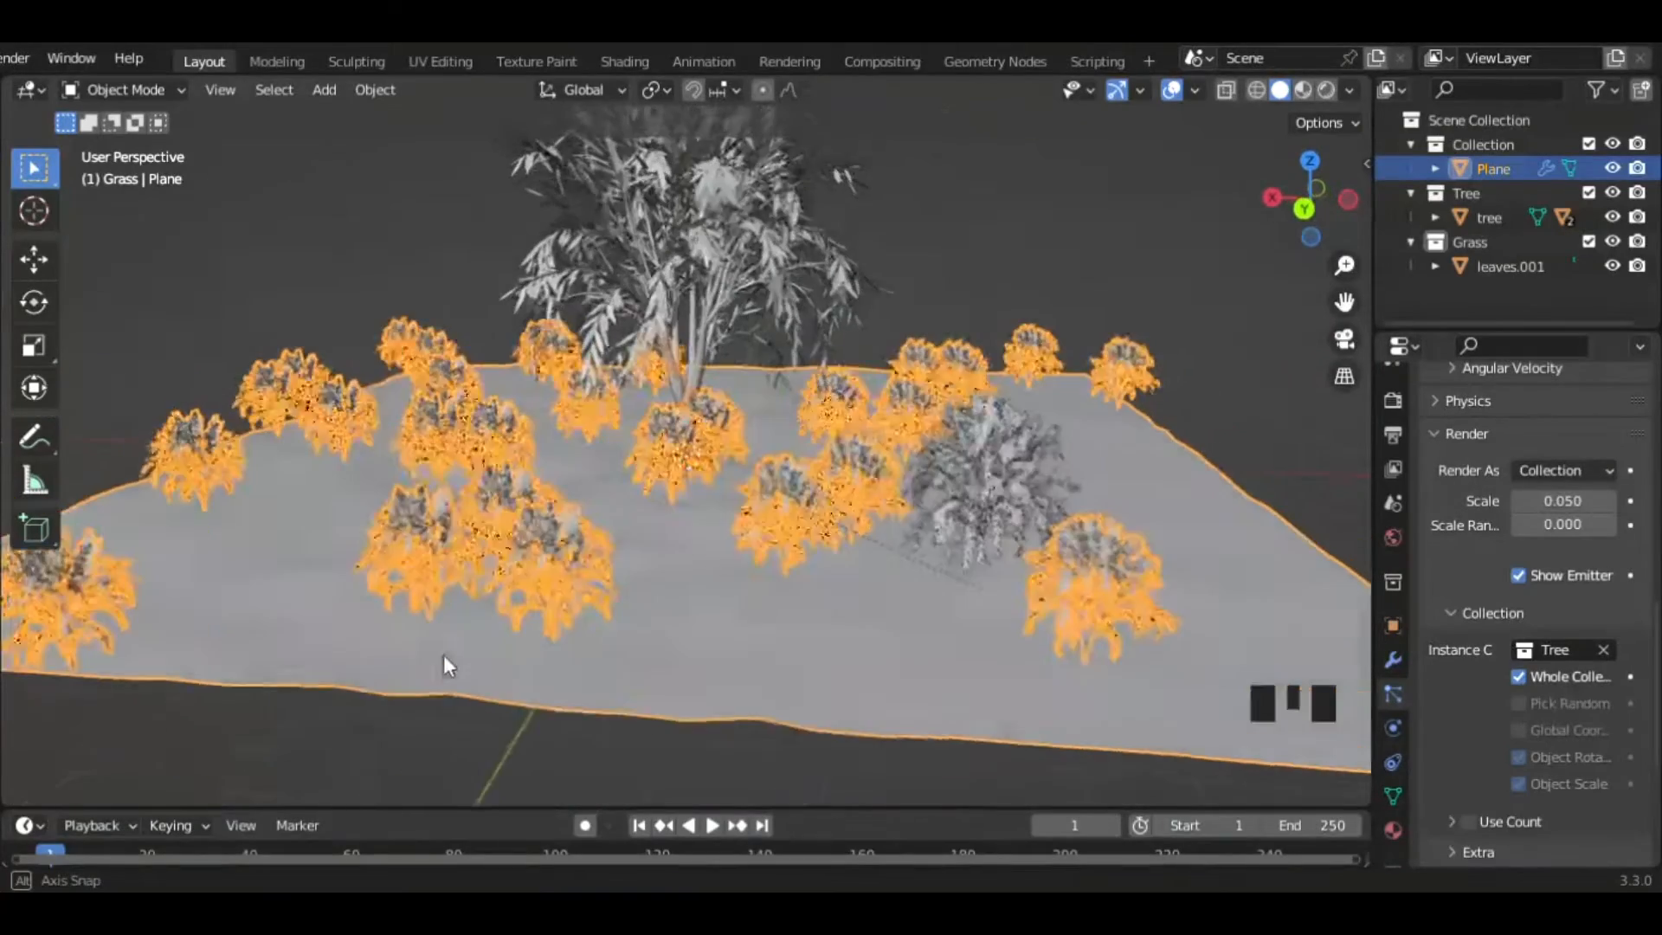
scroll(620, 703, down, 3)
scroll(714, 671, up, 2)
scroll(714, 679, up, 2)
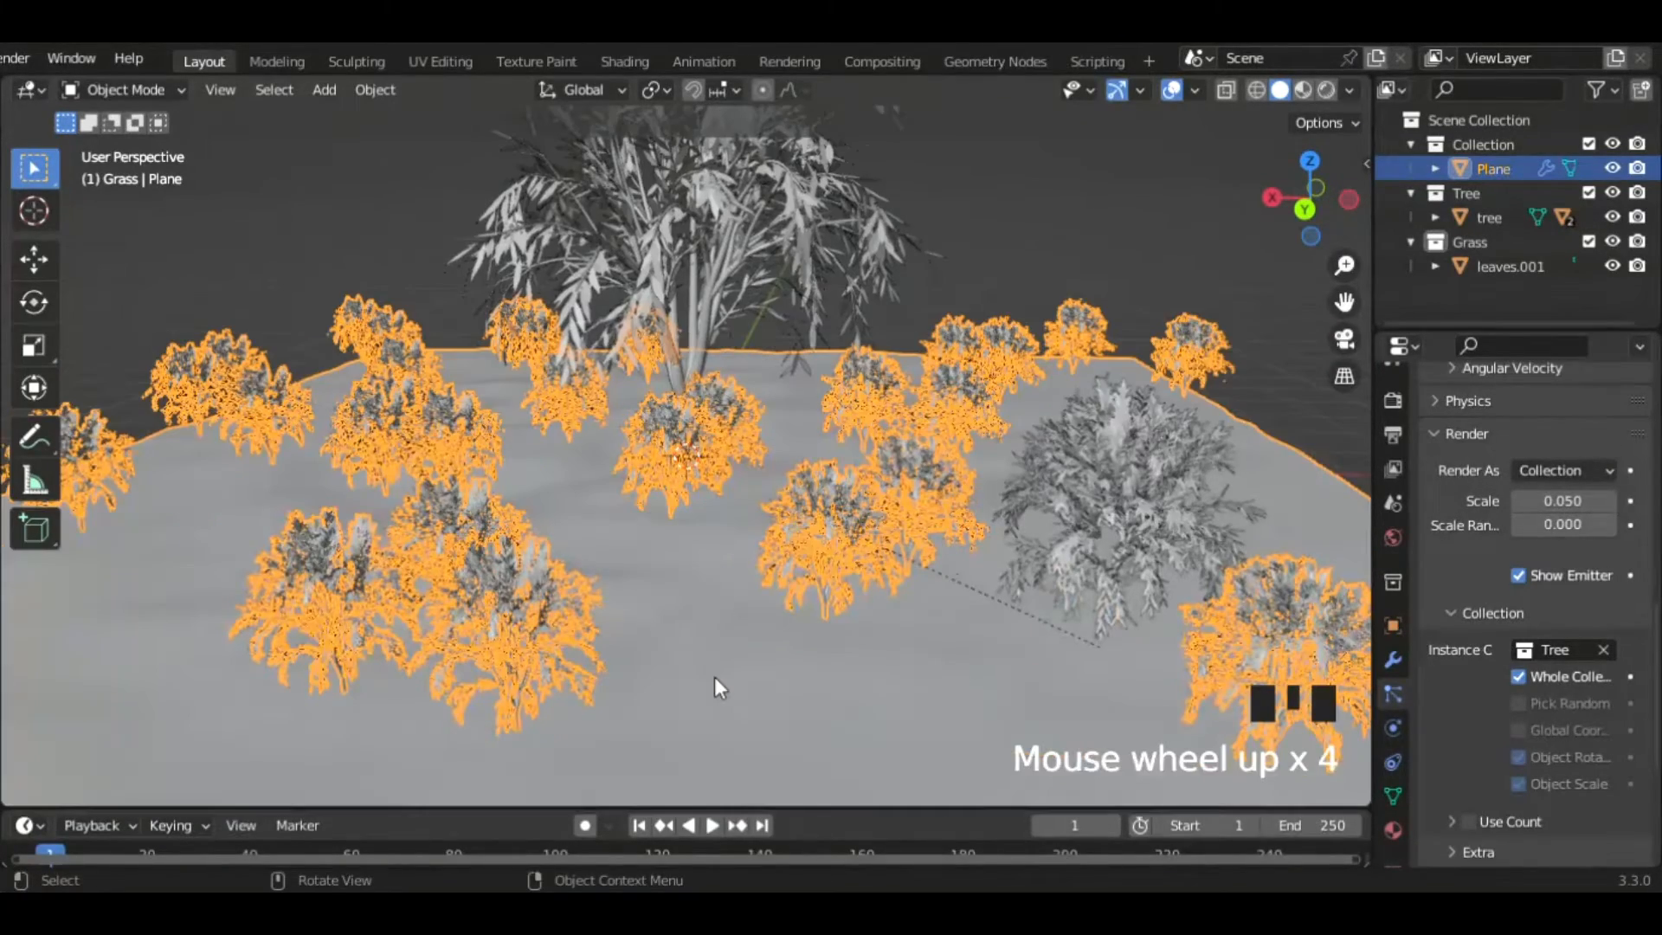
scroll(813, 688, down, 1)
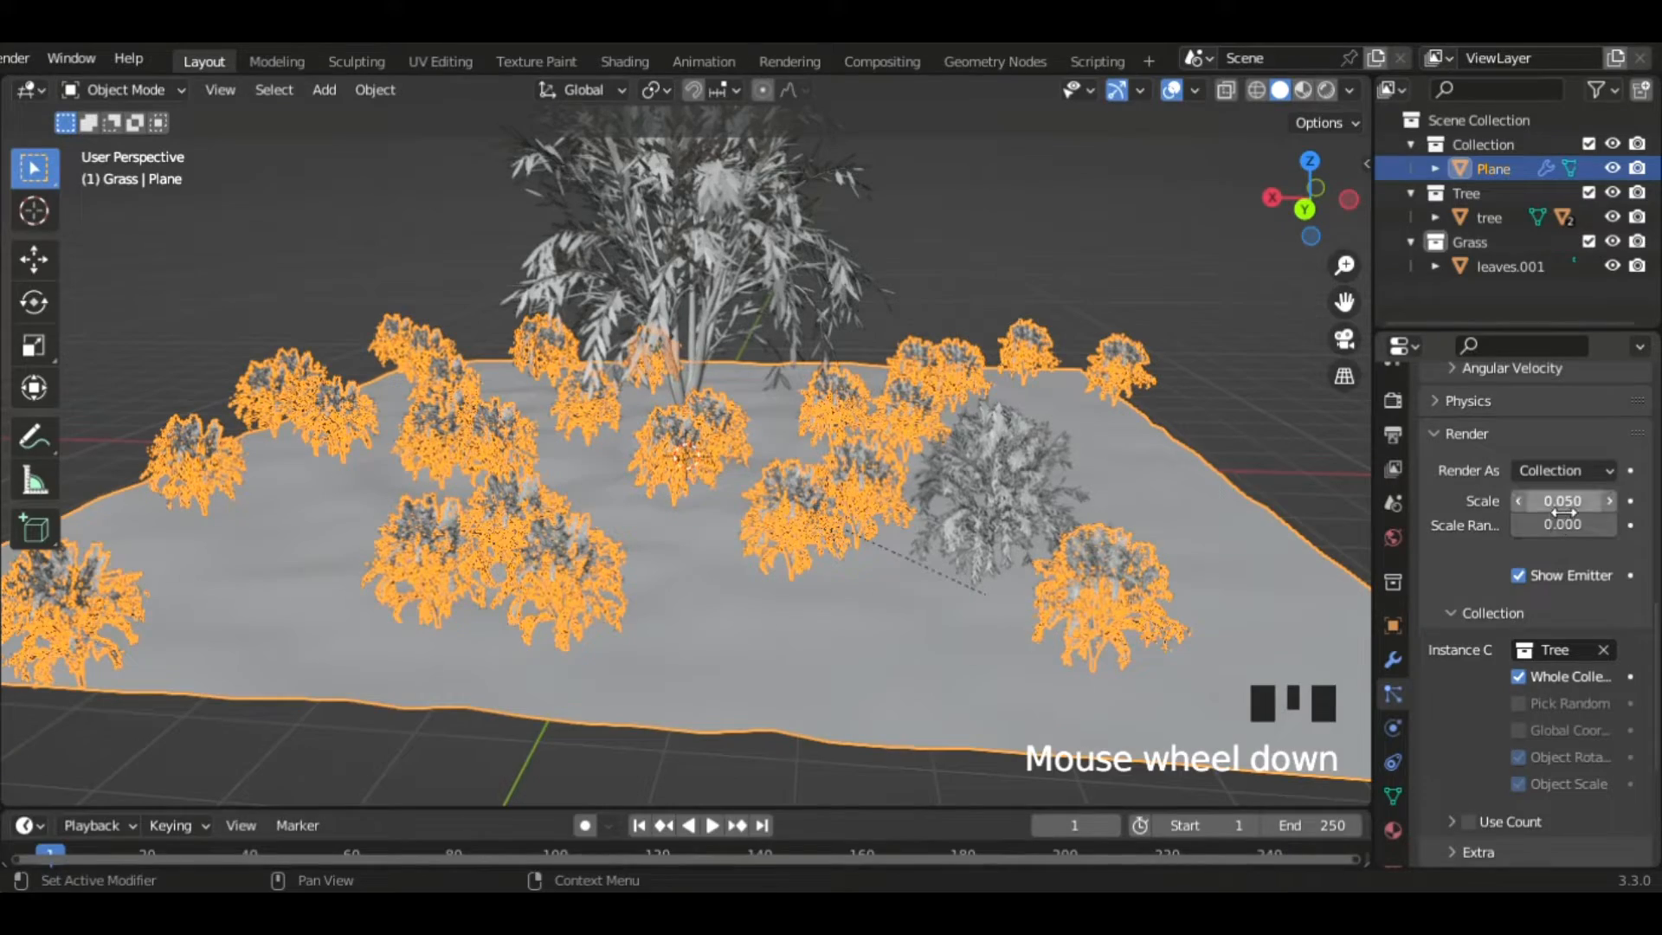
- Set the Trees particles' render scale to 0.170 and their scale randomness to 1.000
drag(1558, 511, 1618, 527)
middle_drag(796, 557, 910, 581)
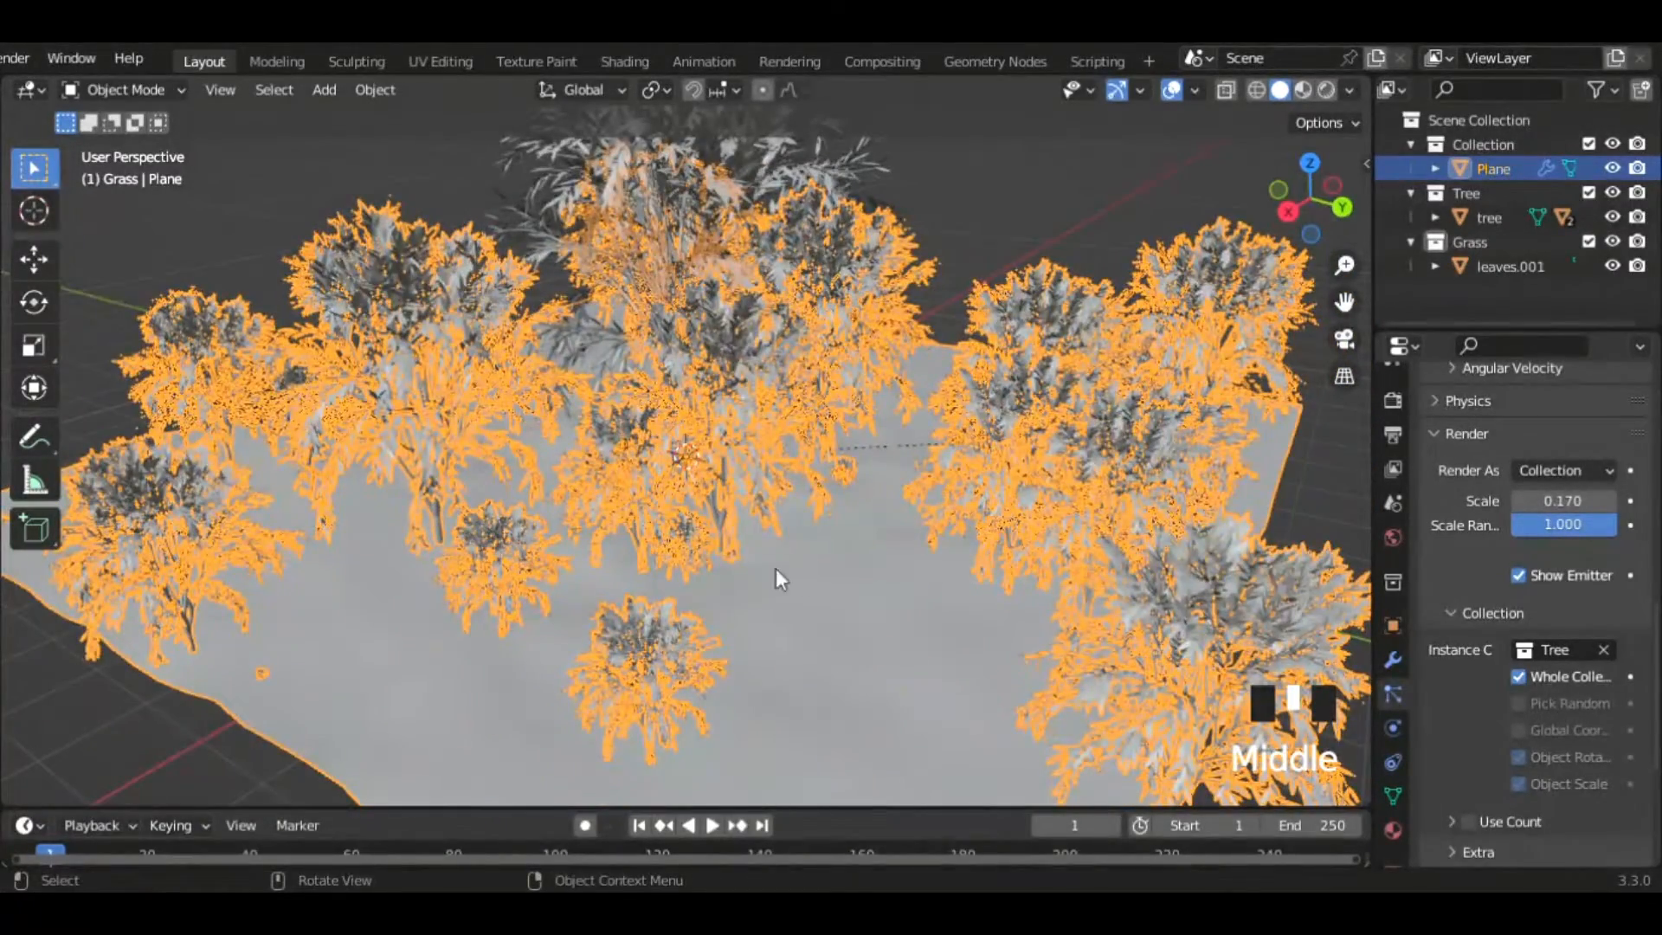
middle_drag(775, 568, 834, 582)
click(1006, 593)
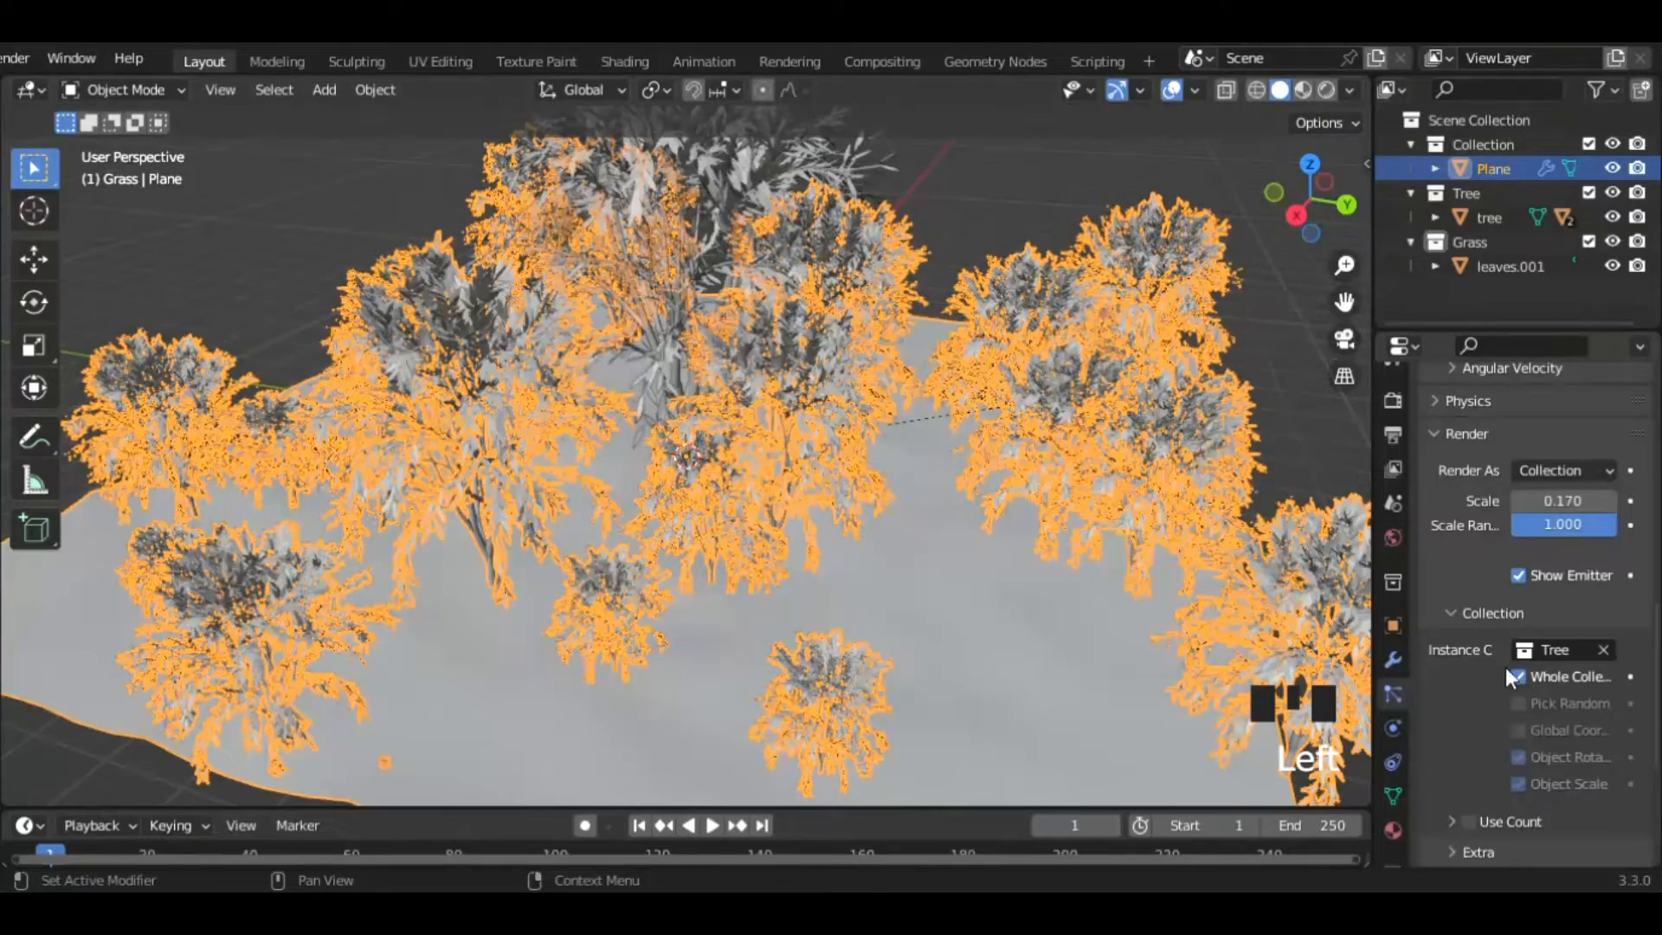
- Add a second particle system to the ground plane and name it Grass
scroll(1509, 675, up, 20)
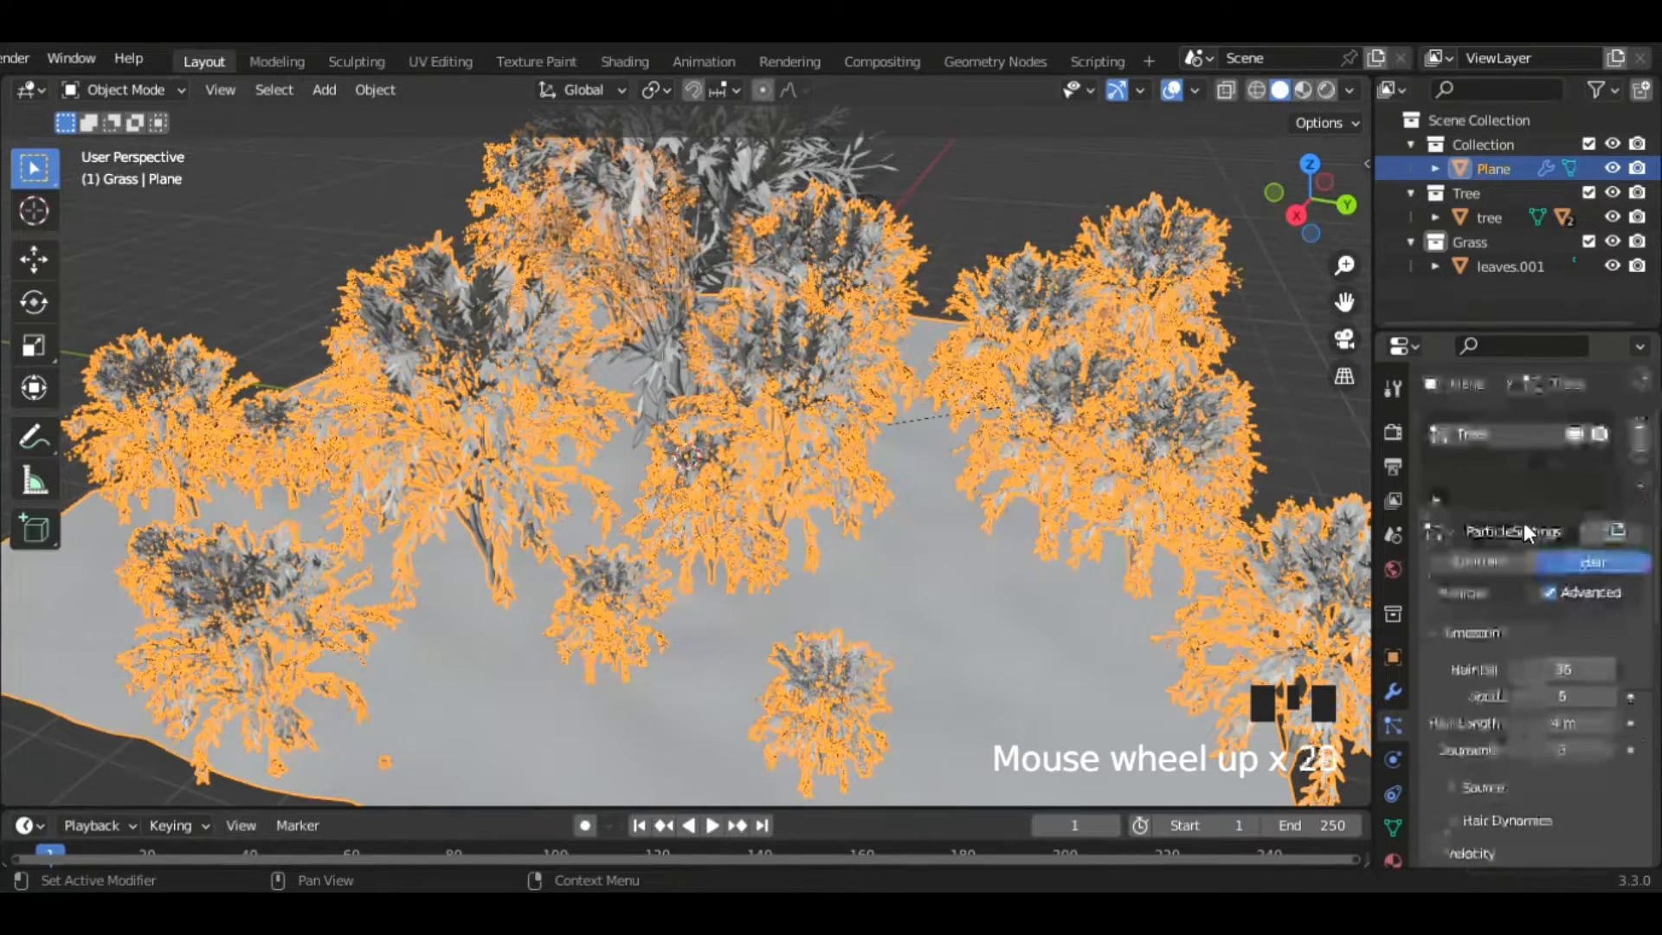
click(1637, 428)
double_click(1525, 459)
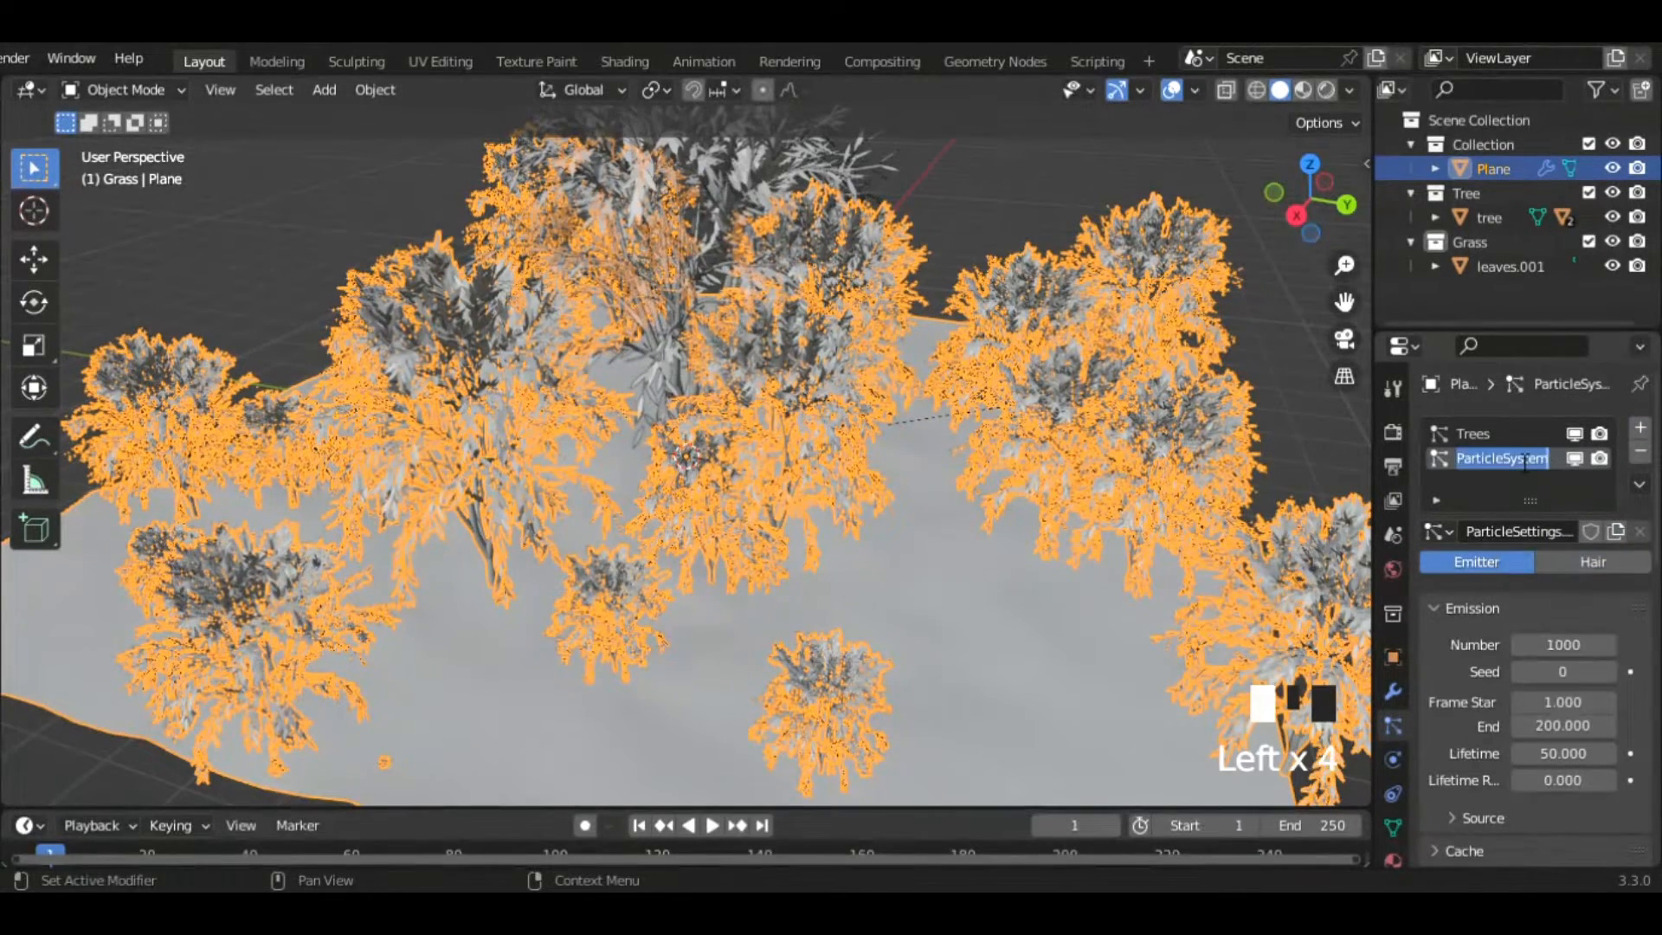
text(Gra)
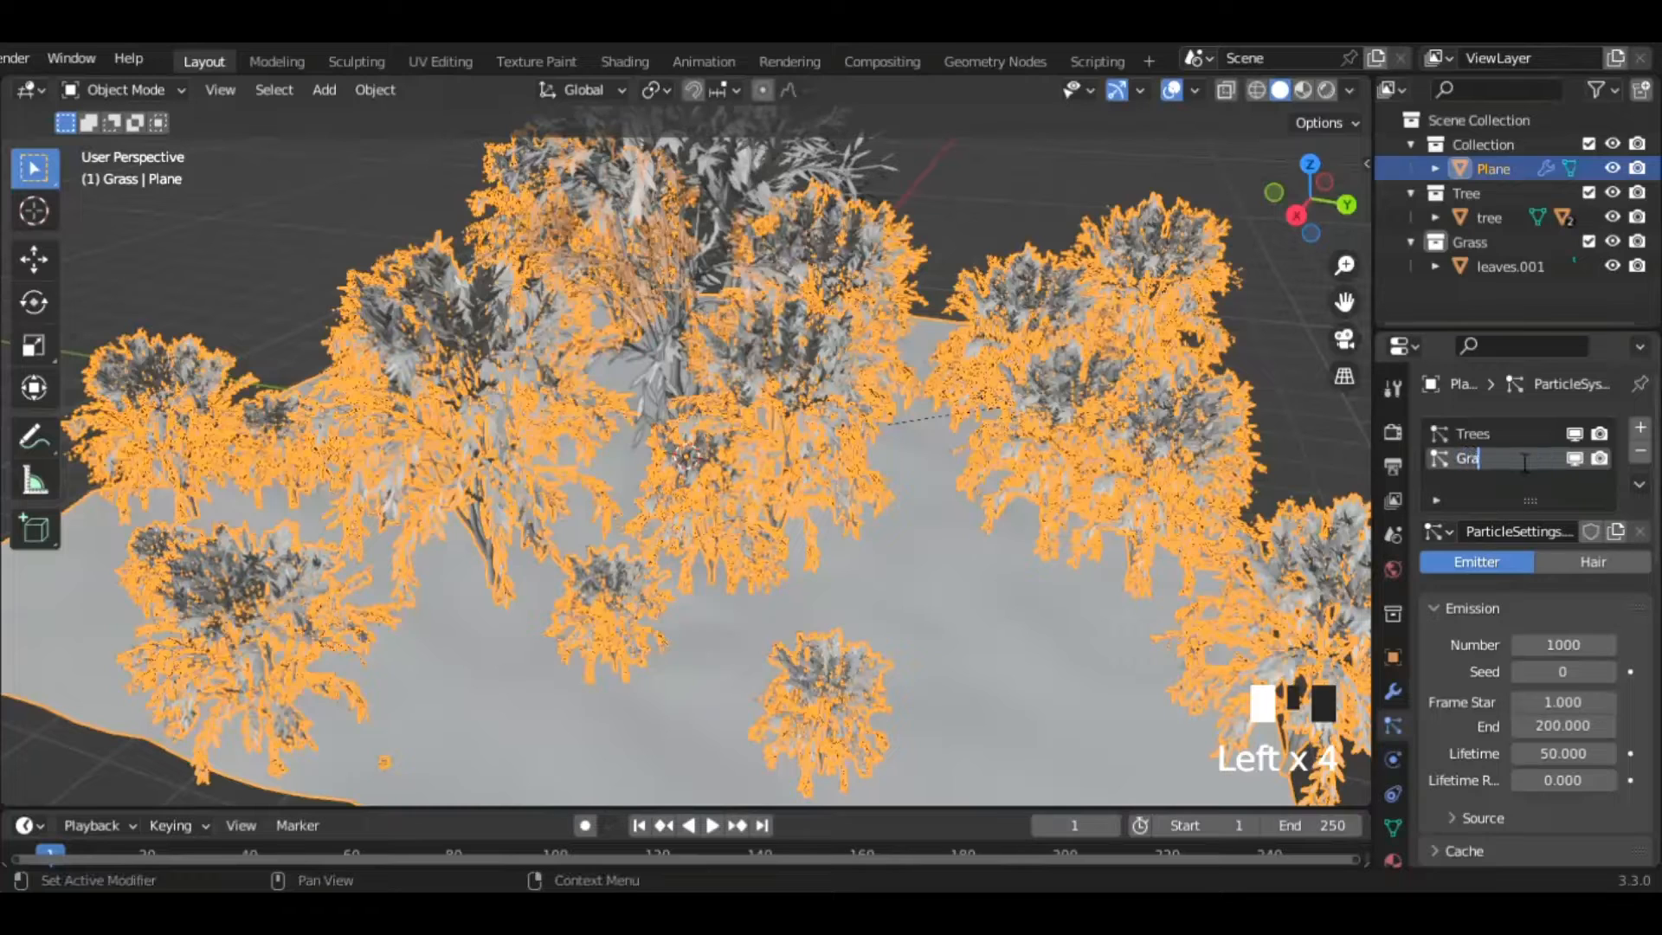
text(ss)
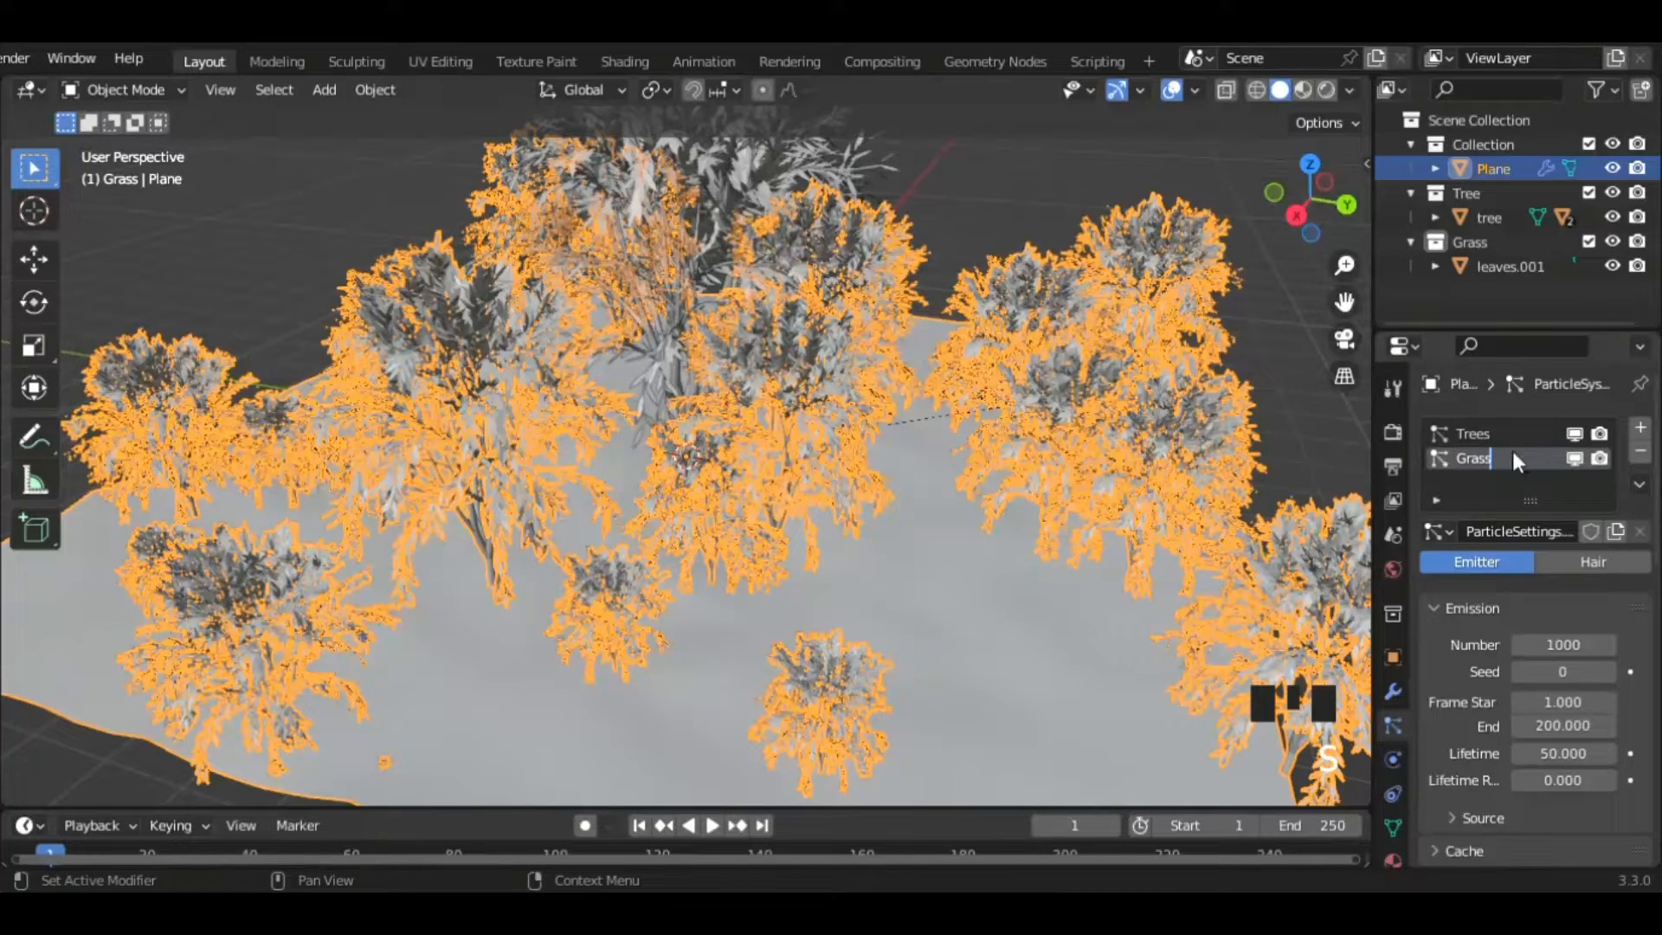
key(Return)
- Make the Grass particle system a Hair type and set its emission number to 100
scroll(1469, 657, down, 2)
click(1590, 465)
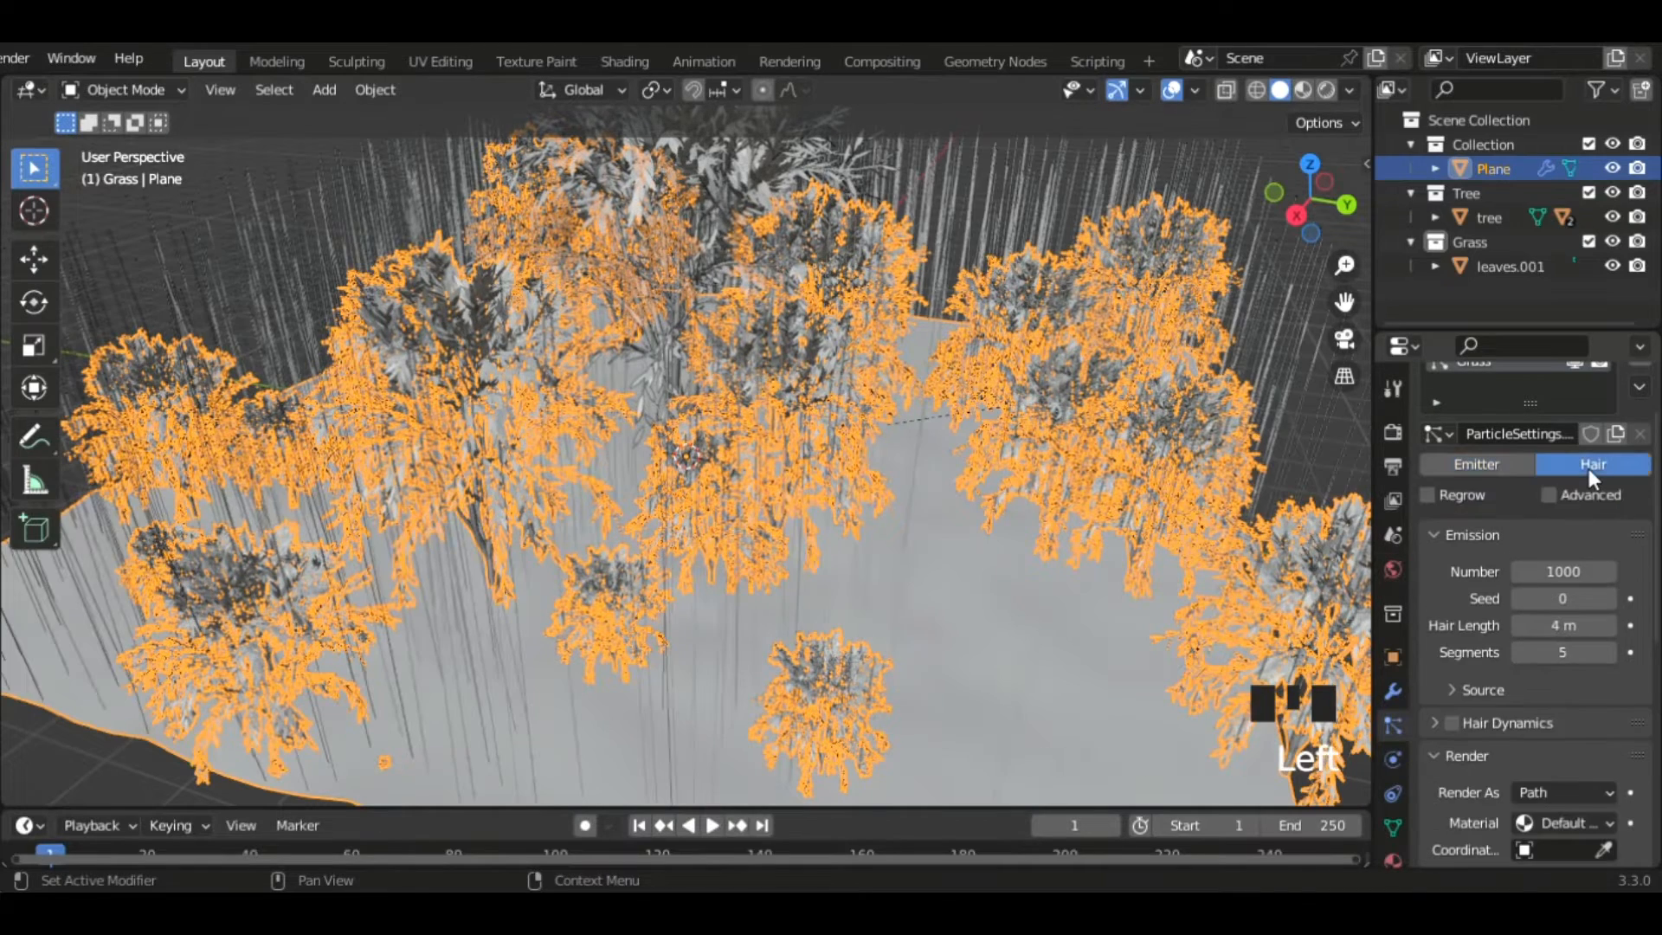
double_click(1575, 572)
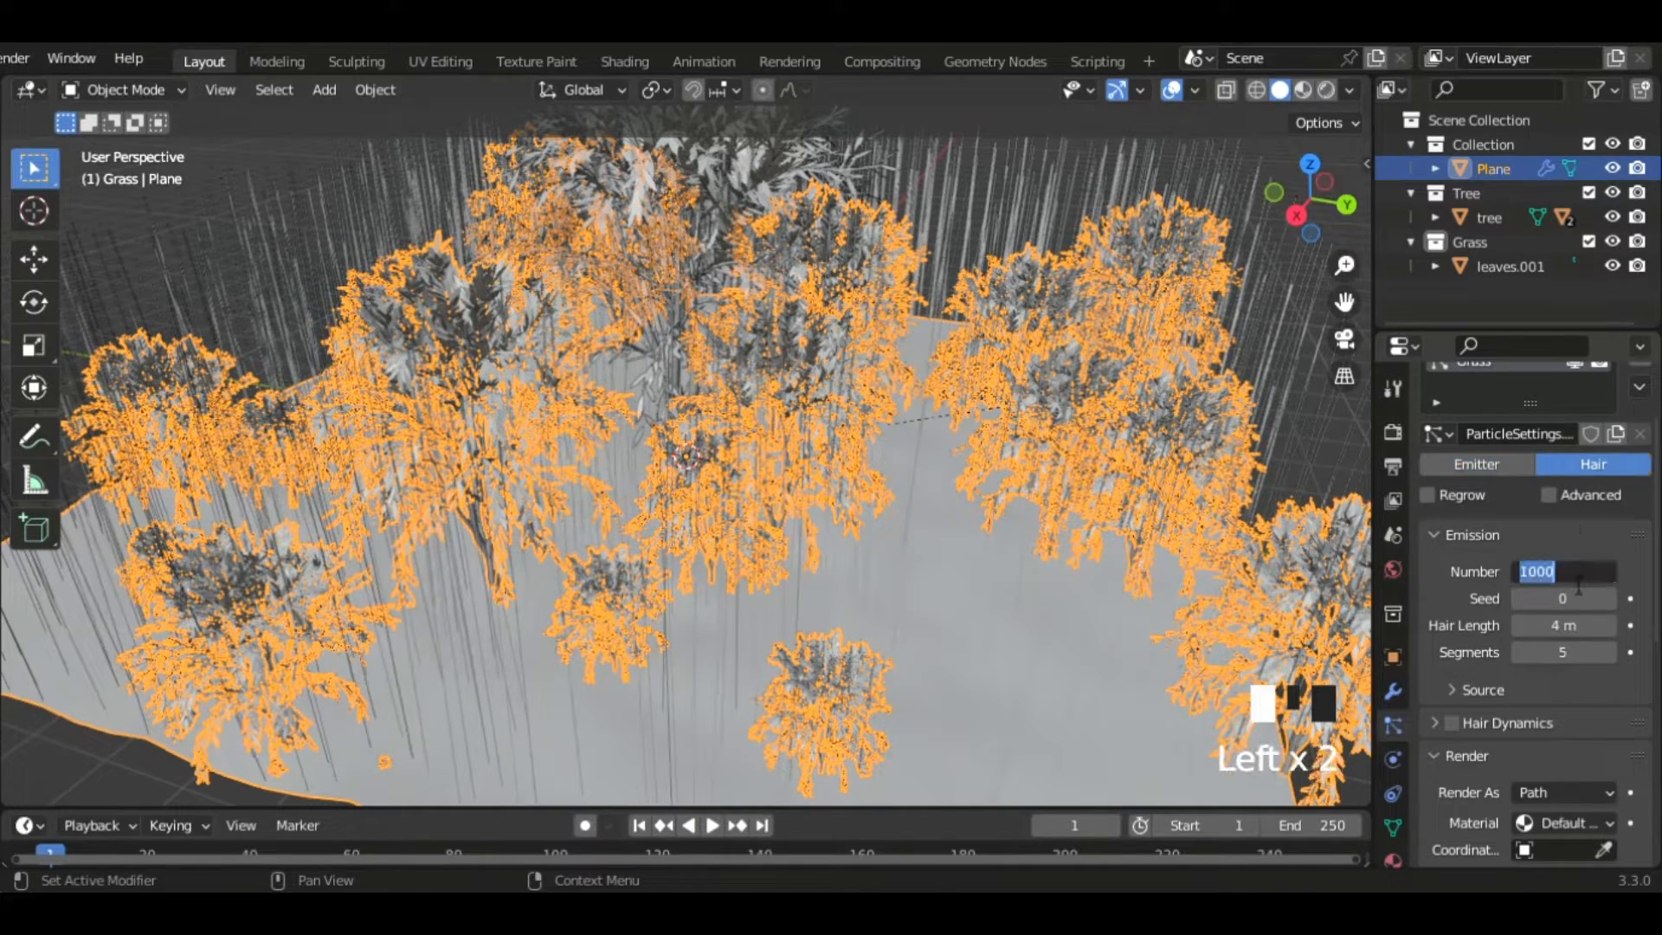
text(100)
key(Return)
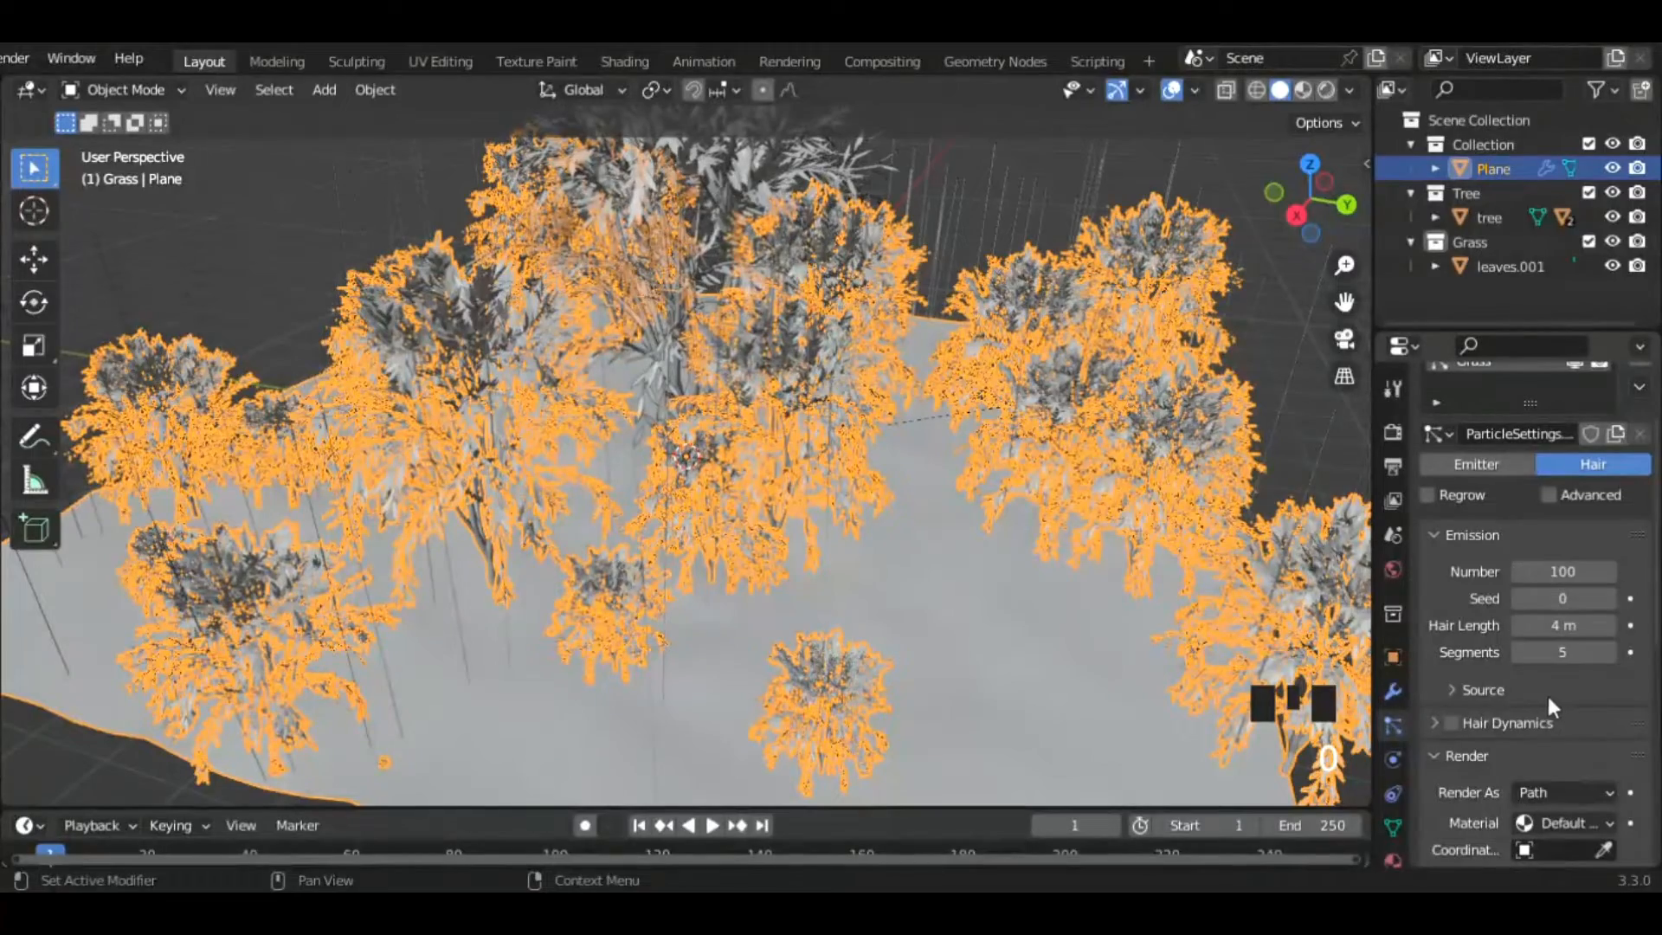
- Render the Grass particles as a collection, using the Tree collection as the instance
middle_drag(1166, 578, 1165, 547)
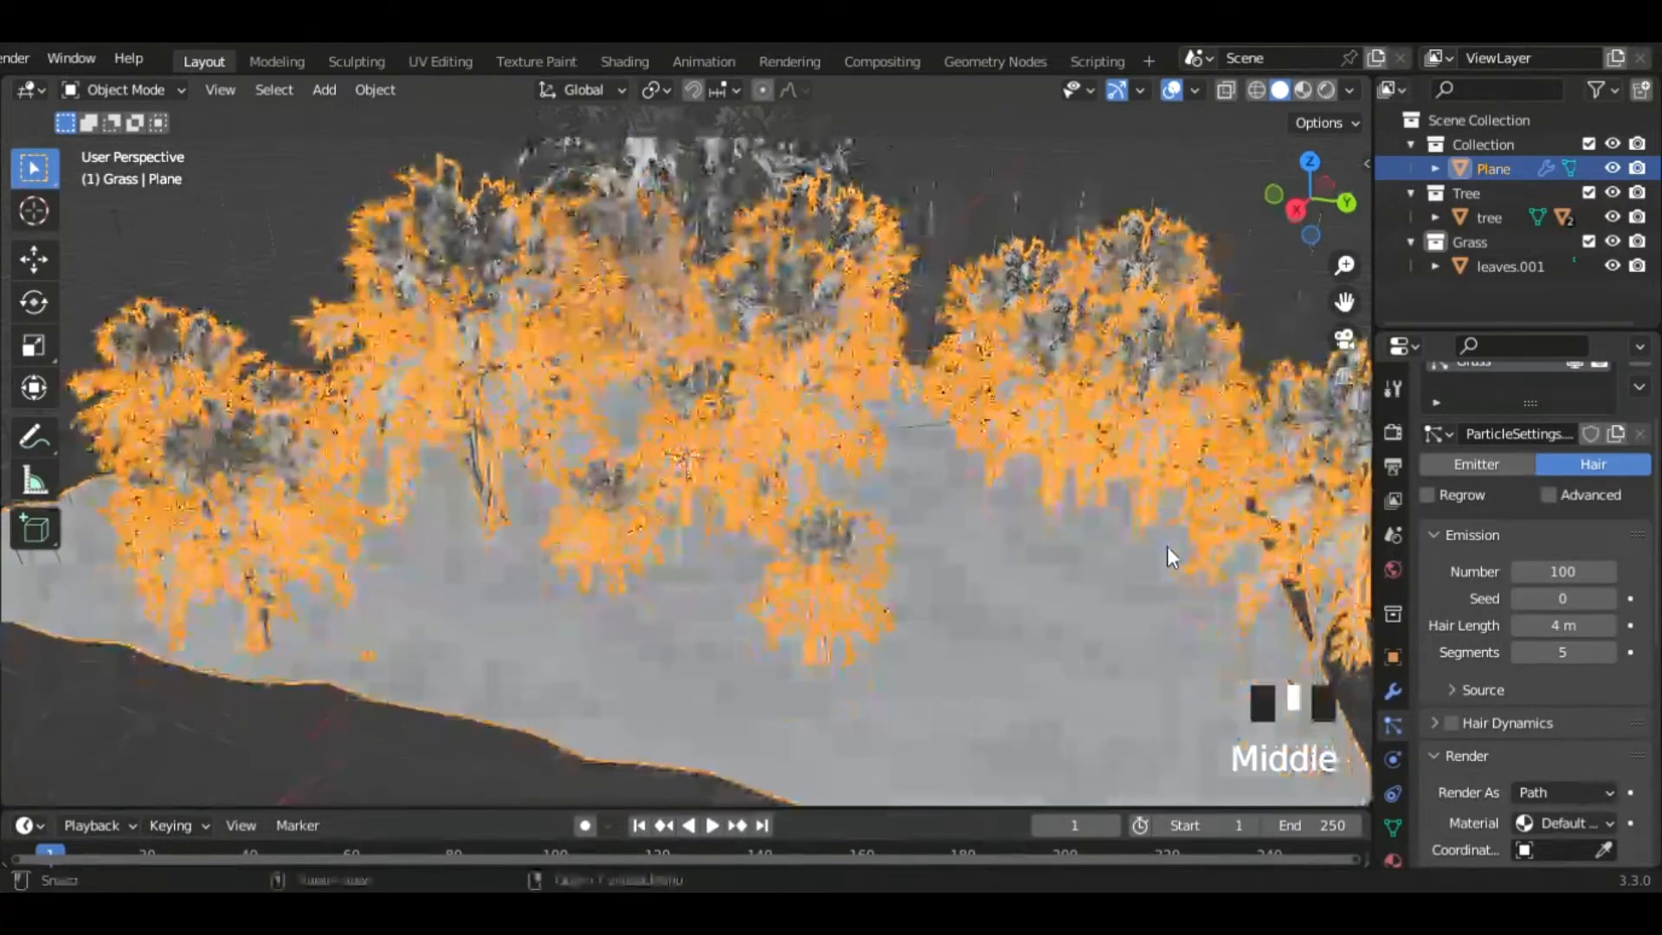
scroll(1166, 547, down, 3)
scroll(1536, 639, down, 4)
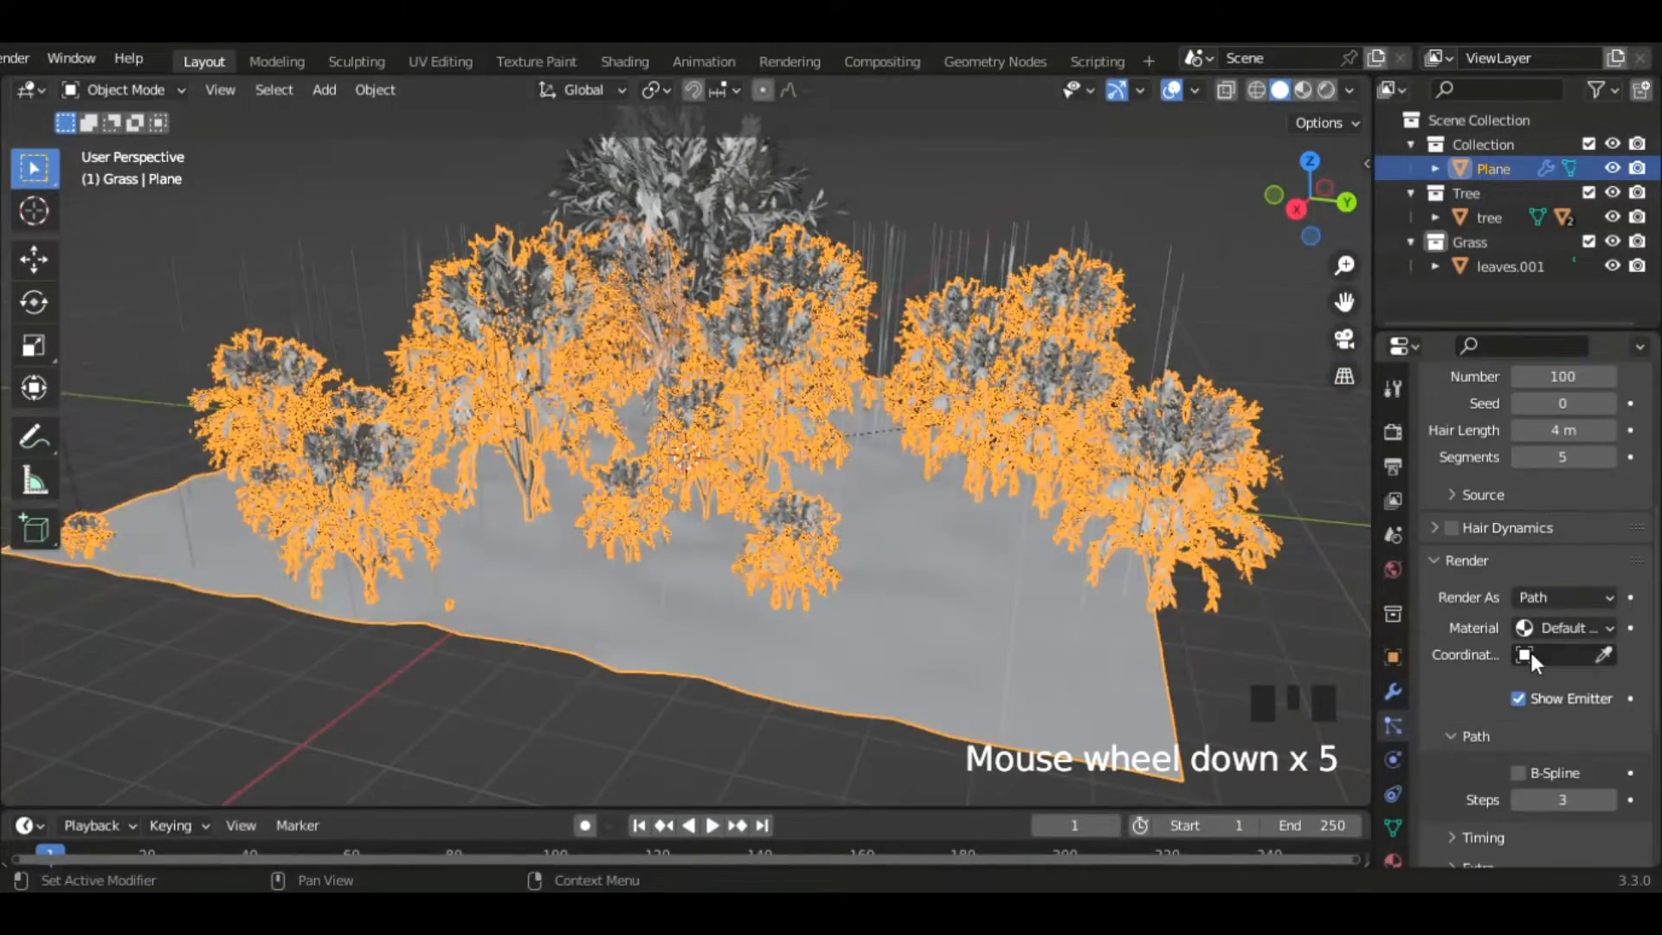
click(1532, 602)
click(1505, 701)
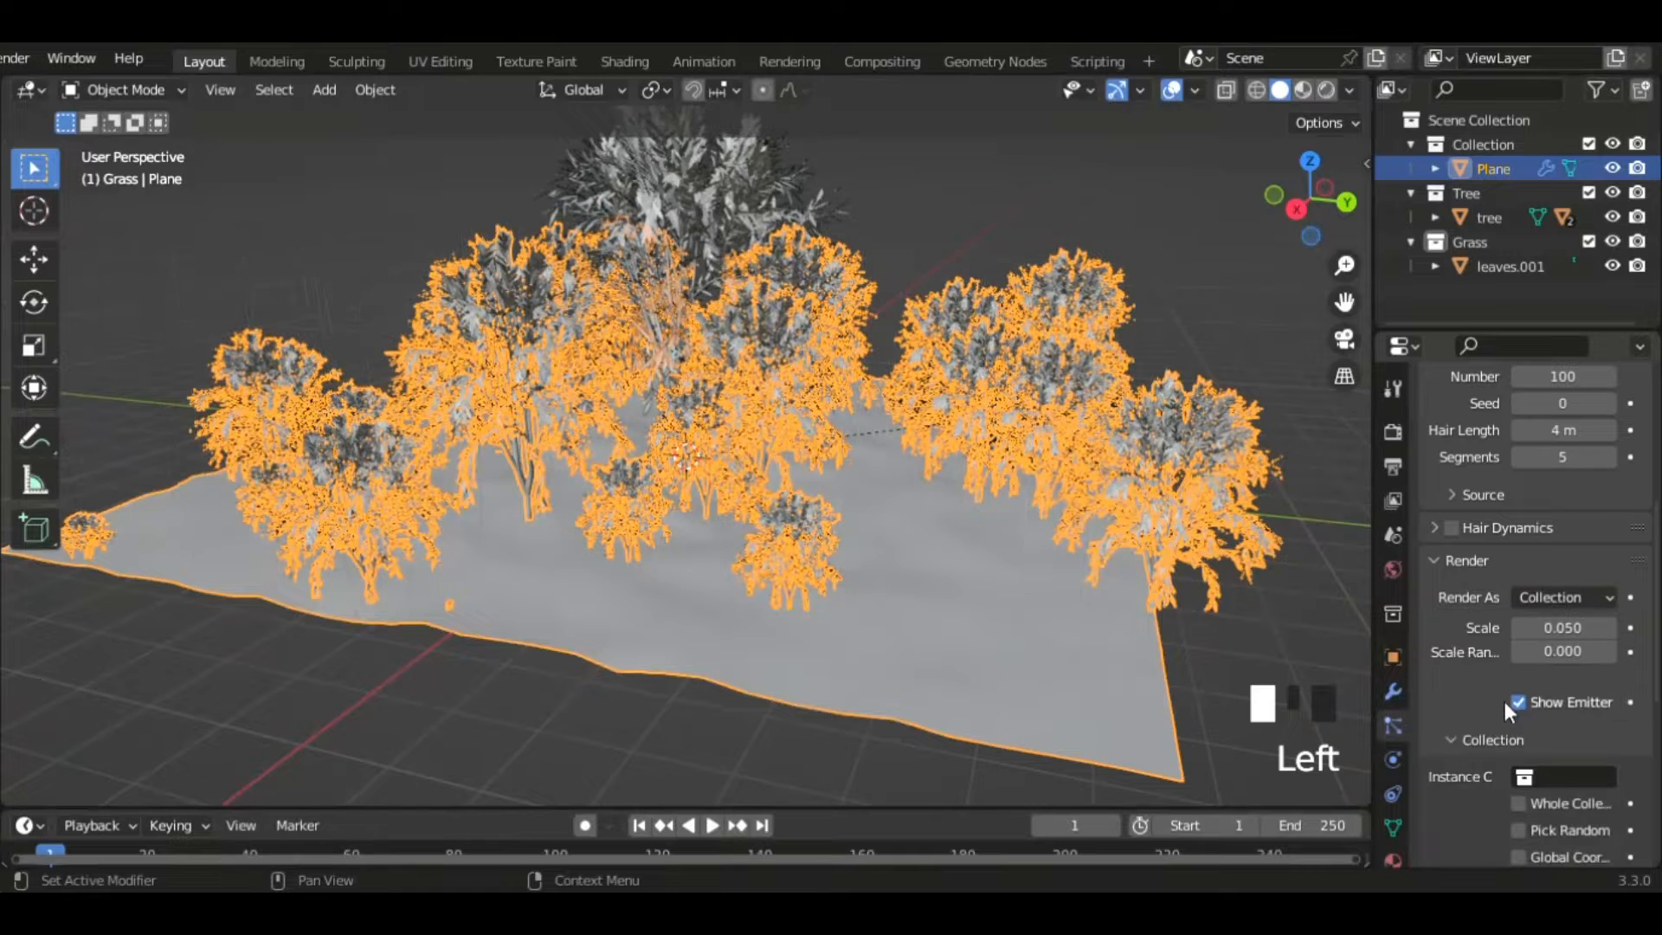
scroll(1530, 757, down, 1)
click(1540, 727)
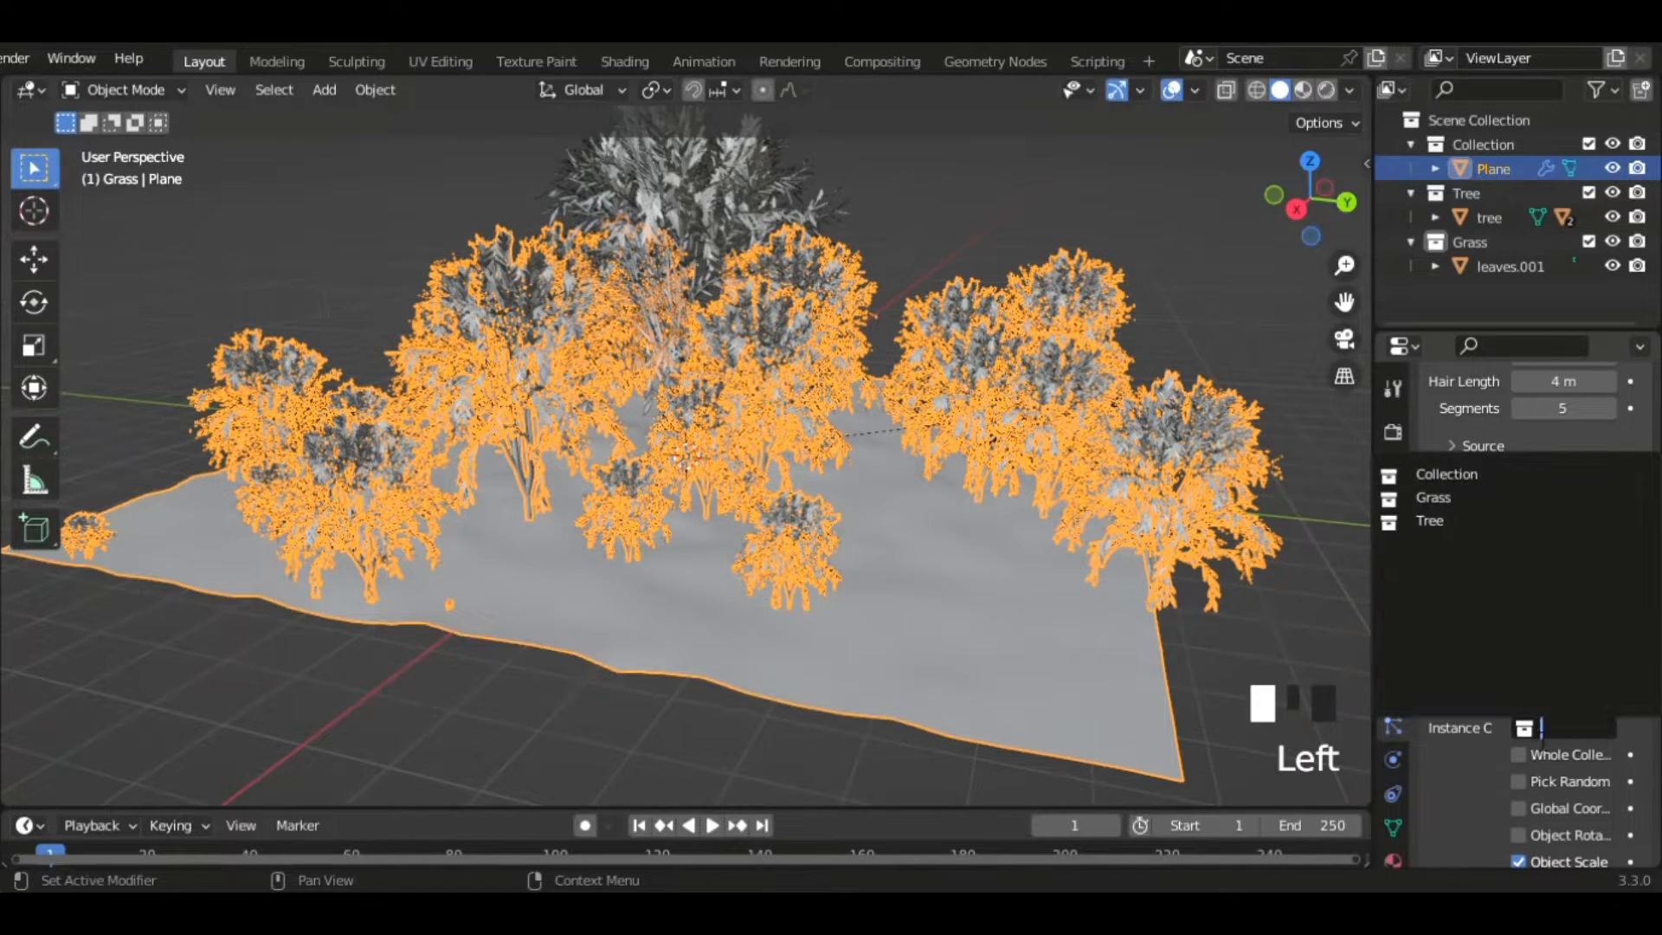
click(1436, 522)
middle_drag(1307, 559, 988, 538)
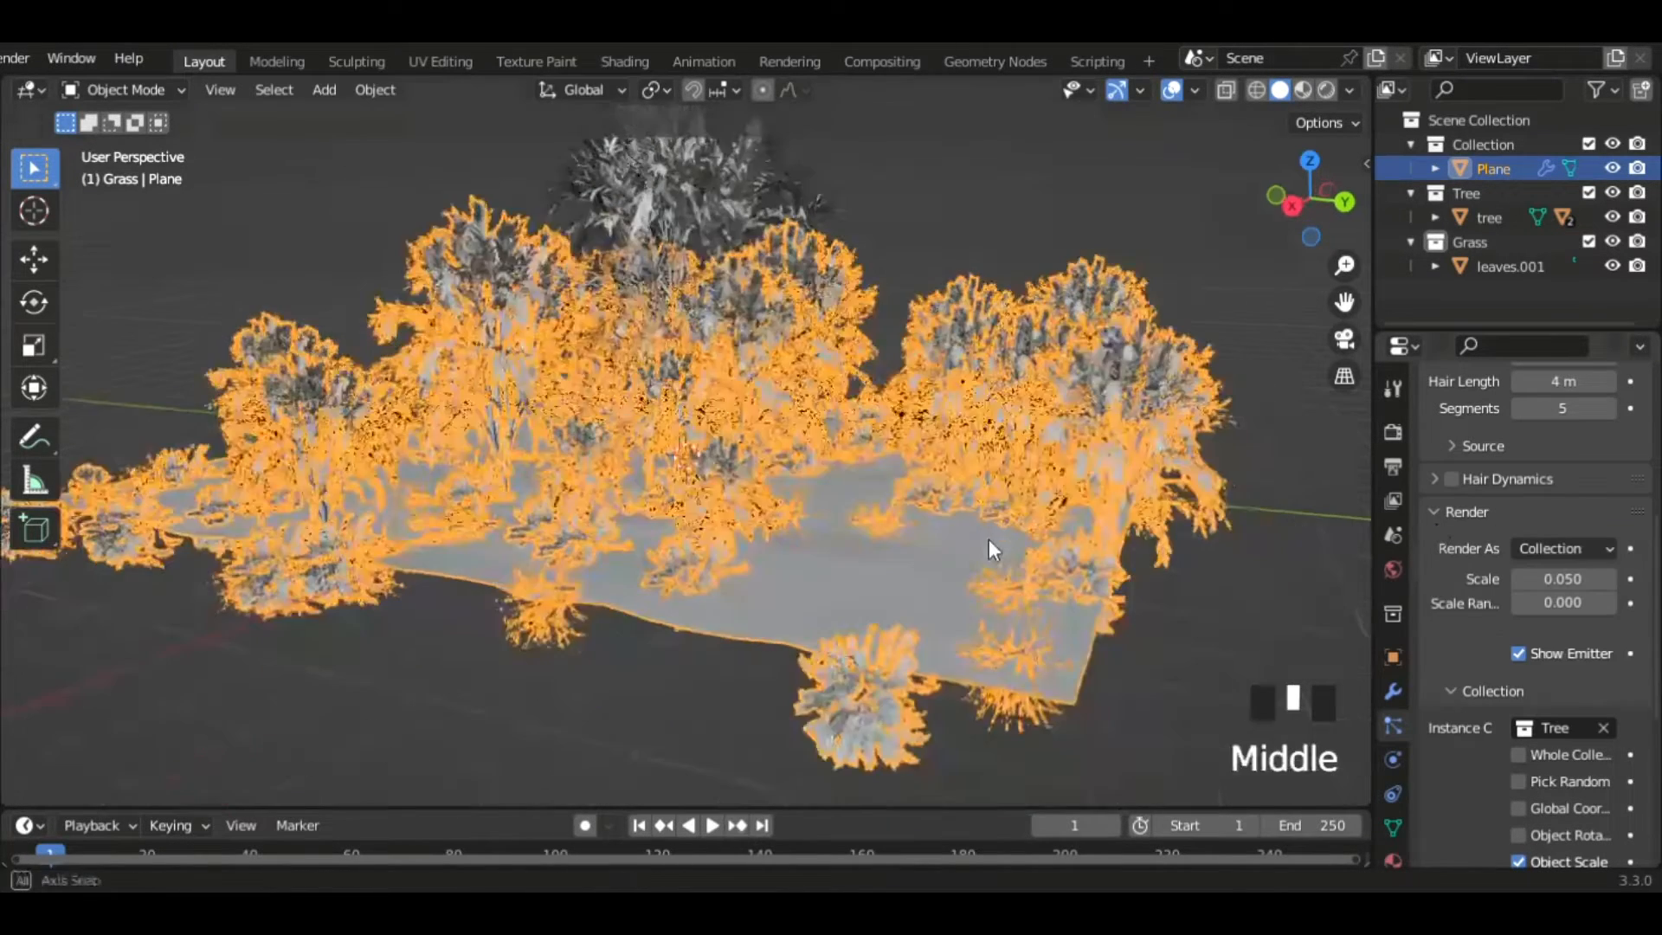
- Enable the Advanced hair settings for the Grass particle system and turn on Object Rotation for its instances
scroll(1498, 636, up, 6)
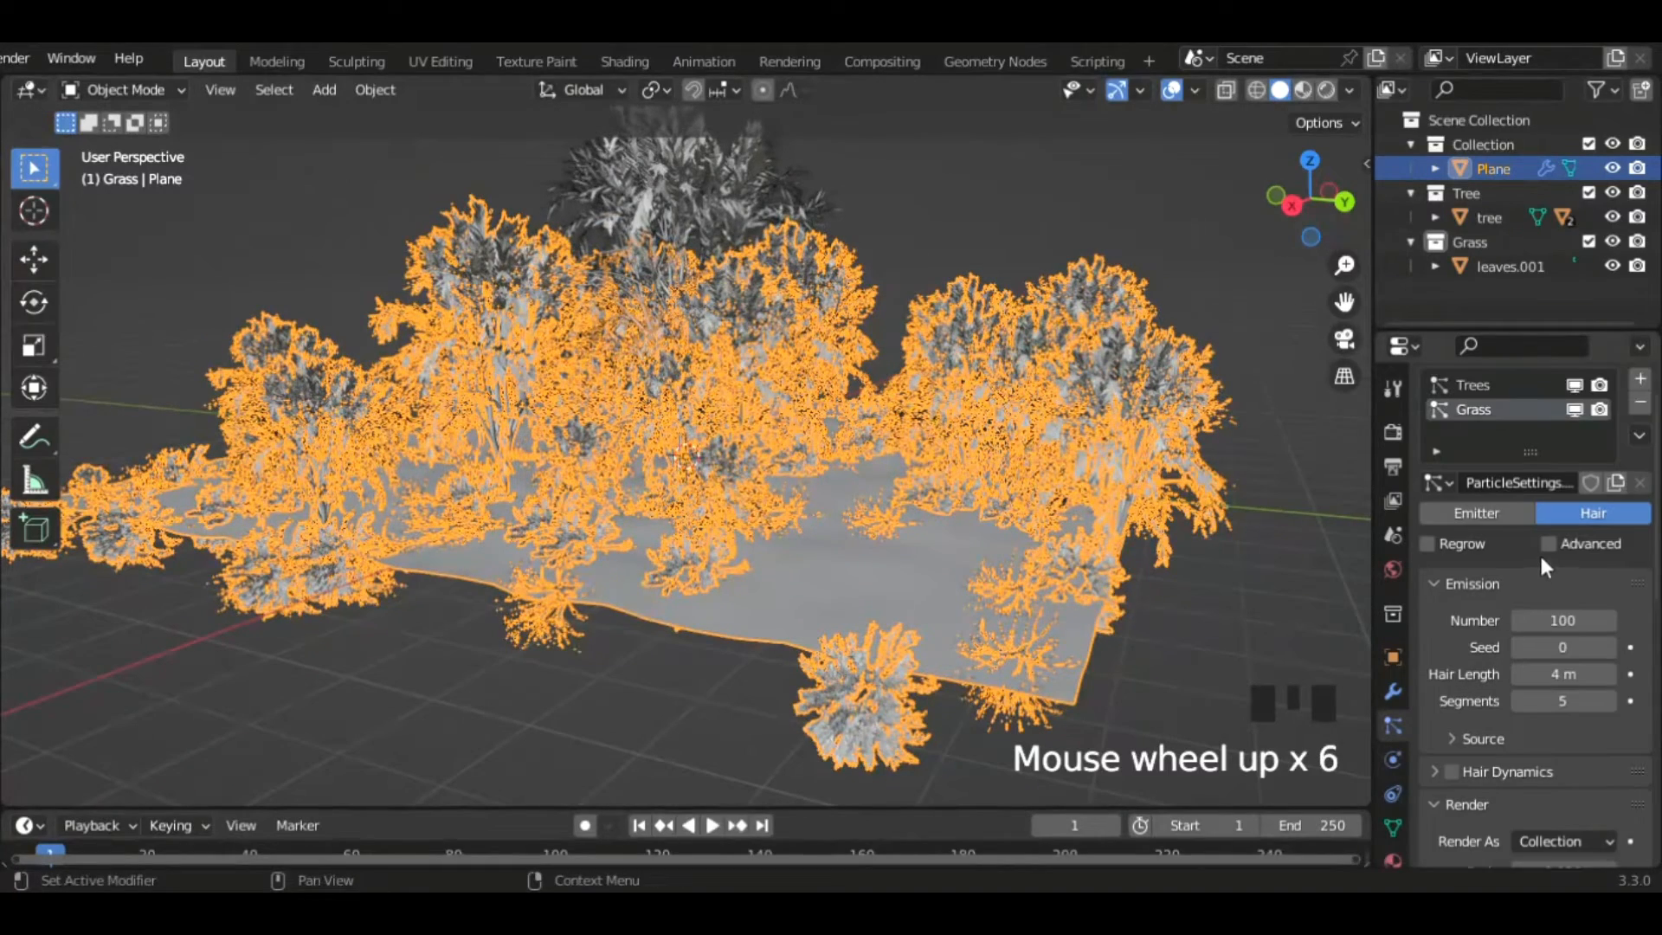
click(1548, 543)
scroll(1510, 718, down, 14)
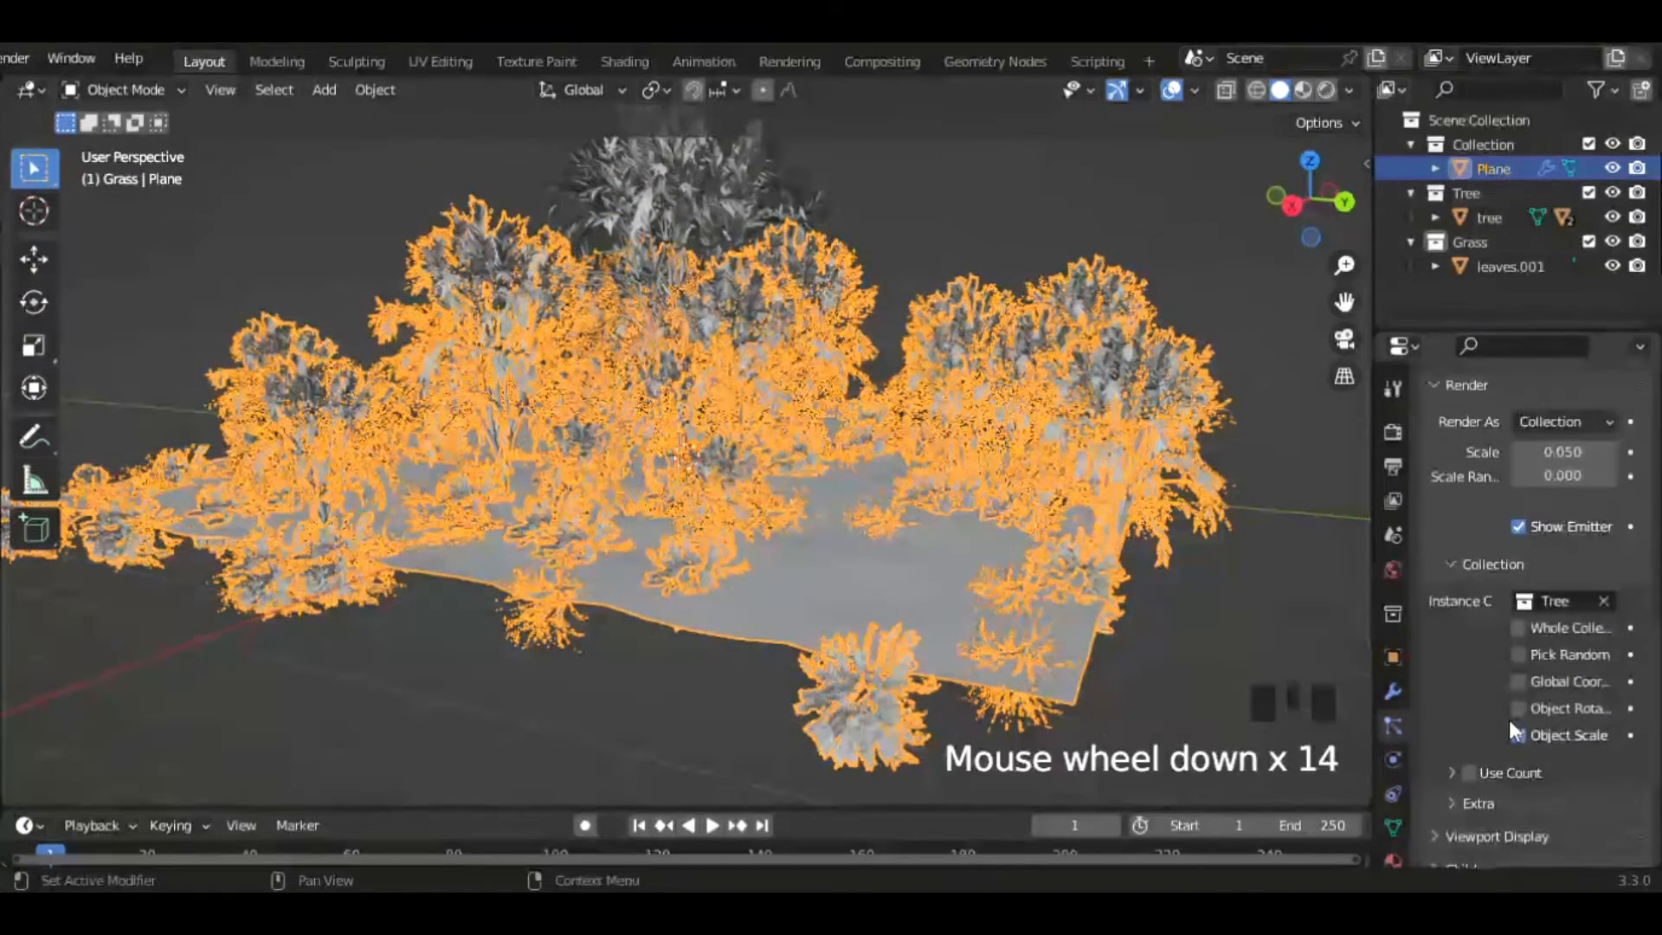
click(1521, 708)
- Enable rotation for the Grass particle system and set its orientation axis to Global Y
scroll(1482, 593, up, 3)
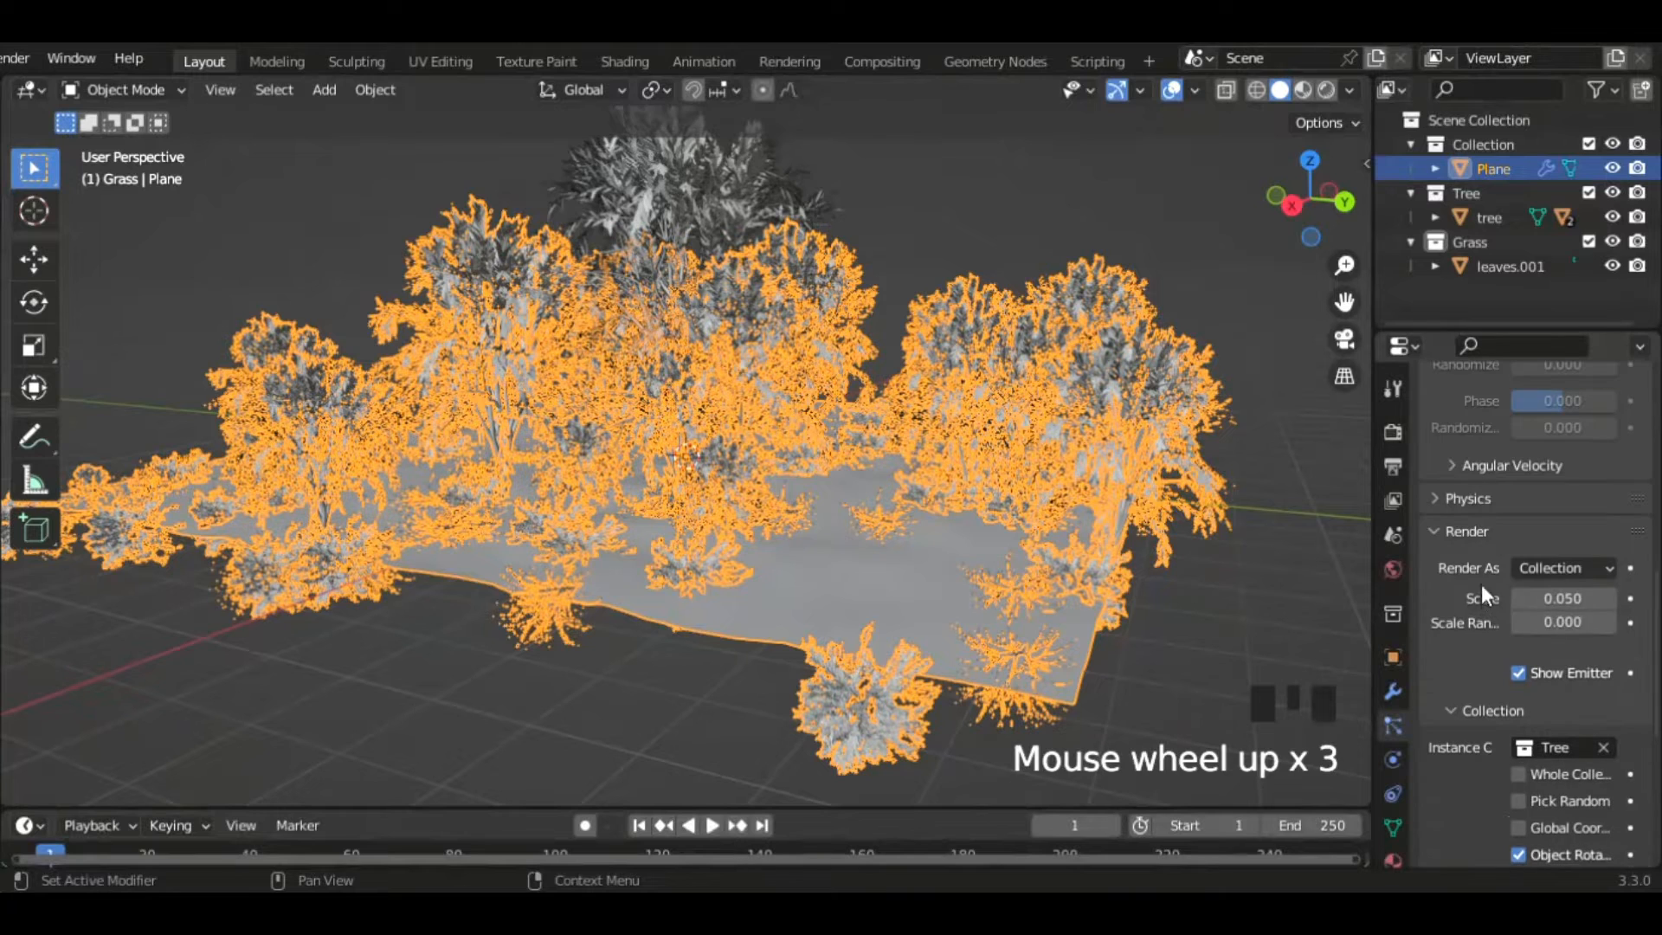
scroll(1438, 532, up, 4)
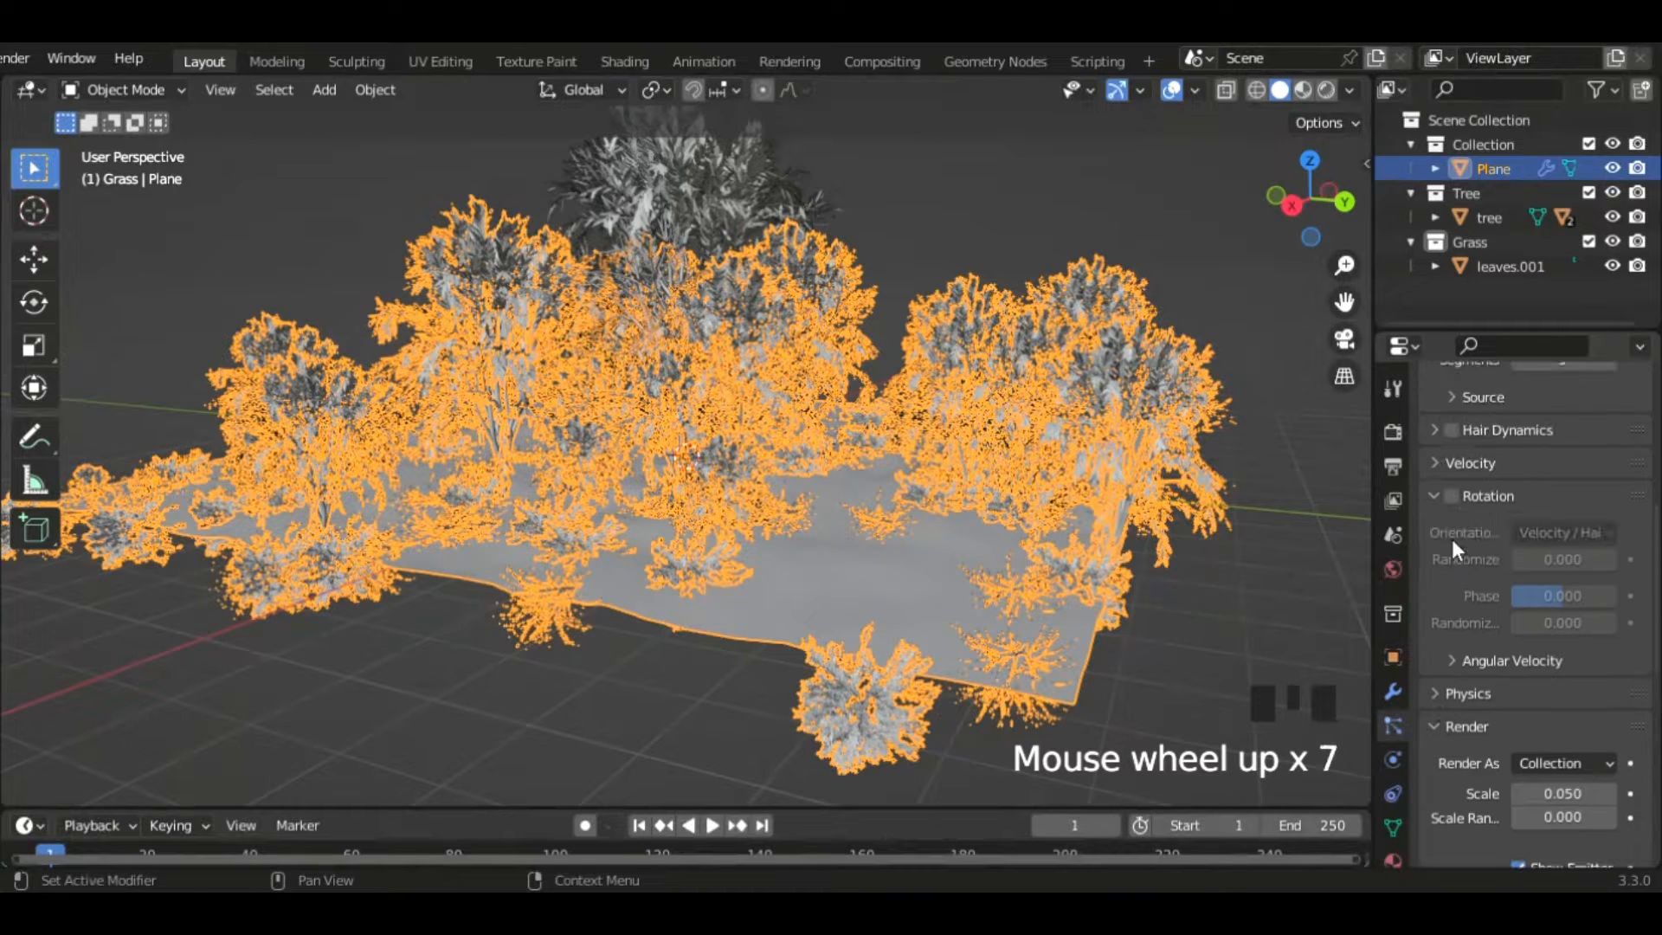
click(1451, 496)
click(1549, 532)
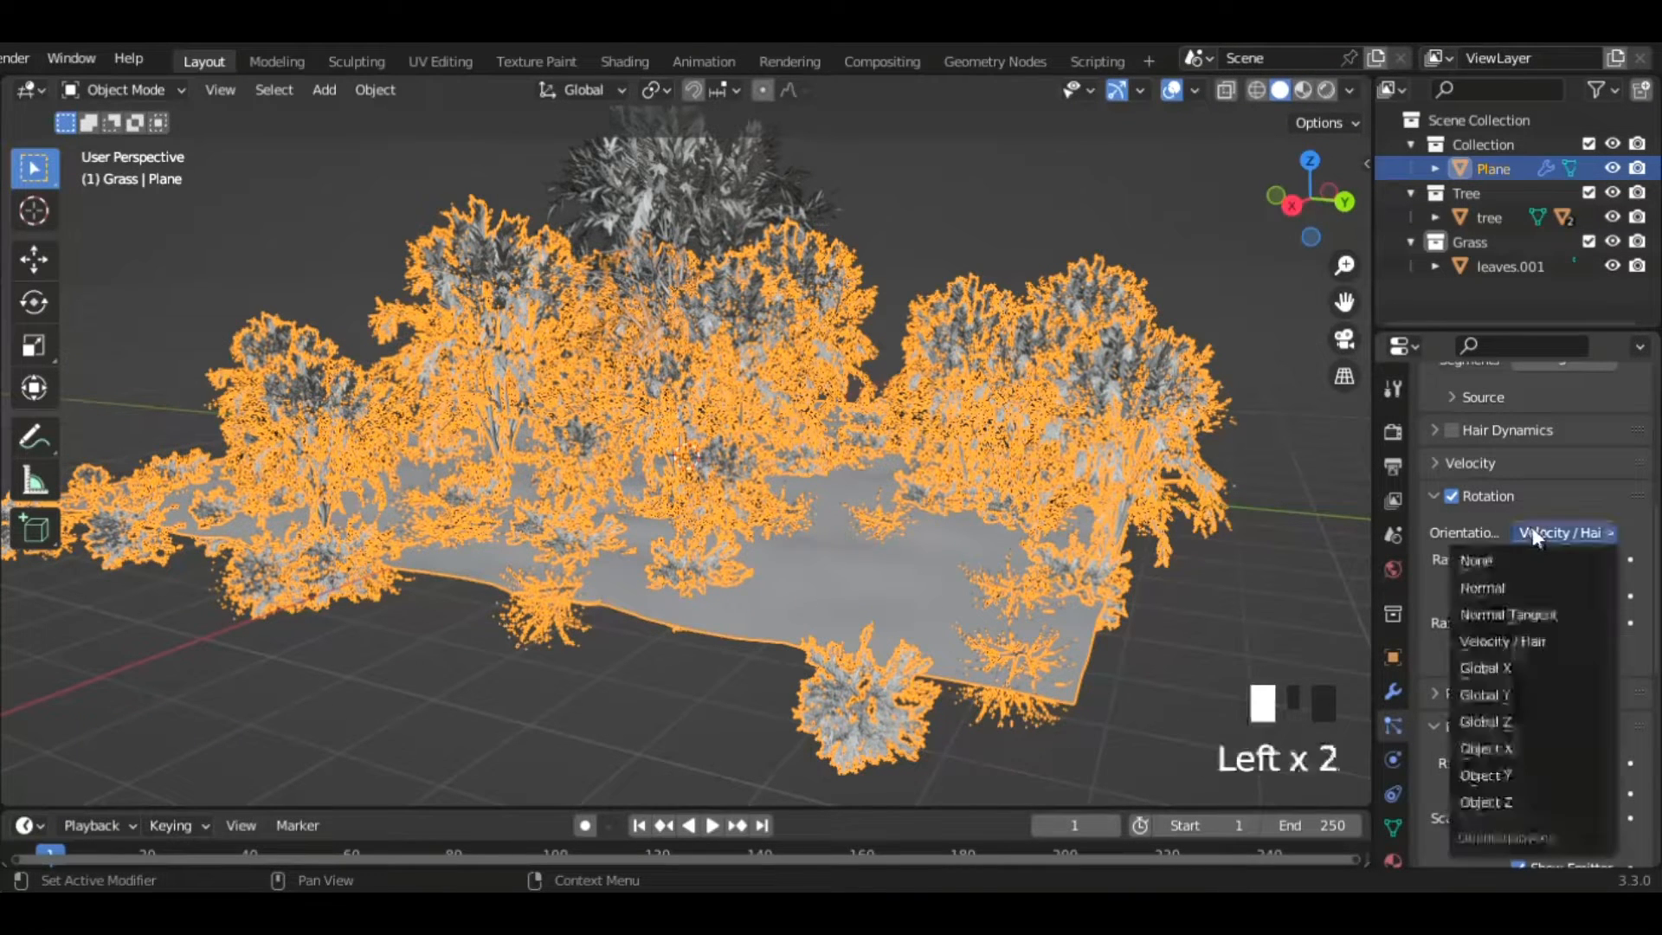
click(1524, 698)
mouse_move(1175, 558)
middle_down()
mouse_move(1198, 560)
mouse_move(1150, 538)
middle_up()
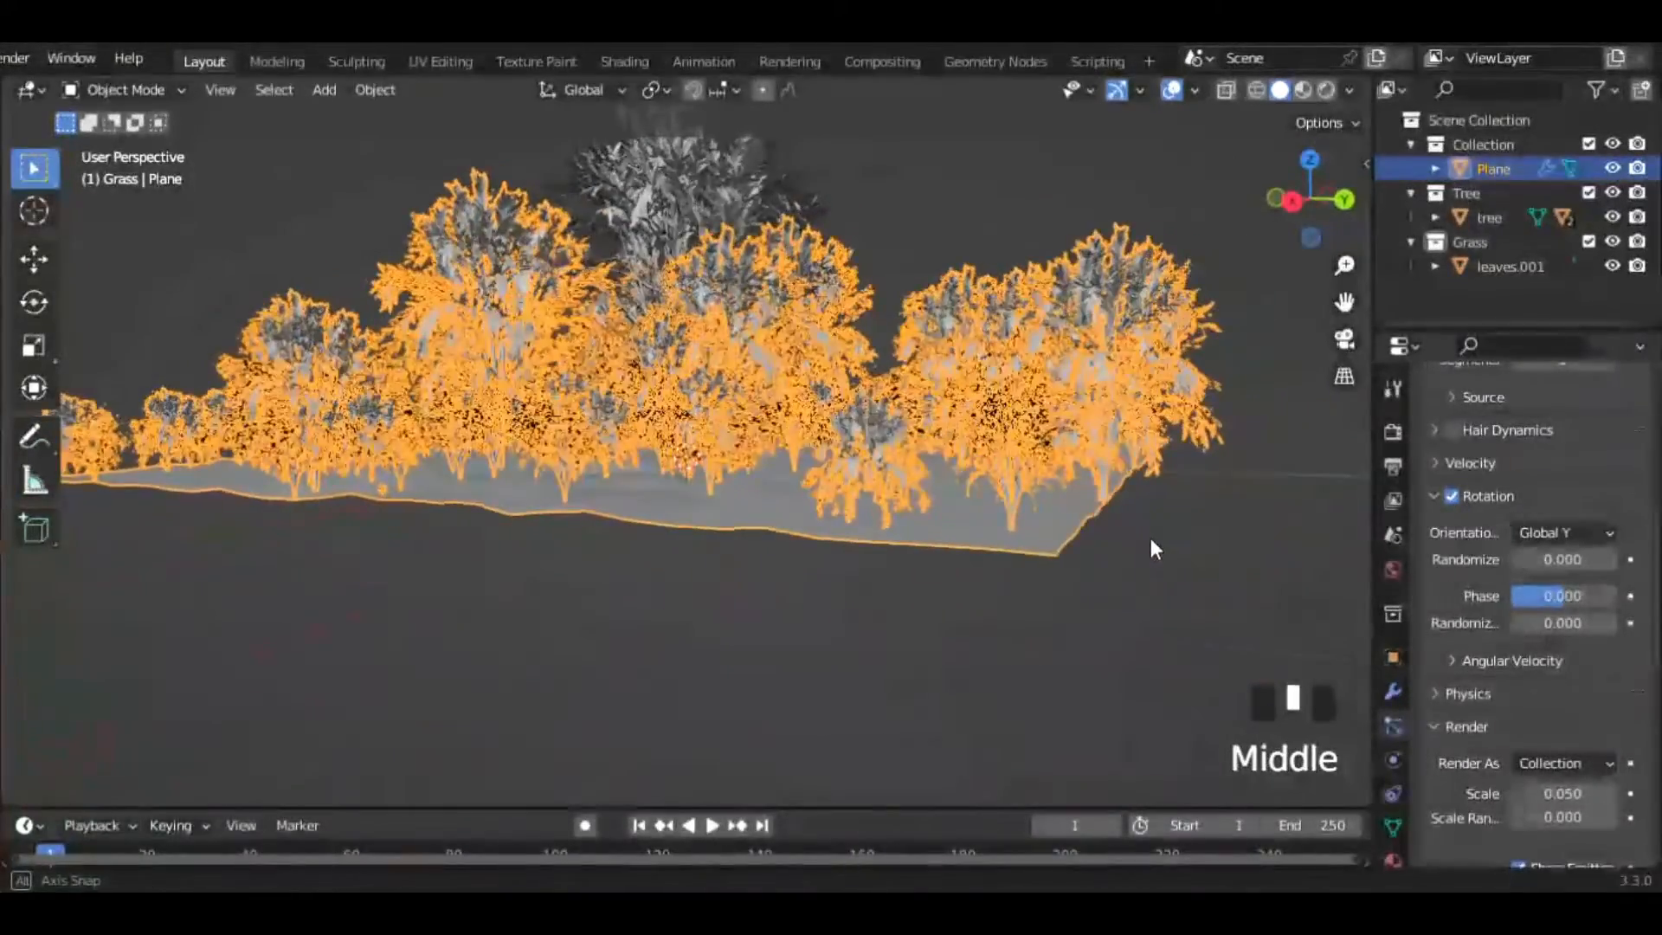
scroll(1084, 595, up, 2)
scroll(1083, 595, down, 1)
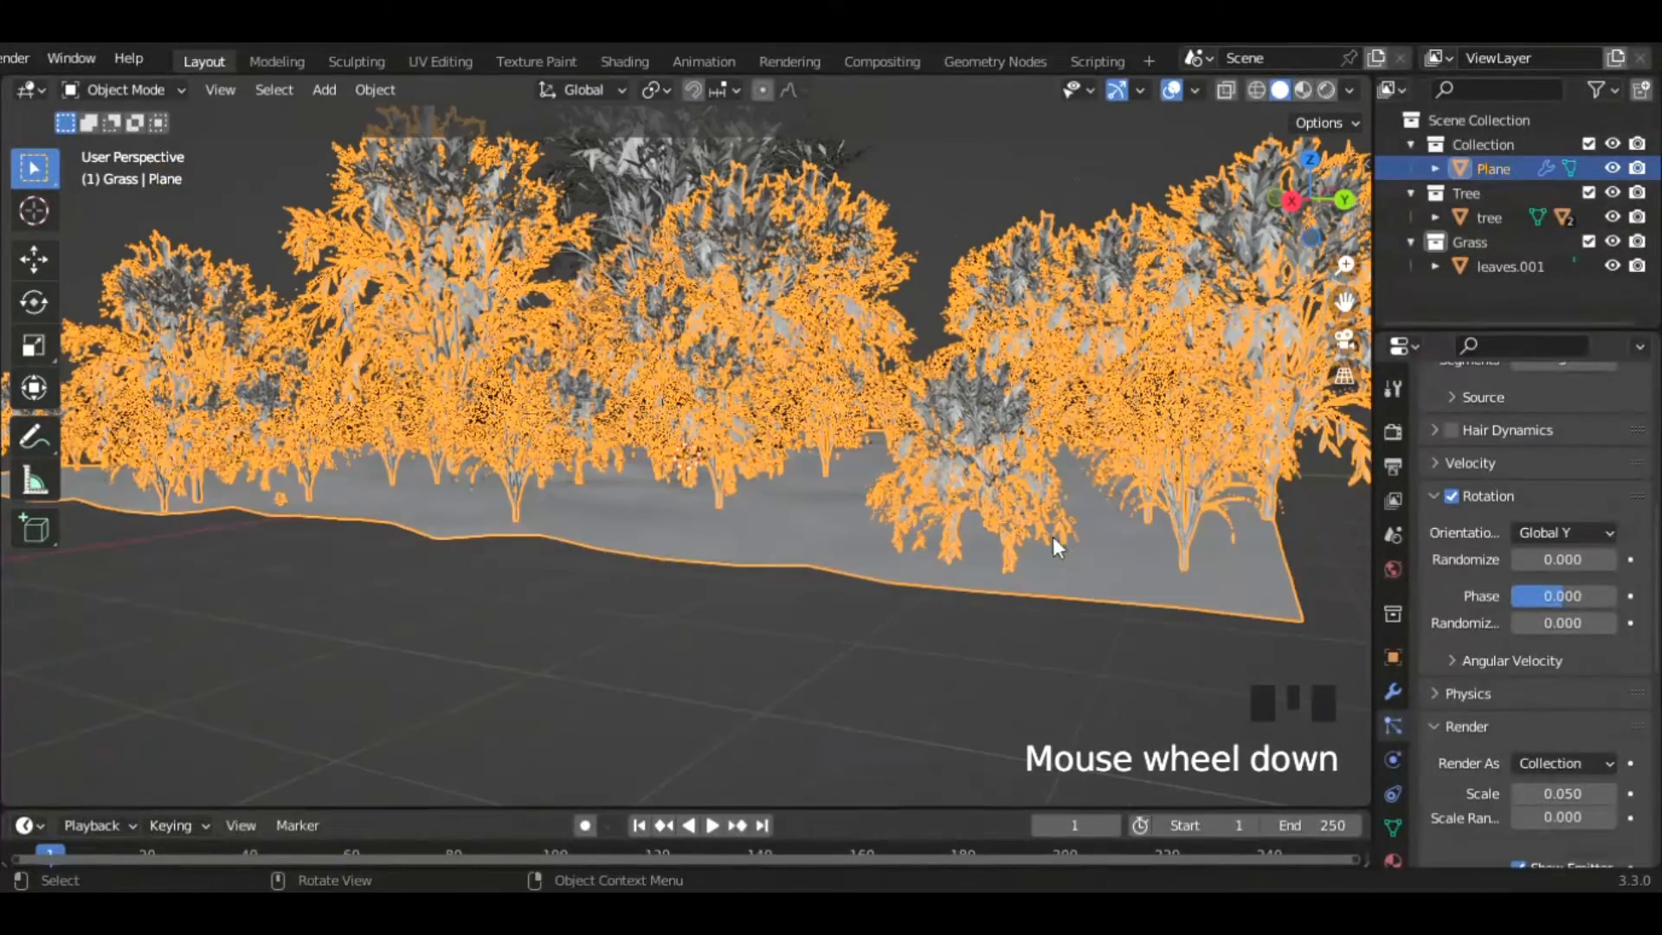
scroll(1494, 746, down, 3)
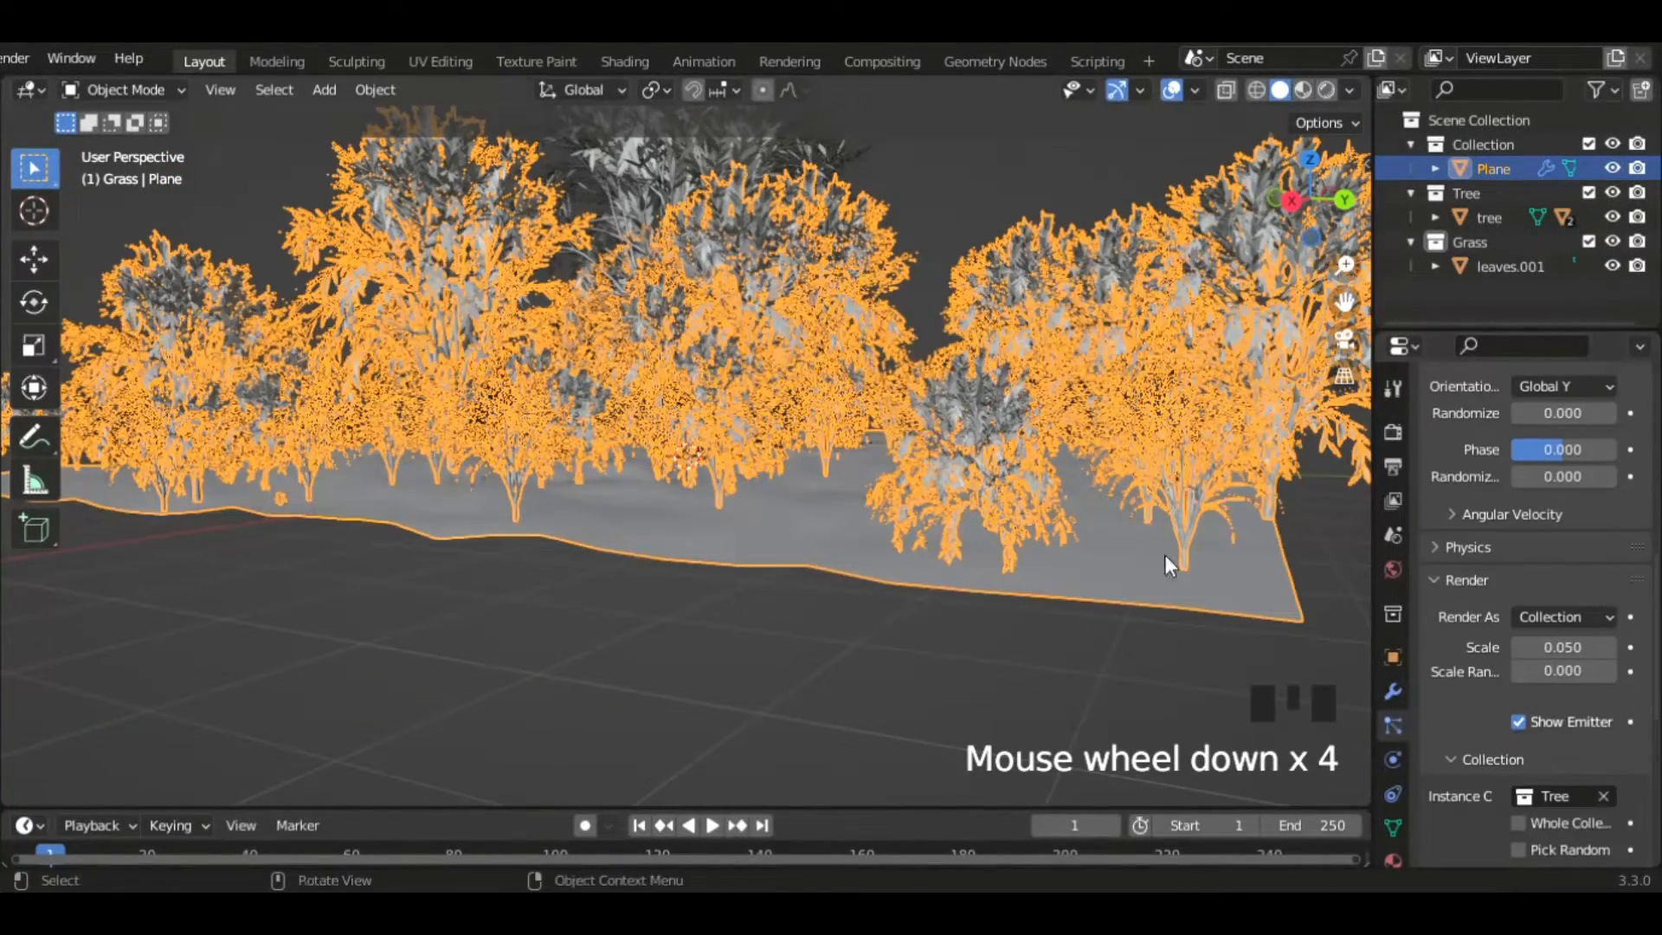
middle_drag(1165, 554, 776, 593)
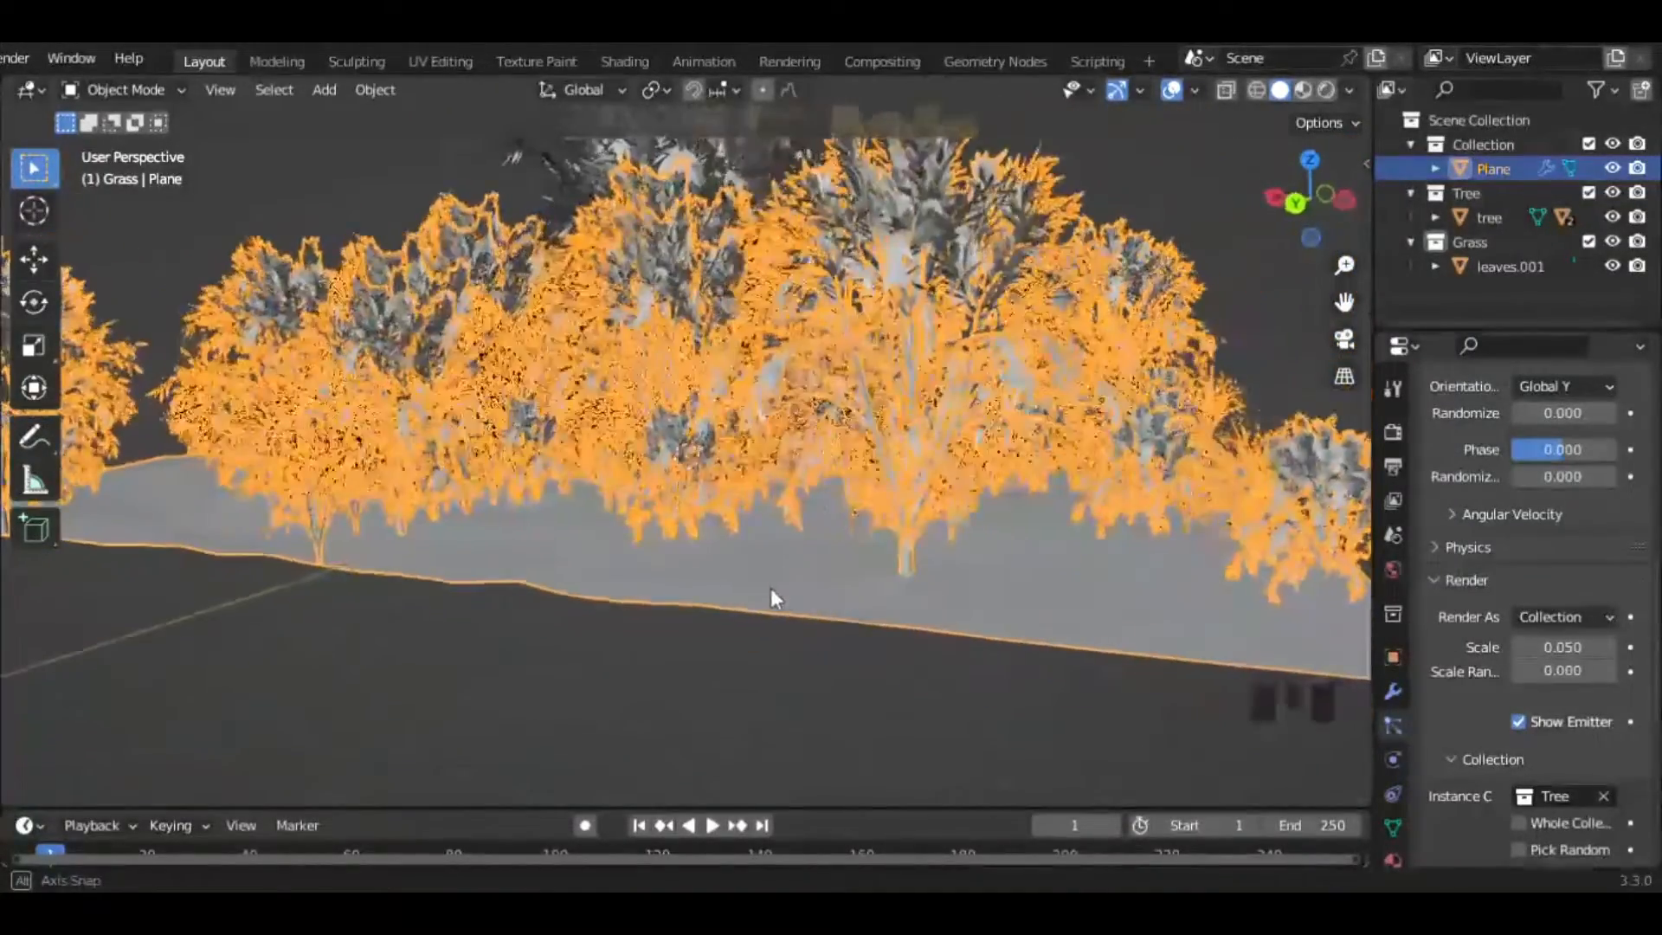
click(677, 459)
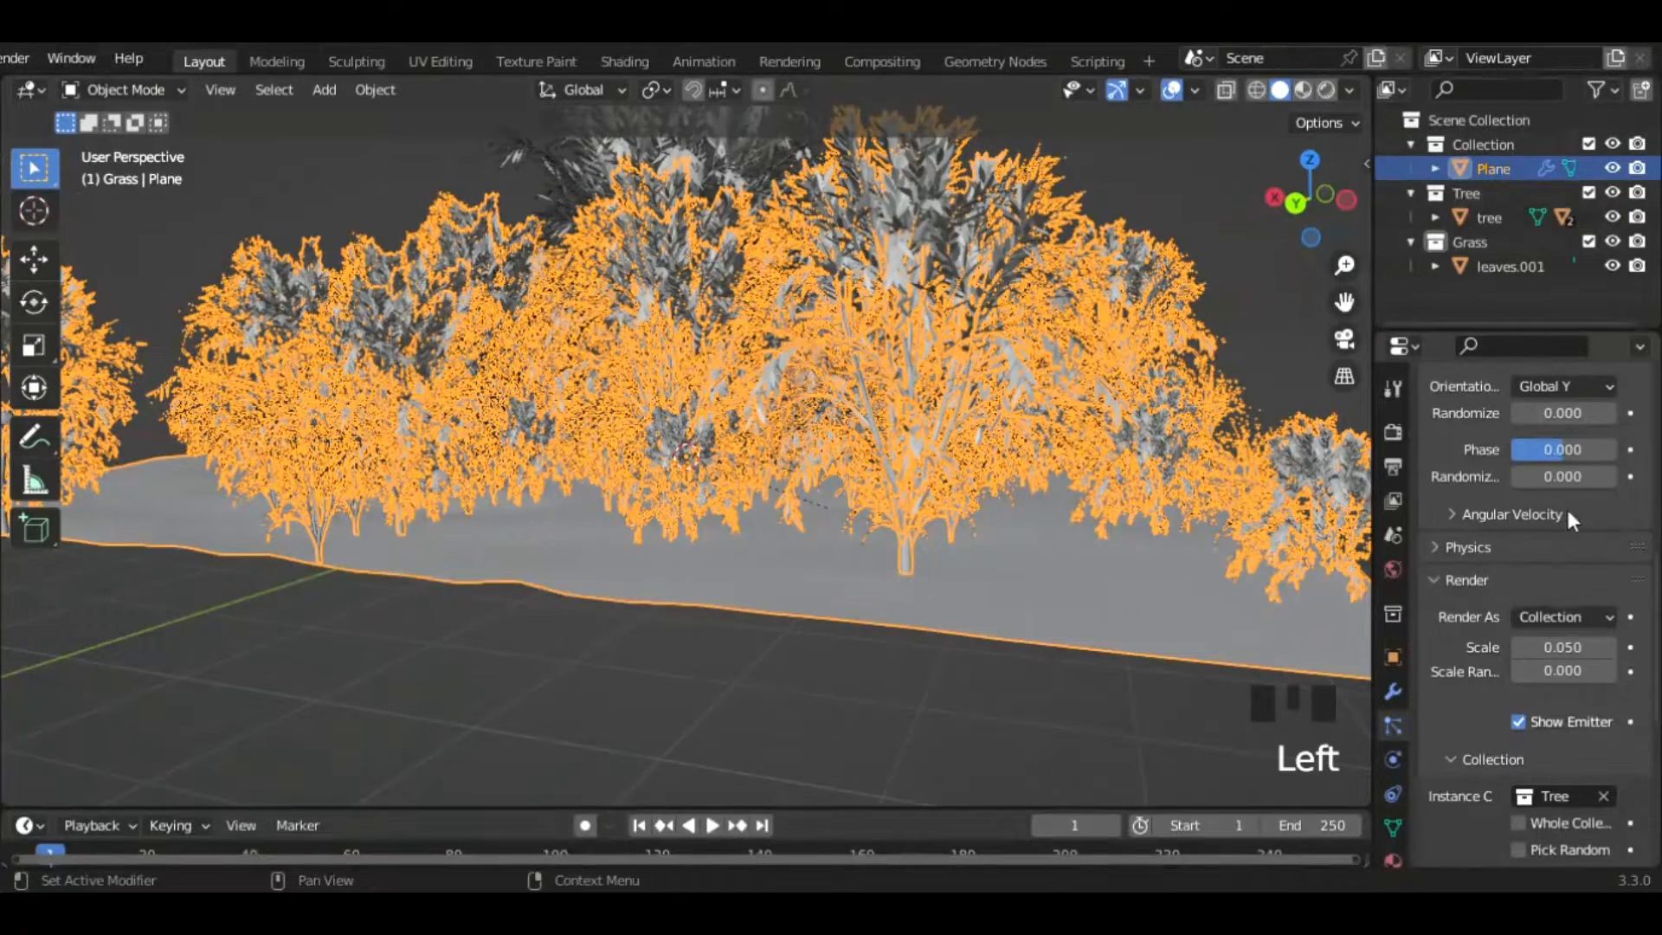
- Move the leaves.001 object about 1.08 m down along Z and scale it to about 0.677
middle_drag(1019, 512, 1029, 506)
click(1490, 267)
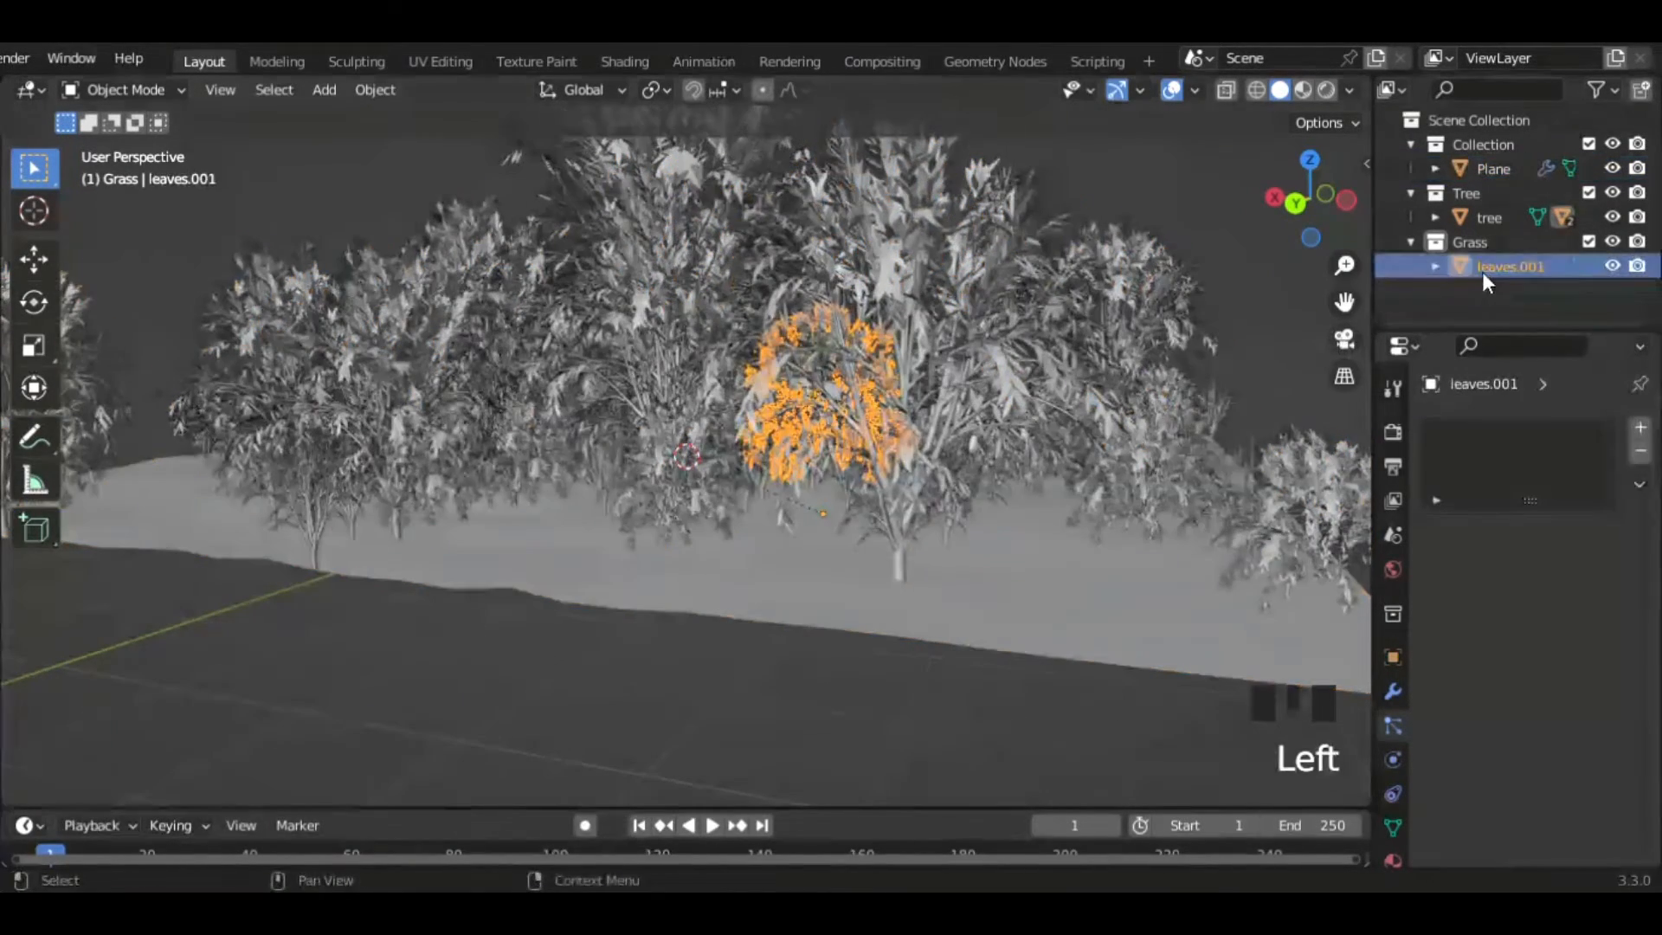
key(g)
key(z)
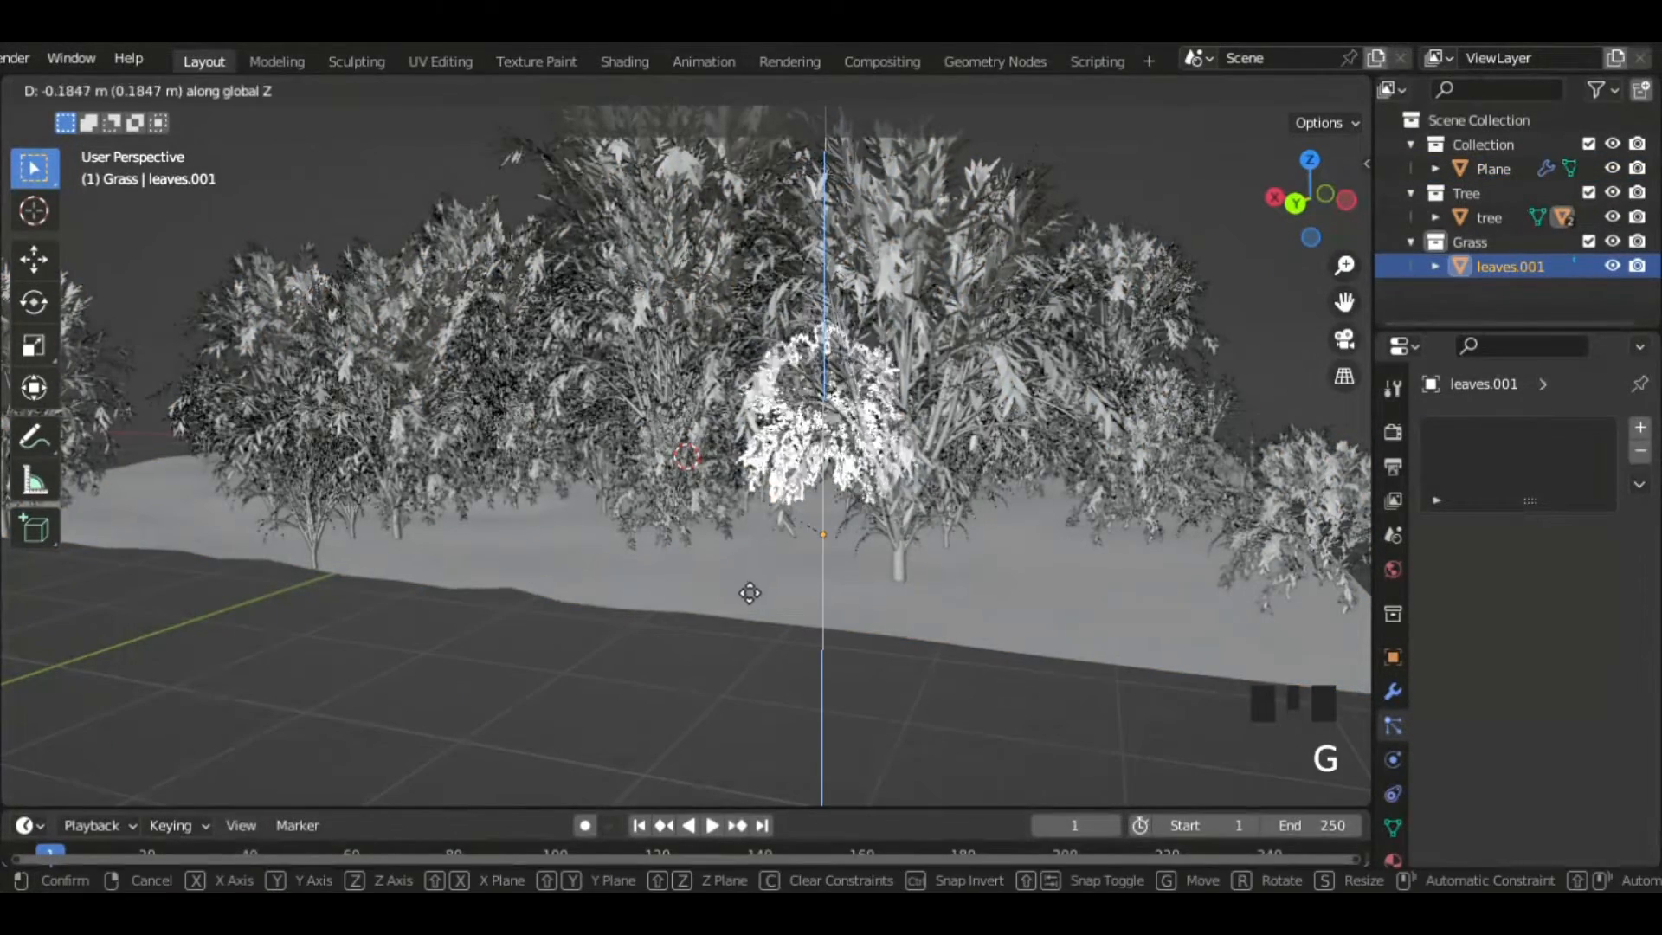
click(741, 690)
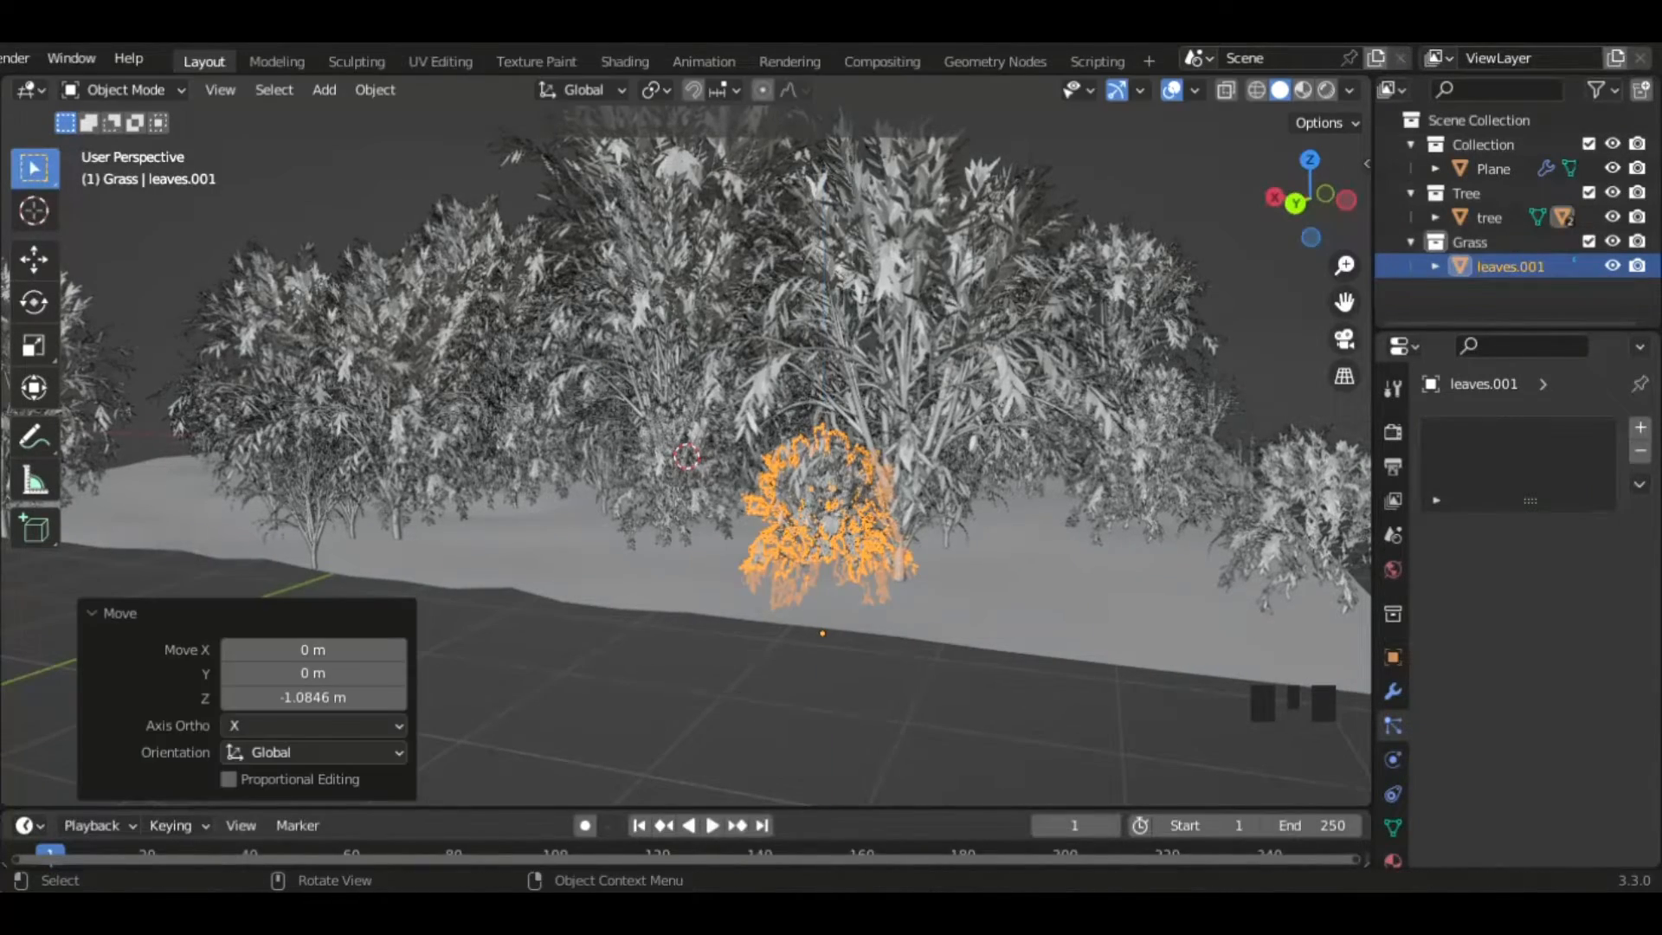
key(s)
click(761, 673)
middle_drag(761, 668, 895, 642)
scroll(925, 636, up, 4)
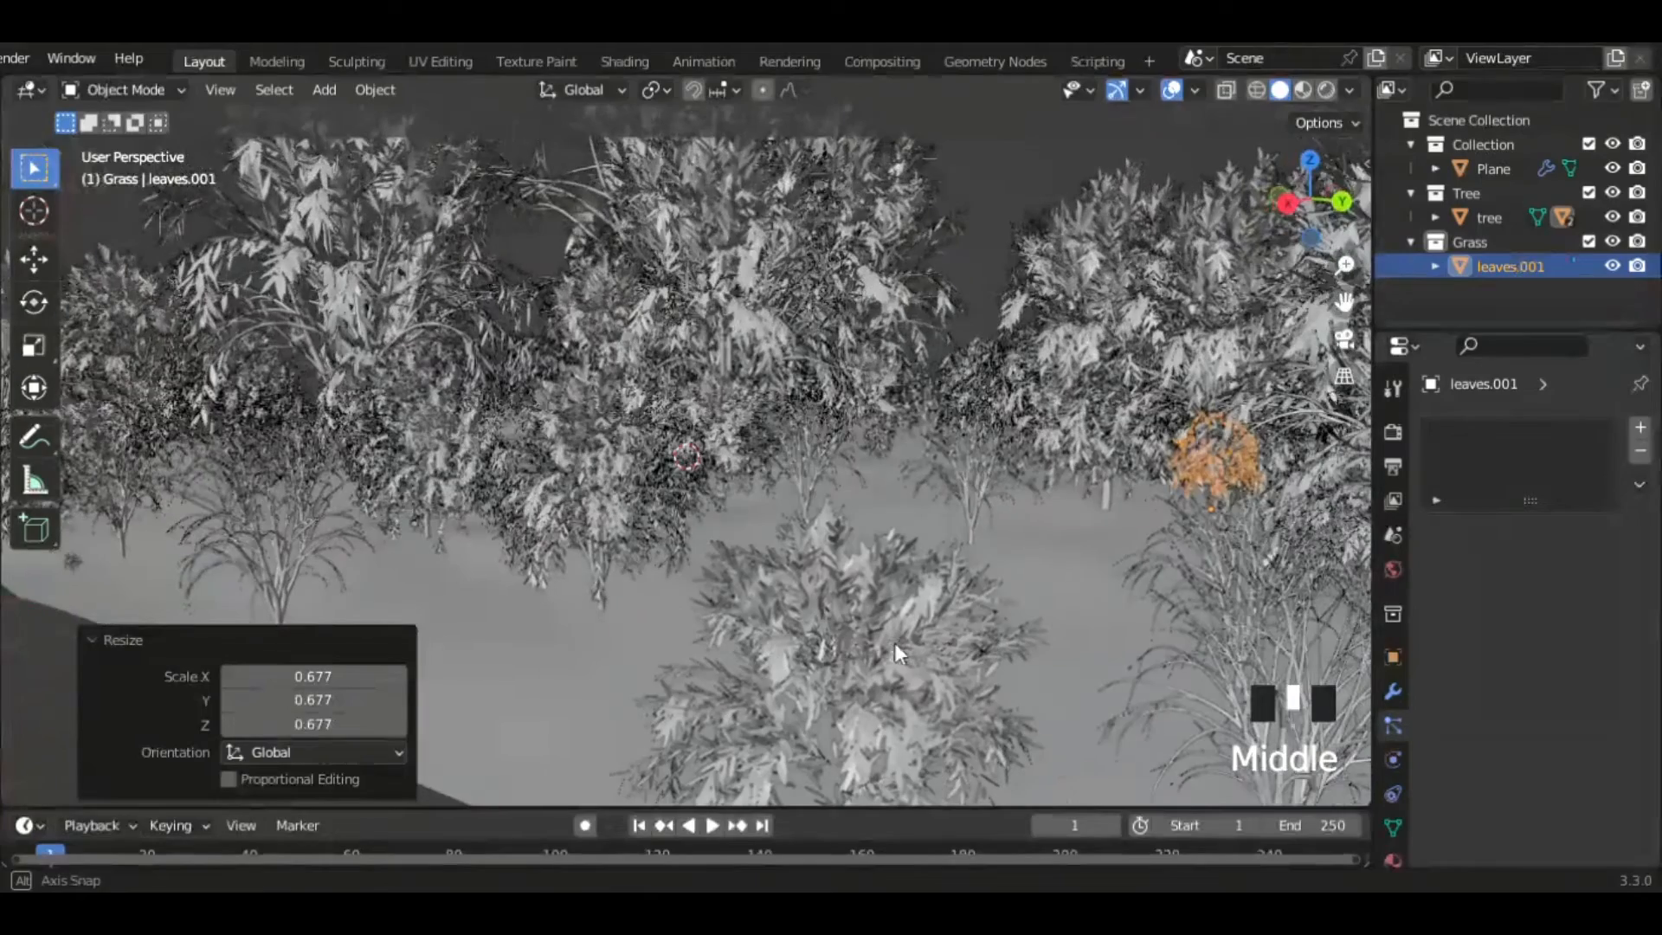
- Select the ground plane's Grass particle system and set its rotation Randomize value to 0.079
click(1435, 266)
click(1439, 267)
scroll(729, 528, down, 3)
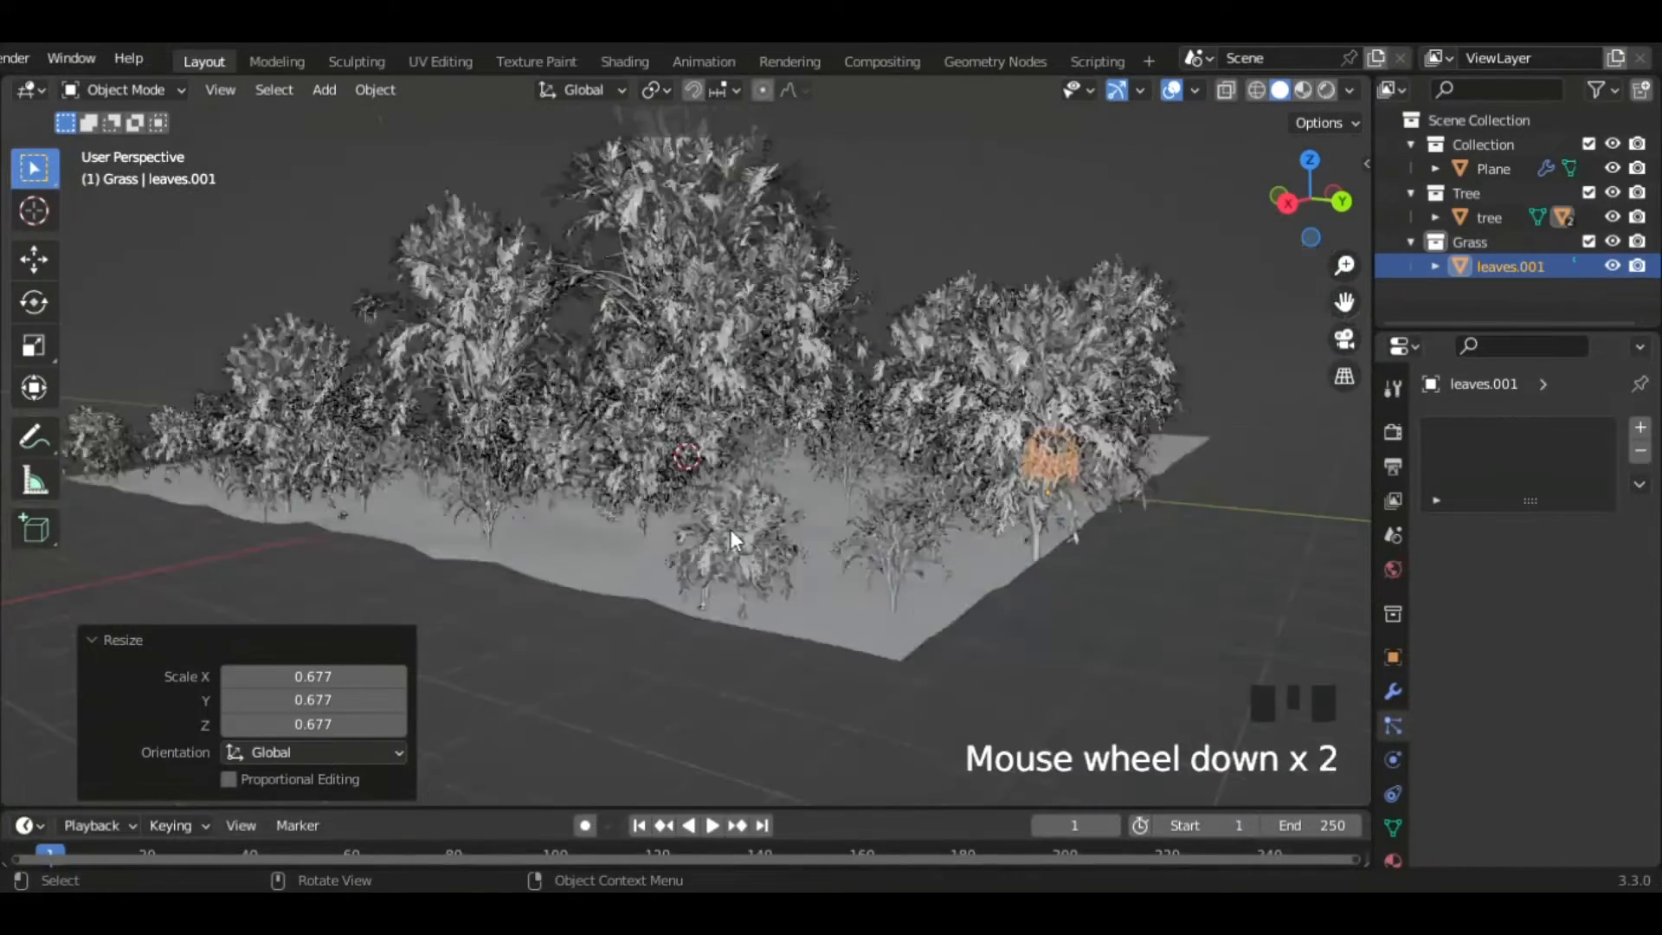
middle_drag(730, 521, 762, 518)
click(765, 518)
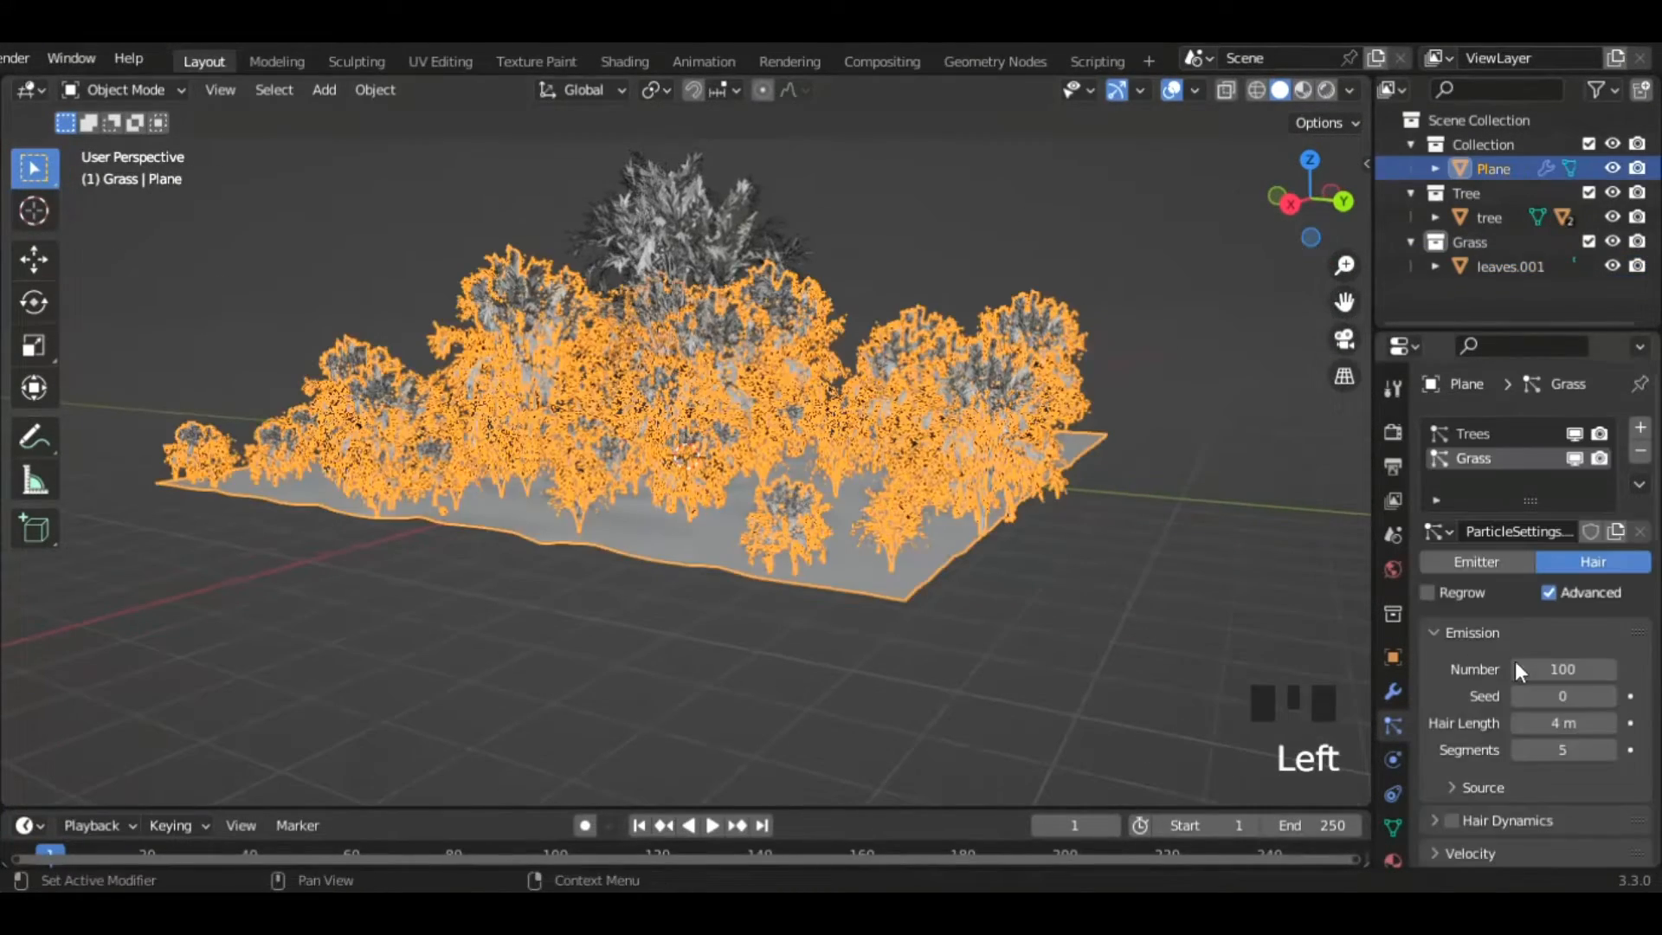
click(1483, 465)
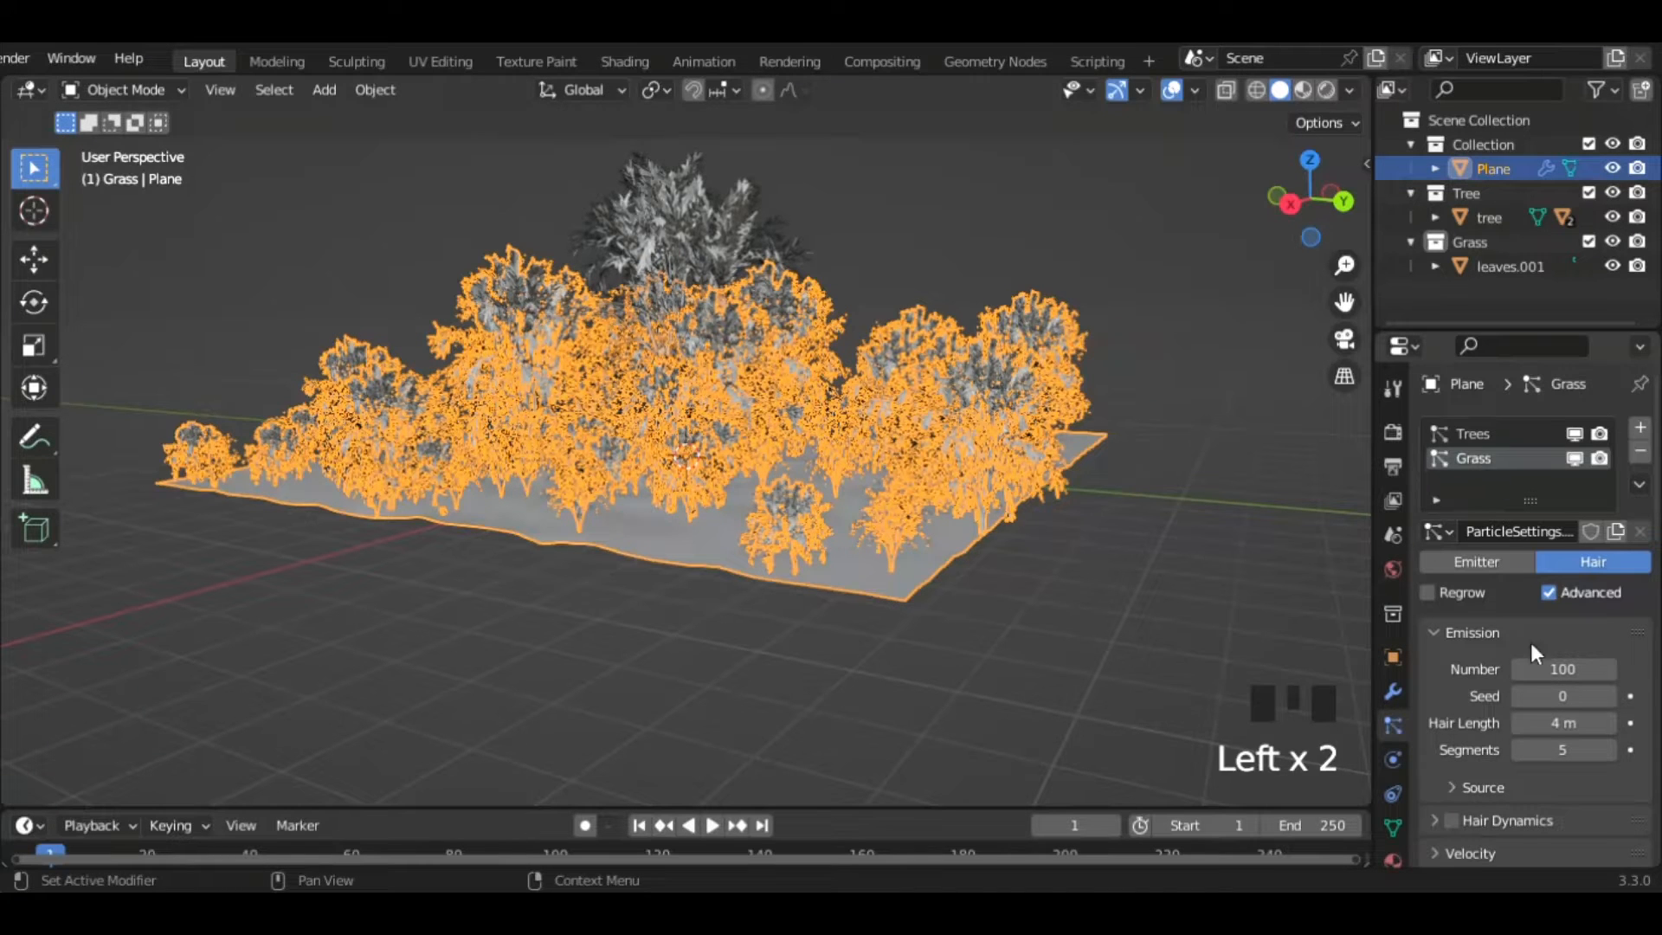
scroll(1504, 734, down, 2)
scroll(1504, 734, down, 3)
scroll(1502, 729, down, 1)
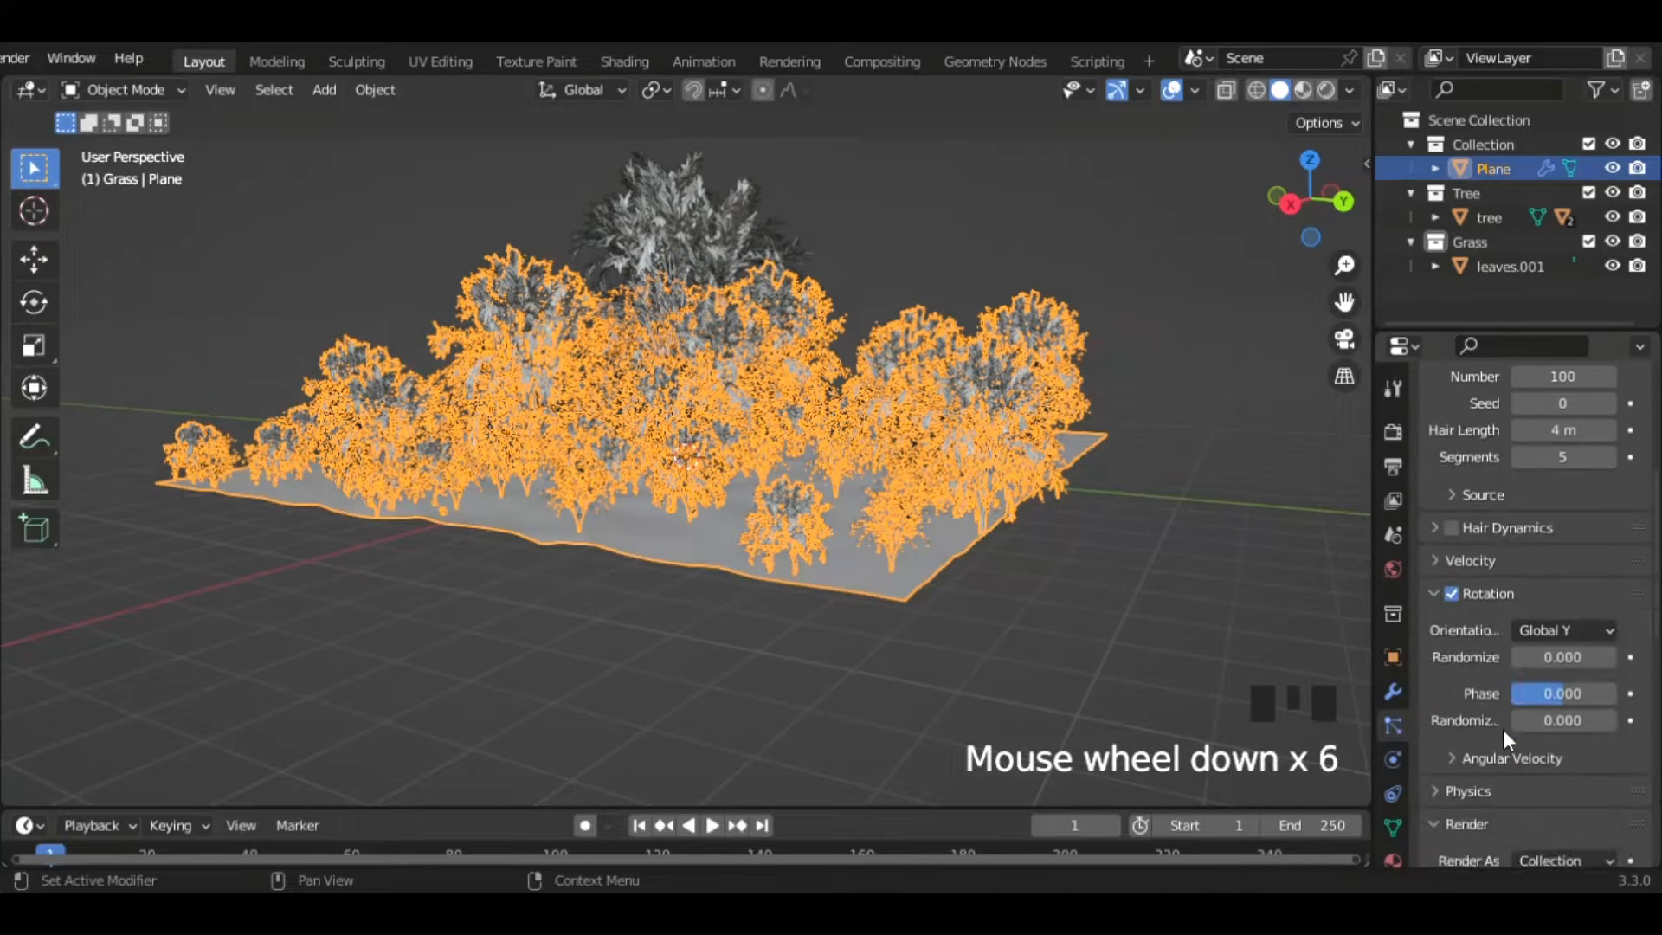
scroll(1506, 718, down, 1)
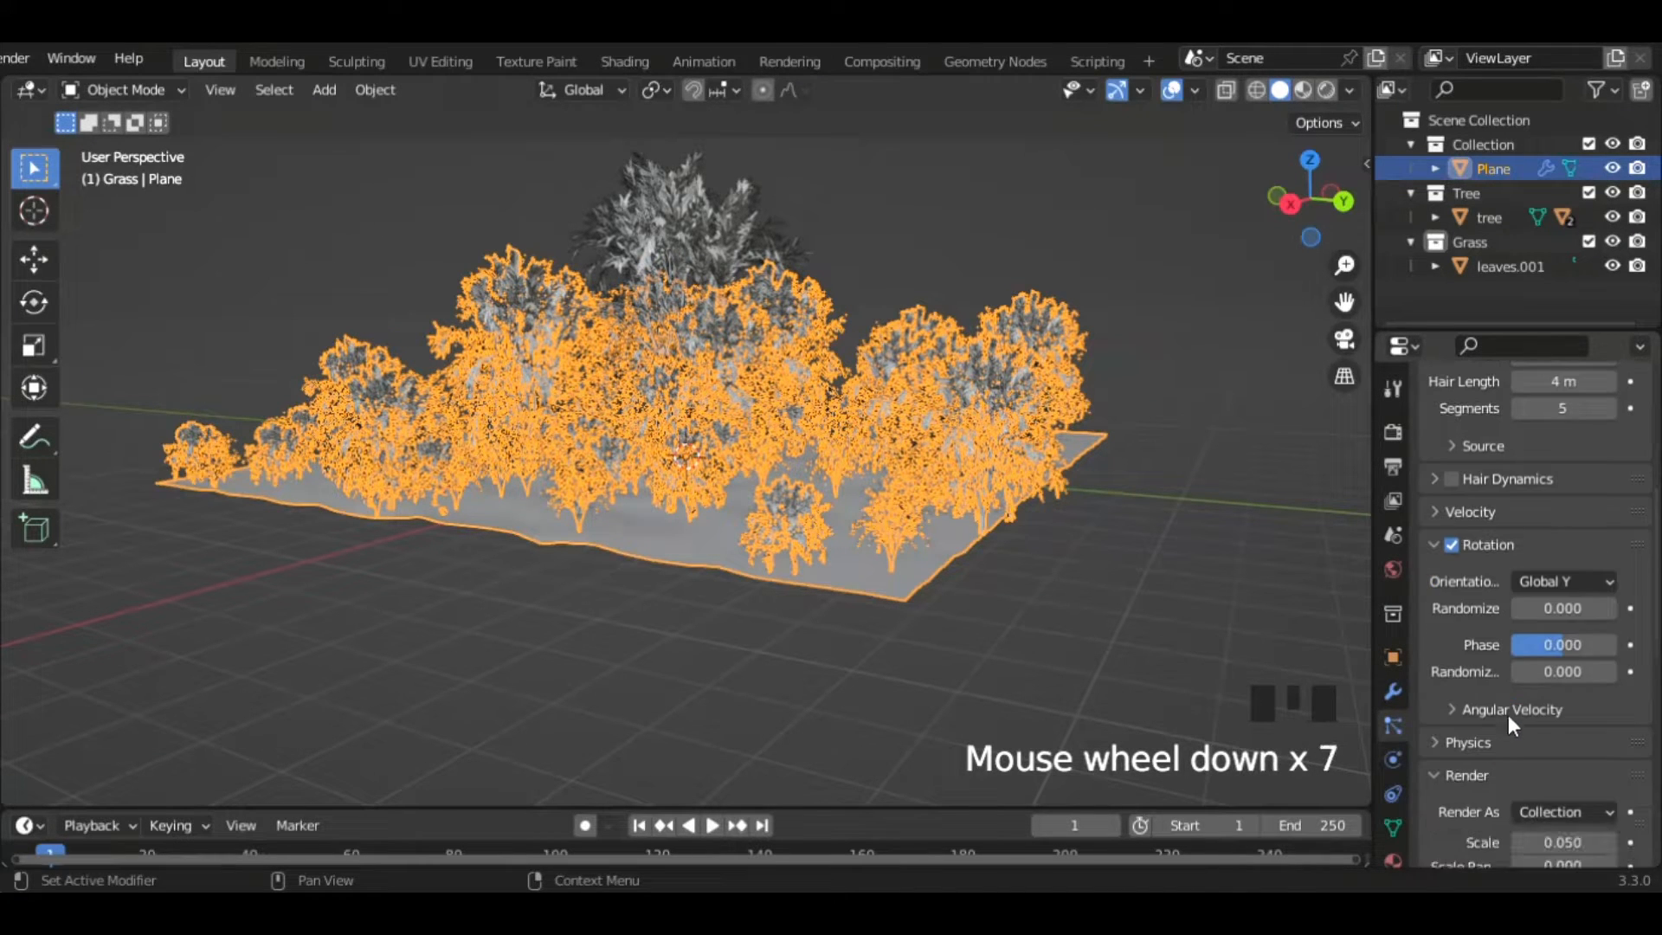
click(1541, 606)
drag(1541, 607, 1536, 647)
- Set the Grass particles' render scale to 0.030 and deselect the plane
scroll(1529, 731, down, 4)
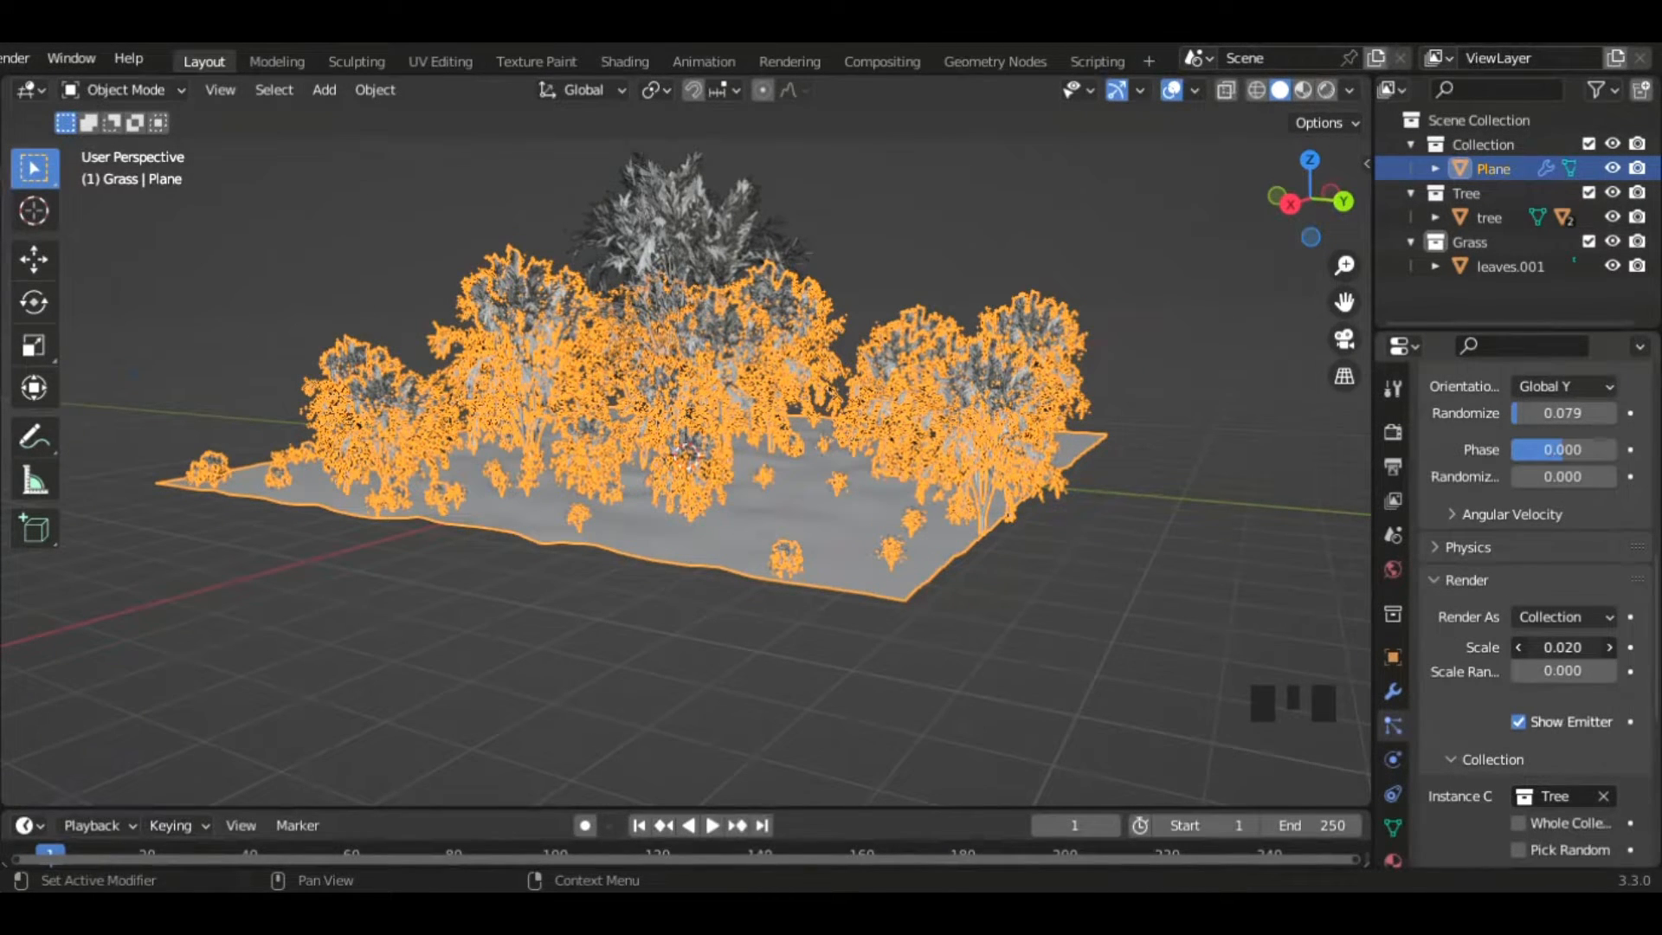
drag(1536, 647, 1545, 646)
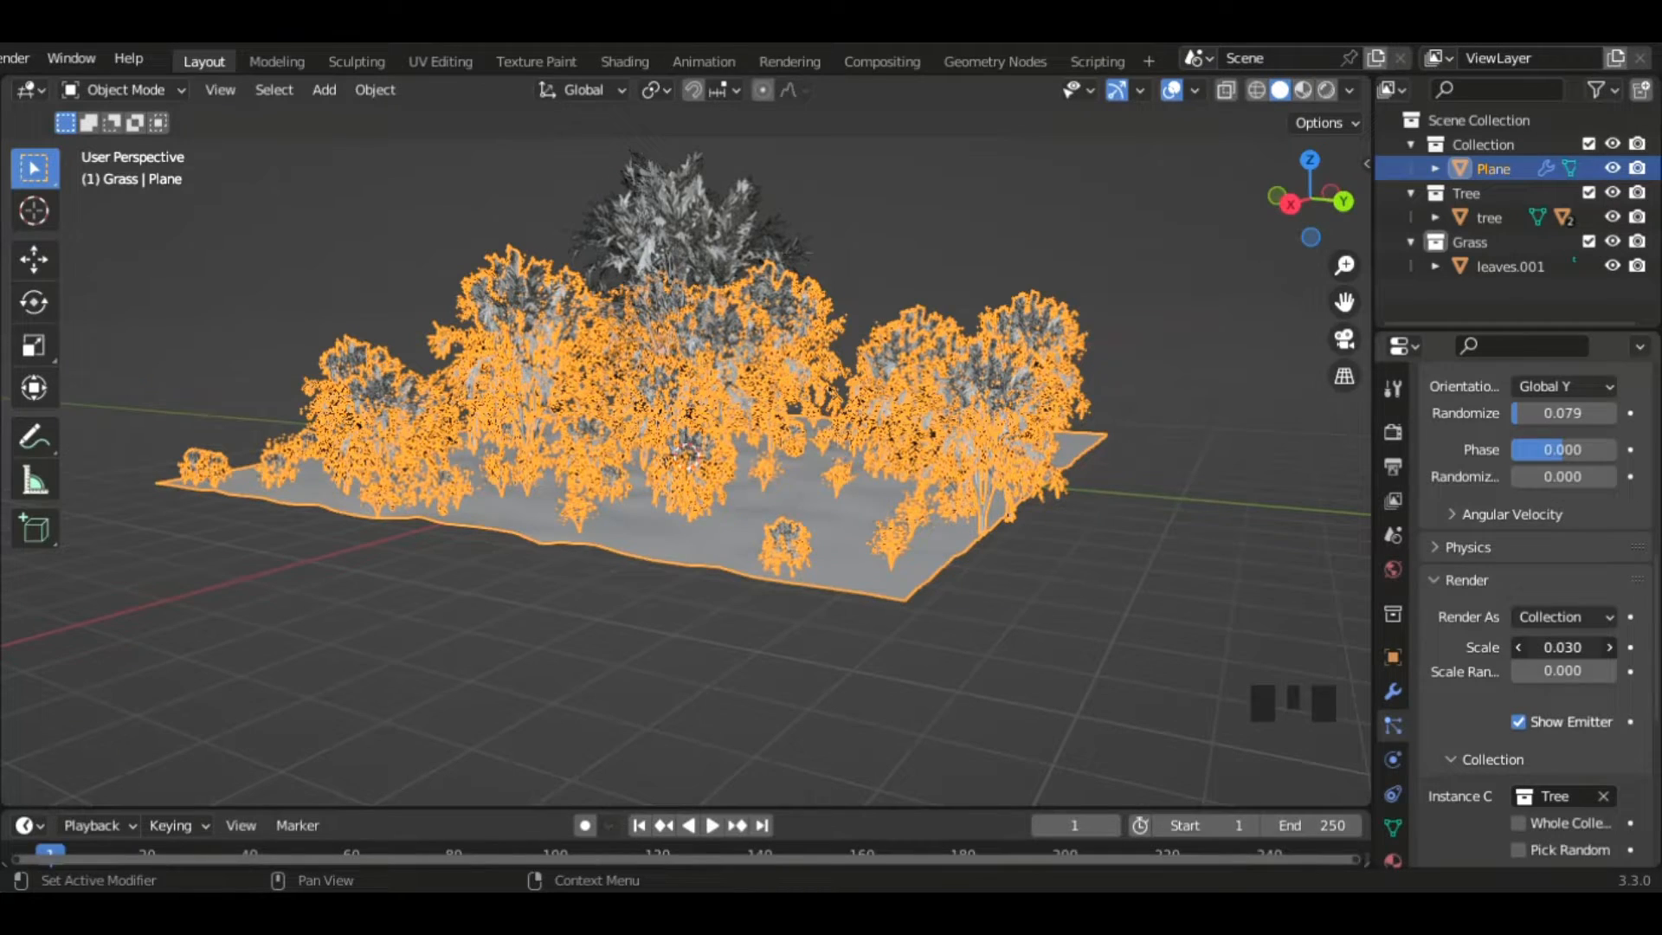
scroll(986, 729, up, 2)
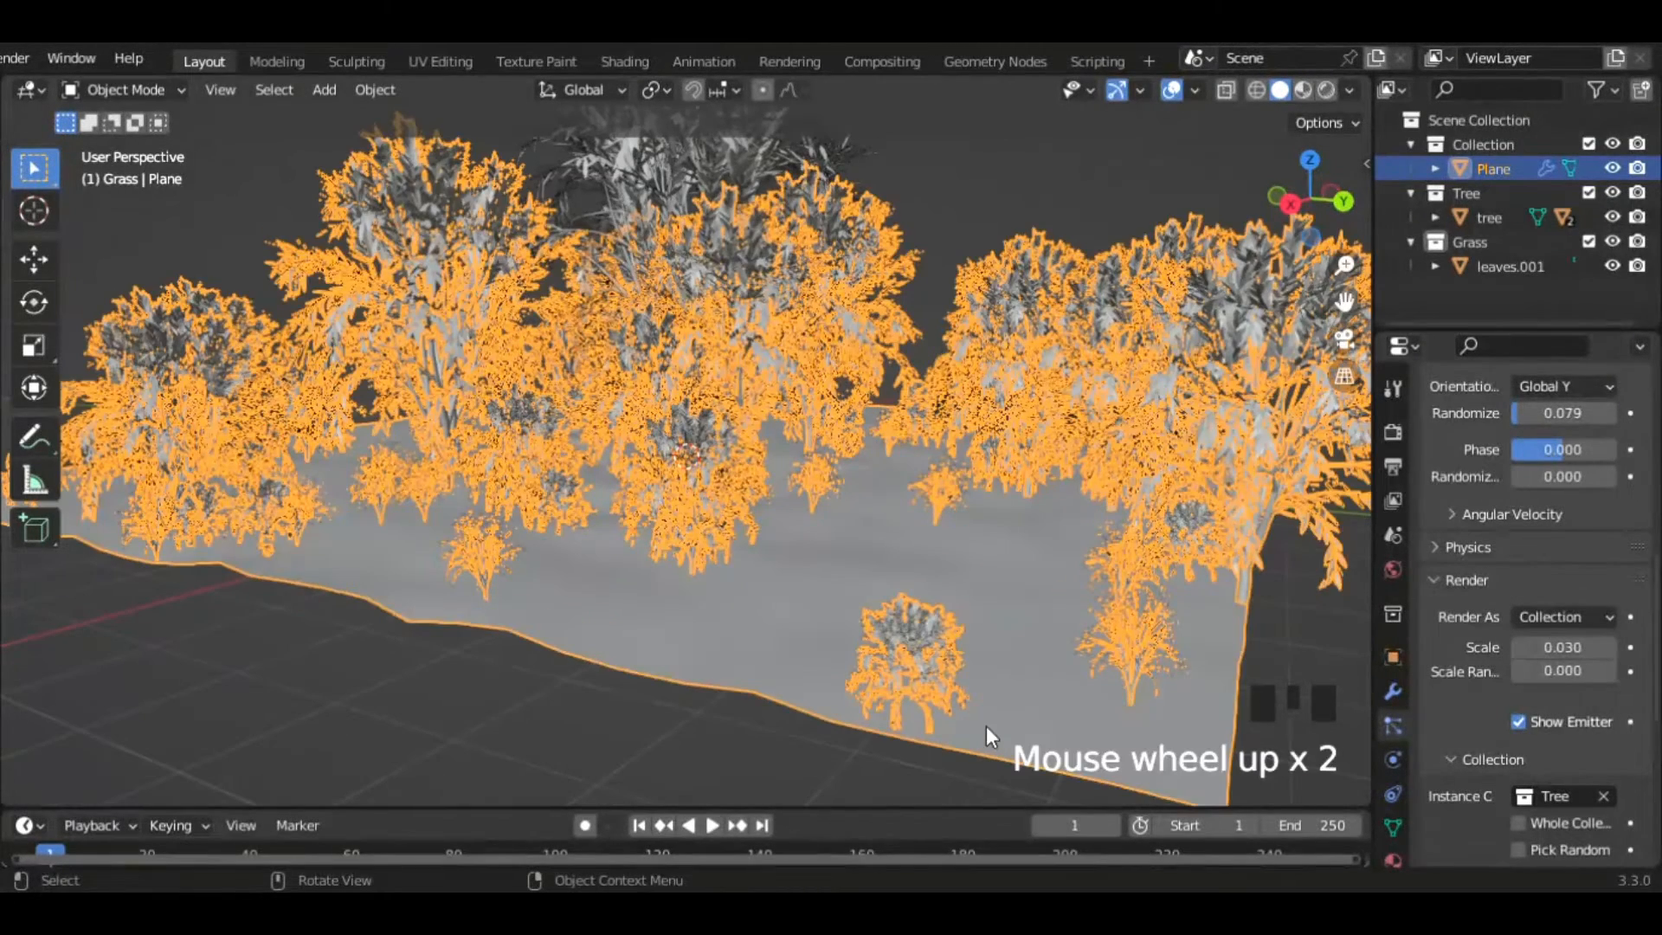
click(841, 756)
middle_drag(815, 751, 1030, 761)
- Set the emission number of the Grass particle system to 200
scroll(1544, 533, up, 1)
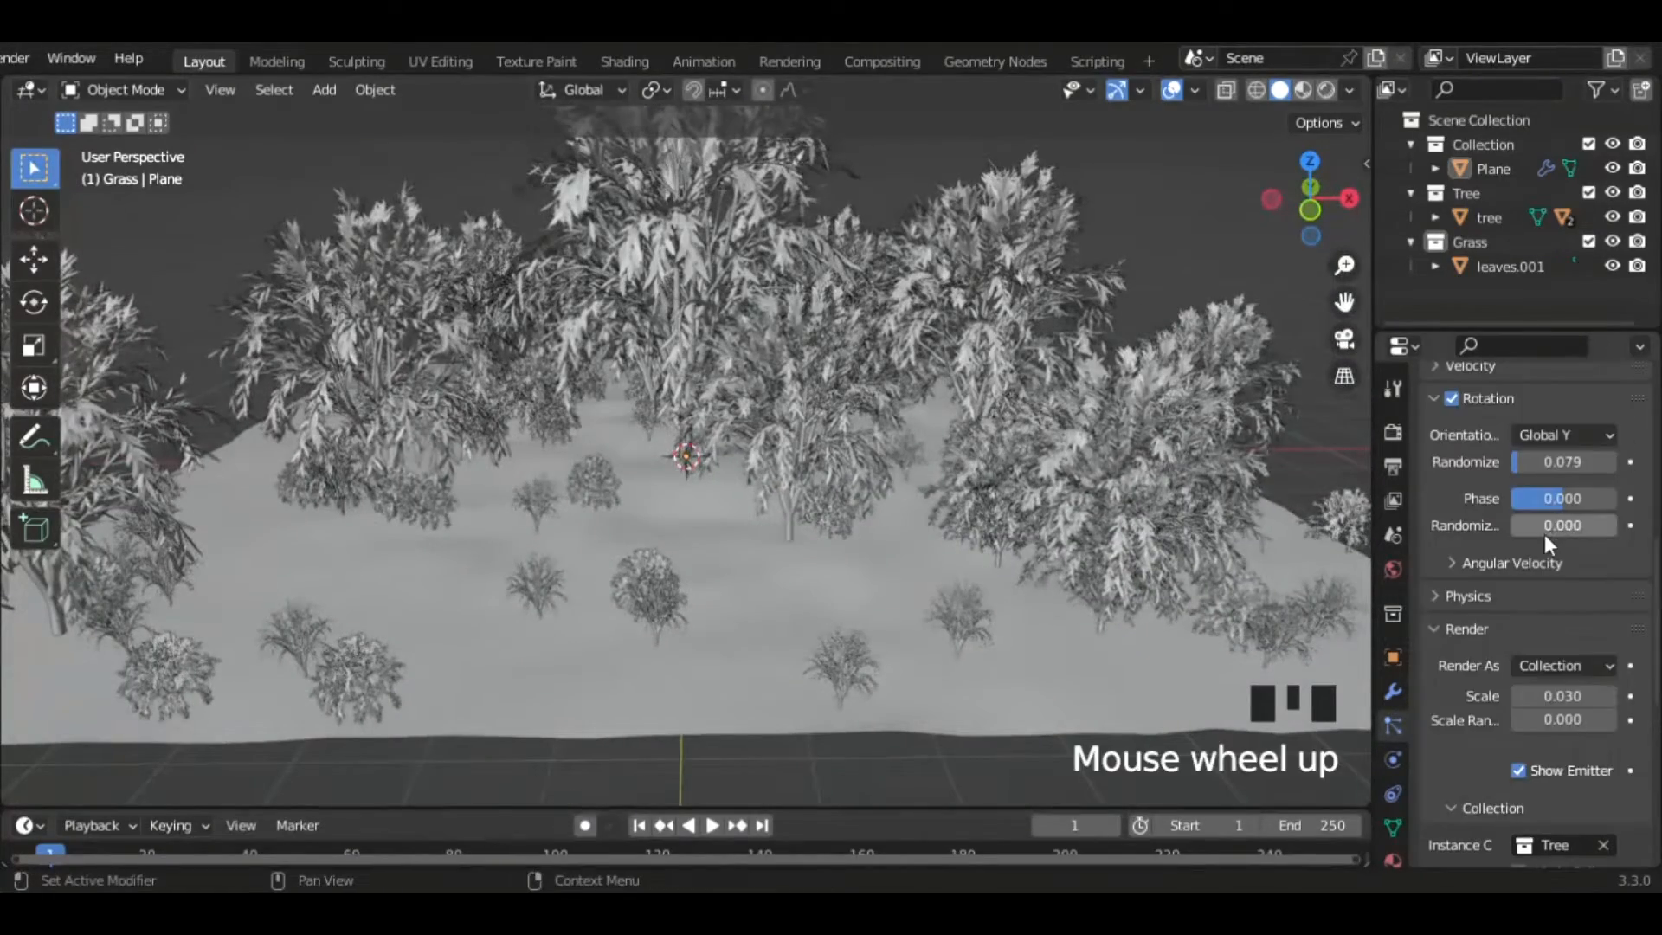
scroll(1529, 548, up, 13)
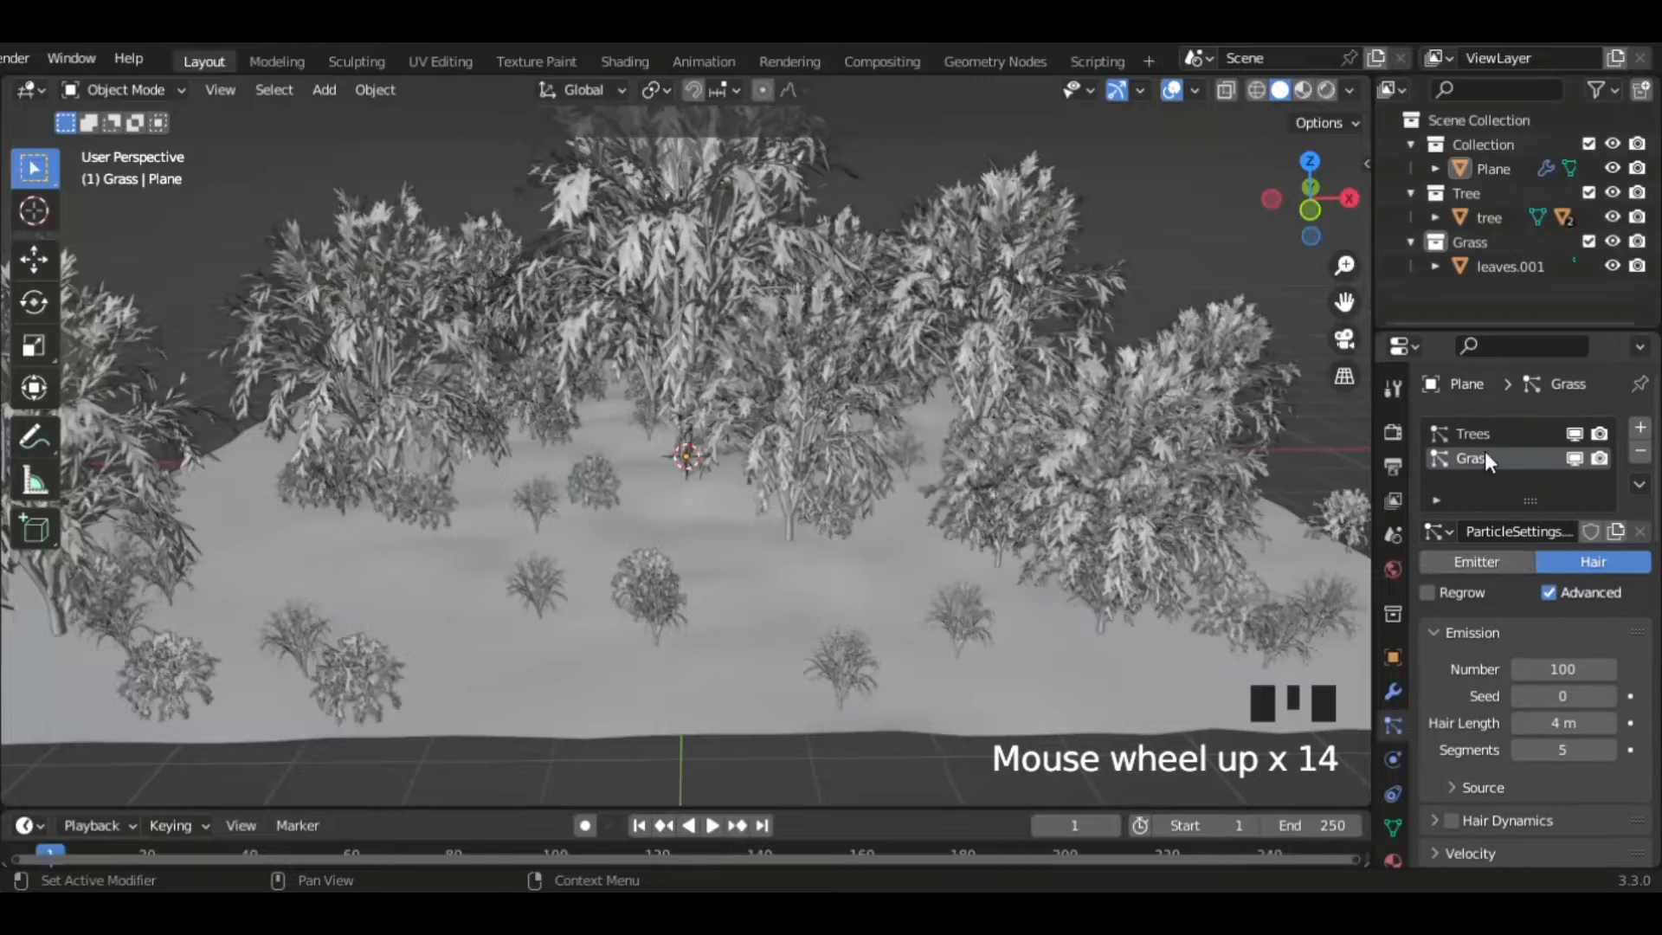
click(1568, 670)
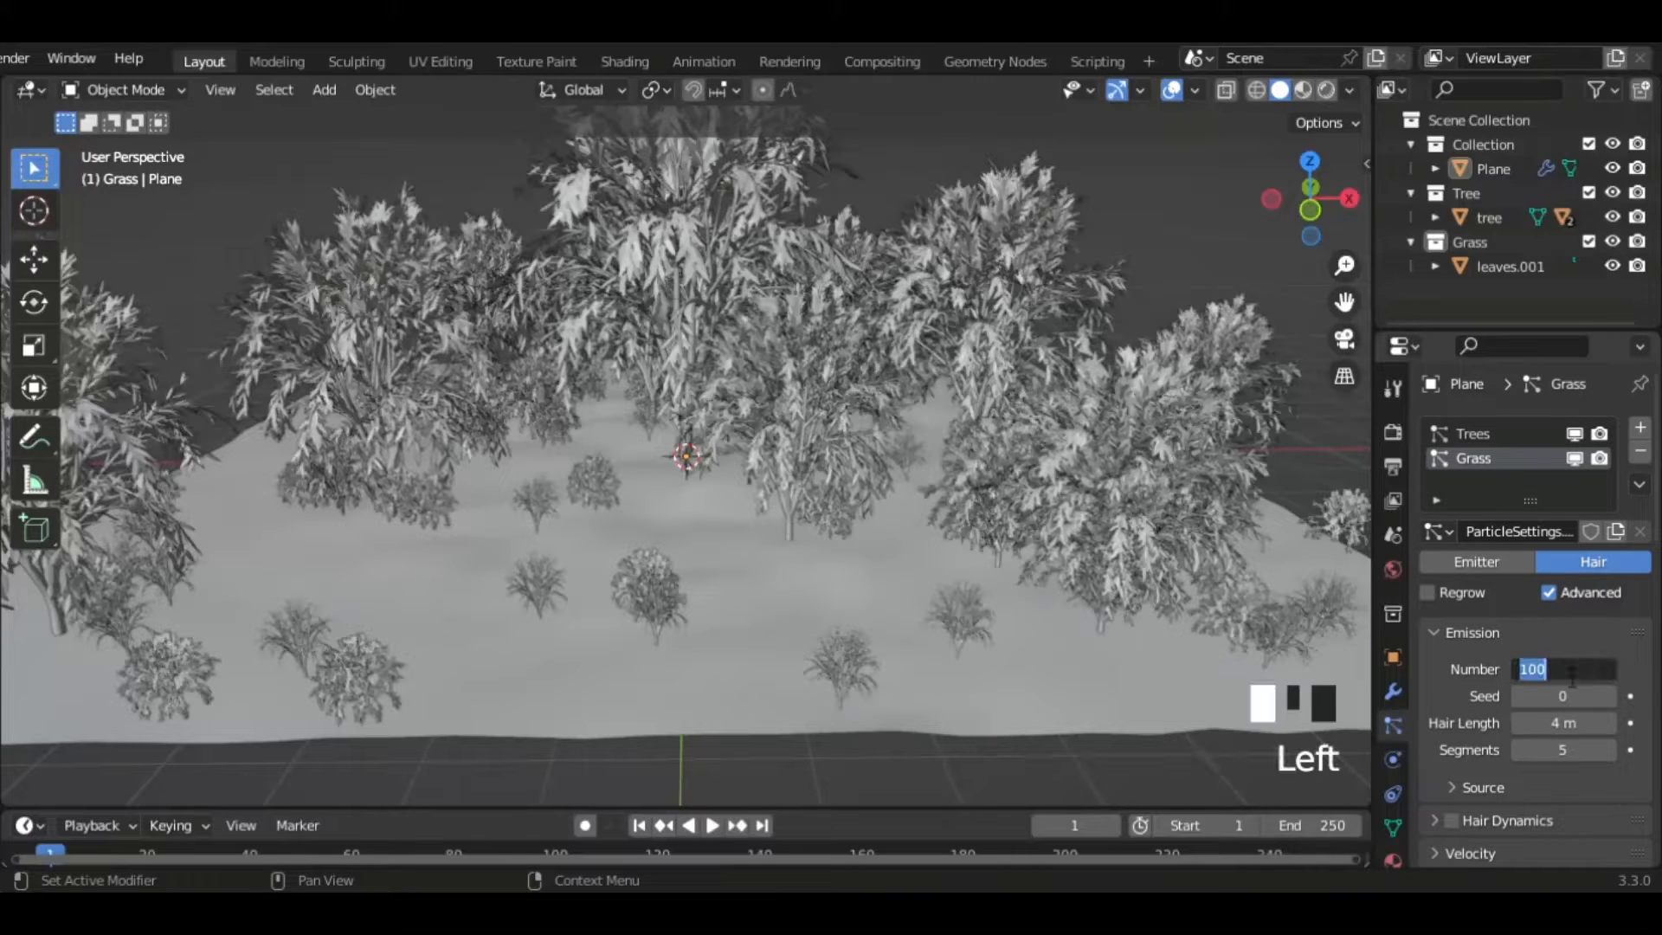
text(200)
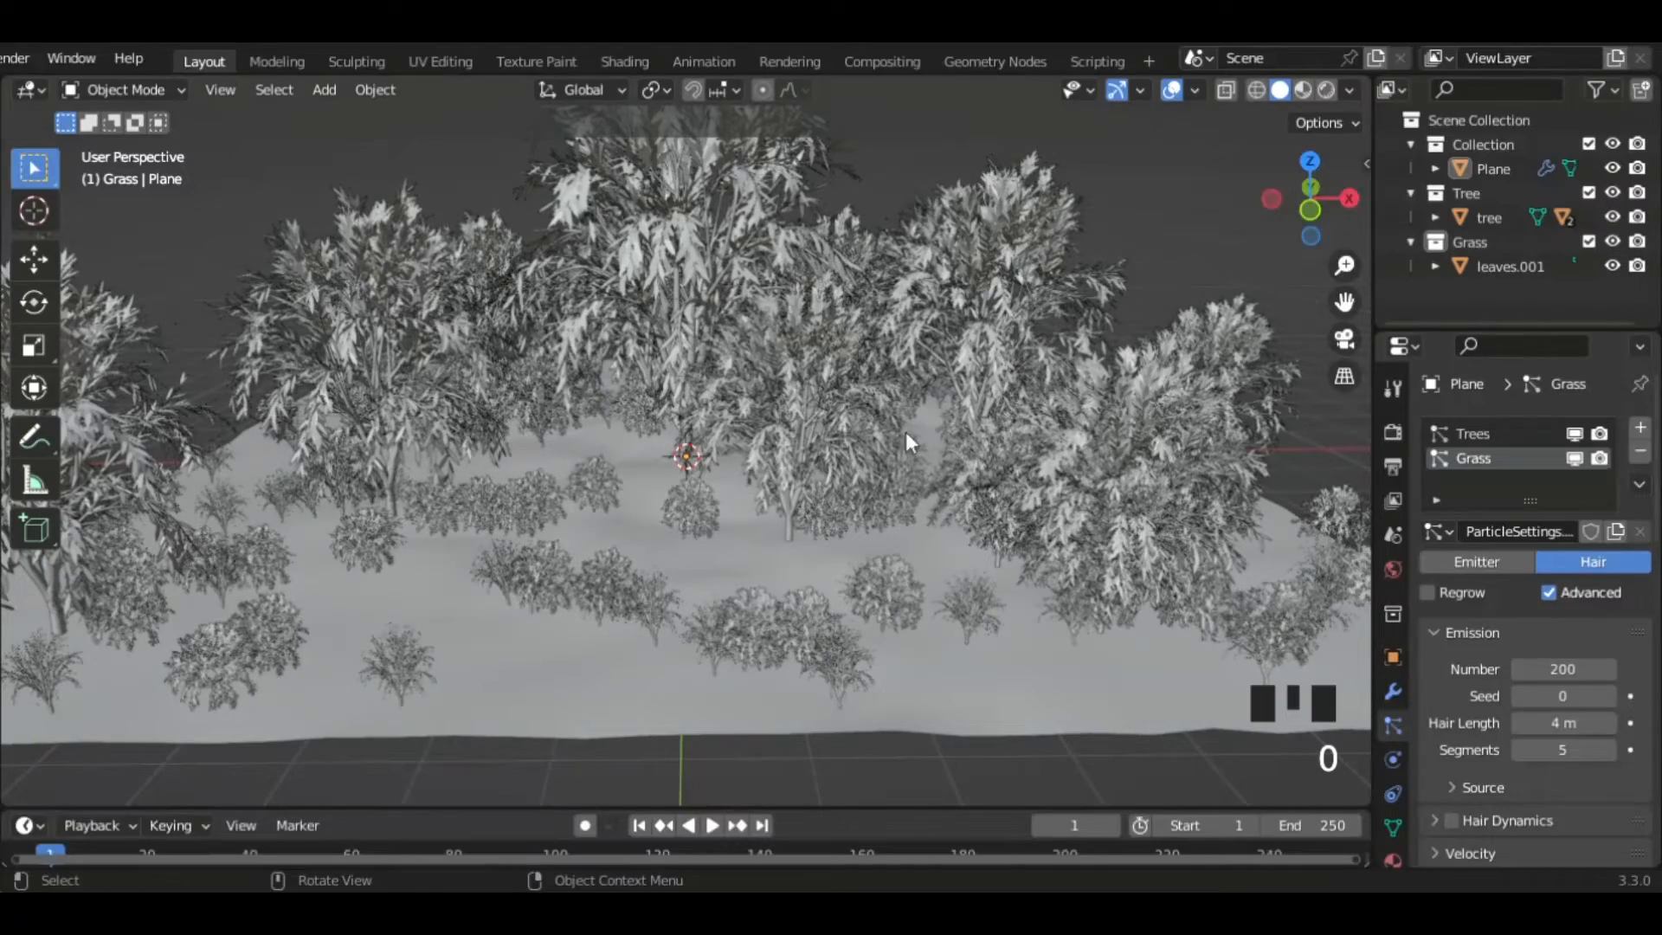
middle_drag(906, 434, 854, 449)
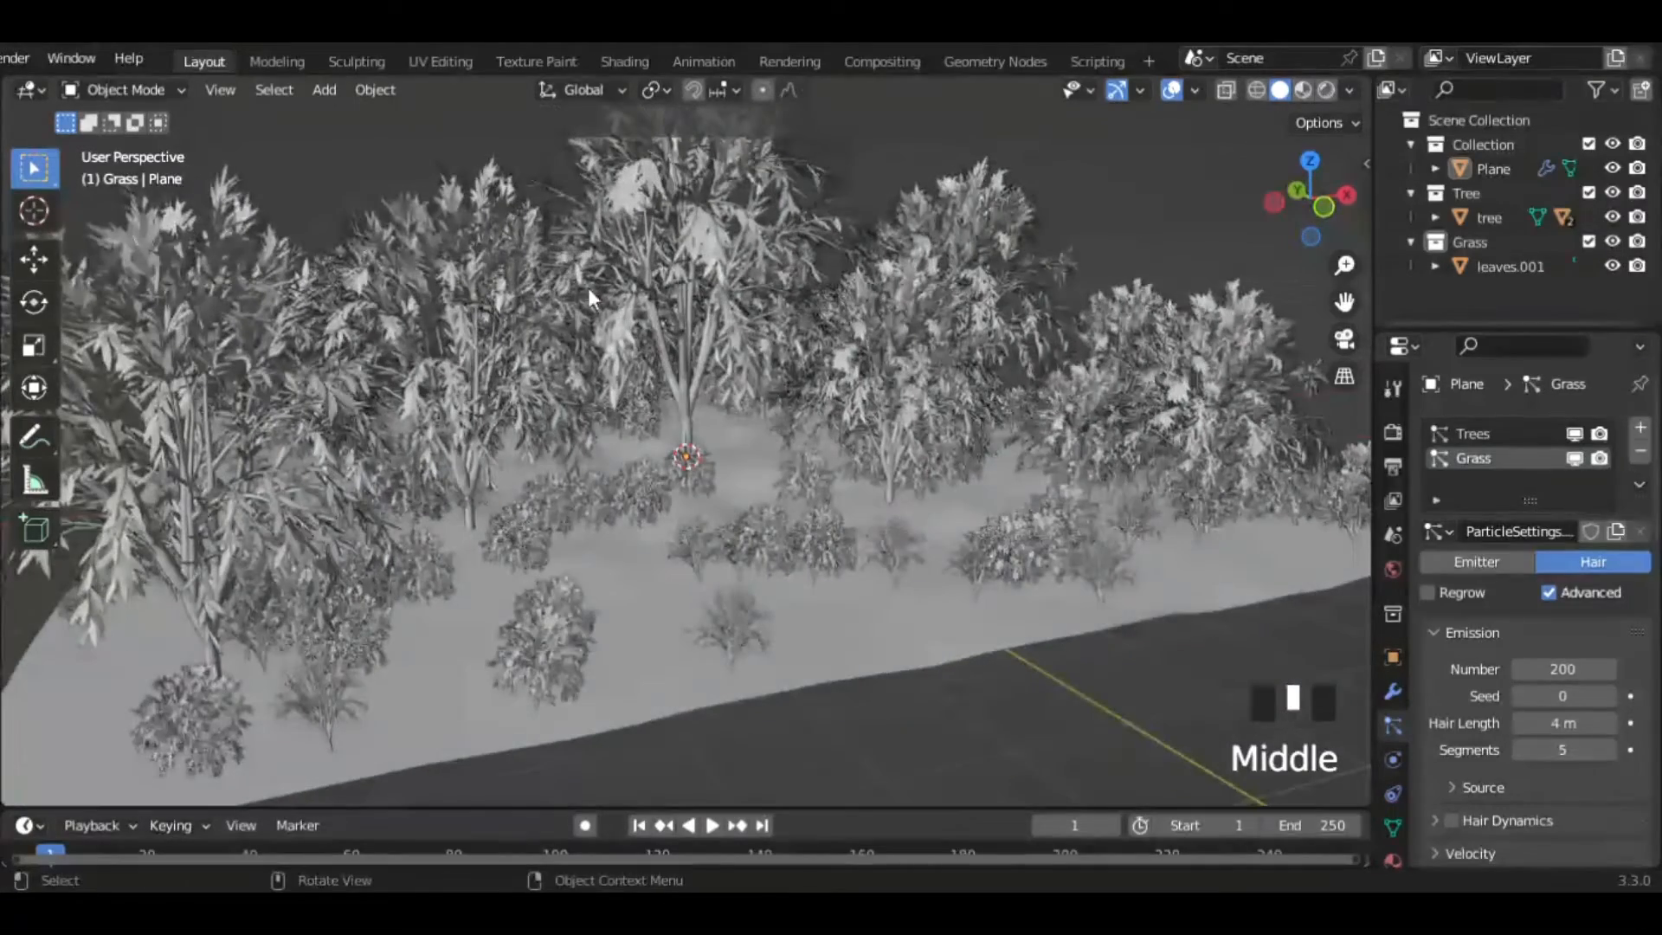
- Add a camera and move it from the Grass collection into the main Collection
click(324, 90)
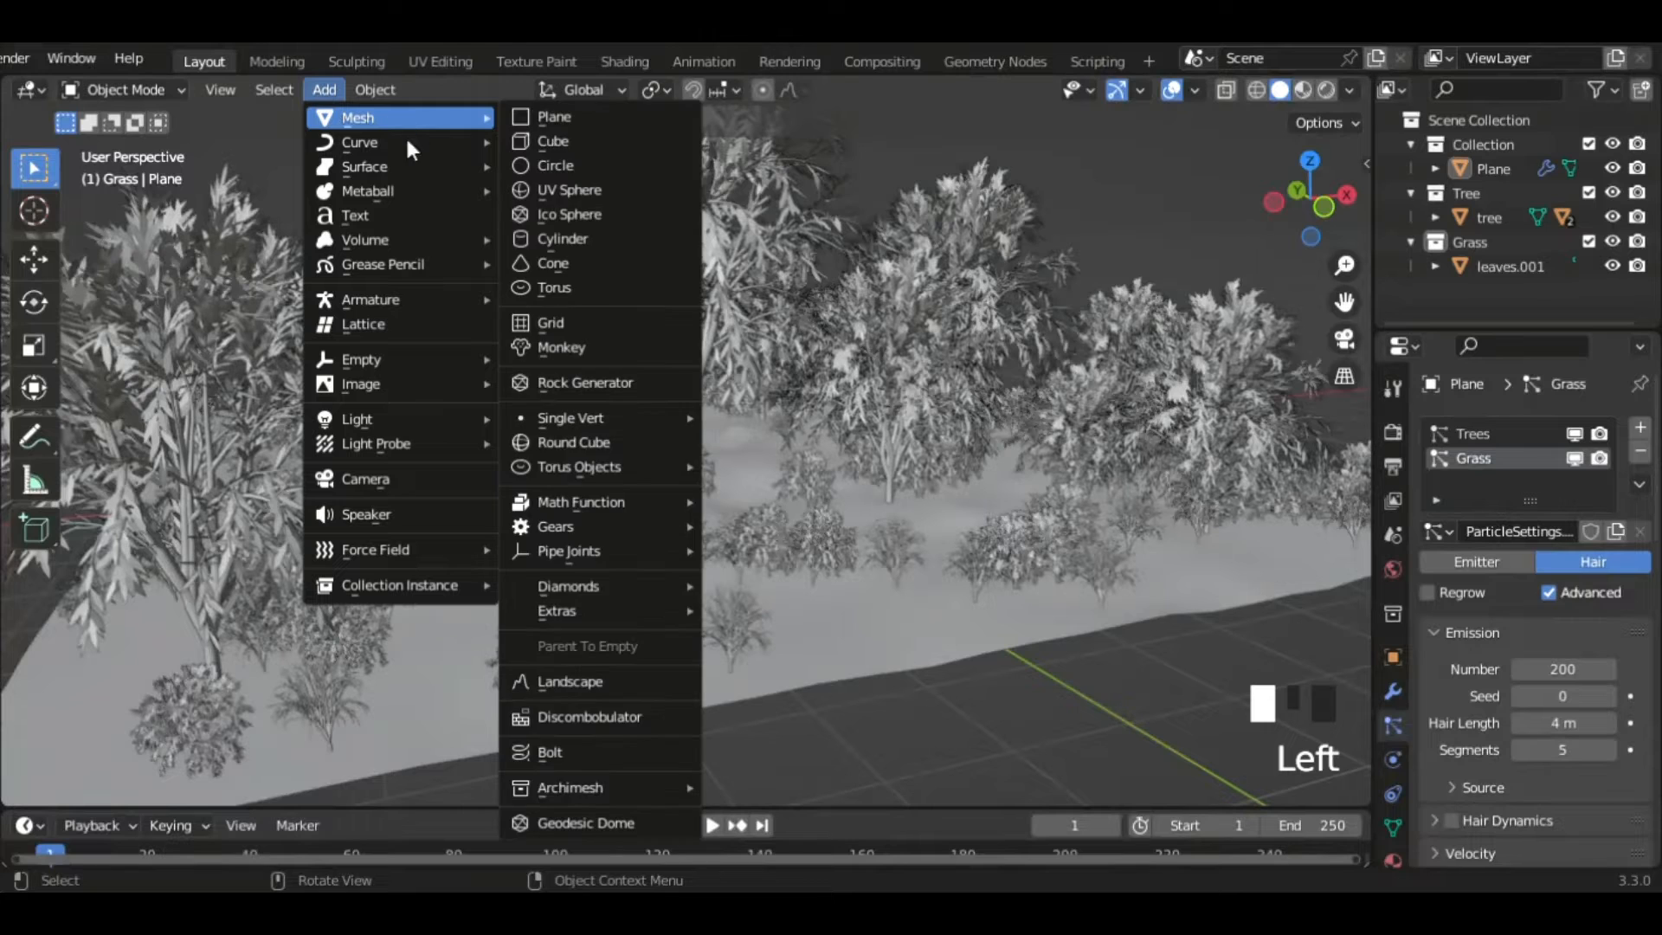
click(410, 478)
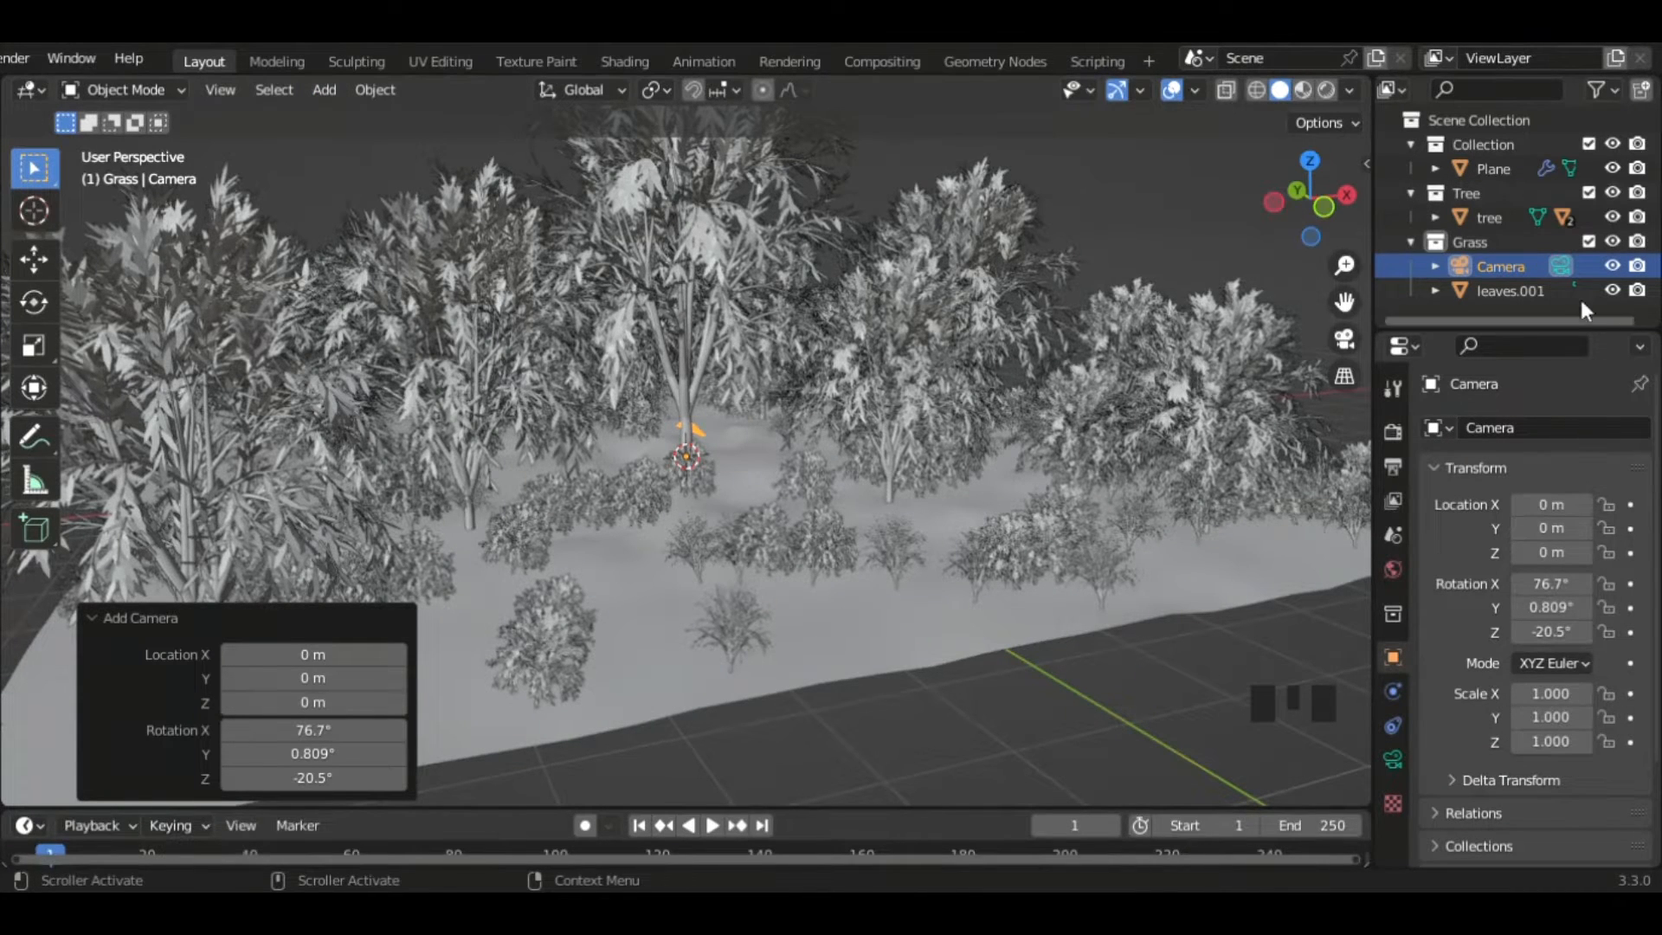
scroll(1511, 270, up, 1)
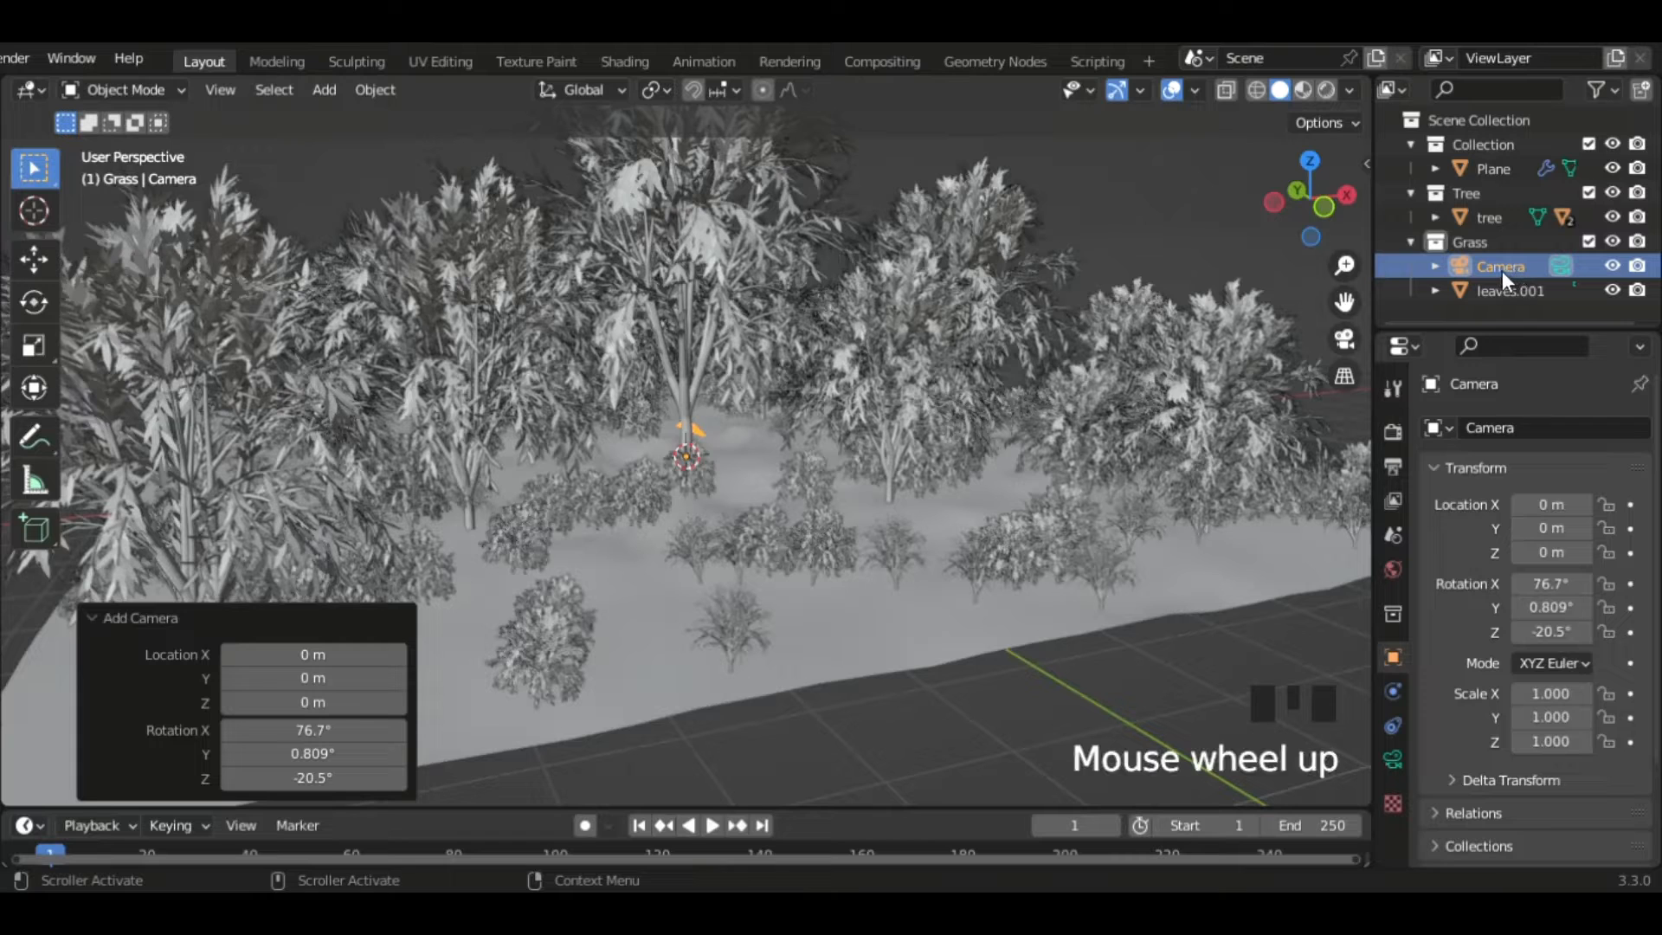
drag(1502, 272, 1453, 128)
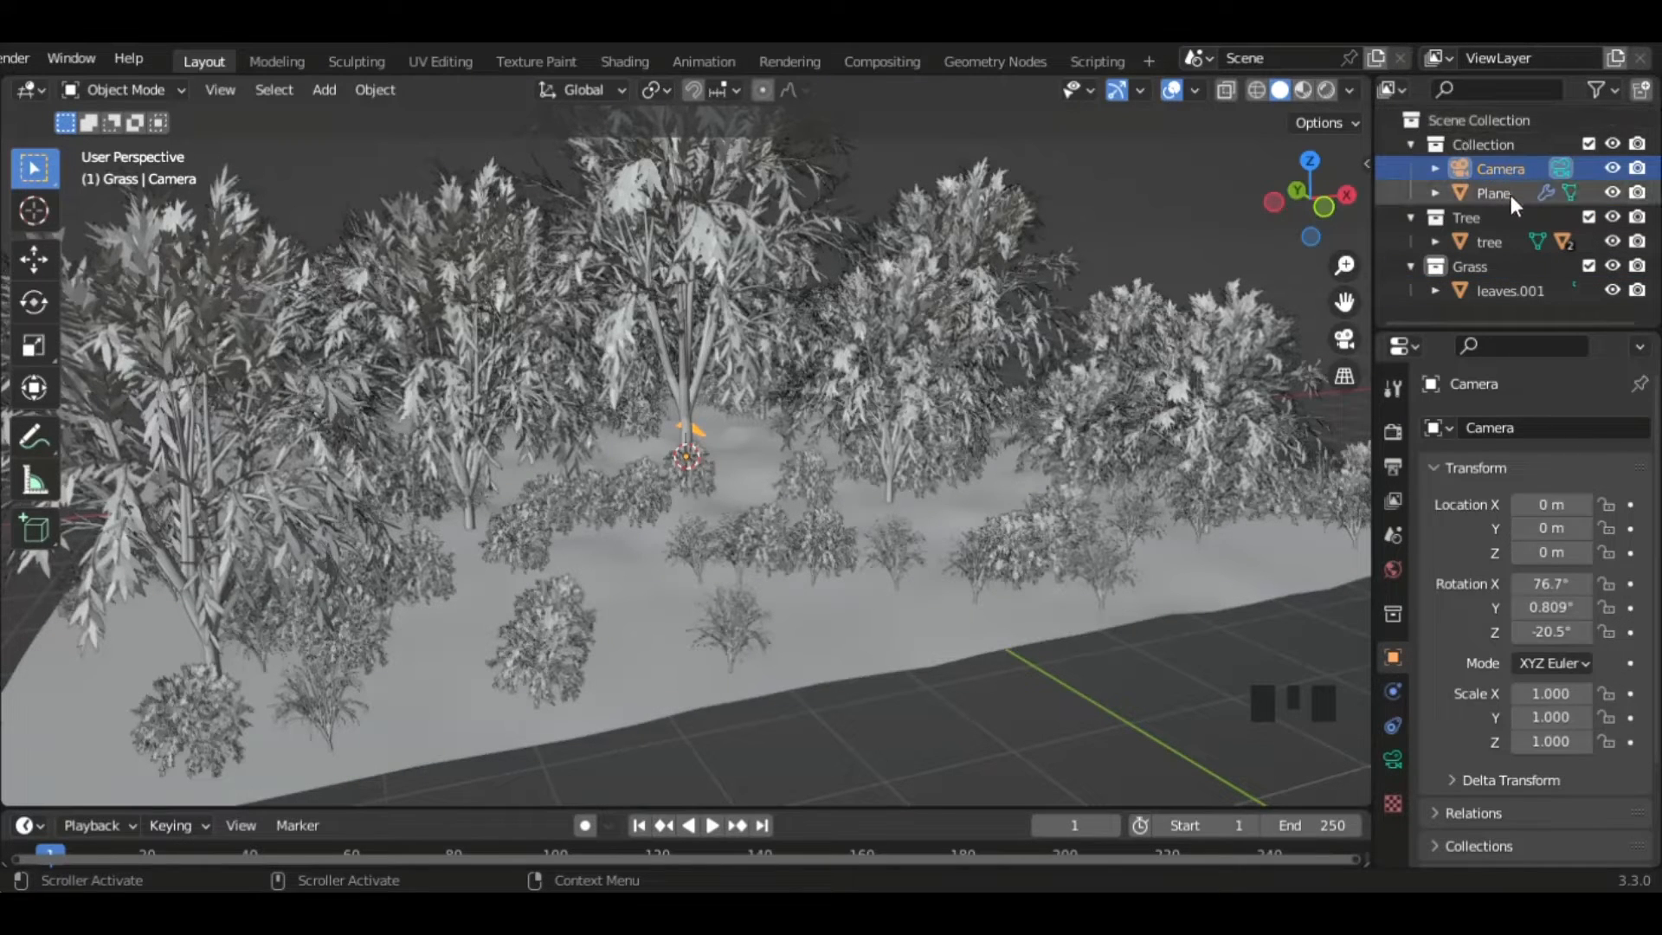
scroll(1497, 181, up, 1)
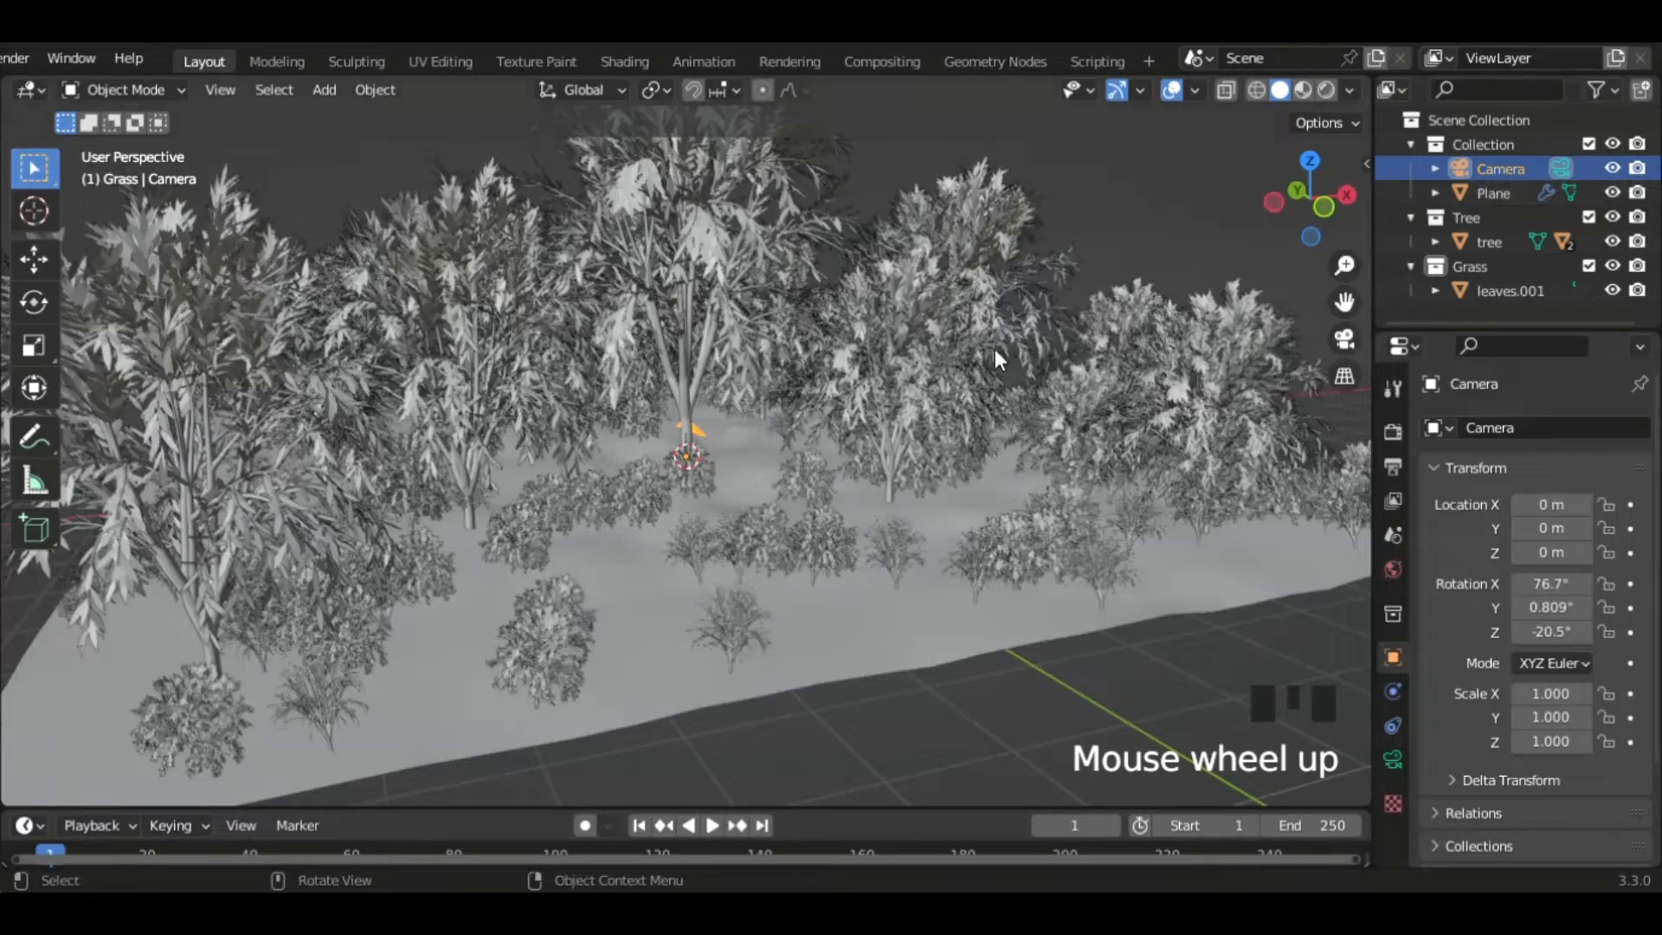
- Align the camera to a low view facing the trees and bushes on the ground plane
middle_drag(870, 496, 938, 542)
scroll(841, 563, up, 2)
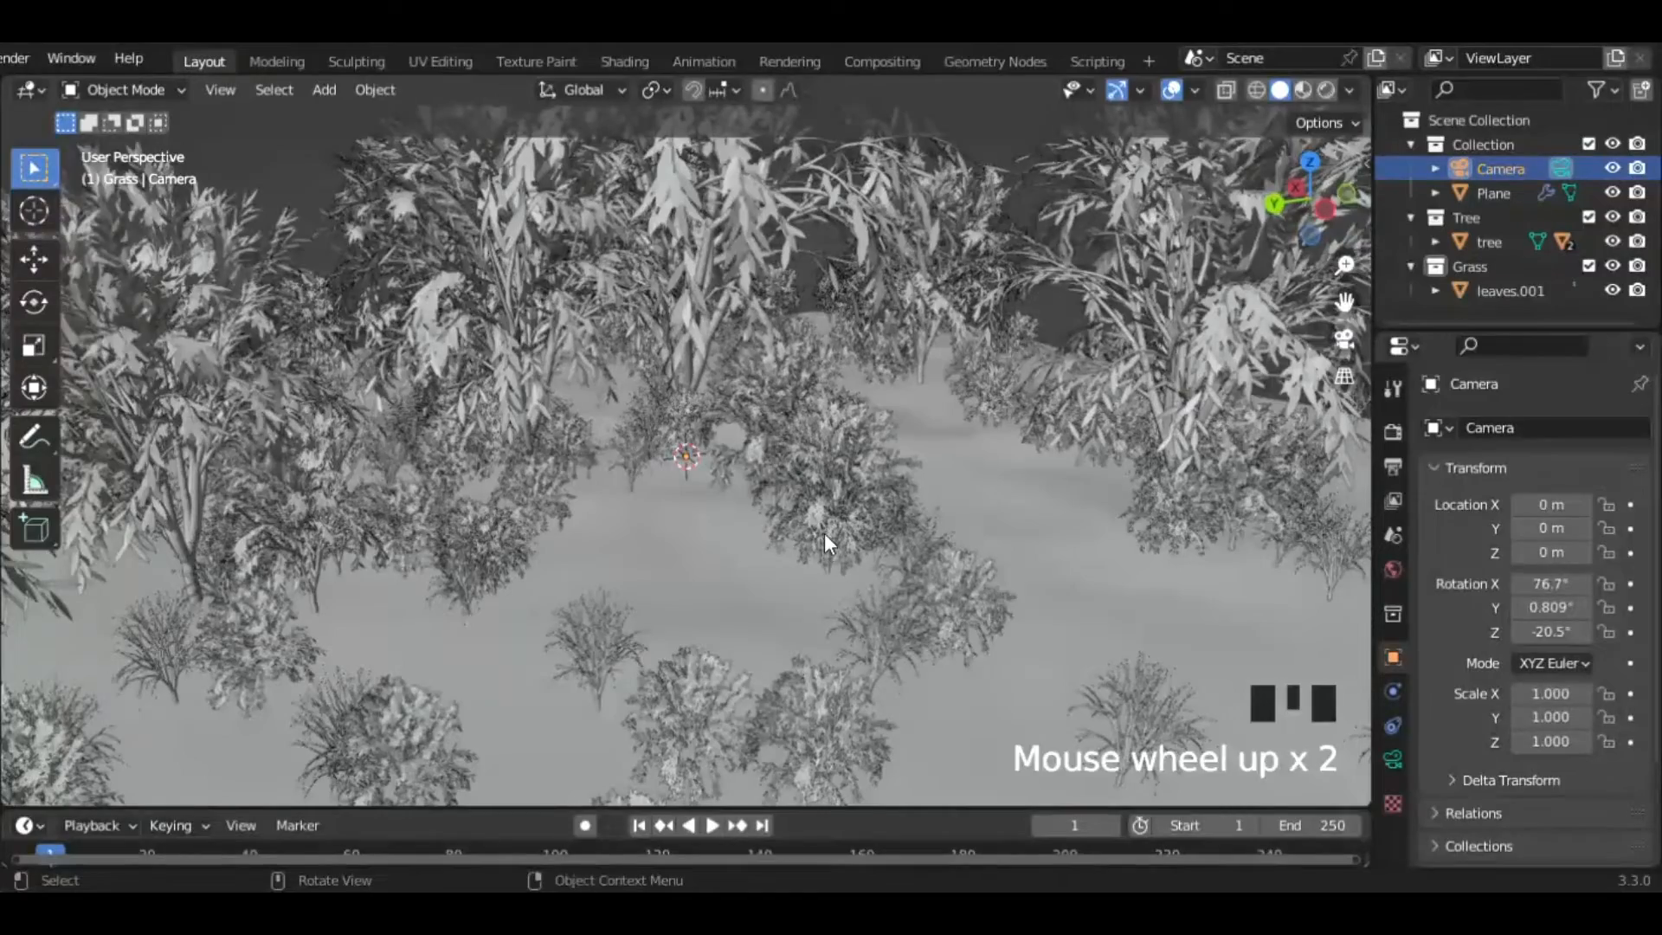
middle_drag(824, 532, 824, 532)
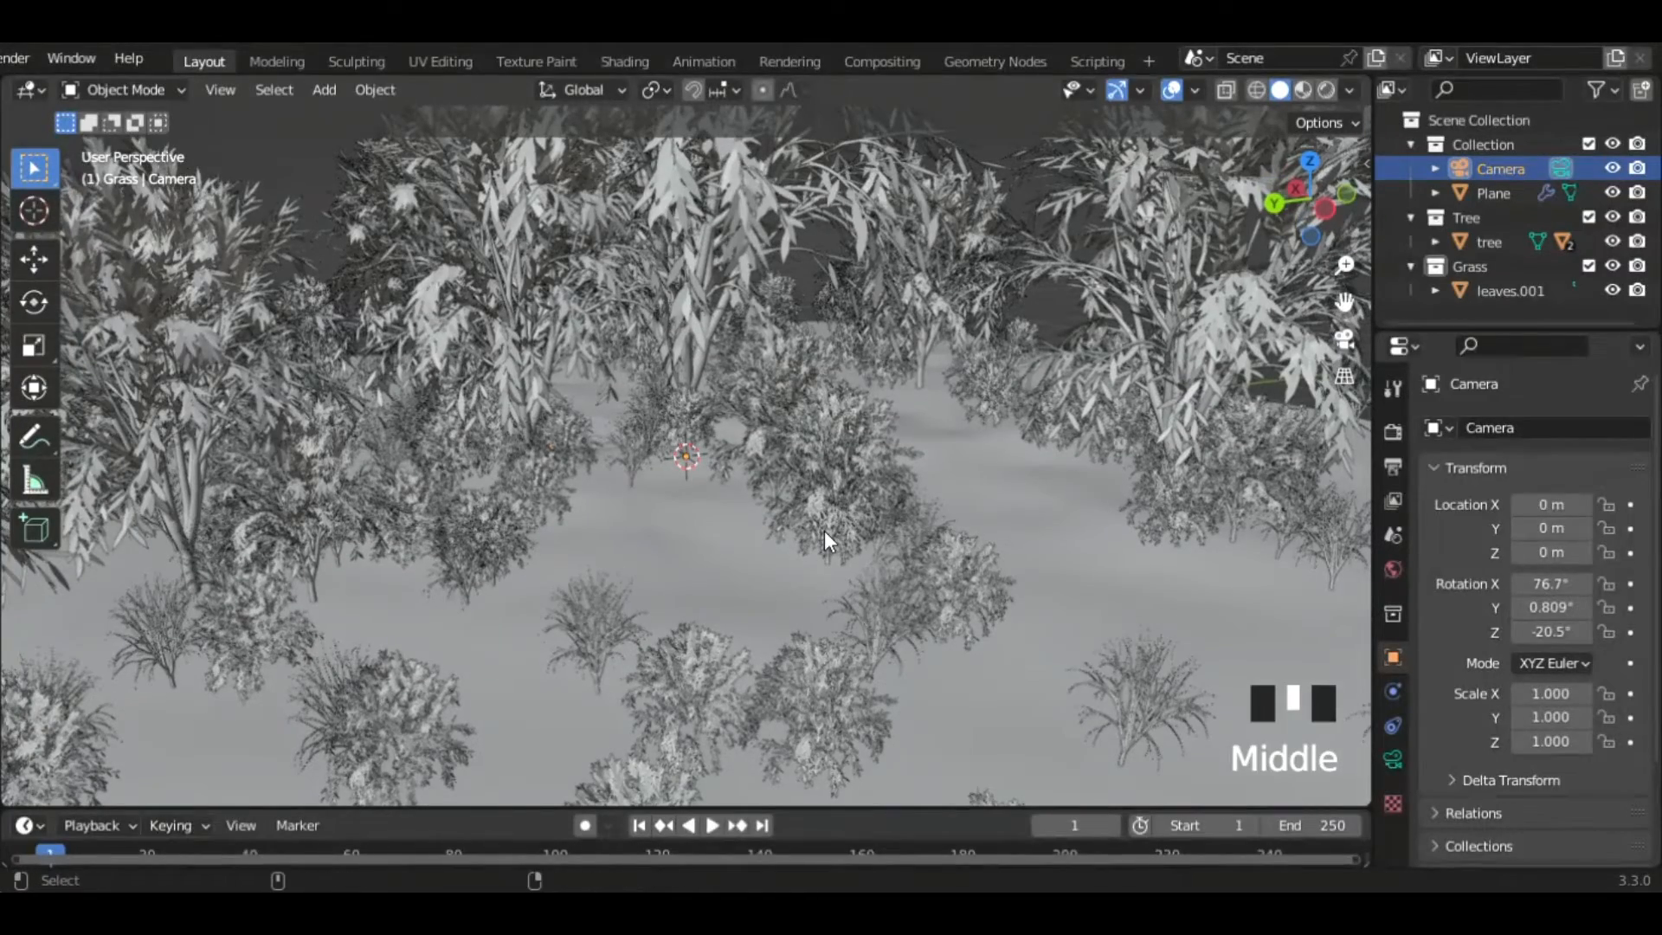
key(ctrl+alt+KP_0)
middle_drag(782, 535, 772, 522)
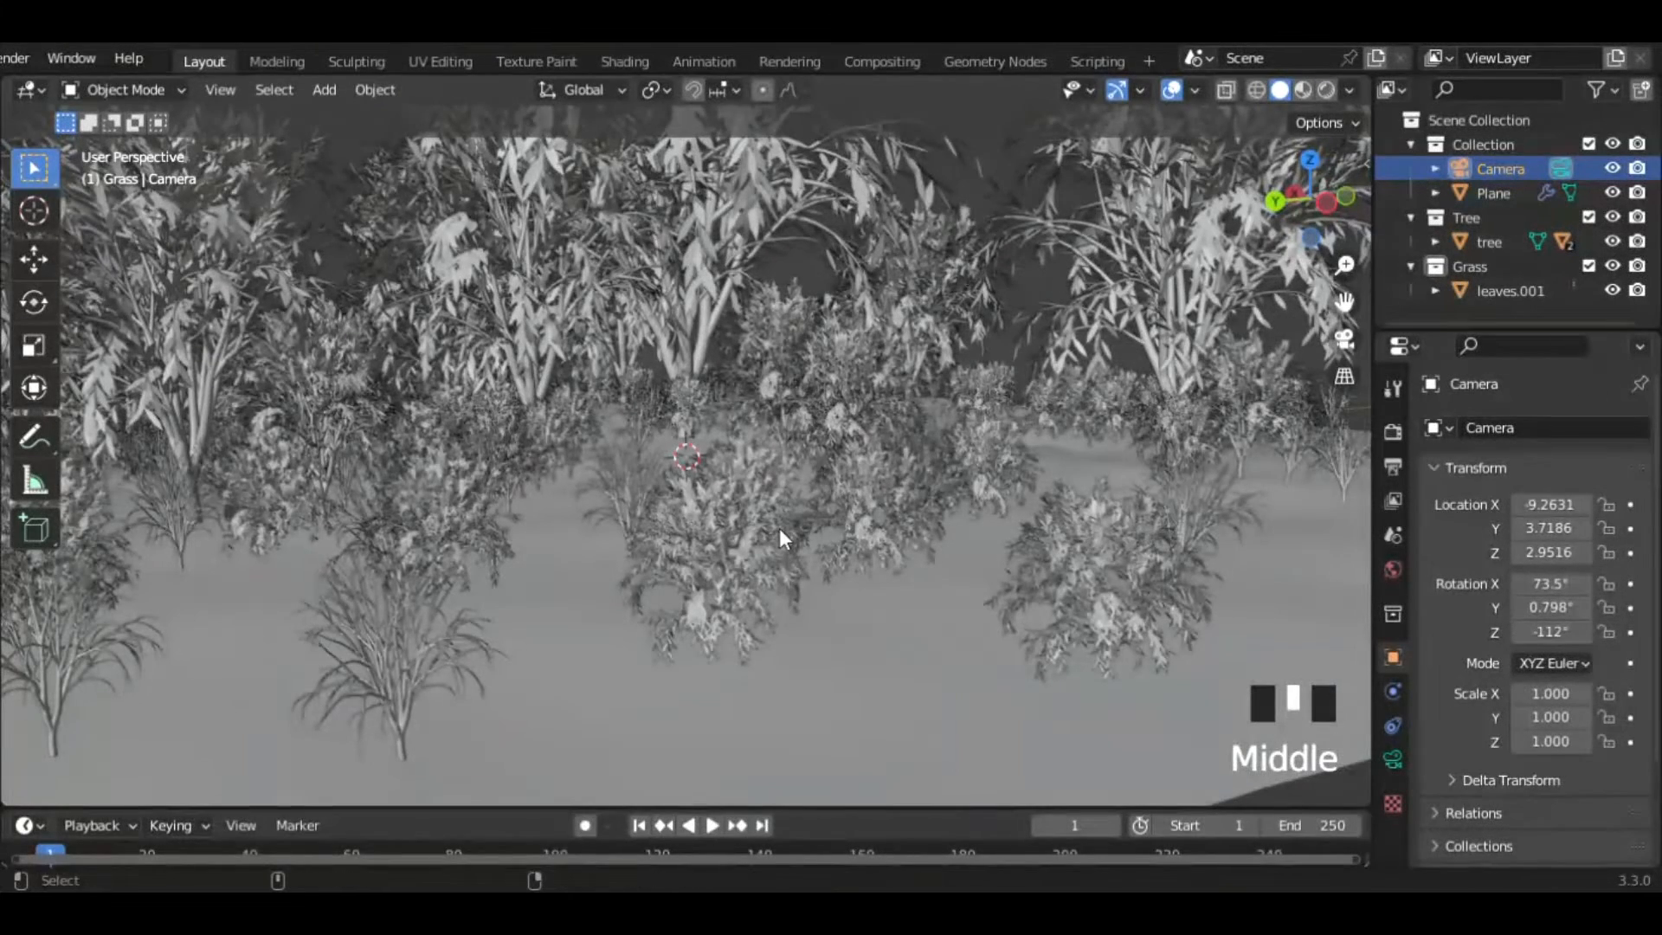
key(ctrl+alt+KP_0)
- Lock the camera to the view, reframe it closer among the trees, and leave the camera view
key(n)
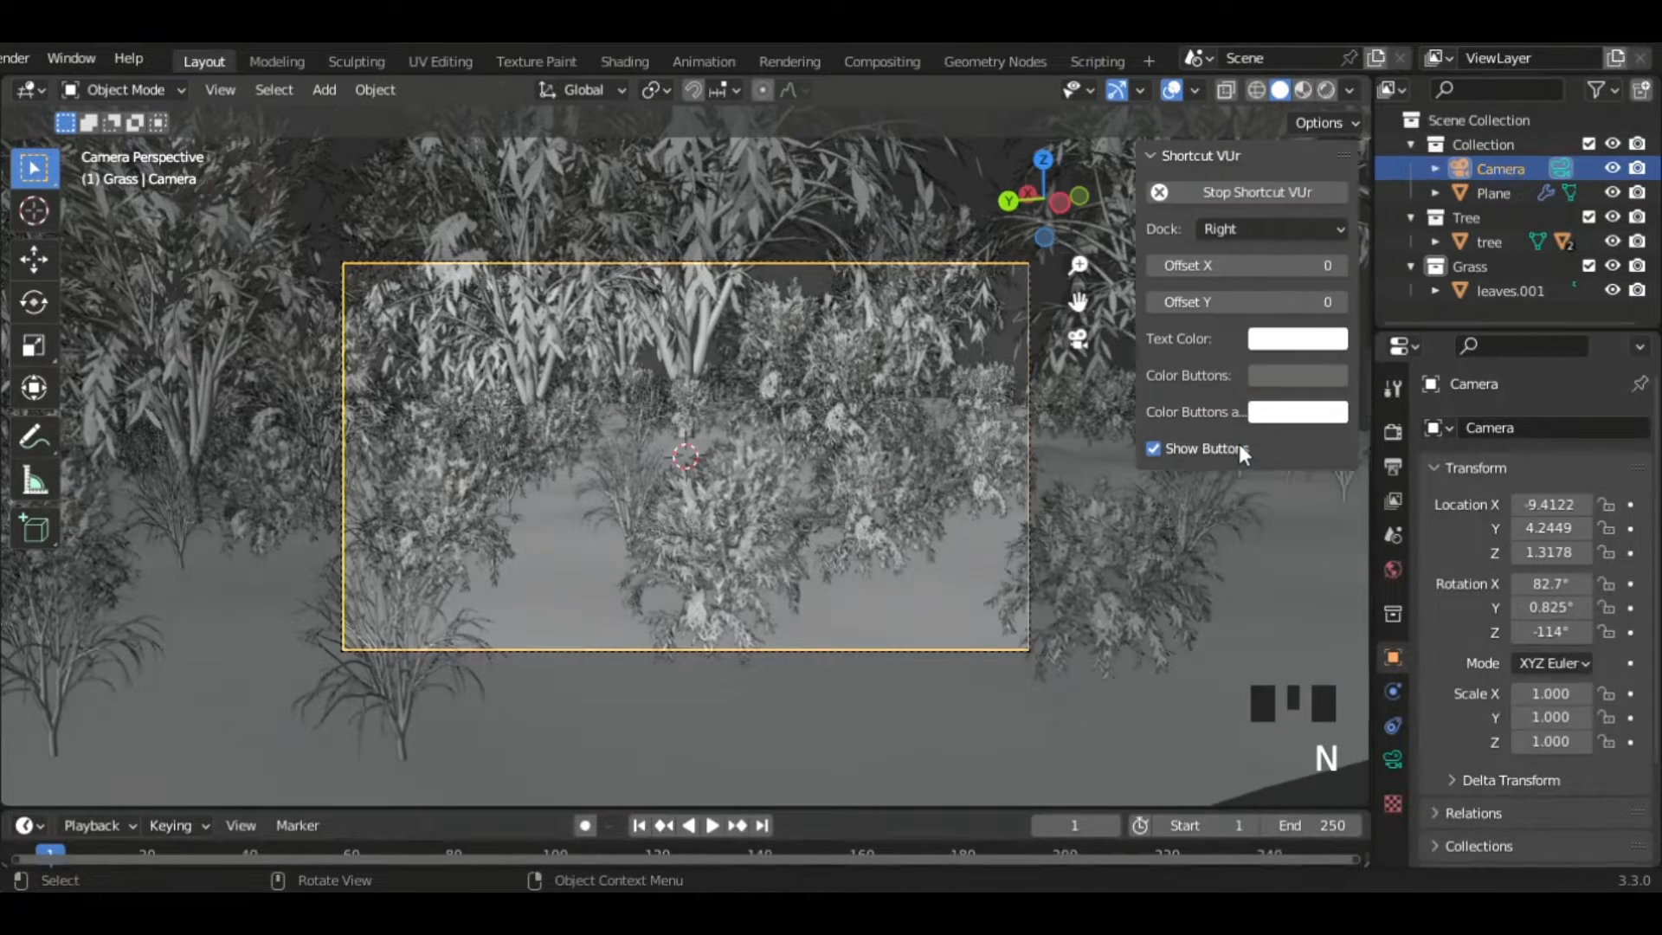
click(1355, 282)
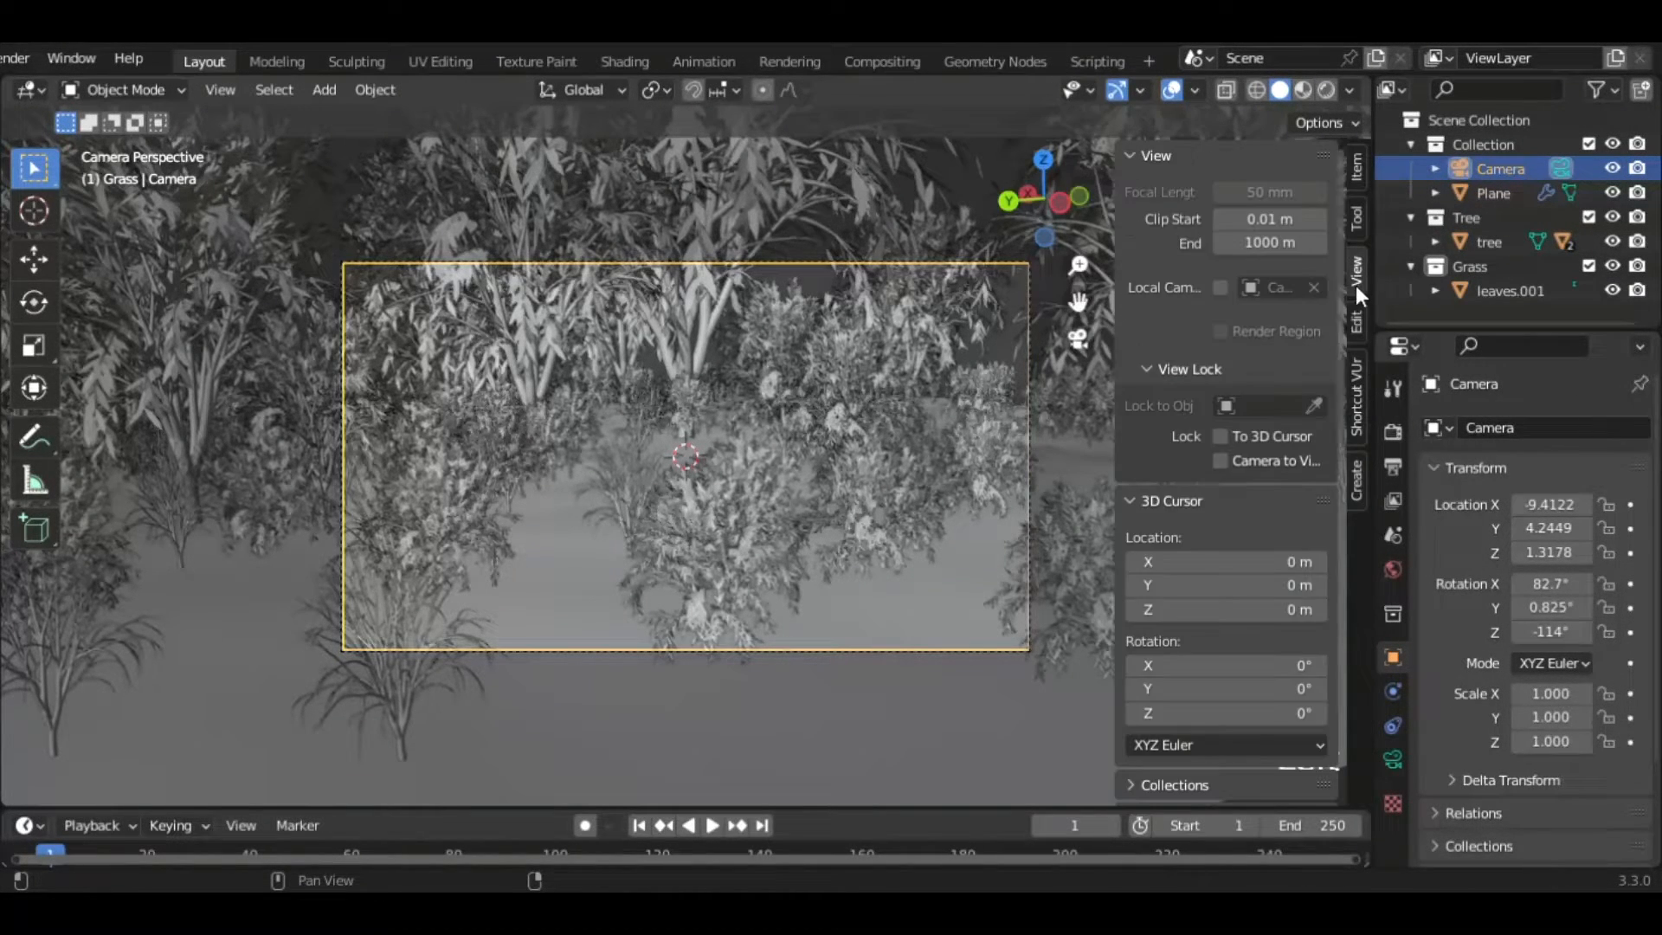
click(1243, 461)
middle_drag(671, 518, 671, 495)
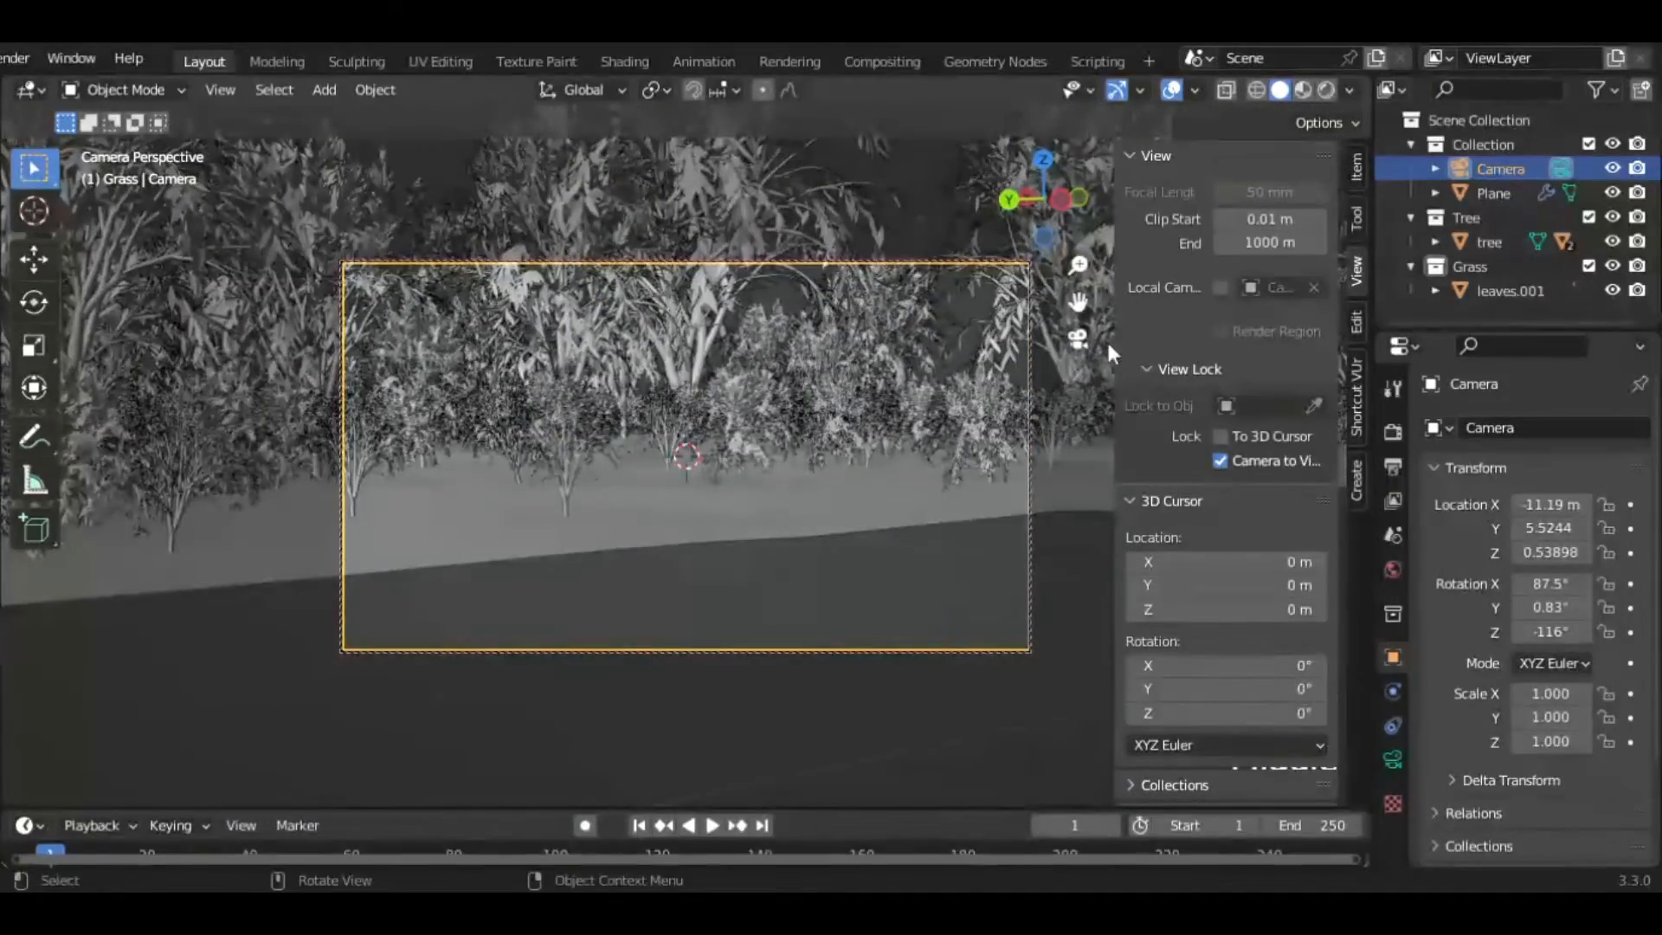
drag(1078, 302, 1106, 386)
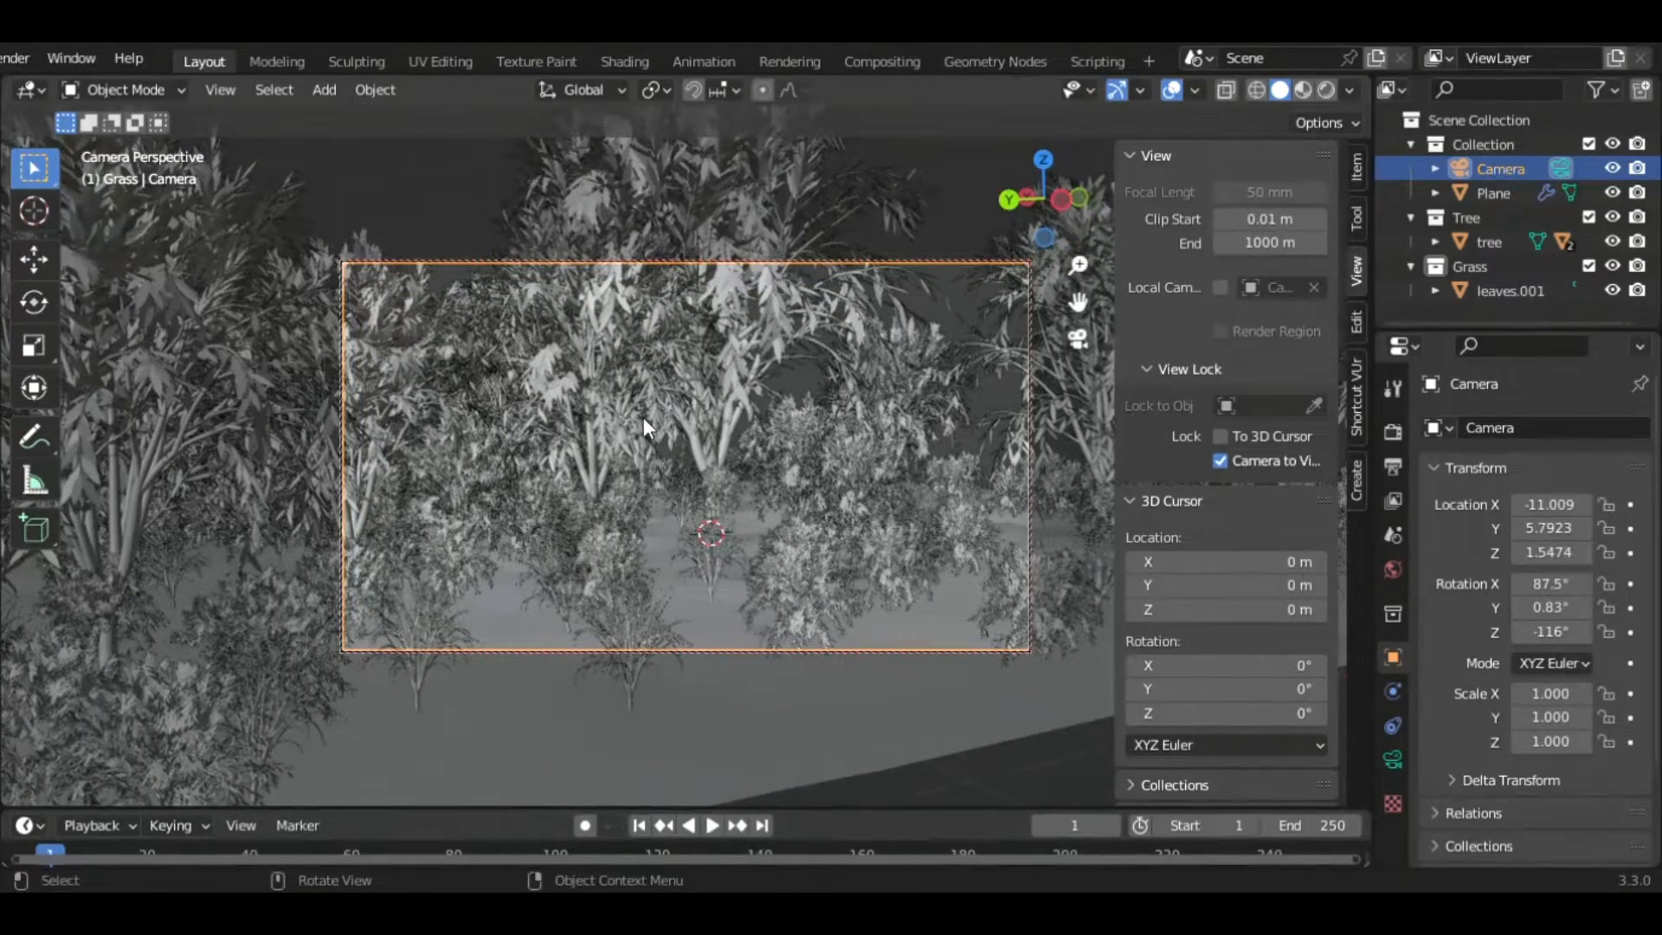
scroll(643, 417, up, 5)
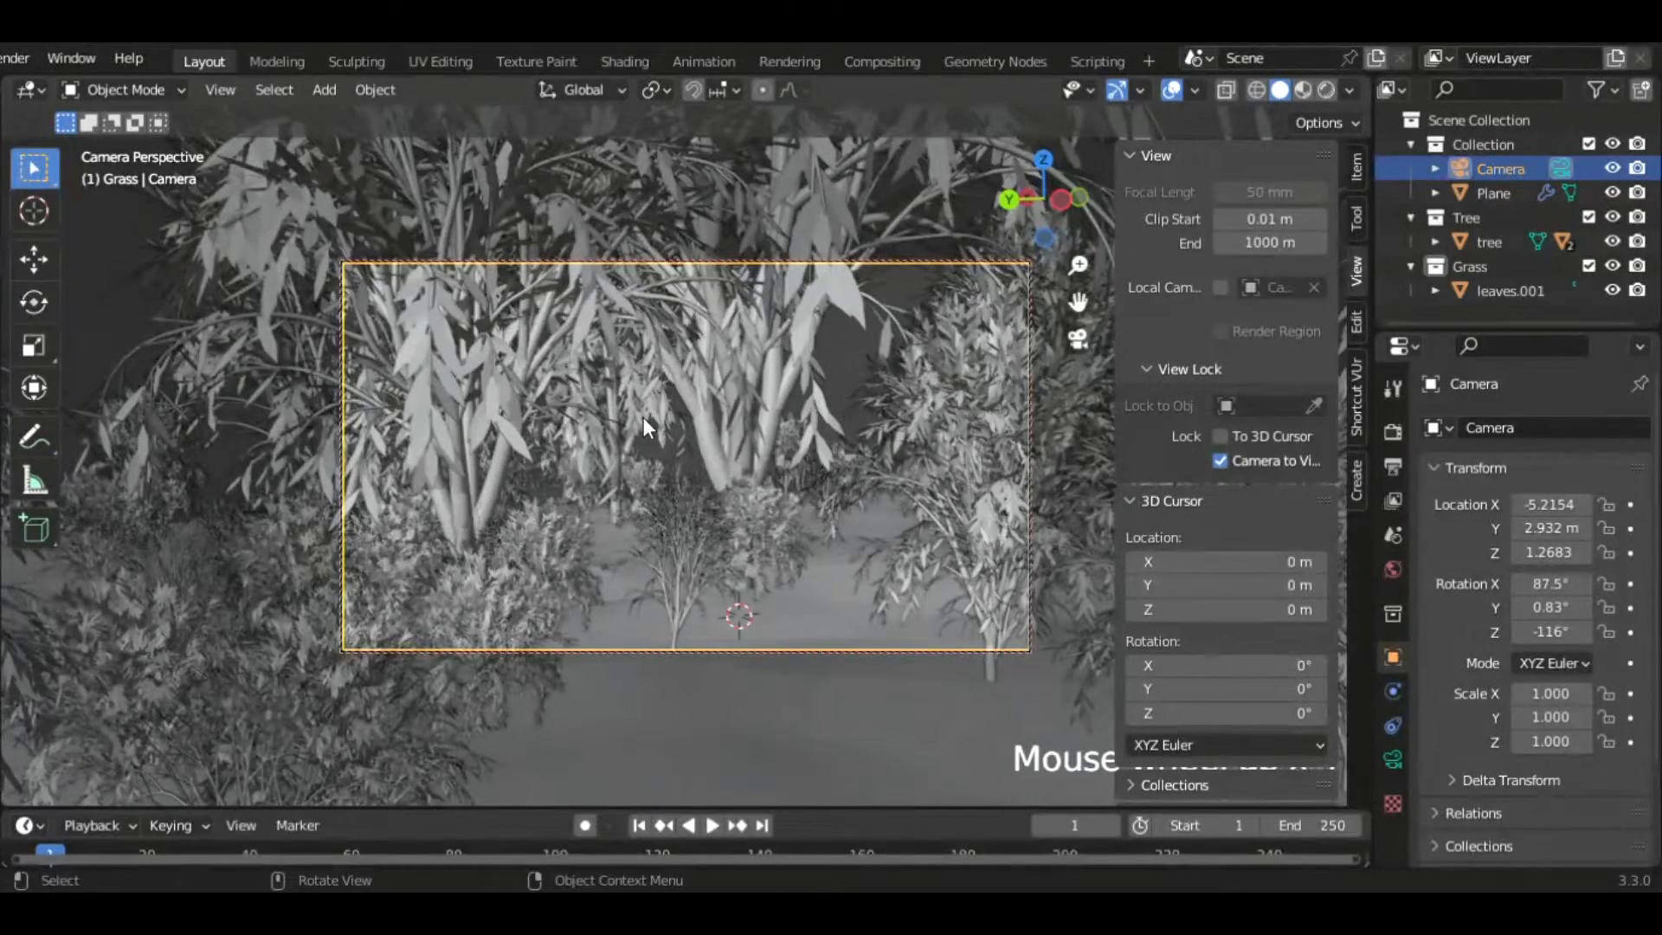
click(1077, 338)
scroll(757, 594, down, 4)
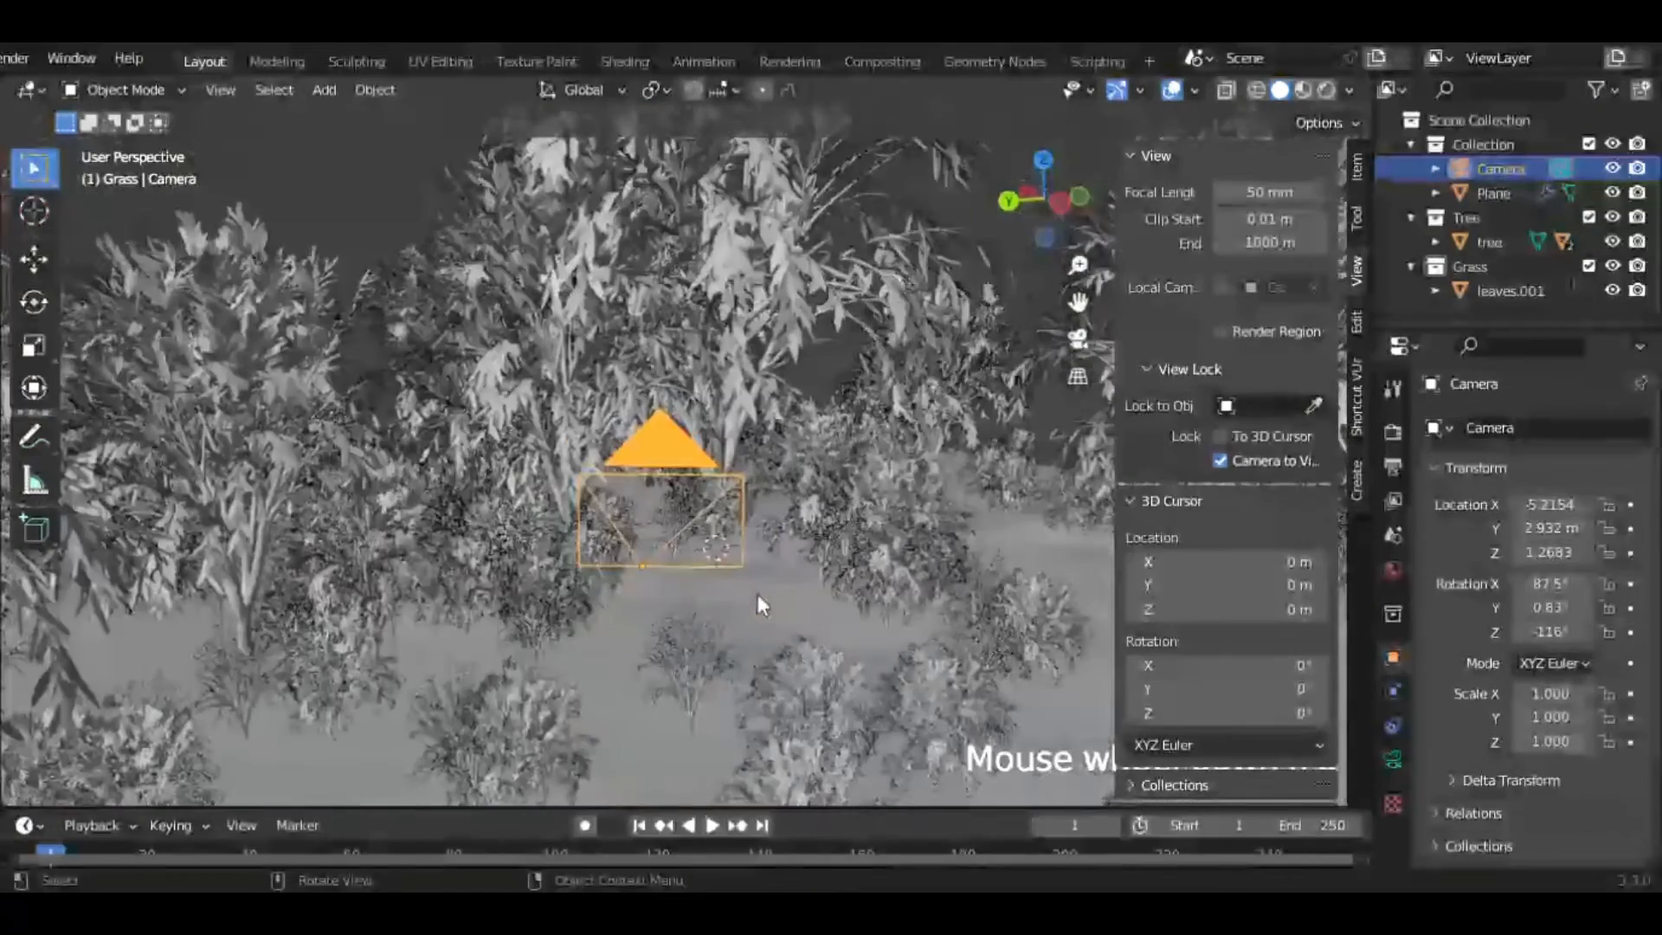
- Select the ground plane, switch it to Weight Paint mode, and display its vertex groups
middle_drag(788, 641, 767, 597)
click(795, 656)
click(154, 89)
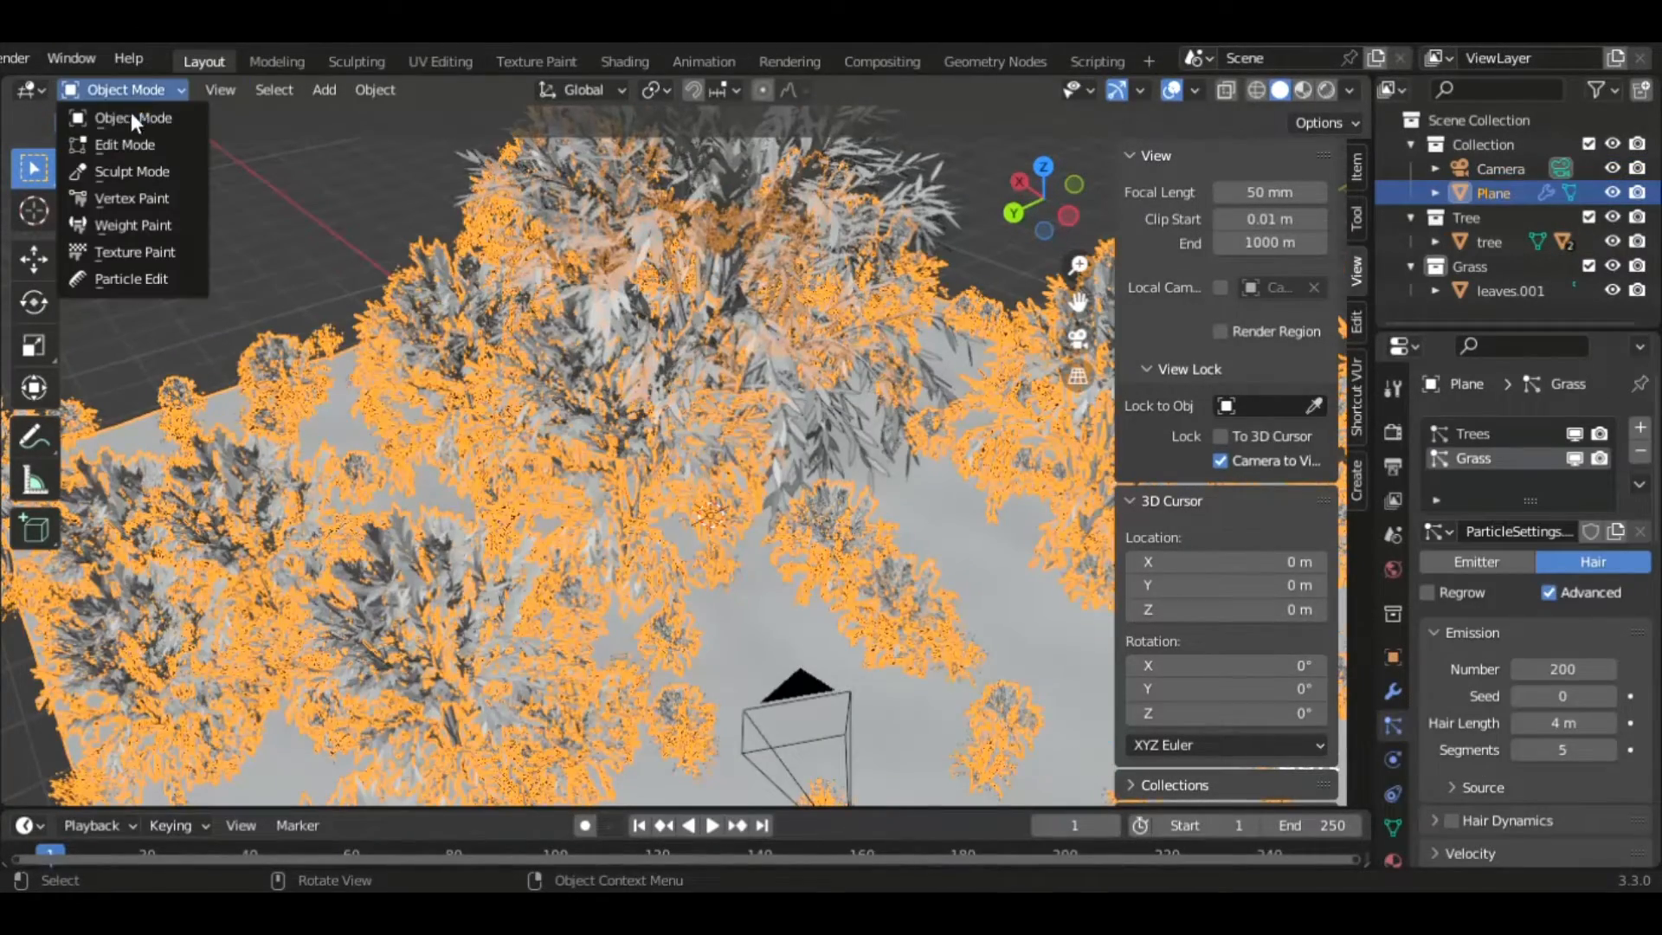
click(148, 224)
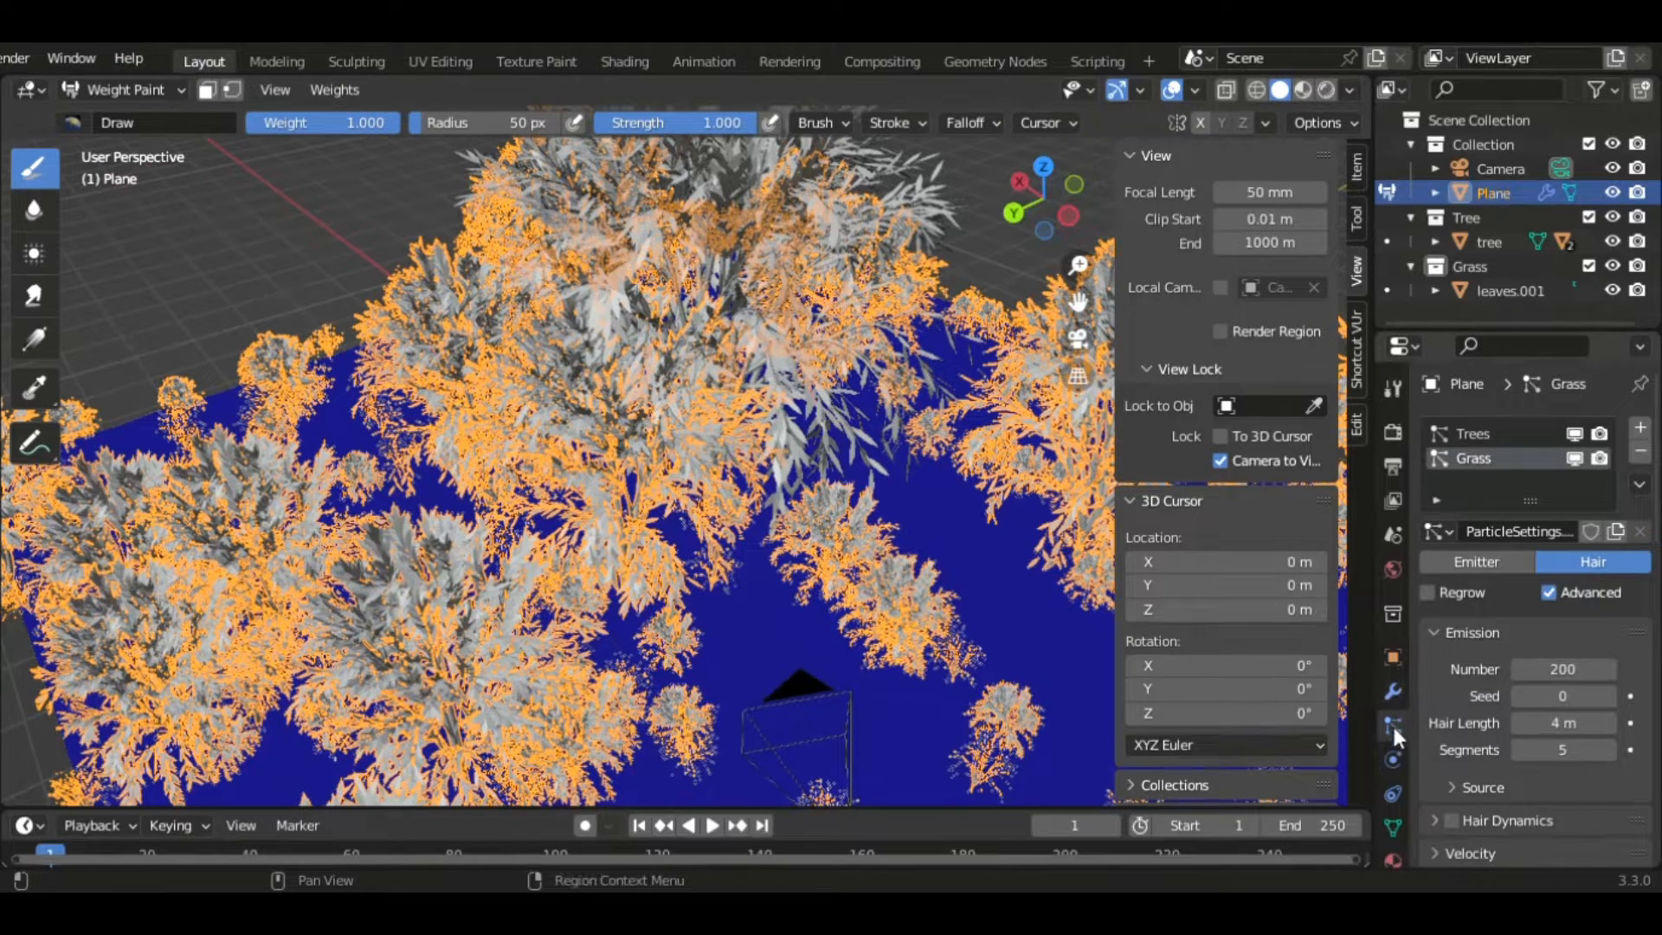
click(1393, 825)
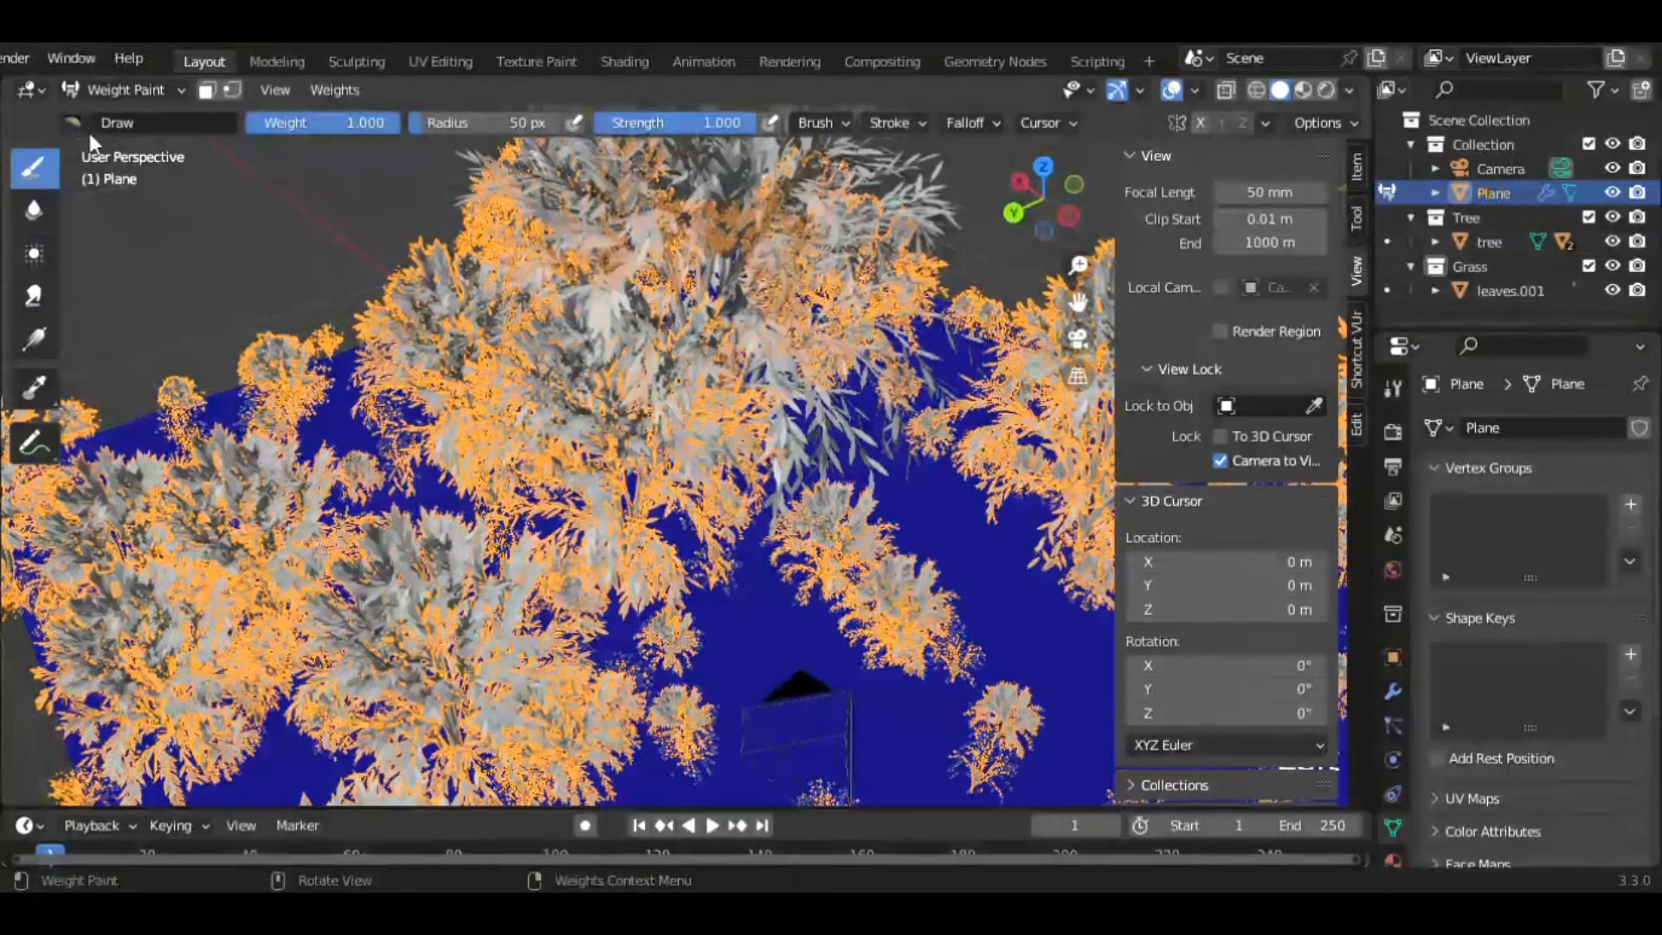
- Paint weight 1.000 over the part of the ground plane behind the main tree, and return to Object Mode
drag(544, 292, 750, 374)
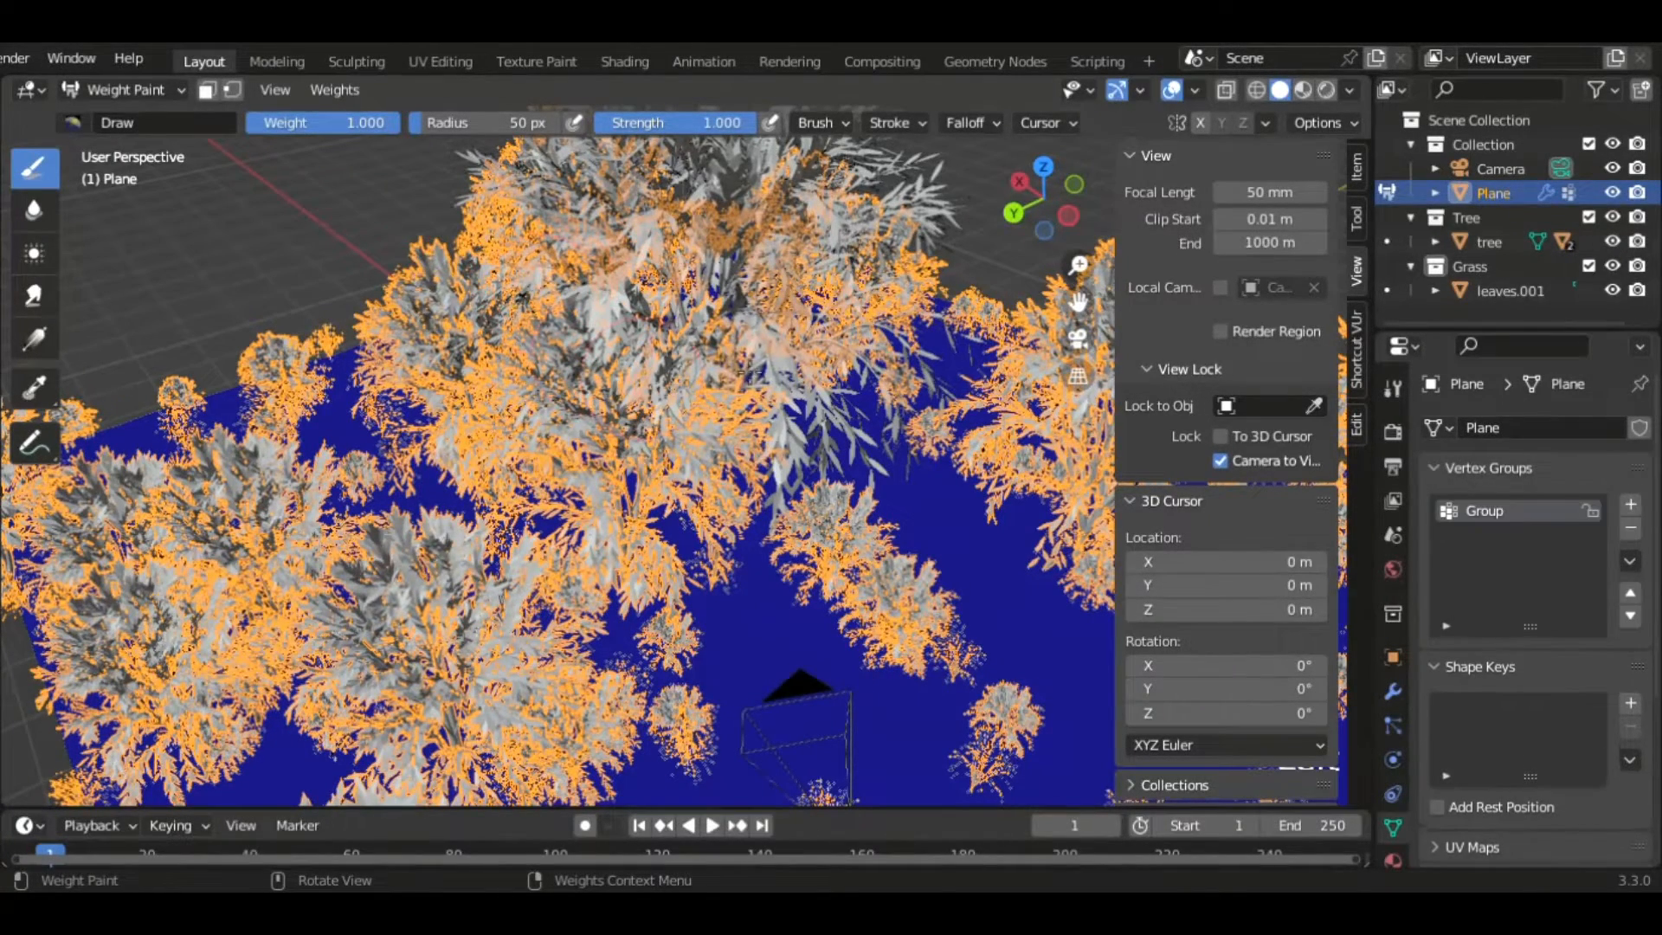
mouse_move(671, 336)
mouse_down()
mouse_move(969, 351)
mouse_move(830, 399)
mouse_up()
mouse_move(498, 439)
middle_down()
mouse_move(662, 463)
mouse_move(762, 408)
middle_up()
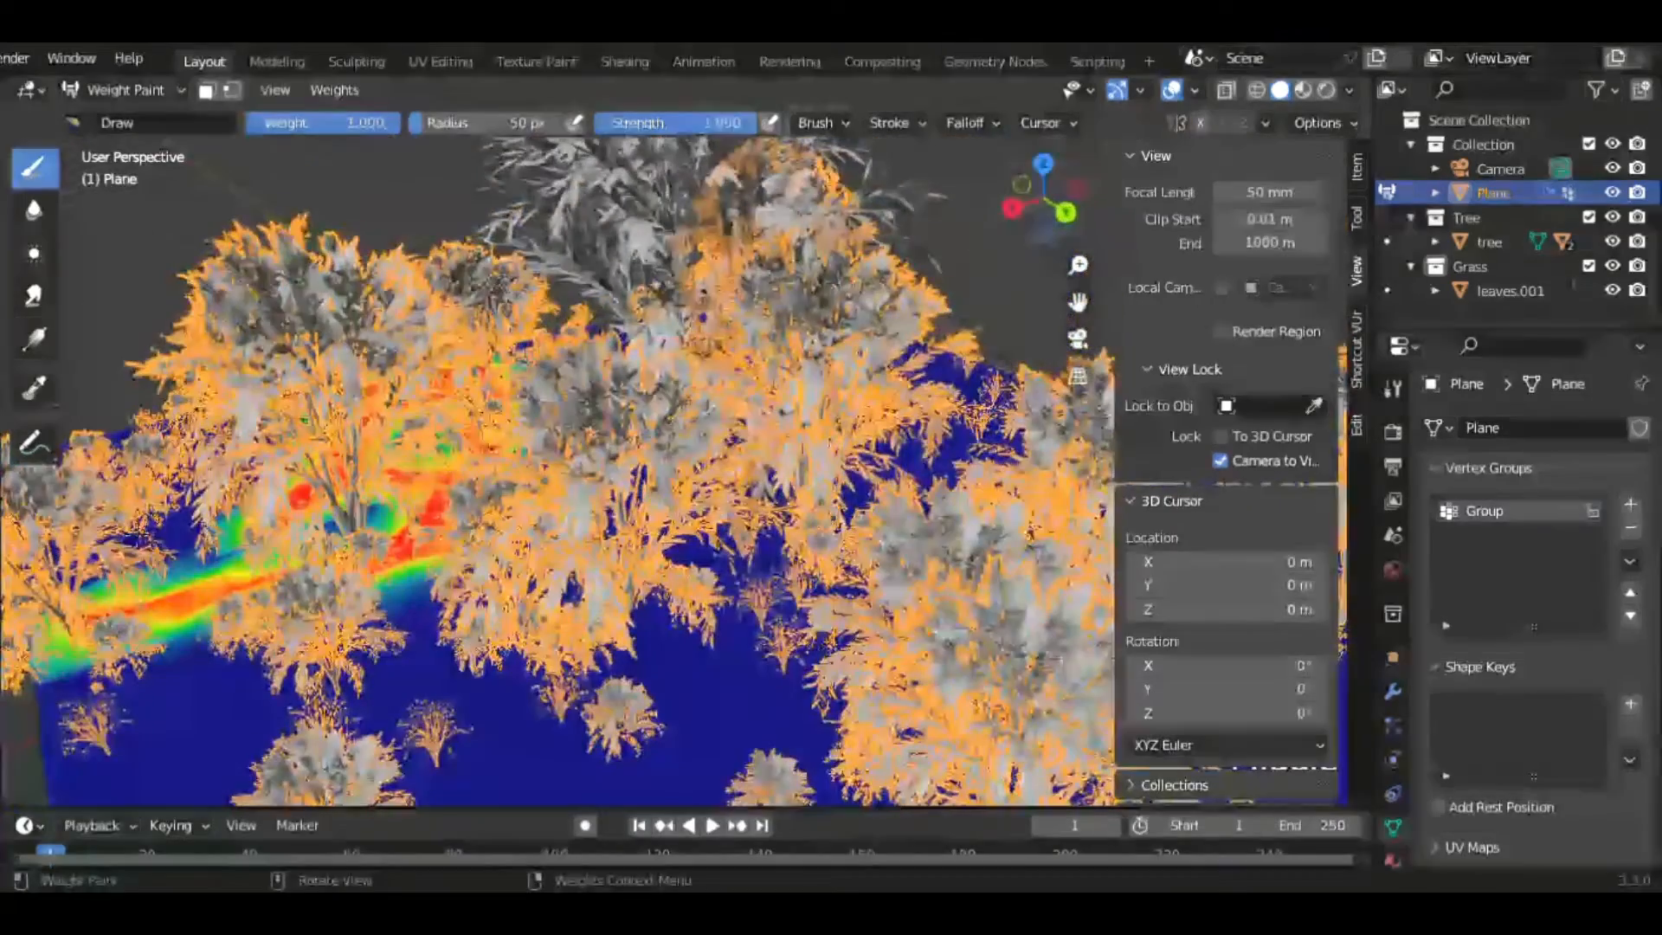
mouse_move(167, 558)
mouse_down()
mouse_move(207, 489)
mouse_move(251, 528)
mouse_move(147, 683)
mouse_move(270, 698)
mouse_move(113, 753)
mouse_move(51, 727)
mouse_move(364, 640)
mouse_move(472, 645)
mouse_move(437, 657)
mouse_move(693, 519)
mouse_move(571, 683)
mouse_move(418, 696)
mouse_up()
scroll(418, 697, down, 4)
mouse_move(518, 606)
mouse_down()
mouse_move(520, 662)
mouse_move(450, 645)
mouse_move(300, 555)
mouse_move(367, 433)
mouse_move(622, 394)
mouse_up()
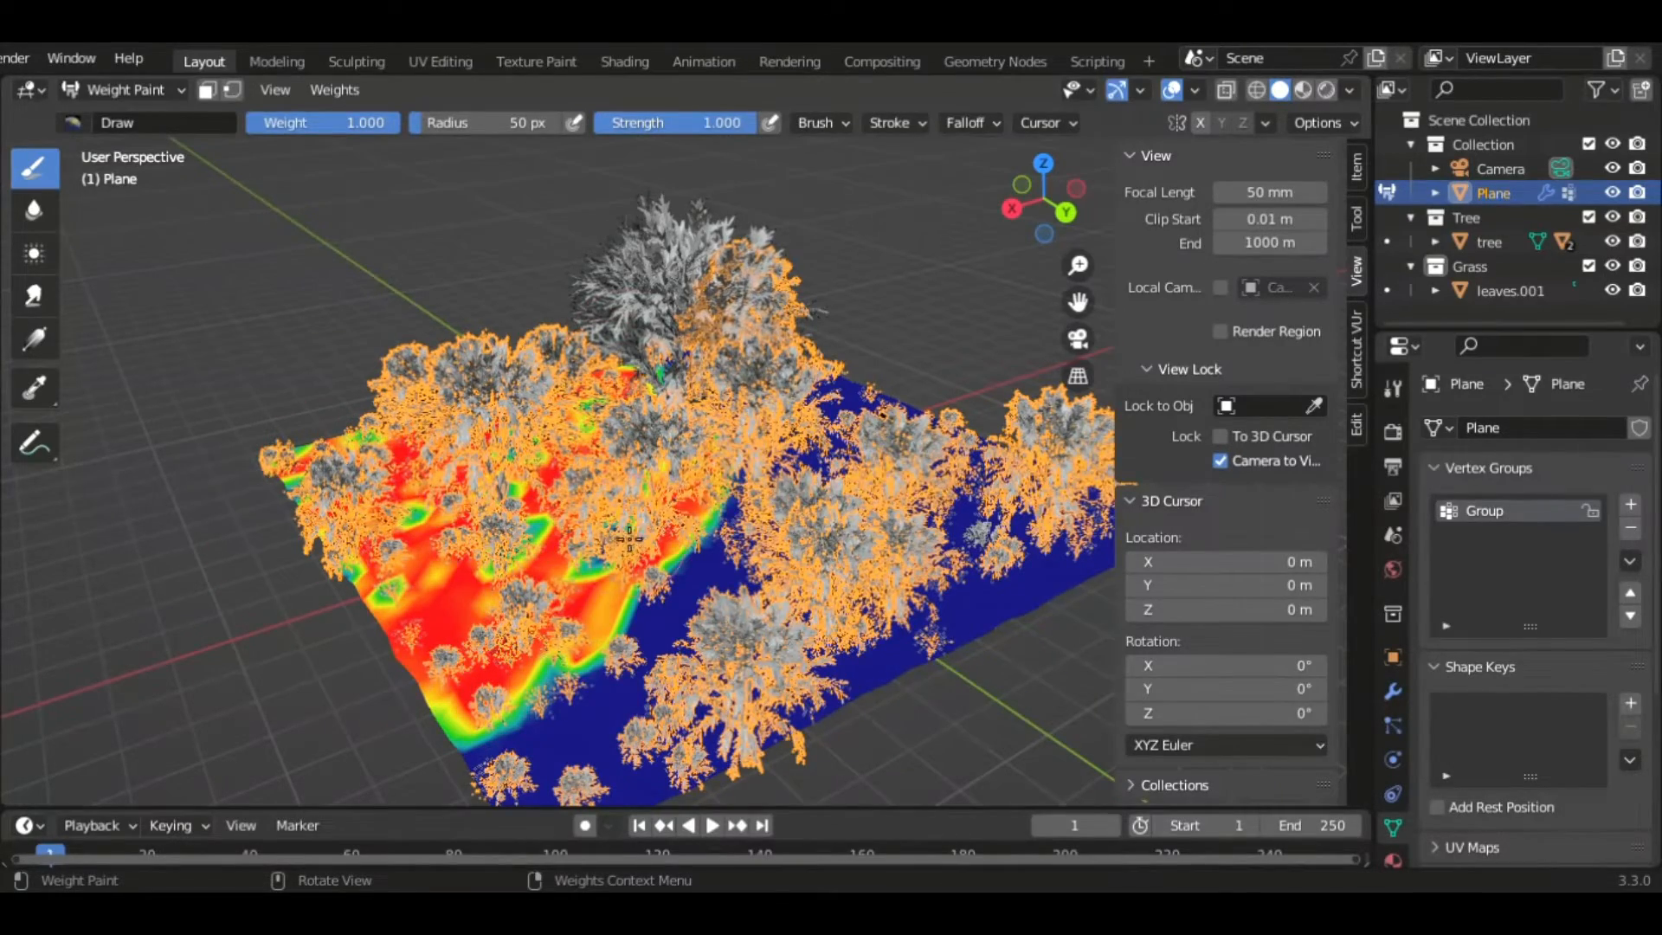
mouse_move(623, 537)
middle_down()
mouse_move(809, 477)
mouse_move(865, 507)
middle_up()
scroll(869, 511, up, 2)
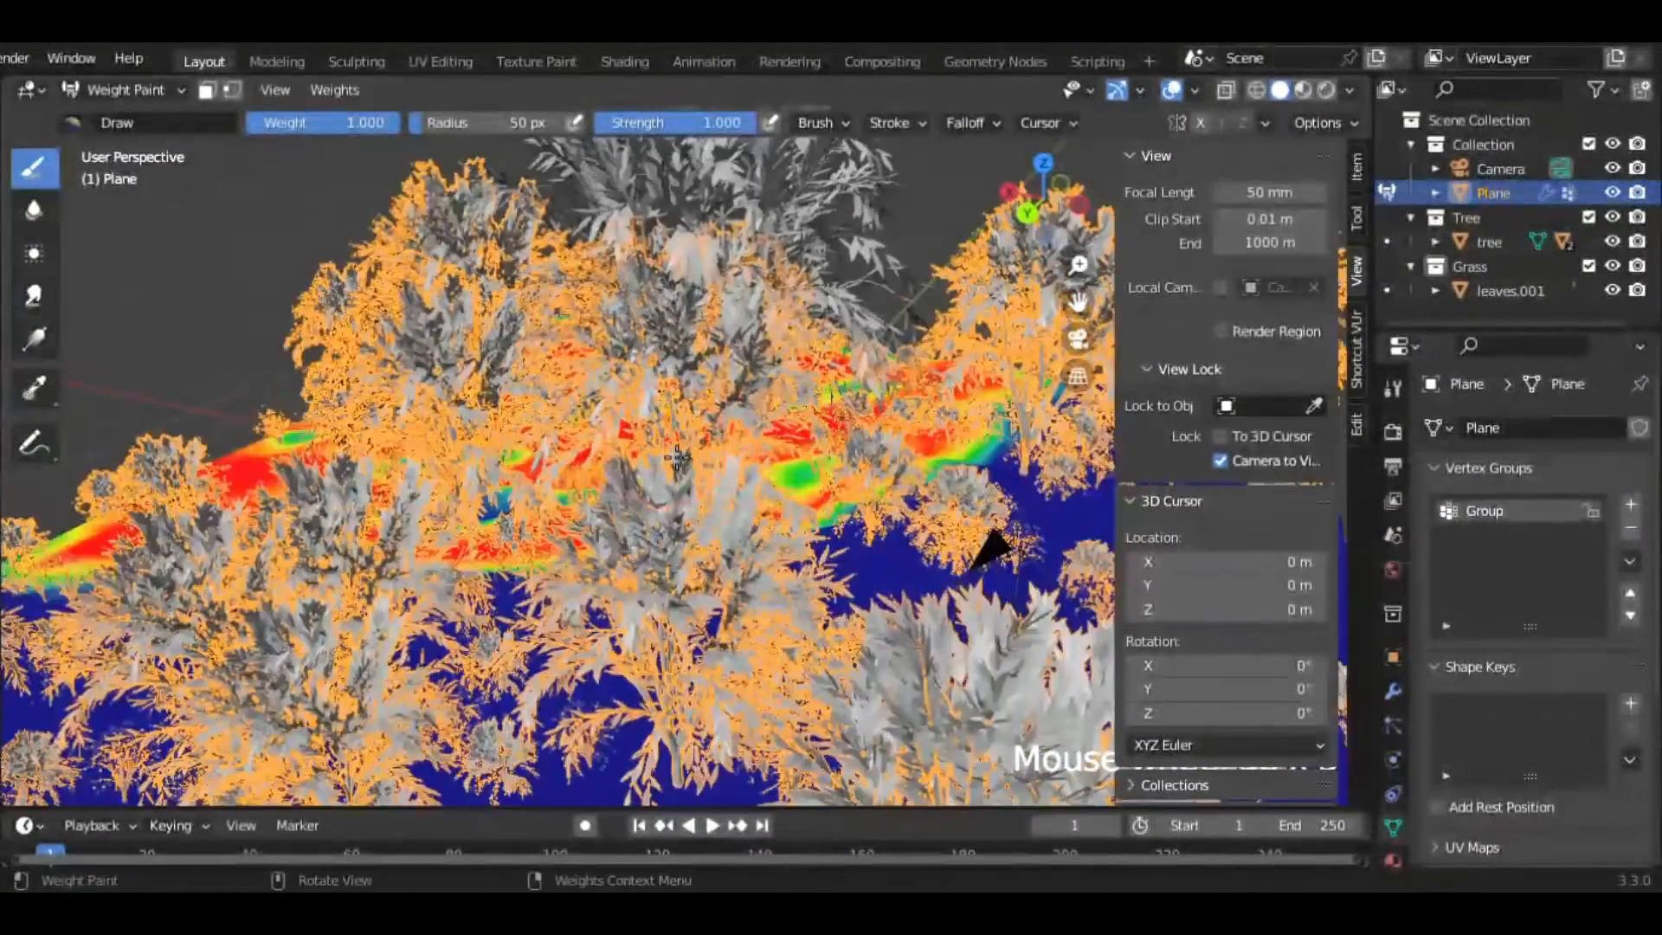
click(121, 89)
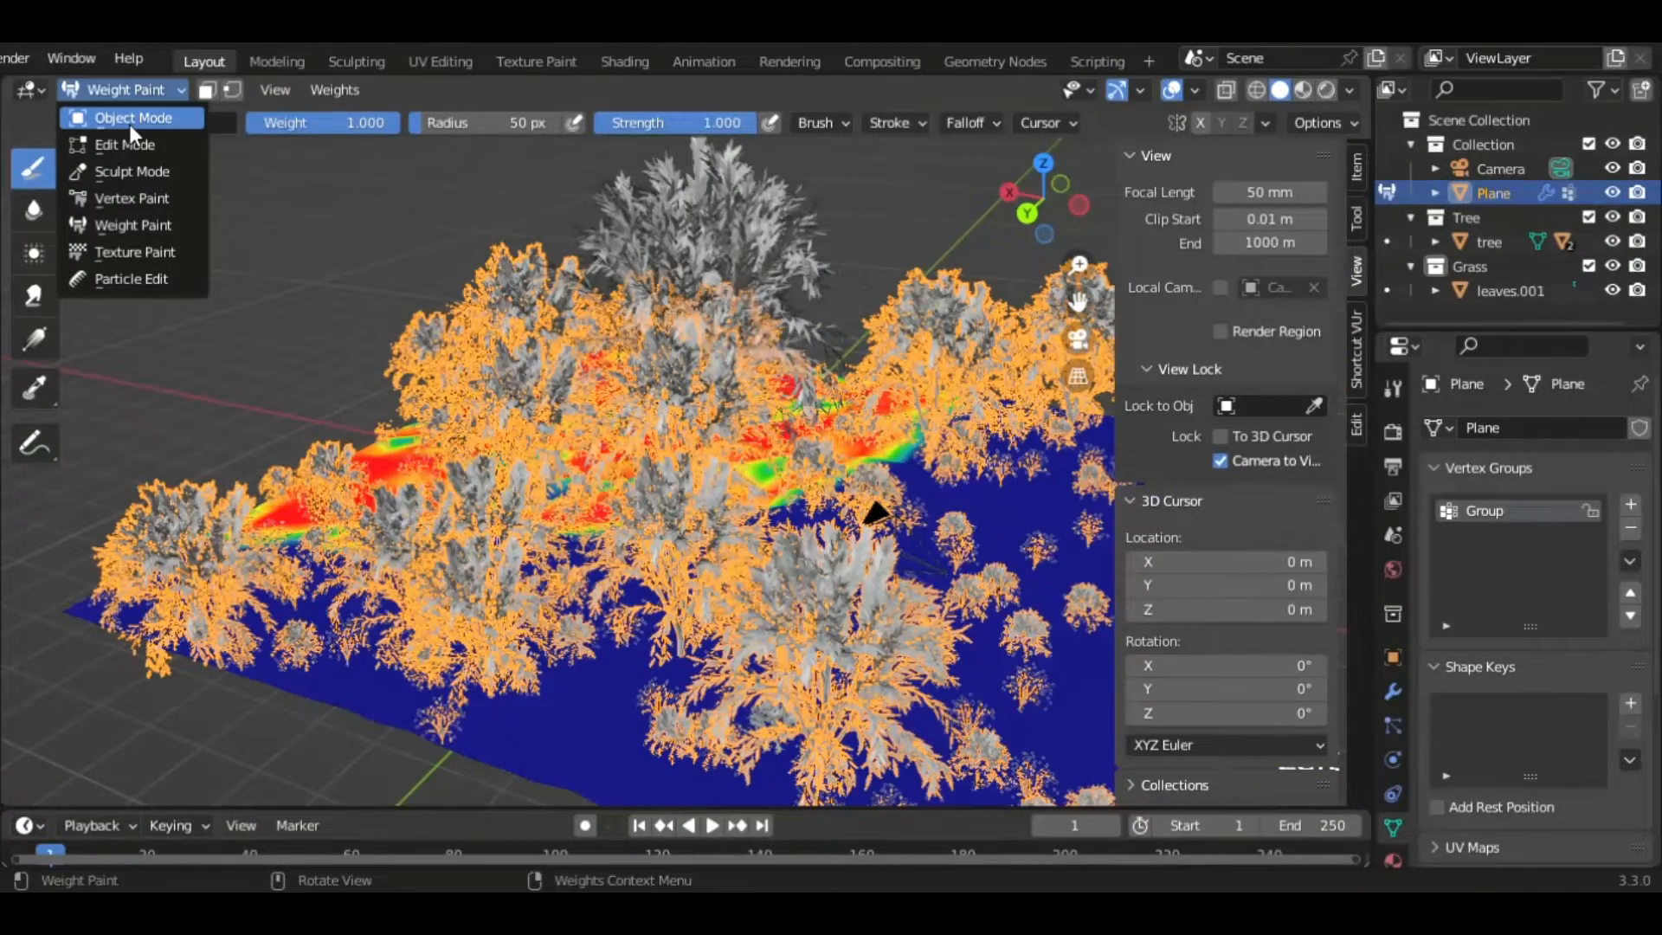
click(134, 128)
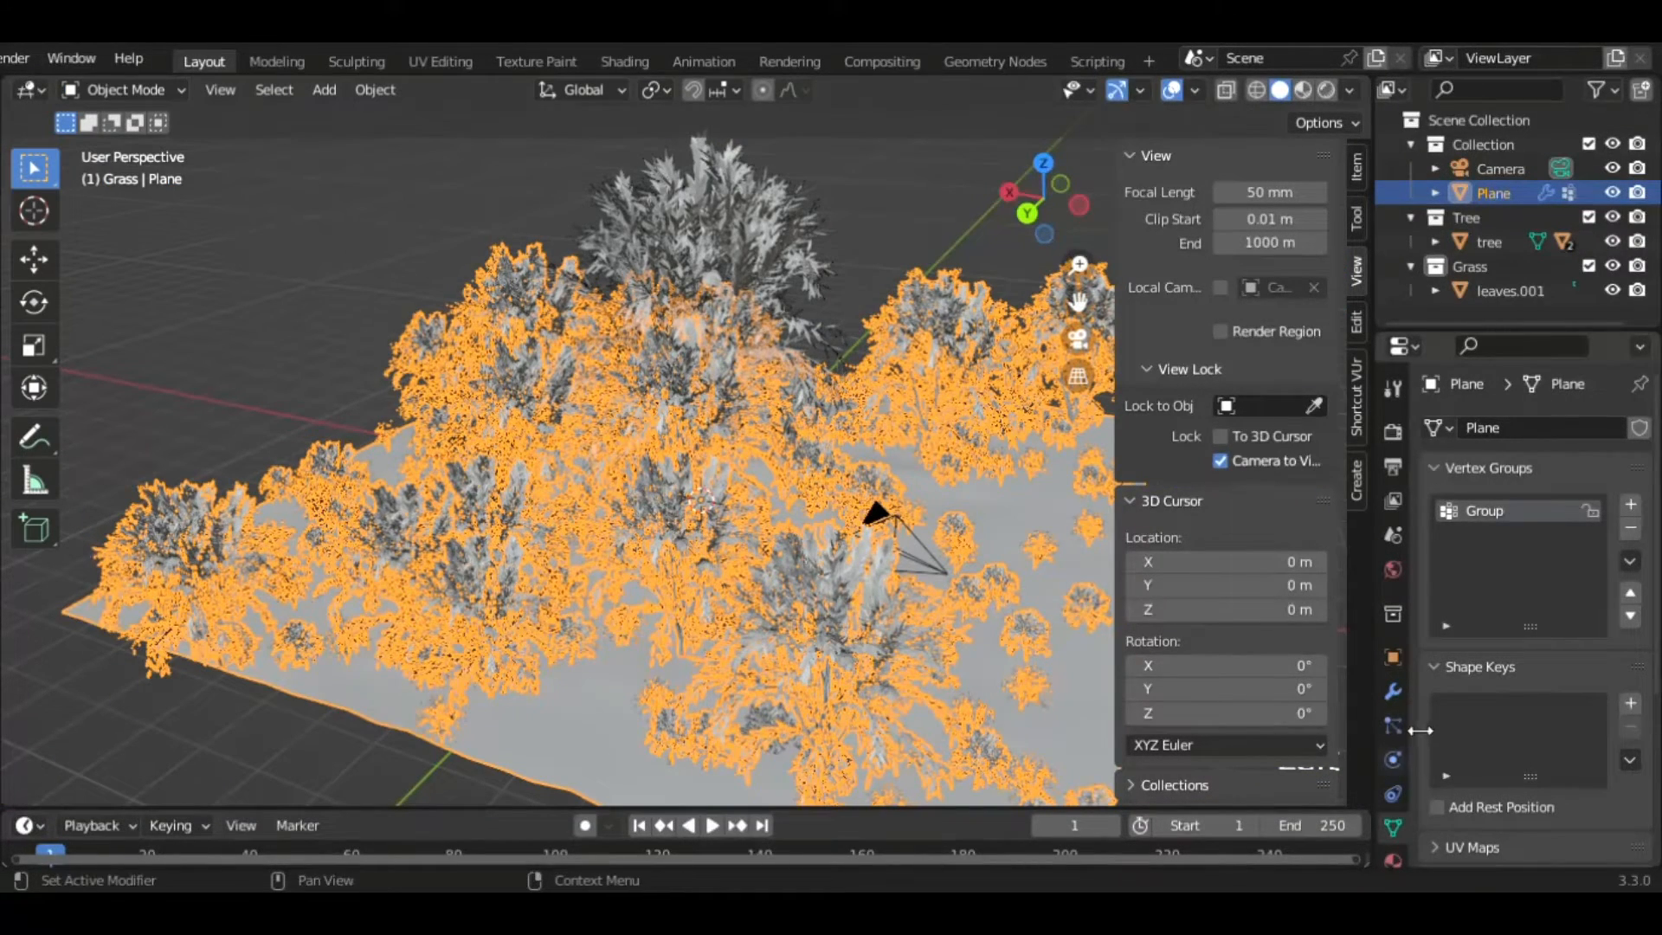
- Assign the painted vertex group Group as the density of the Trees particle system
click(1392, 692)
click(1392, 725)
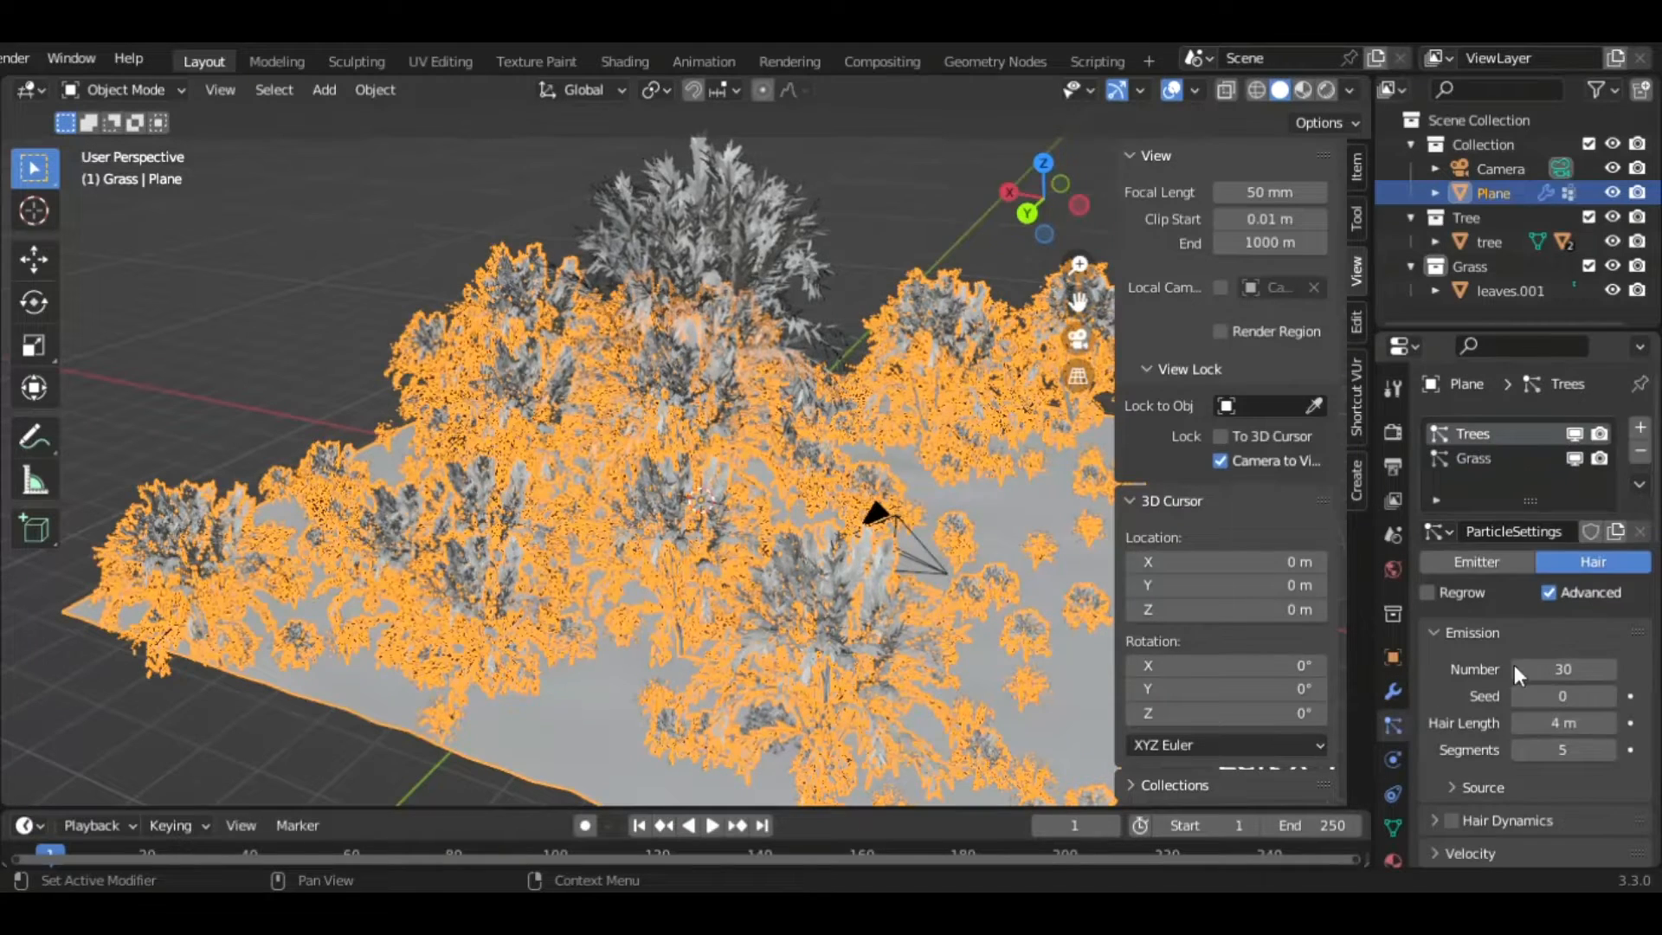
scroll(1494, 753, down, 11)
scroll(1478, 734, down, 4)
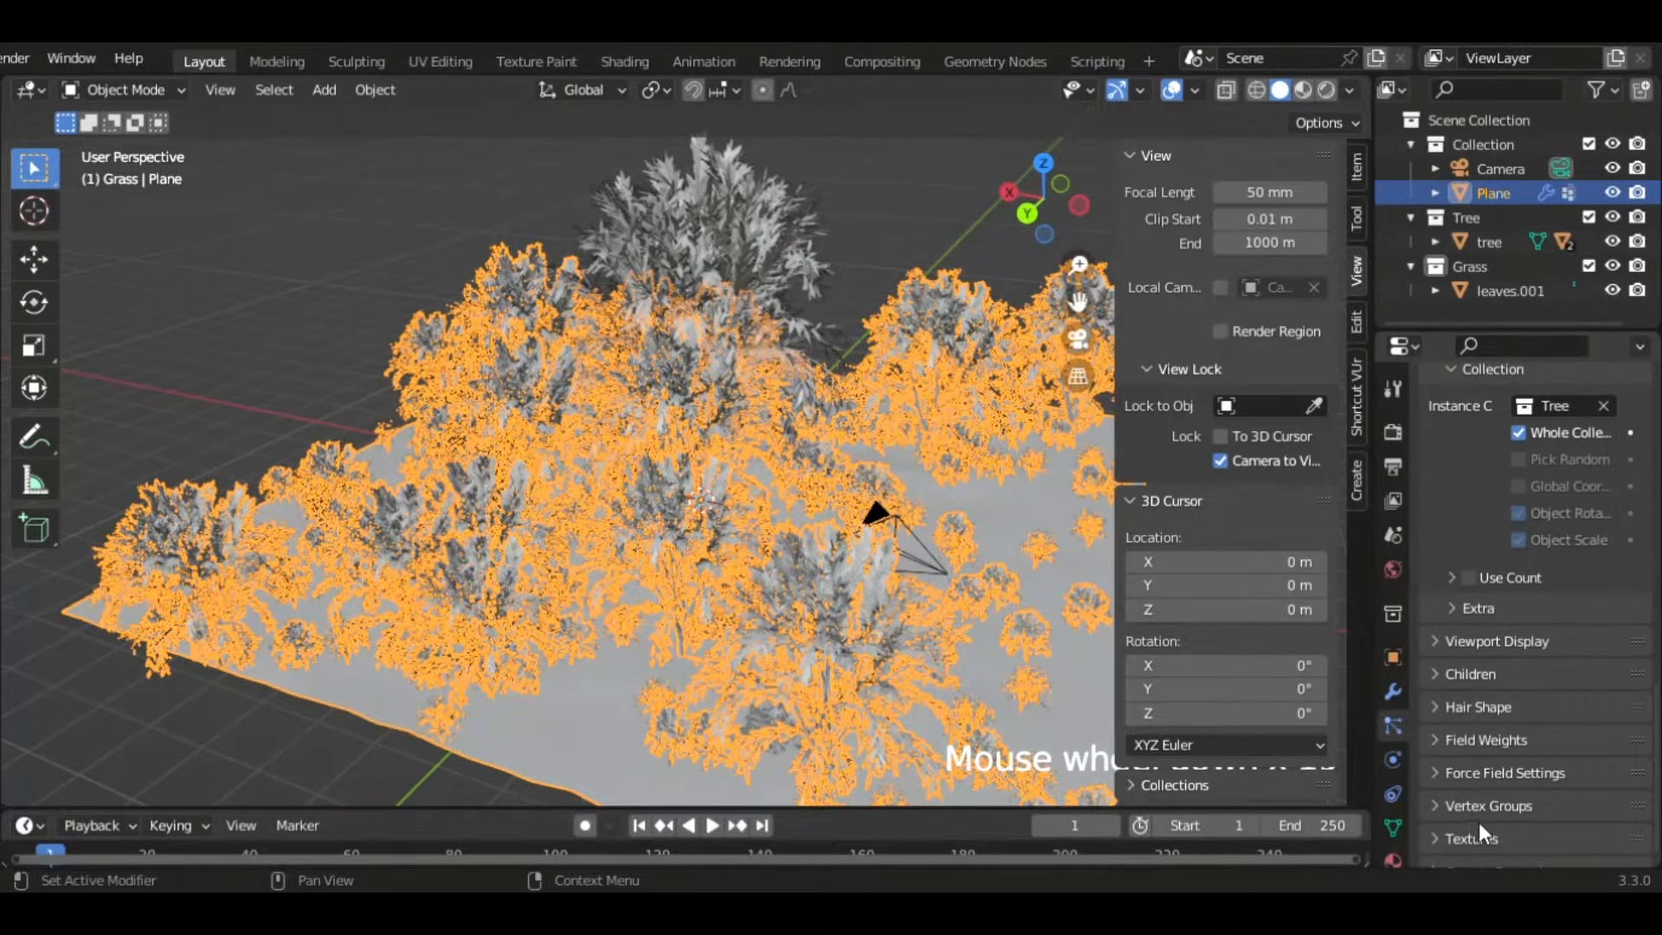
click(1483, 741)
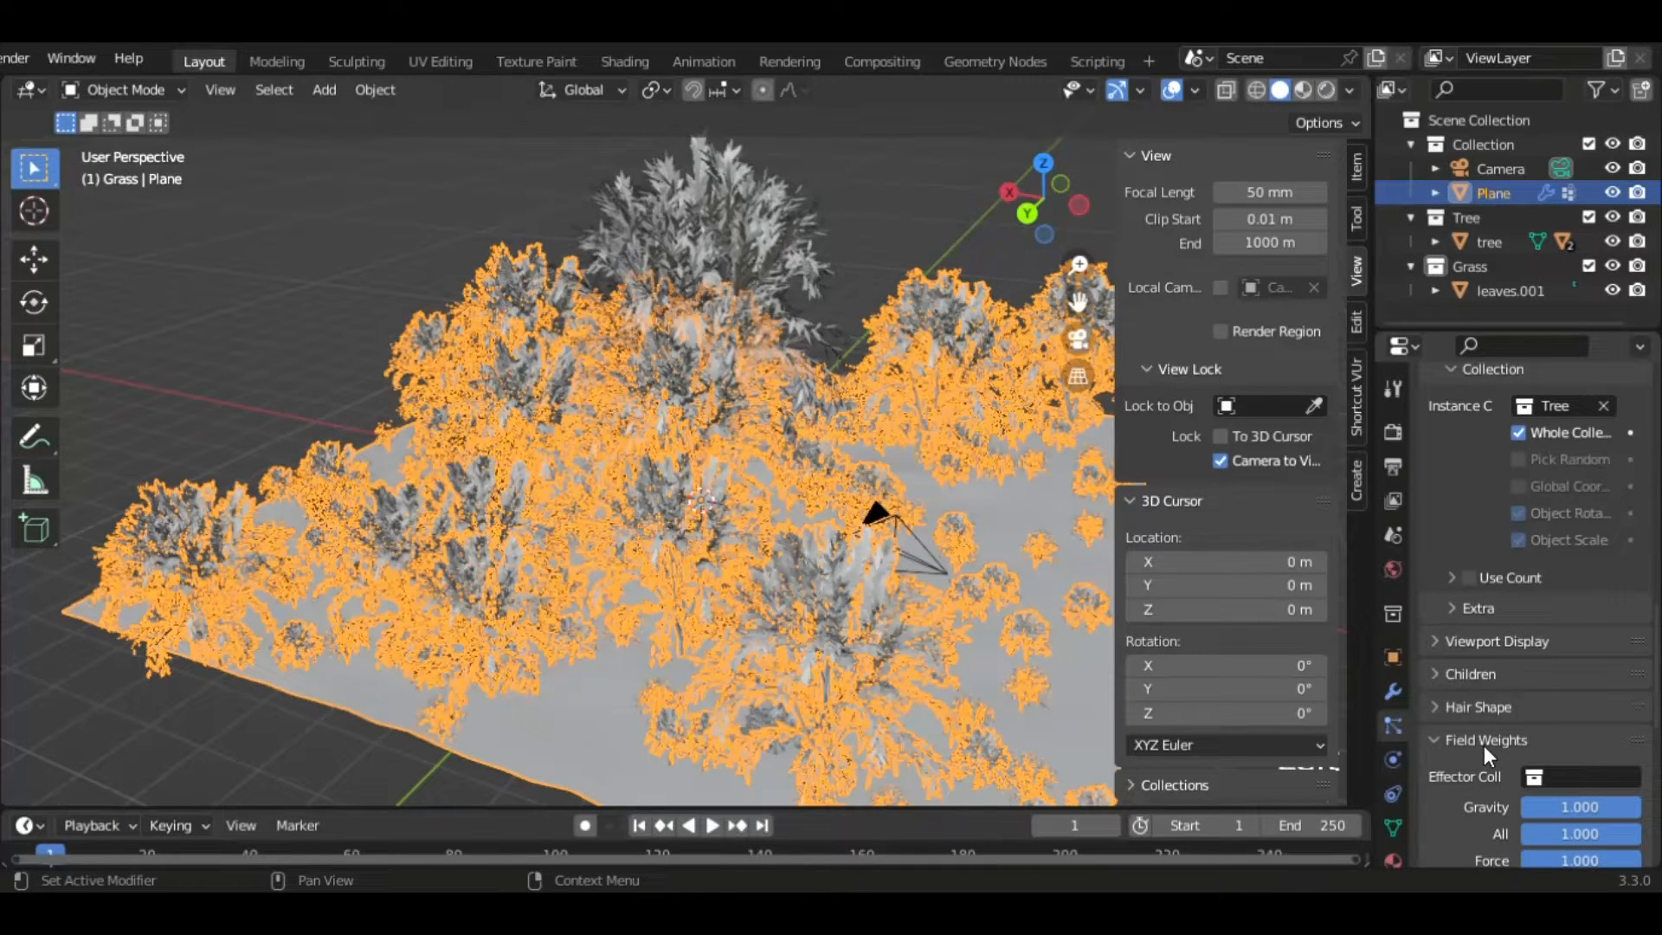
click(1545, 782)
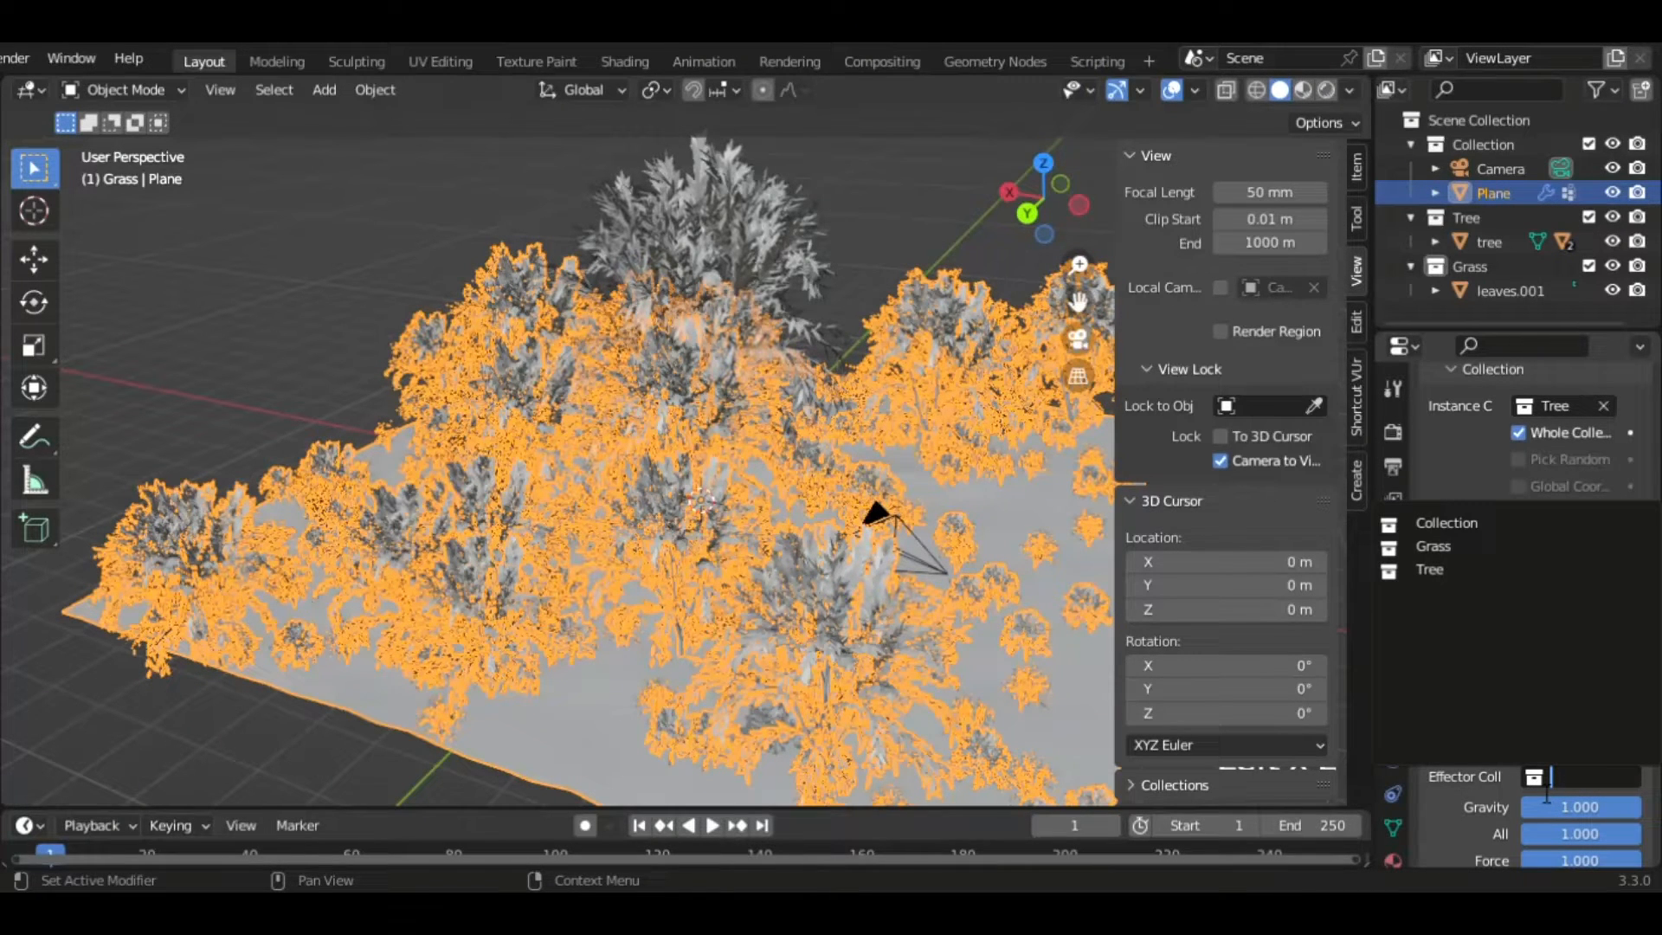
scroll(1465, 838, down, 3)
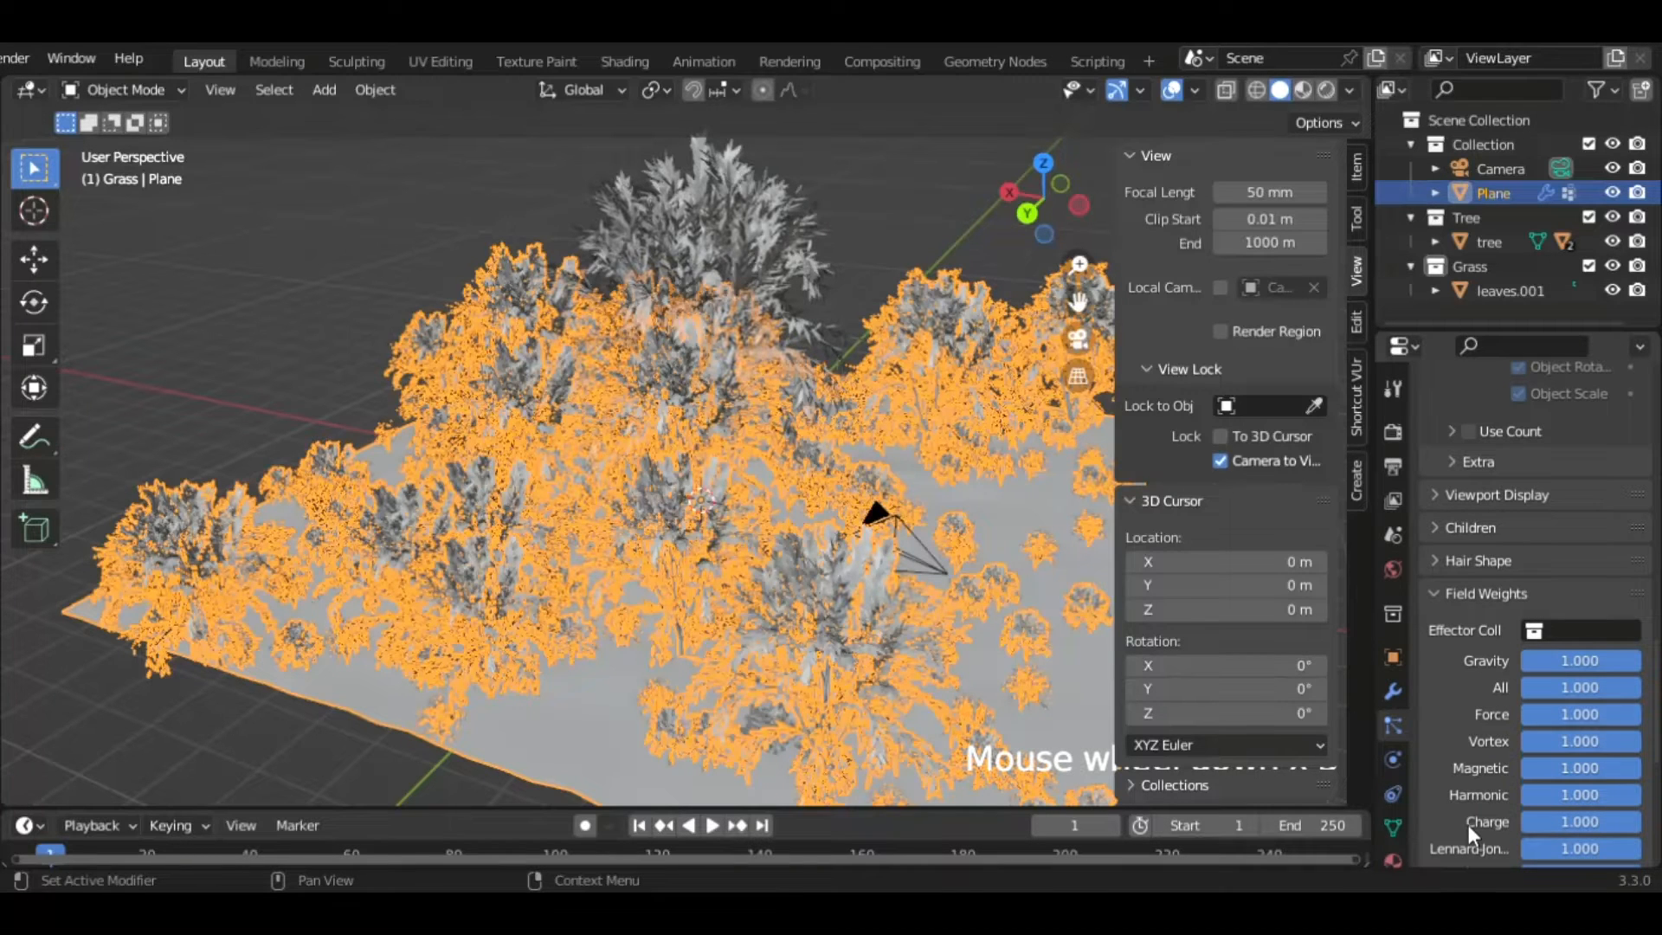
scroll(1470, 812, down, 8)
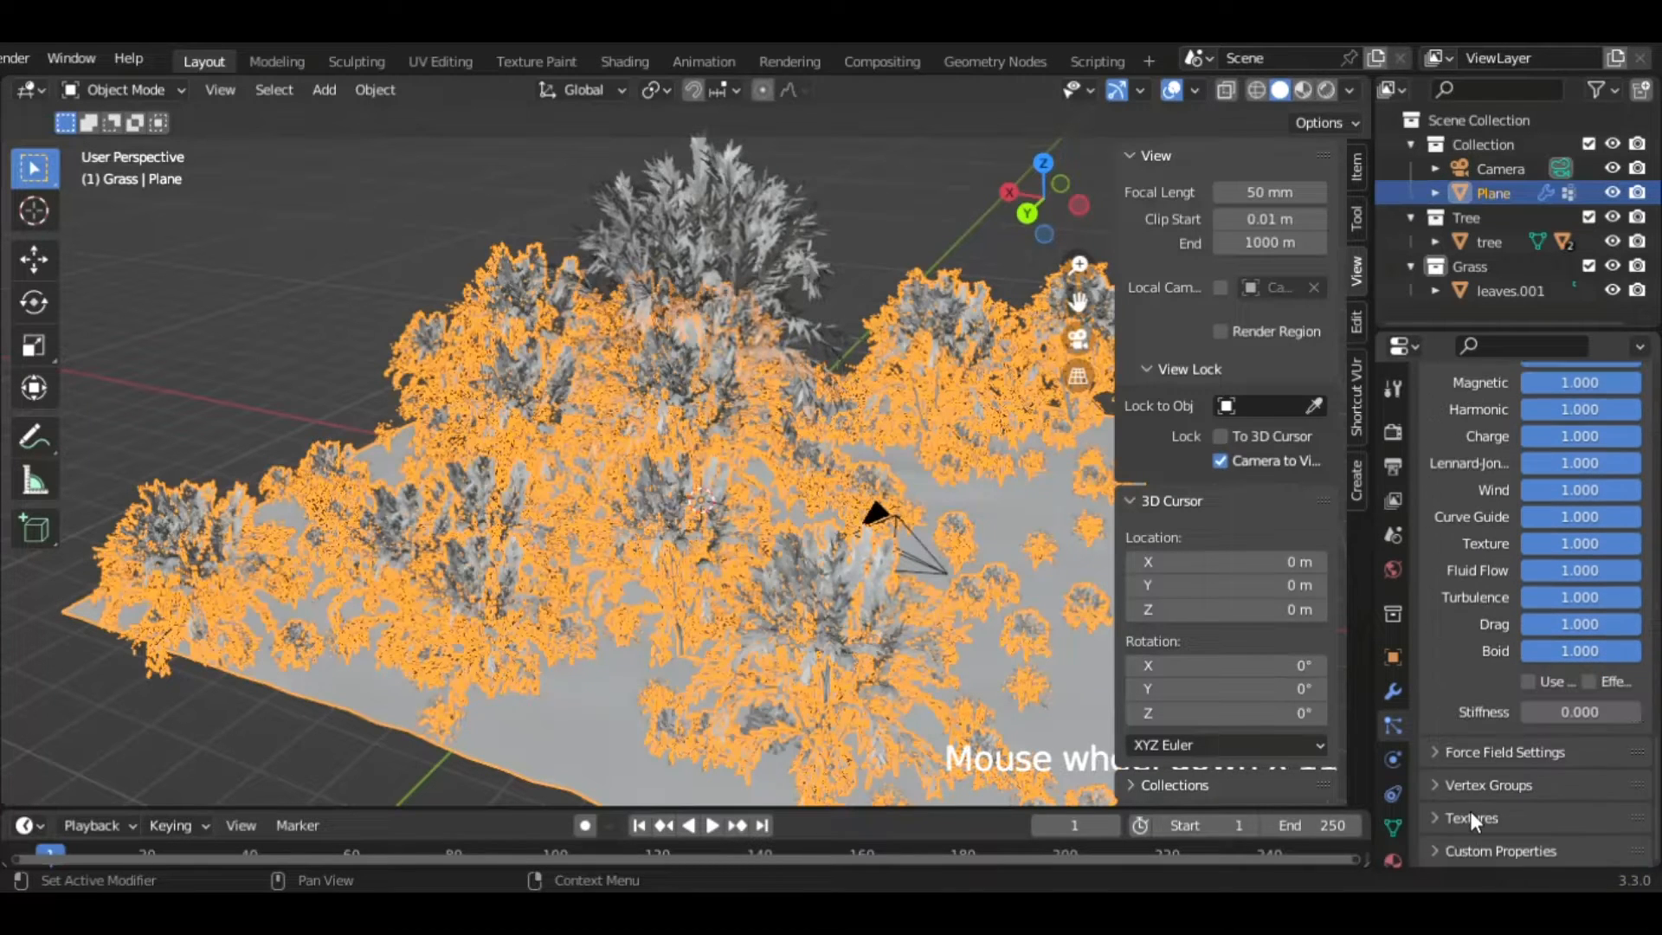
click(1468, 786)
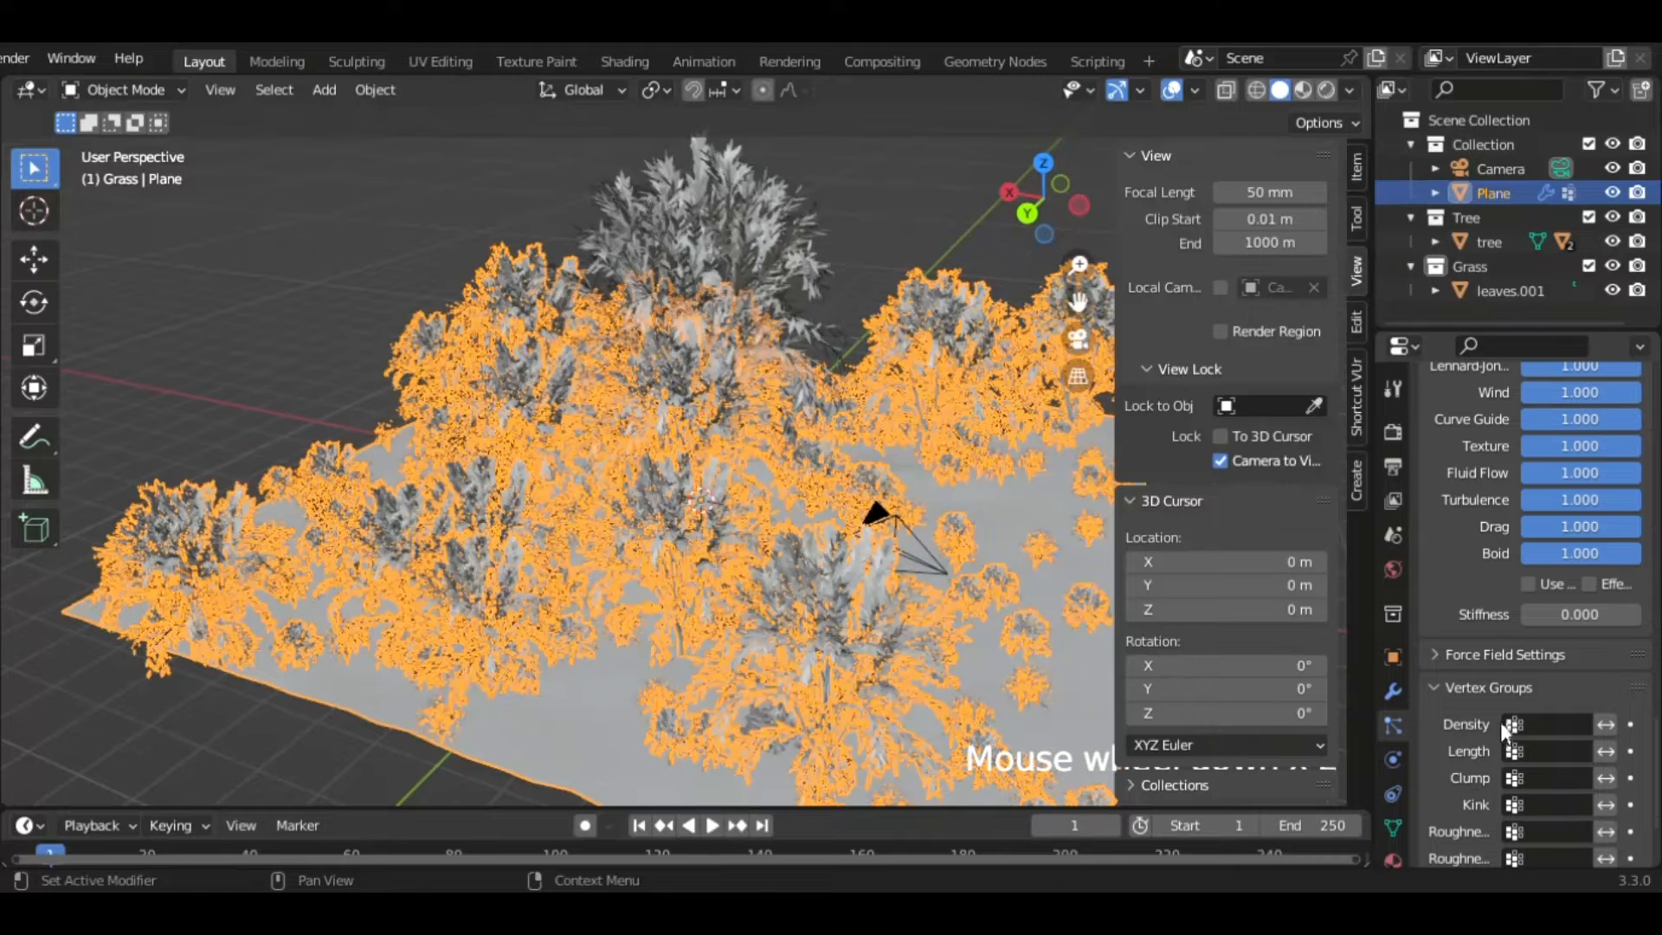
click(1553, 723)
click(1395, 471)
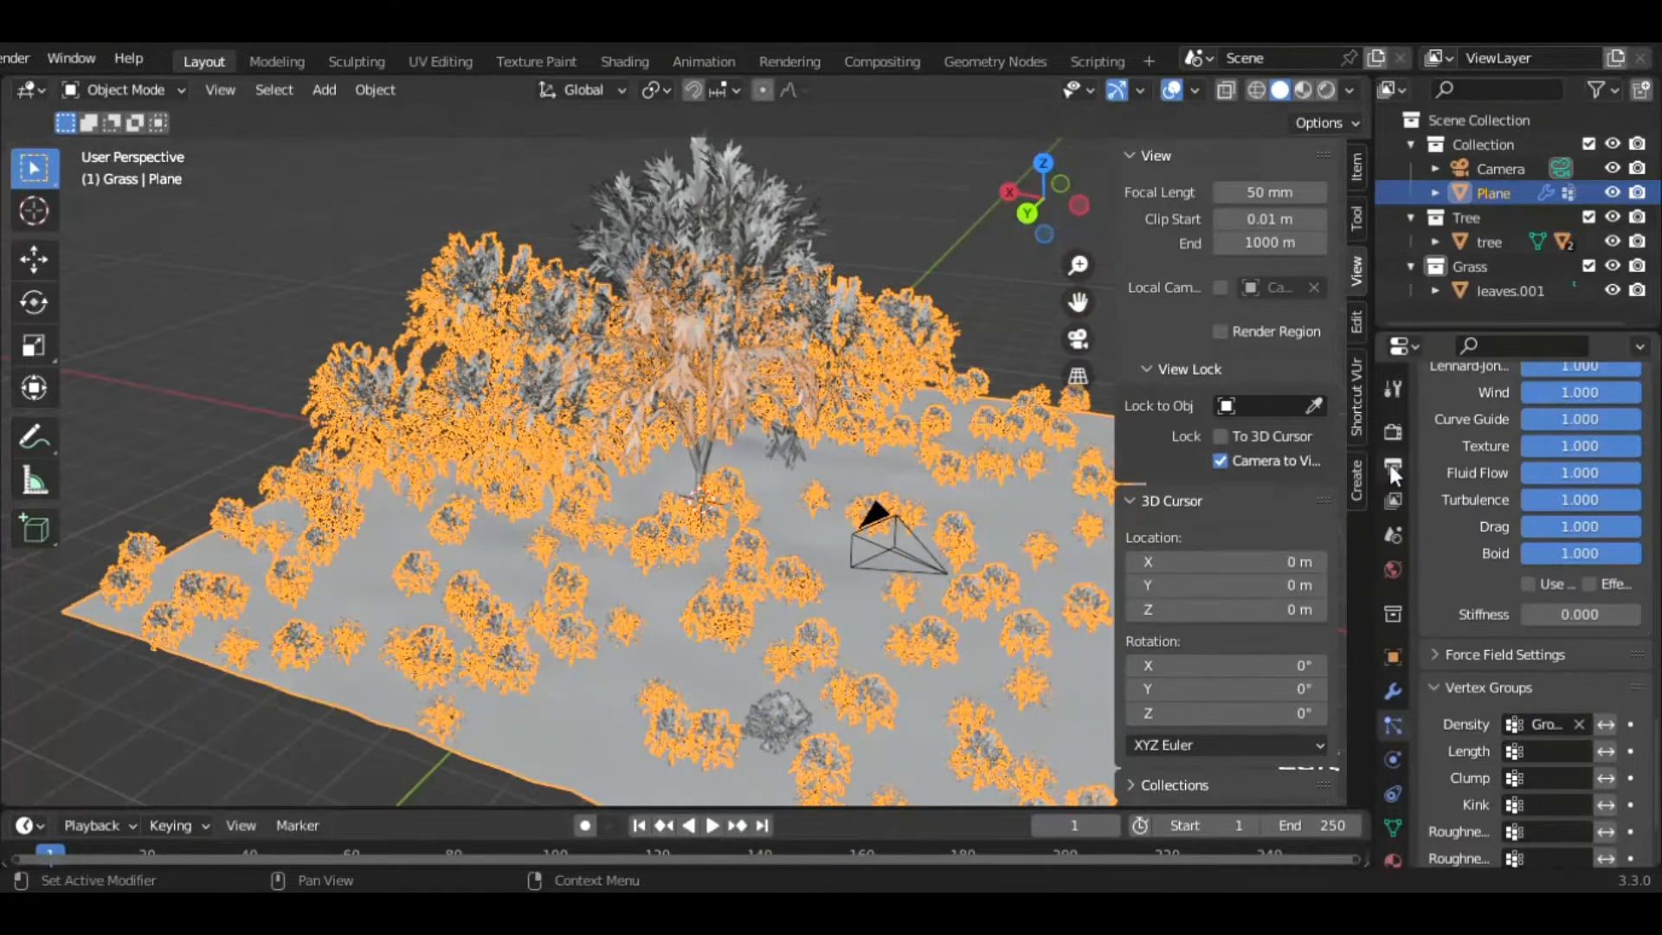
- Assign the vertex group Group as the density of the Grass particle system
scroll(1475, 464, up, 15)
scroll(1560, 459, up, 15)
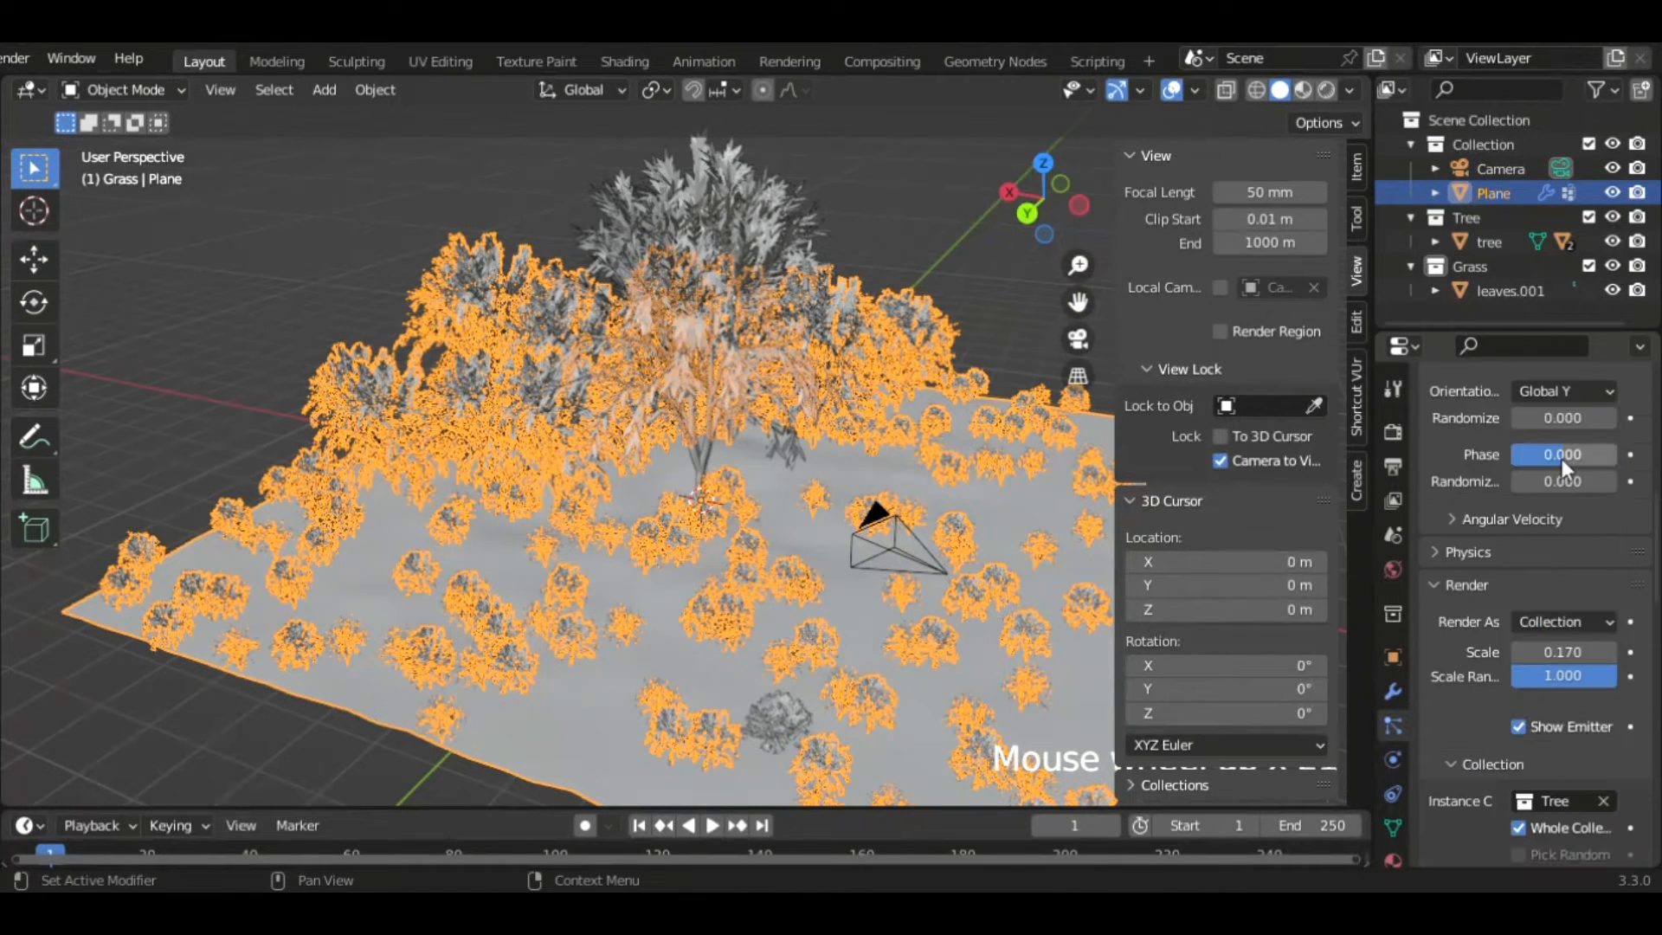
scroll(1482, 713, down, 15)
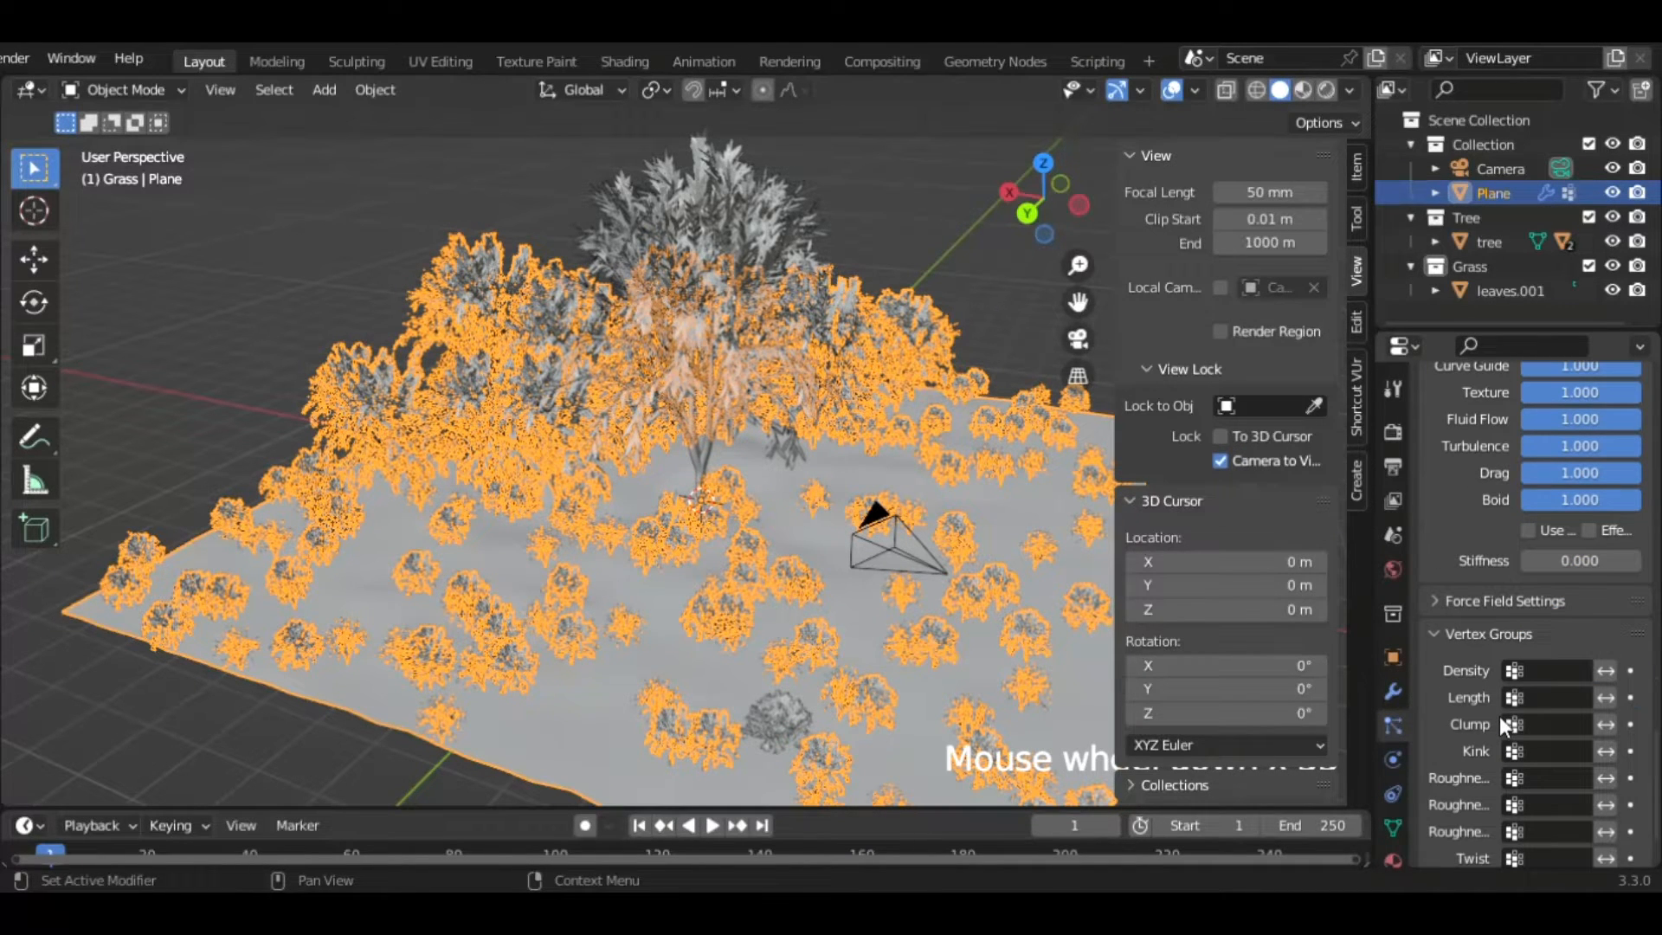
click(1530, 675)
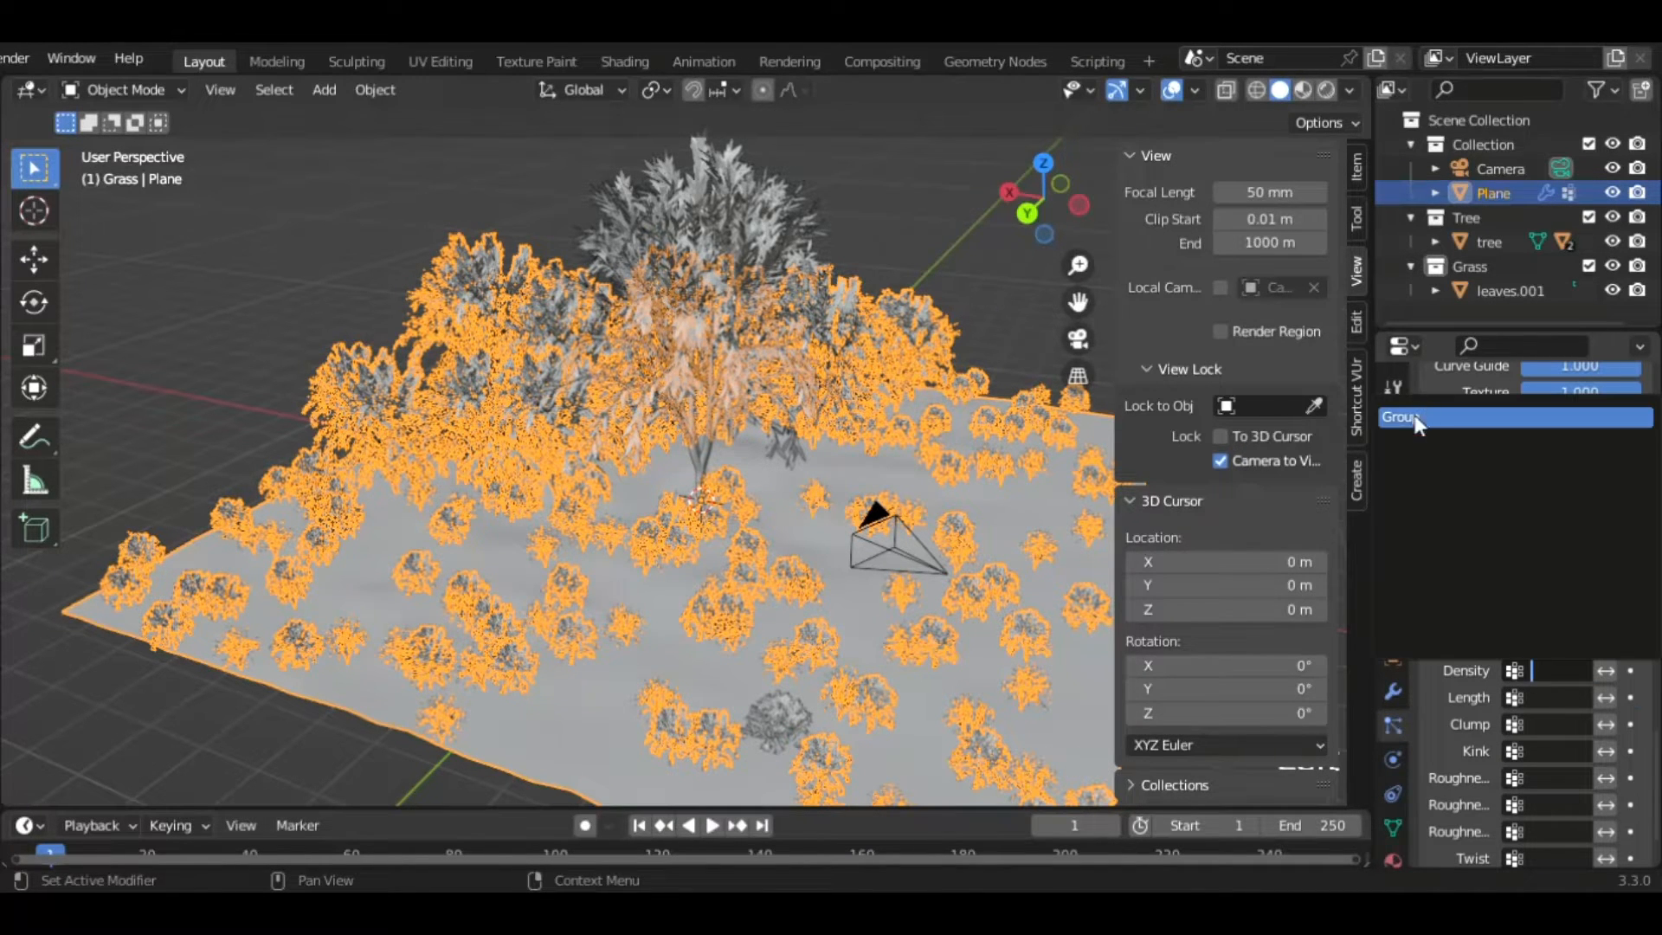
click(1416, 423)
middle_drag(573, 554, 547, 540)
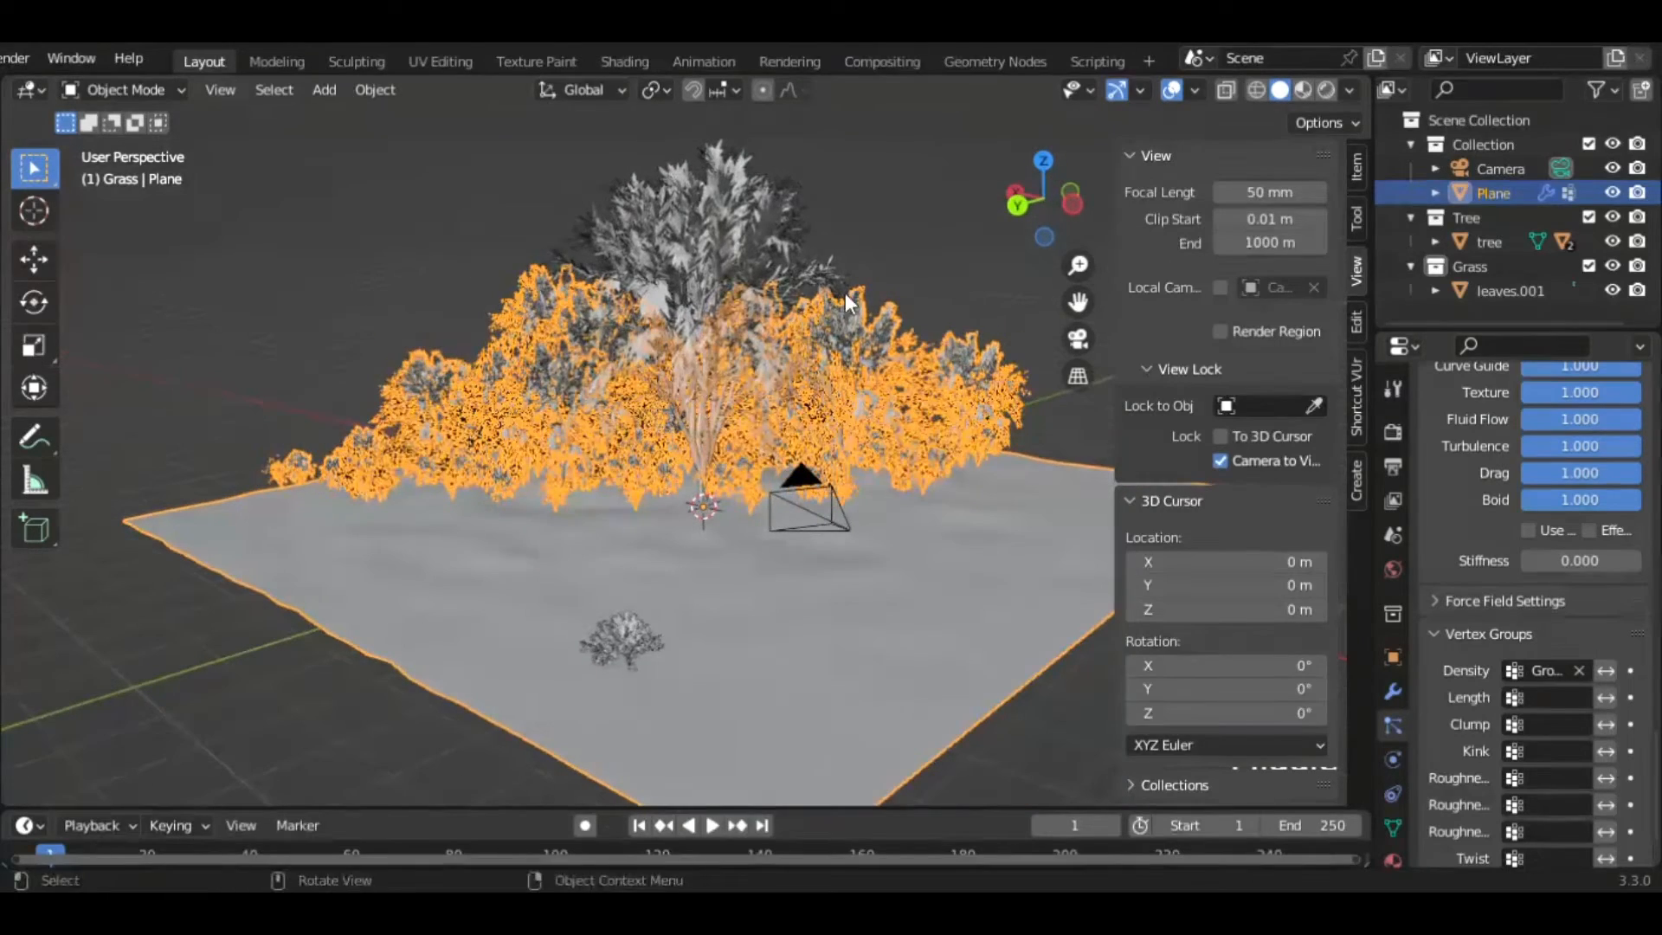
- Reframe the locked camera on the main tree trunk with the bushes behind it, and leave the camera view
click(902, 231)
click(1083, 335)
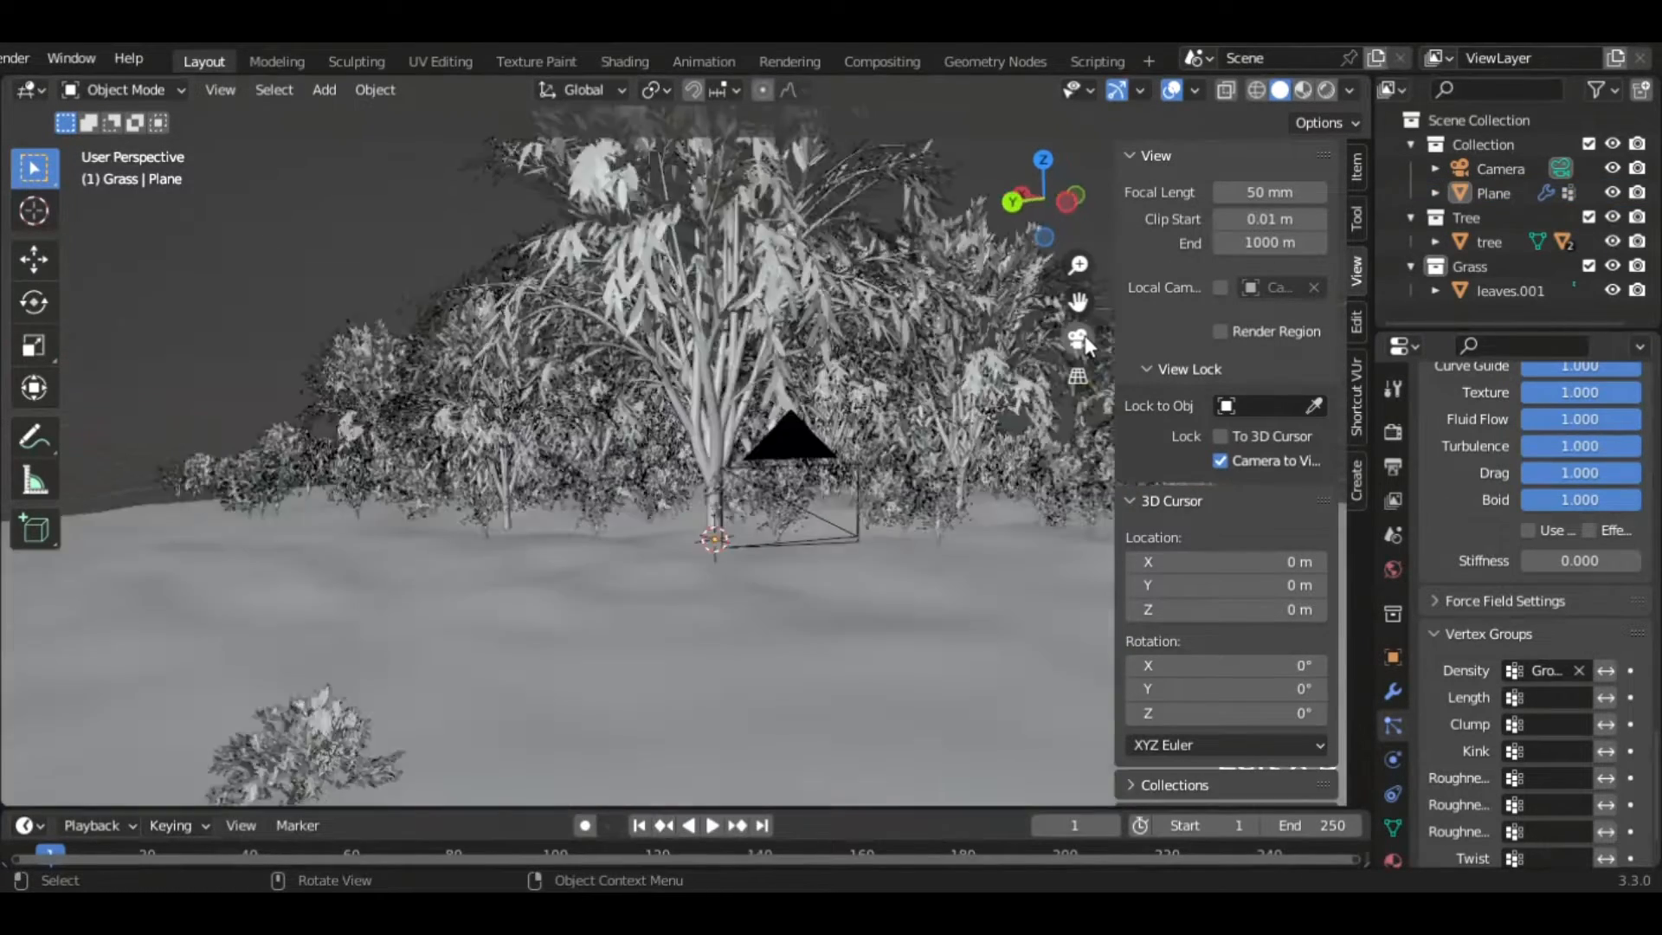
scroll(772, 457, up, 1)
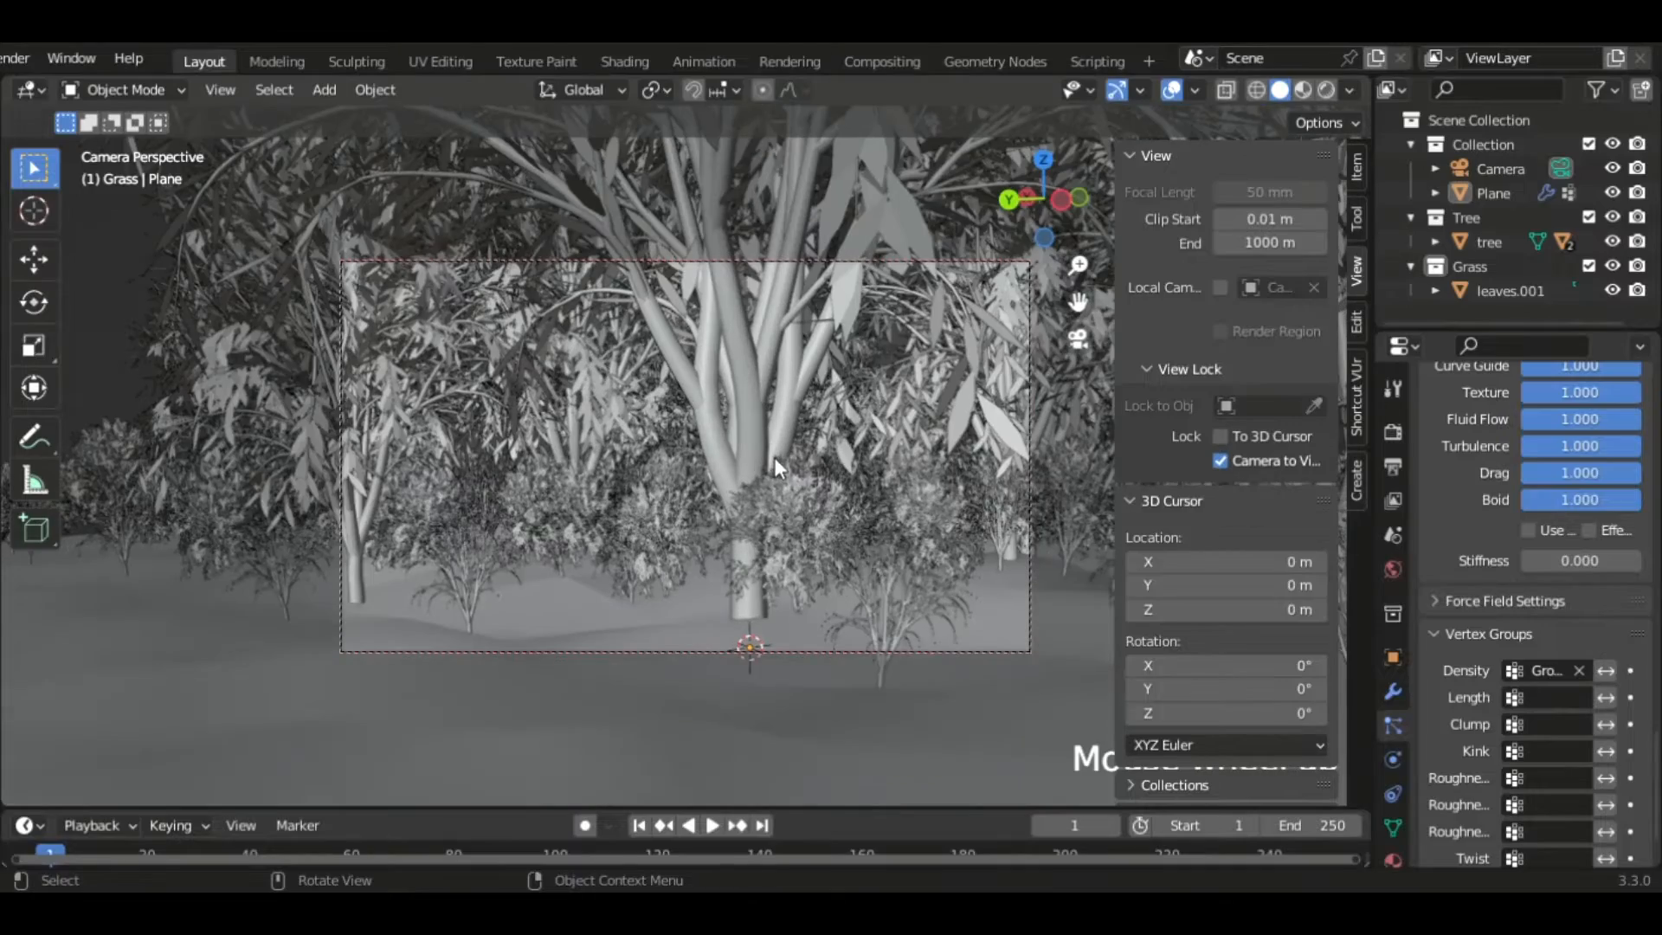
middle_drag(699, 465, 756, 469)
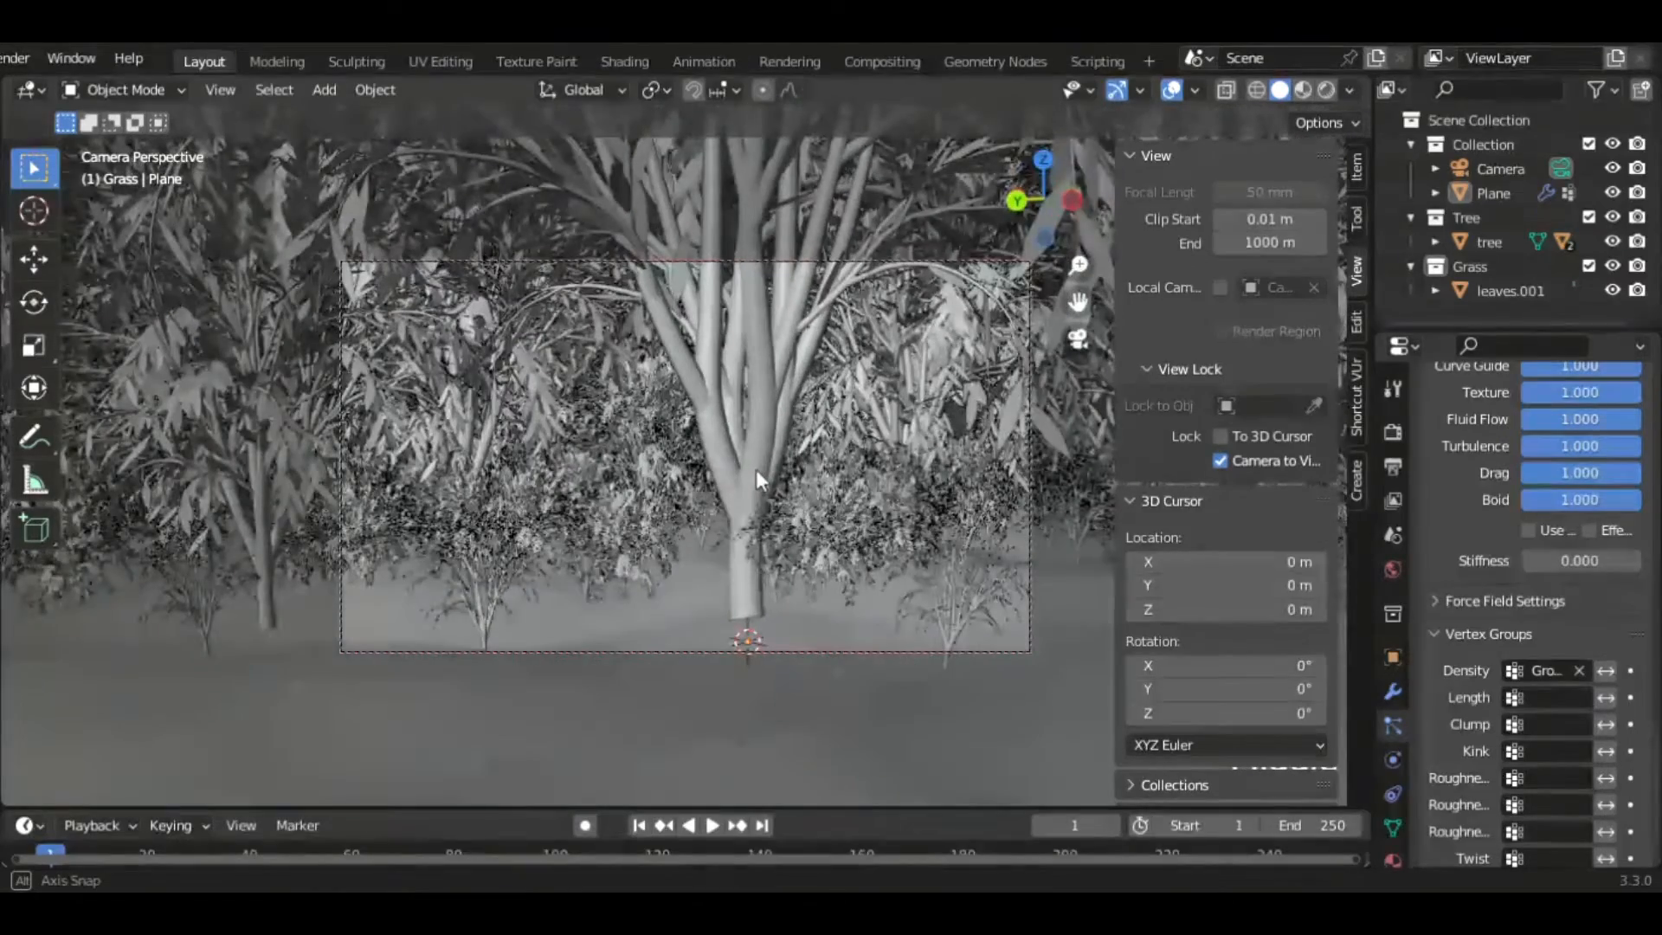
scroll(812, 439, down, 1)
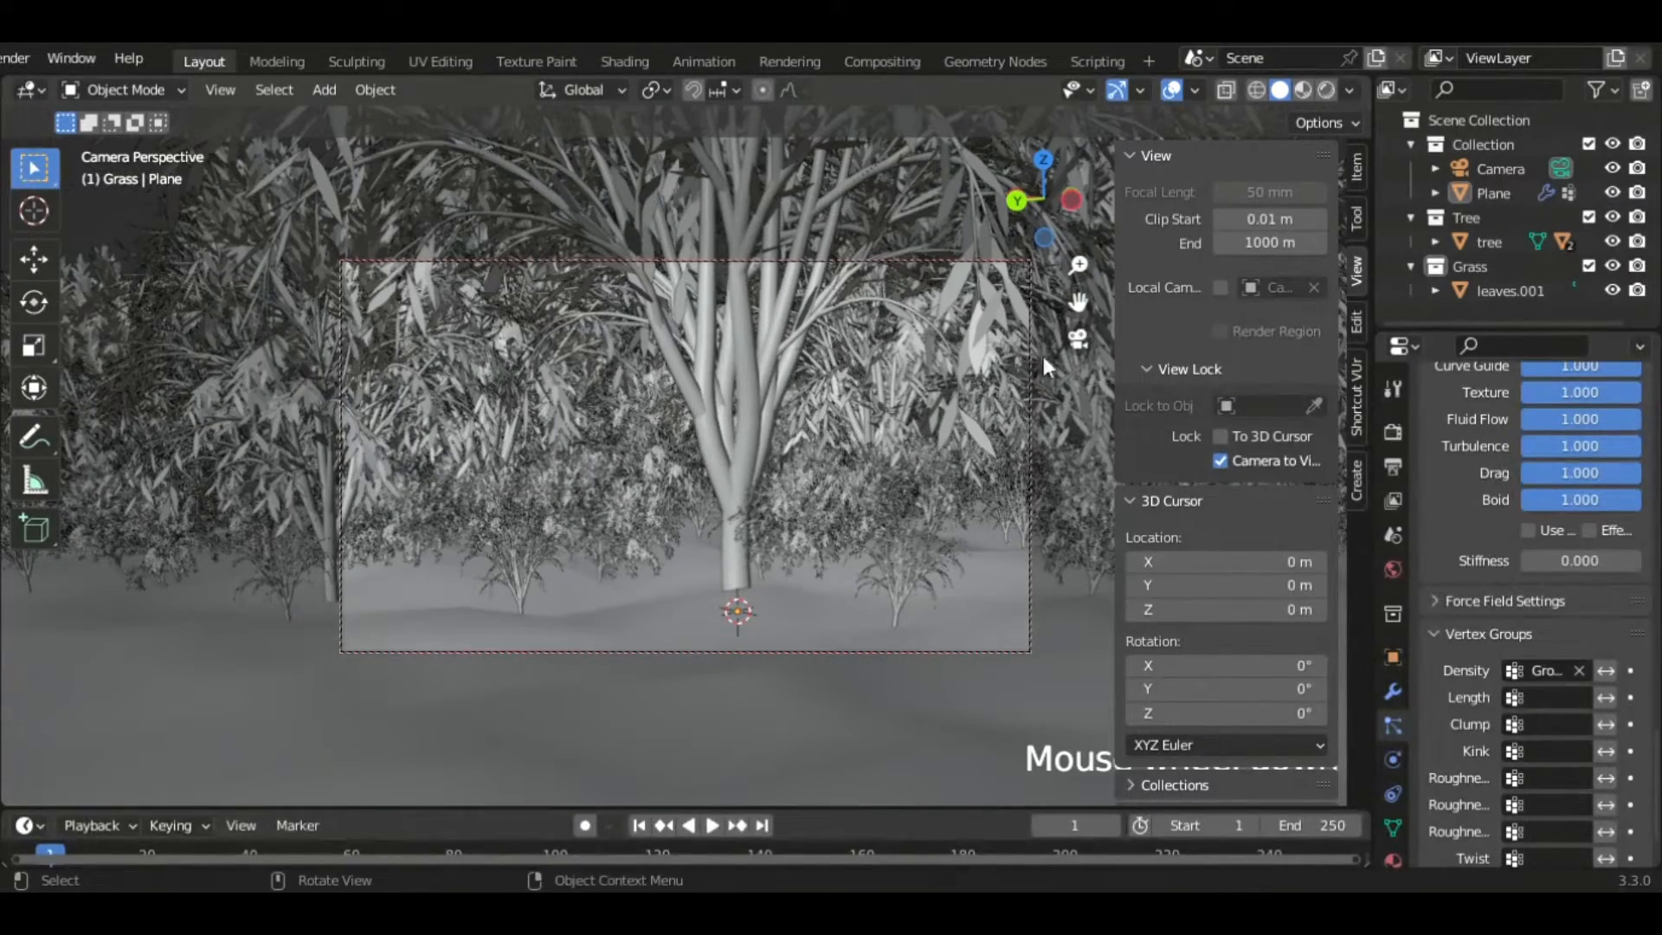
drag(1078, 303, 1085, 320)
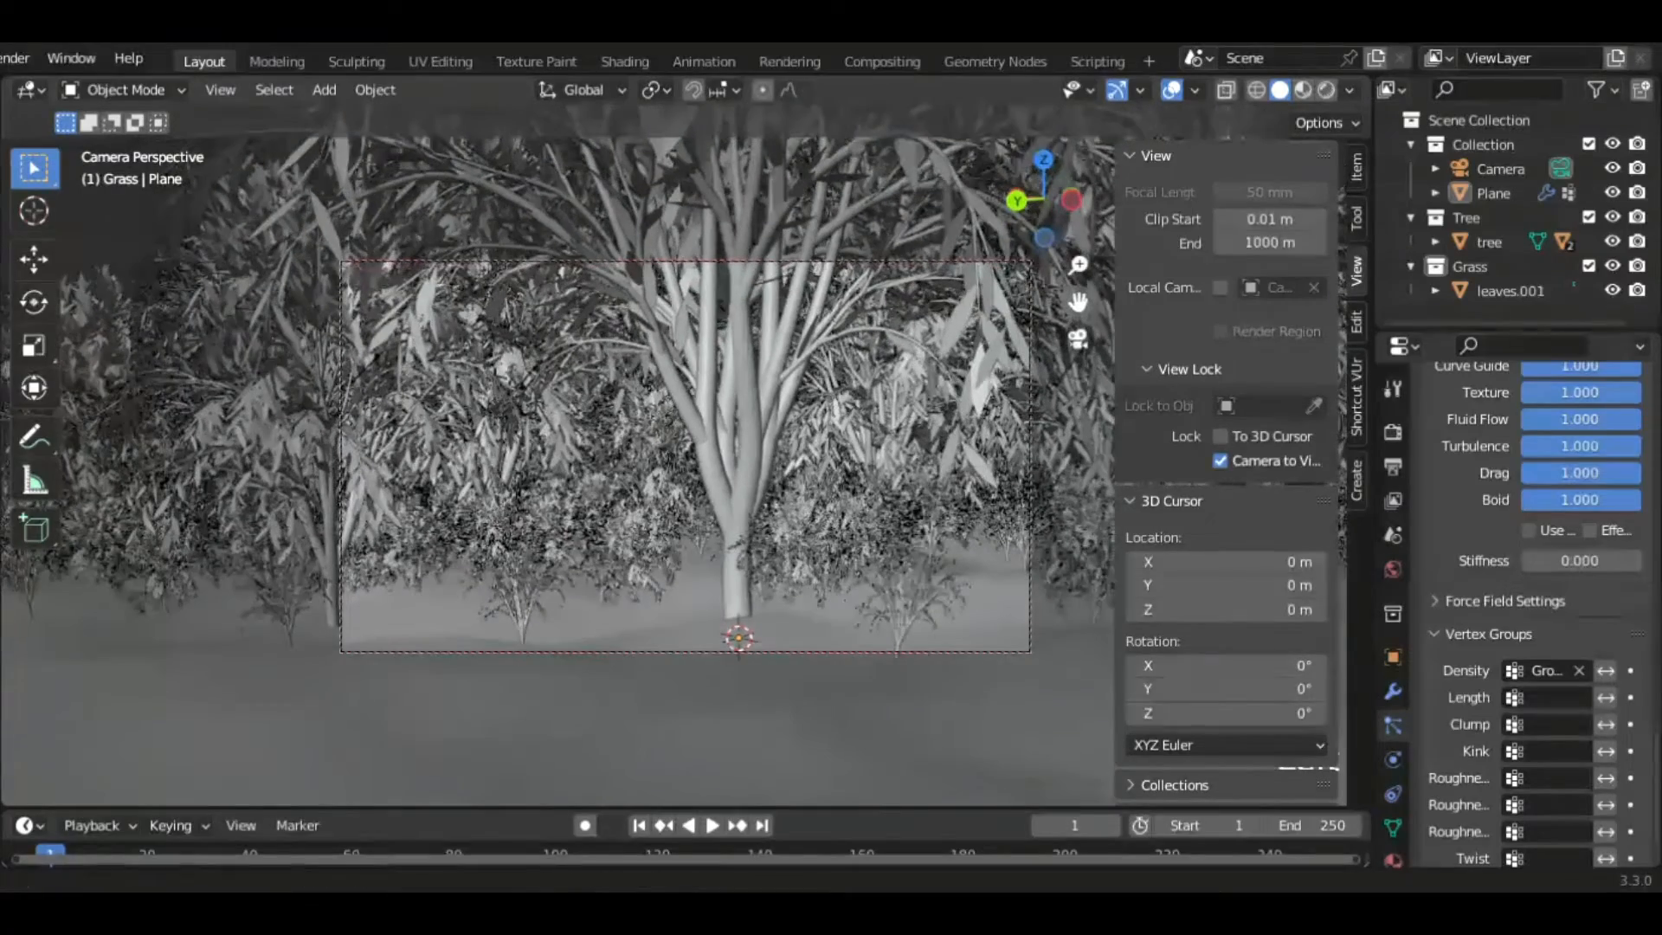
middle_drag(545, 421, 611, 491)
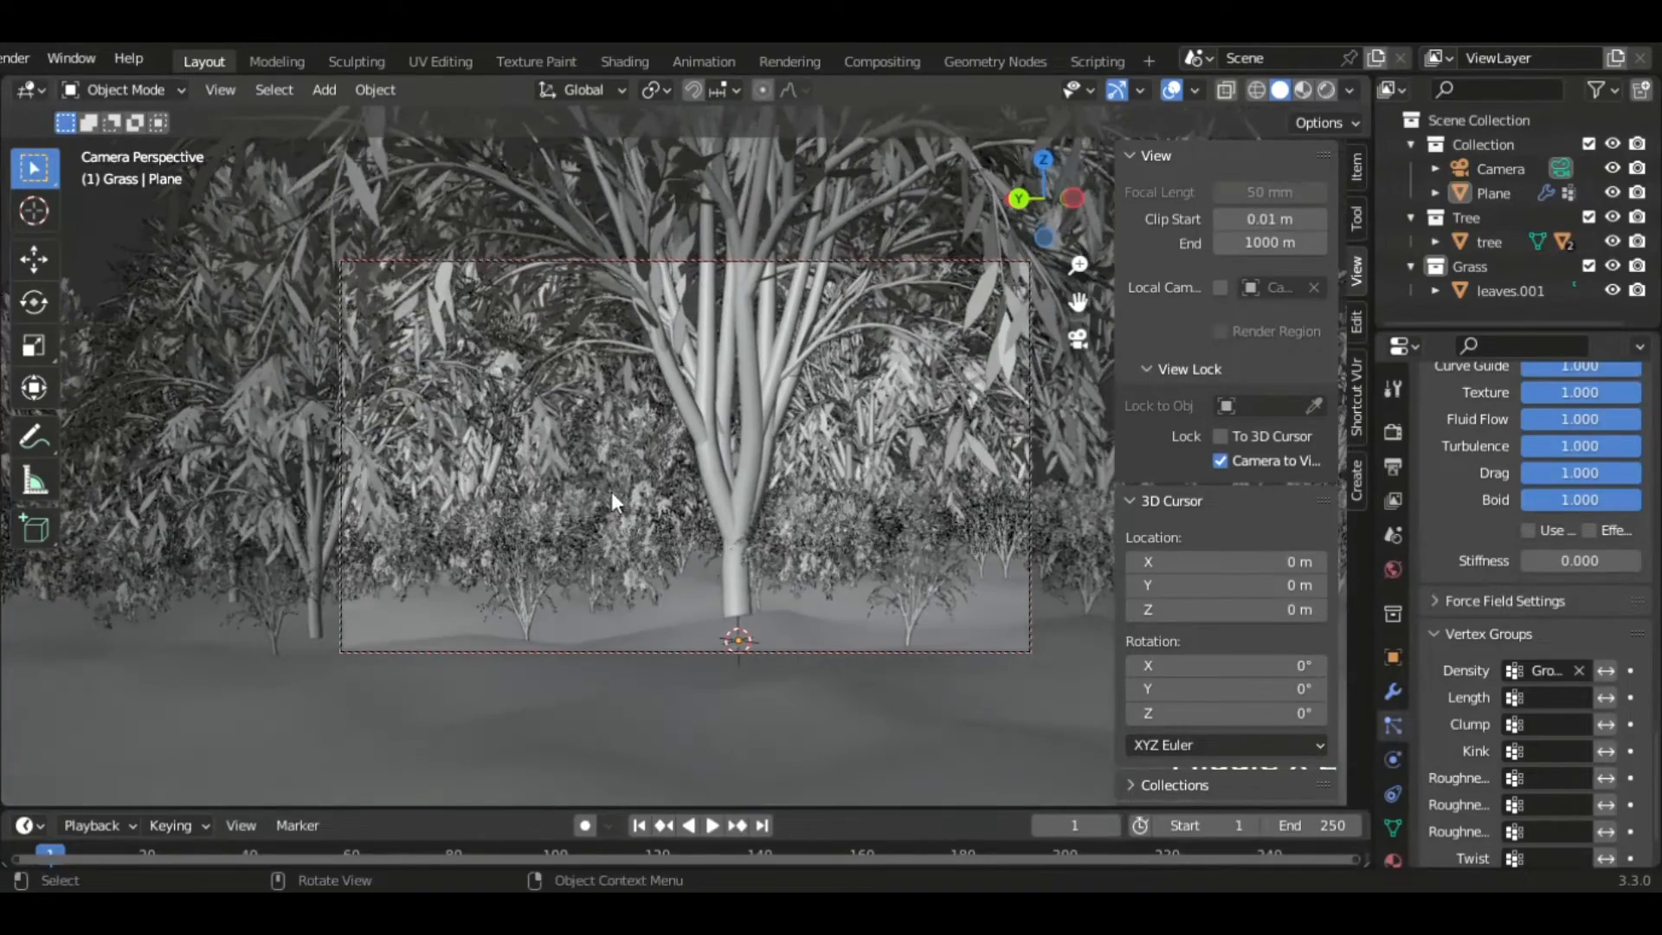
scroll(617, 501, up, 2)
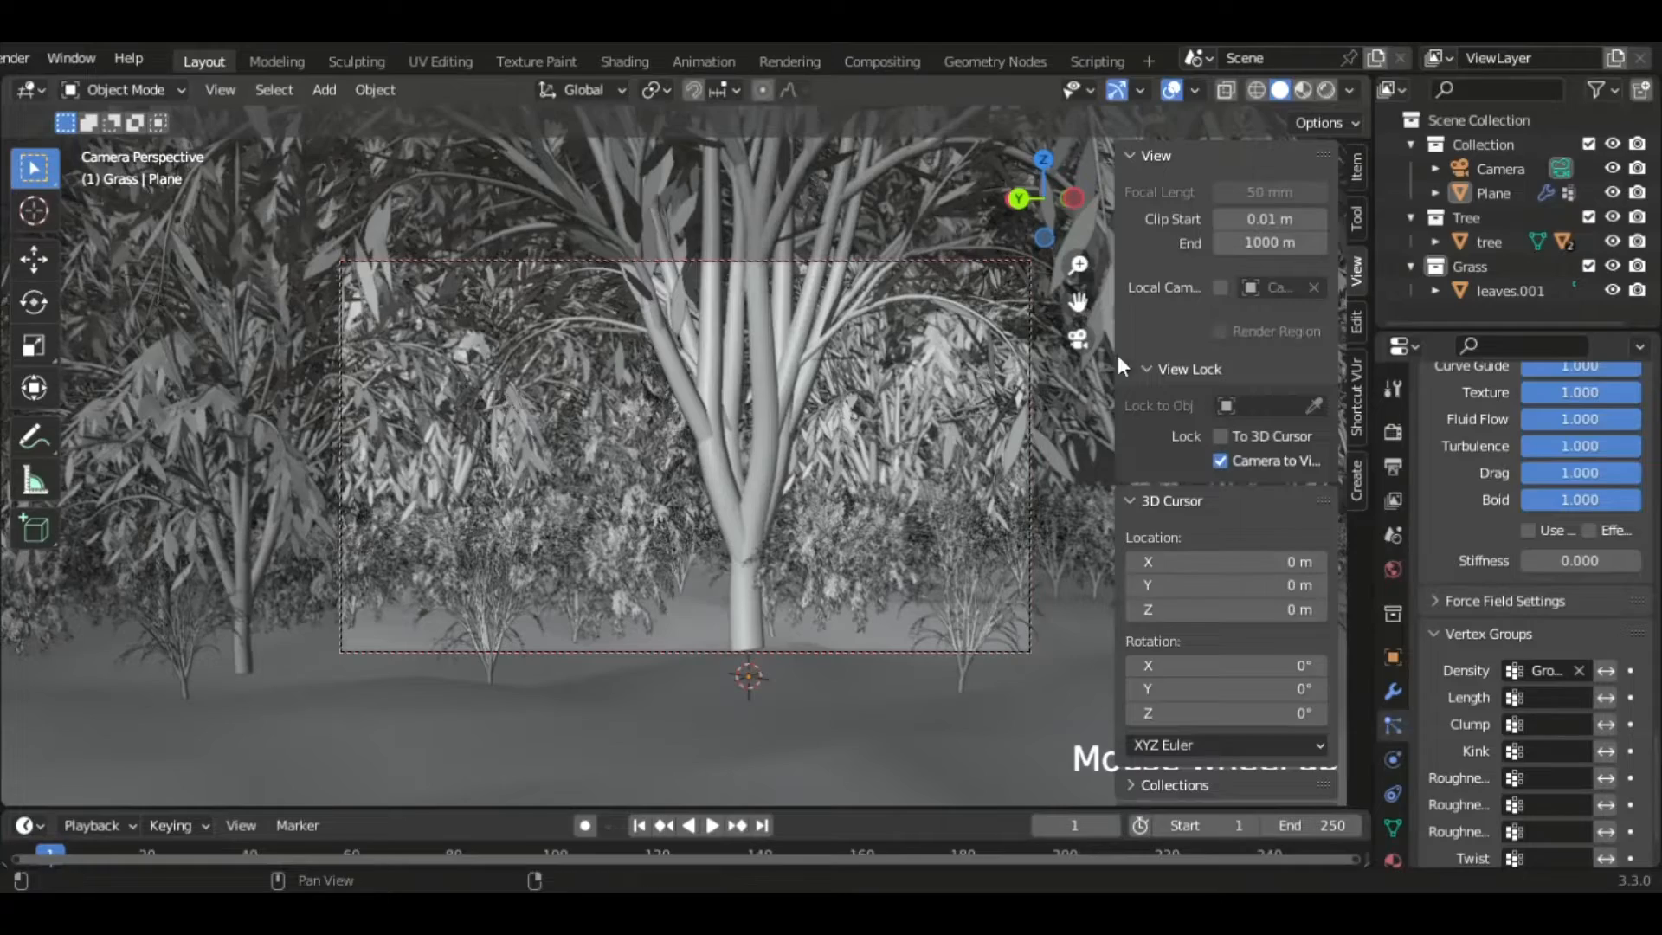
click(1079, 337)
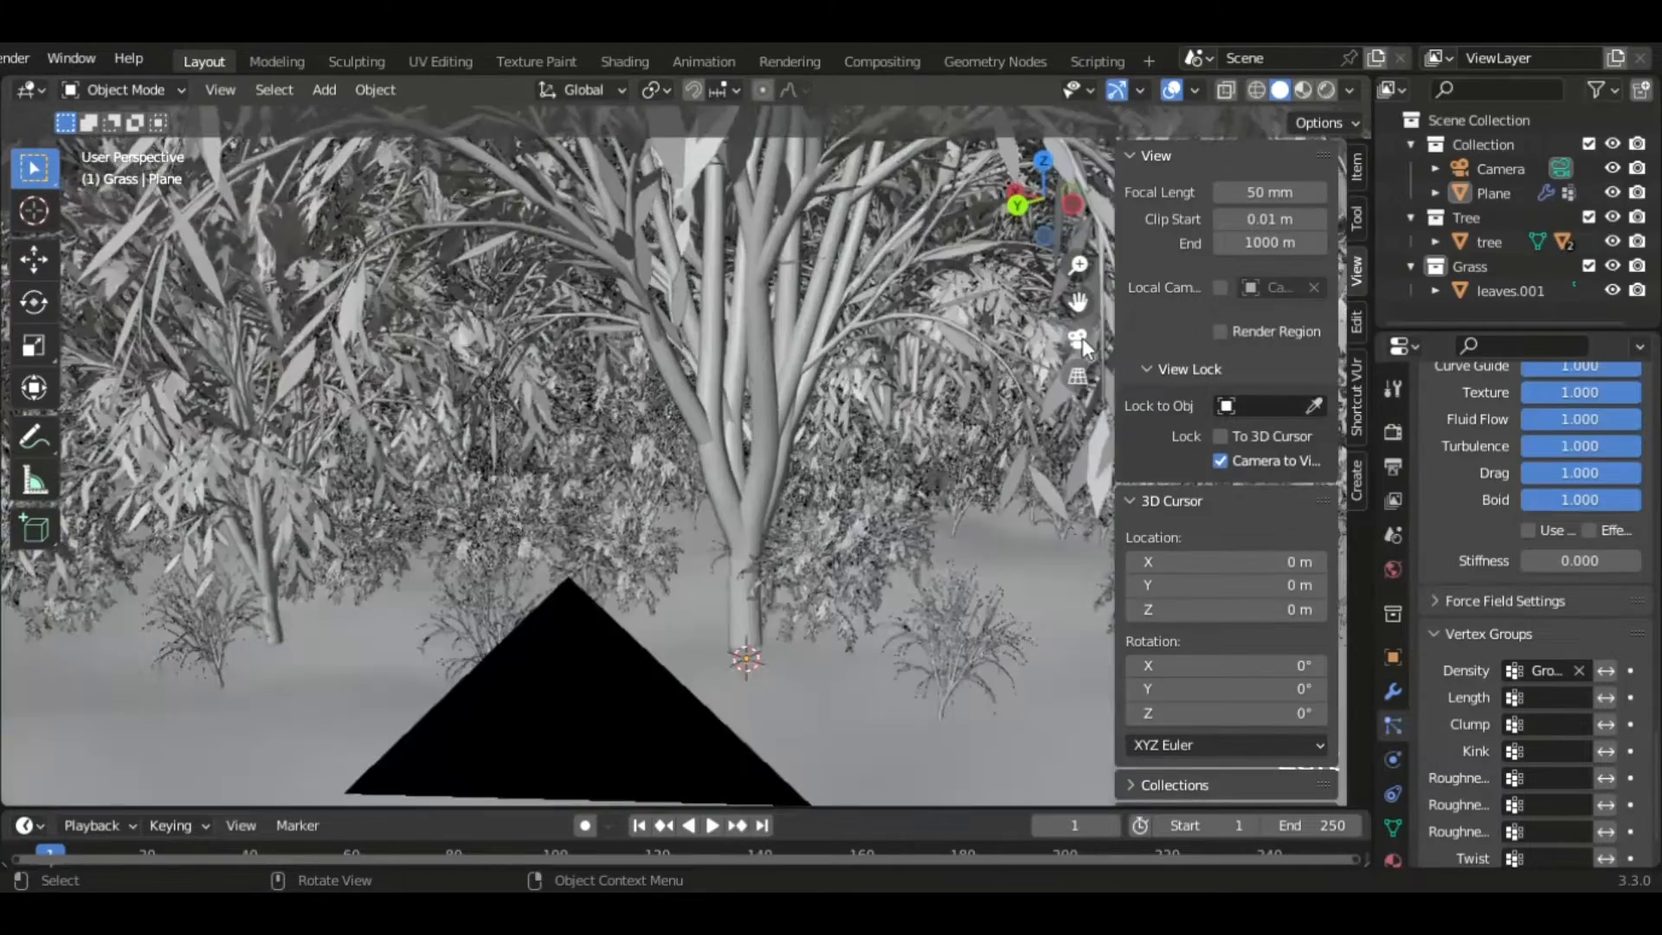
- Hide the sidebar, add a Sun light, and raise it about 6.2 m along the Z axis
scroll(632, 562, down, 4)
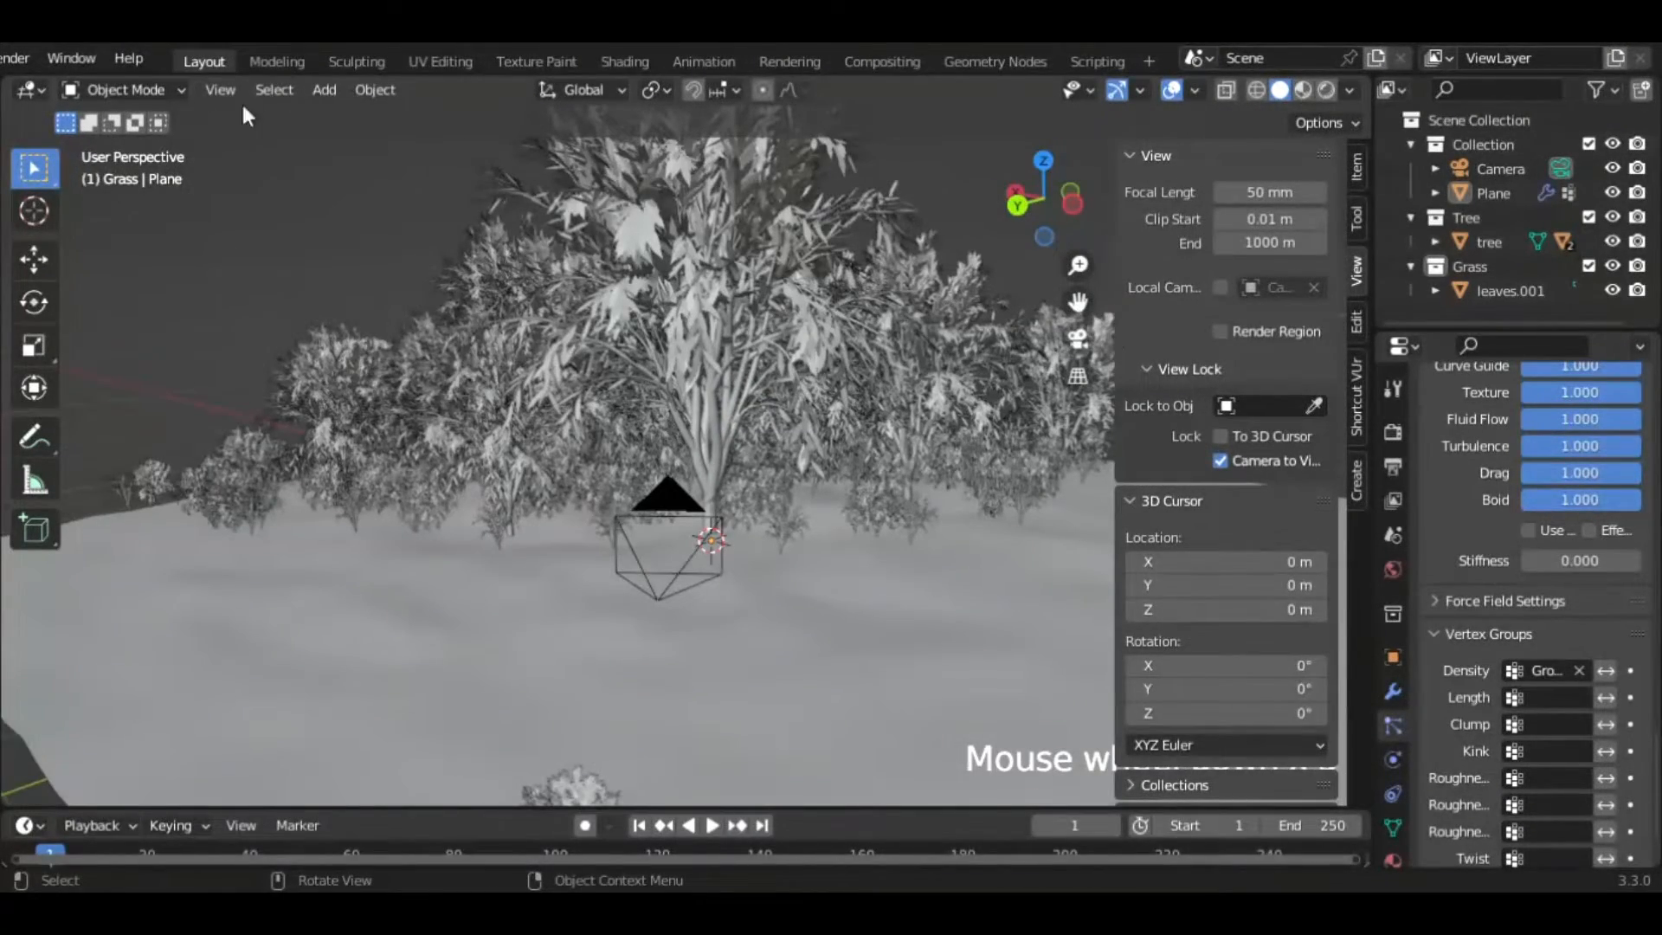
key(n)
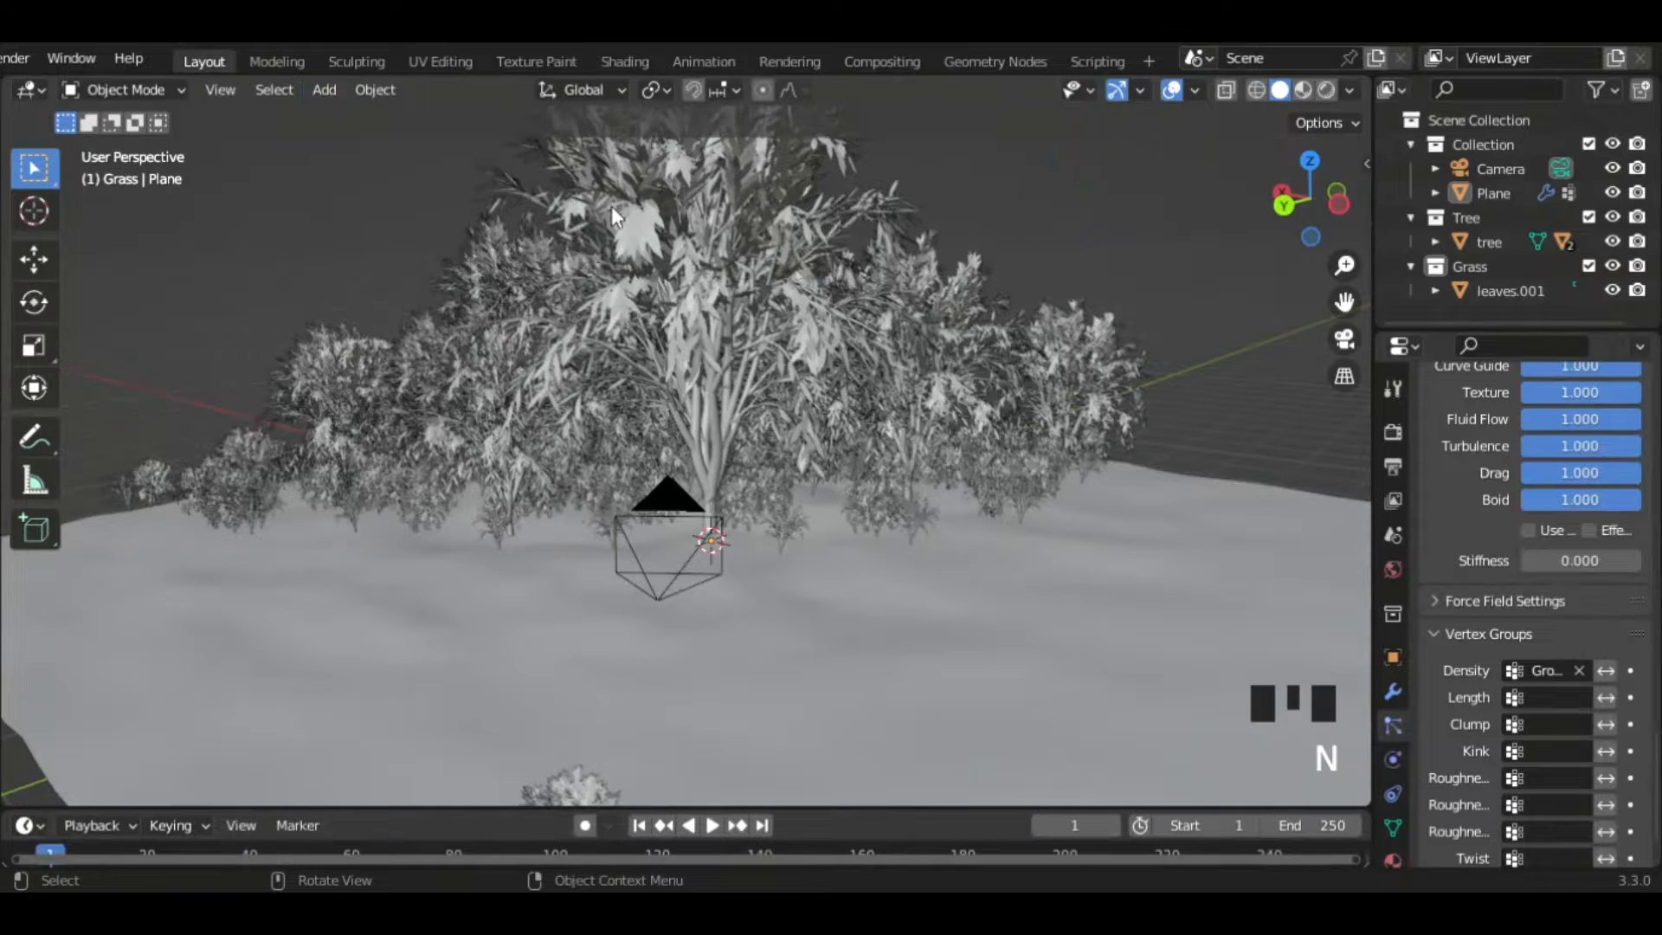
click(313, 92)
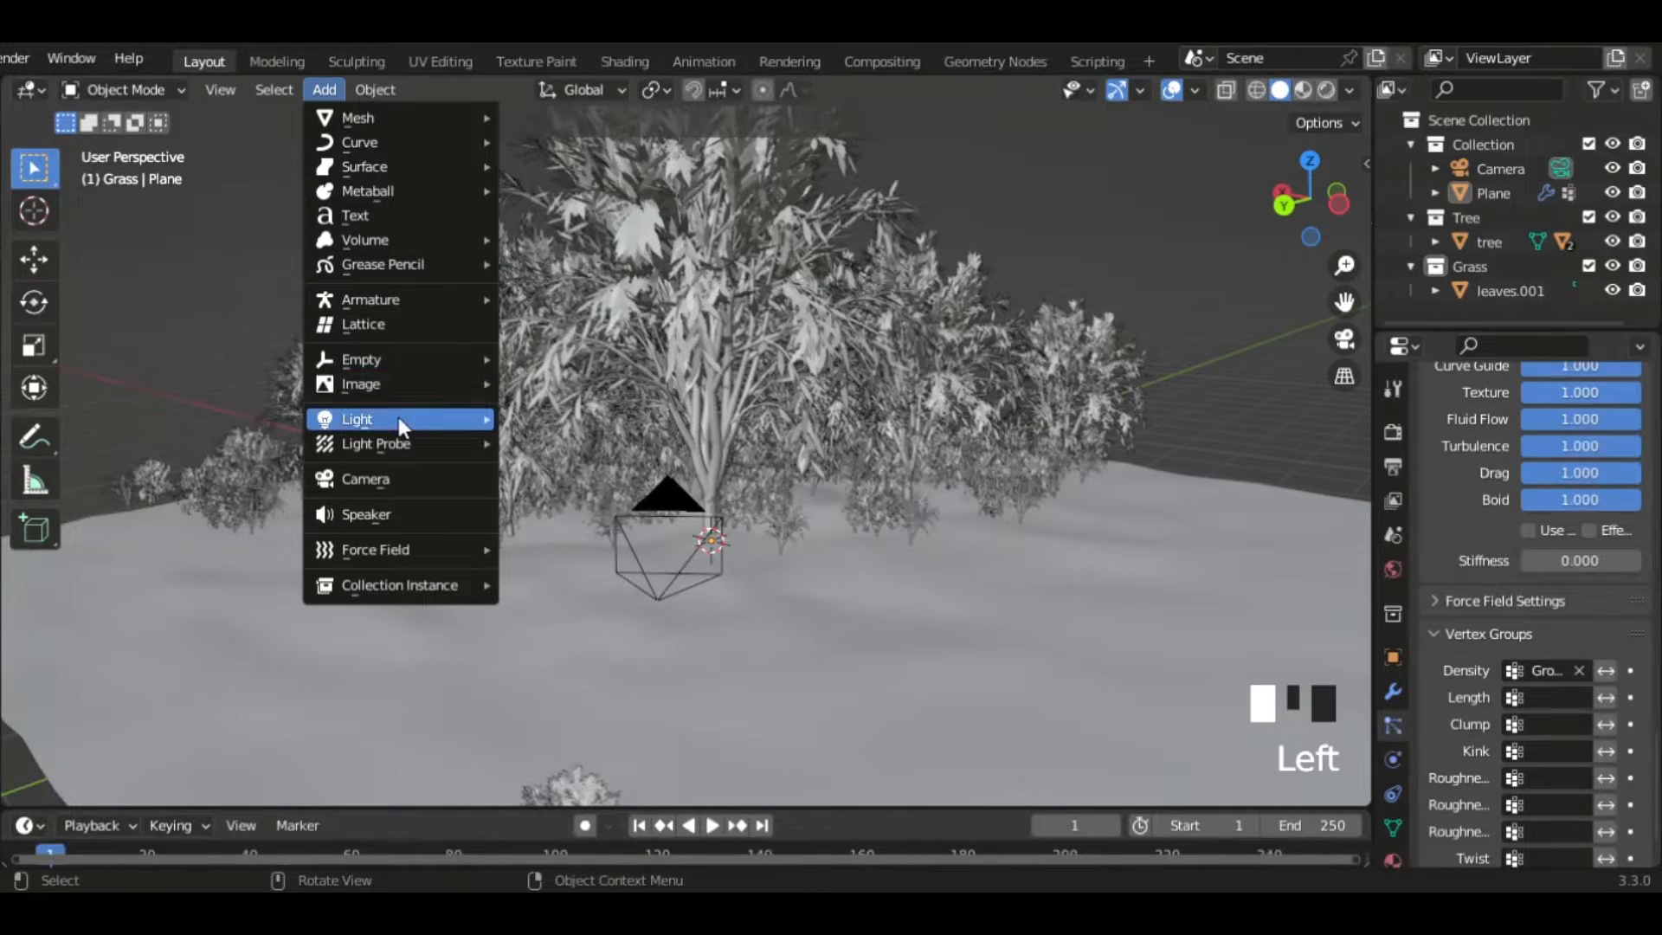
mouse_move(398, 418)
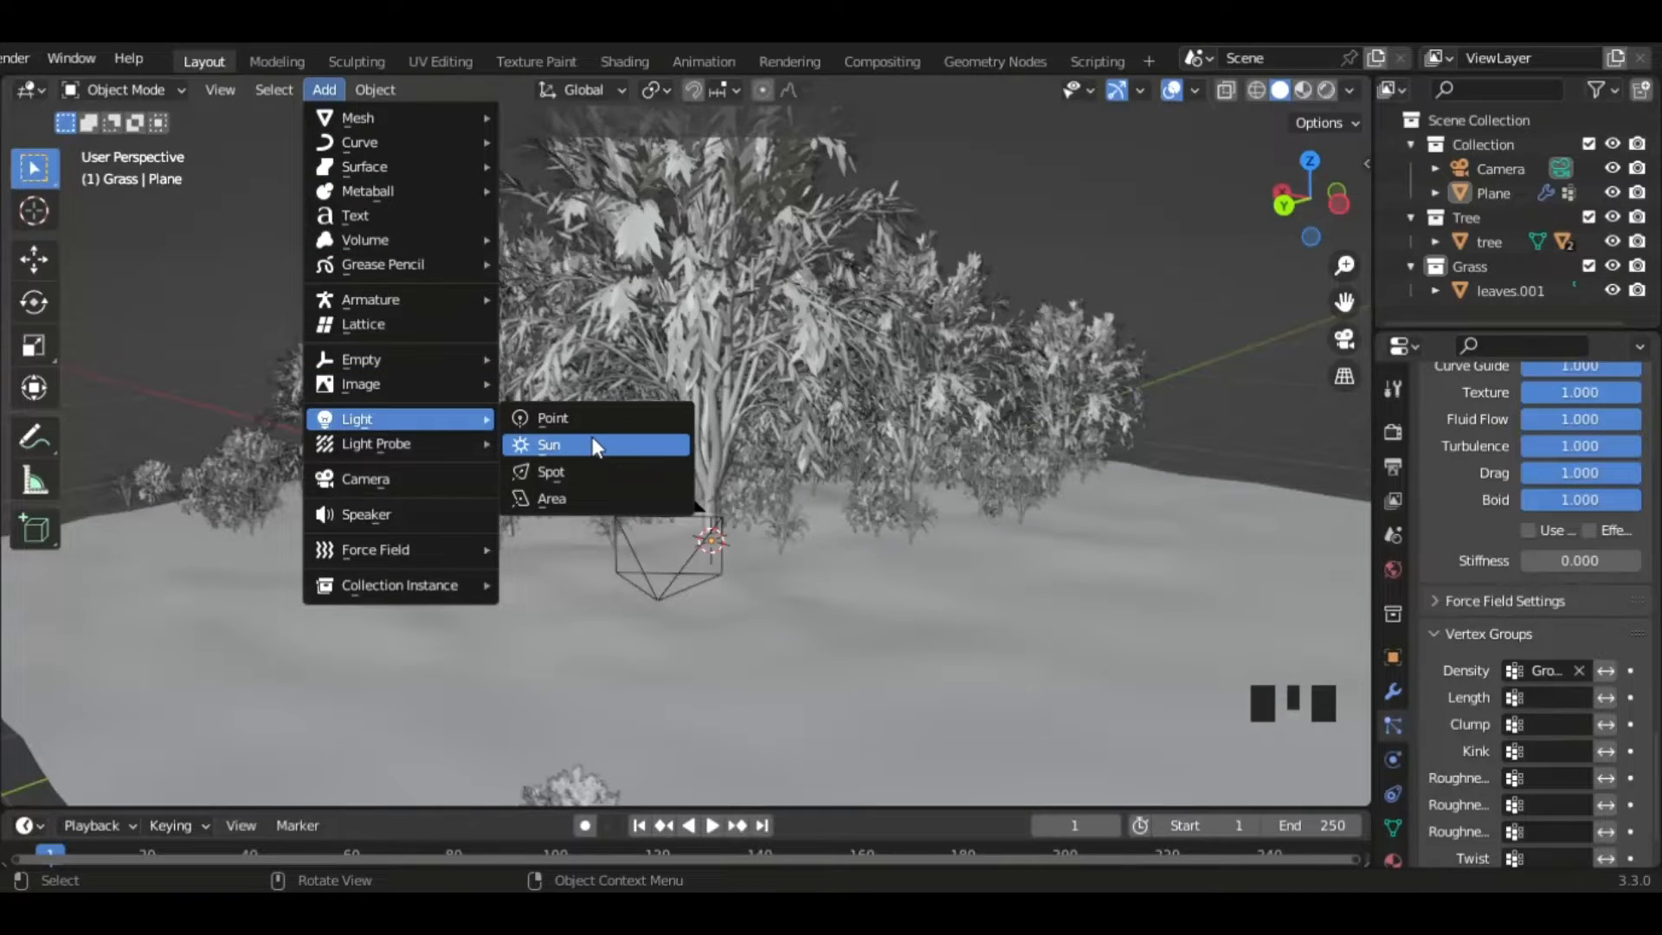
click(592, 439)
key(g)
key(z)
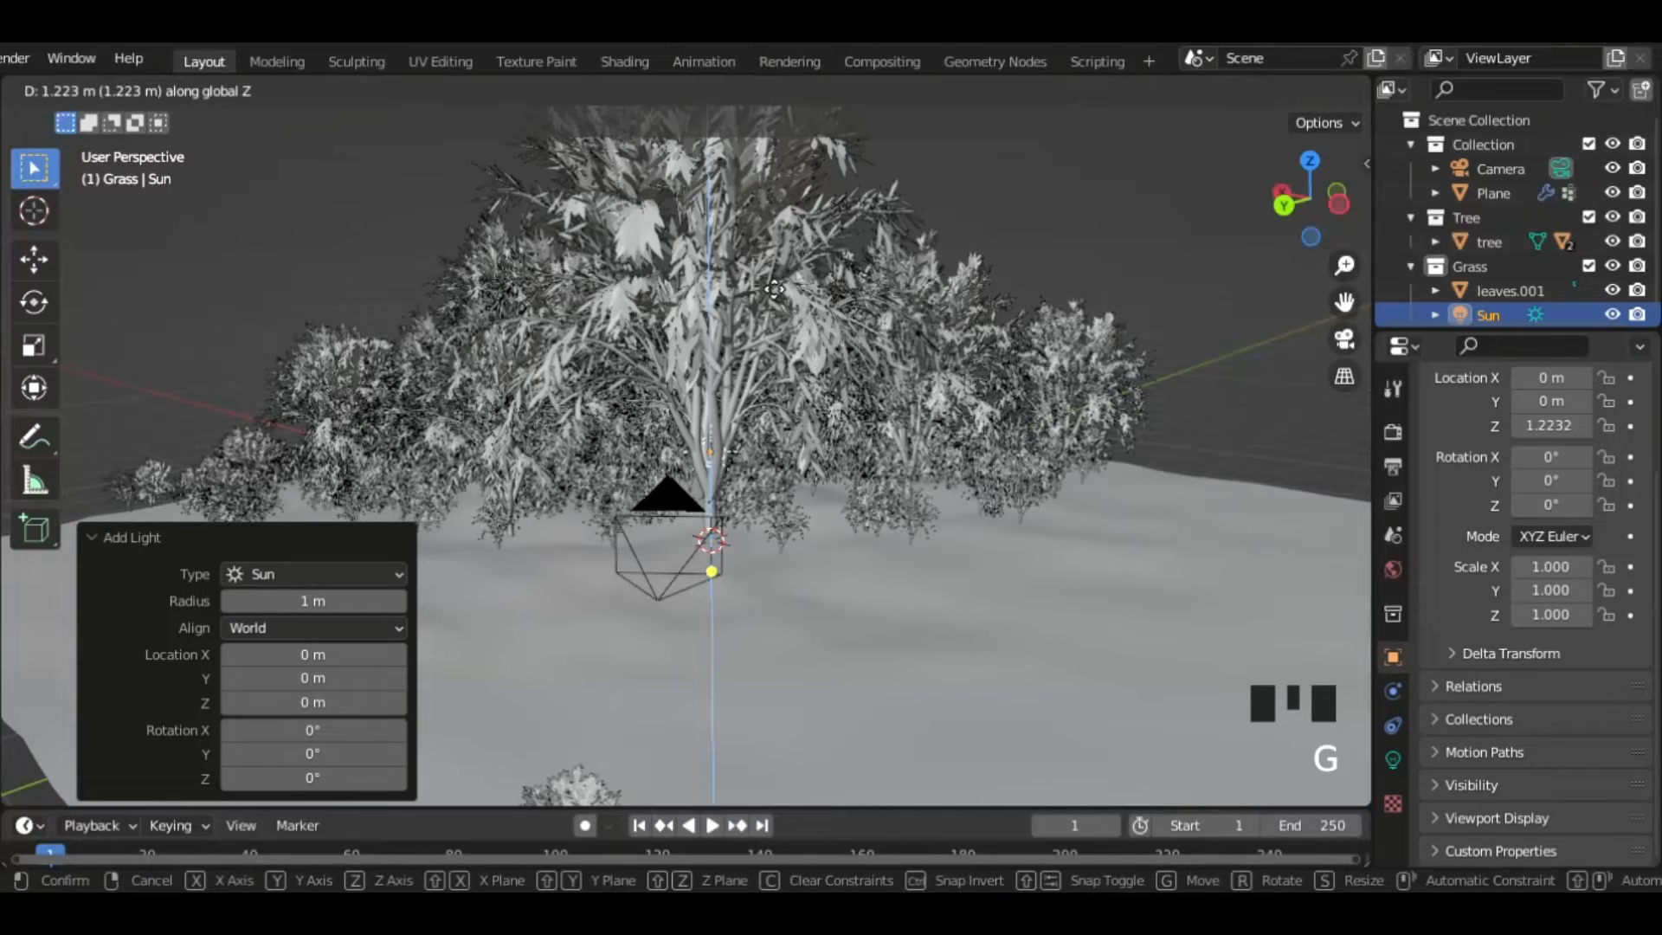
click(867, 689)
scroll(864, 671, down, 2)
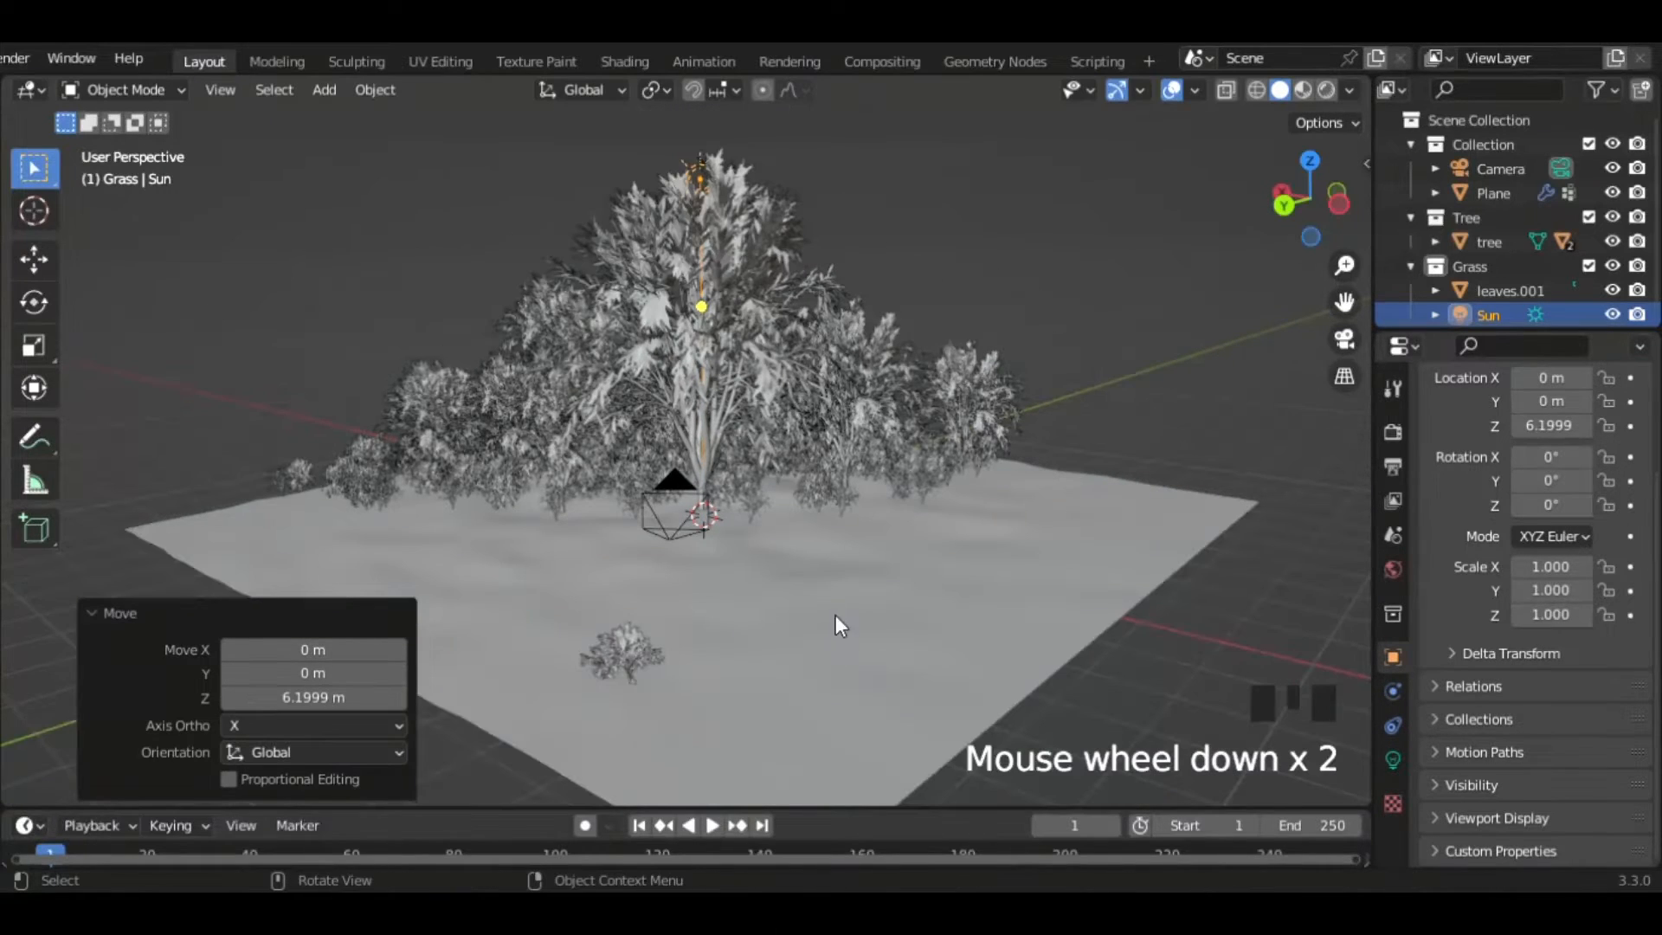
- Raise the Sun light about another 1.65 m along the Z axis, above the treetops
key(g)
key(z)
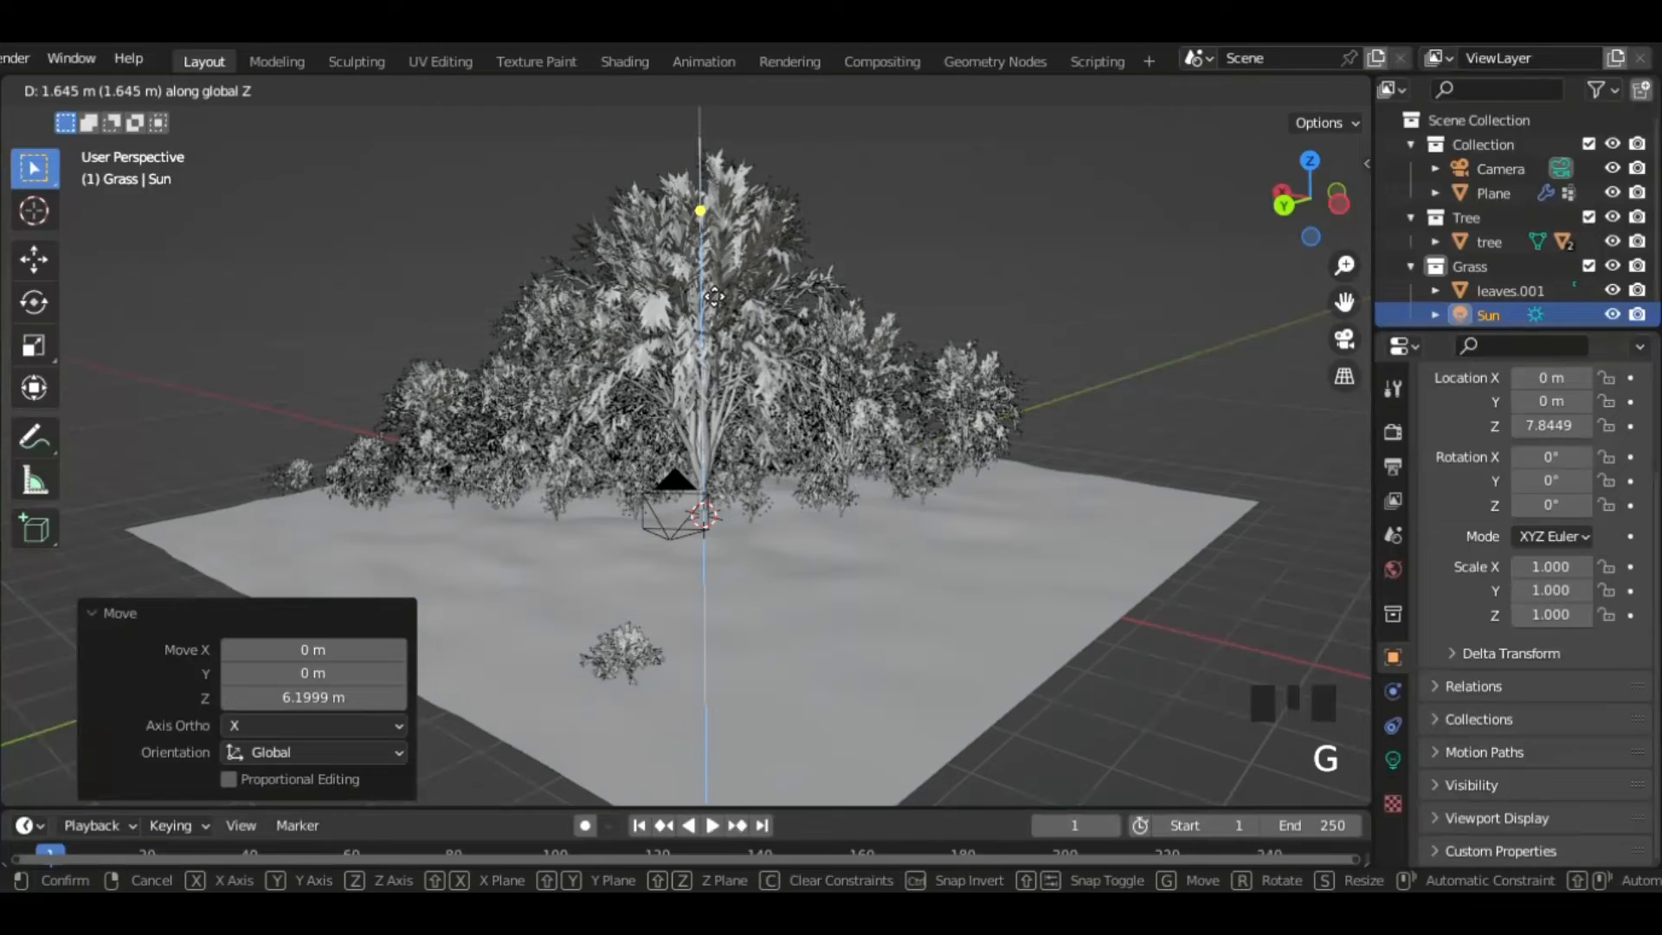
click(704, 284)
scroll(725, 435, down, 1)
scroll(727, 440, down, 1)
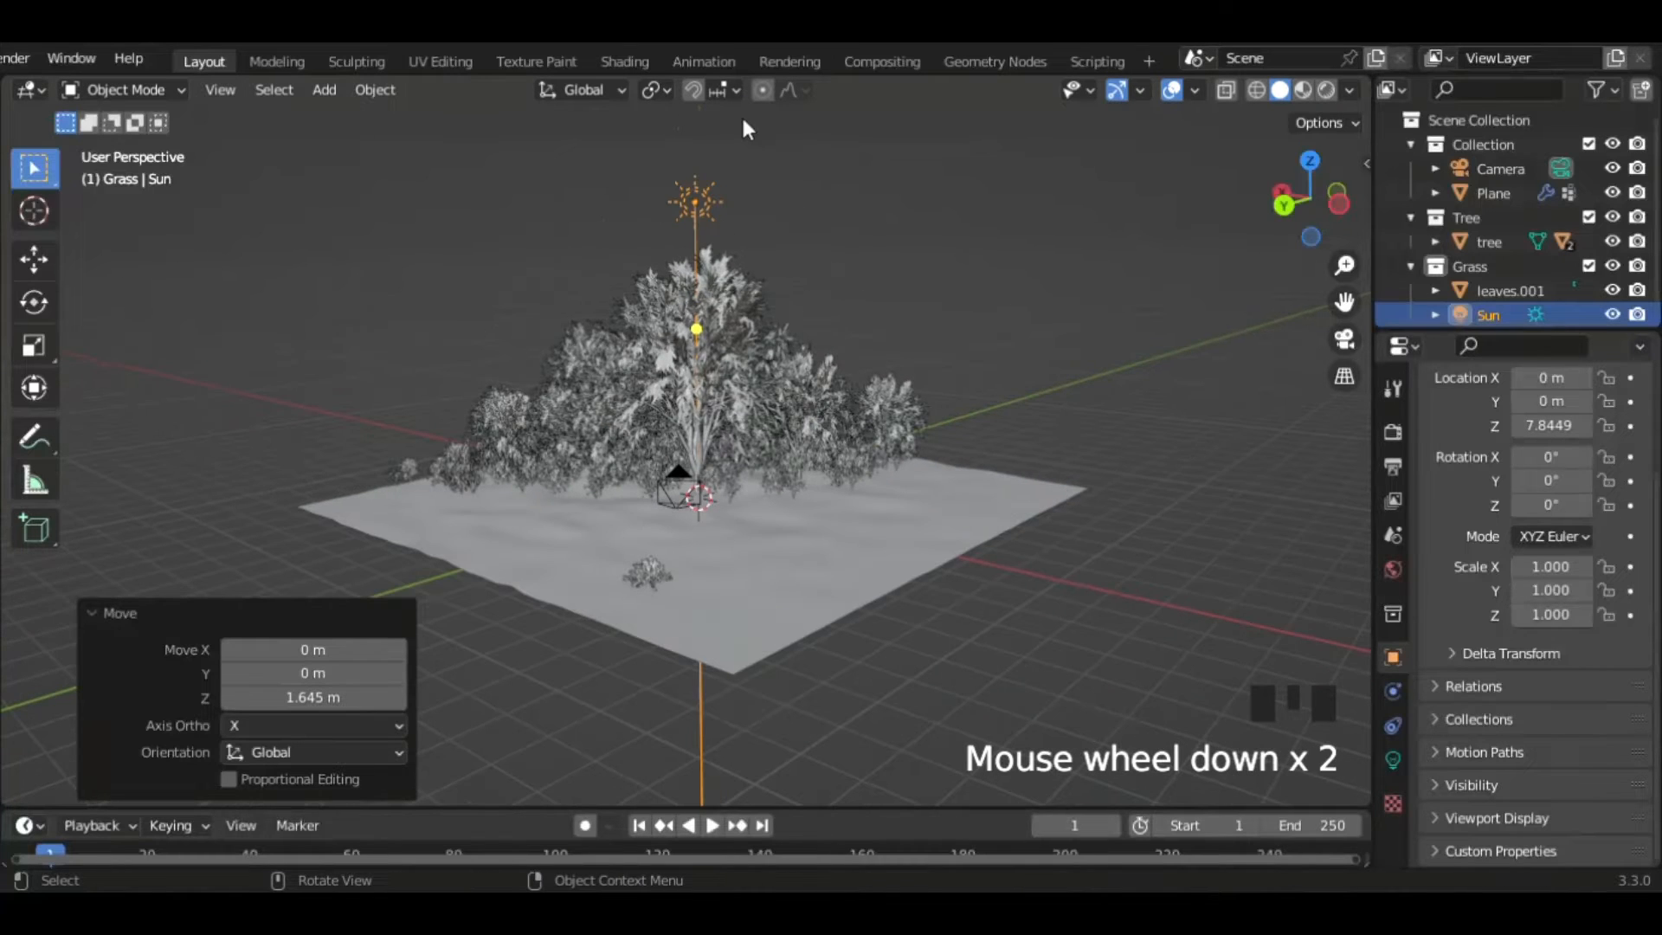
- Set the pivot point to the 3D Cursor and rotate the Sun 45° around the global Y axis
key(period)
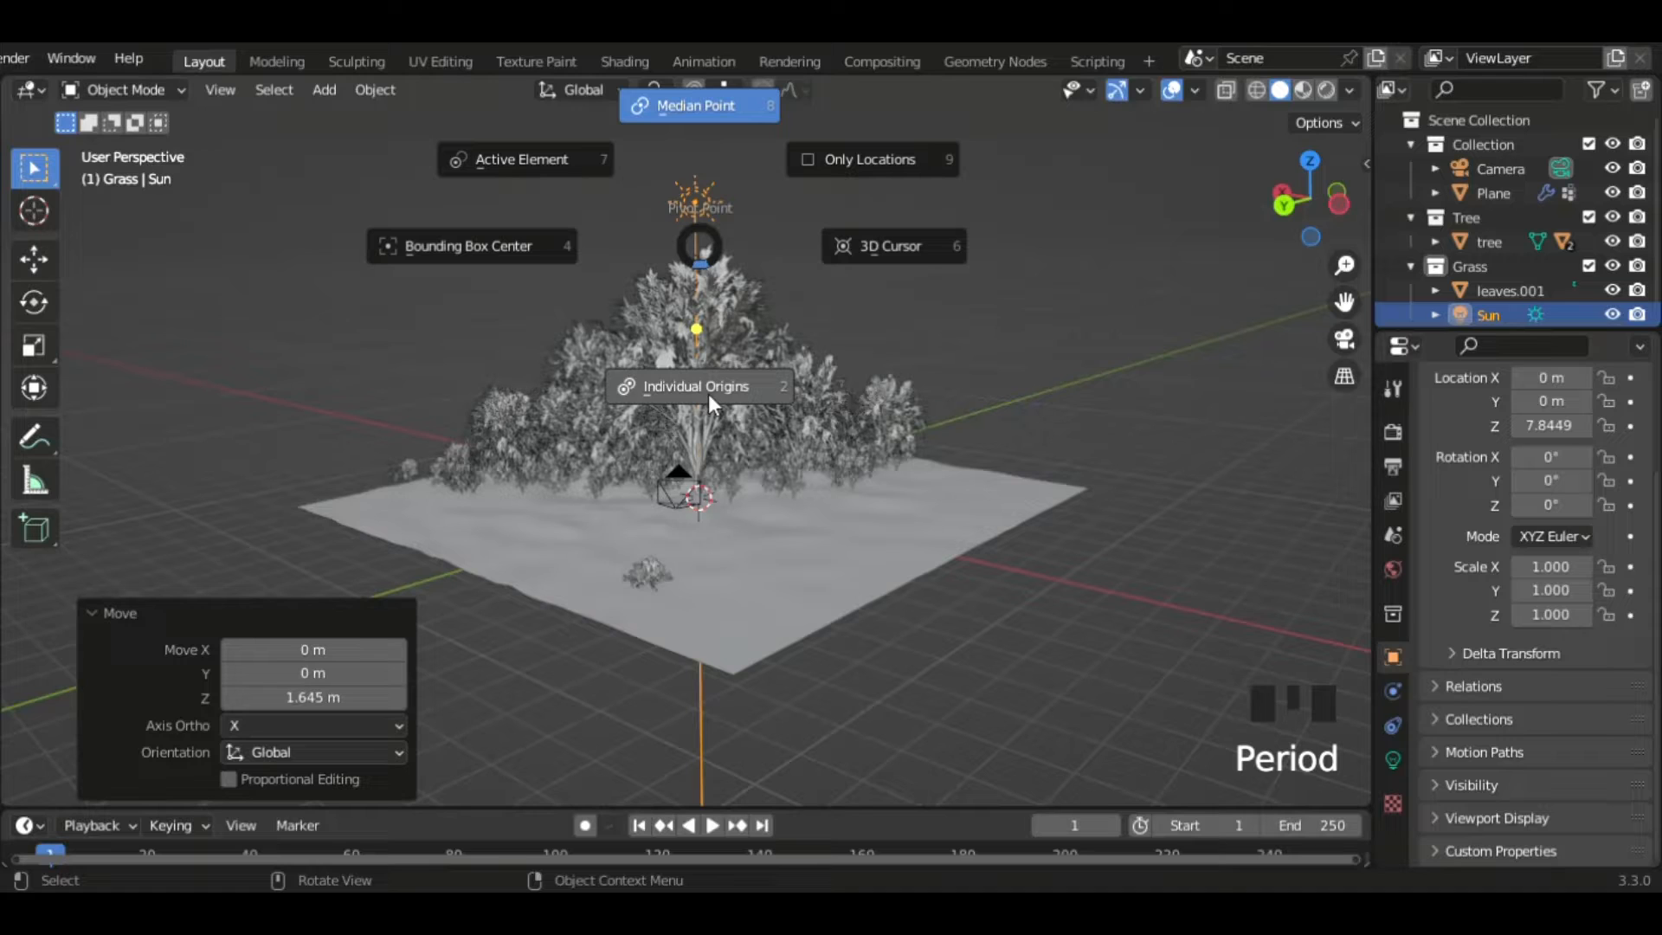
click(881, 247)
key(r)
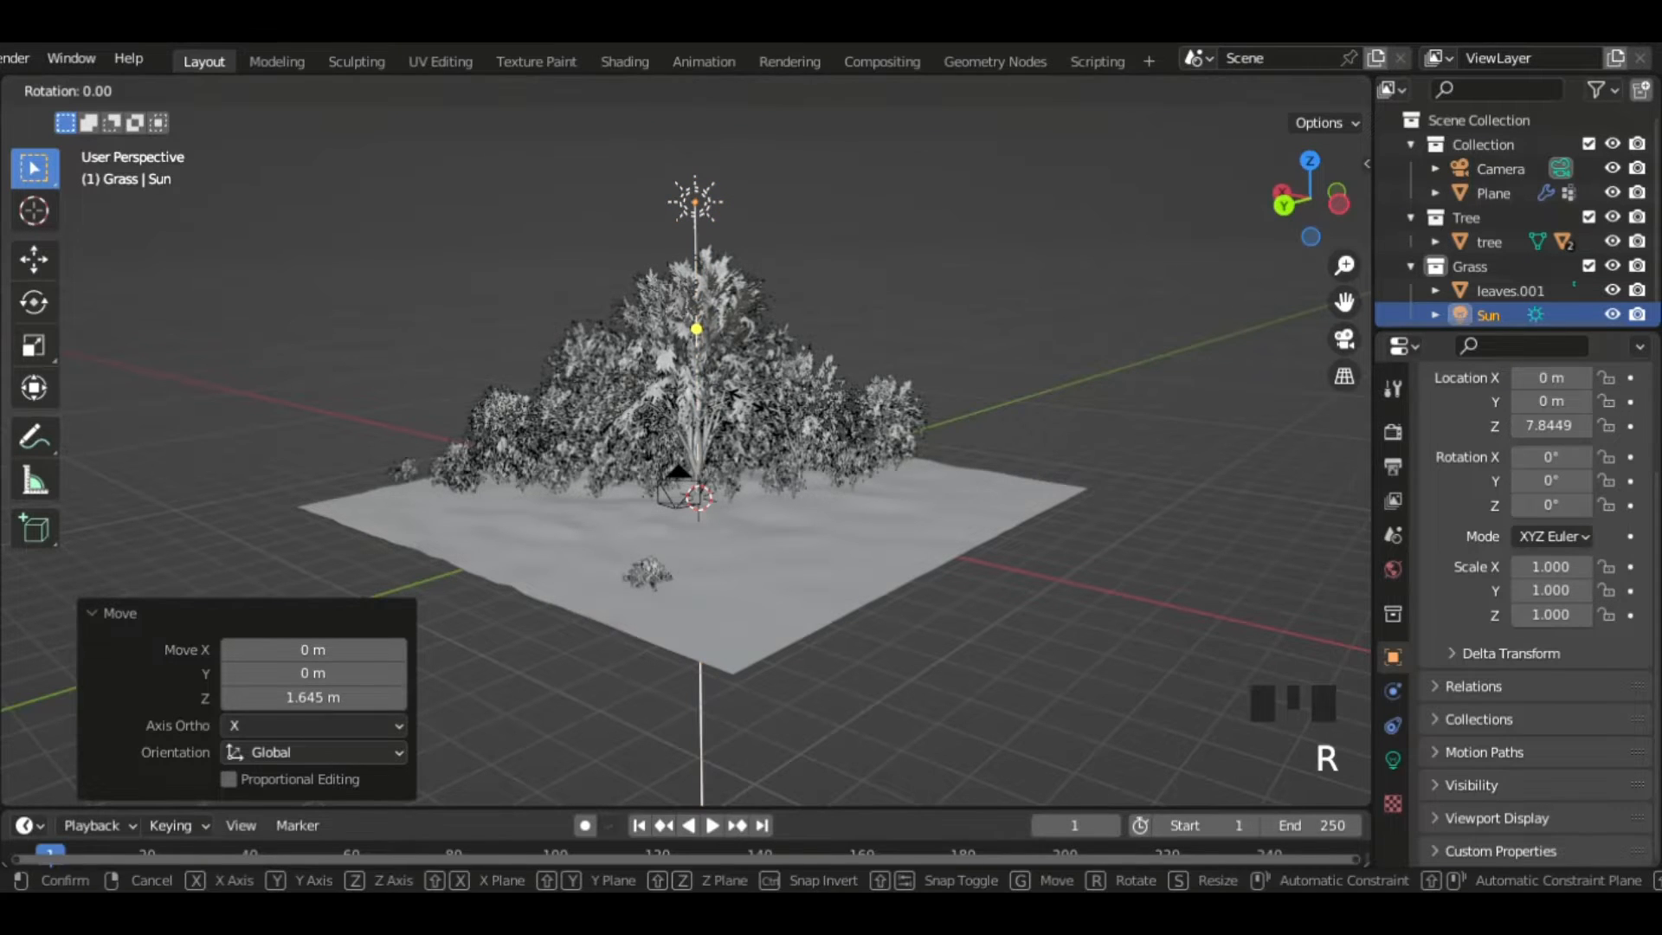
text(y)
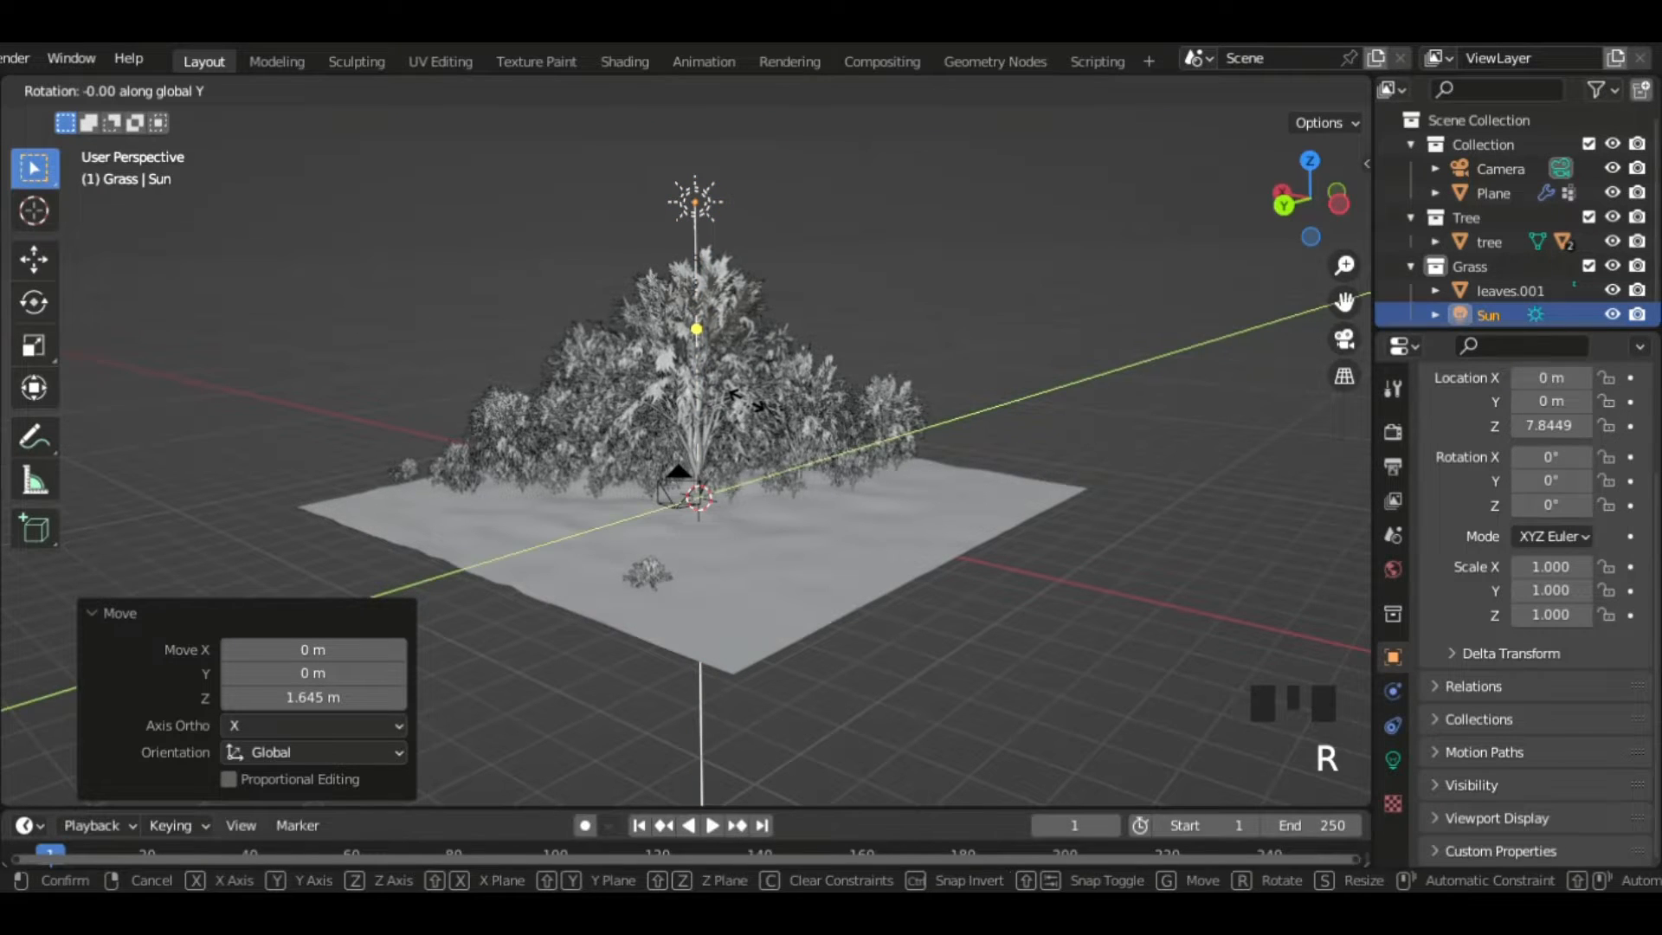
text(45)
key(Return)
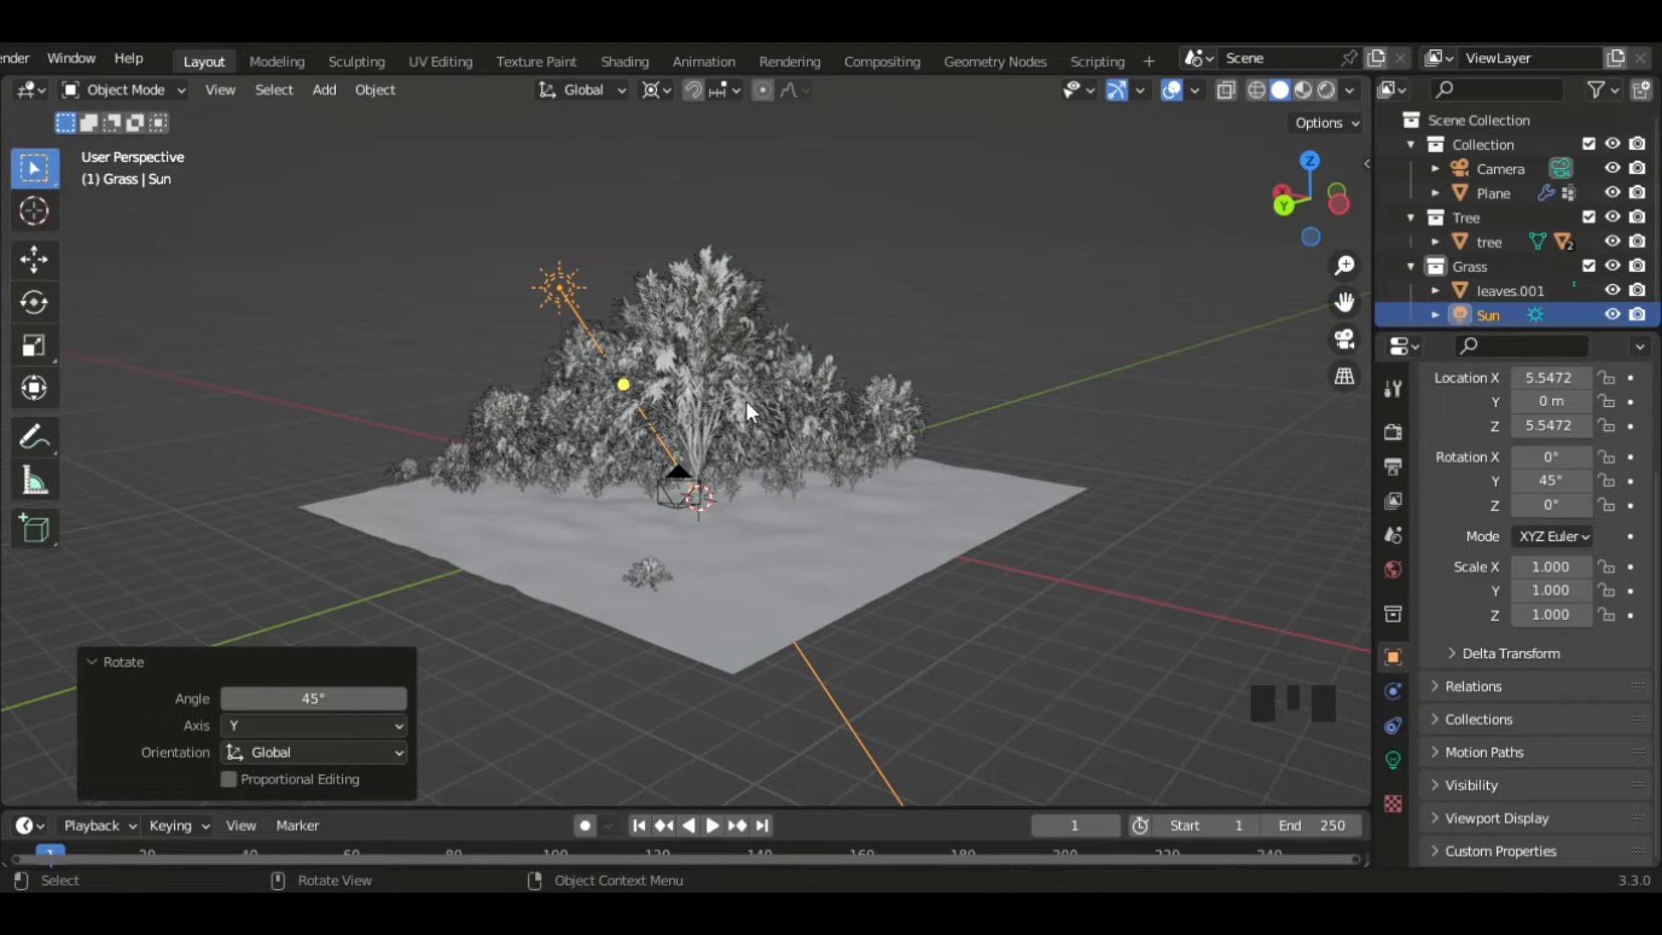
middle_drag(659, 412, 855, 404)
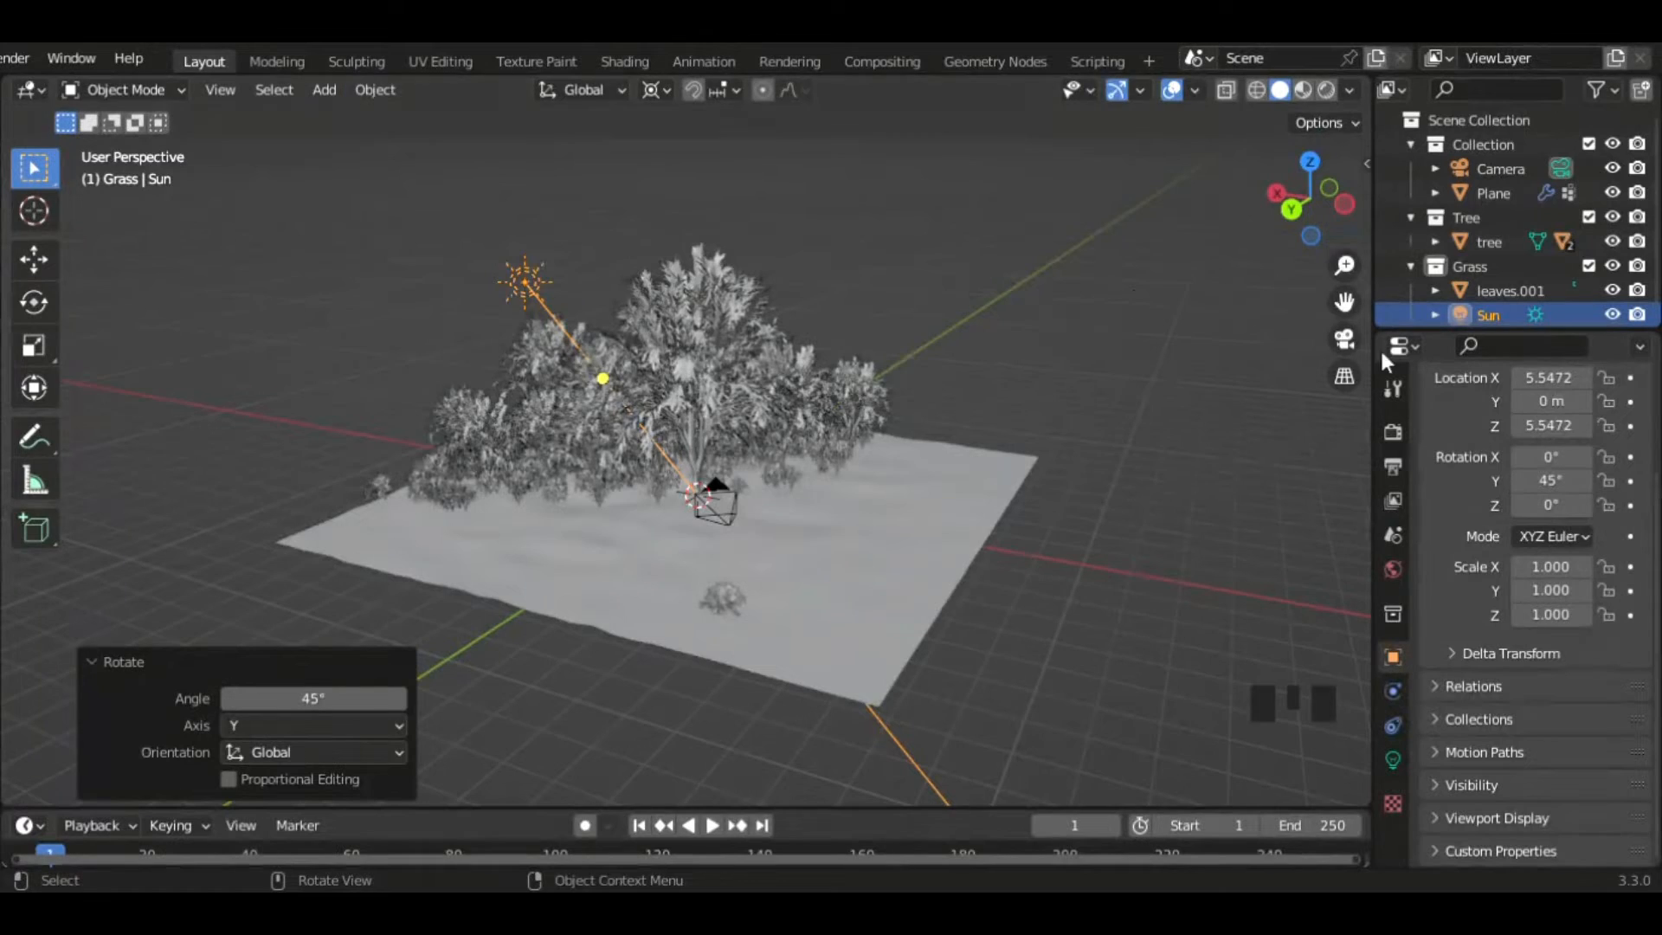
- Look through the camera in rendered shading and set the Sun light's strength to 5
click(1344, 339)
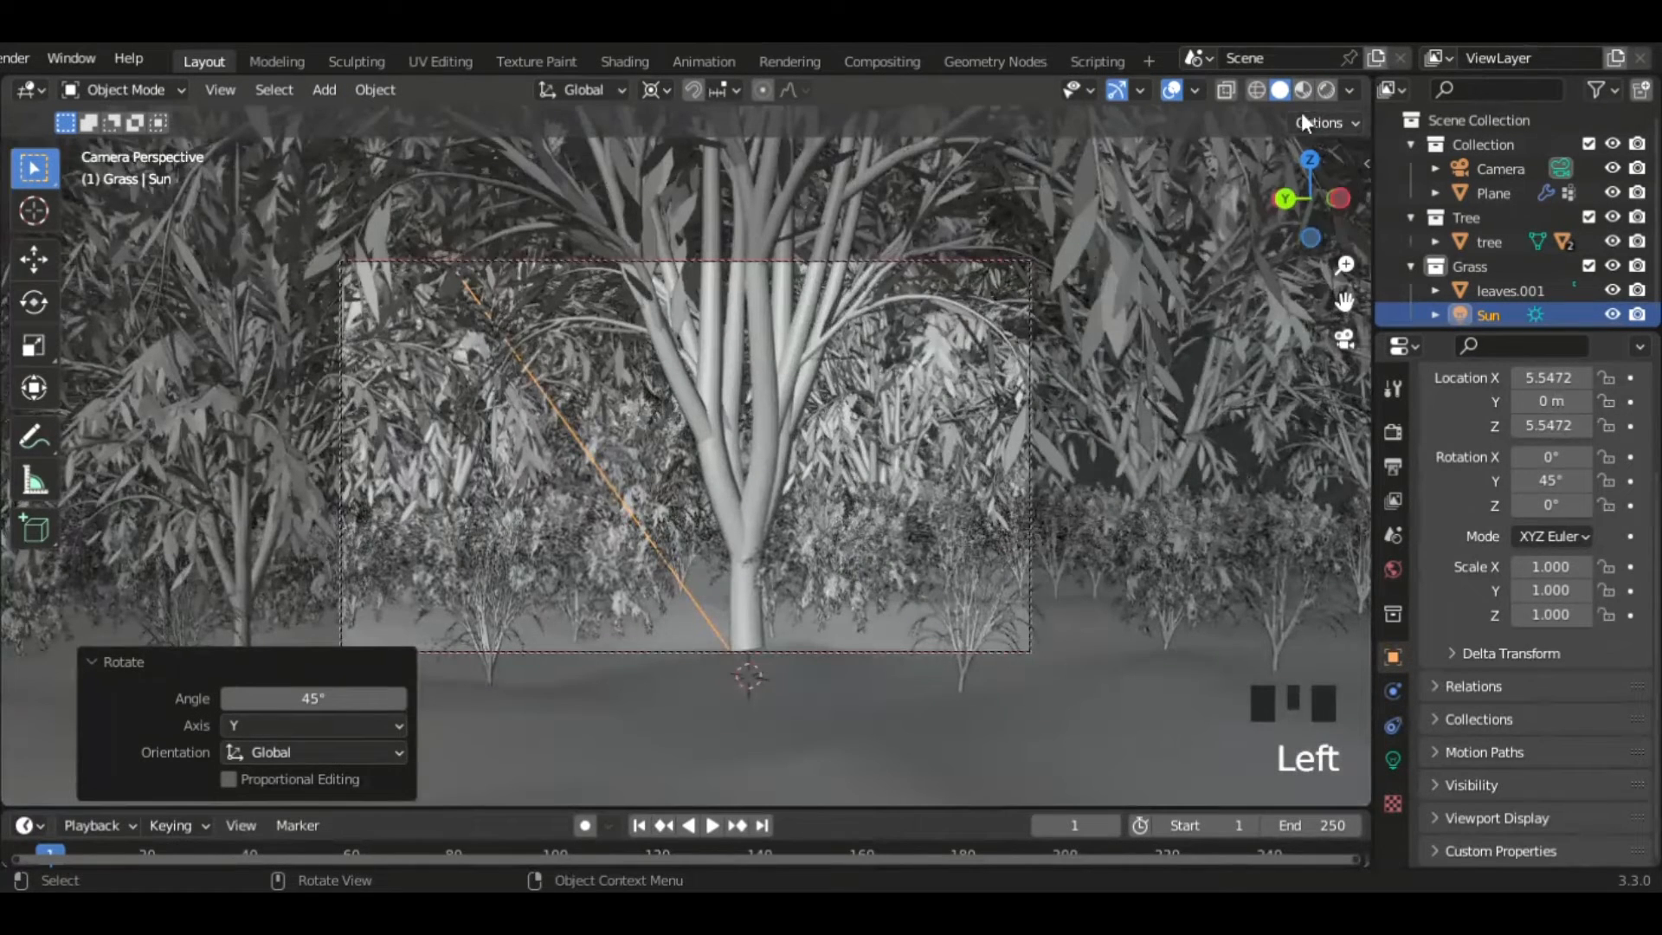
double_click(1326, 88)
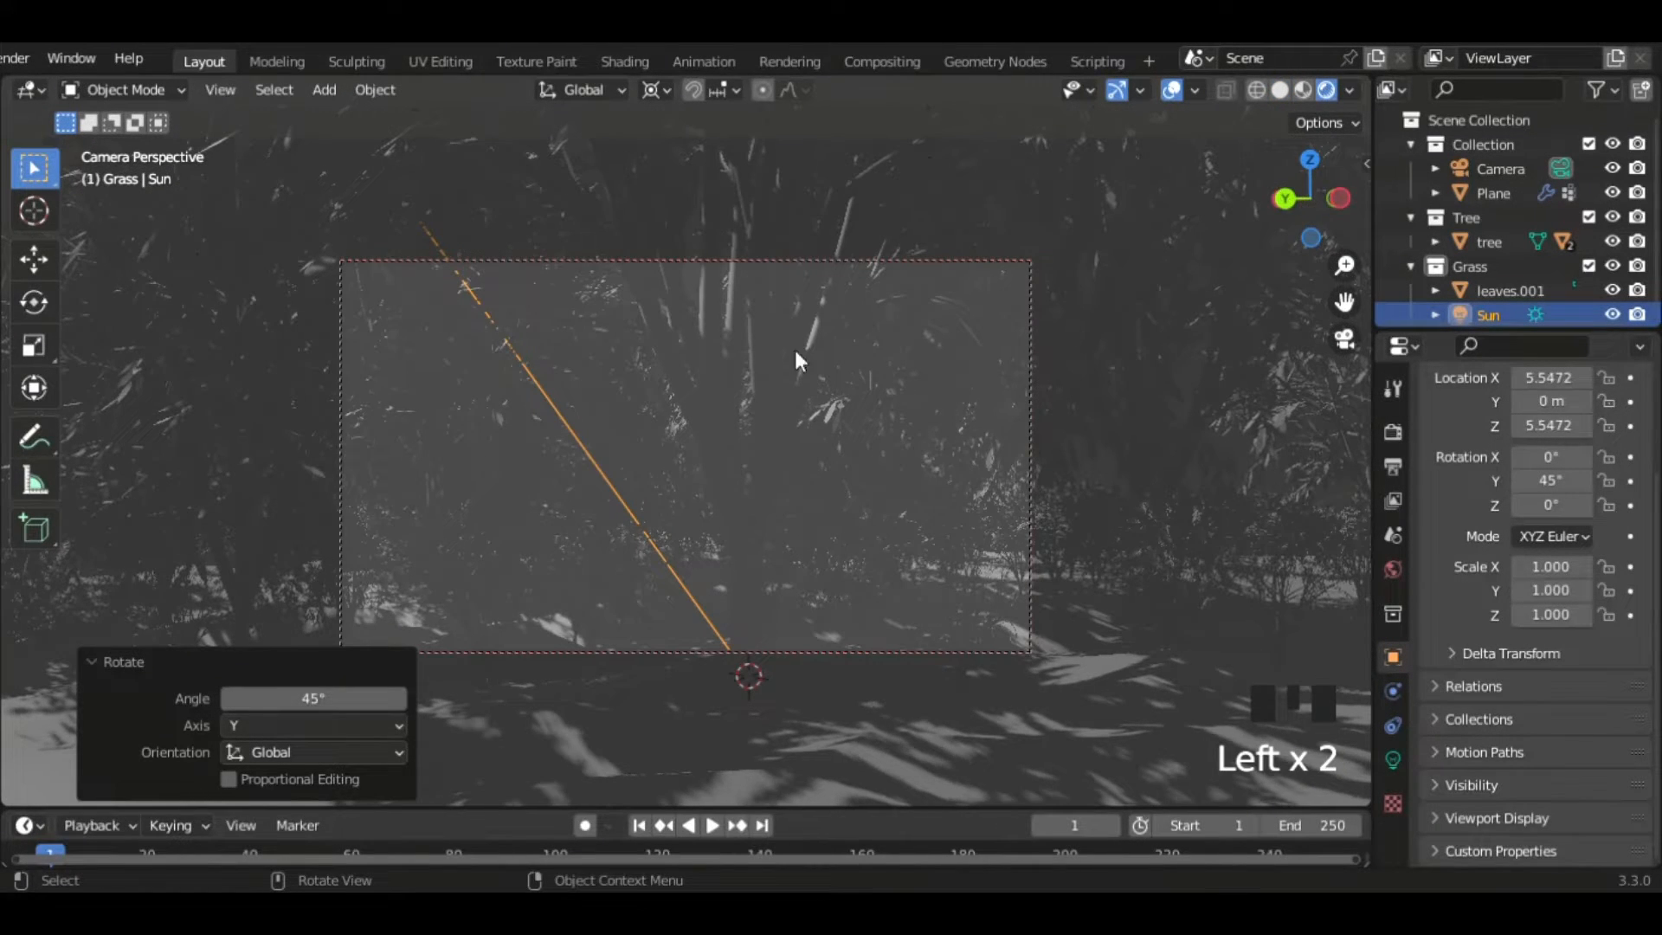
click(1392, 759)
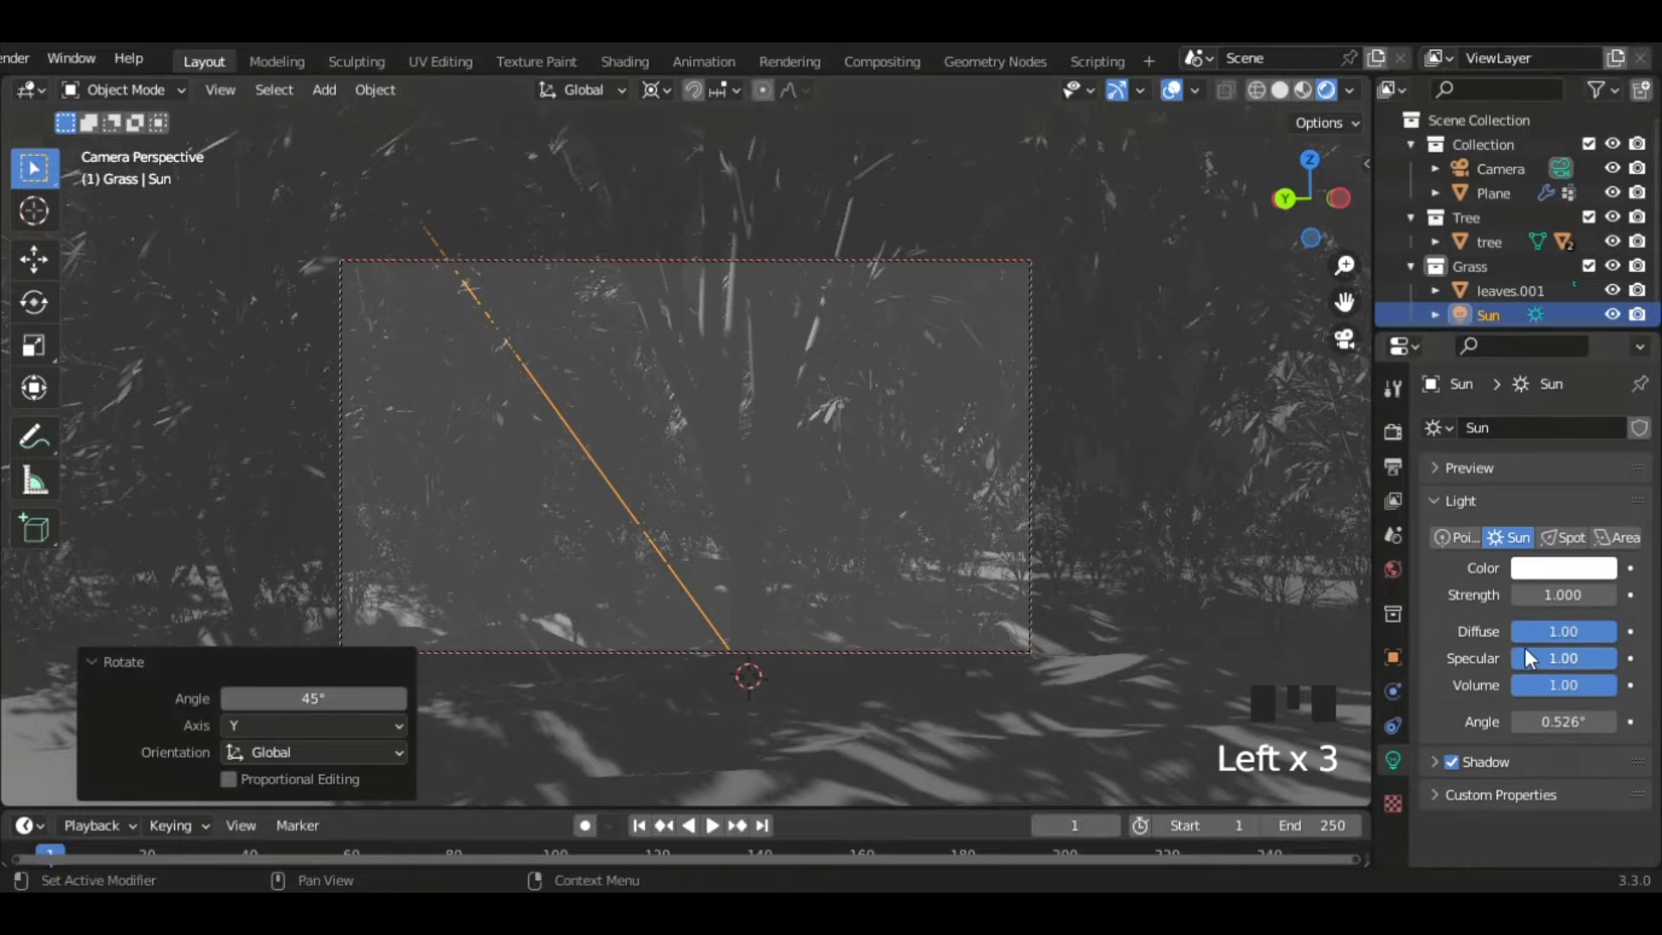
click(1562, 595)
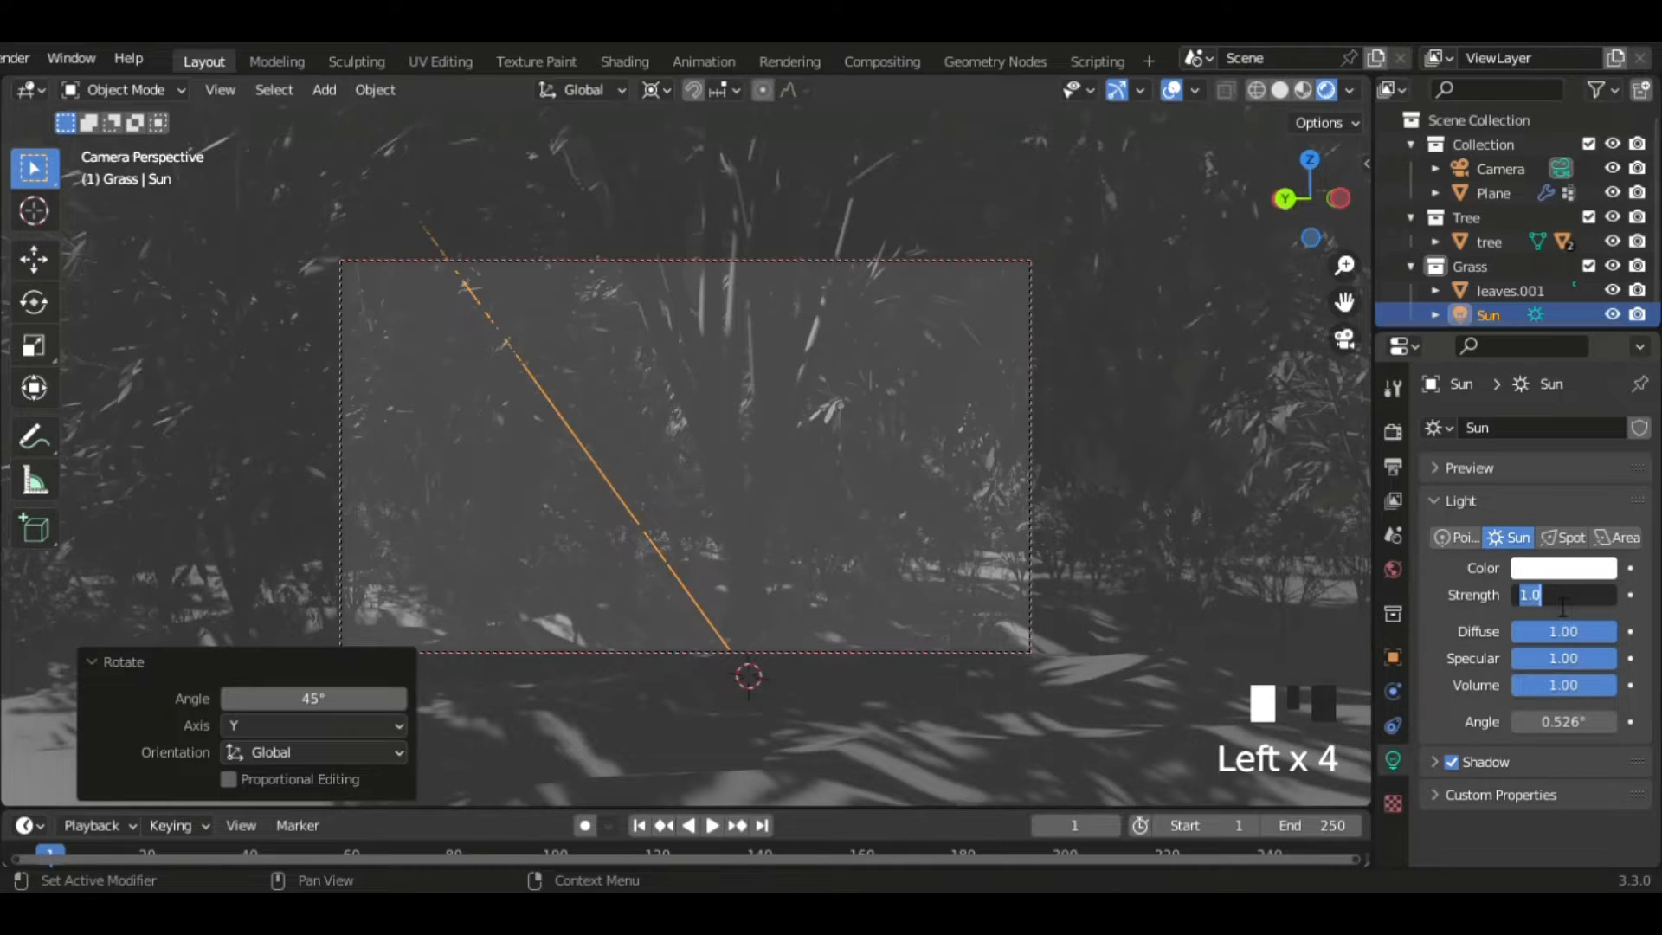
text(4)
key(Return)
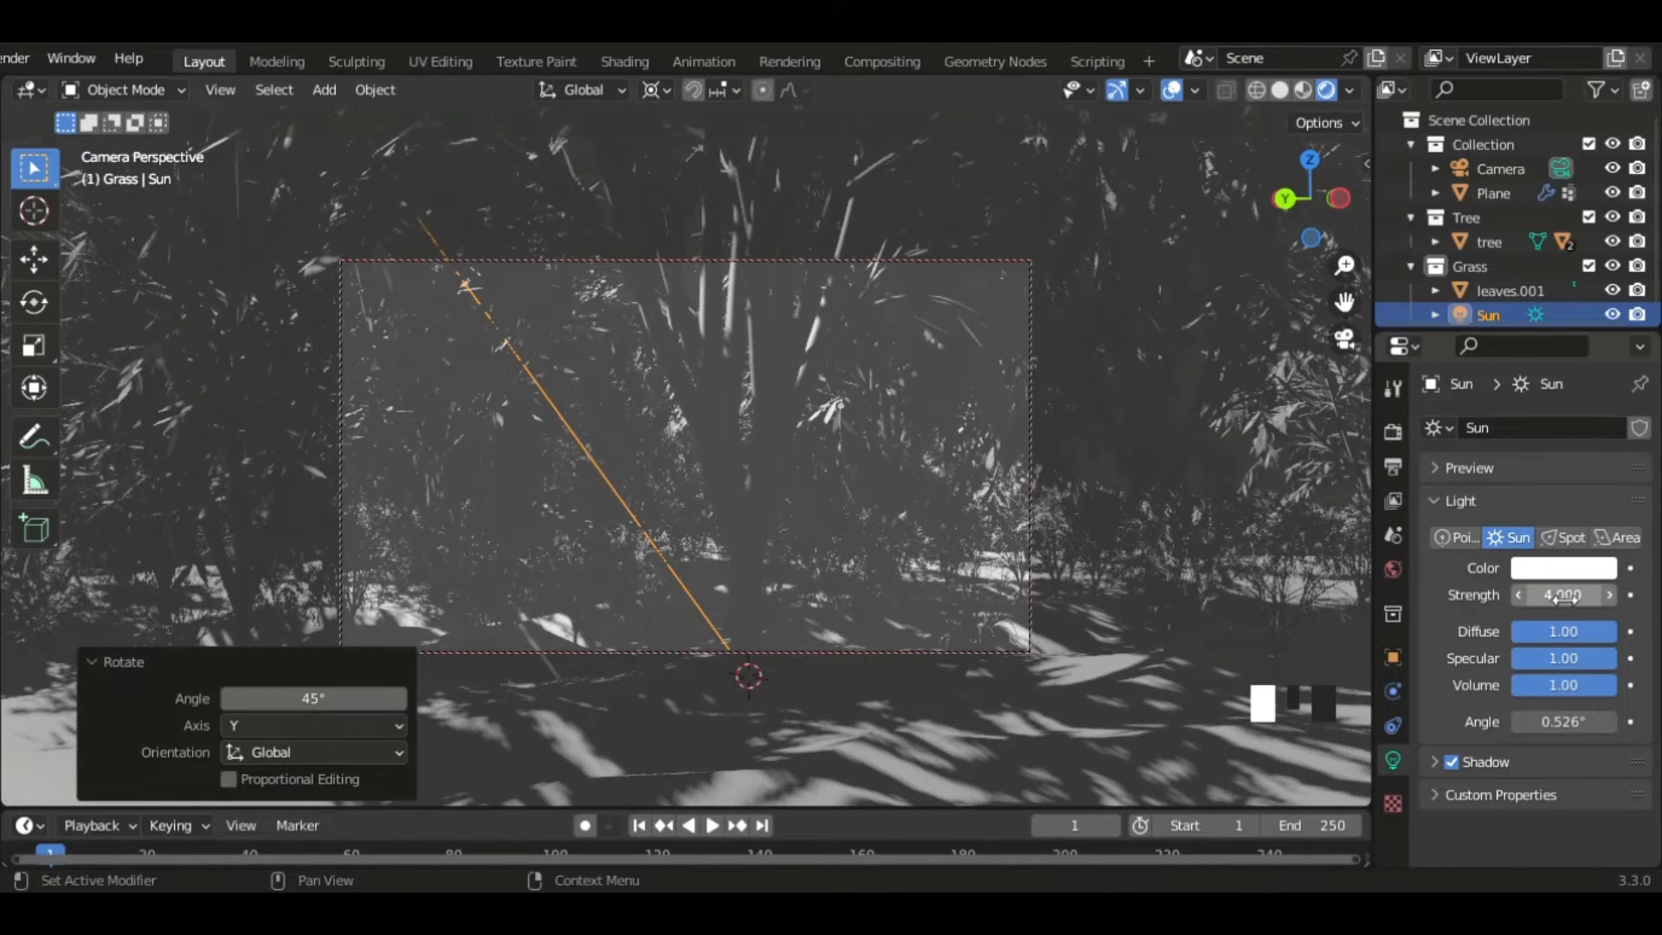
click(1563, 604)
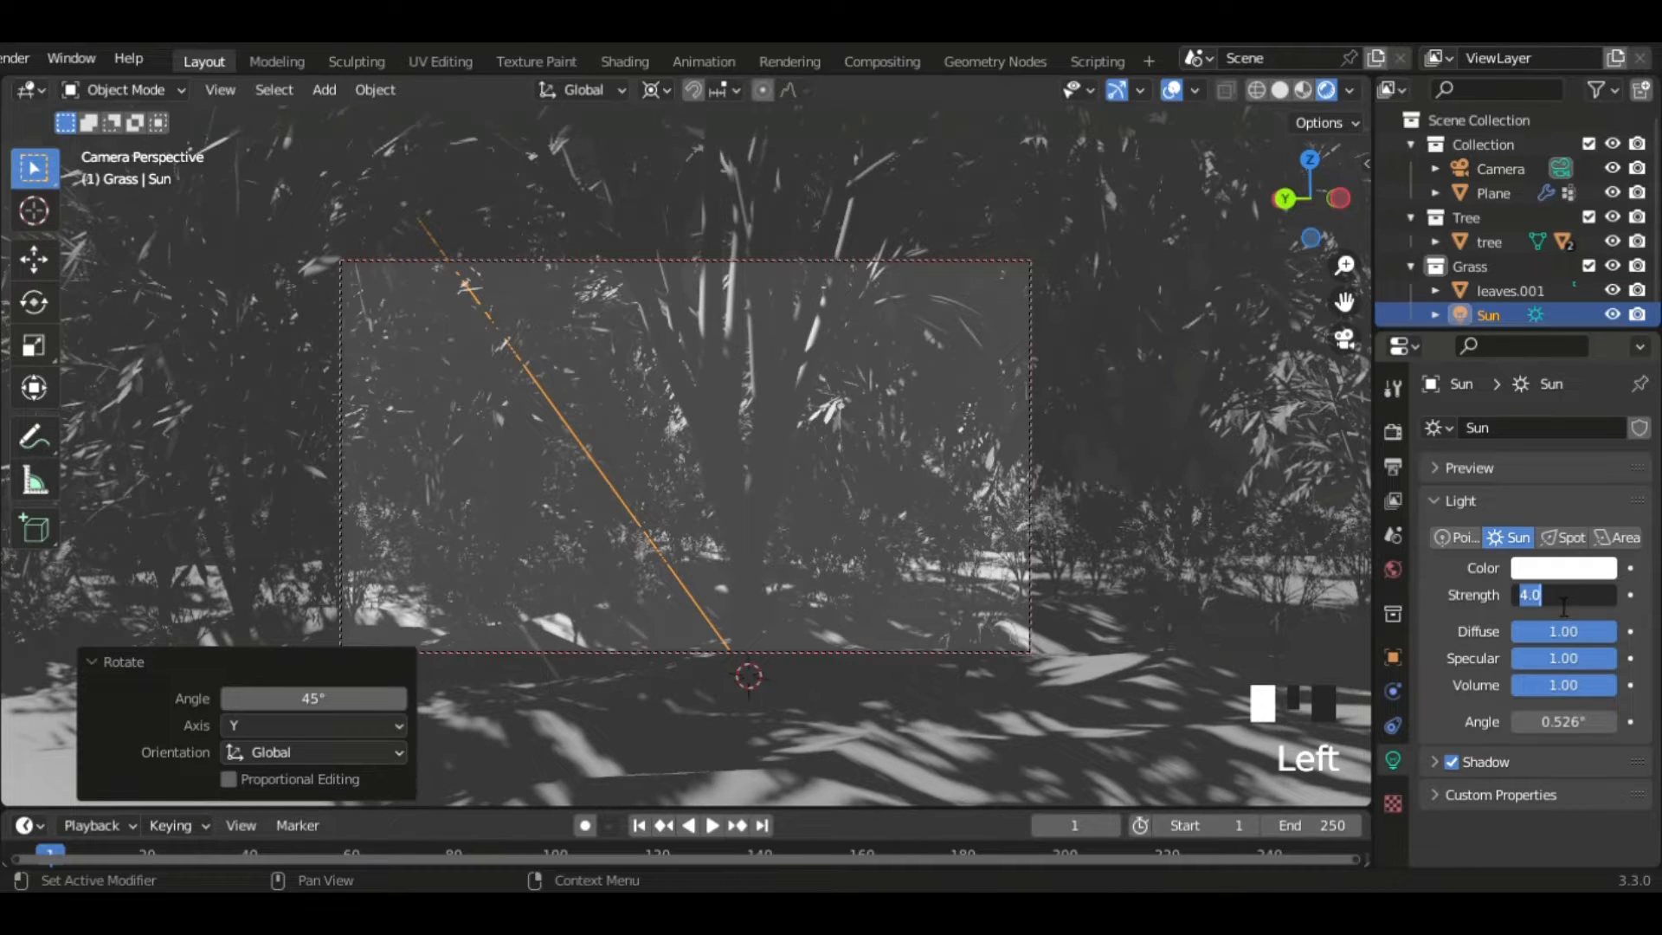
key(Return)
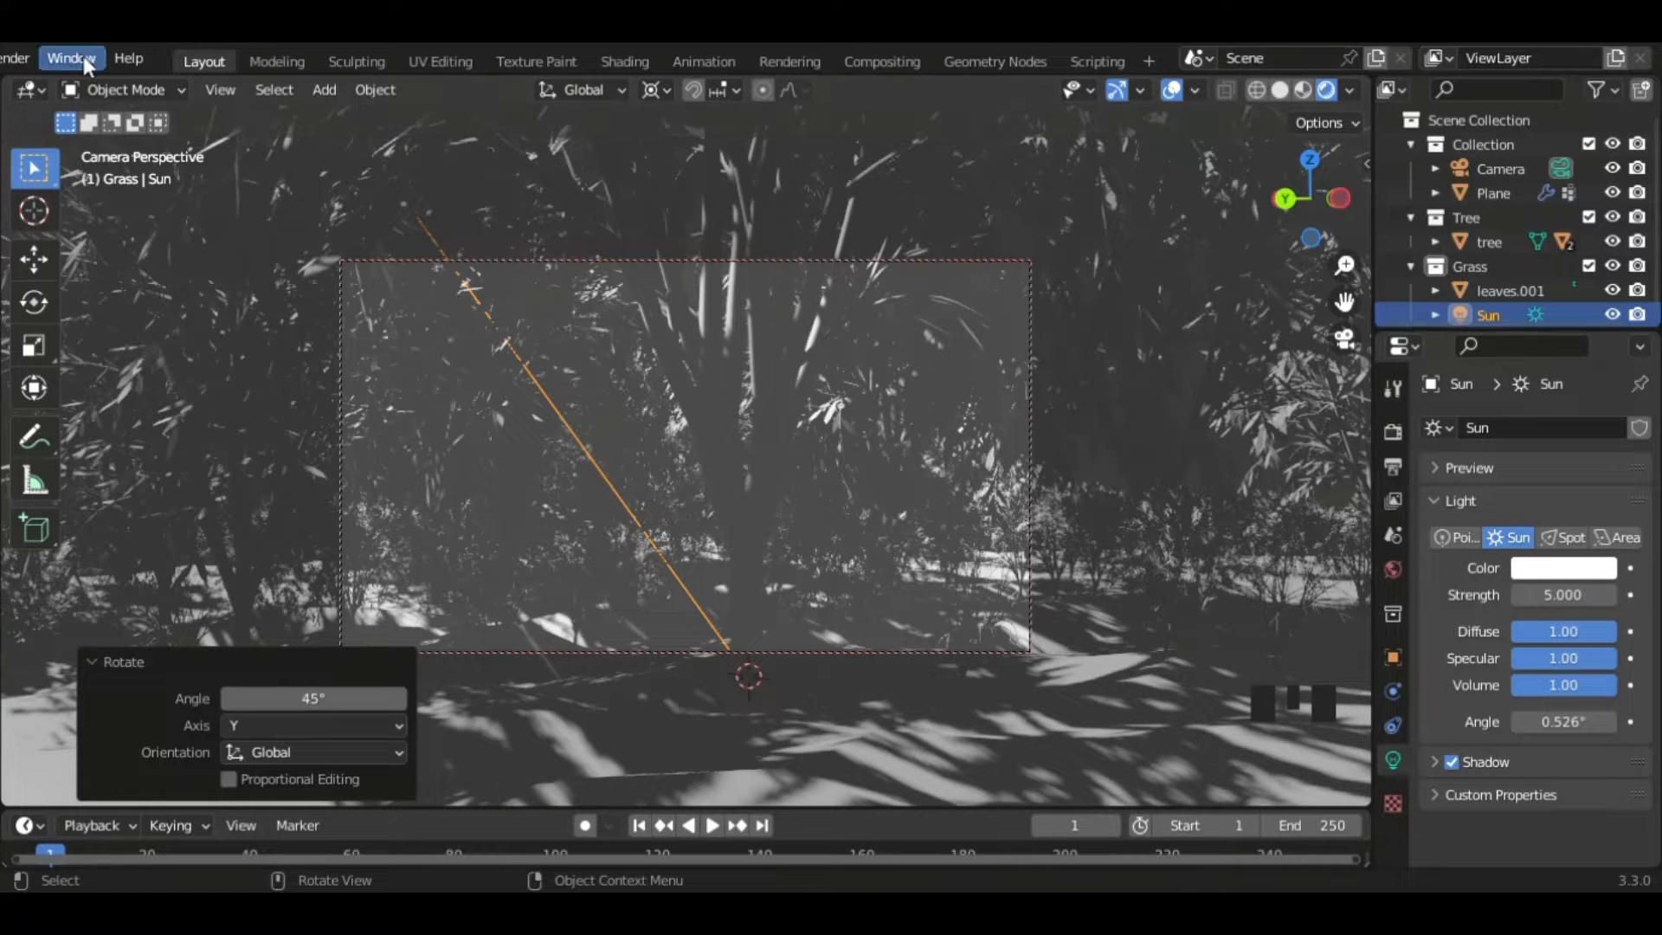
- Tint the Sun light's colour a very pale blue
middle_drag(83, 56, 220, 57)
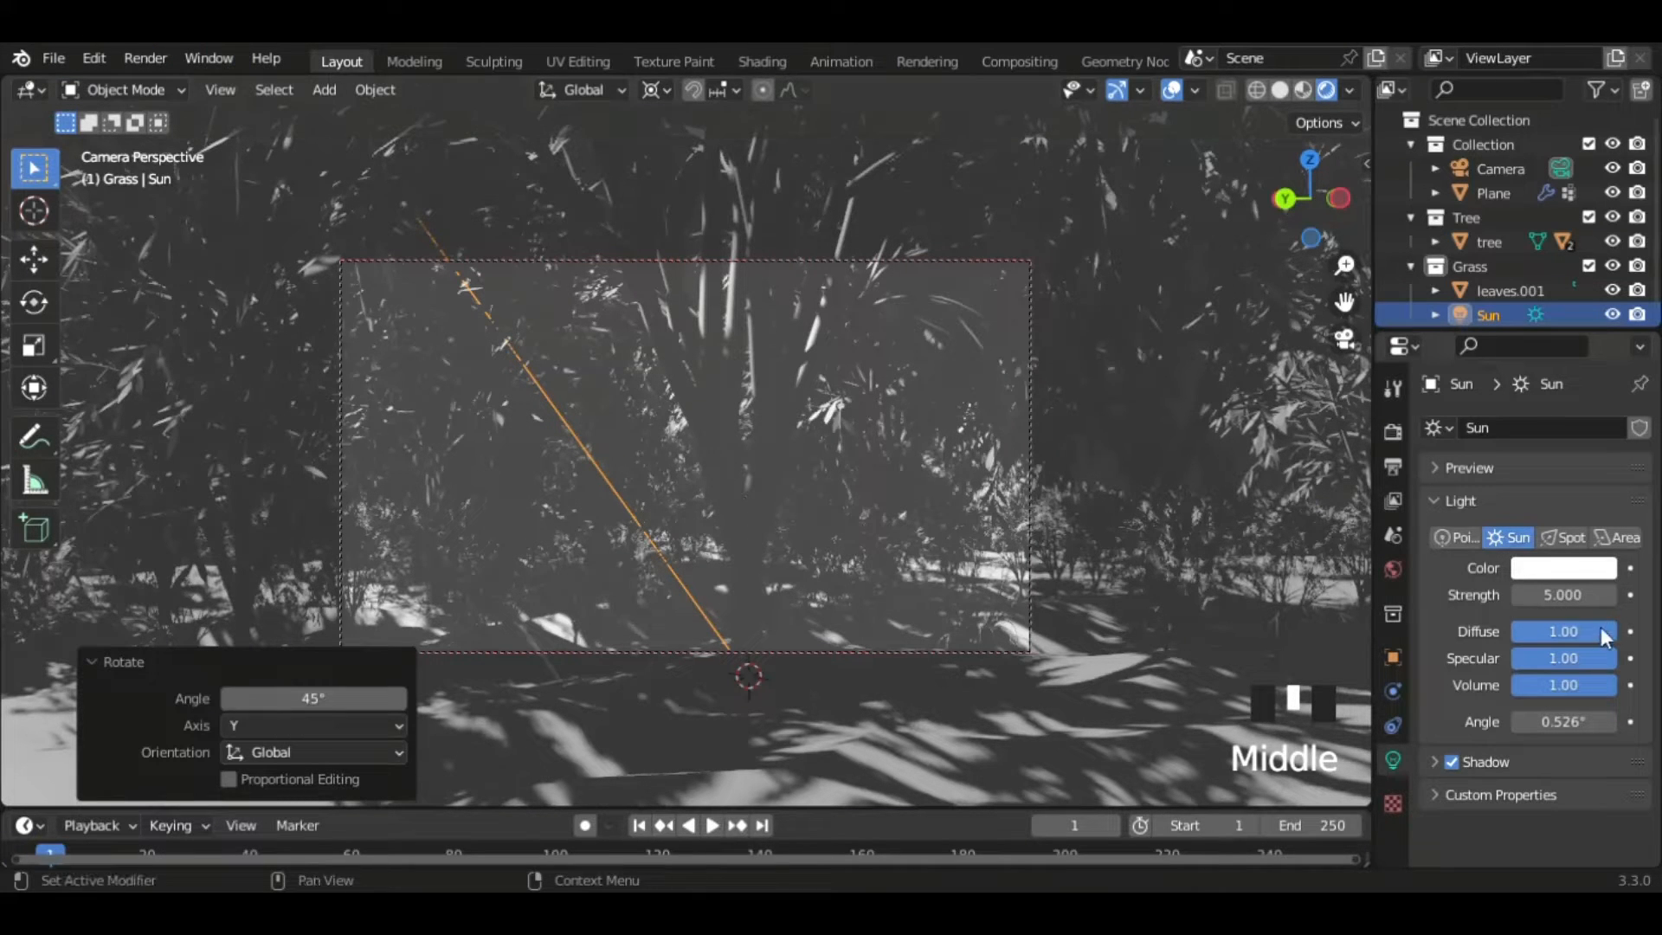
click(1565, 569)
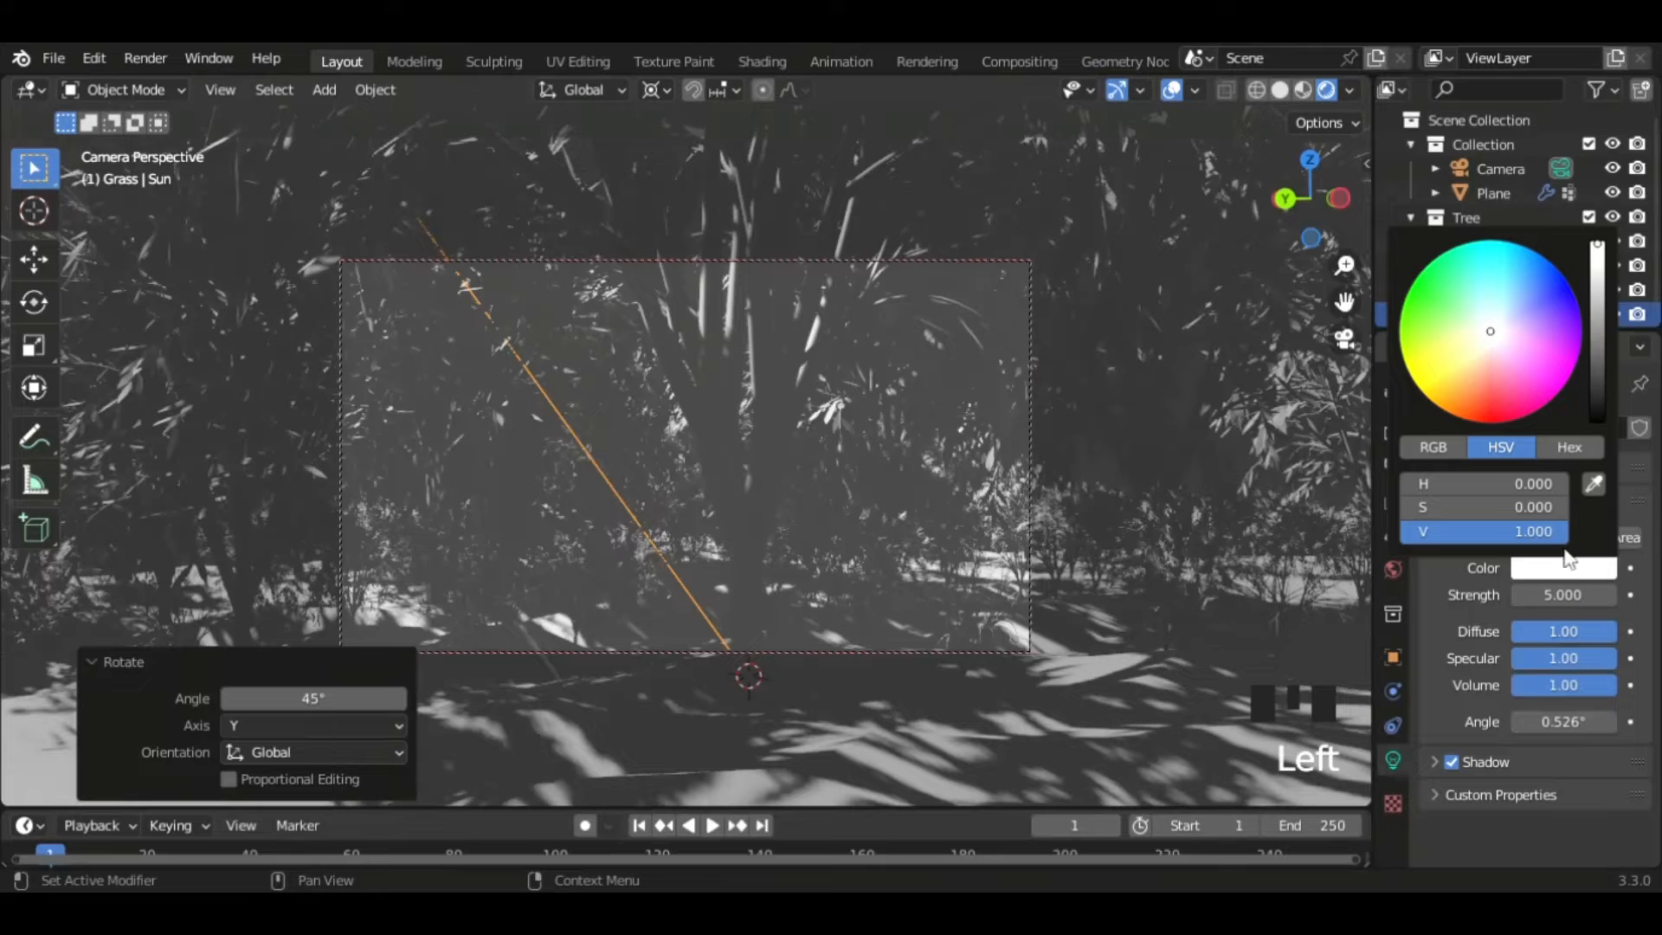
click(1502, 312)
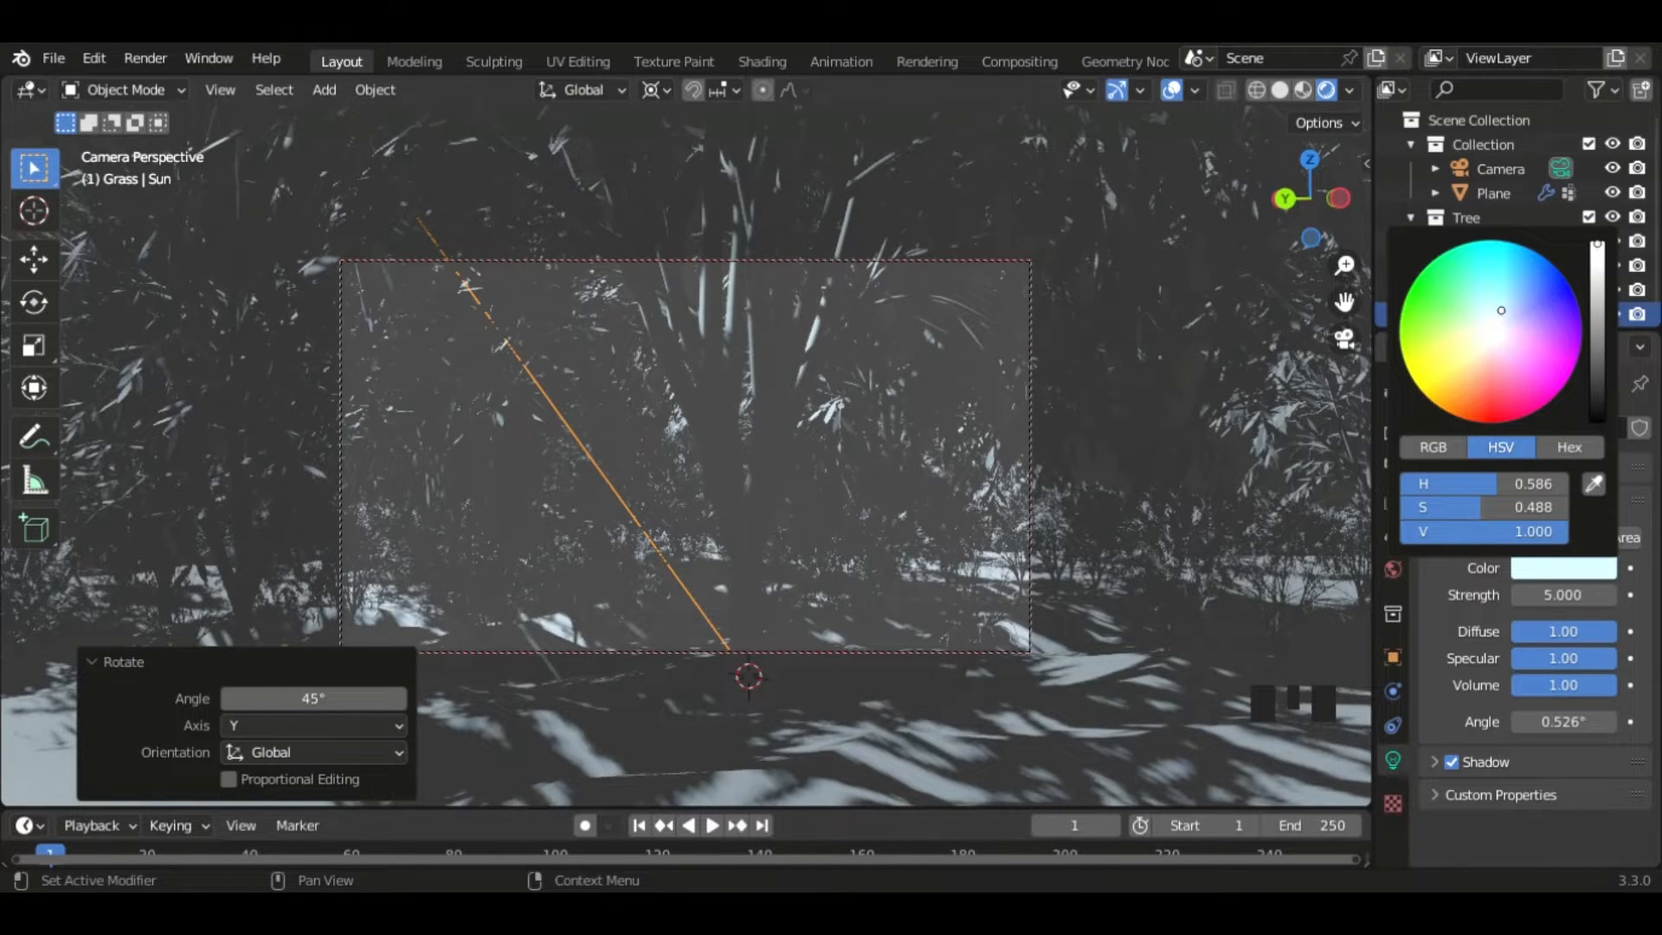
drag(1501, 310, 1497, 319)
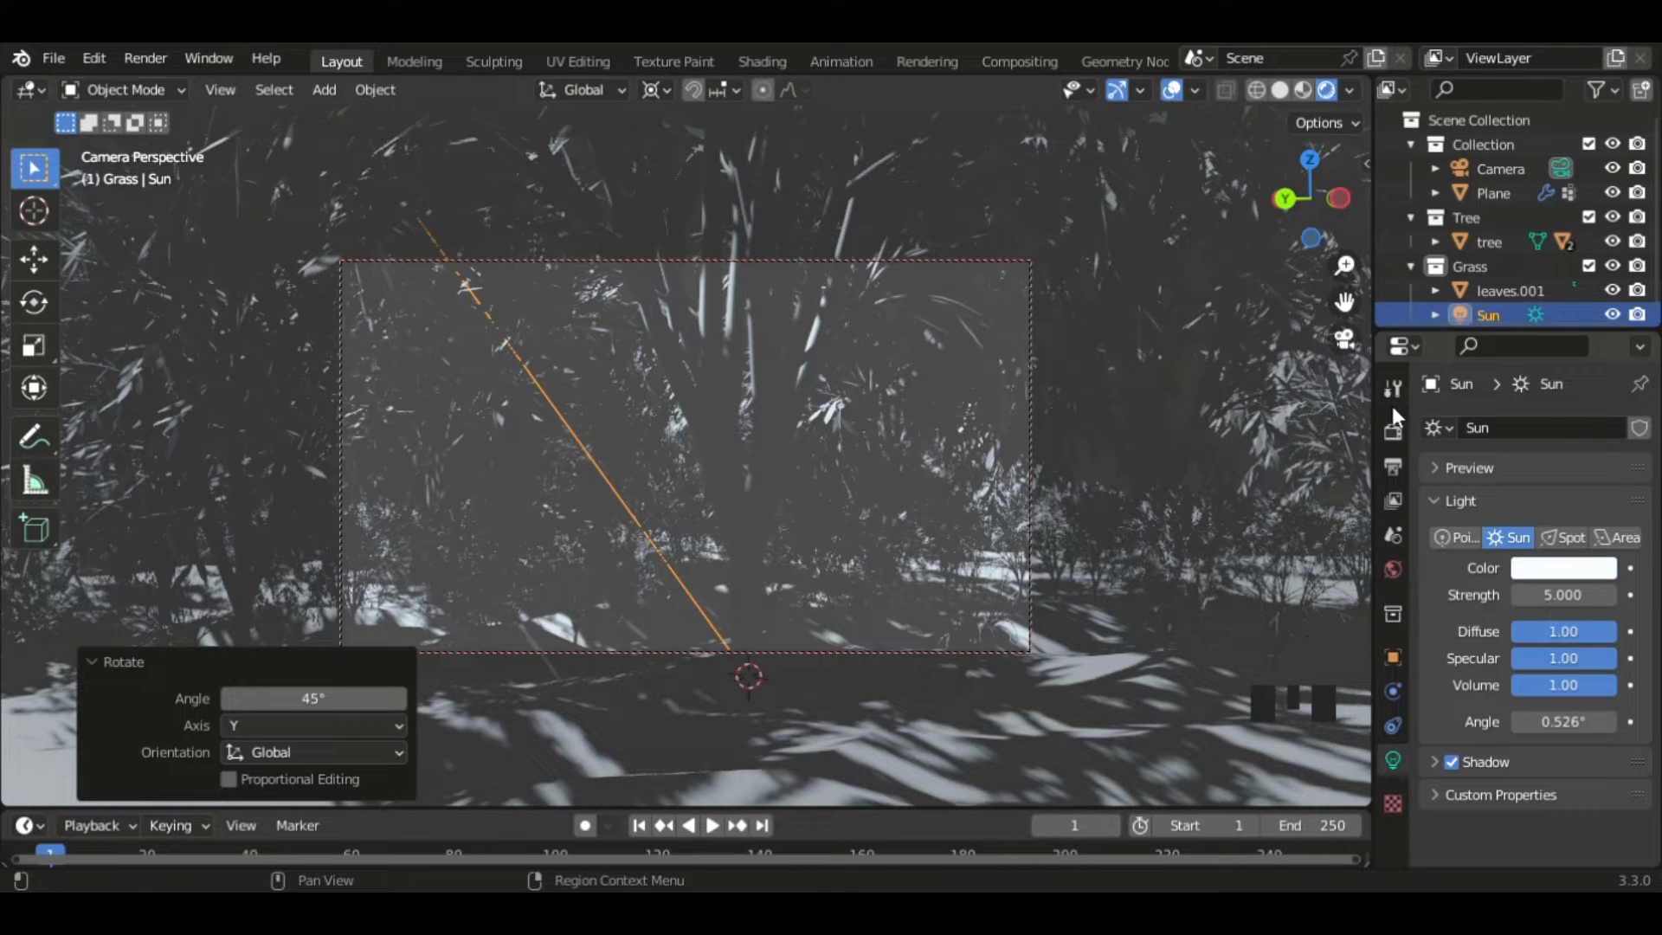
- Set the Look in the render's Color Management to Very High Contrast
scroll(1393, 428, up, 3)
click(1393, 428)
scroll(1493, 713, down, 9)
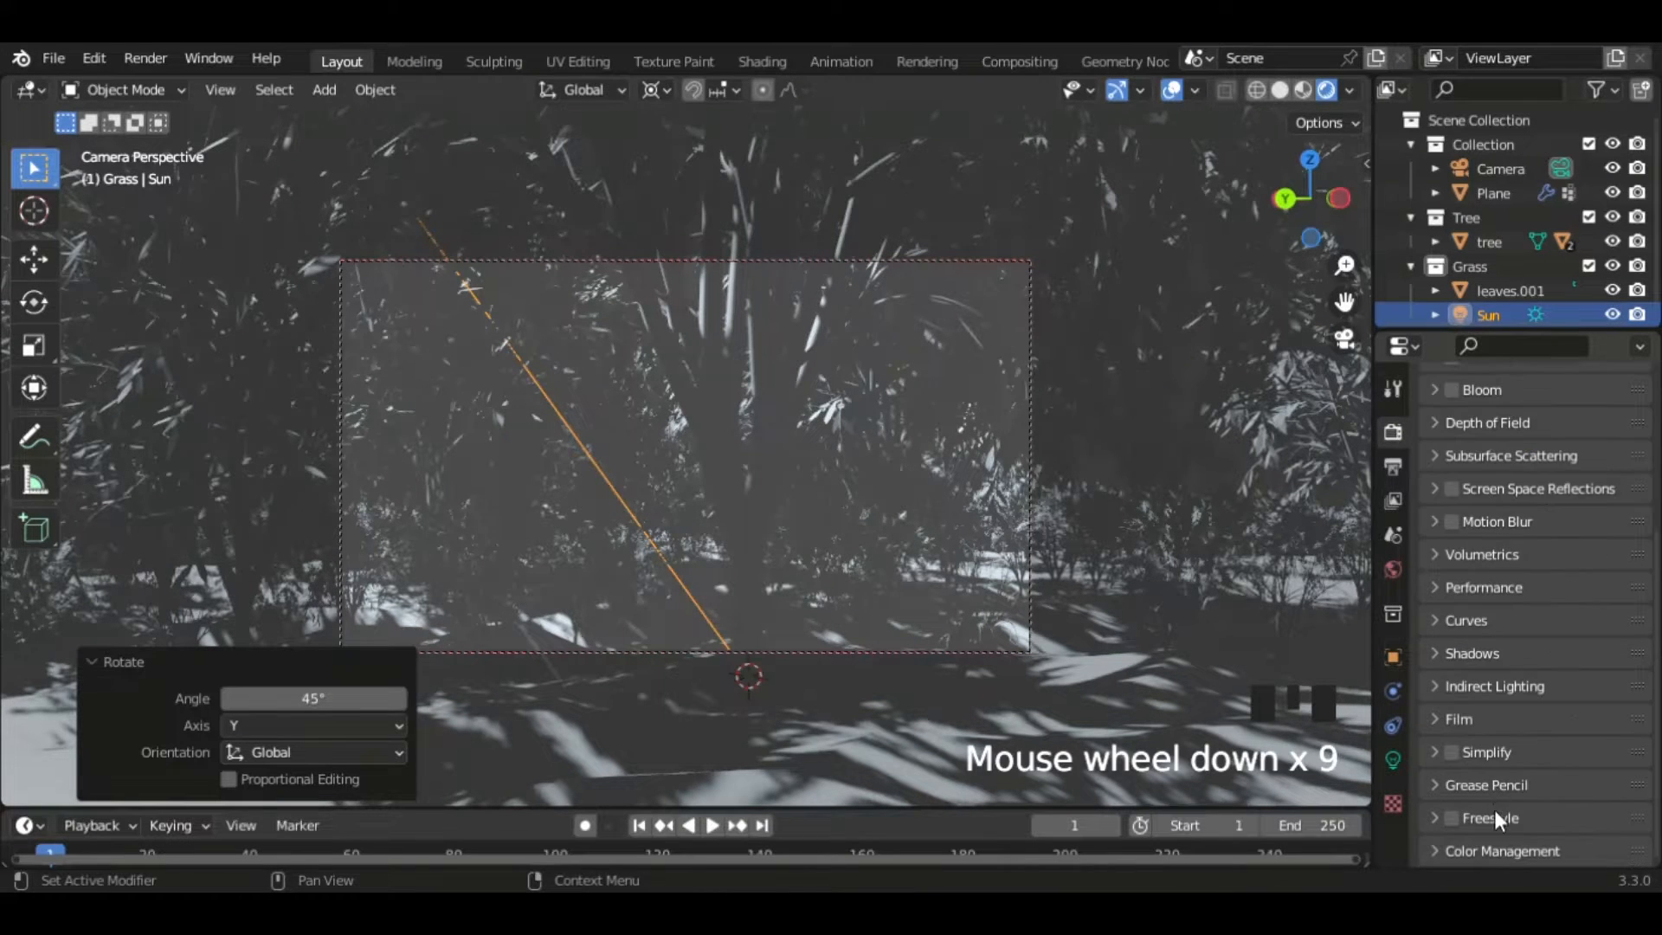
click(1502, 850)
scroll(1509, 800, down, 5)
click(1589, 725)
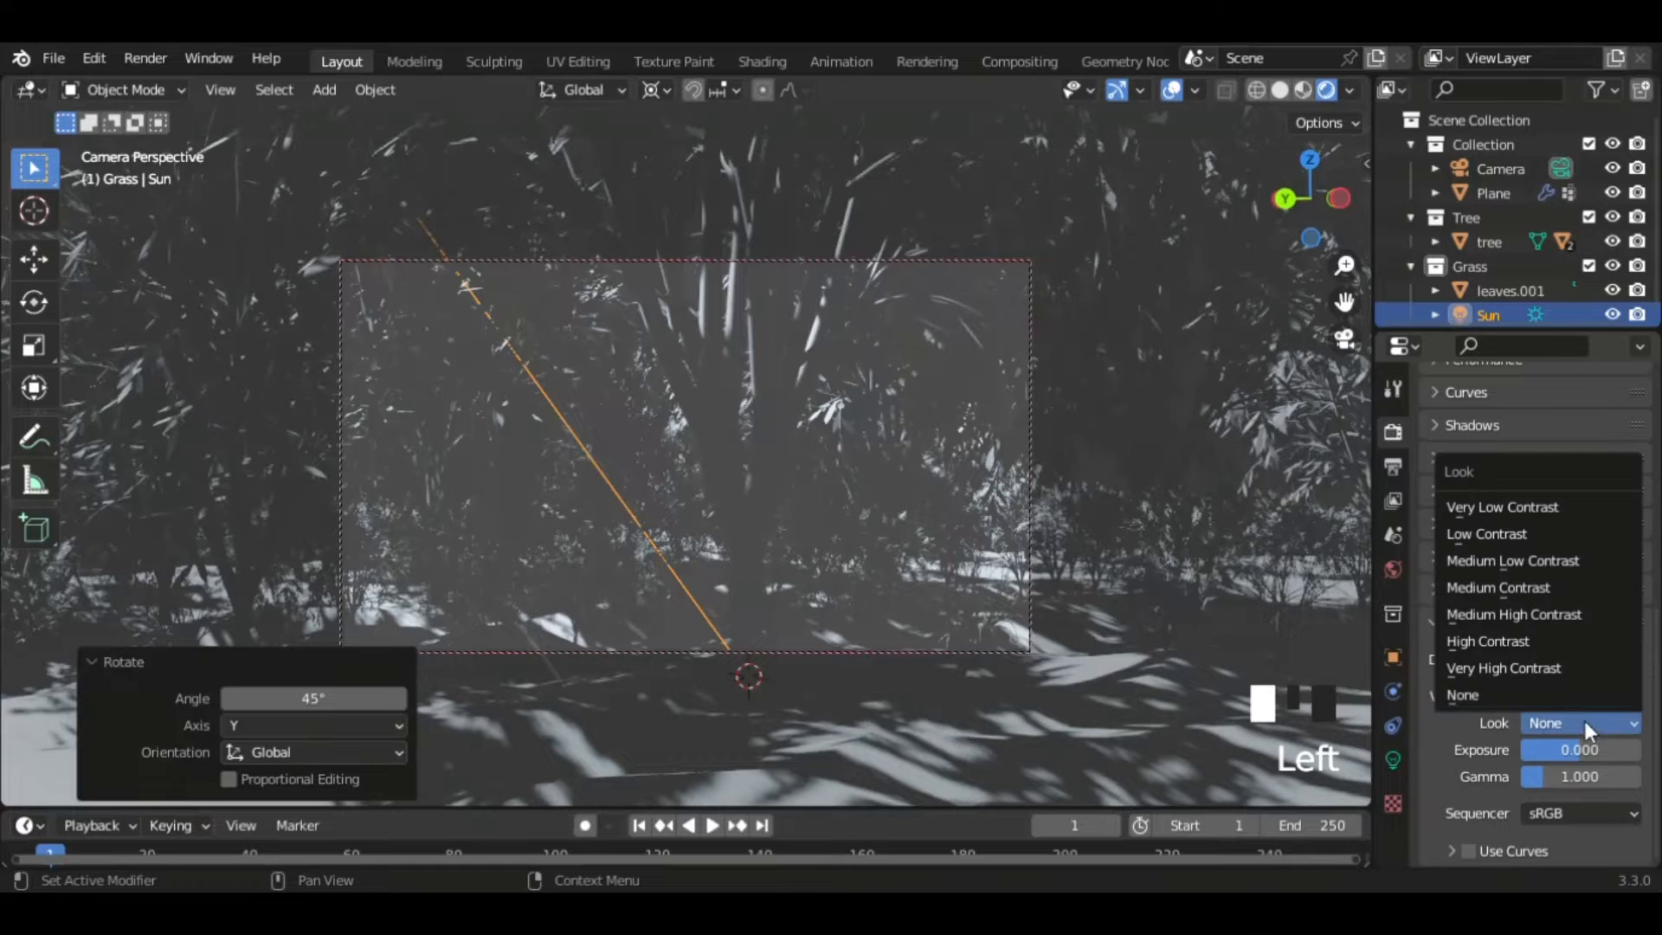
click(1545, 667)
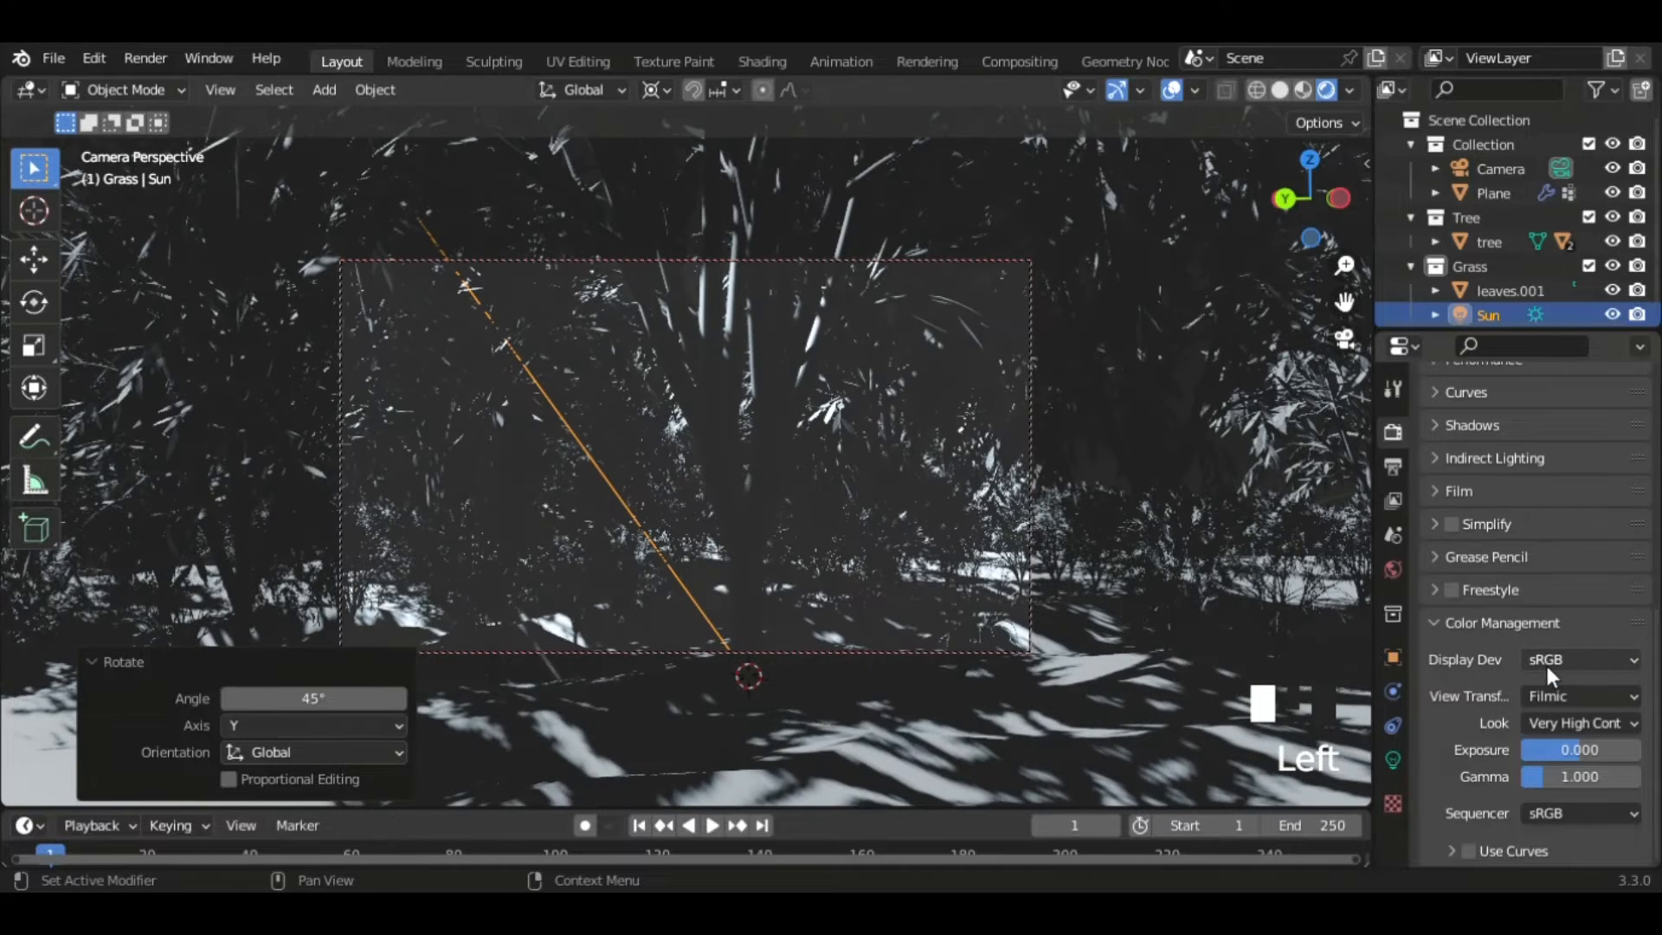
click(1554, 722)
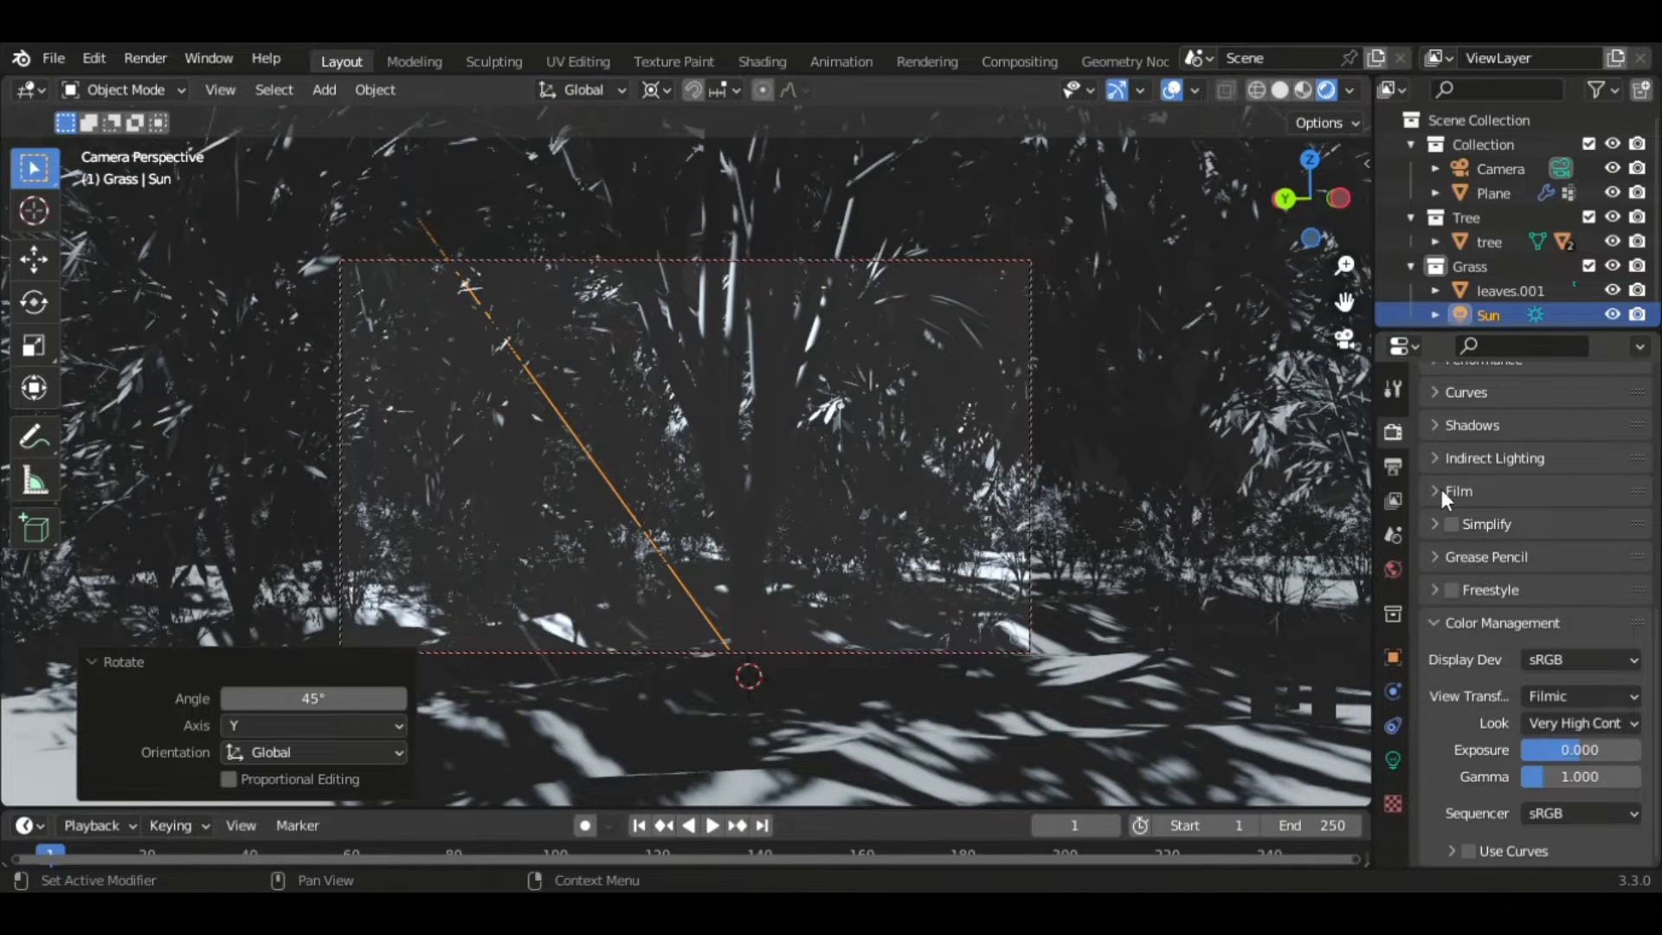
- Enable Ambient Occlusion and Bloom in the render settings
scroll(1441, 490, up, 8)
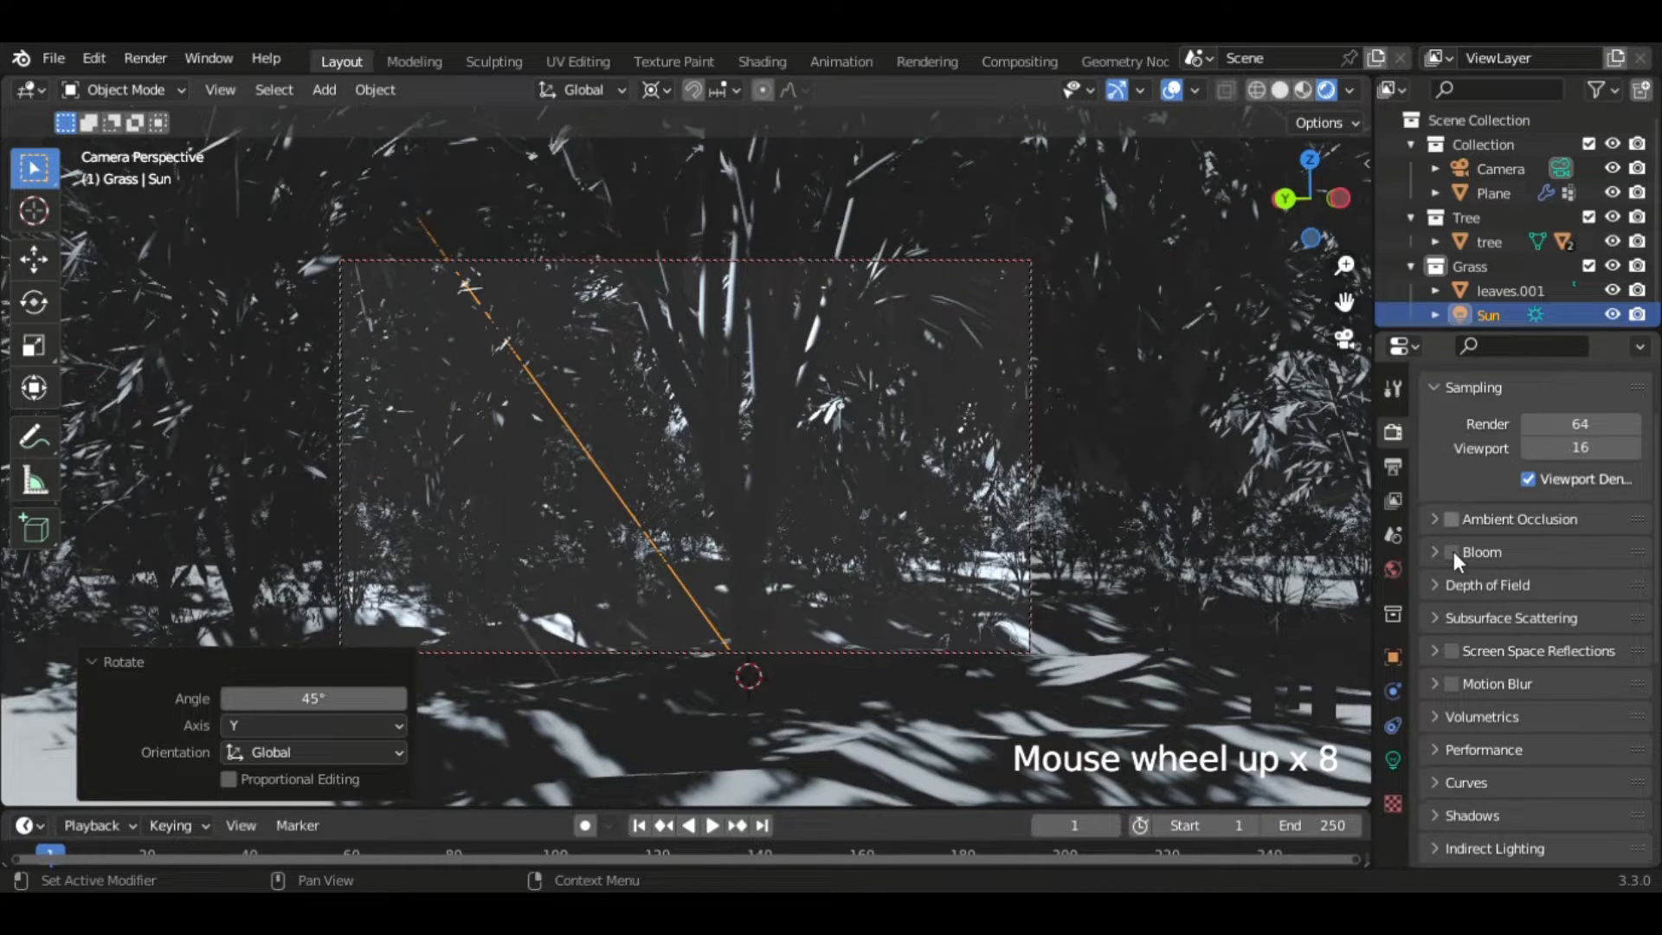
click(1450, 518)
click(1452, 552)
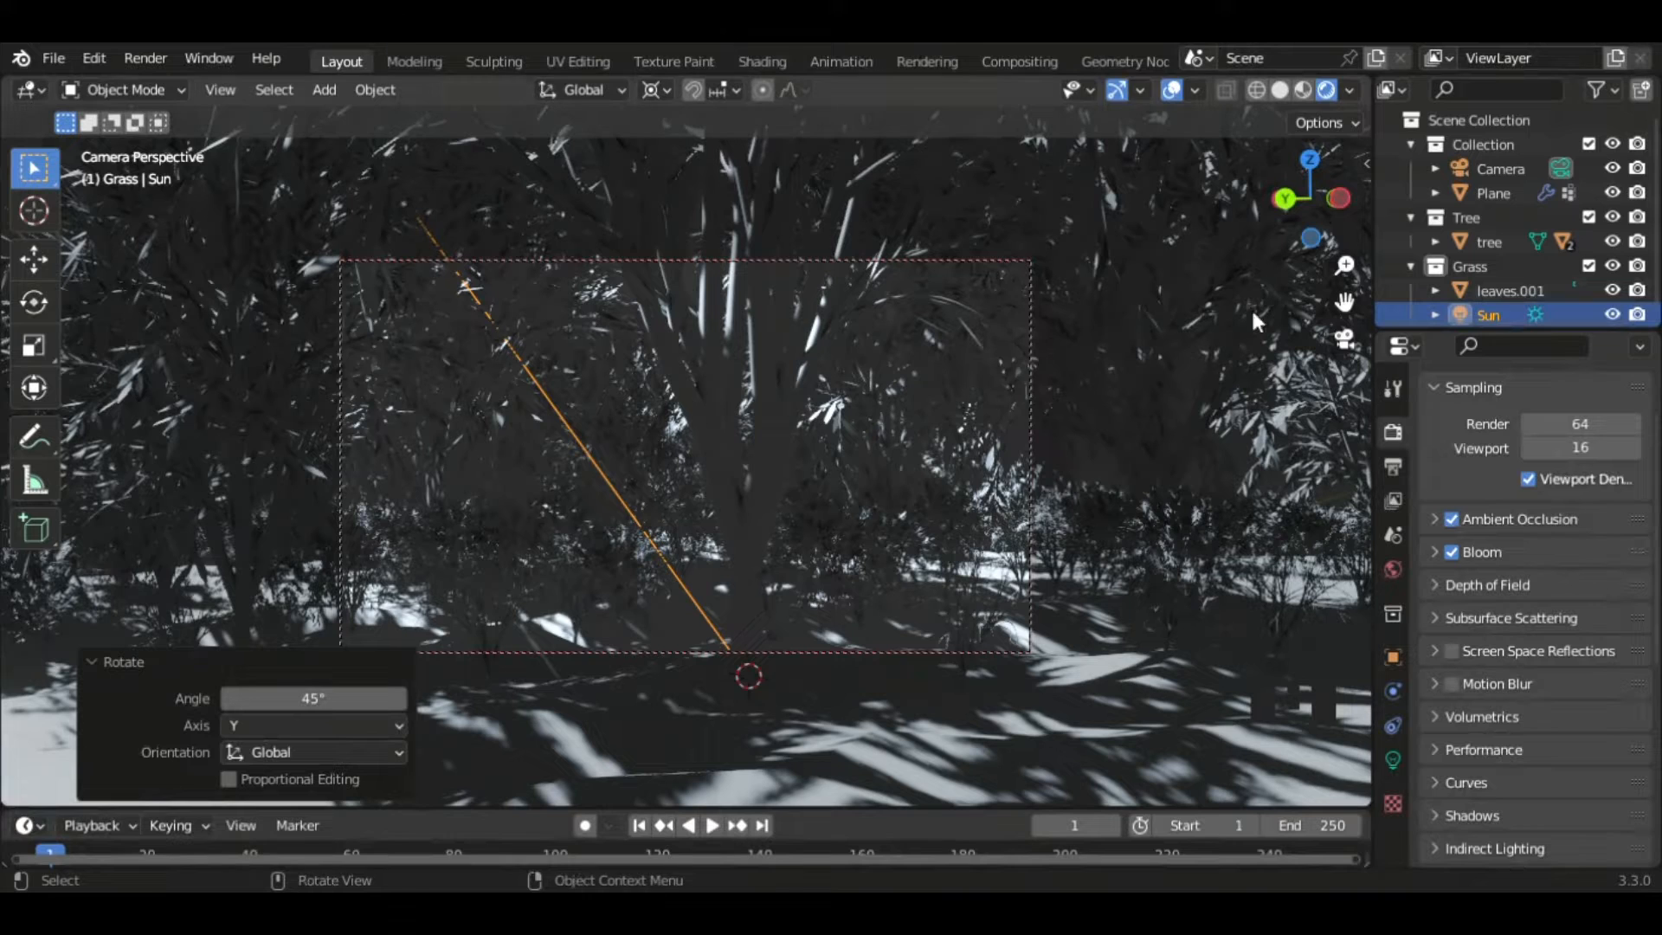
- Select the ground plane in solid shading outside the camera view, and split the 3D viewport into two side-by-side areas
click(1340, 343)
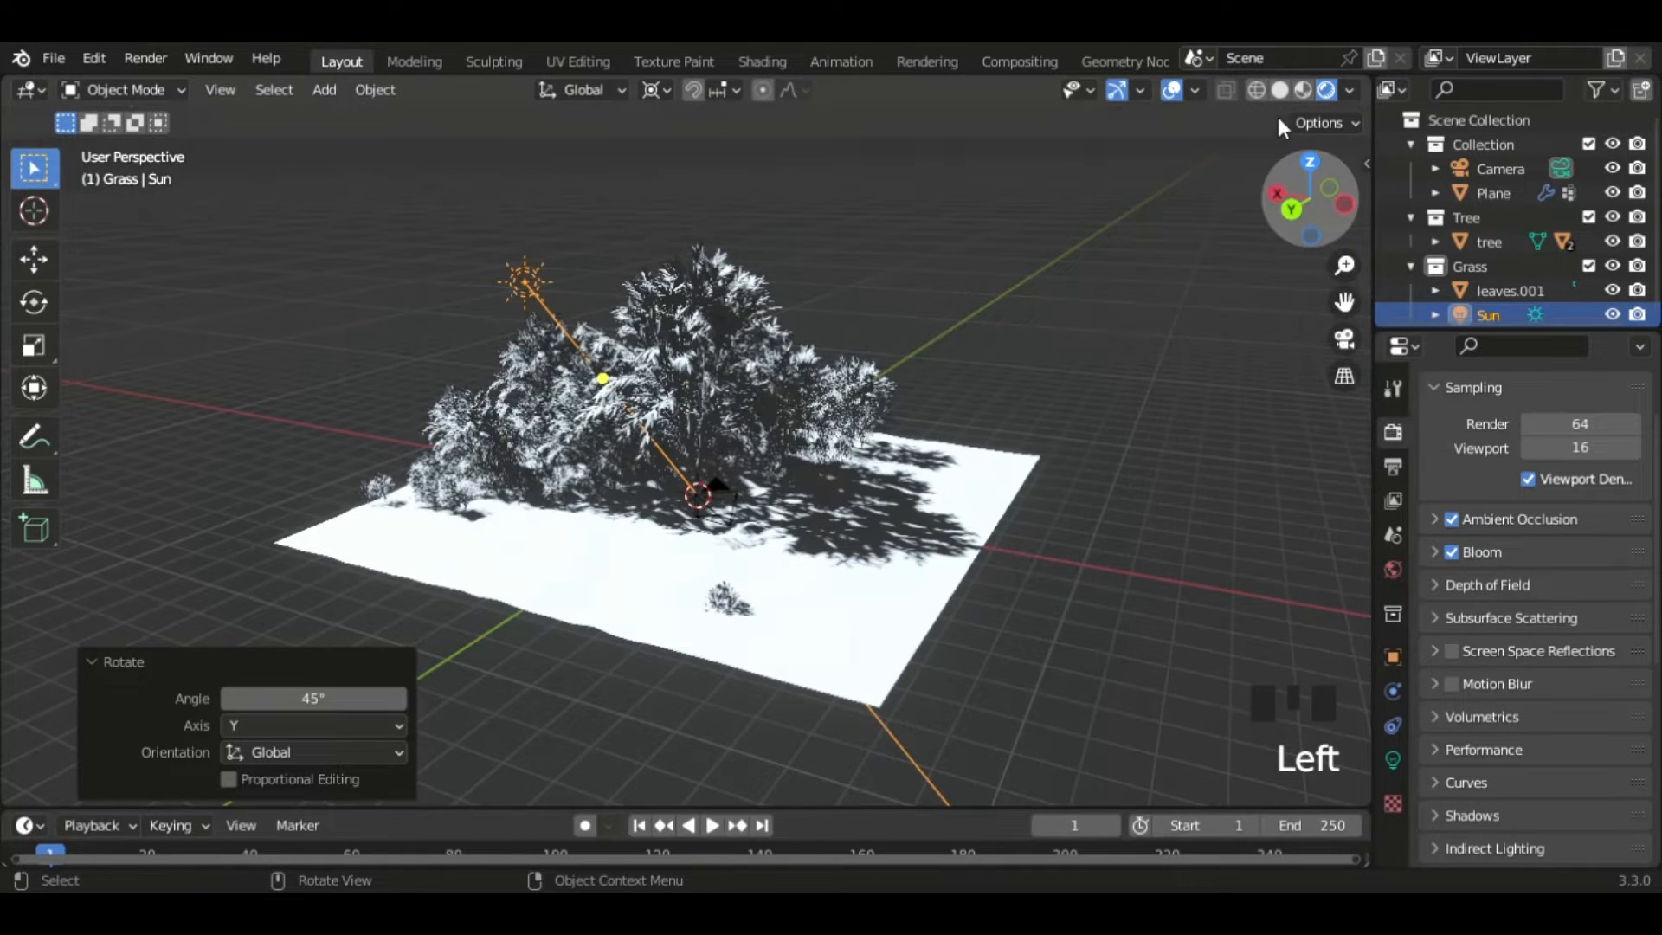
click(1281, 90)
scroll(794, 492, up, 5)
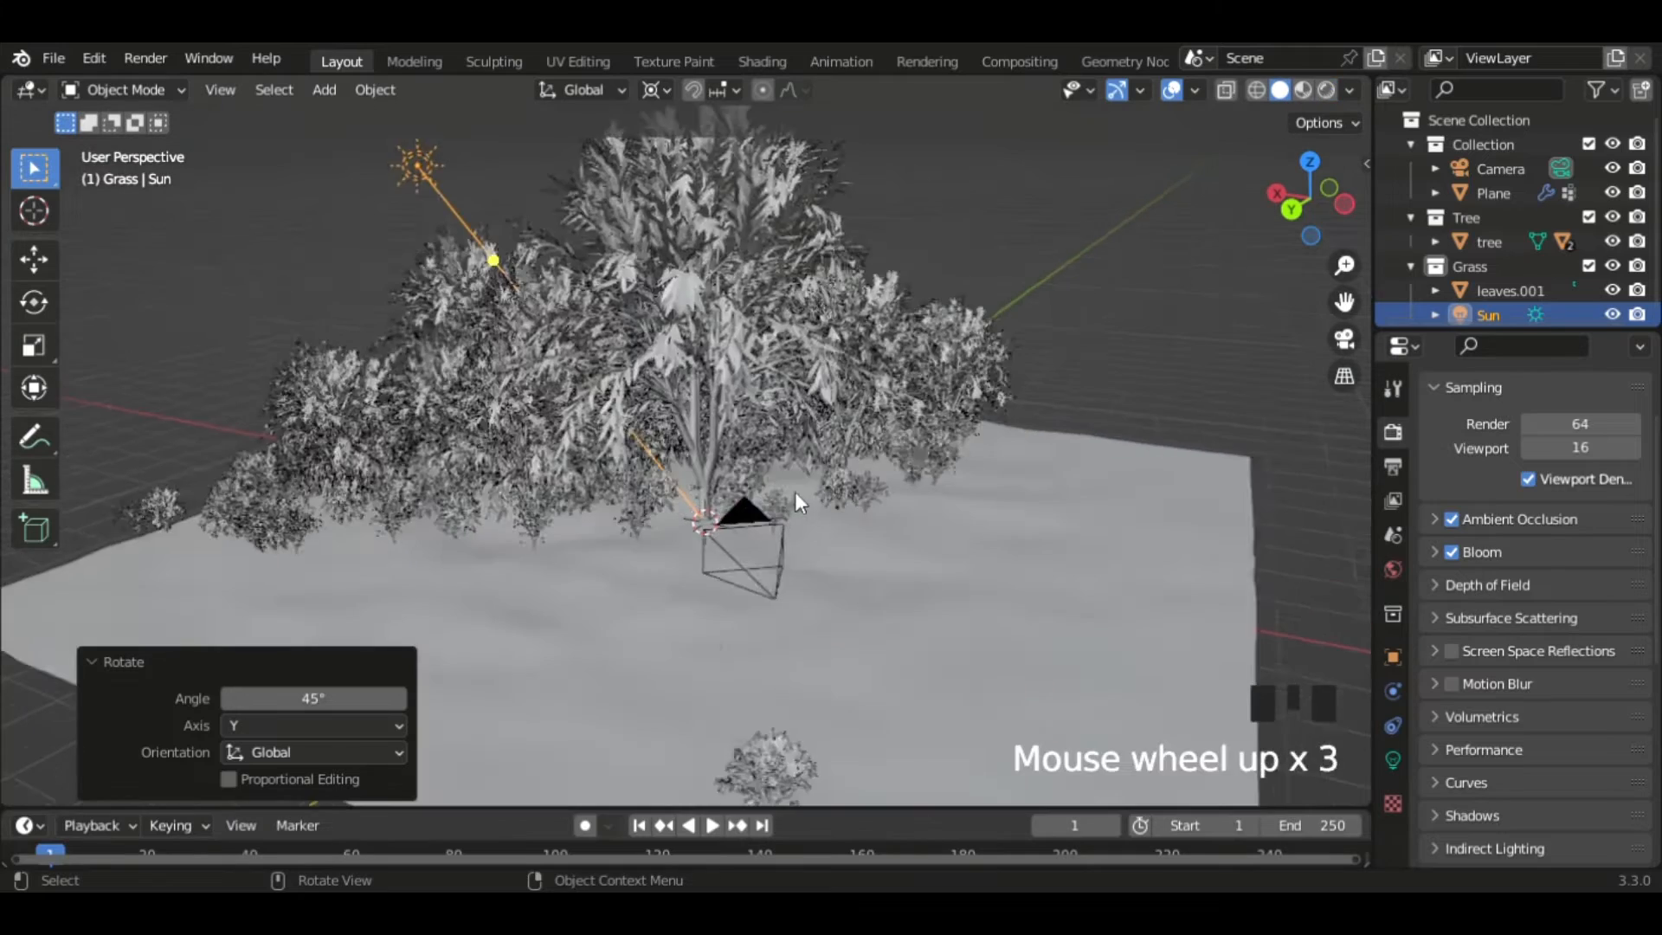
click(1082, 548)
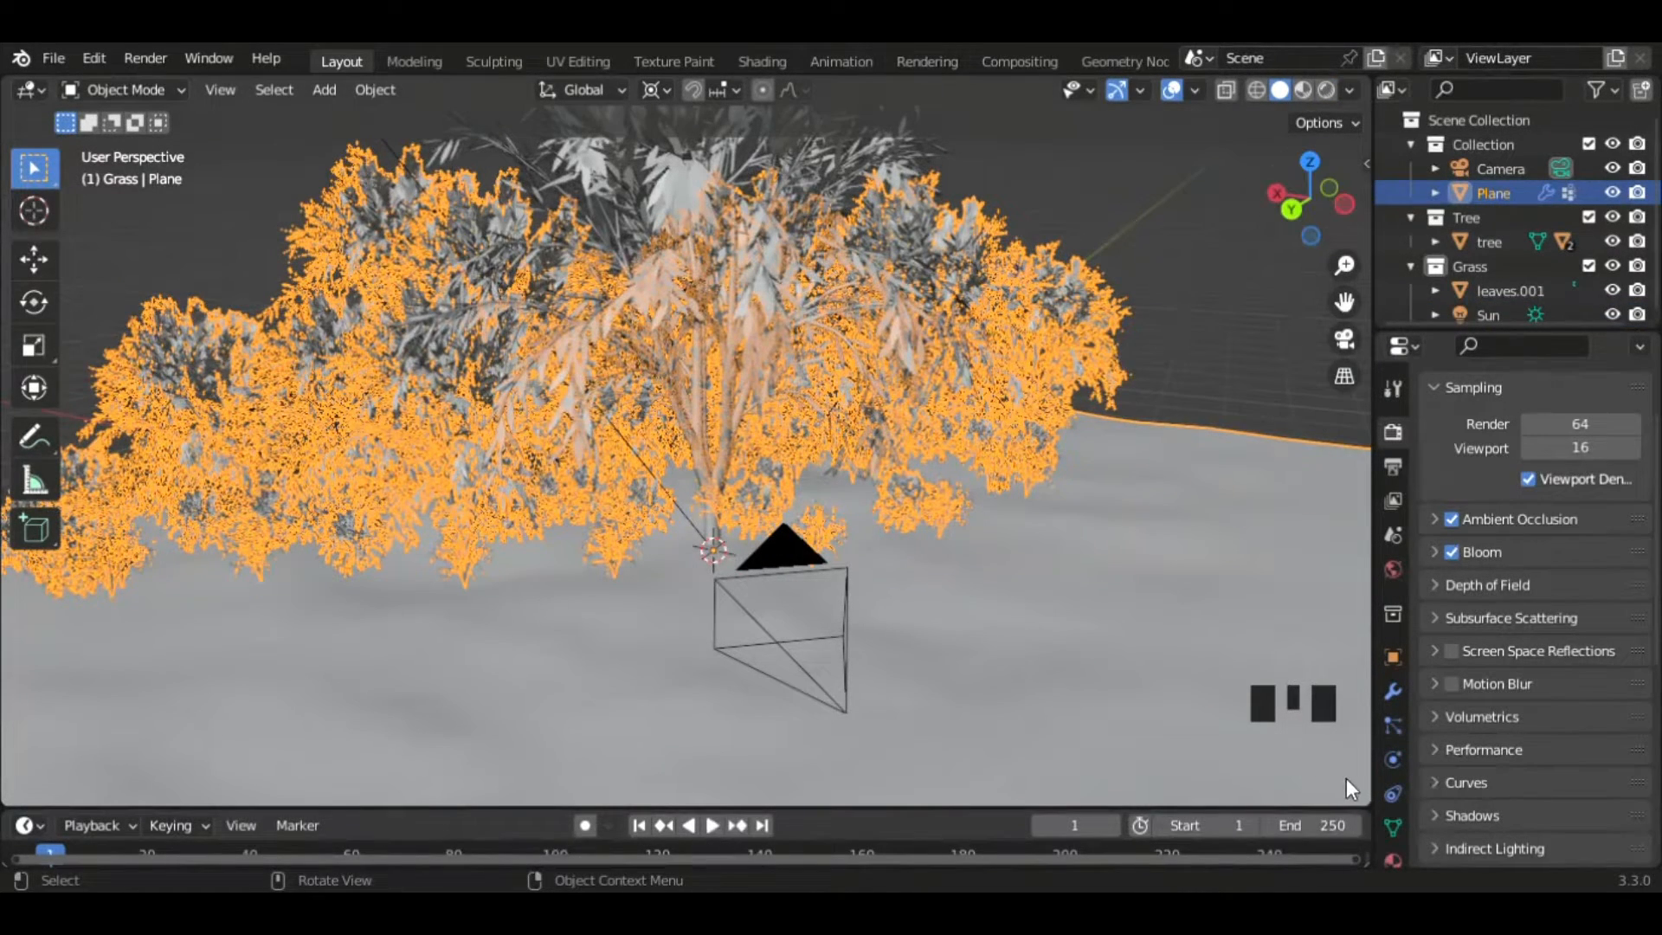
drag(1374, 808, 622, 732)
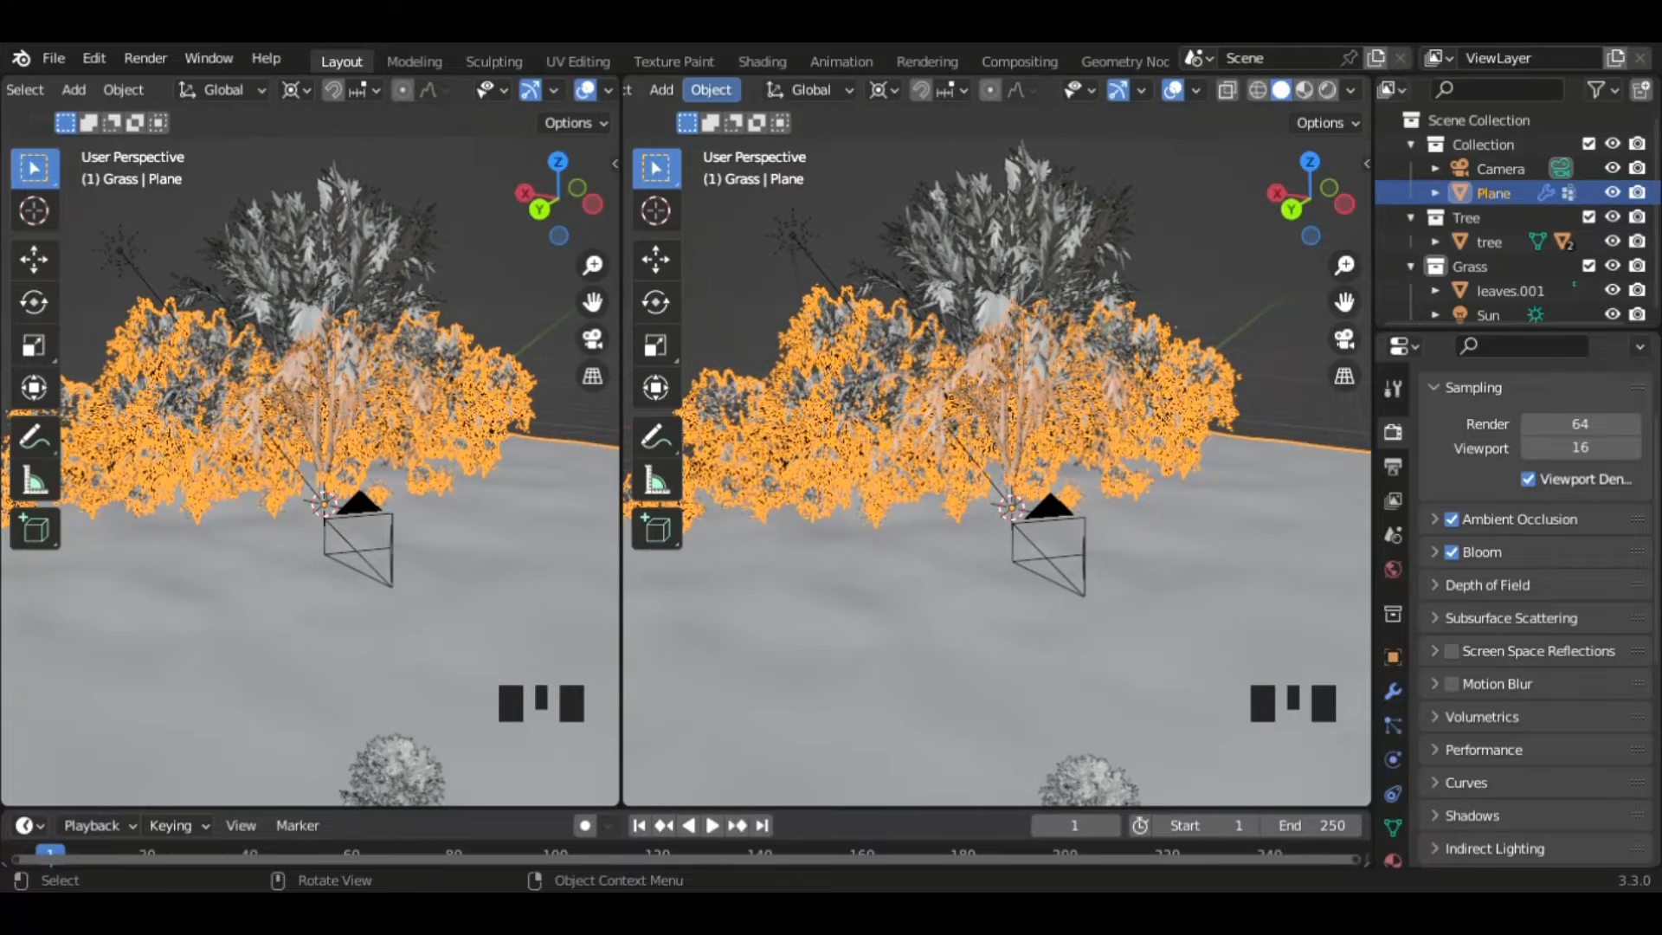
- Show the first viewport in rendered shading and turn the second viewport into a Shader Editor without its sidebar
middle_drag(578, 96, 235, 117)
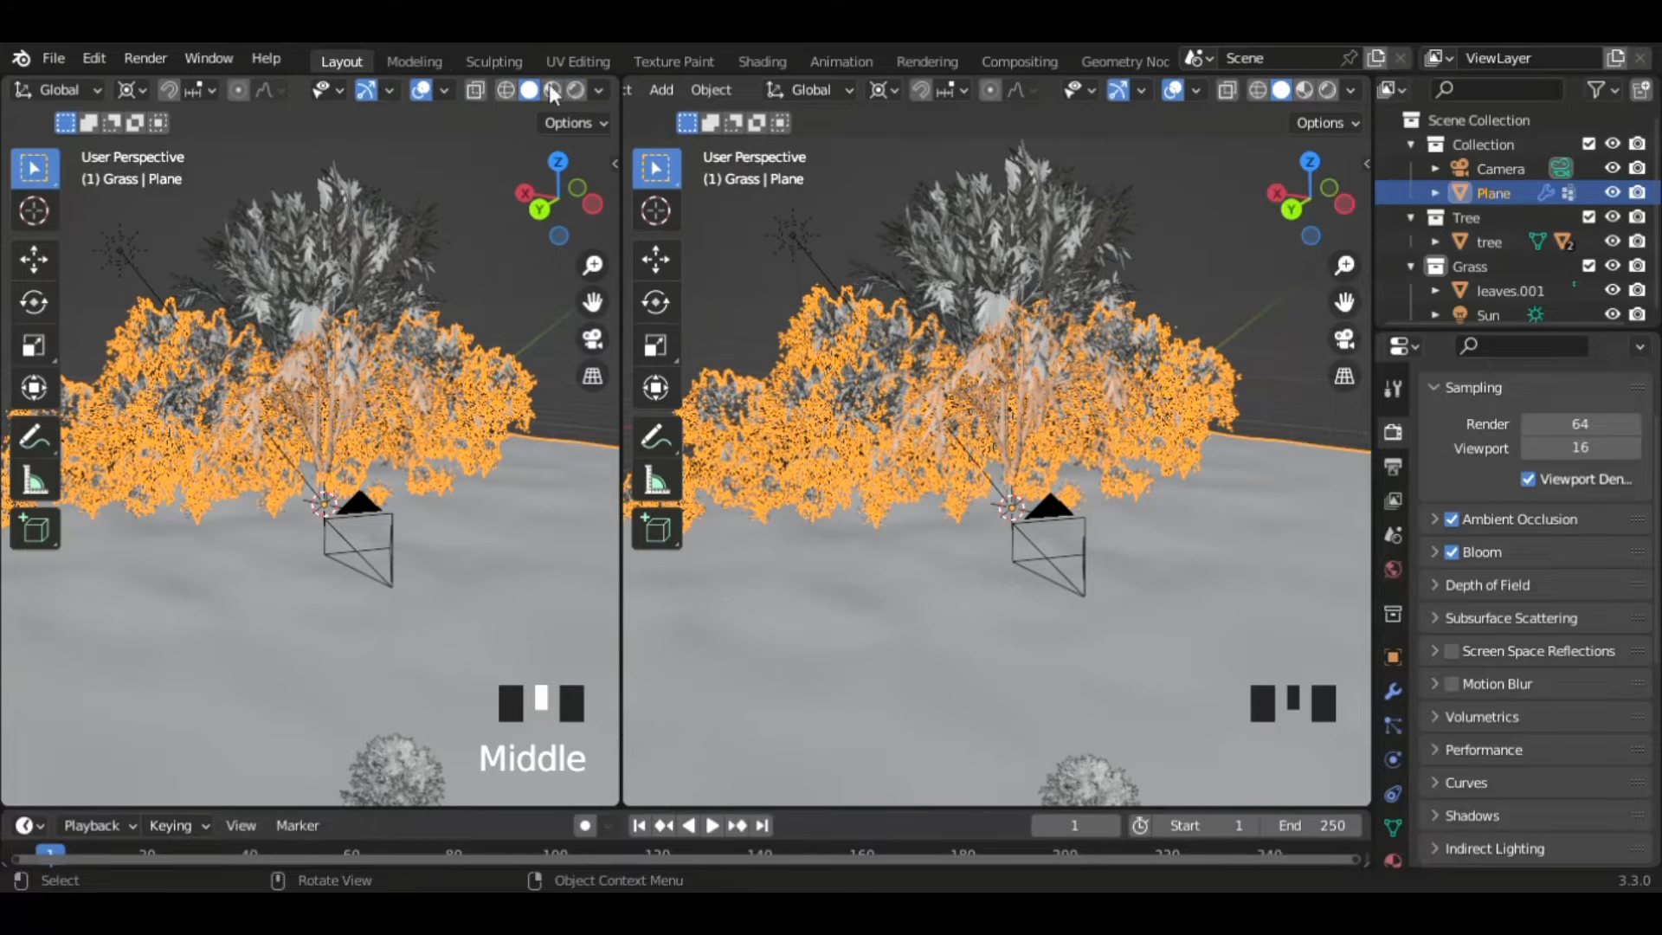
click(577, 90)
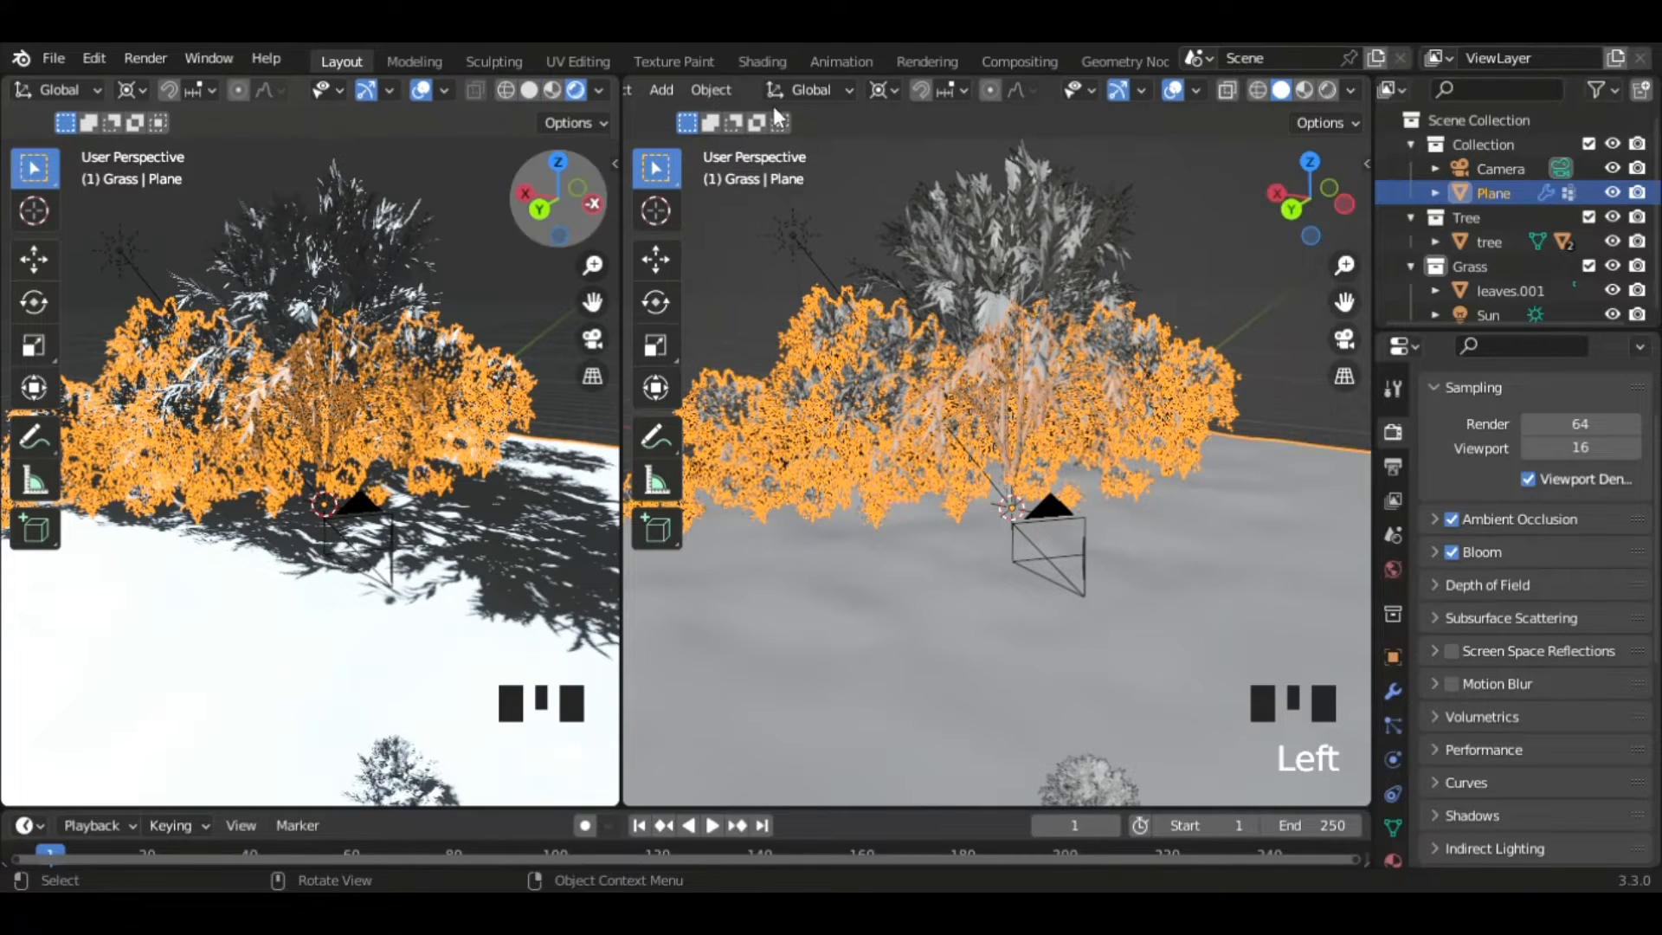
middle_drag(776, 90, 1117, 90)
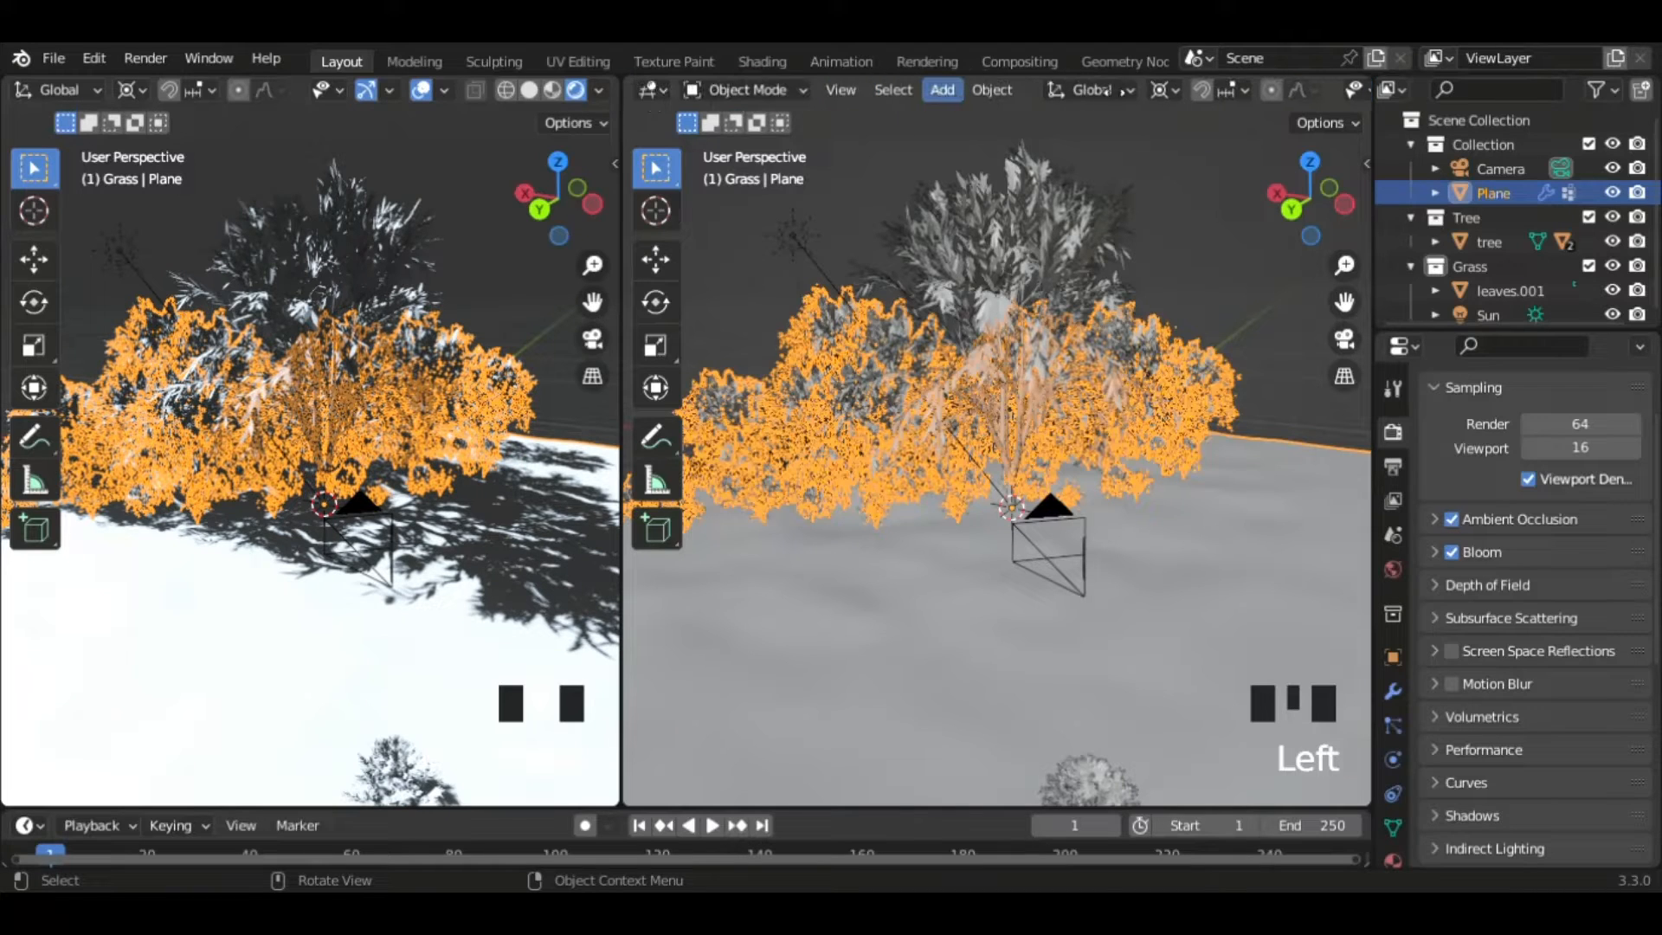
click(665, 86)
click(750, 326)
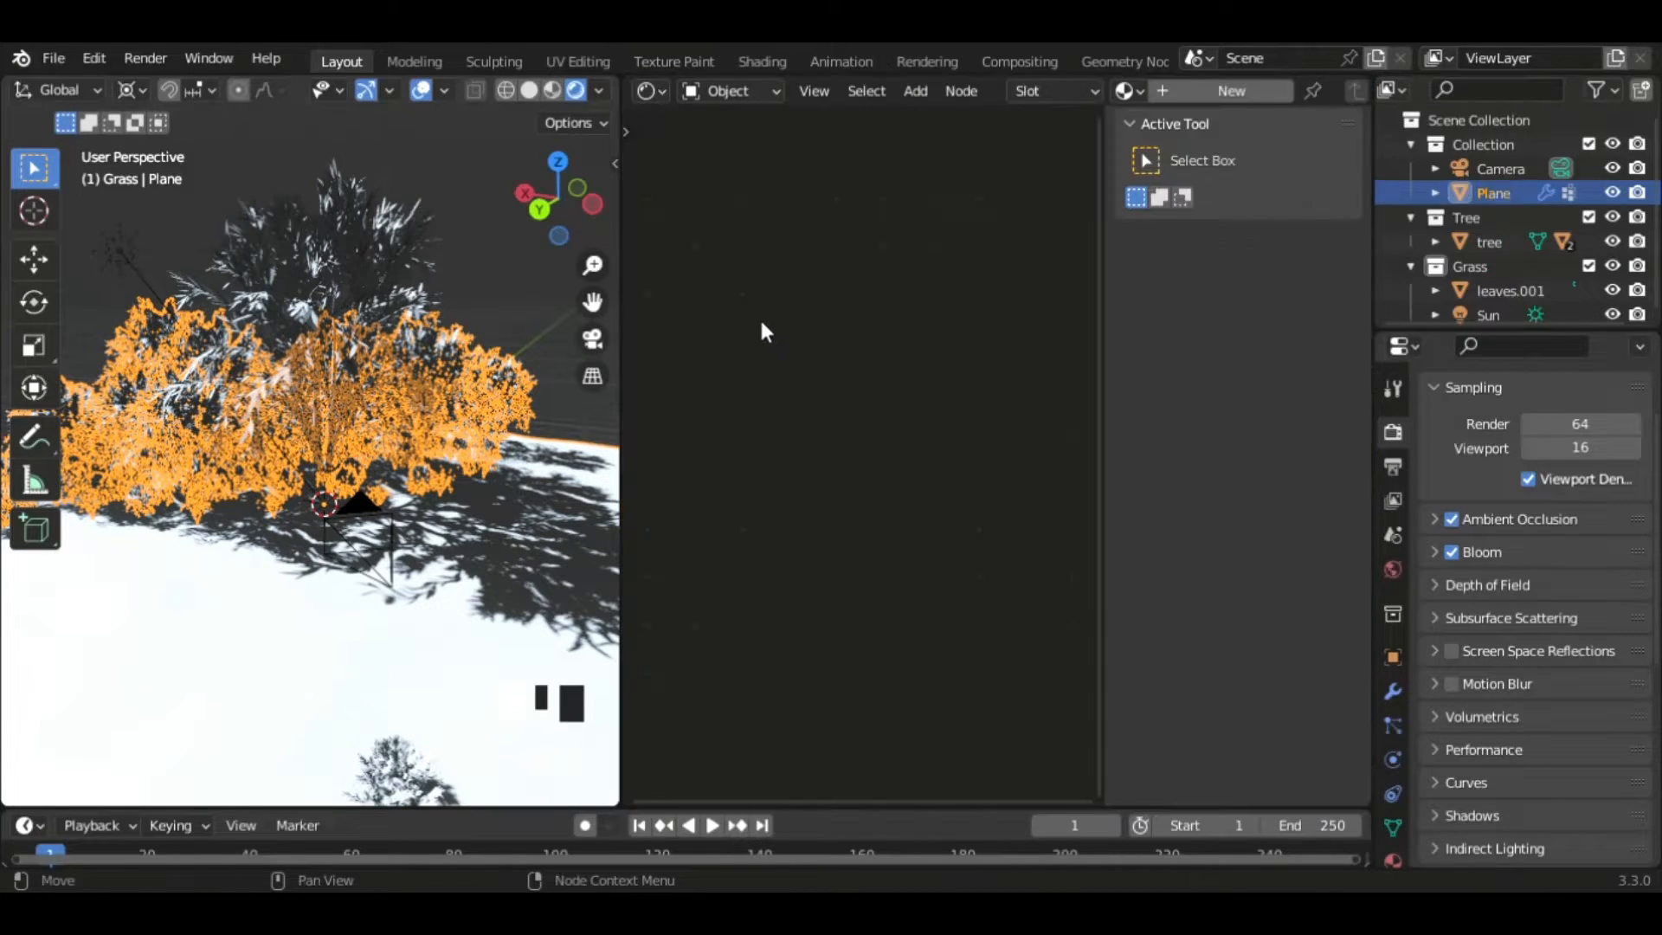
key(n)
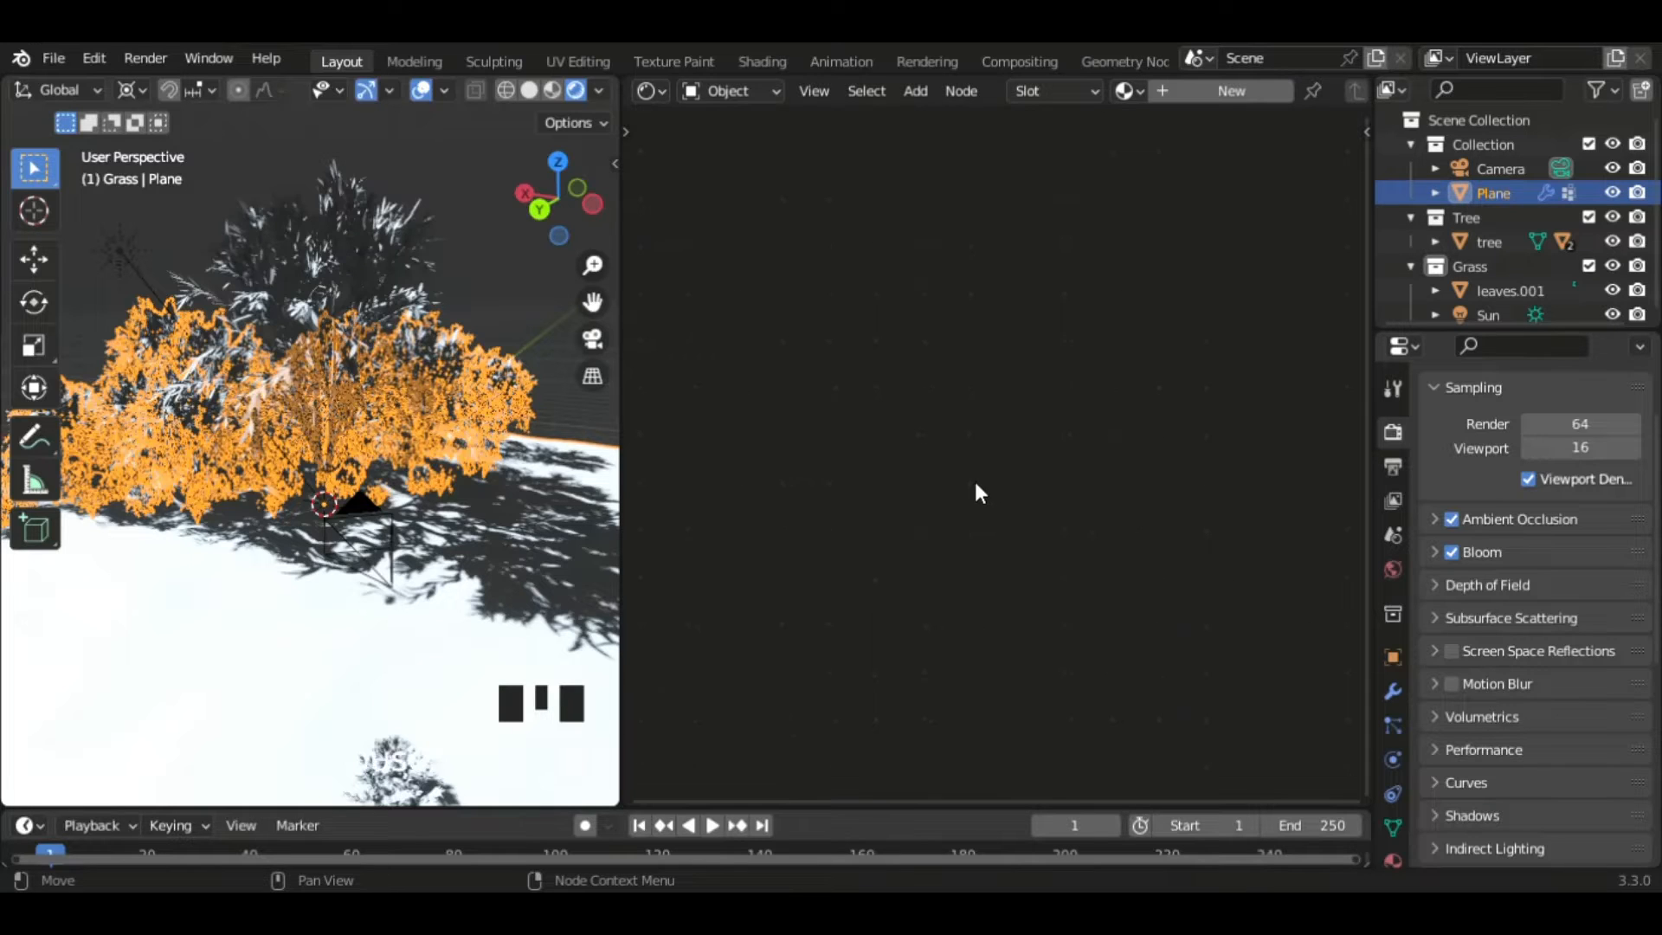
- Create a new material on the ground plane and move its Principled BSDF and Material Output nodes aside to make room
click(1215, 91)
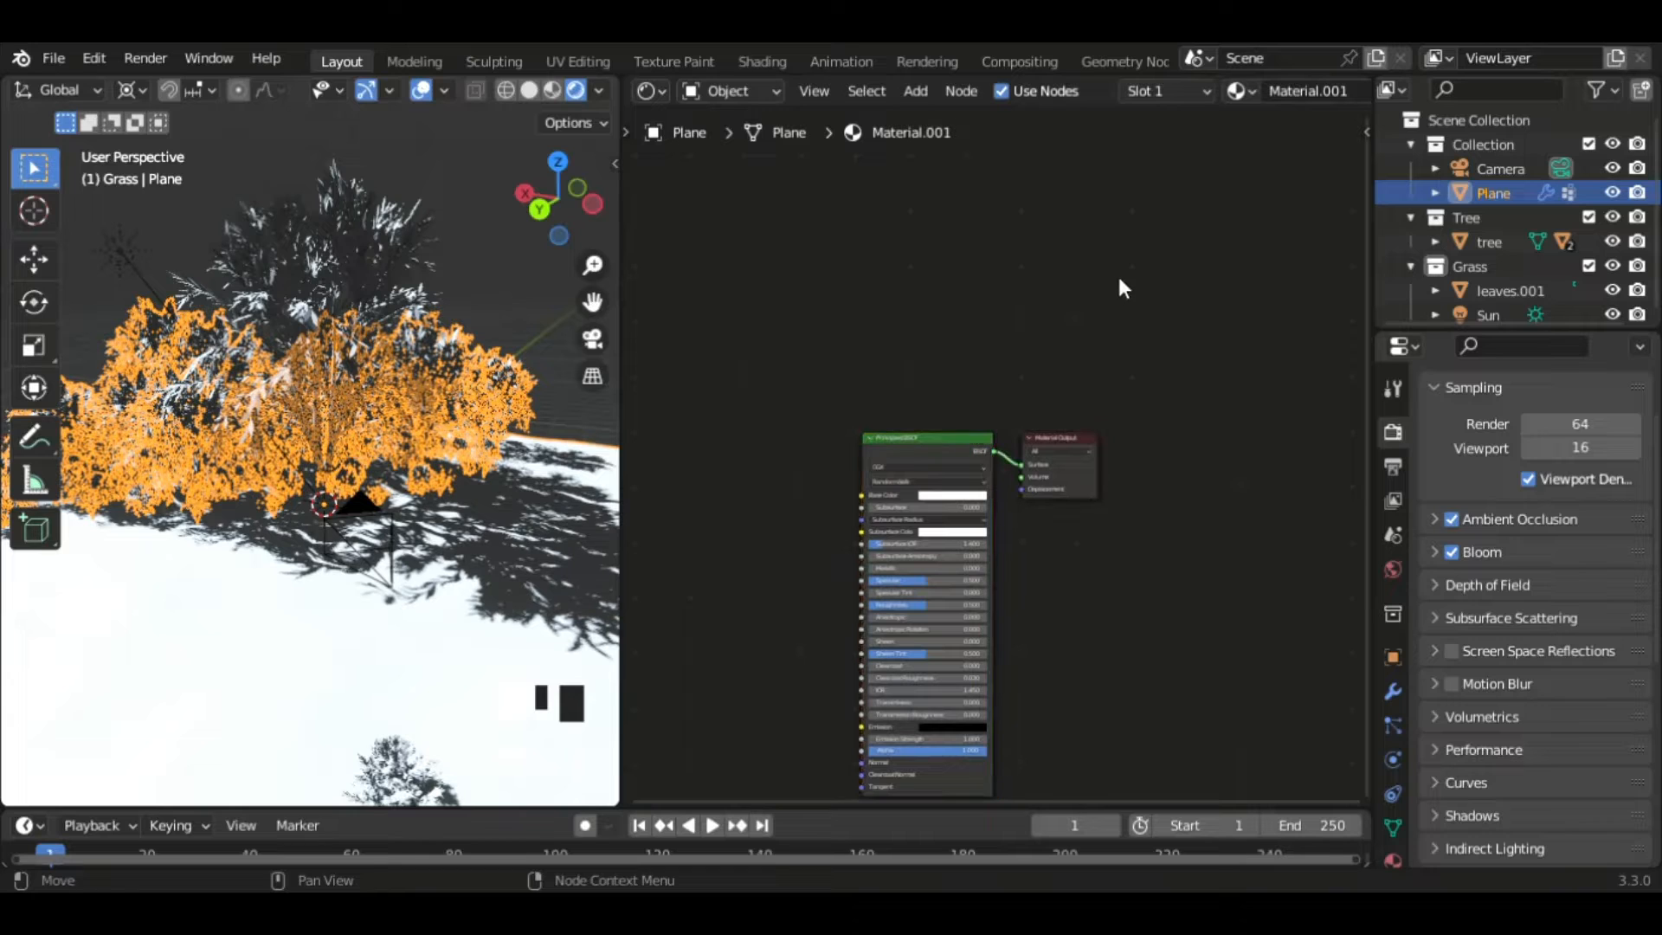
click(987, 437)
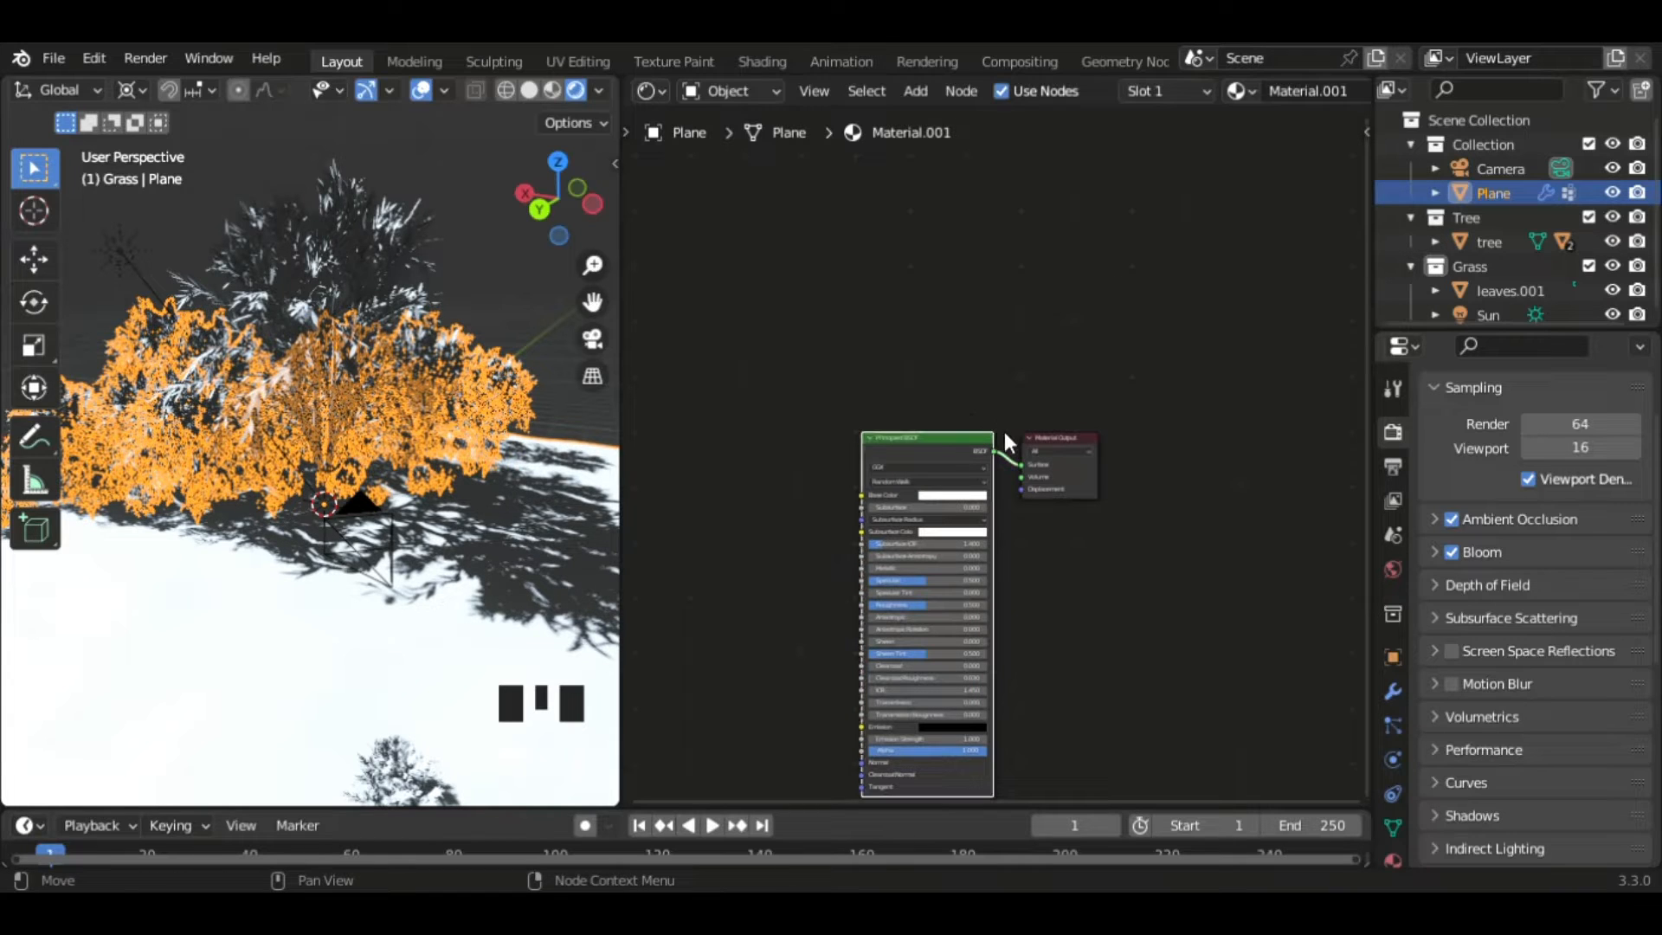
click(1087, 475)
key(g)
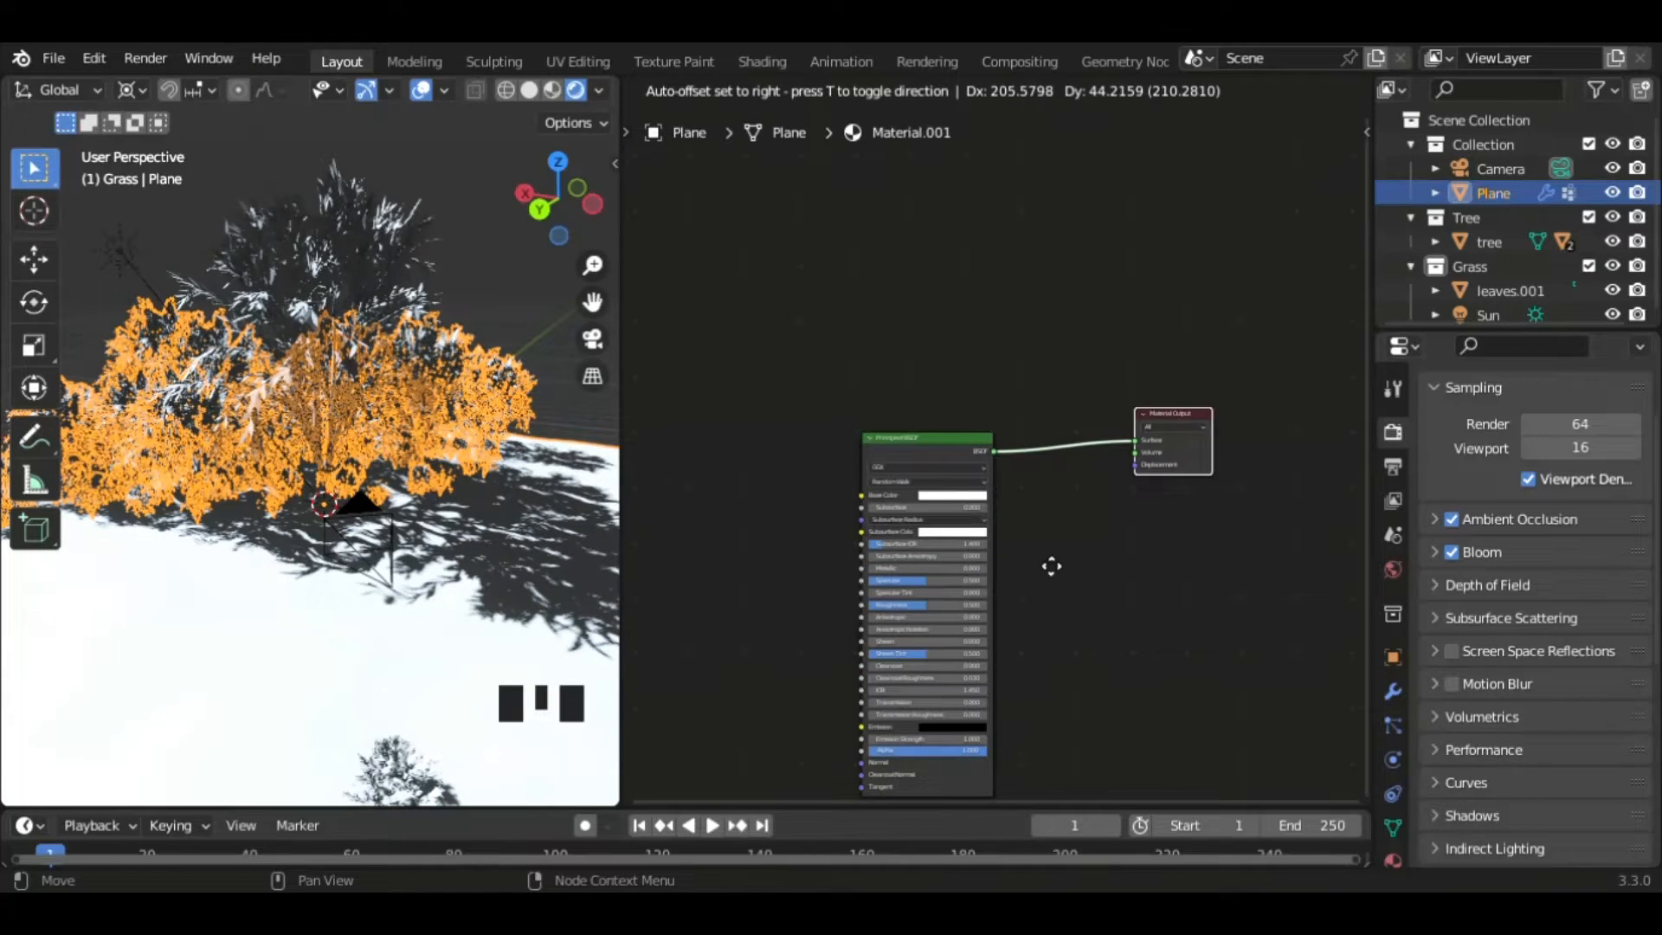
click(1067, 512)
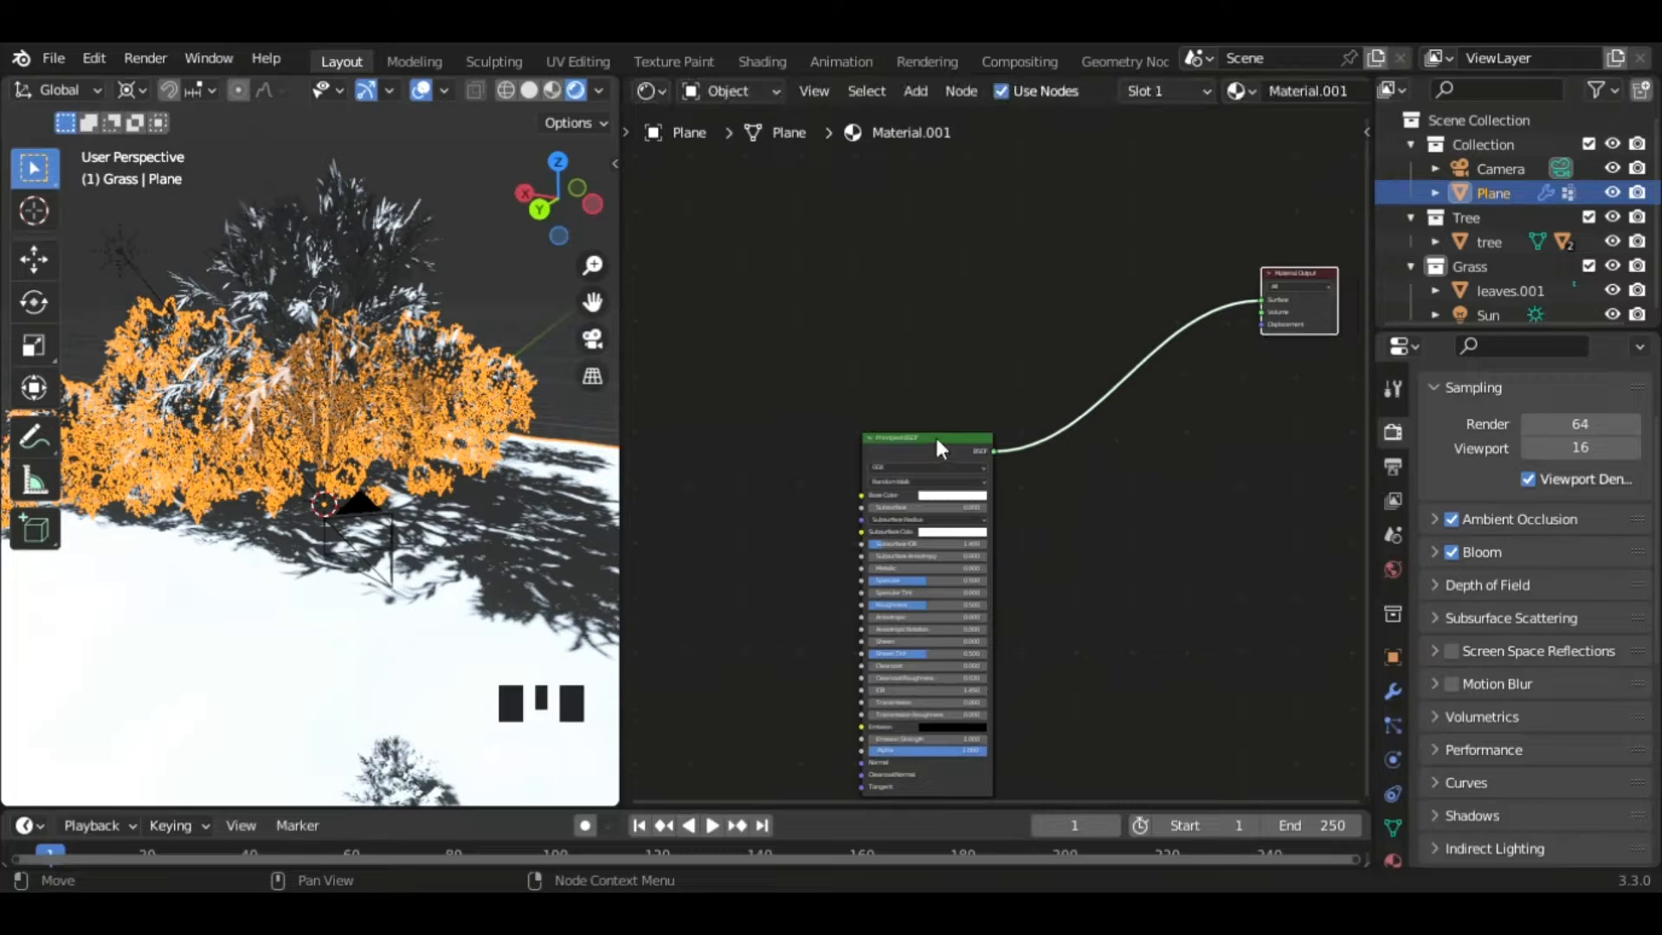
drag(933, 433, 1142, 268)
click(1159, 263)
scroll(1157, 301, up, 1)
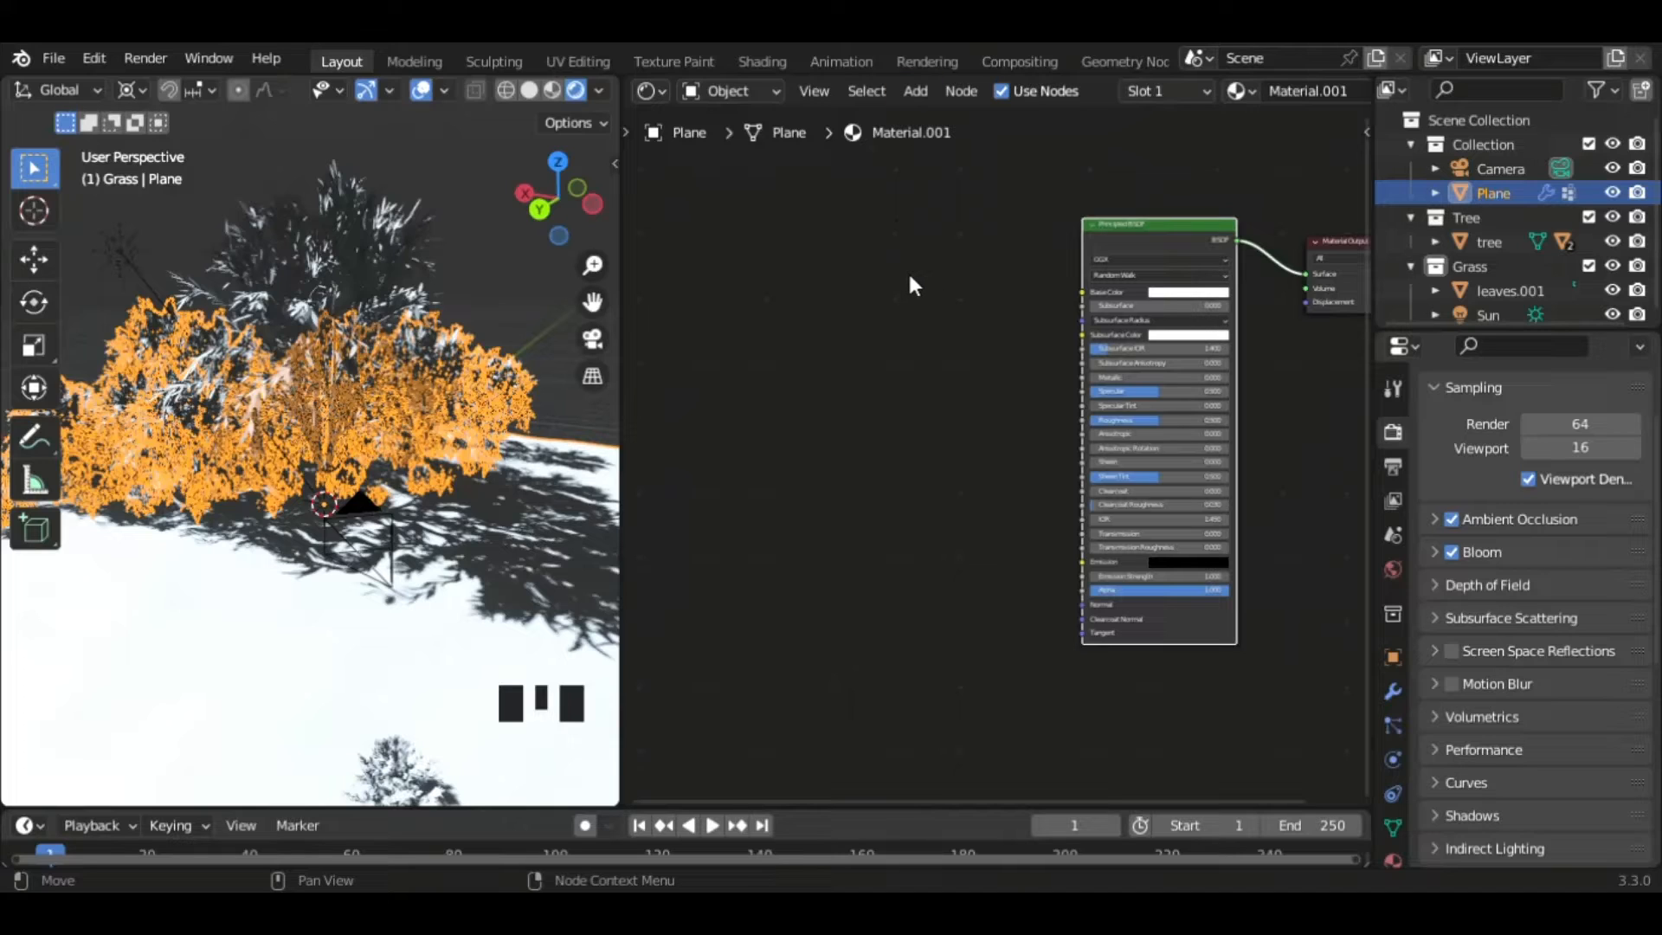
- Add an Image Texture node before the Principled BSDF and link its Color output to Base Color
click(919, 91)
click(933, 116)
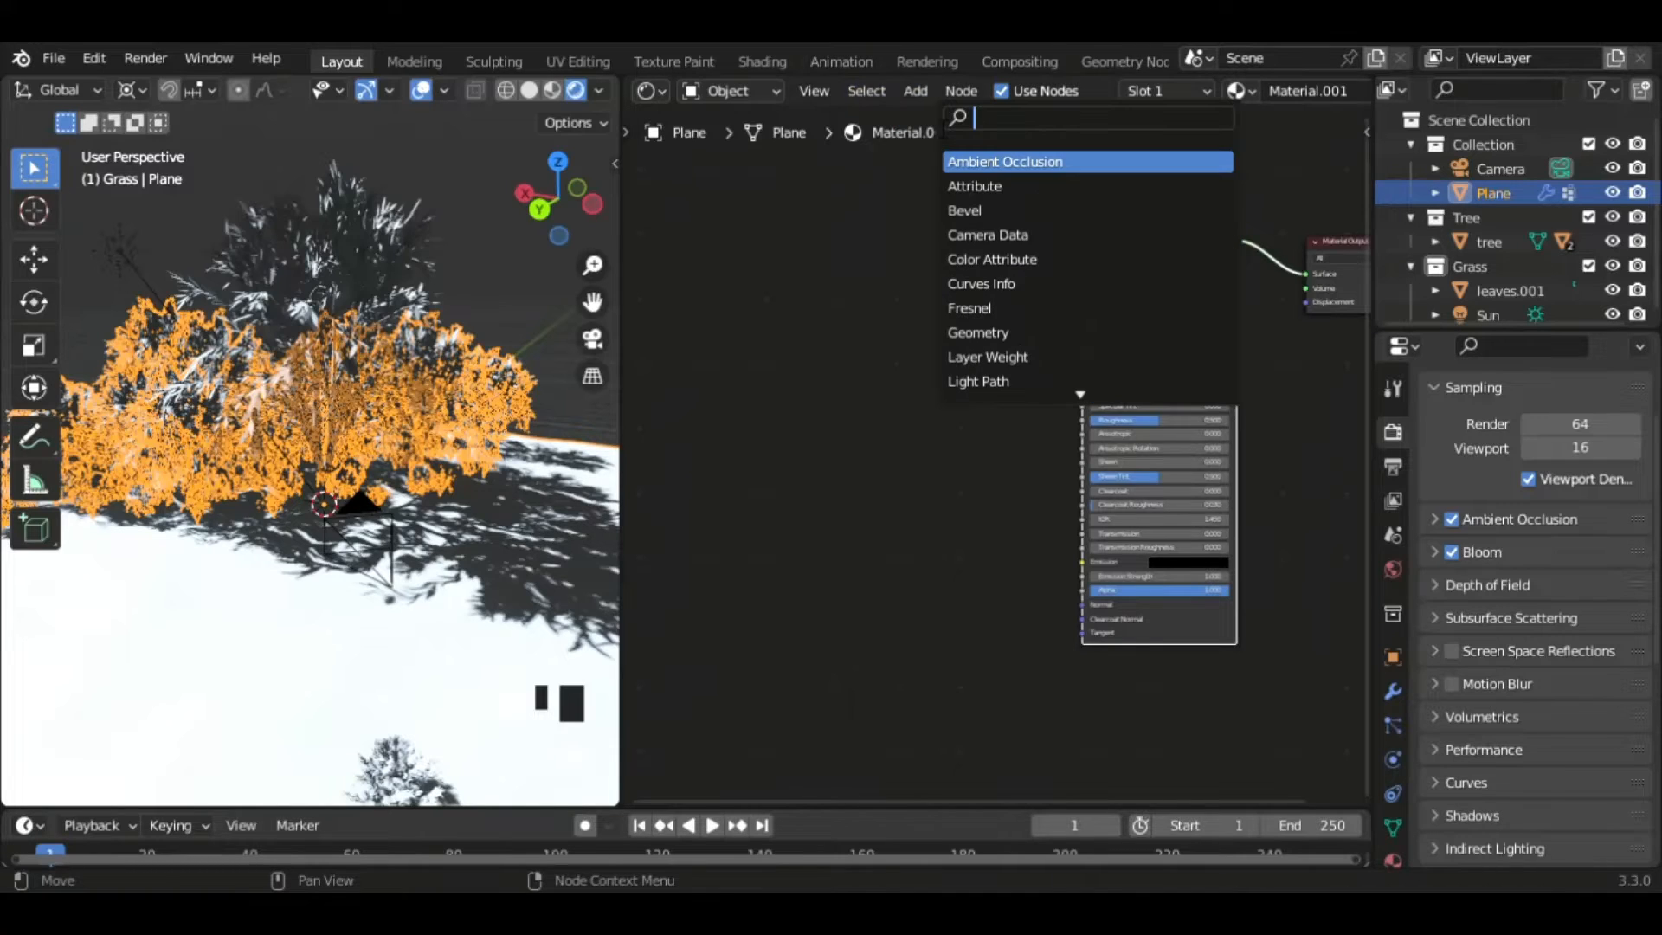
text(im)
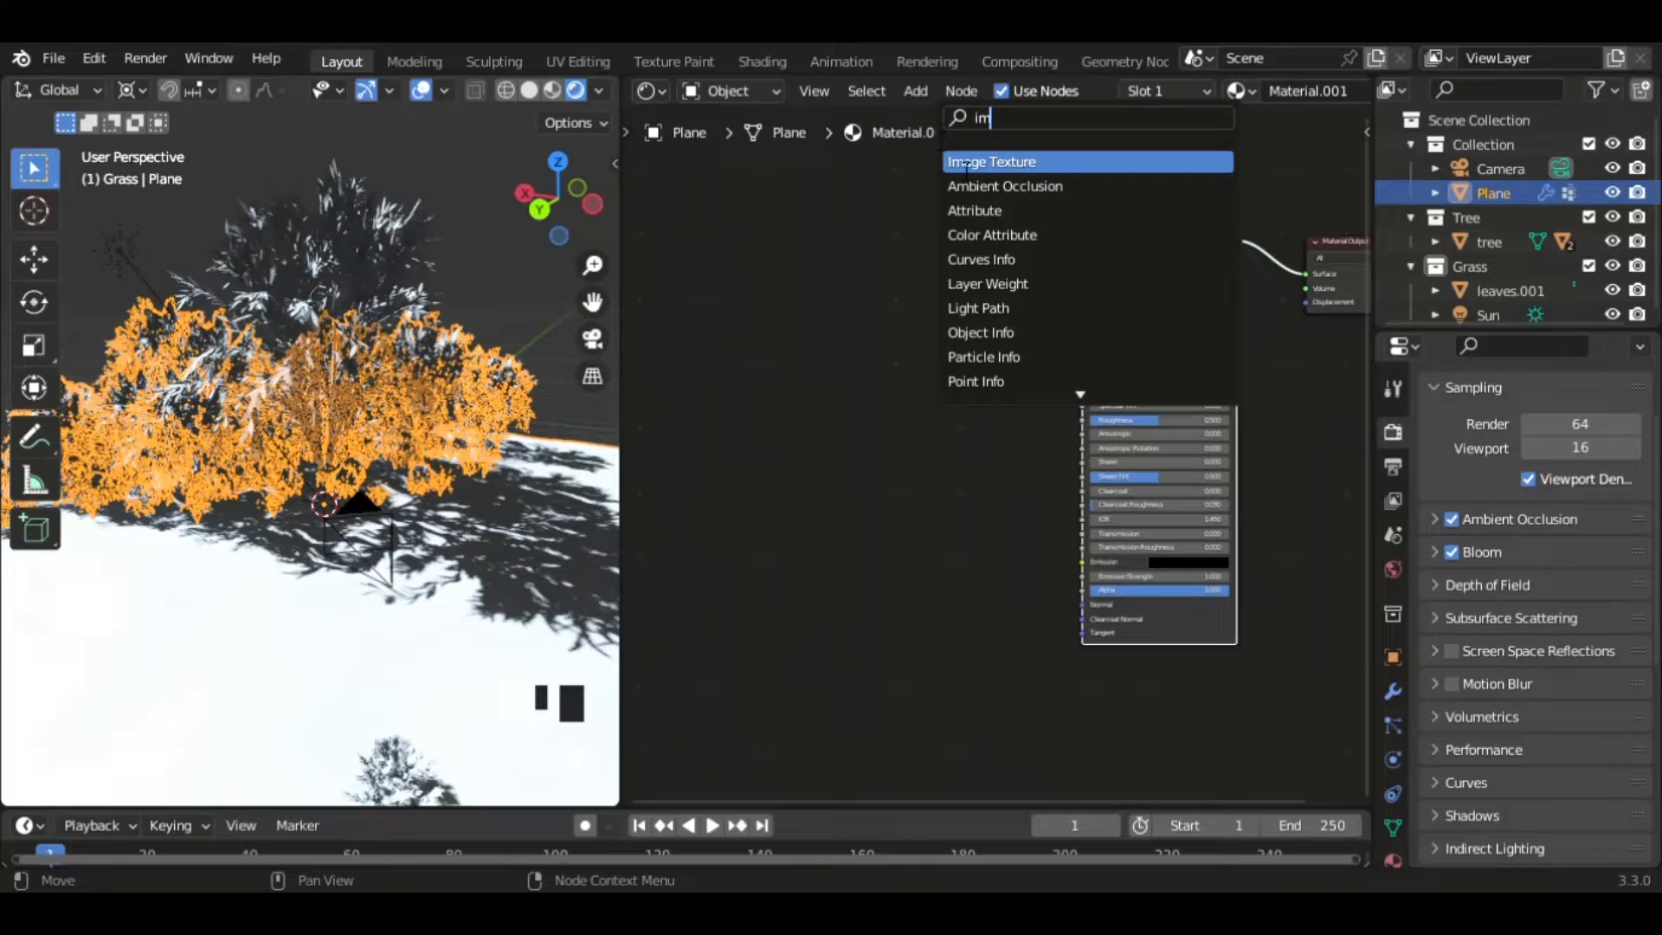
click(964, 163)
click(900, 353)
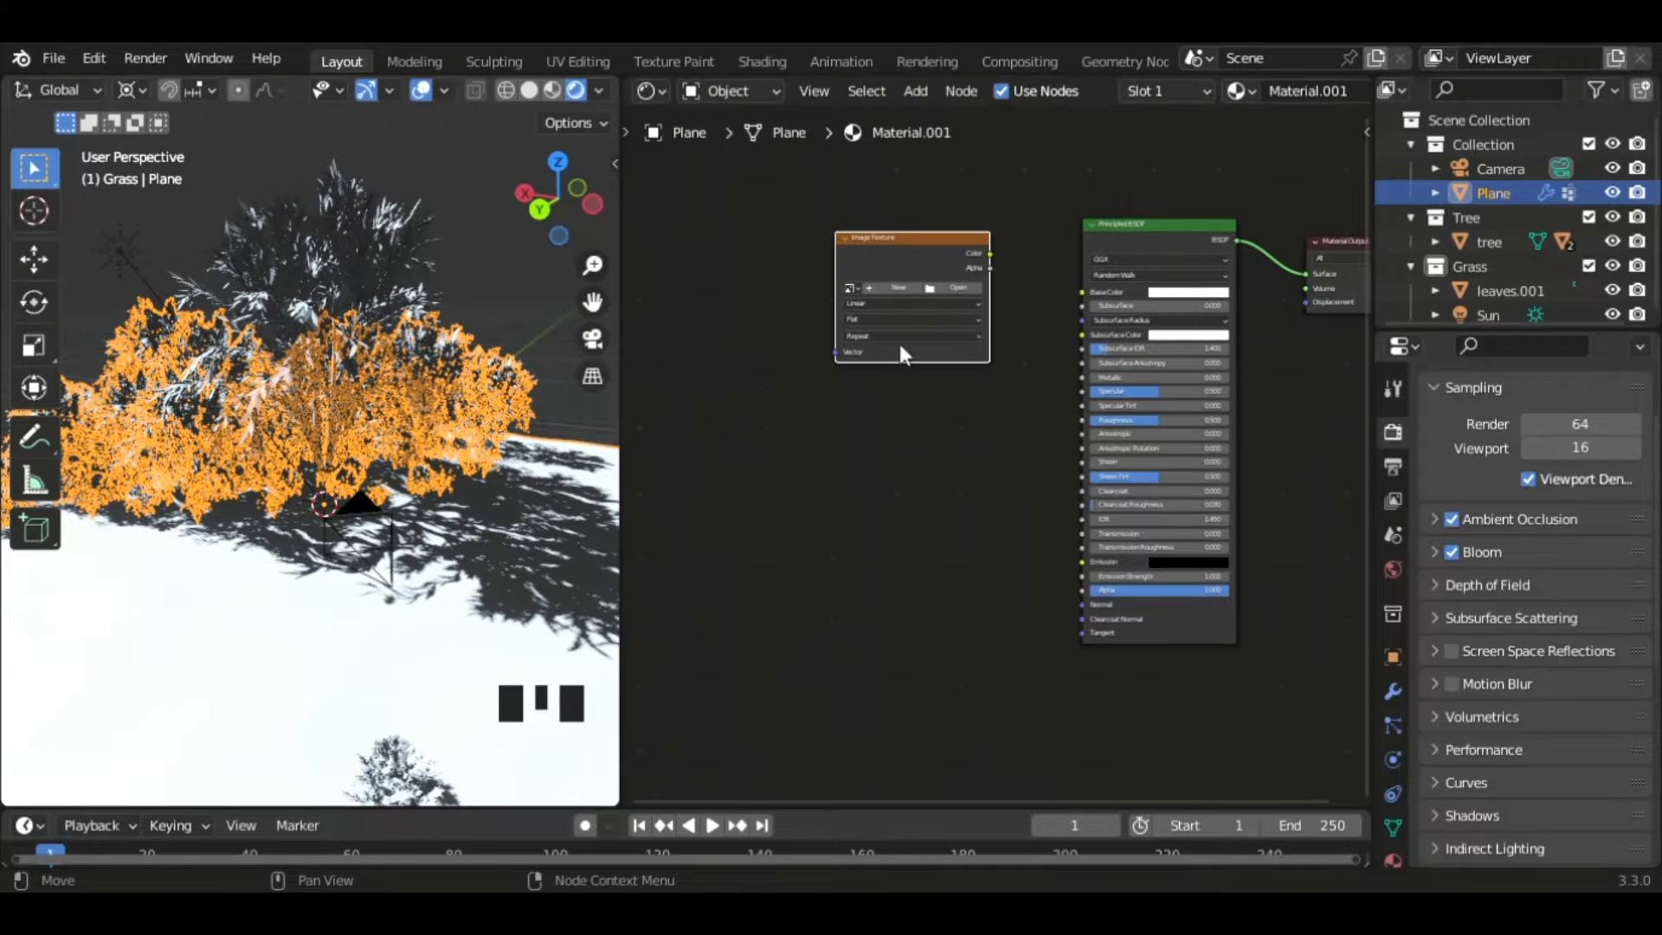
drag(990, 253, 1074, 294)
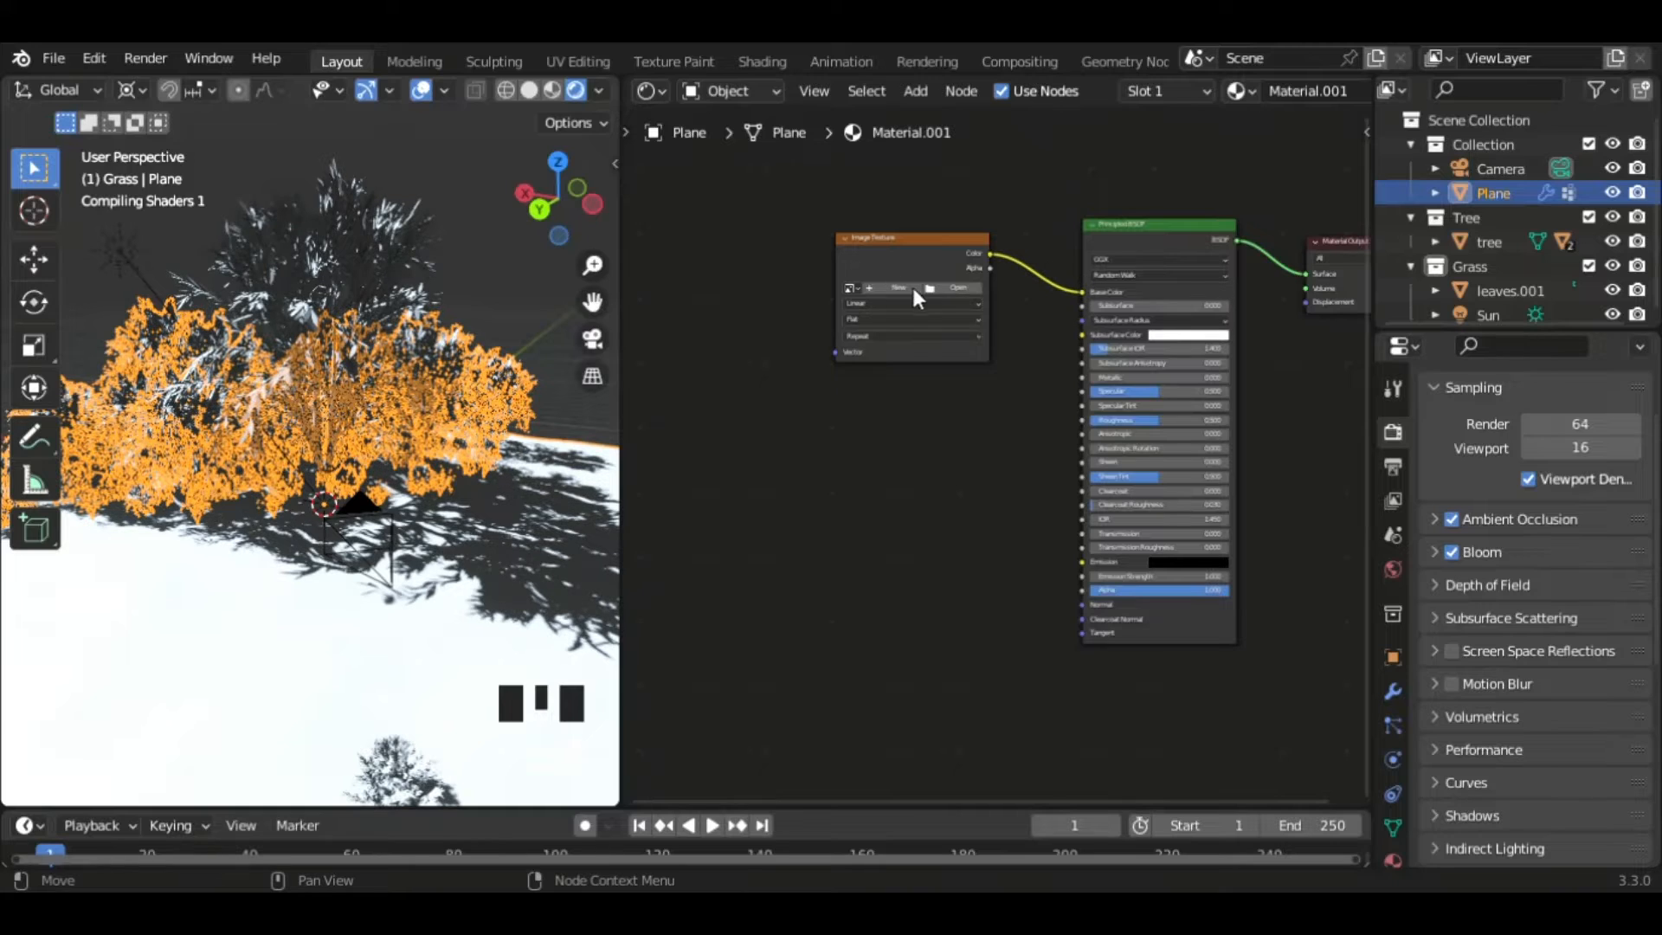
- Load the forest leaves diffuse image into the Image Texture node and inspect it on the ground
click(943, 288)
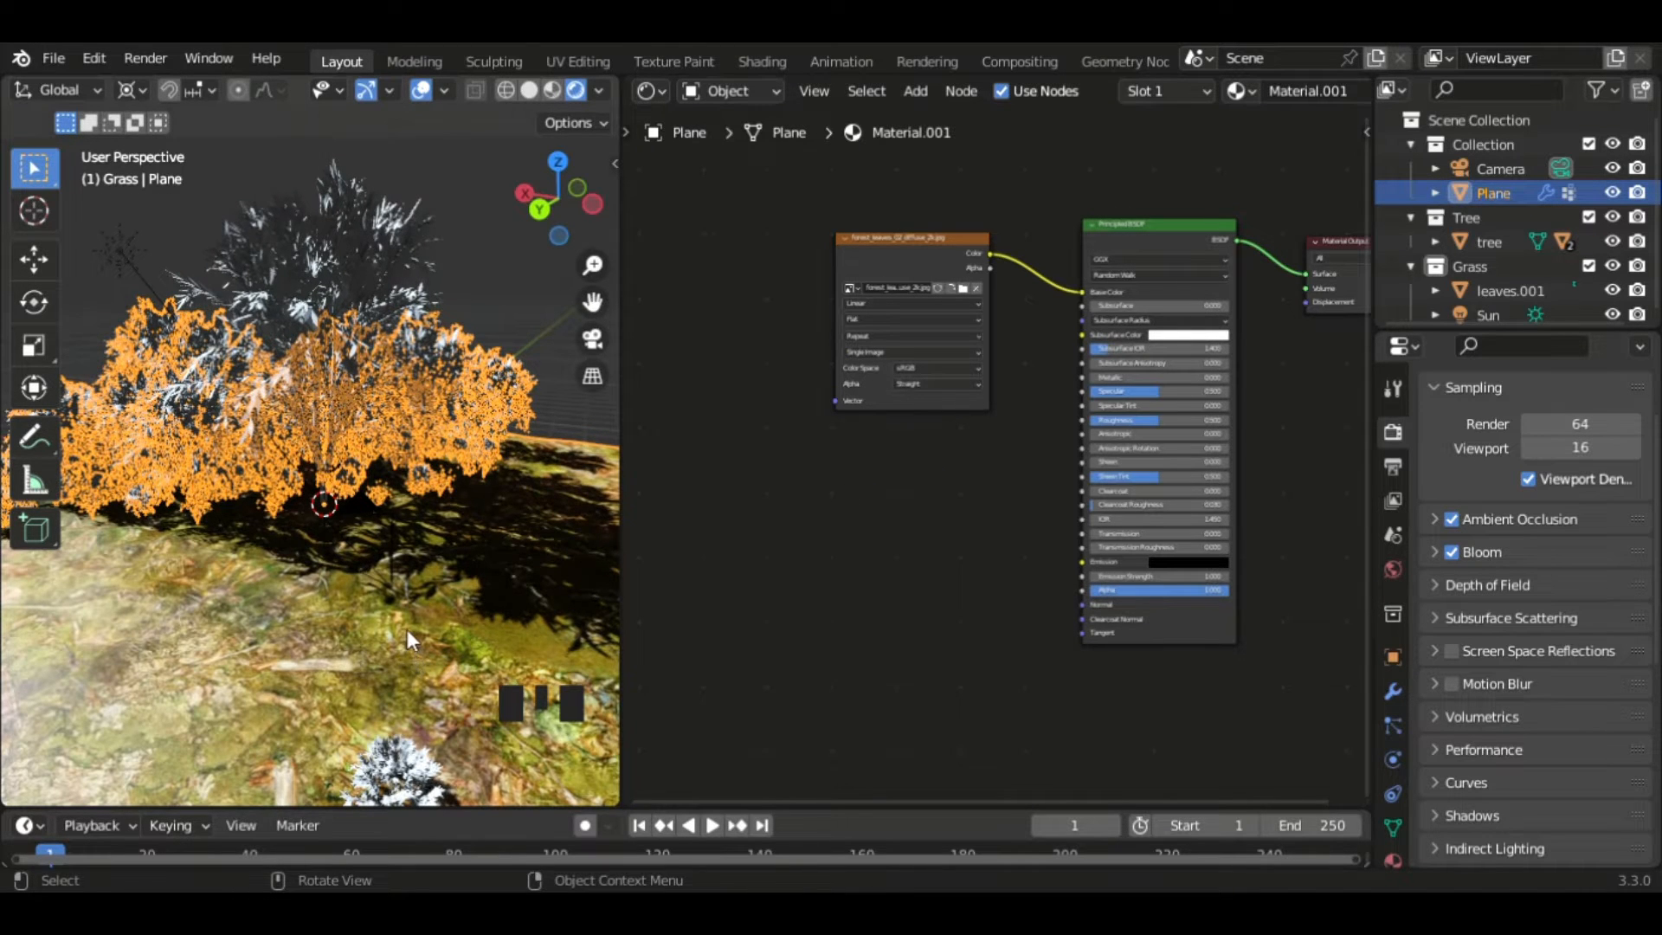
middle_drag(410, 628, 427, 711)
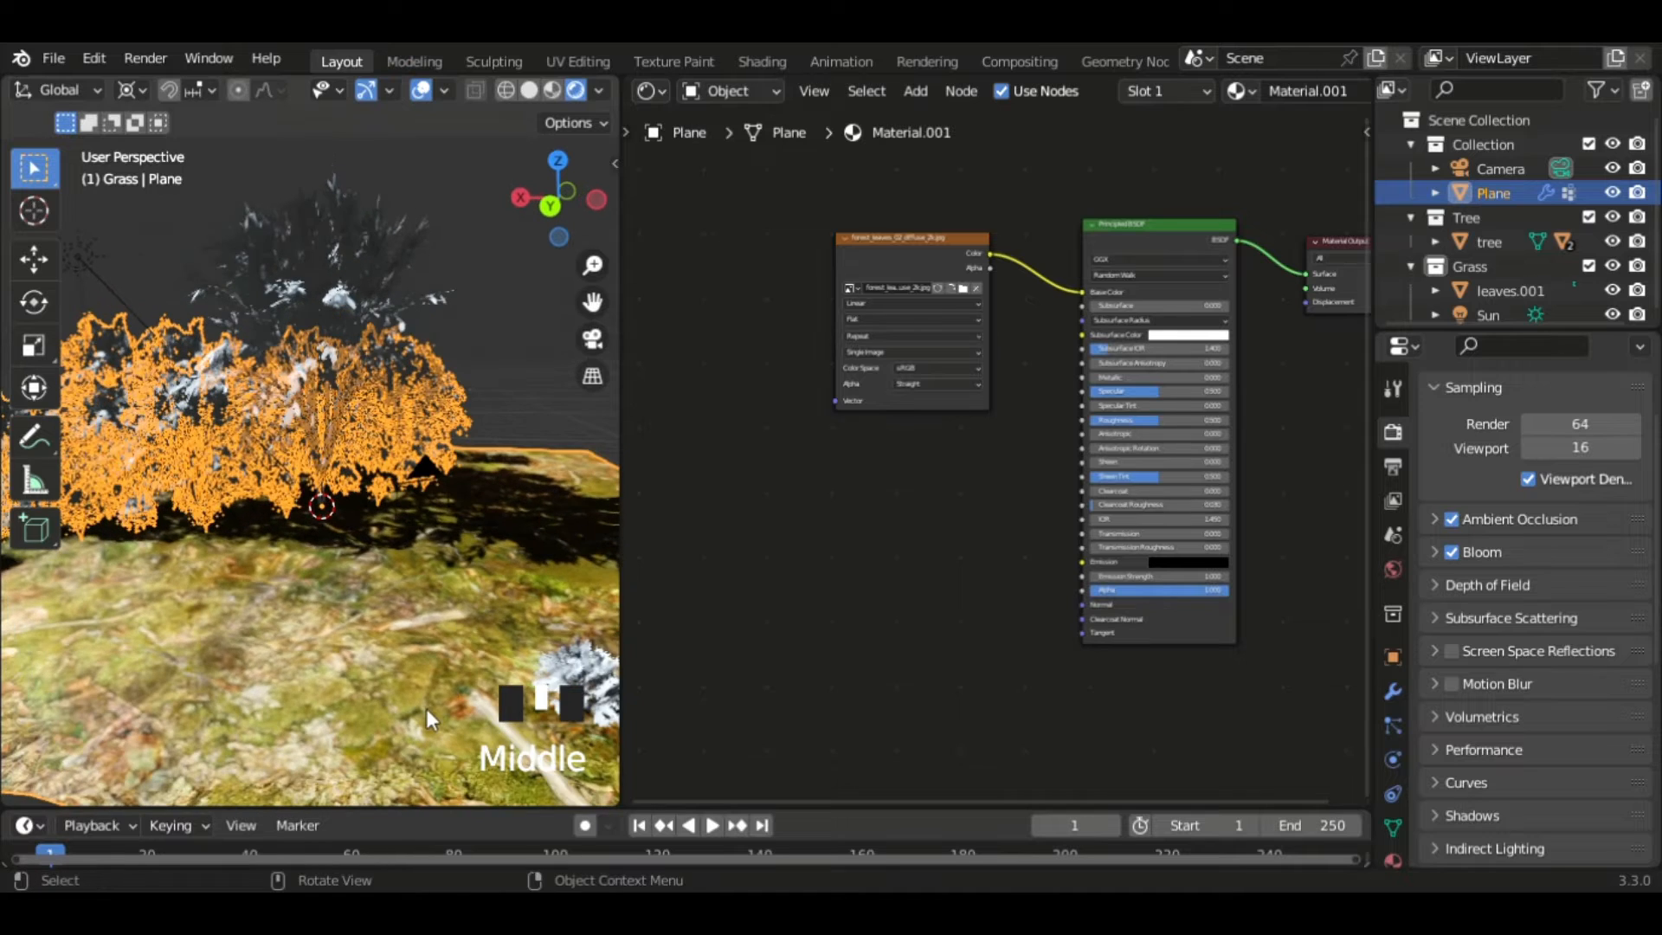
scroll(427, 708, up, 2)
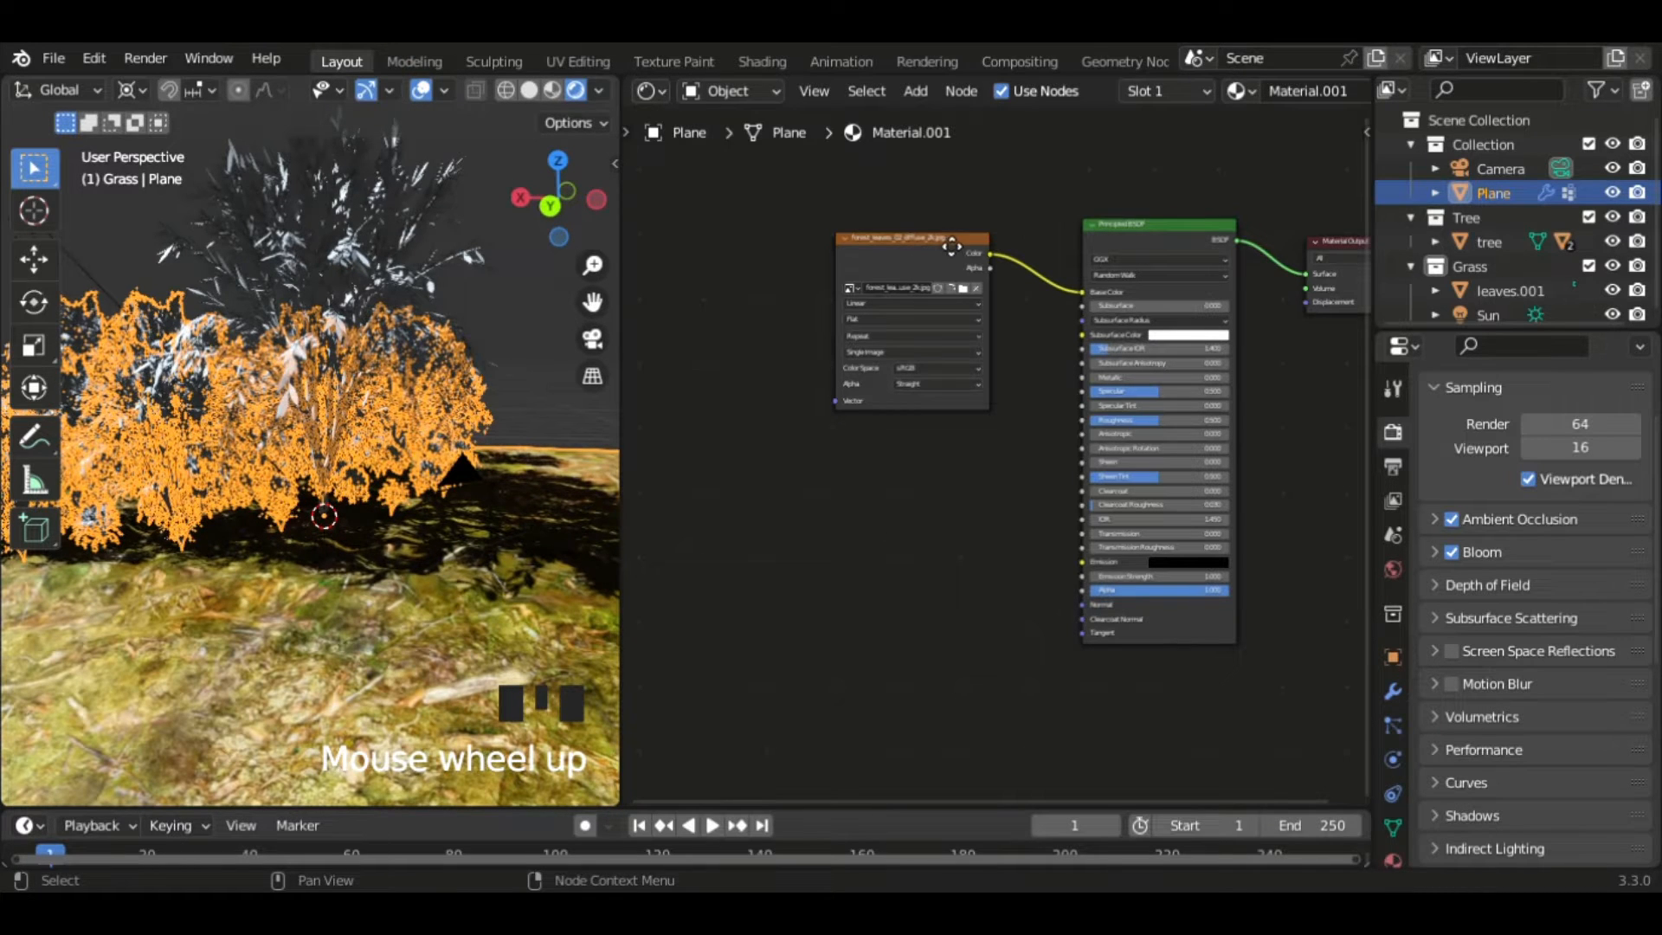
- Attach Texture Coordinate and Mapping nodes to the leaves texture and set the mapping scale to 10 on X, Y and Z
drag(951, 246, 981, 257)
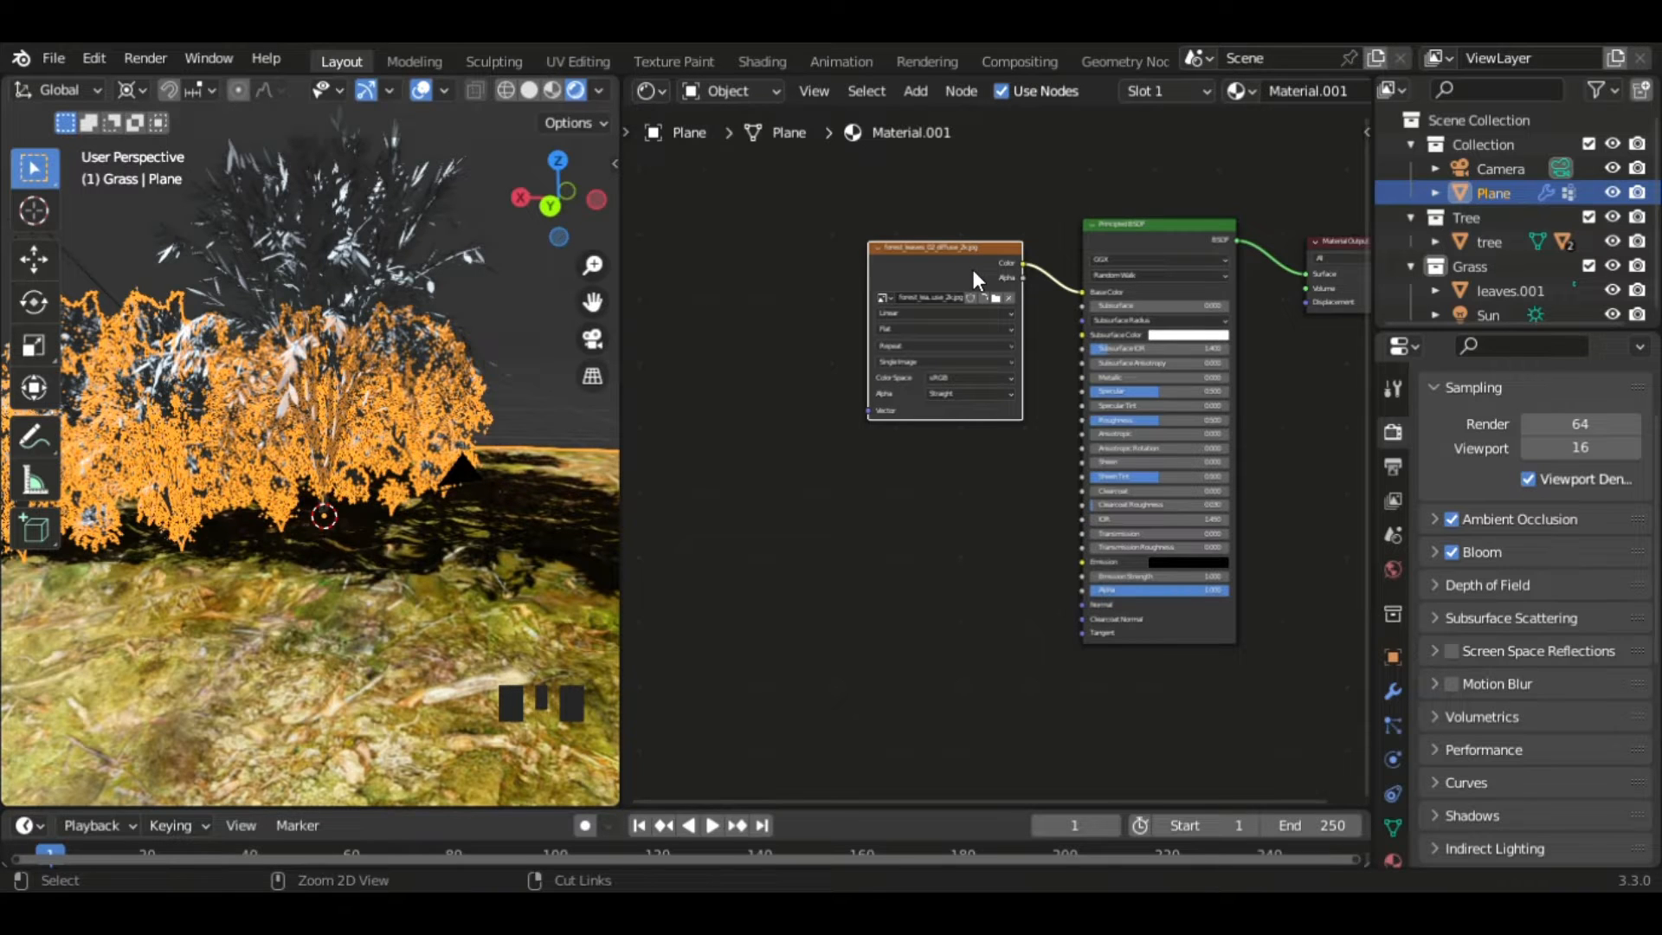
key(ctrl+t)
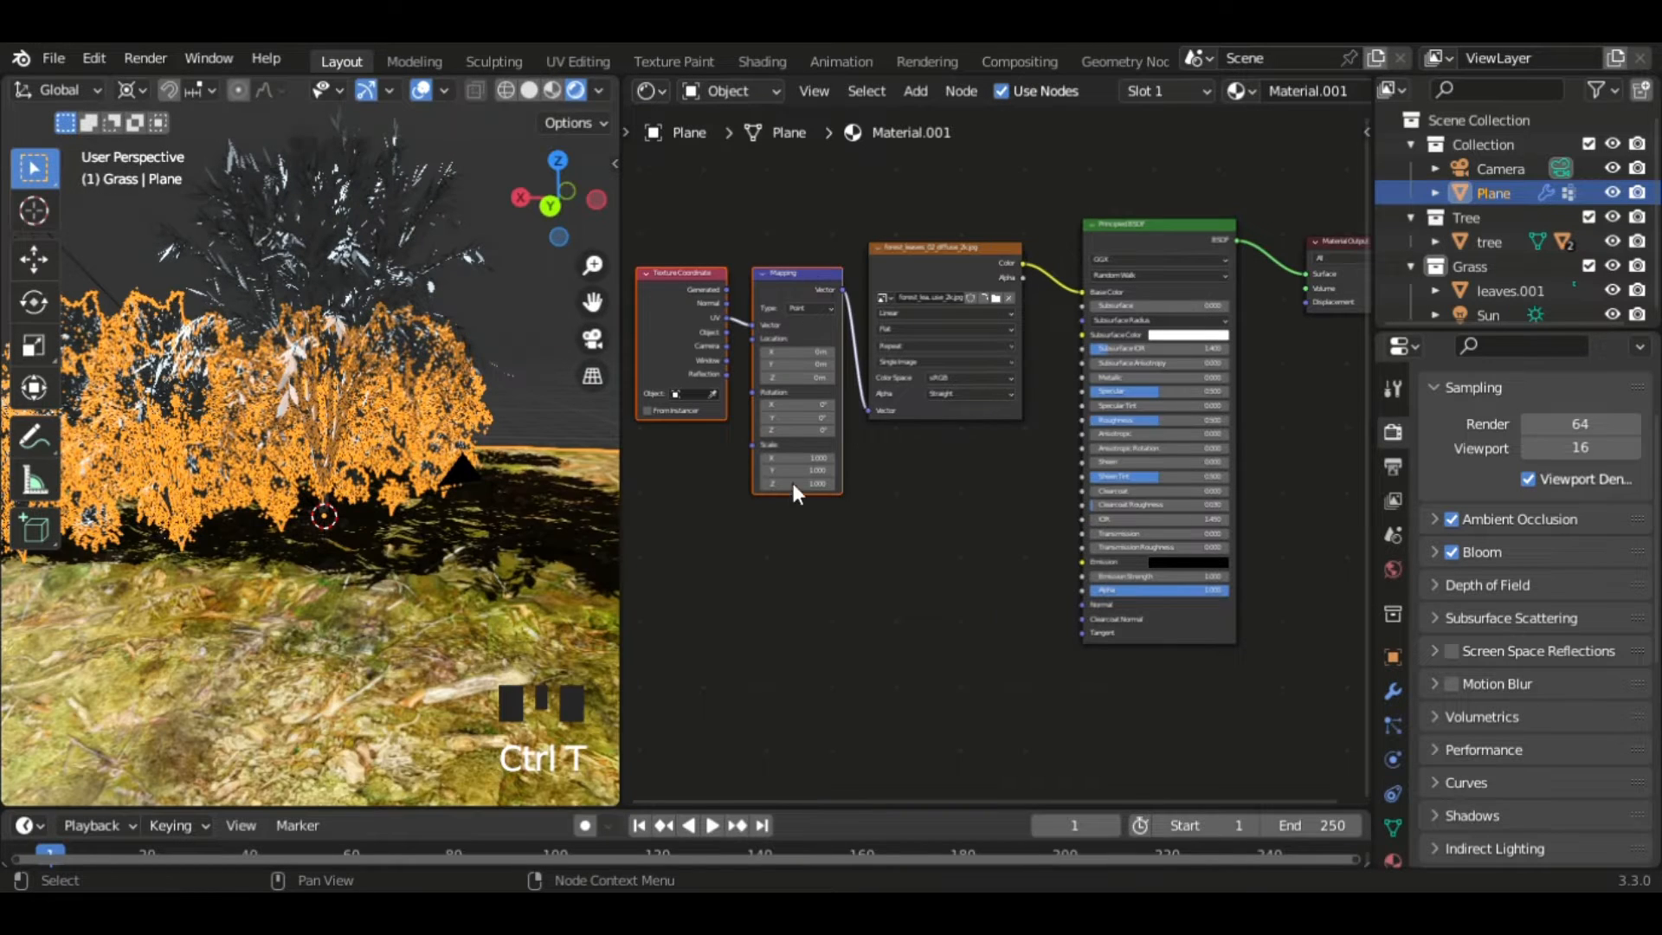
click(807, 459)
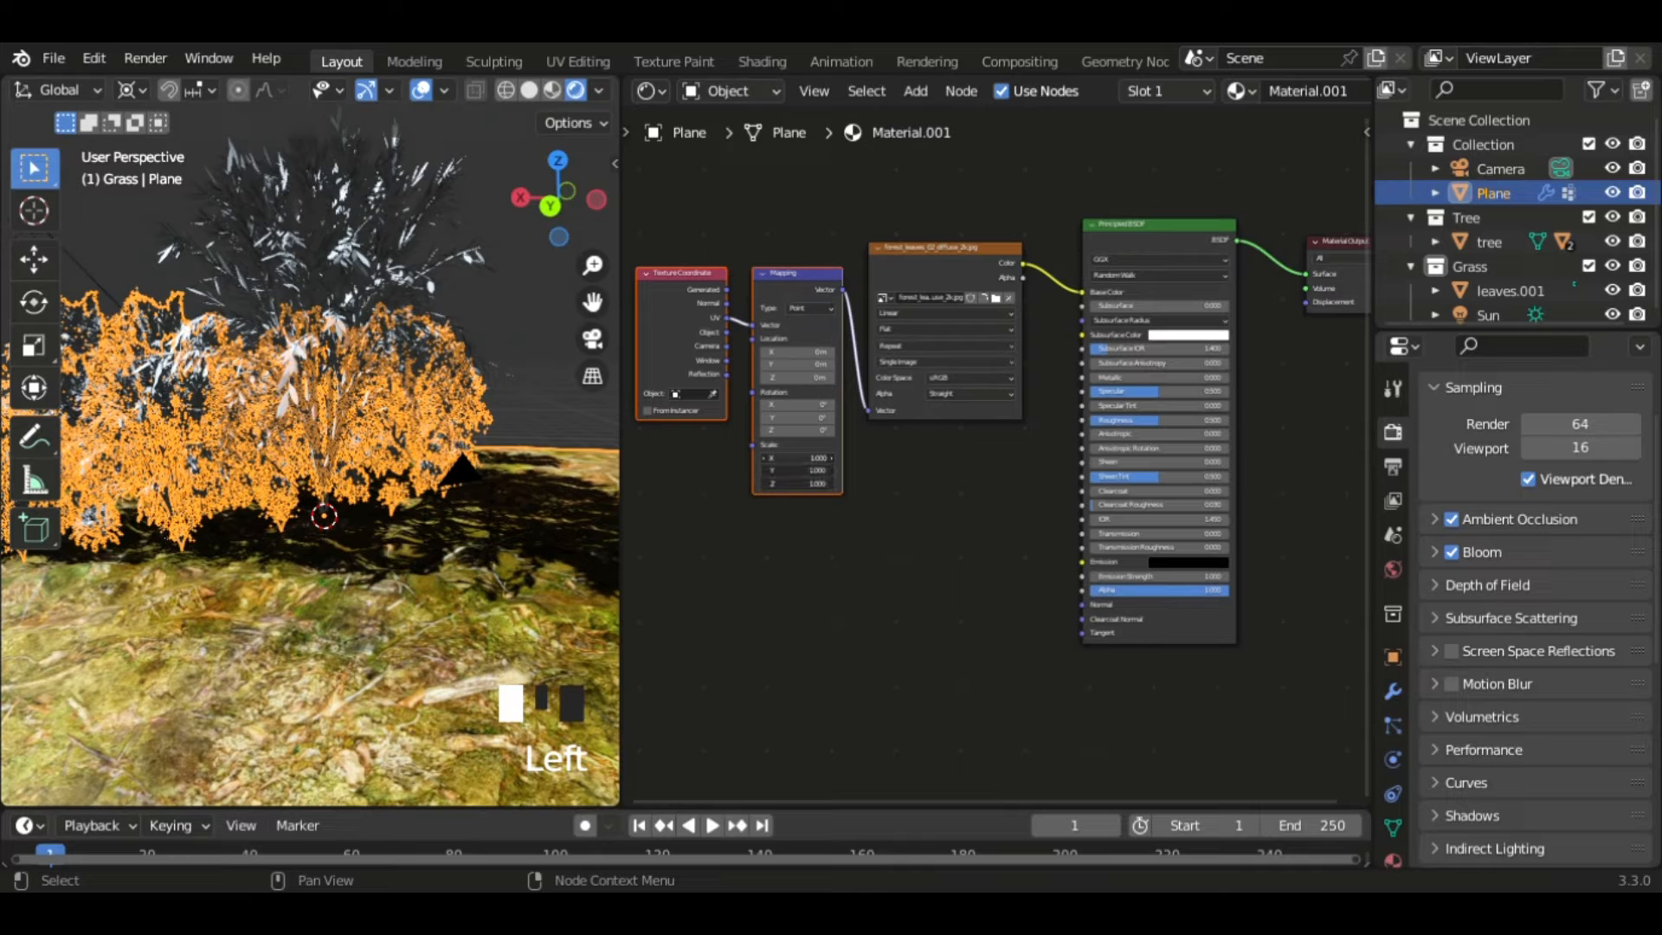
drag(807, 458, 806, 467)
text(10)
key(Return)
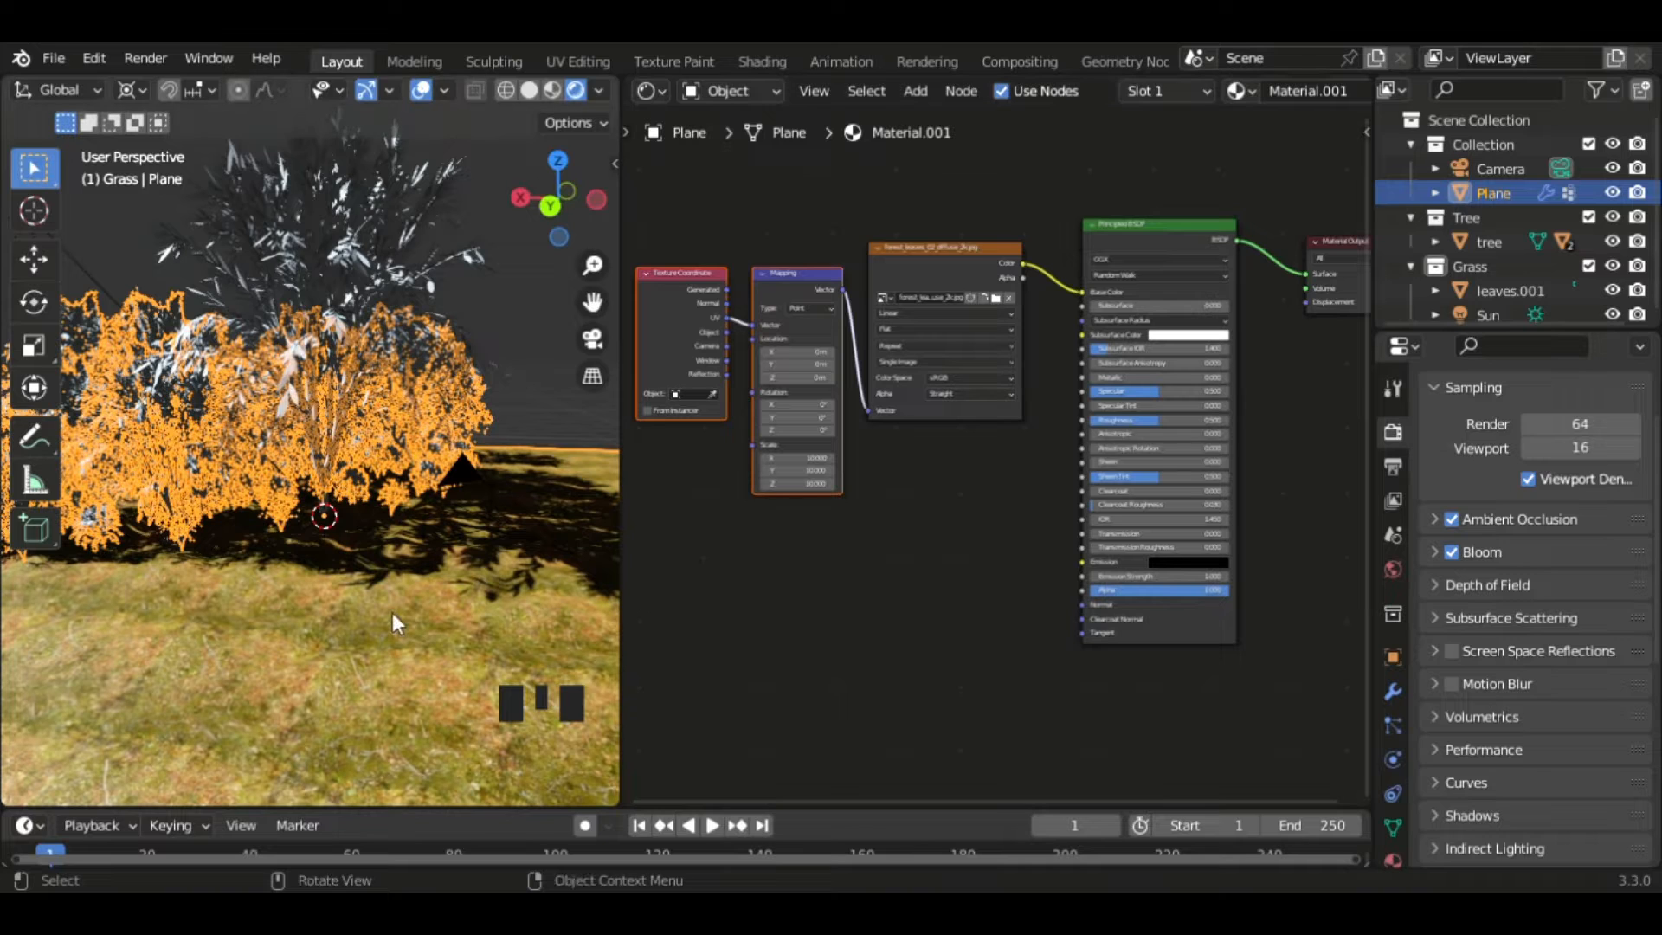
scroll(392, 611, up, 2)
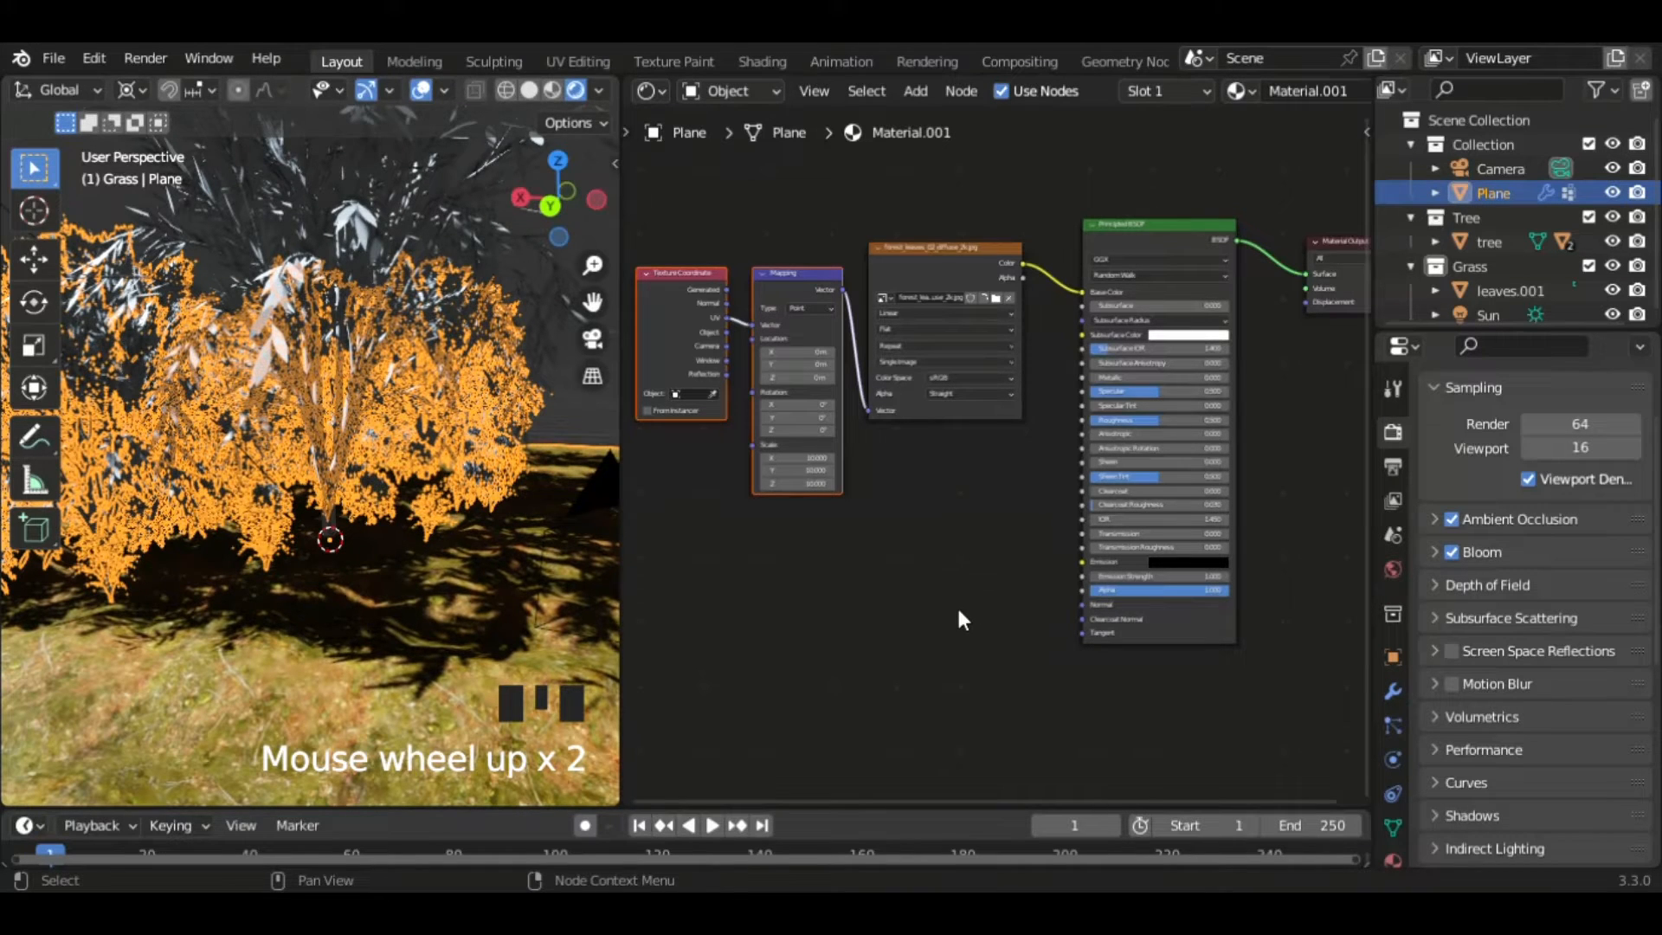
click(996, 591)
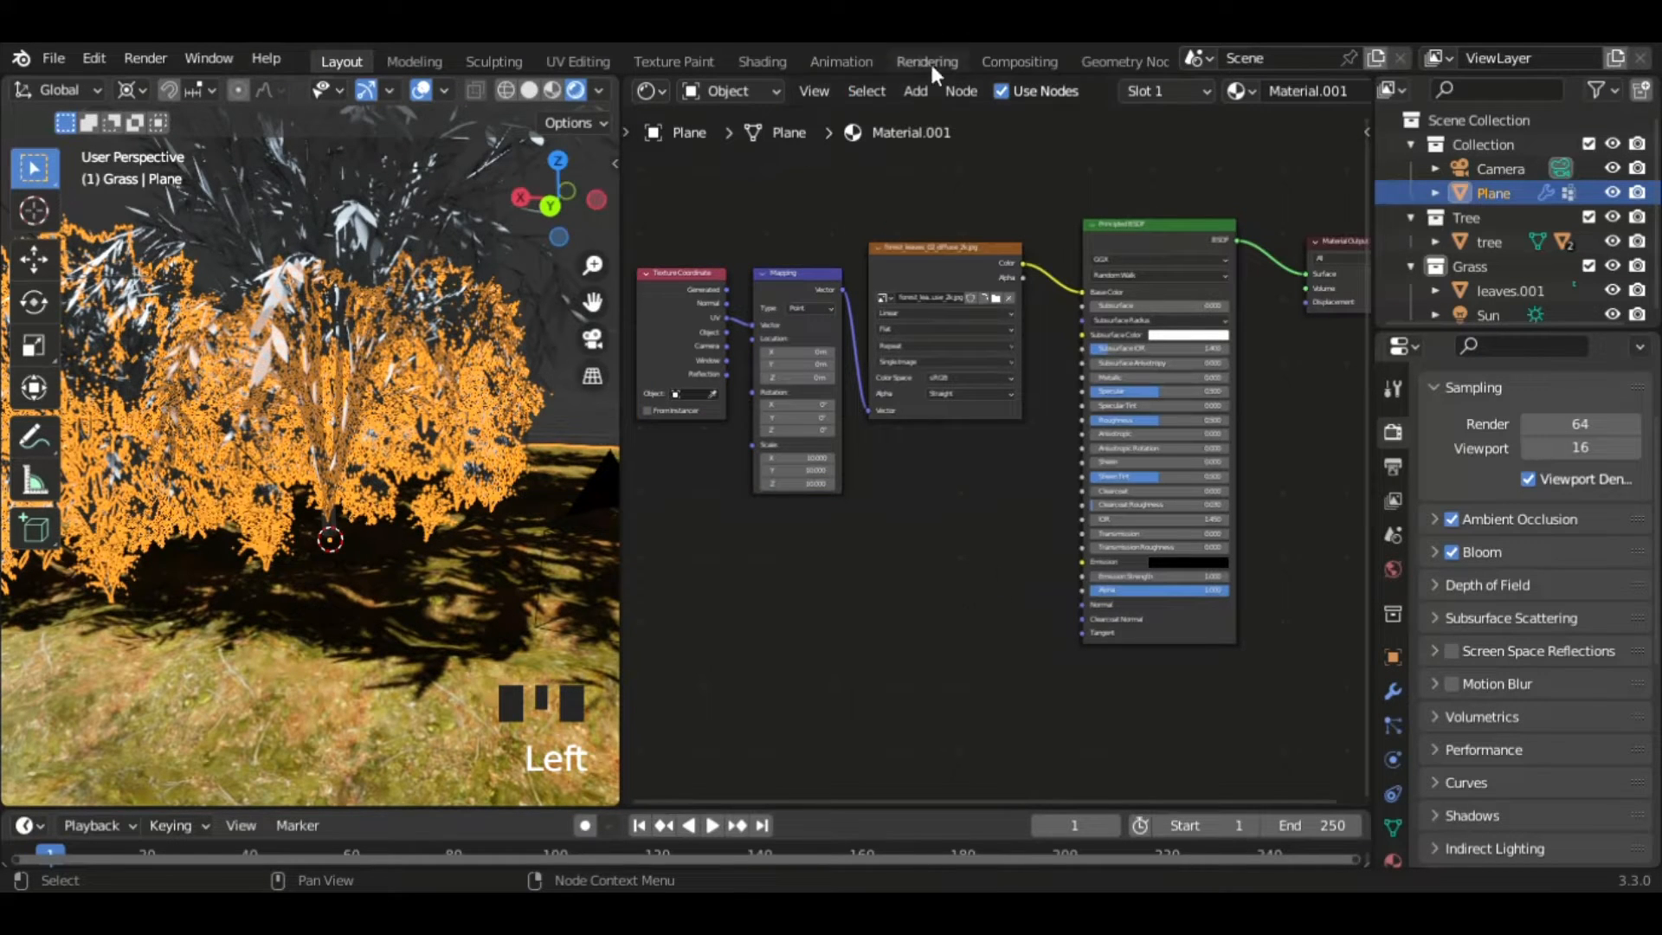
- Add a Normal Map node below the leaves image texture
click(915, 91)
click(961, 113)
text(n)
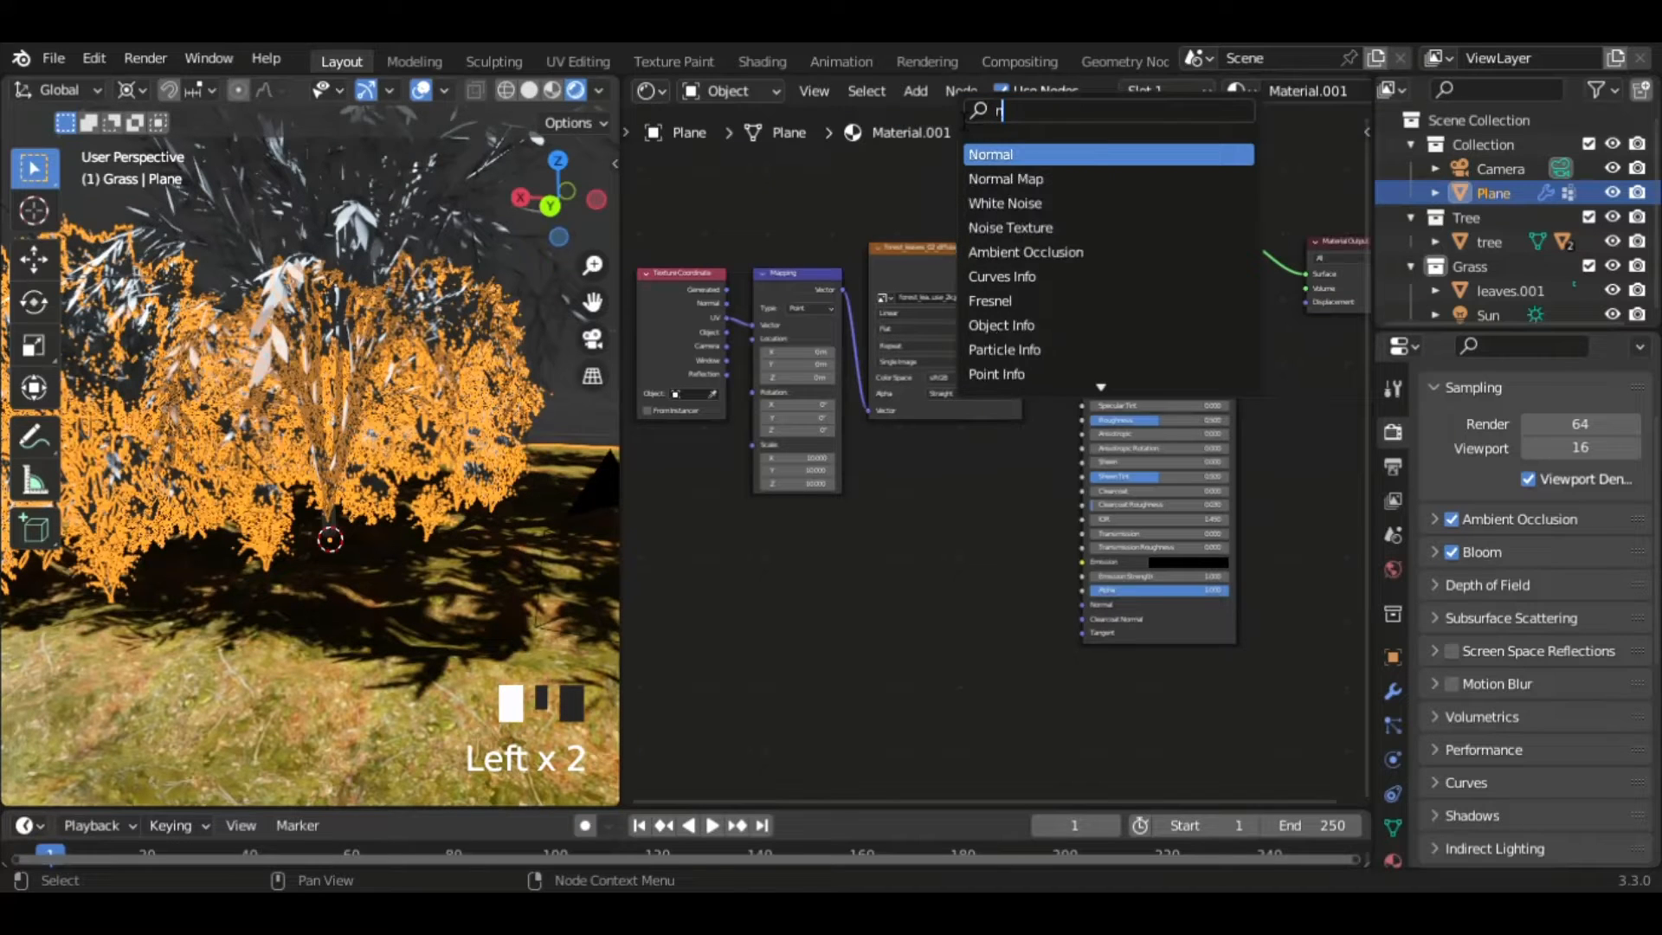
text(or)
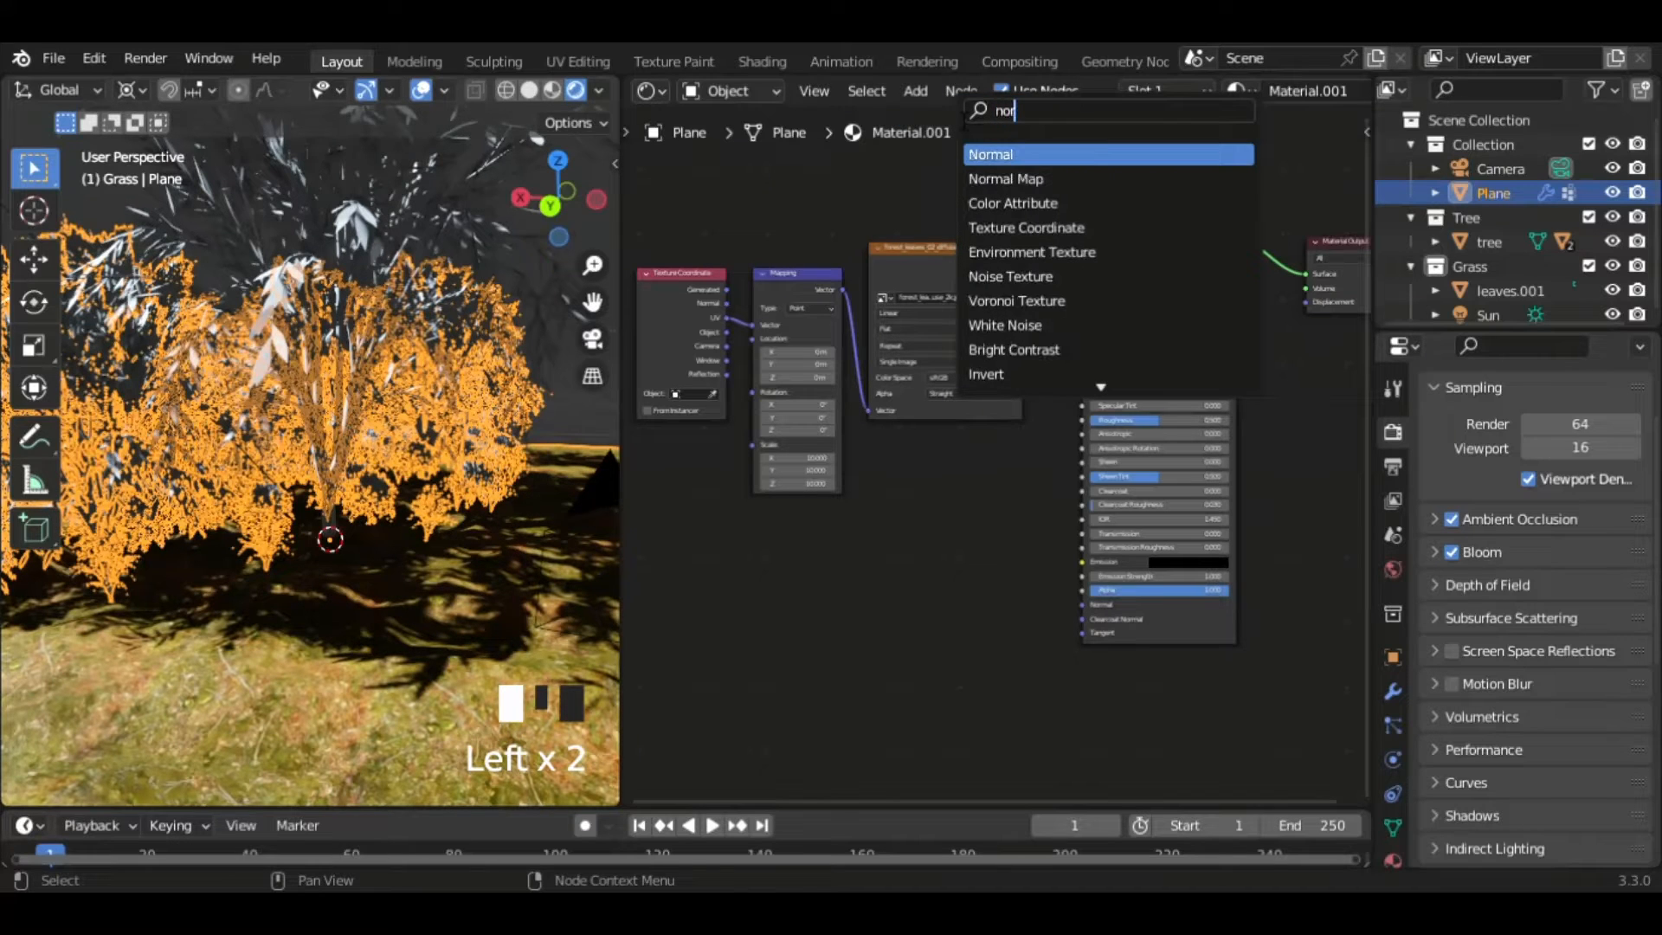
click(1034, 181)
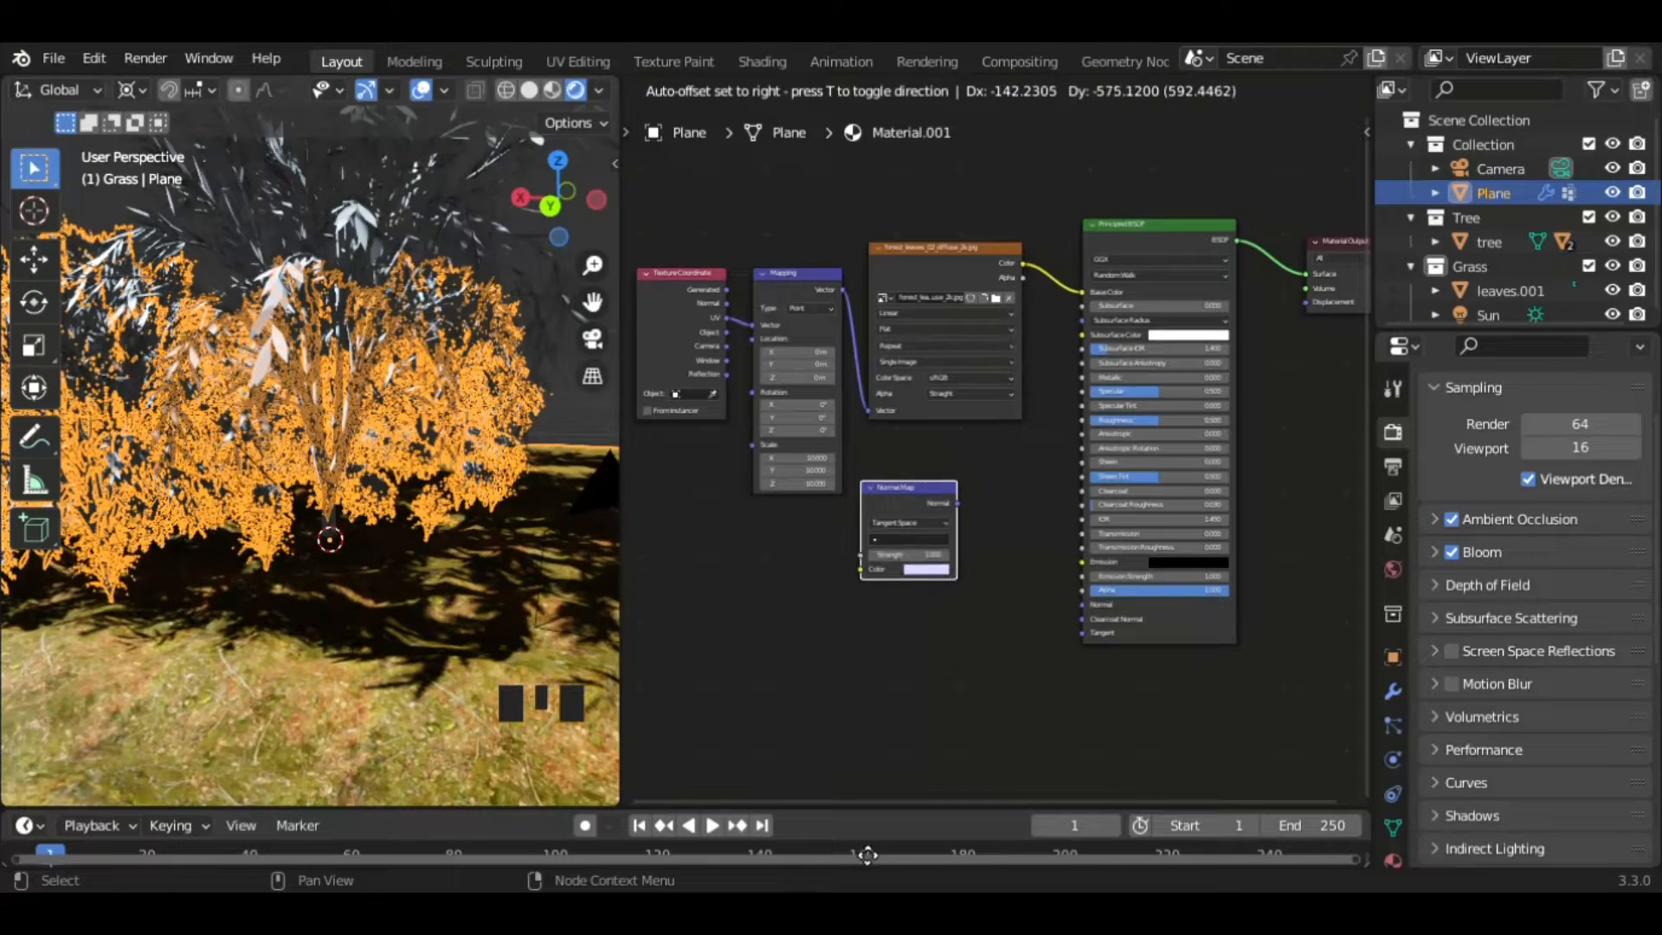
click(872, 771)
- Add a Bump node and place it between the Normal Map and Principled BSDF nodes
click(925, 91)
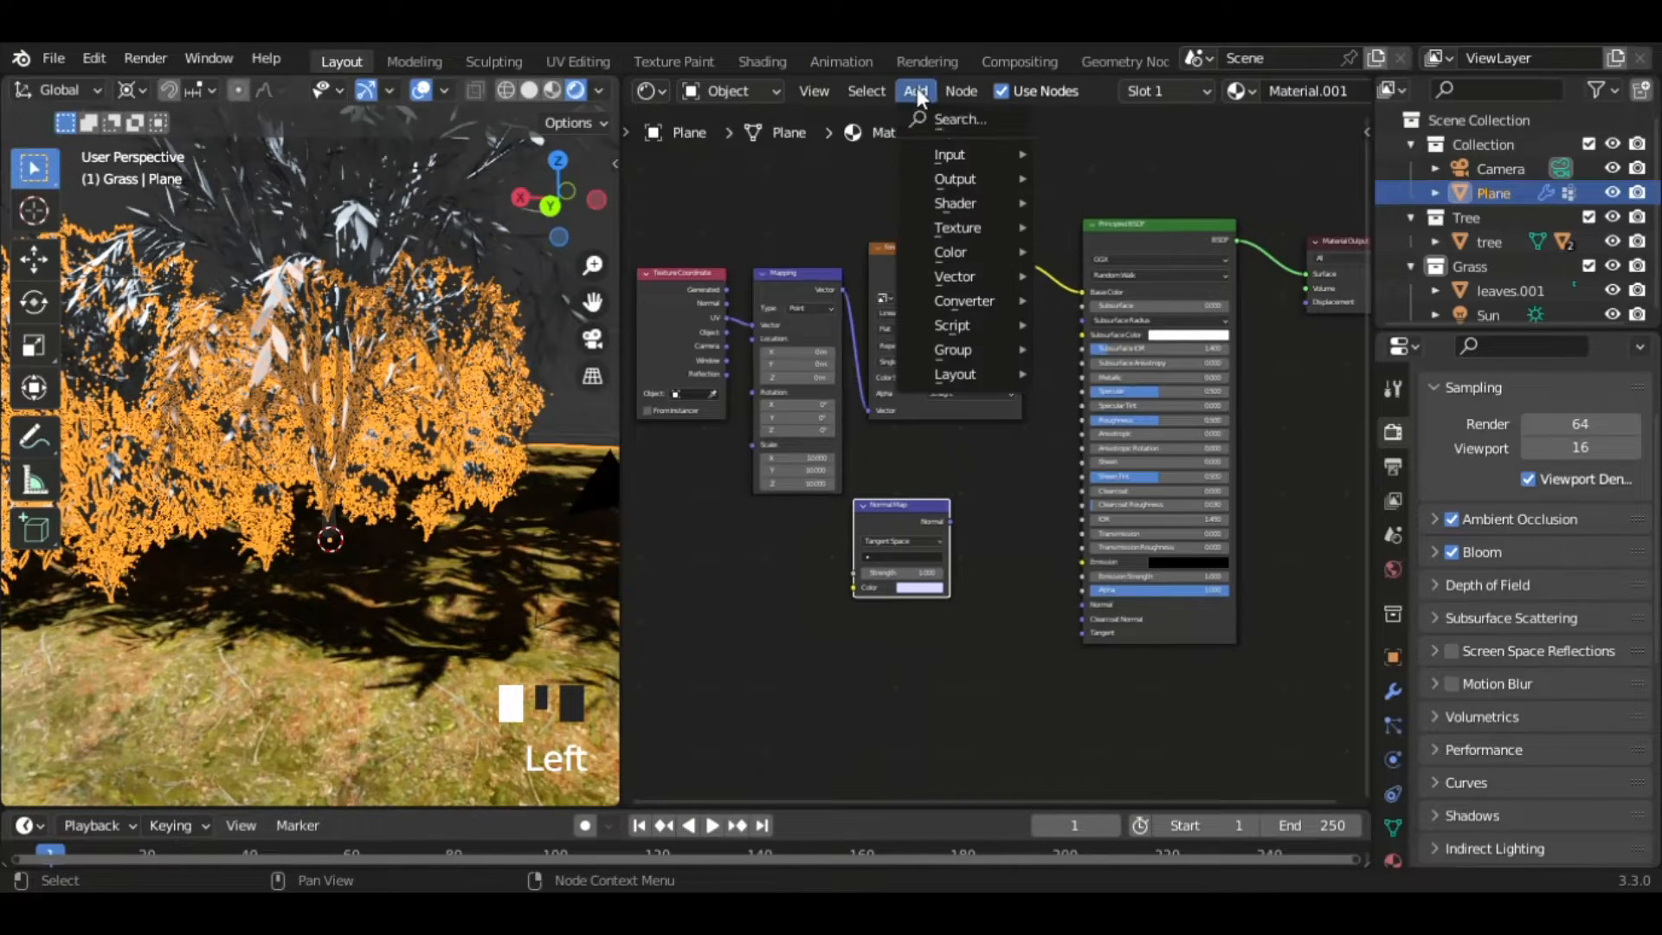
click(967, 115)
text(bum)
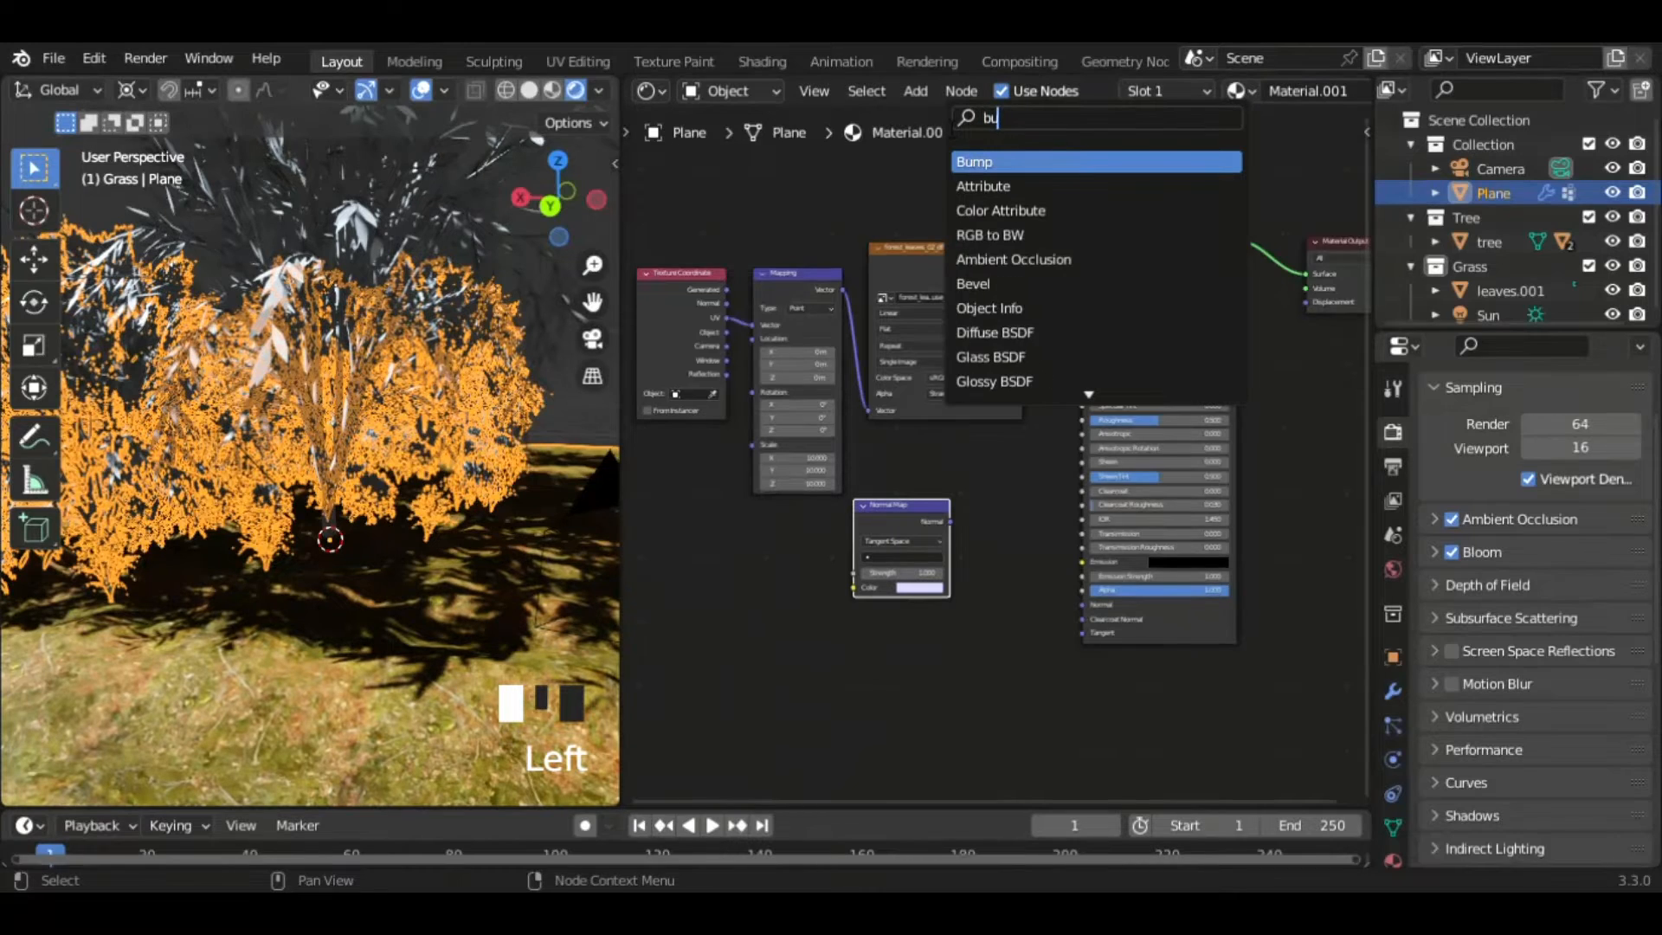
click(1004, 161)
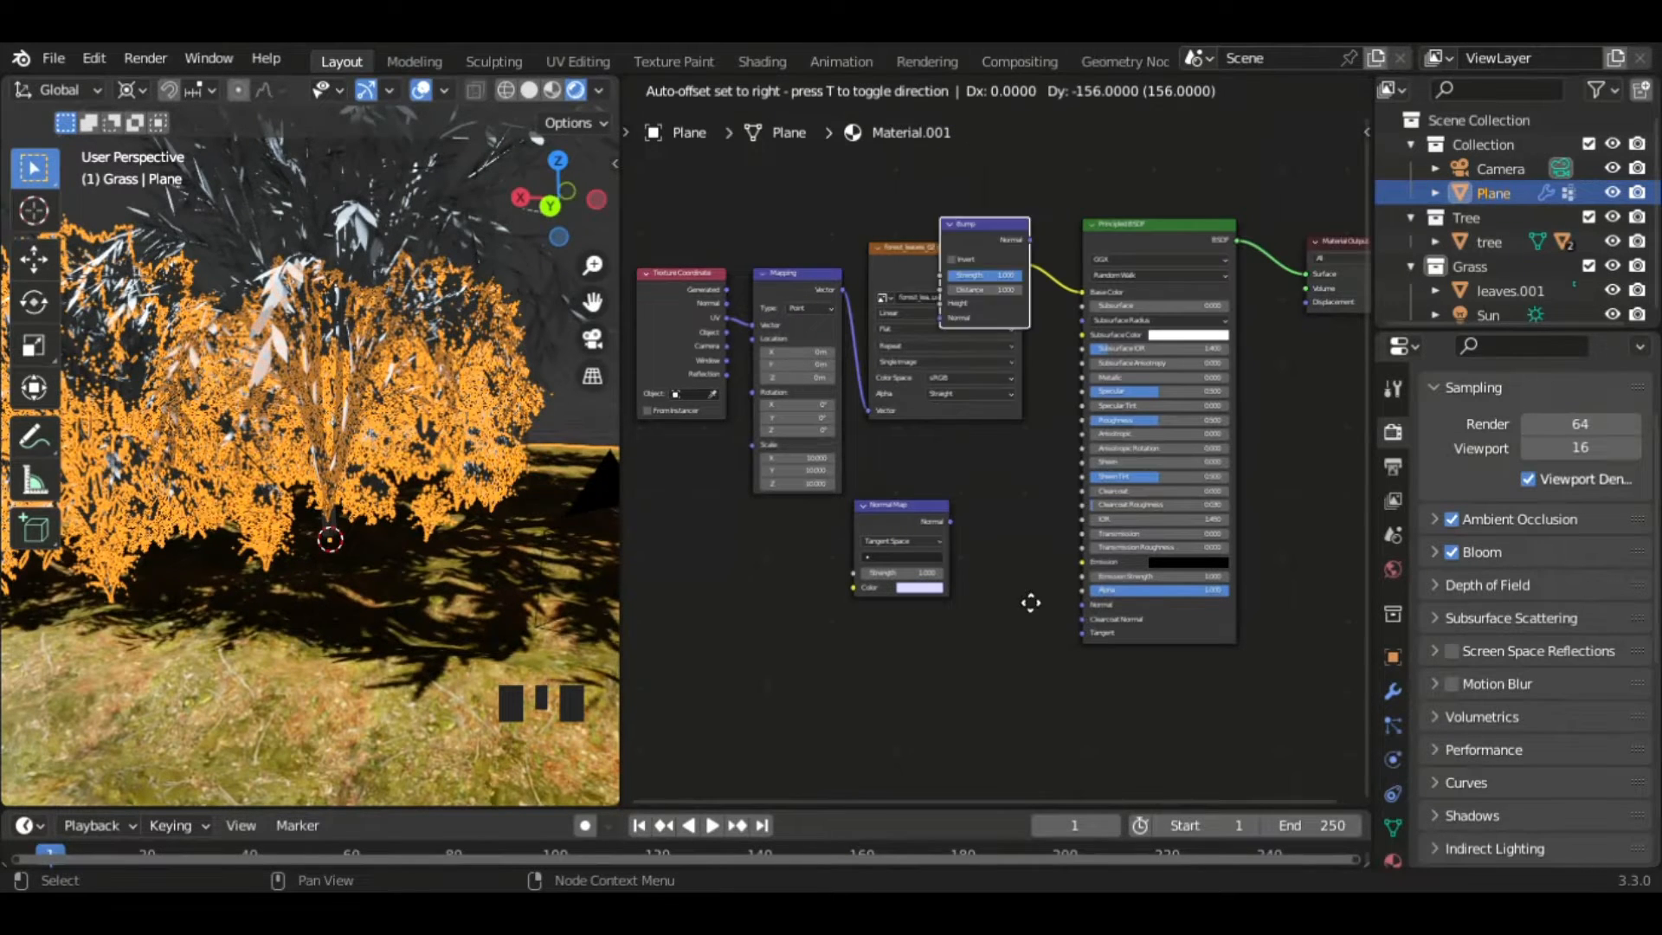
click(1024, 604)
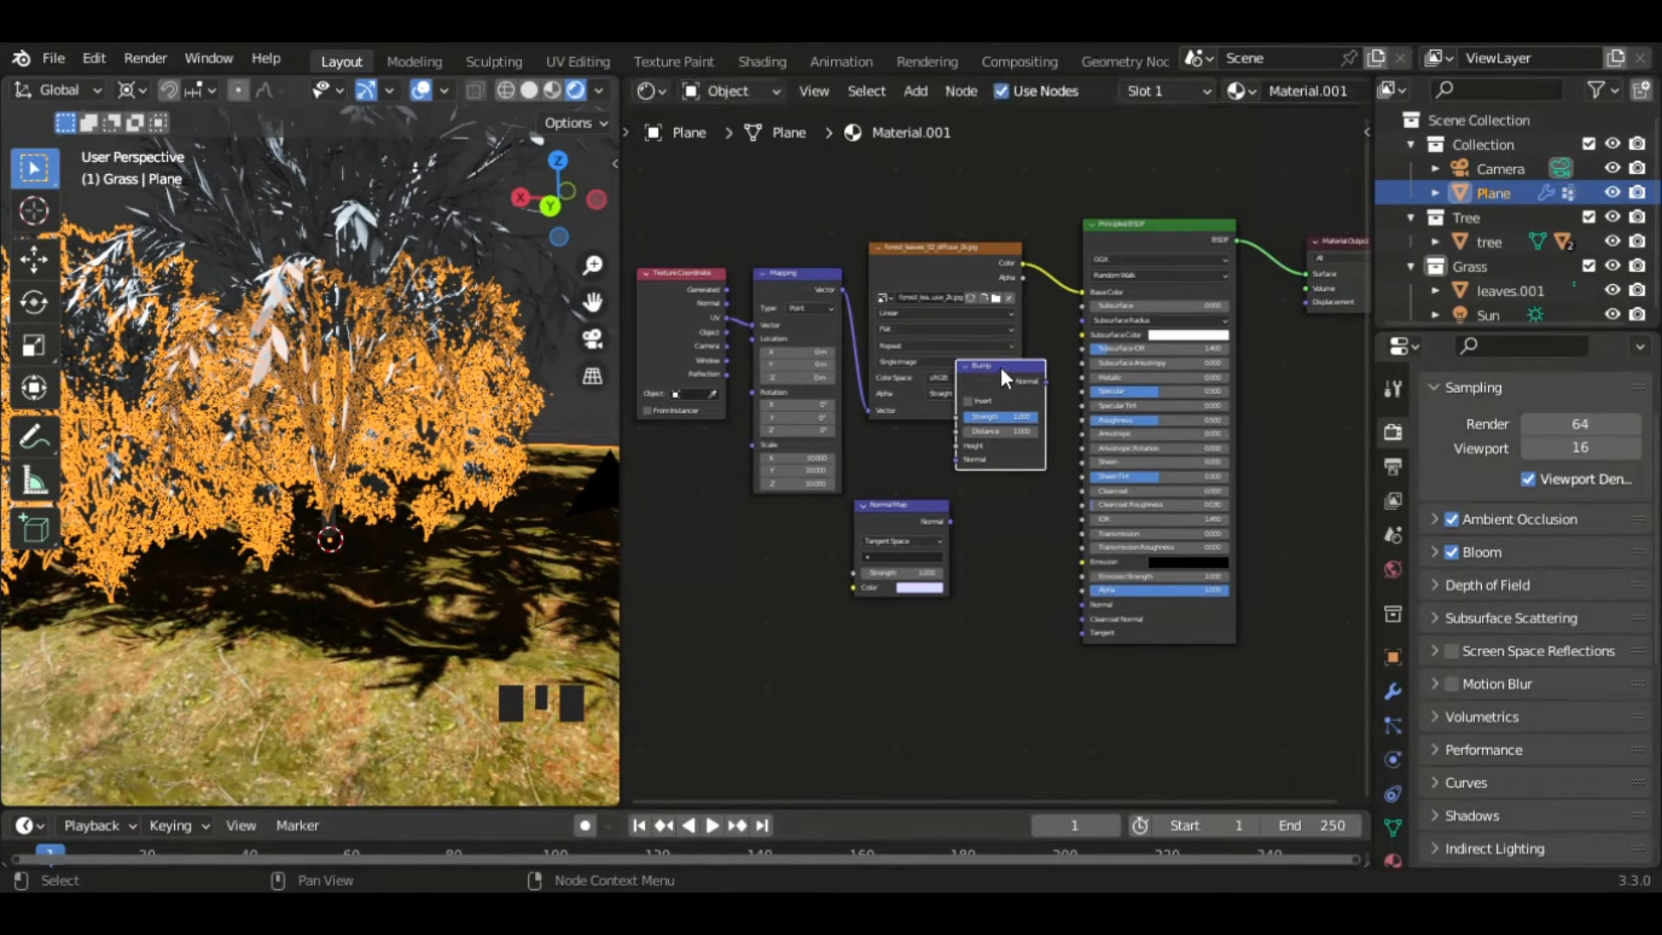
drag(1001, 380, 1048, 668)
- Link the Normal Map output to the Bump node's Normal input and the Bump output to the Principled BSDF's Normal input
drag(1063, 538, 1078, 588)
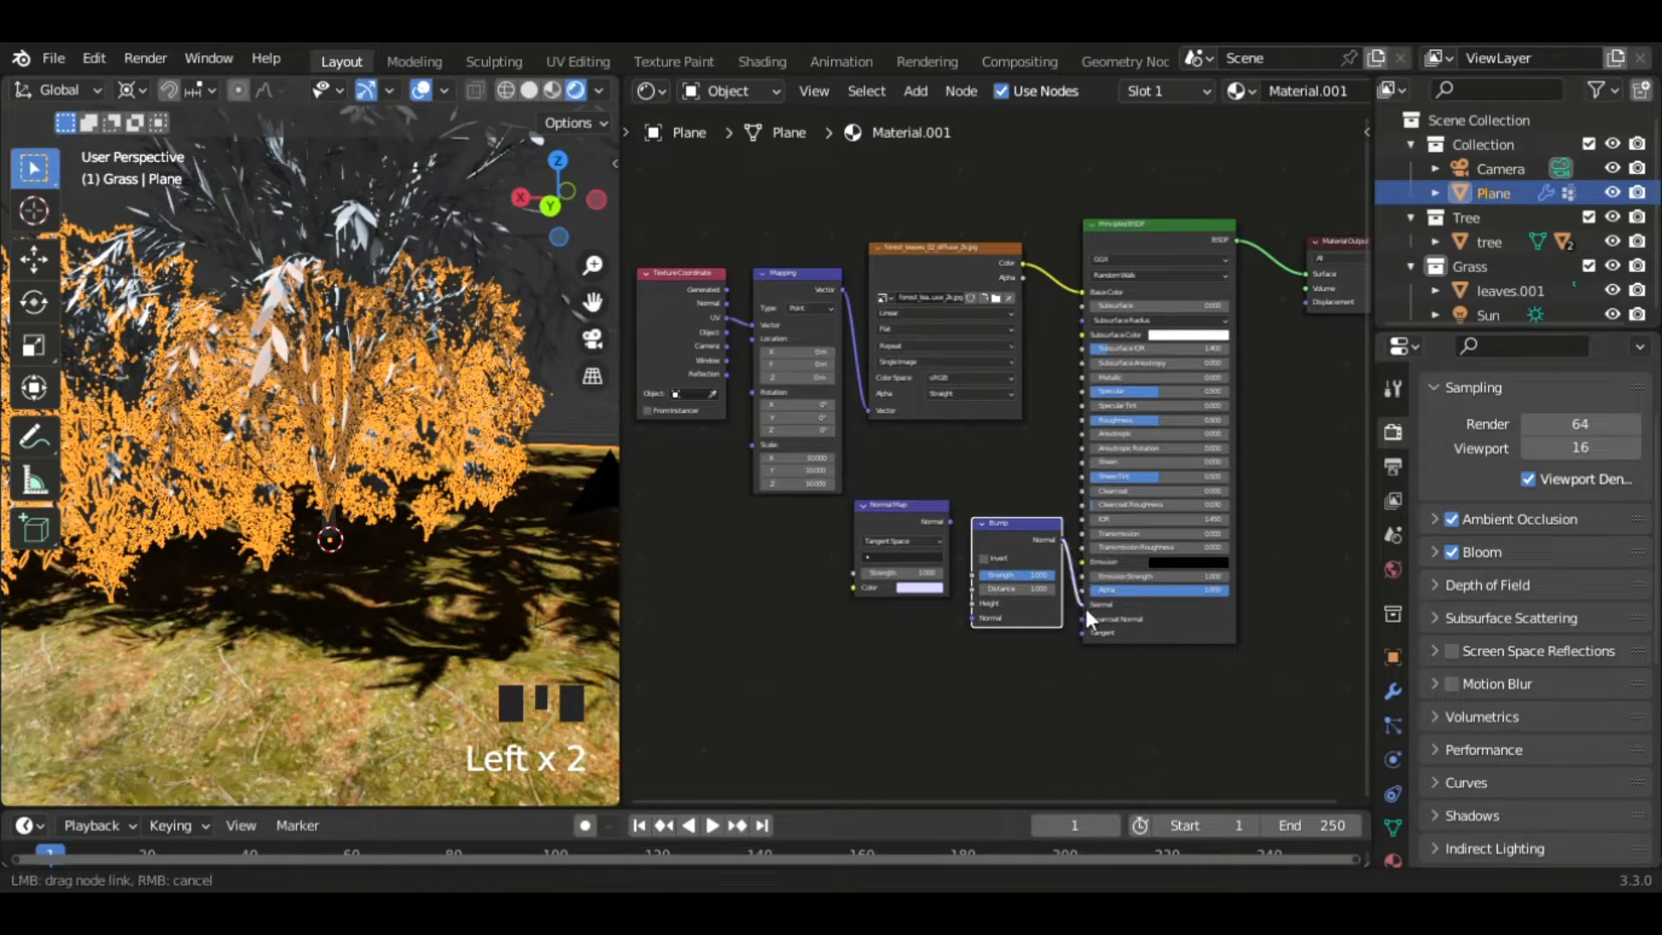
drag(953, 525, 971, 594)
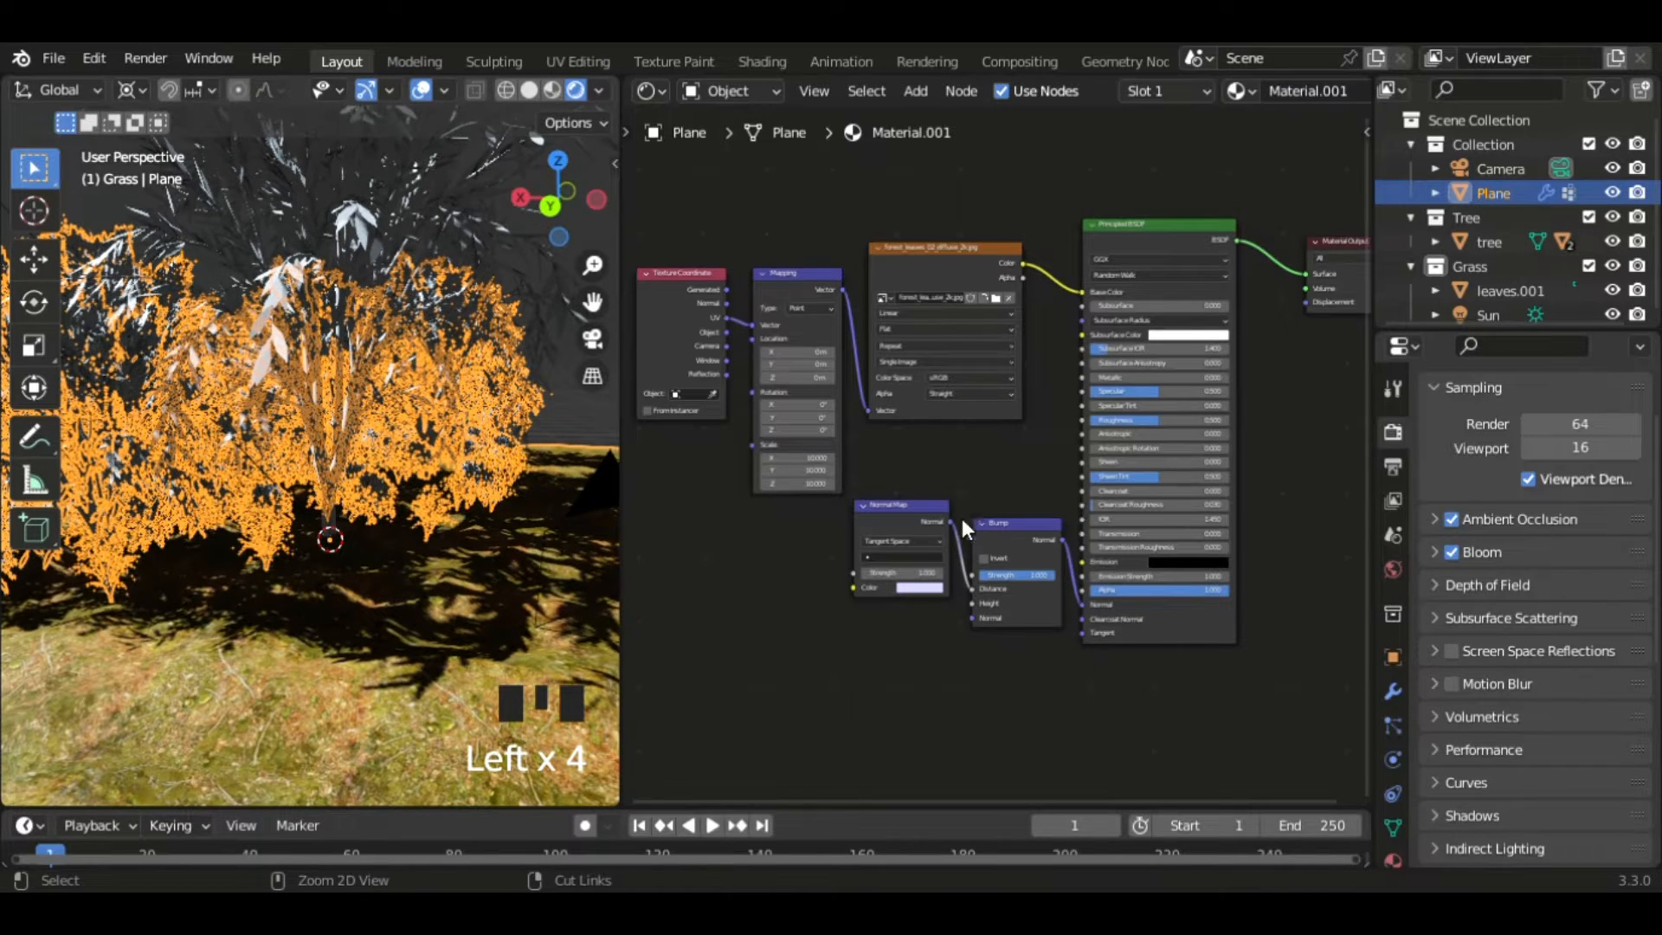
mouse_move(962, 517)
ctrl+right_down()
mouse_move(963, 585)
mouse_move(953, 516)
ctrl+right_up()
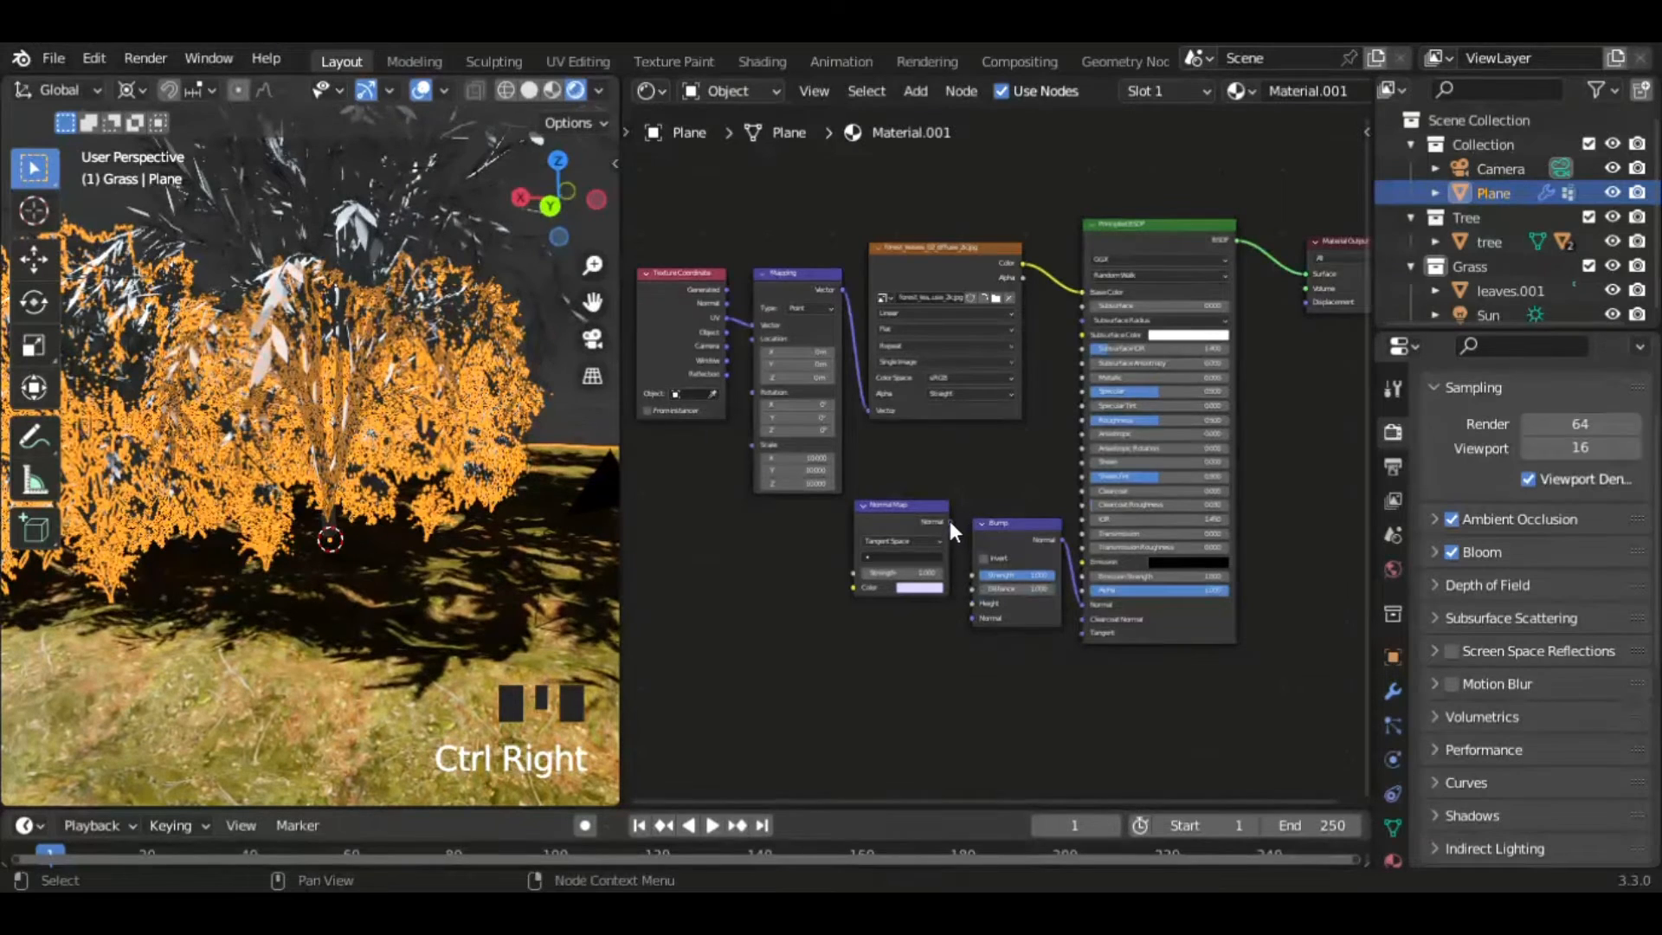
drag(949, 522, 973, 618)
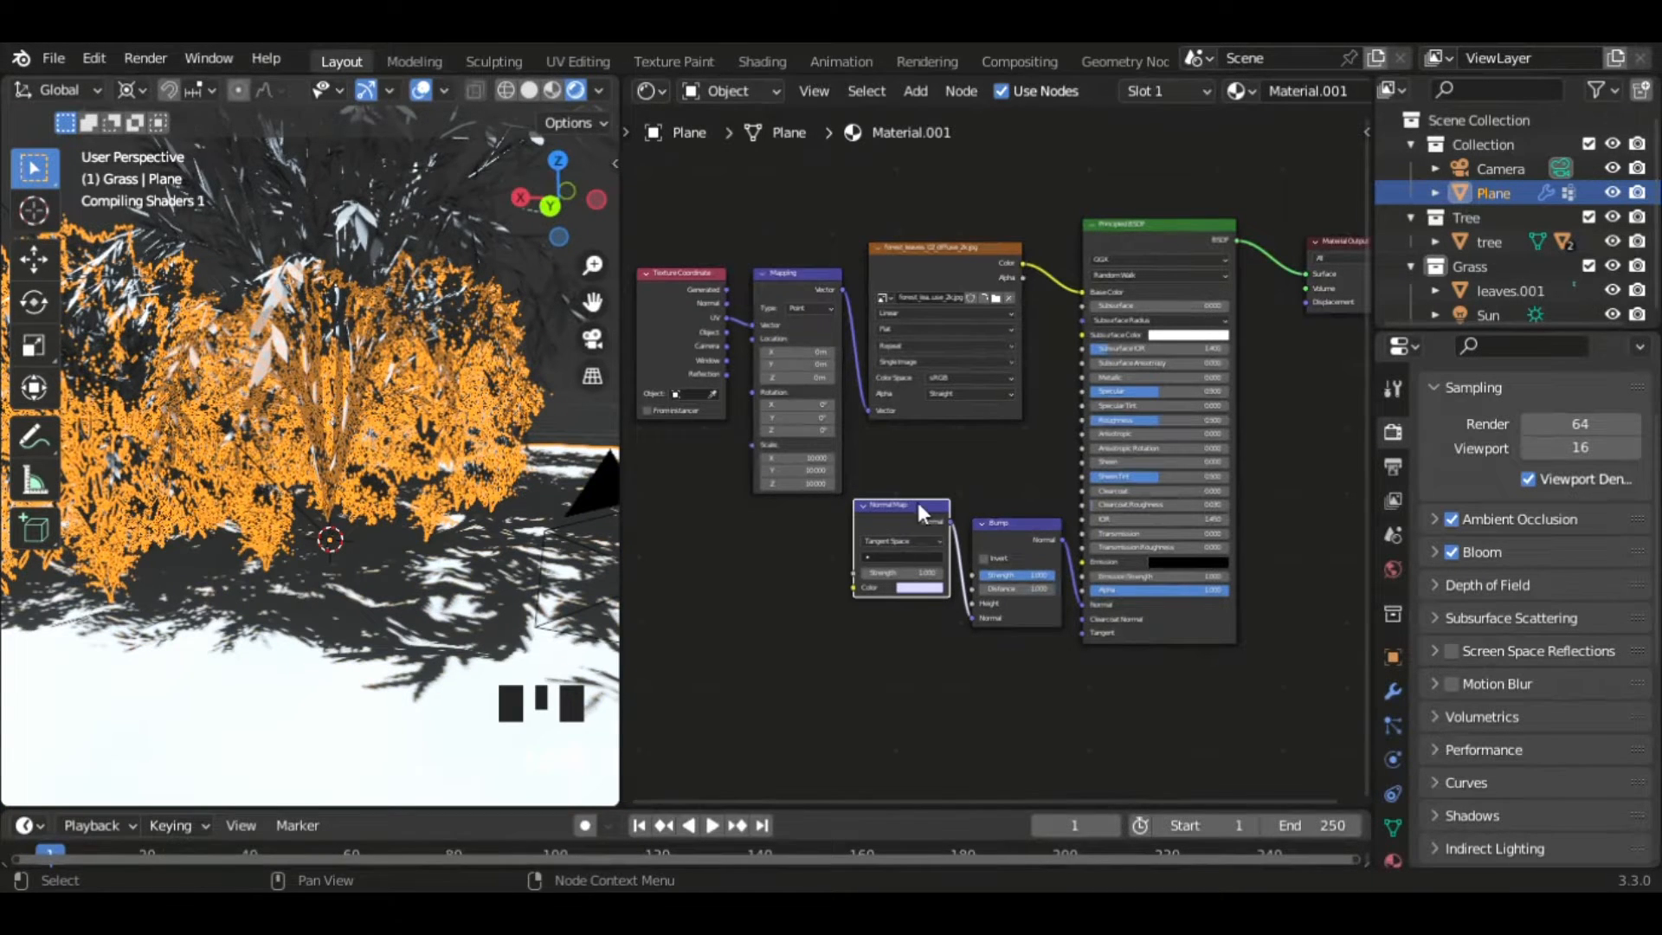
- Add an Image Texture node and place it to the left of the Normal Map node
click(916, 91)
click(926, 125)
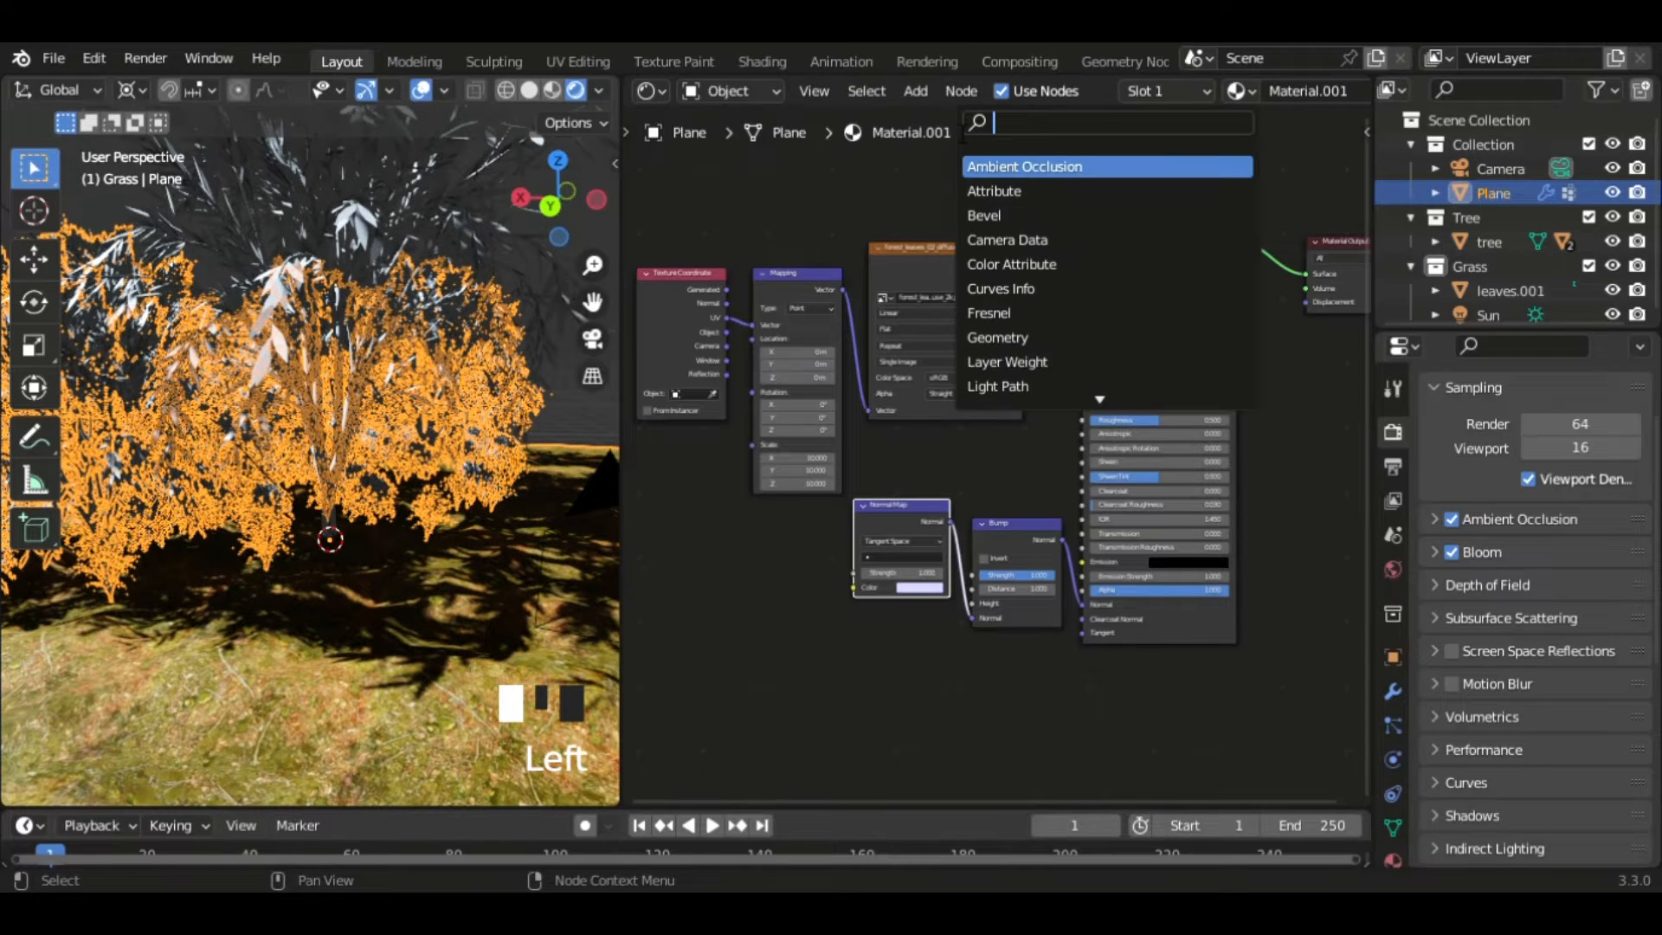
text(ima)
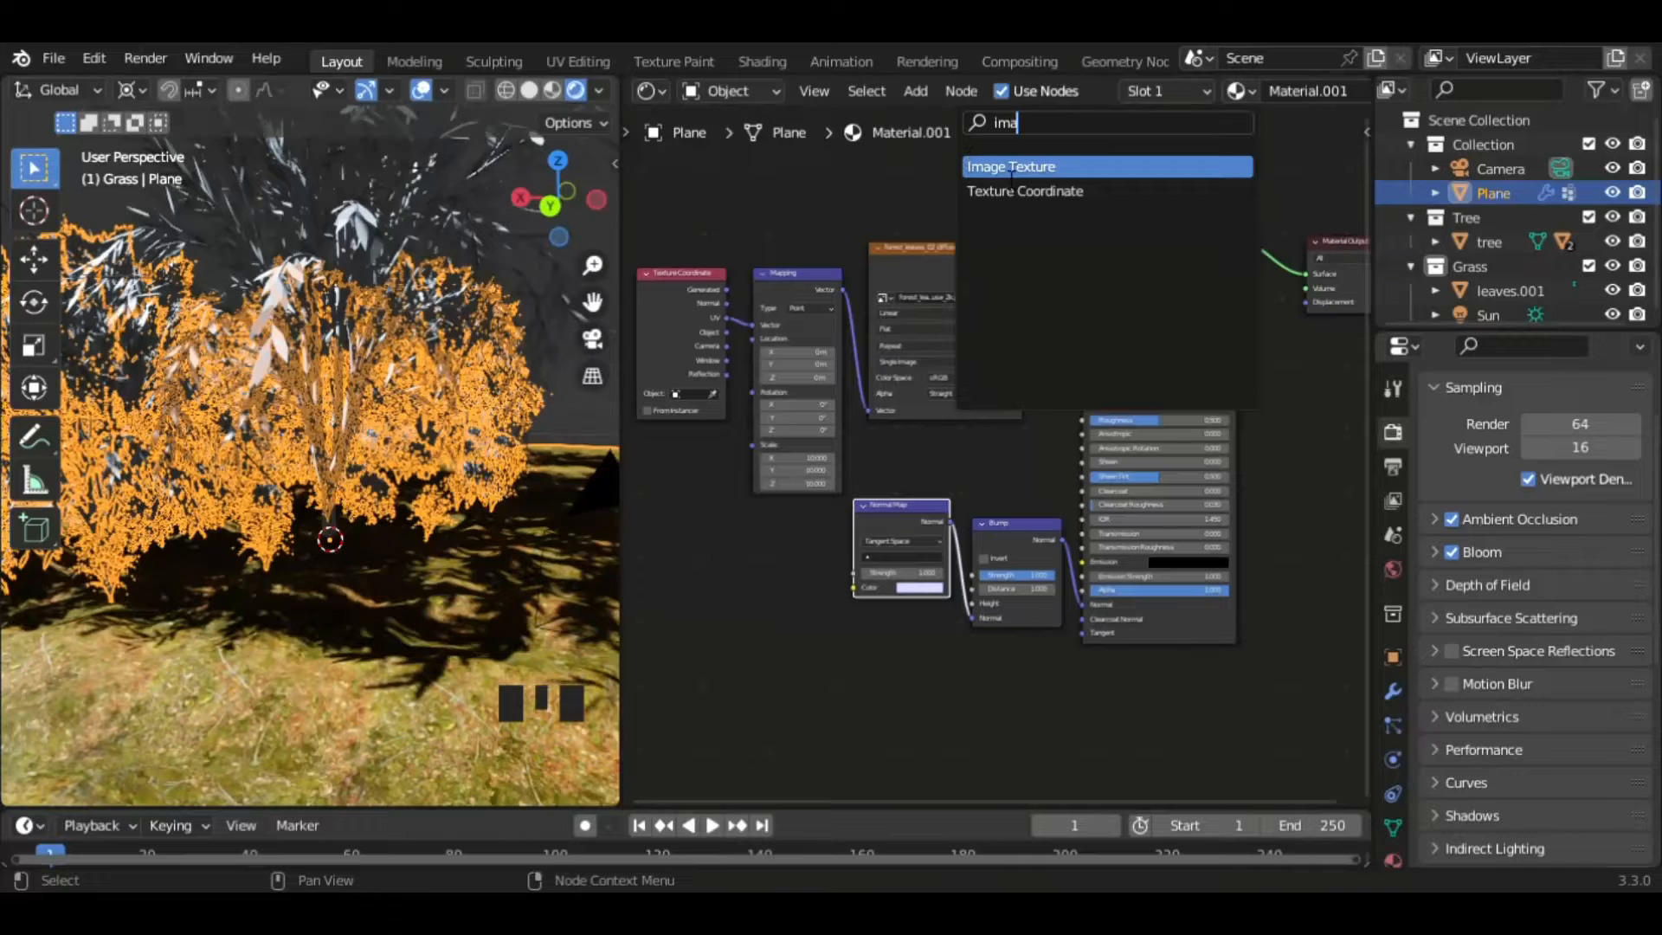
click(1010, 167)
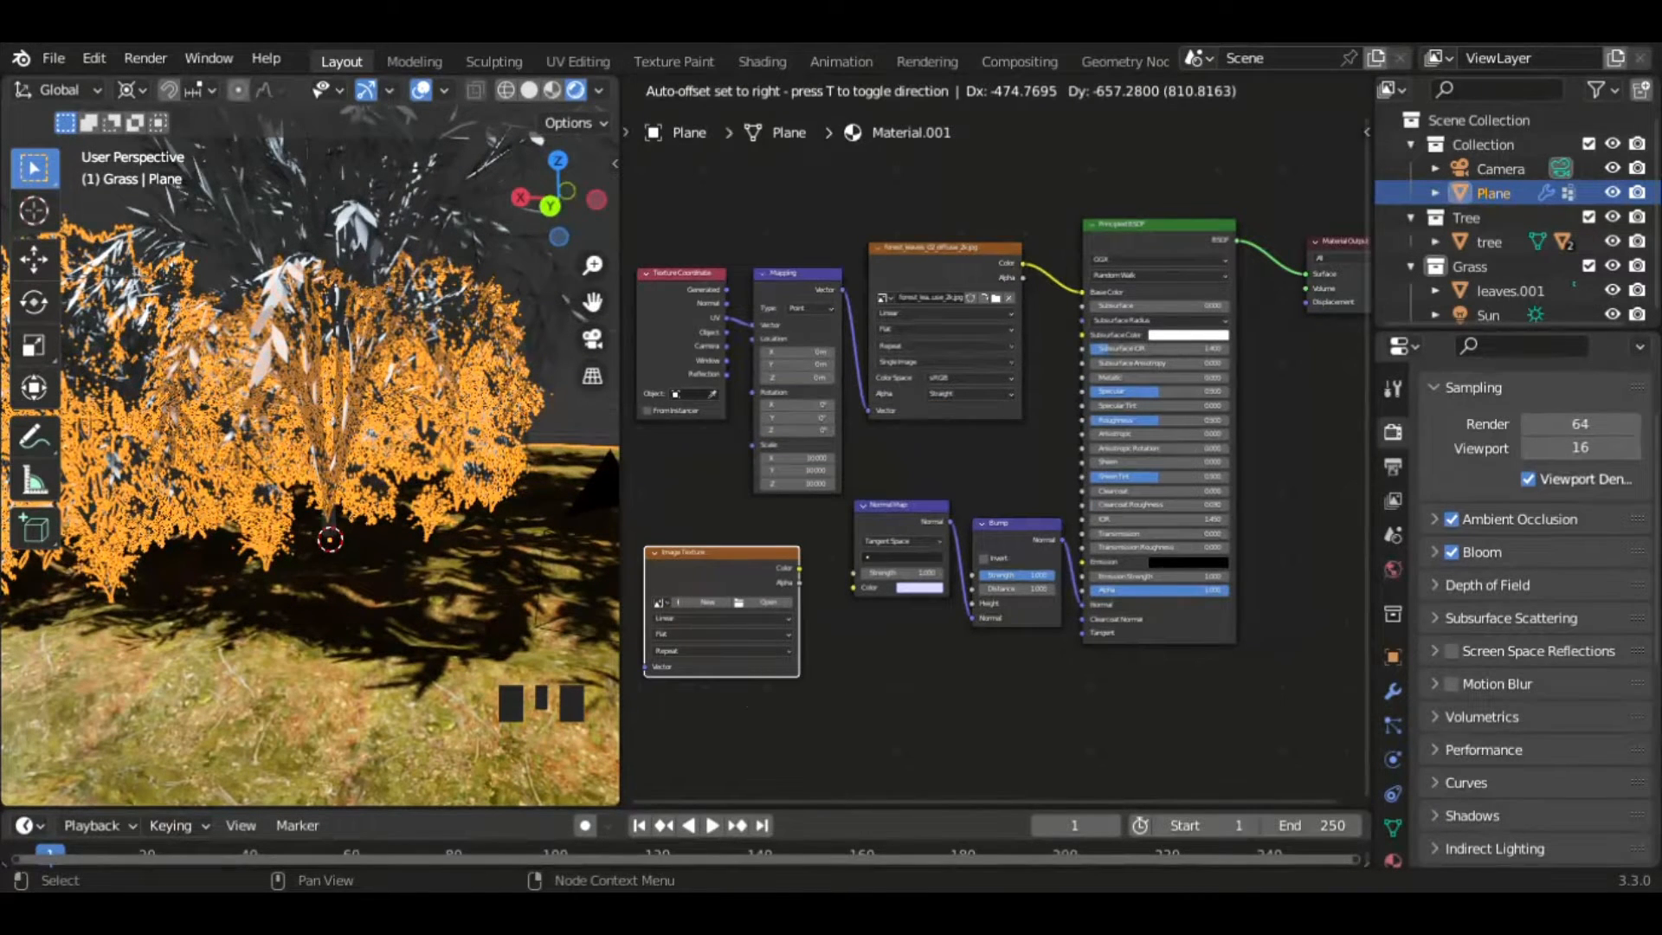
click(783, 595)
- Load forest_leaves_02_nor_gl_2k.exr into the new texture and link its Color to the Normal Map's Color and Alpha to the Bump's Height
click(775, 597)
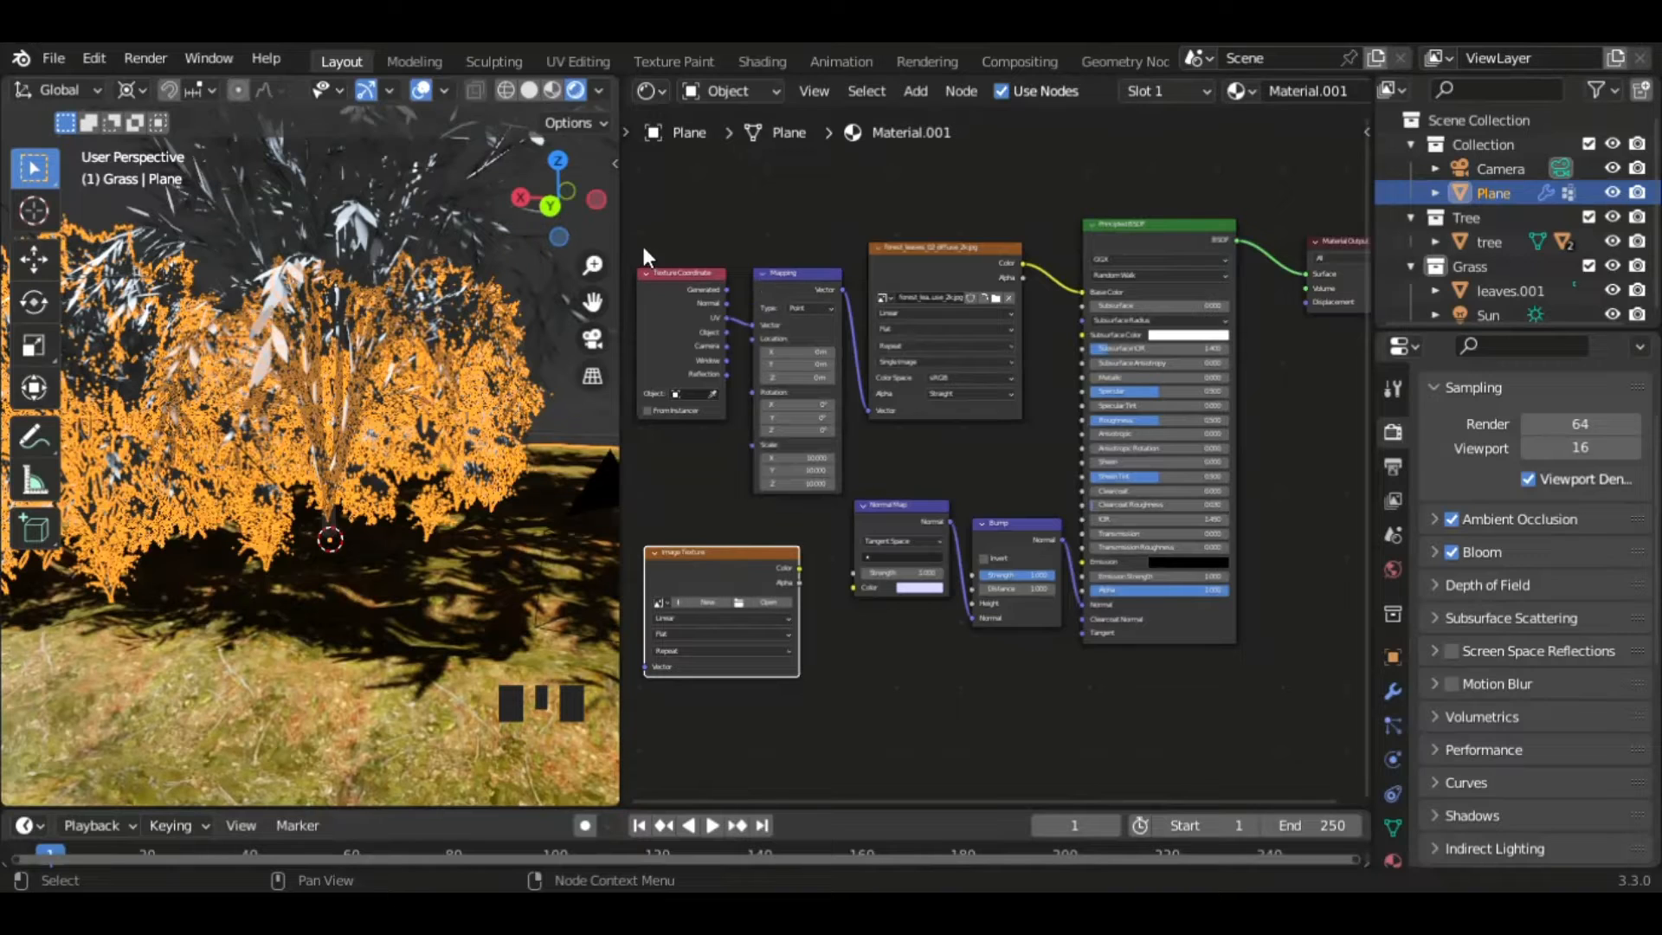
drag(804, 568, 976, 604)
click(797, 578)
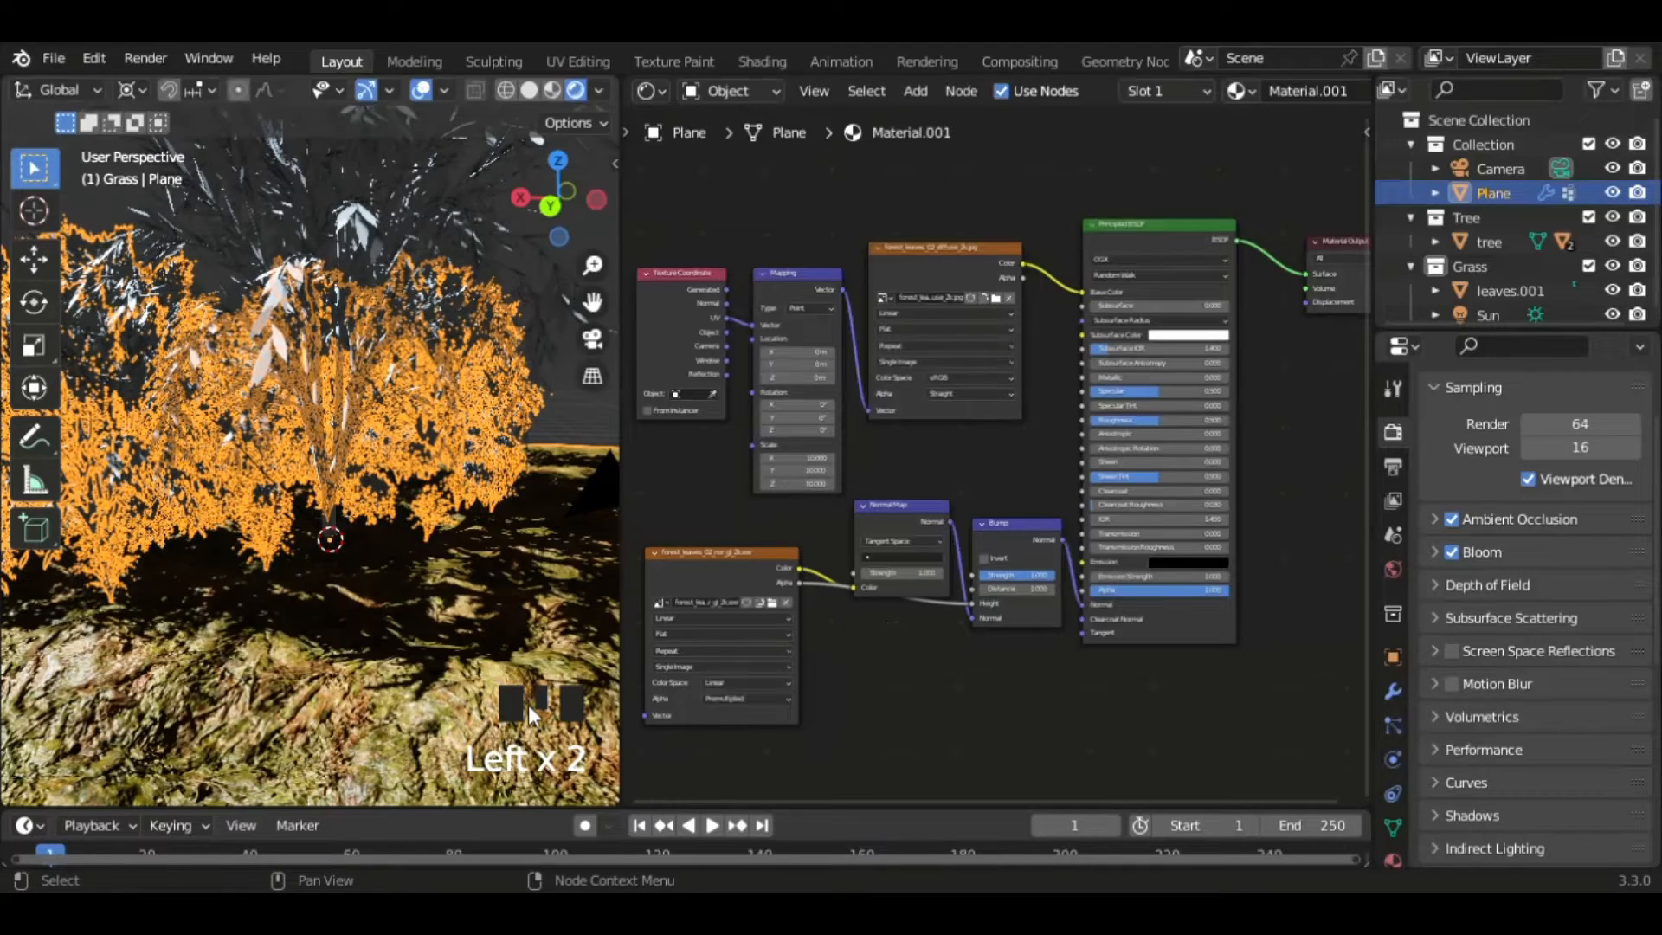
- Test the Normal Map strength at zero, and settle it slightly below 1
middle_drag(457, 644, 464, 631)
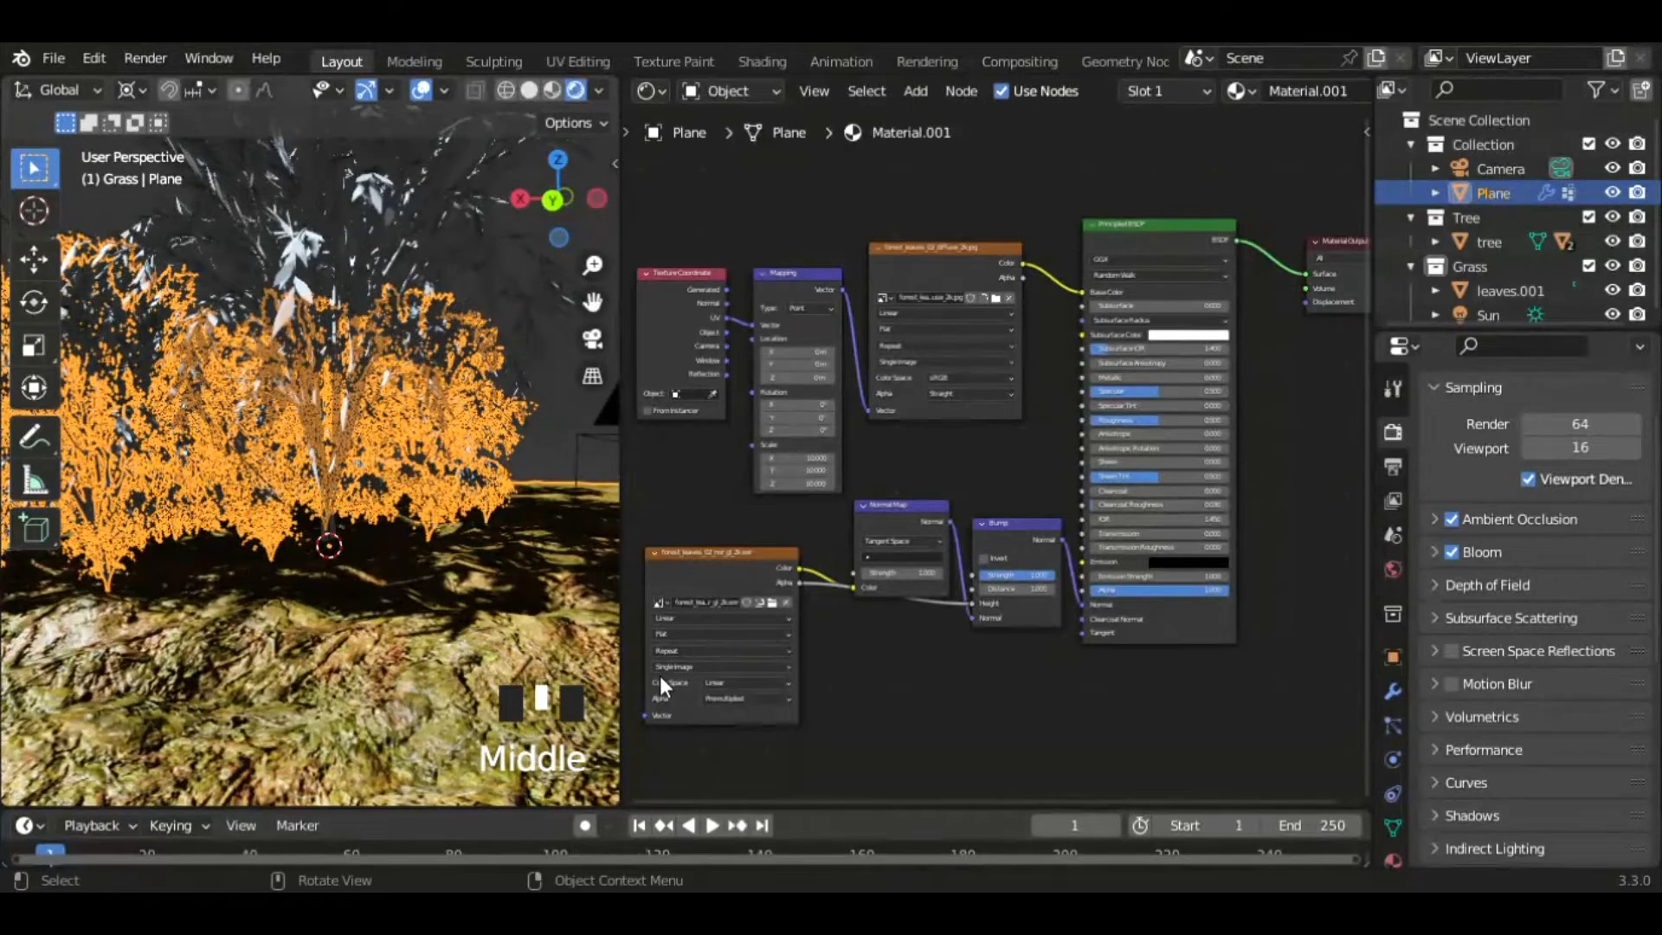
drag(926, 577, 902, 578)
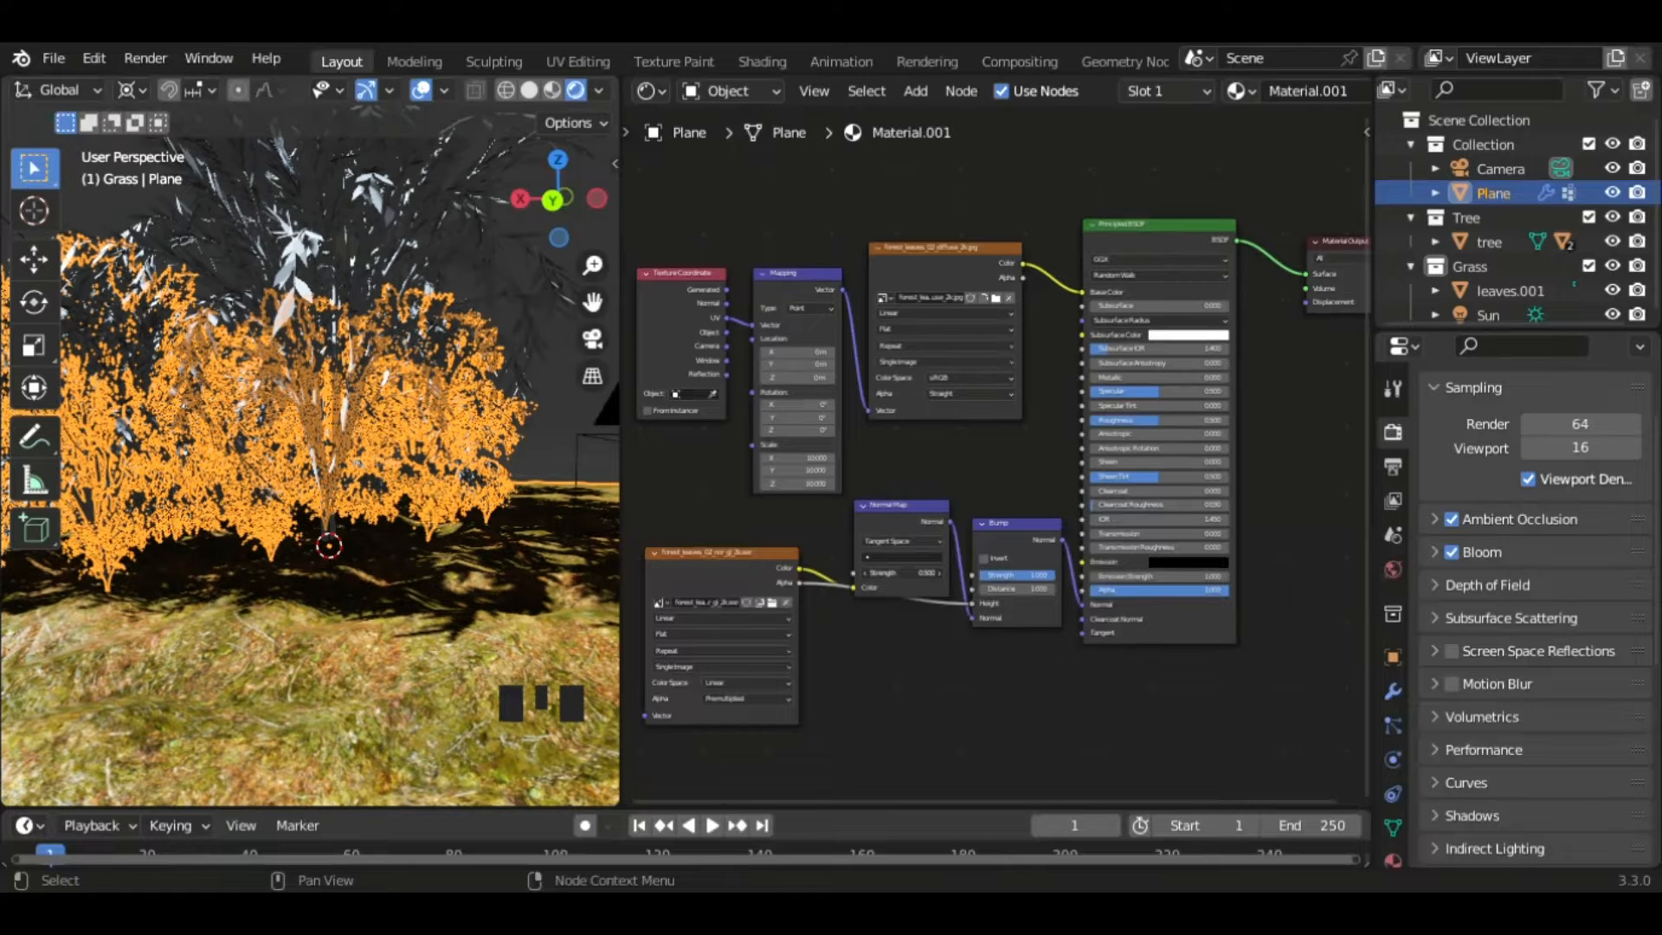
mouse_move(924, 576)
mouse_down()
mouse_move(952, 576)
mouse_move(927, 577)
mouse_up()
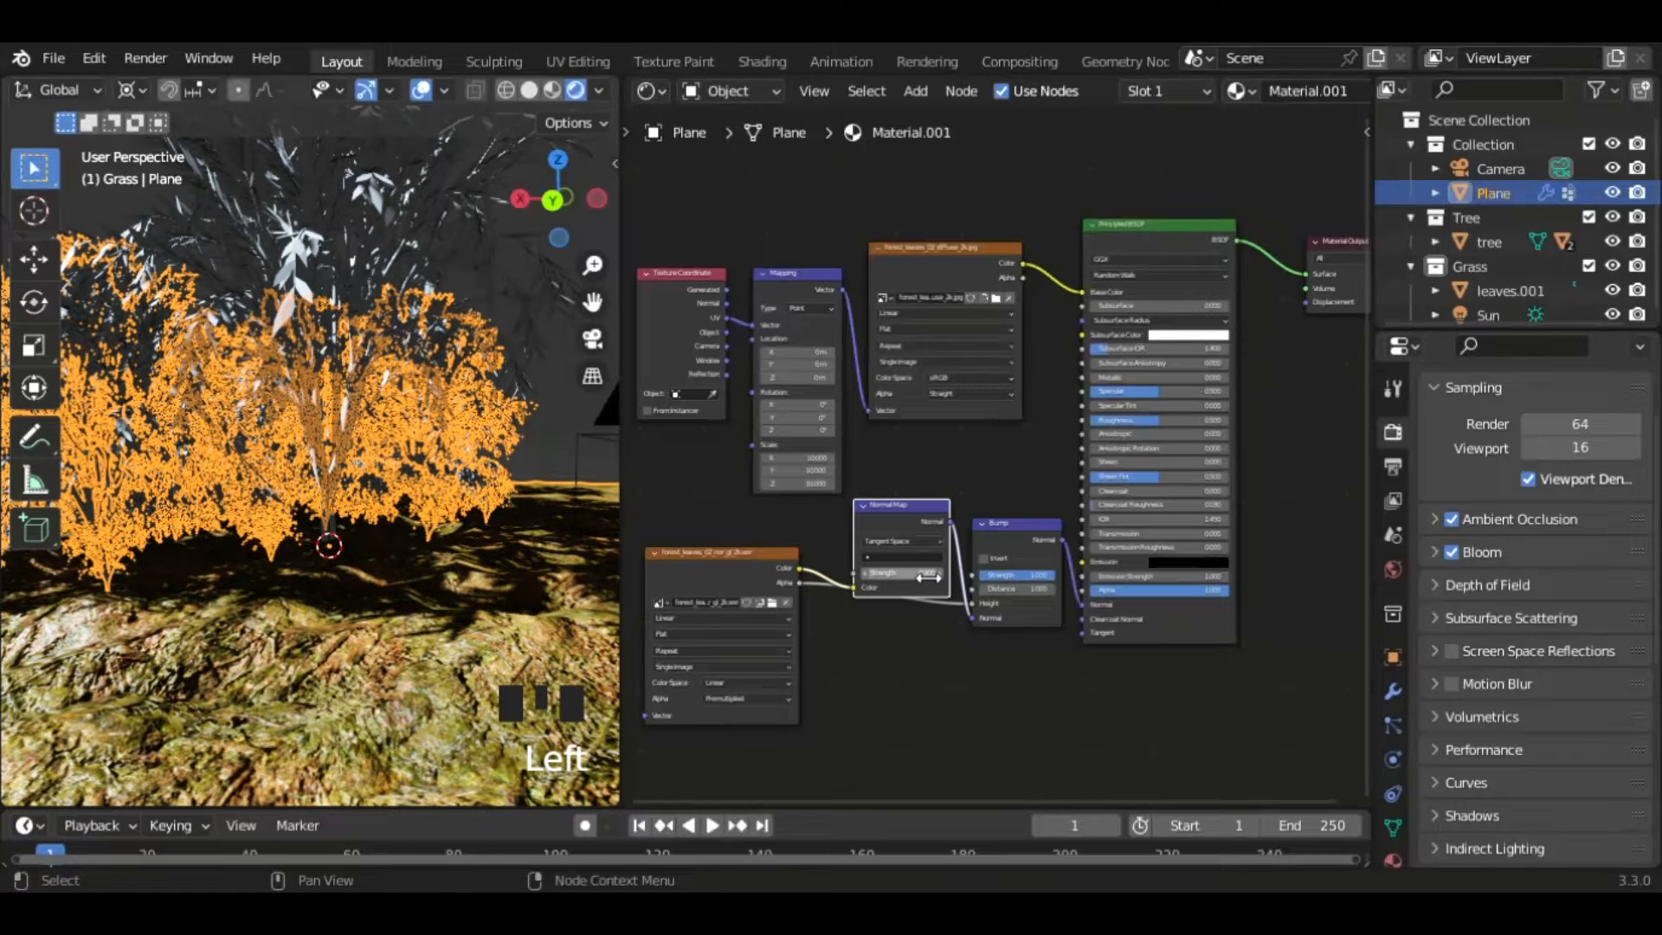
click(874, 667)
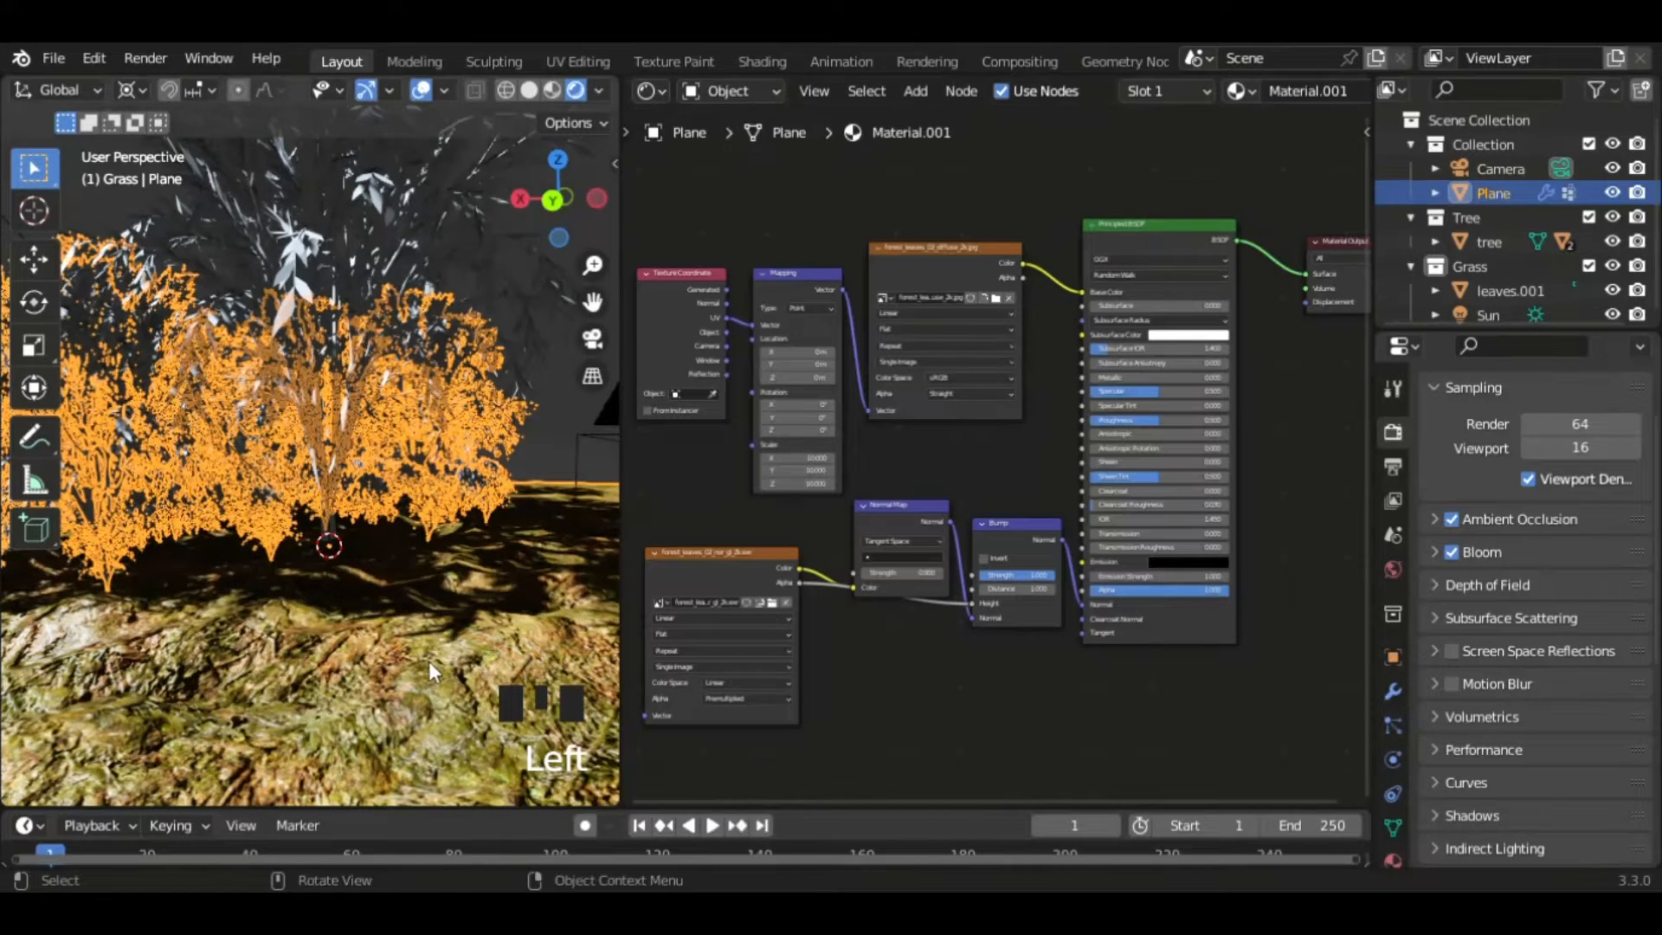
- Select the leaves object of the tree and create a new material for it
middle_drag(396, 648, 355, 618)
scroll(313, 671, down, 2)
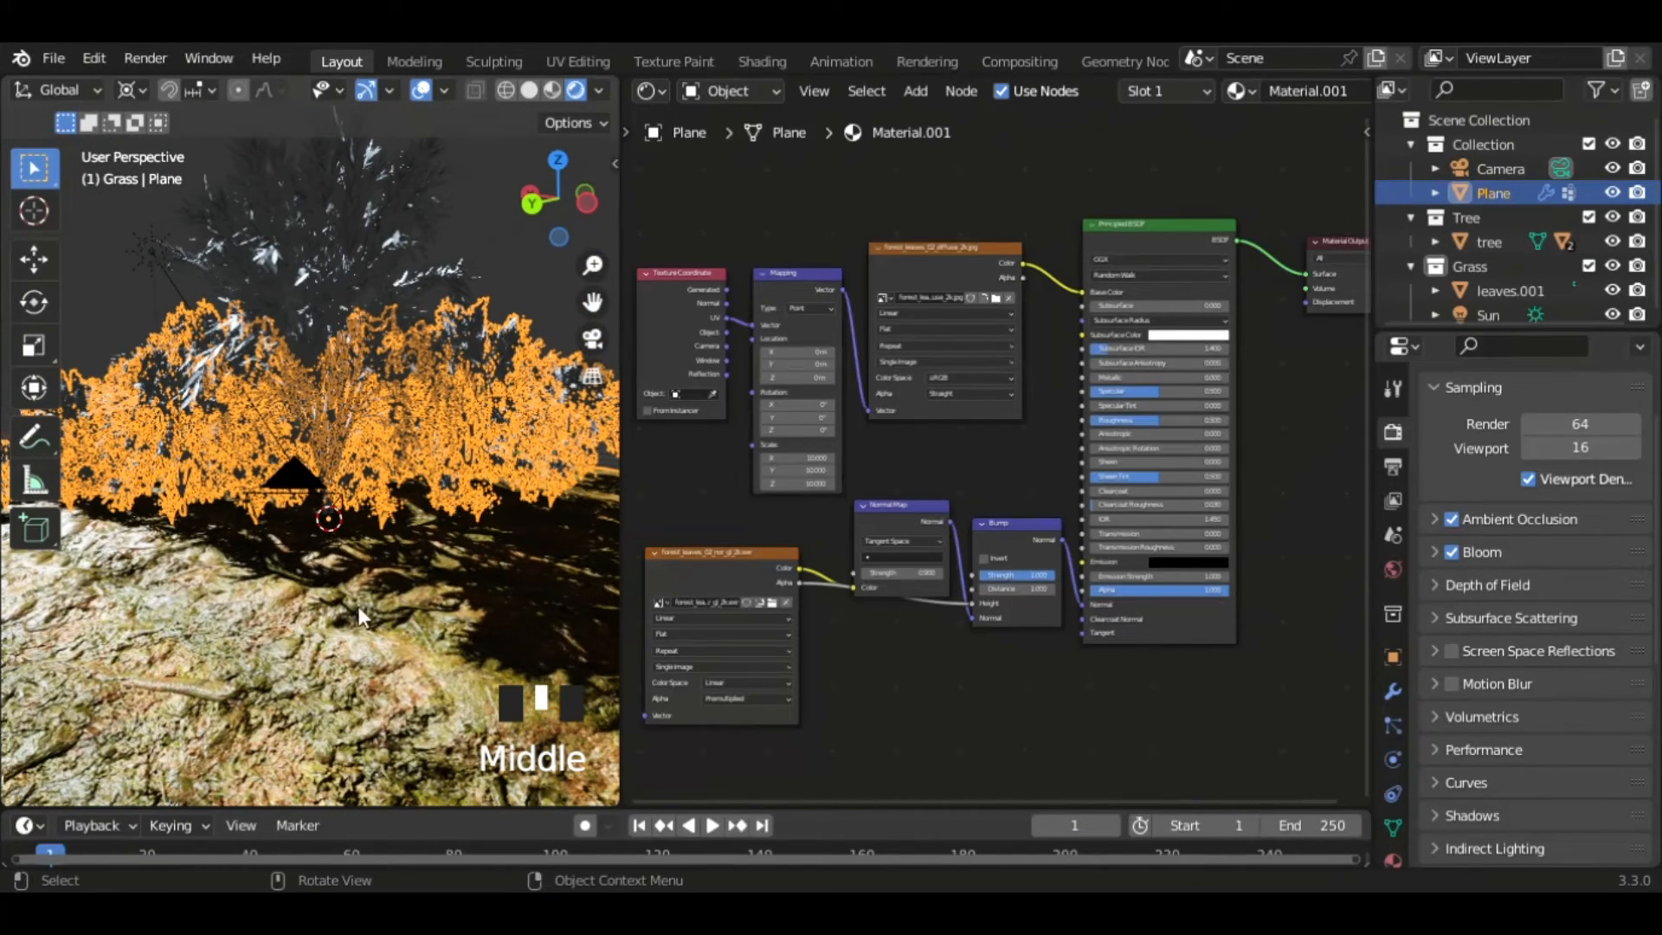
click(329, 247)
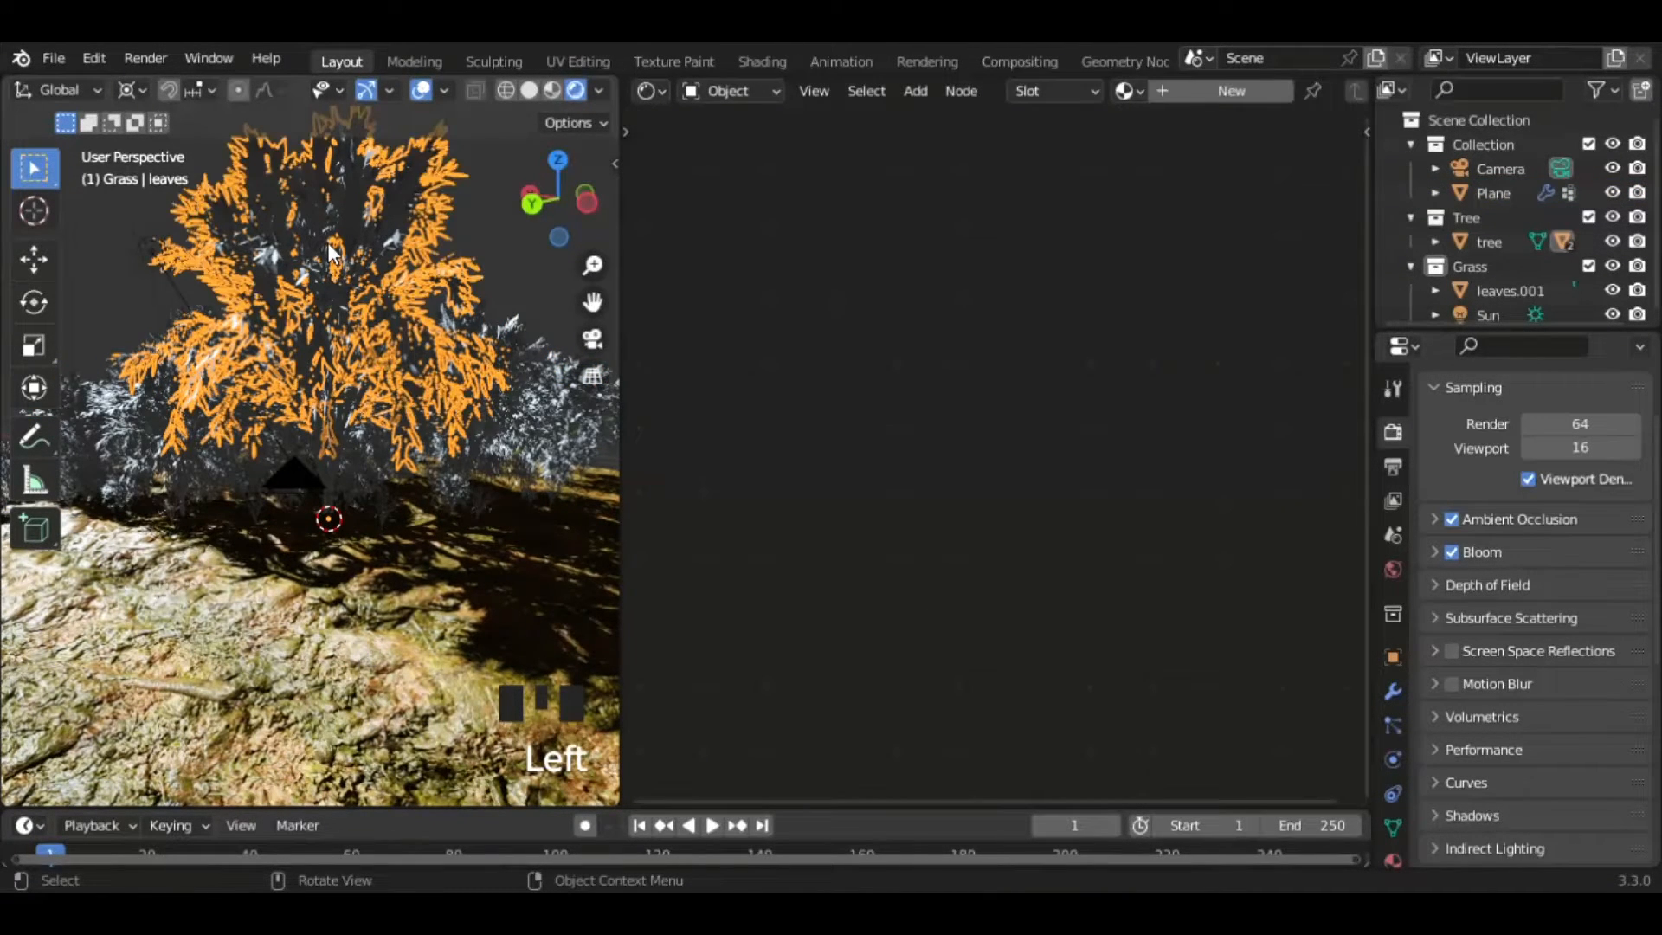
click(355, 578)
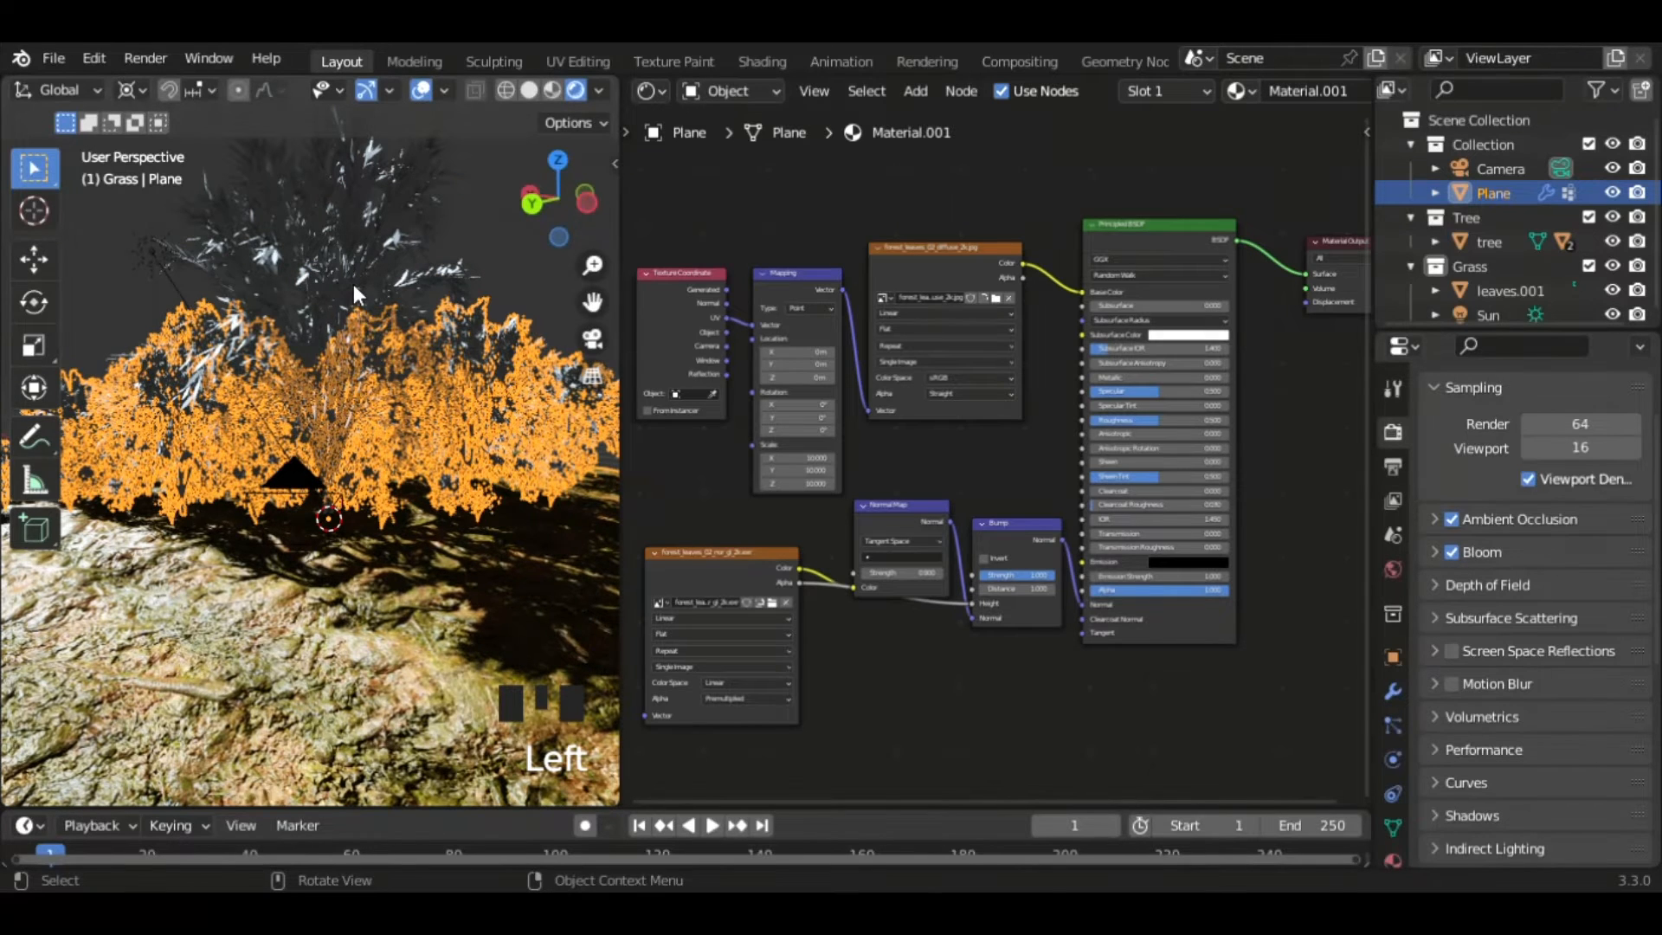
click(353, 284)
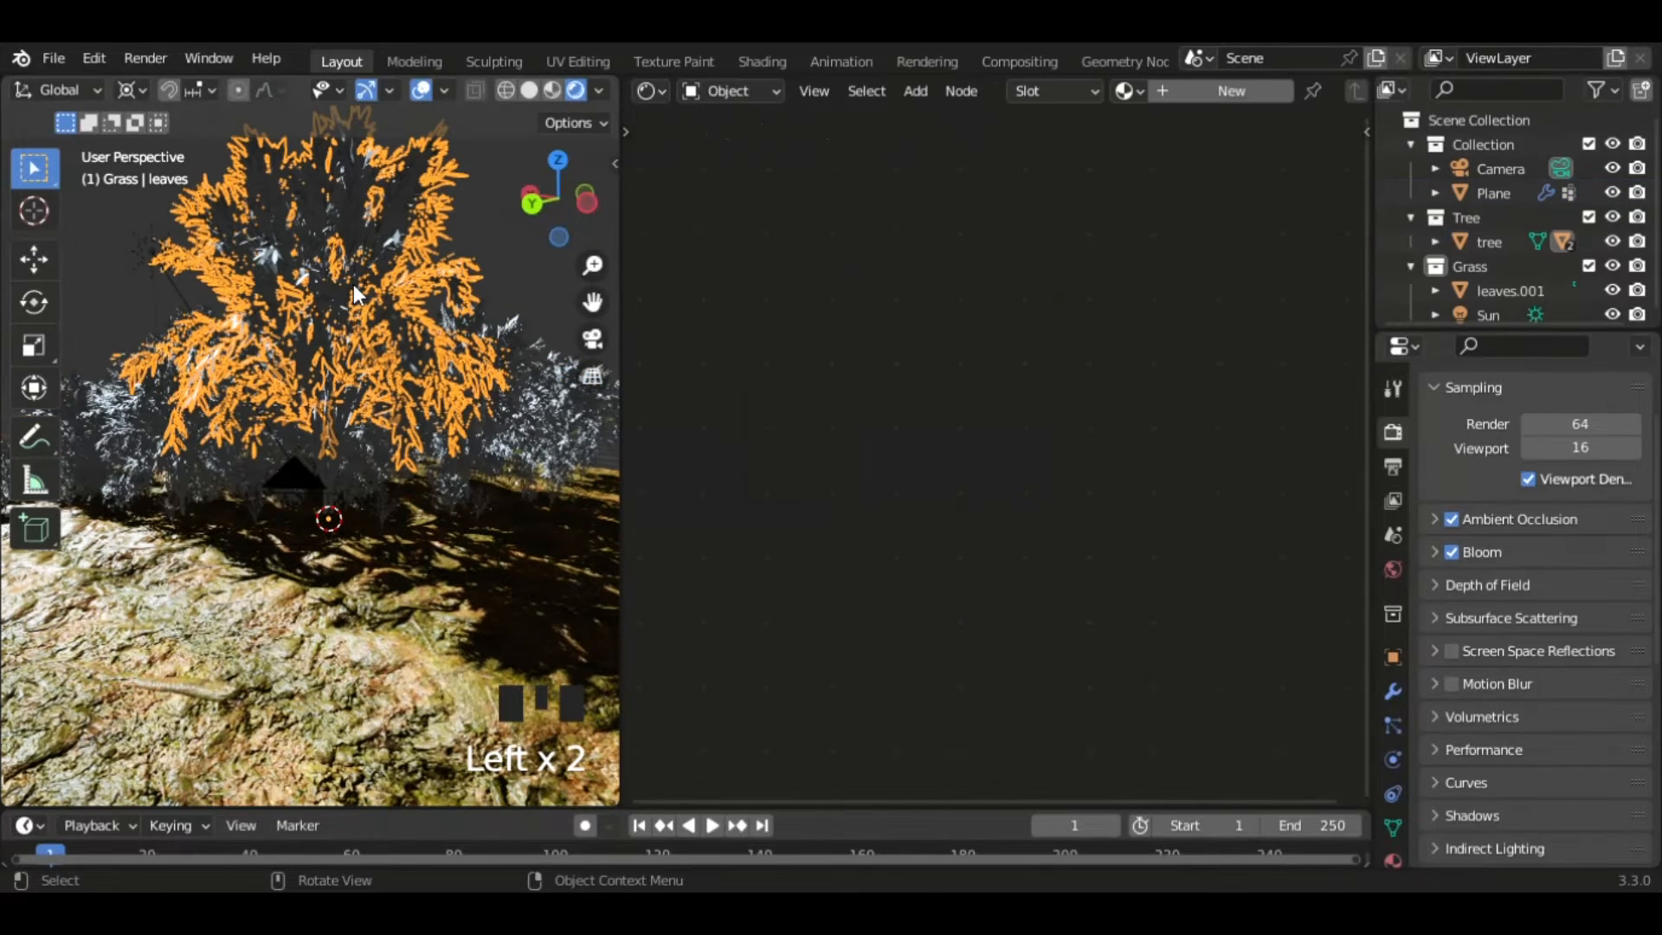
click(1213, 90)
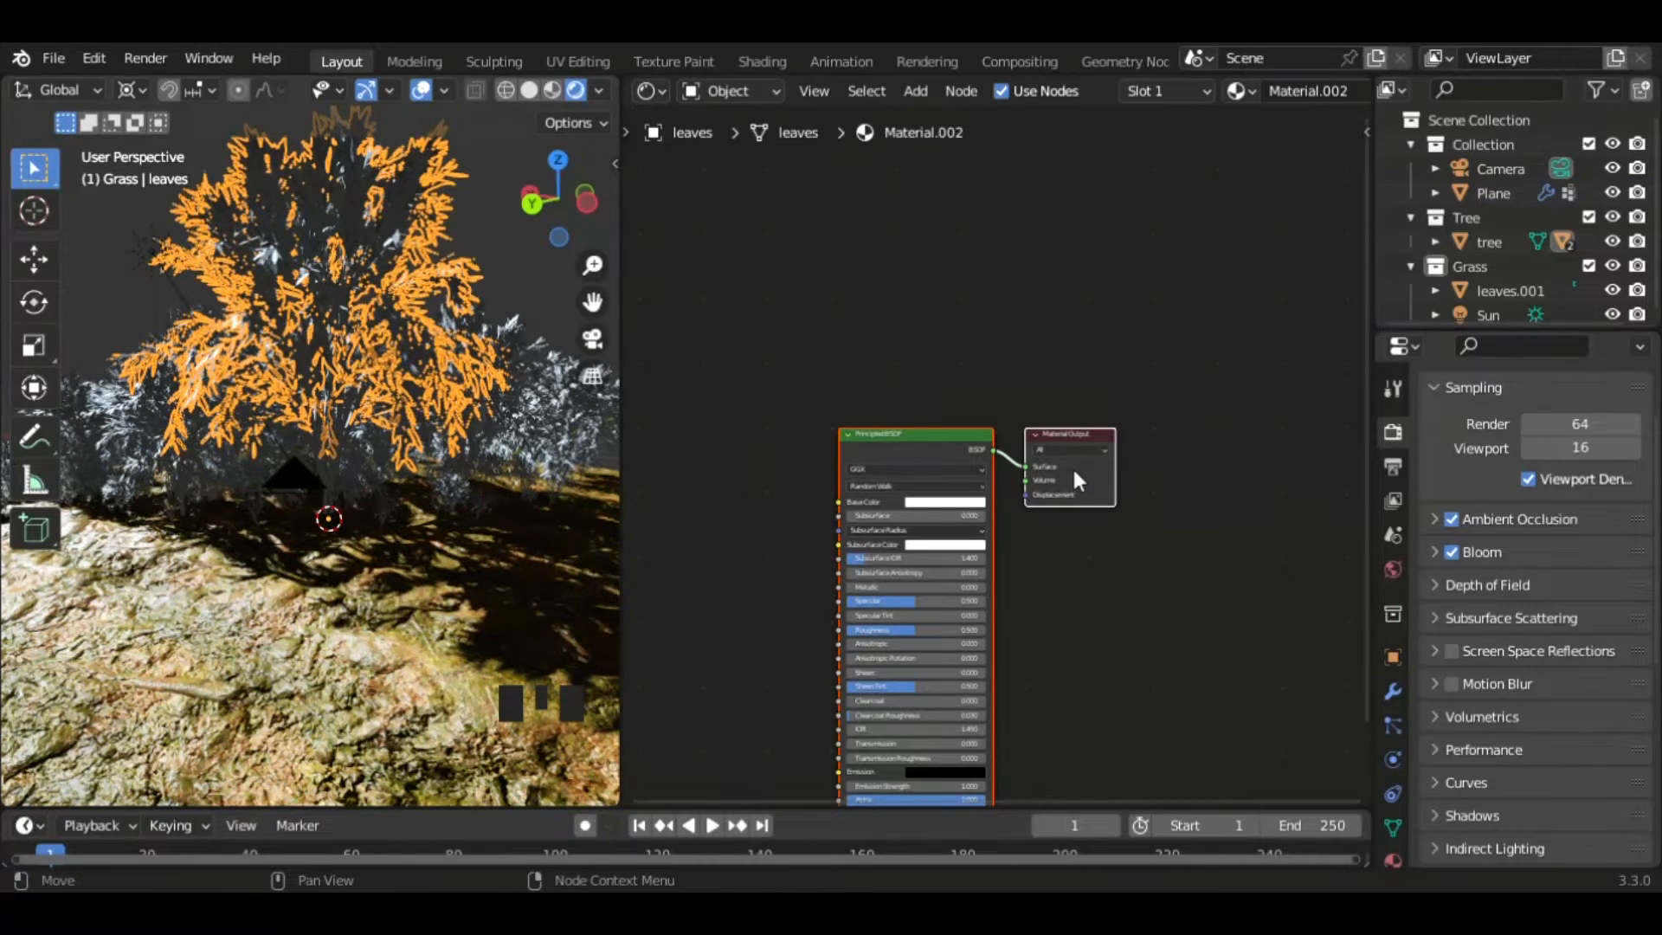
- Reselect the tree's leaves and move their Principled BSDF and Material Output nodes up and right to free space for texture nodes
click(542, 403)
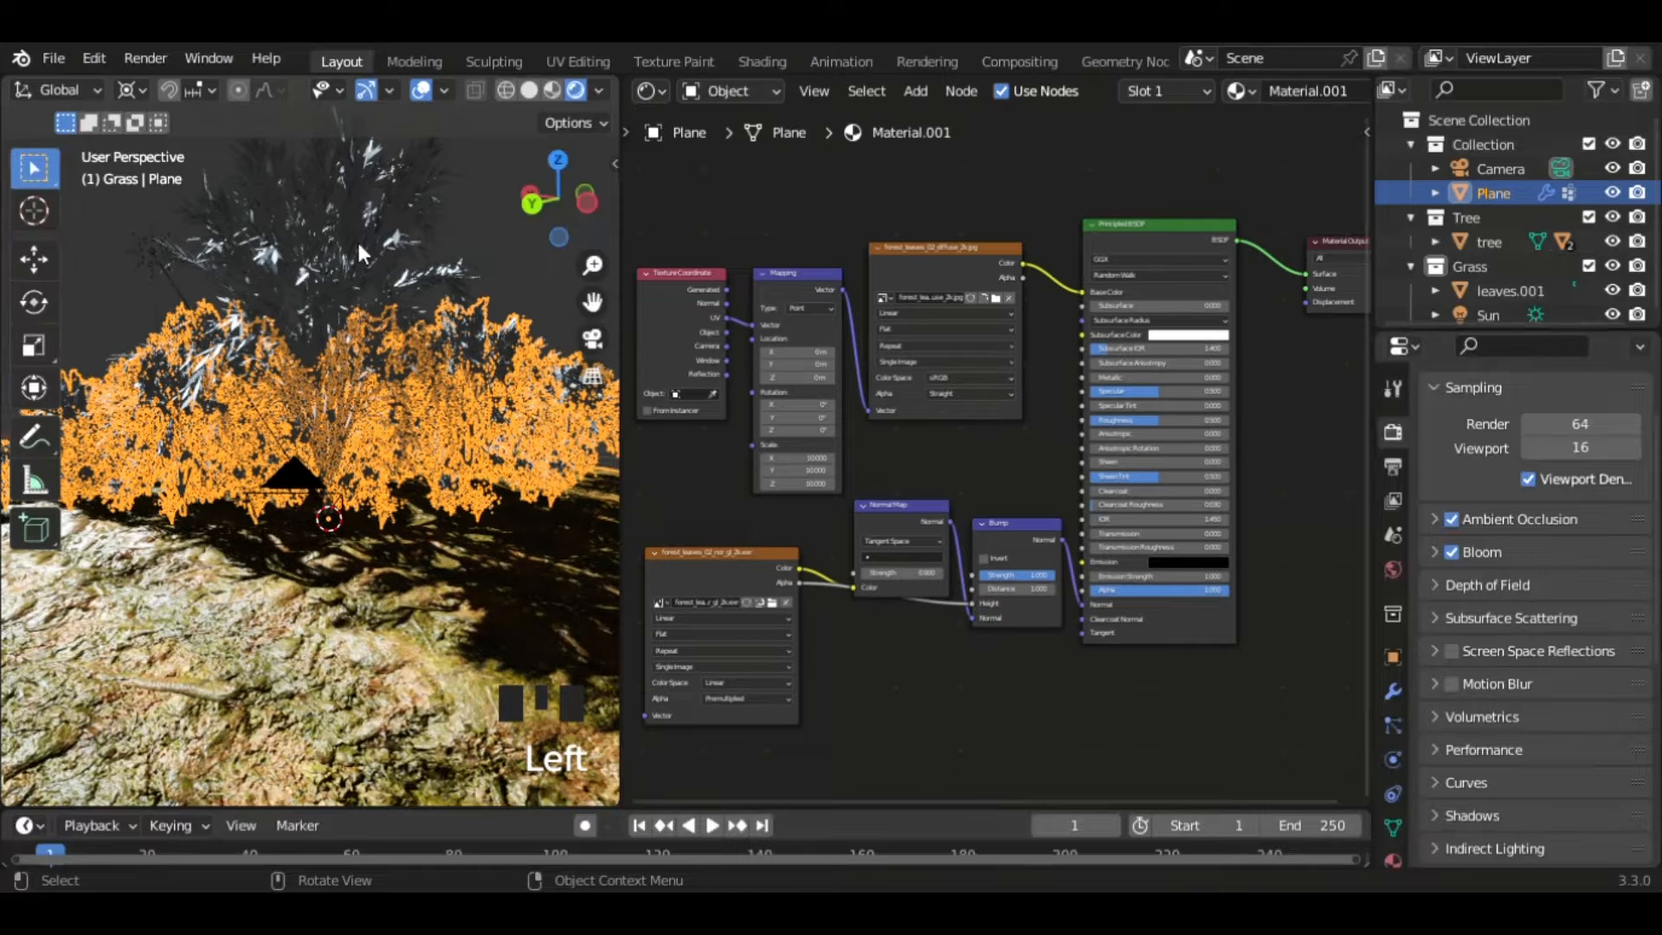
click(341, 224)
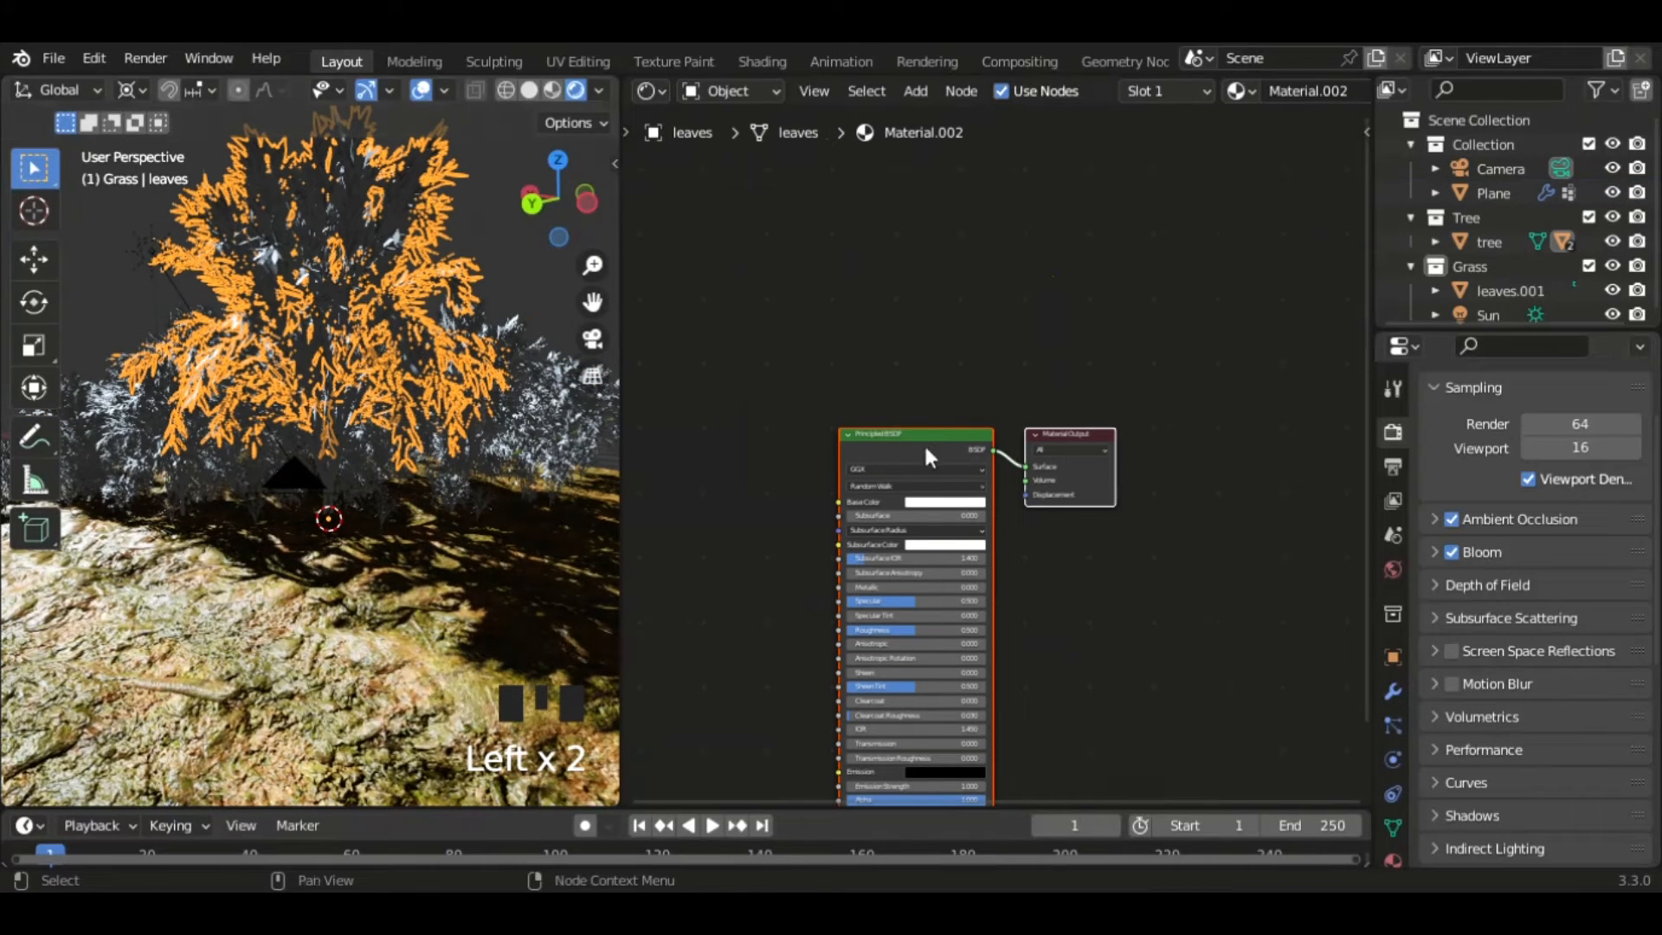
drag(1212, 417, 1229, 408)
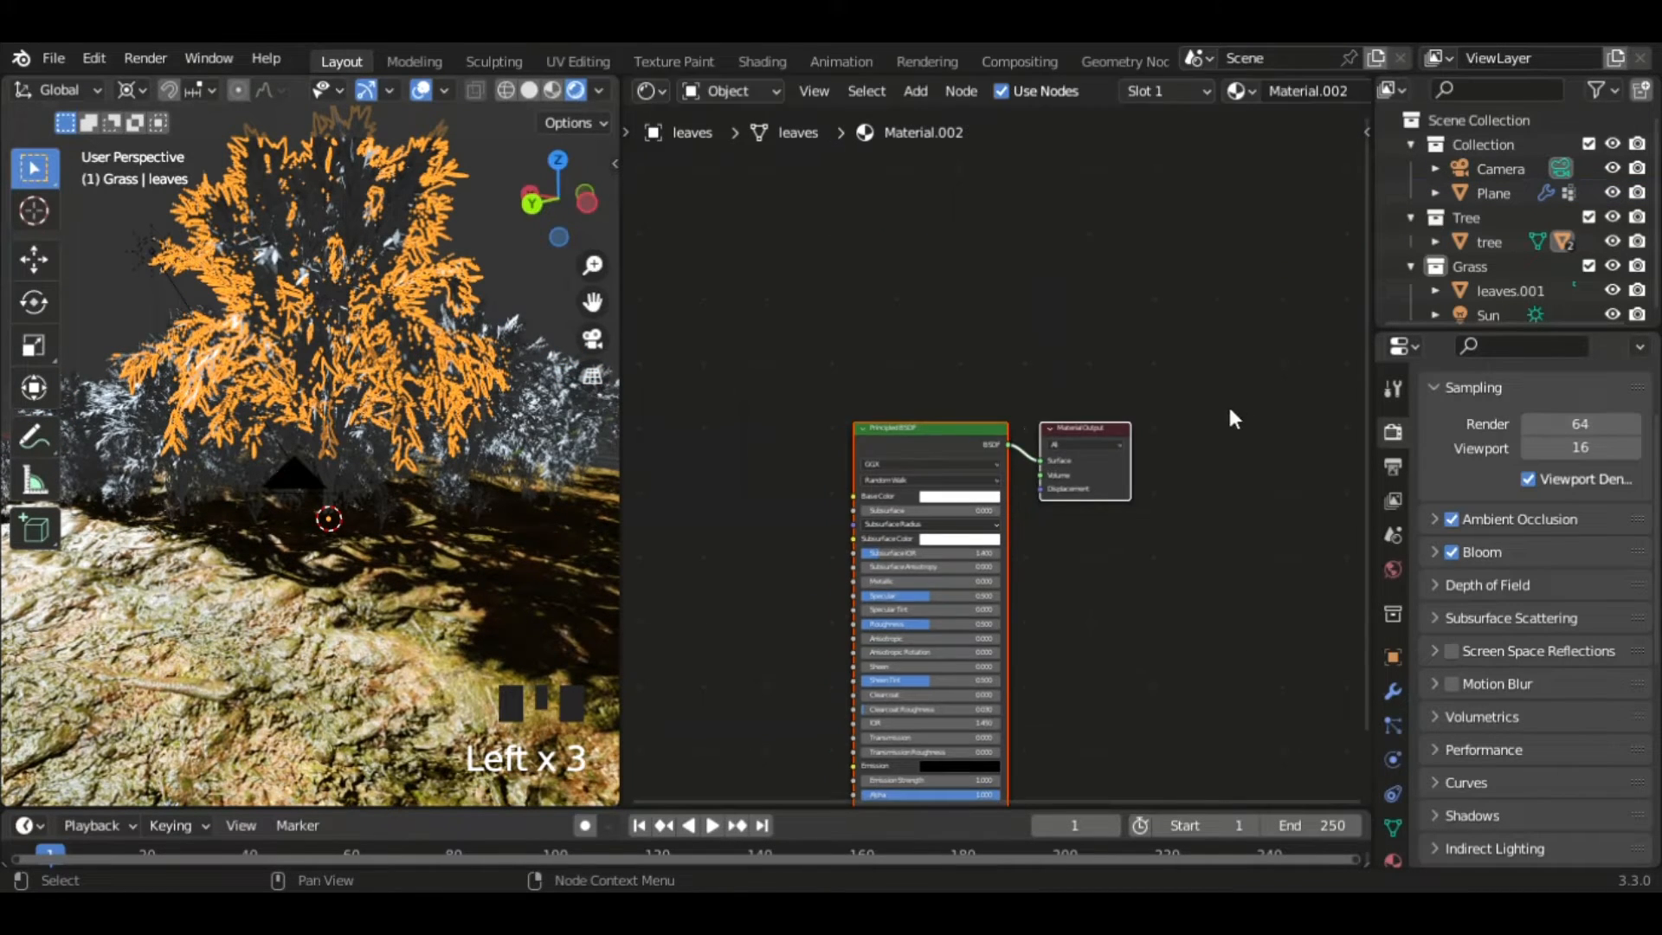
drag(1071, 415, 1217, 270)
scroll(1523, 239, up, 1)
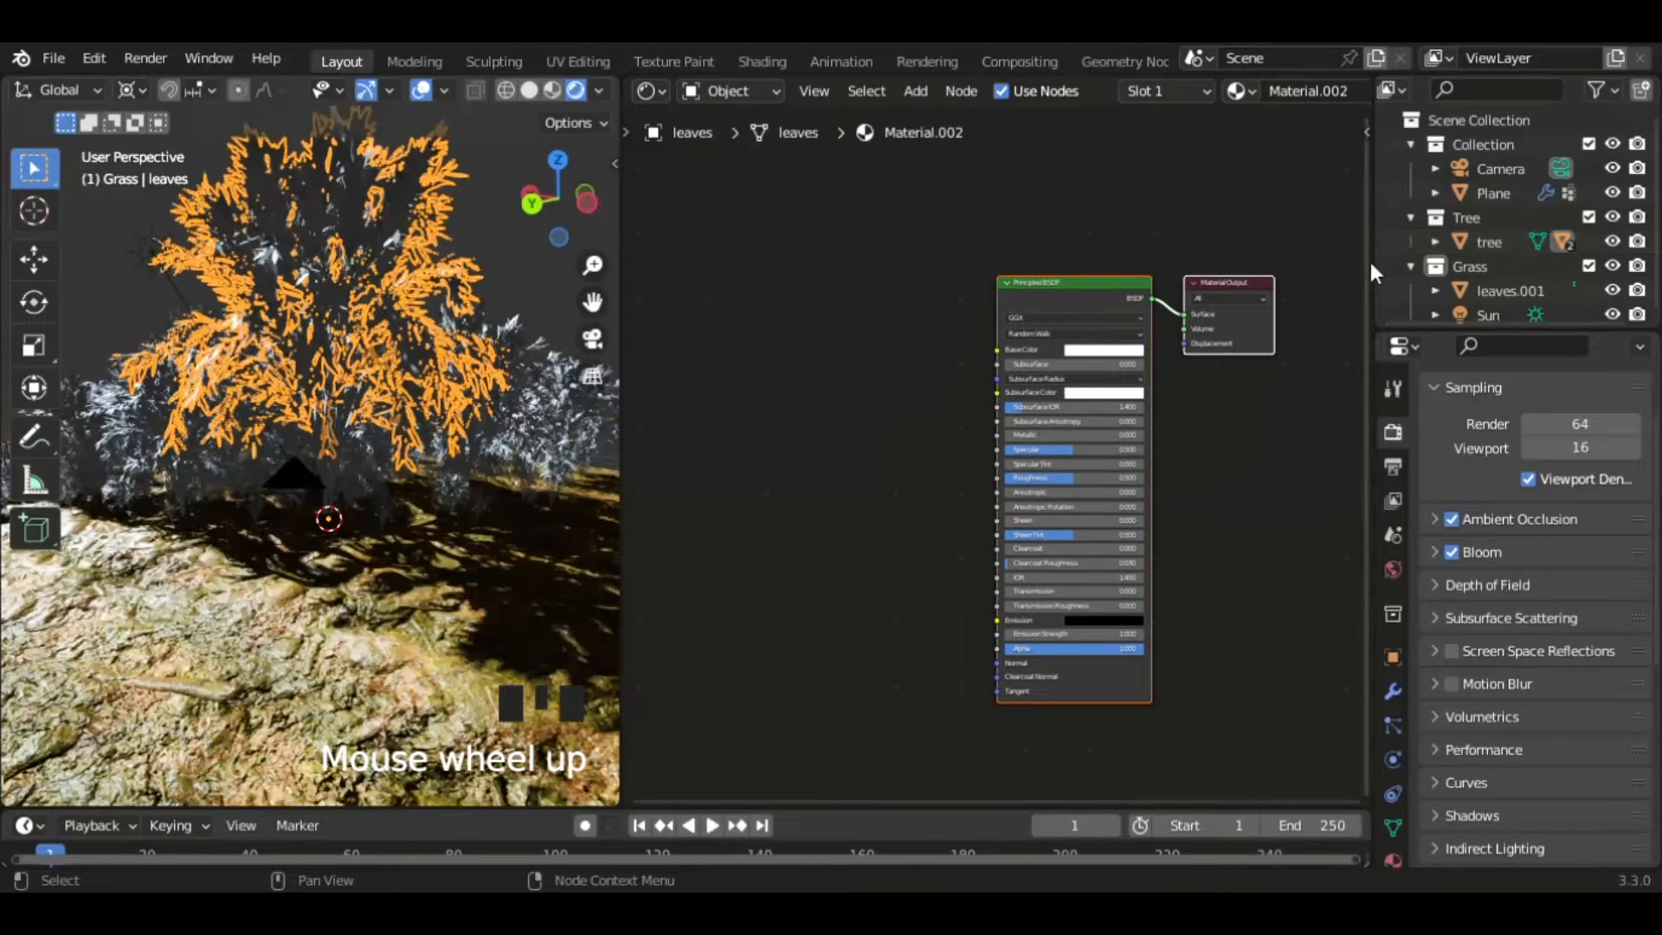
- Expand the tree object's hierarchy in the Outliner and select its leaves child object
click(1481, 242)
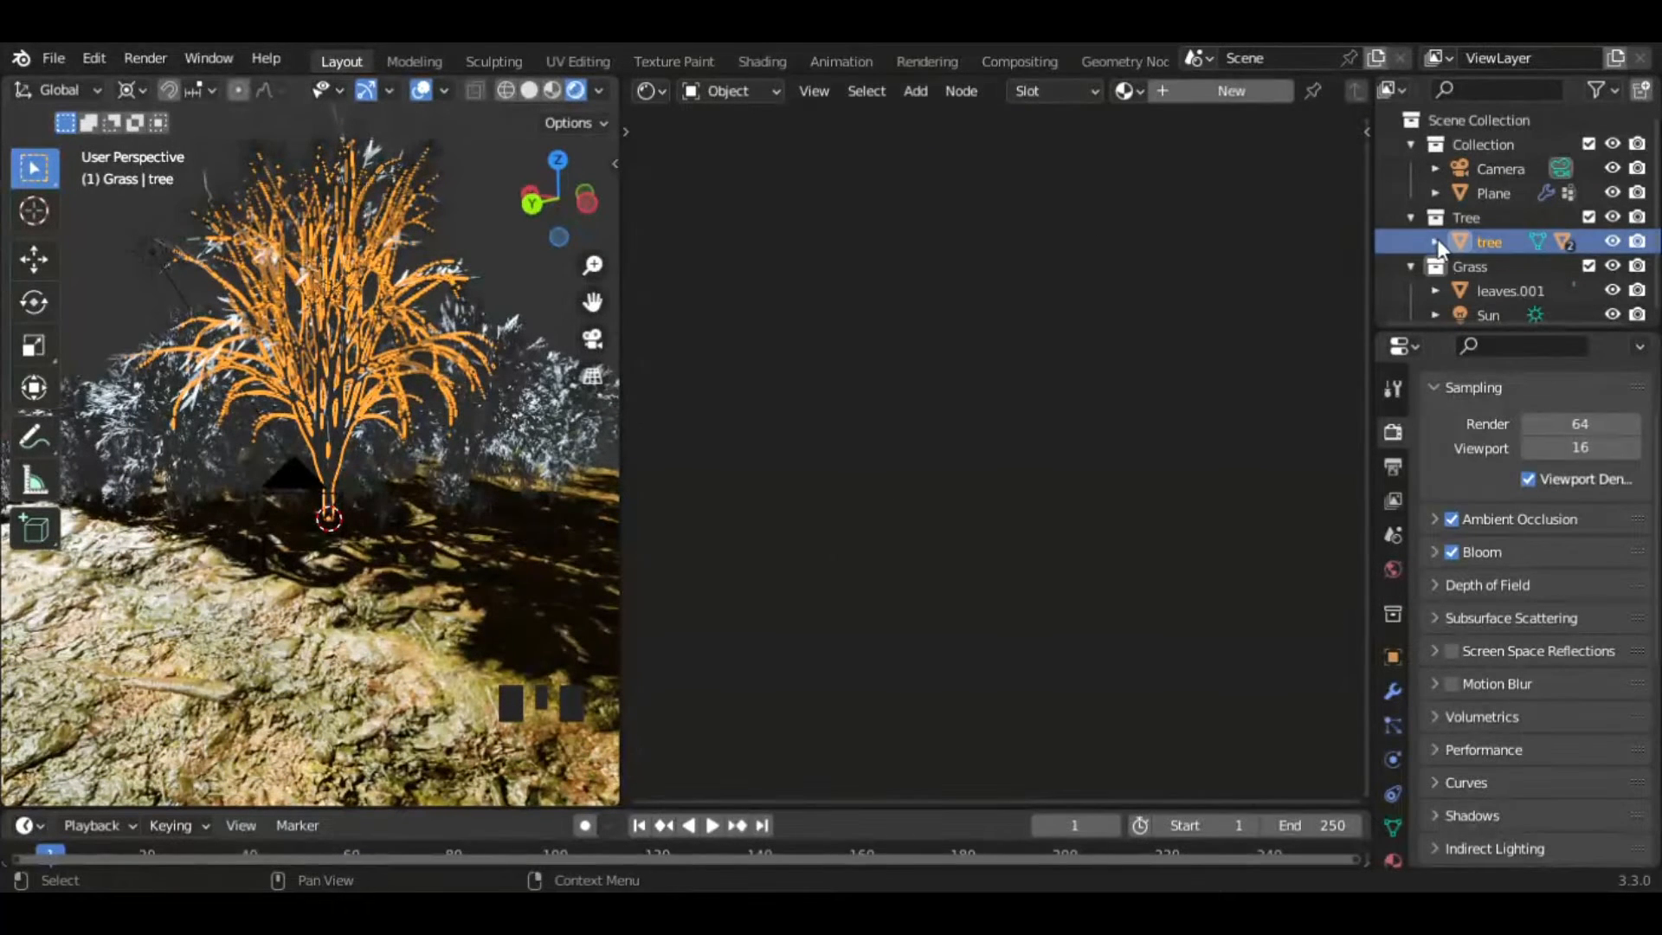
click(1459, 270)
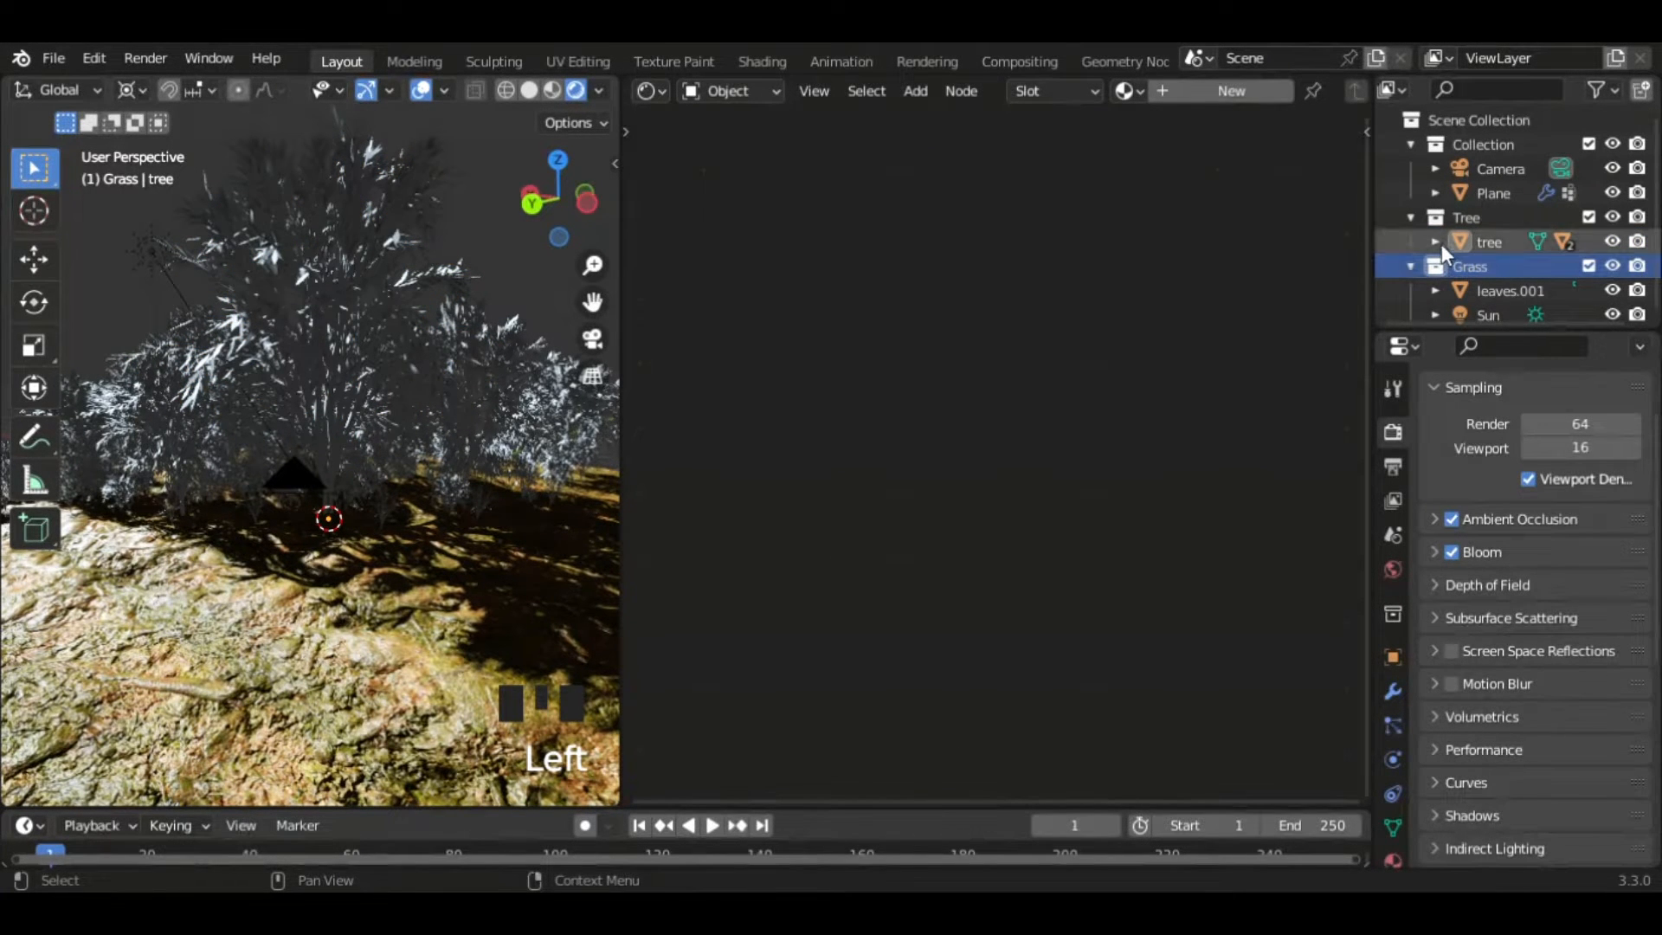
click(1435, 242)
click(1518, 287)
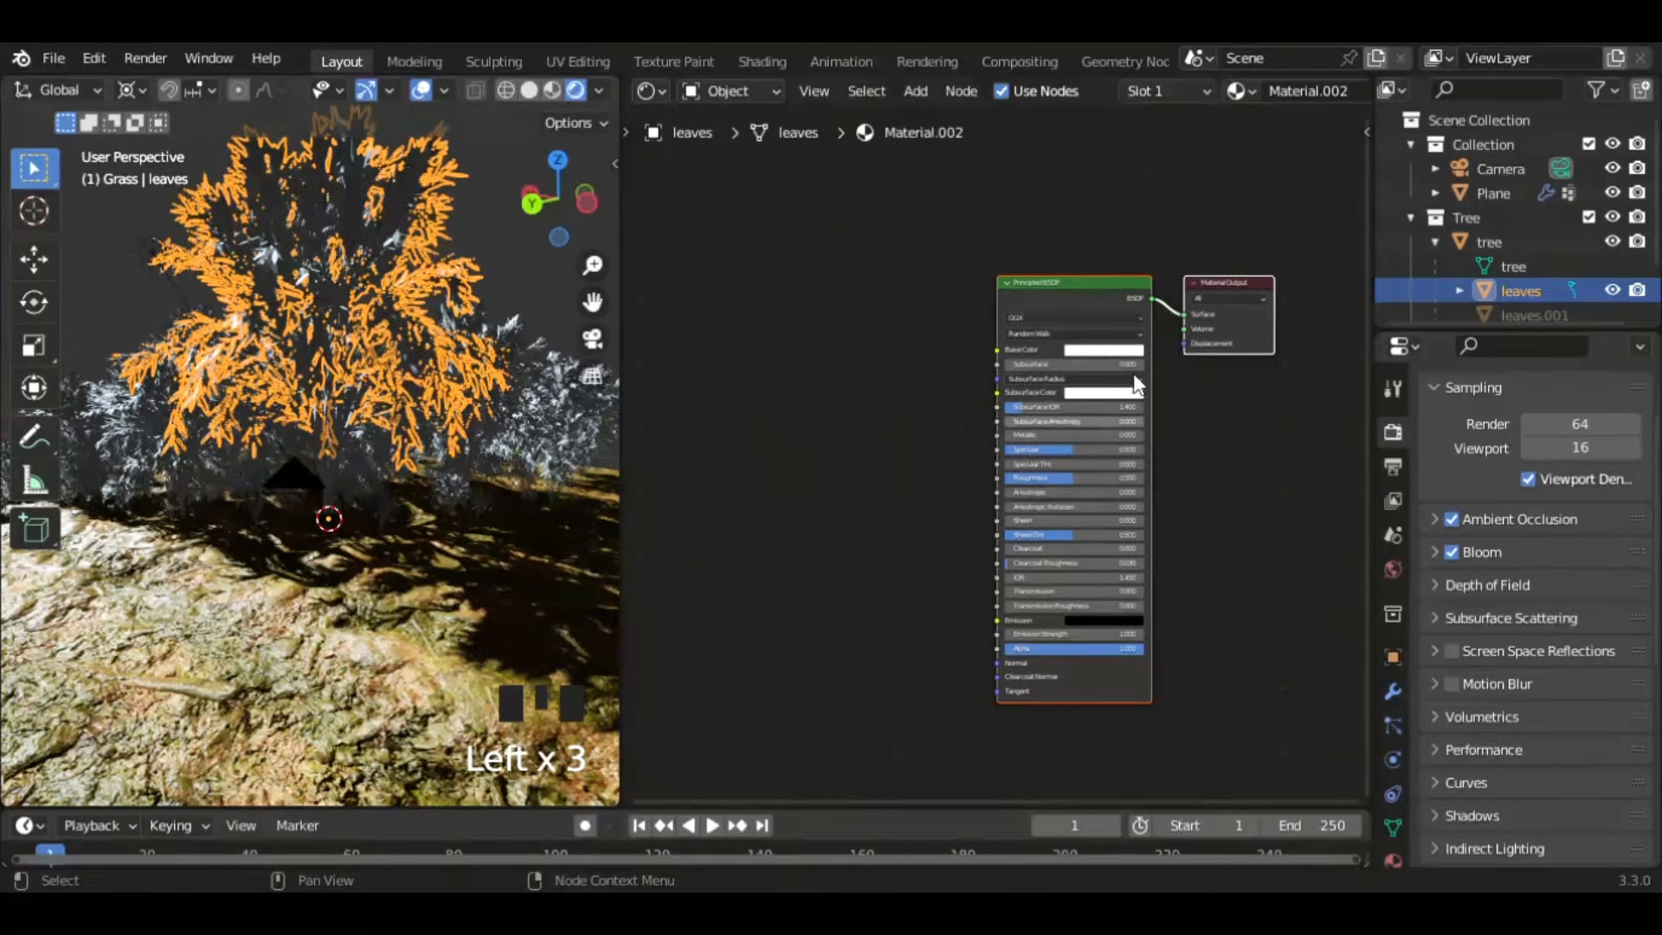
- Add an Image Texture node, link its Color to the Principled BSDF's Base Color and load the Leaf final.webp image
click(915, 91)
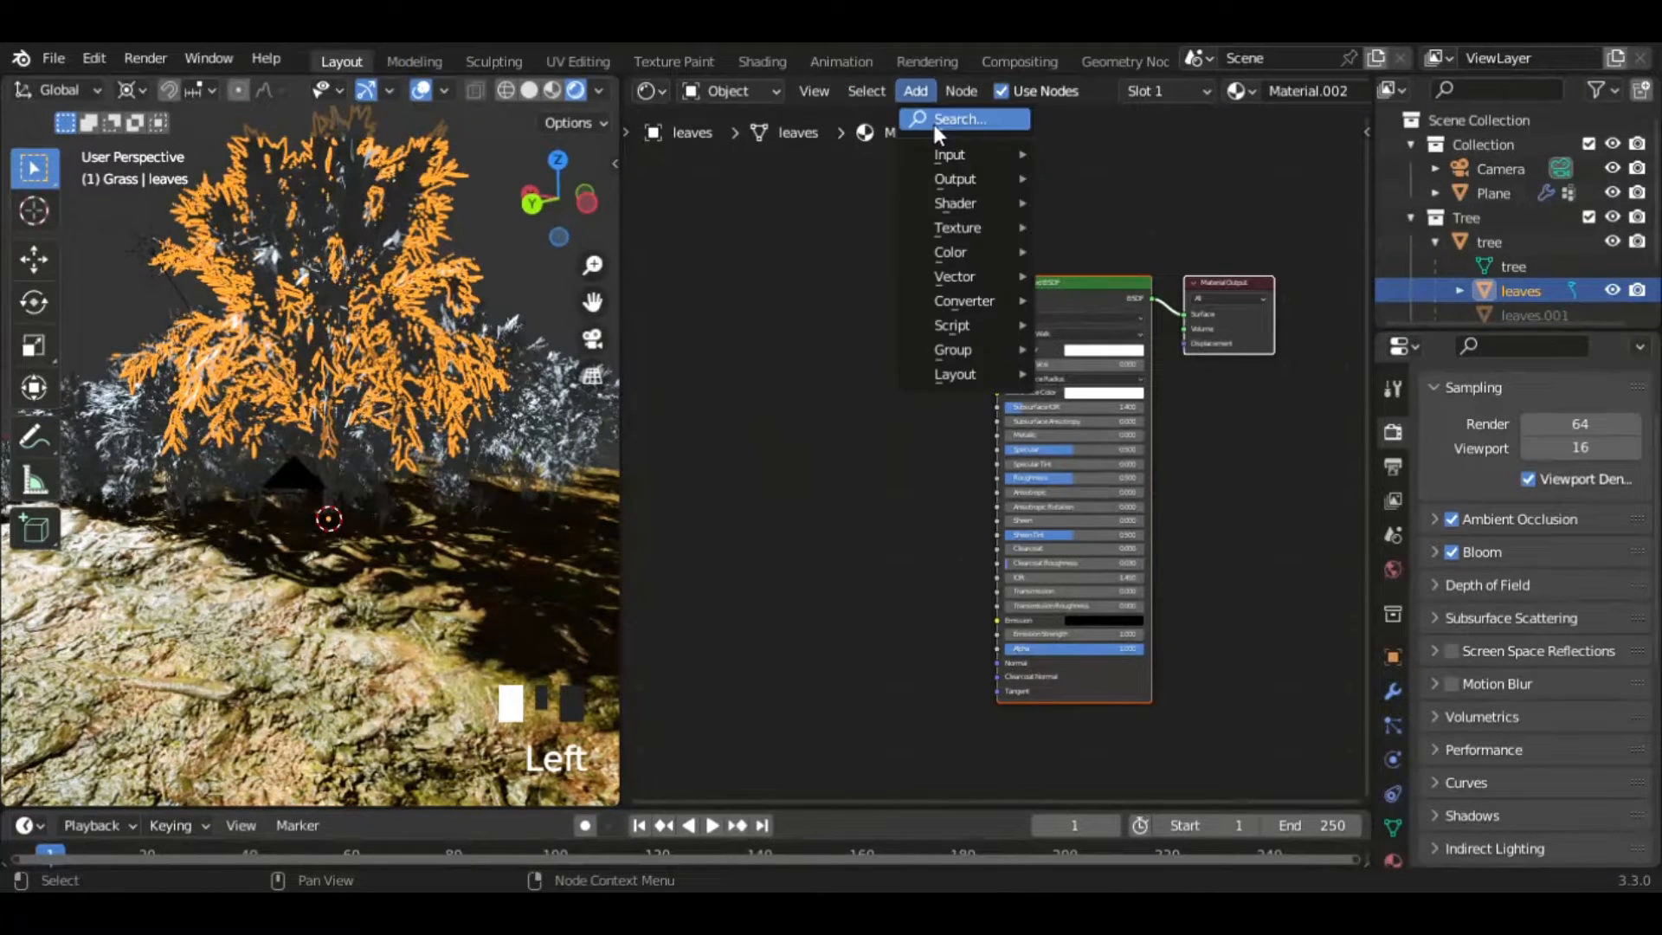
click(933, 124)
text(ima)
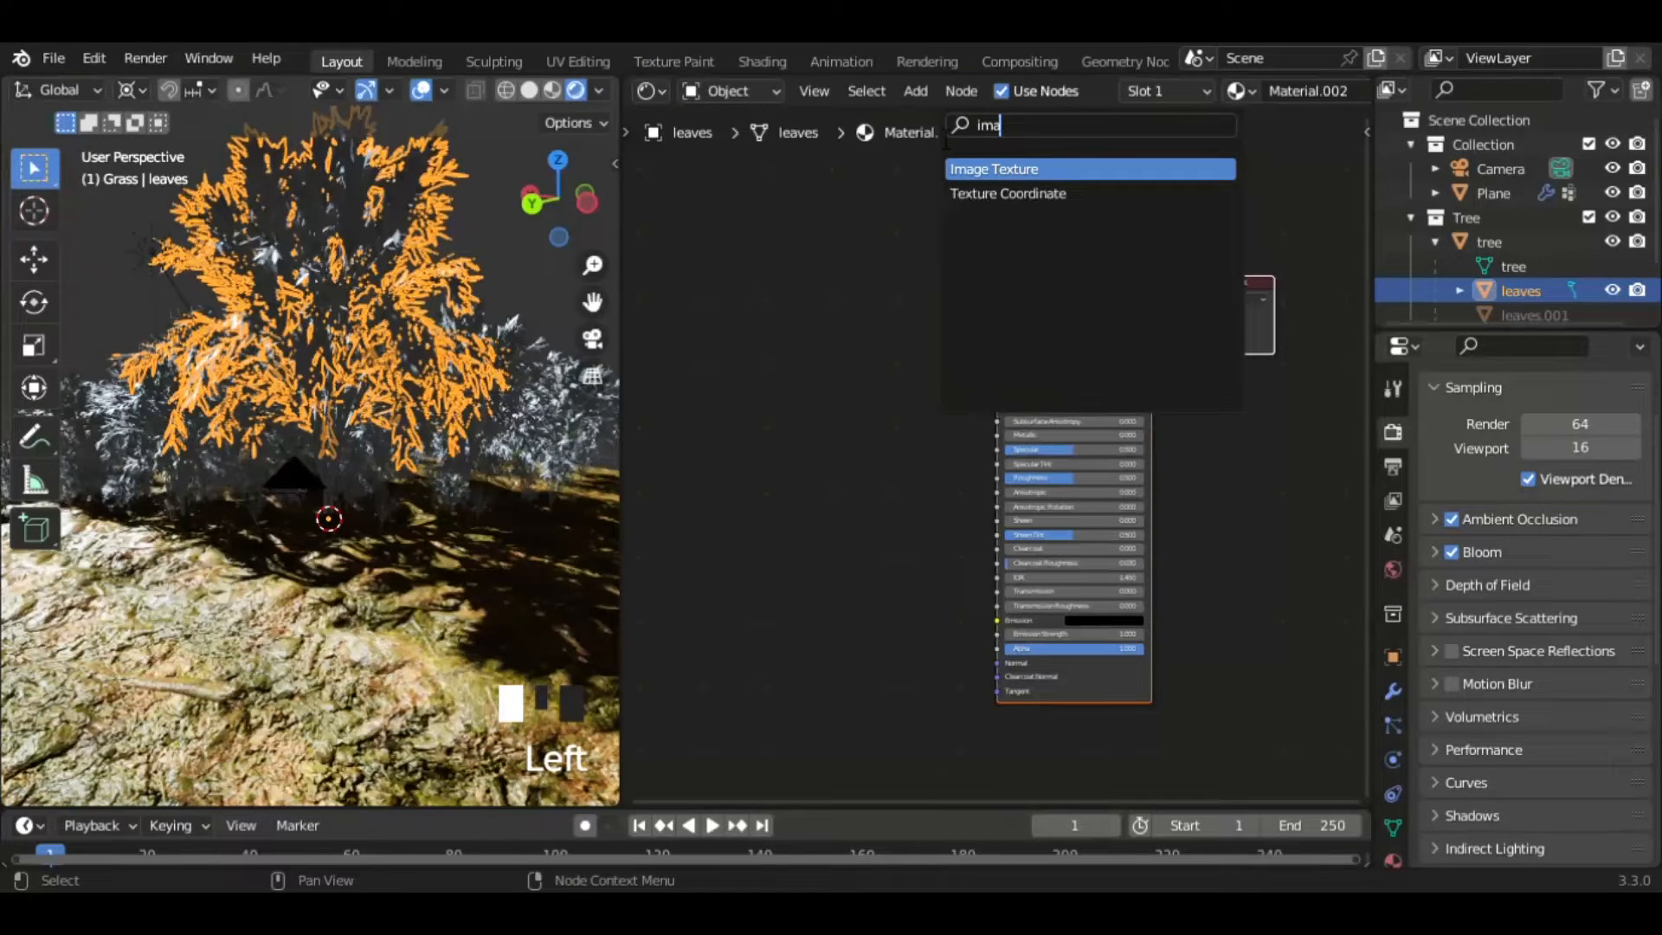
click(995, 170)
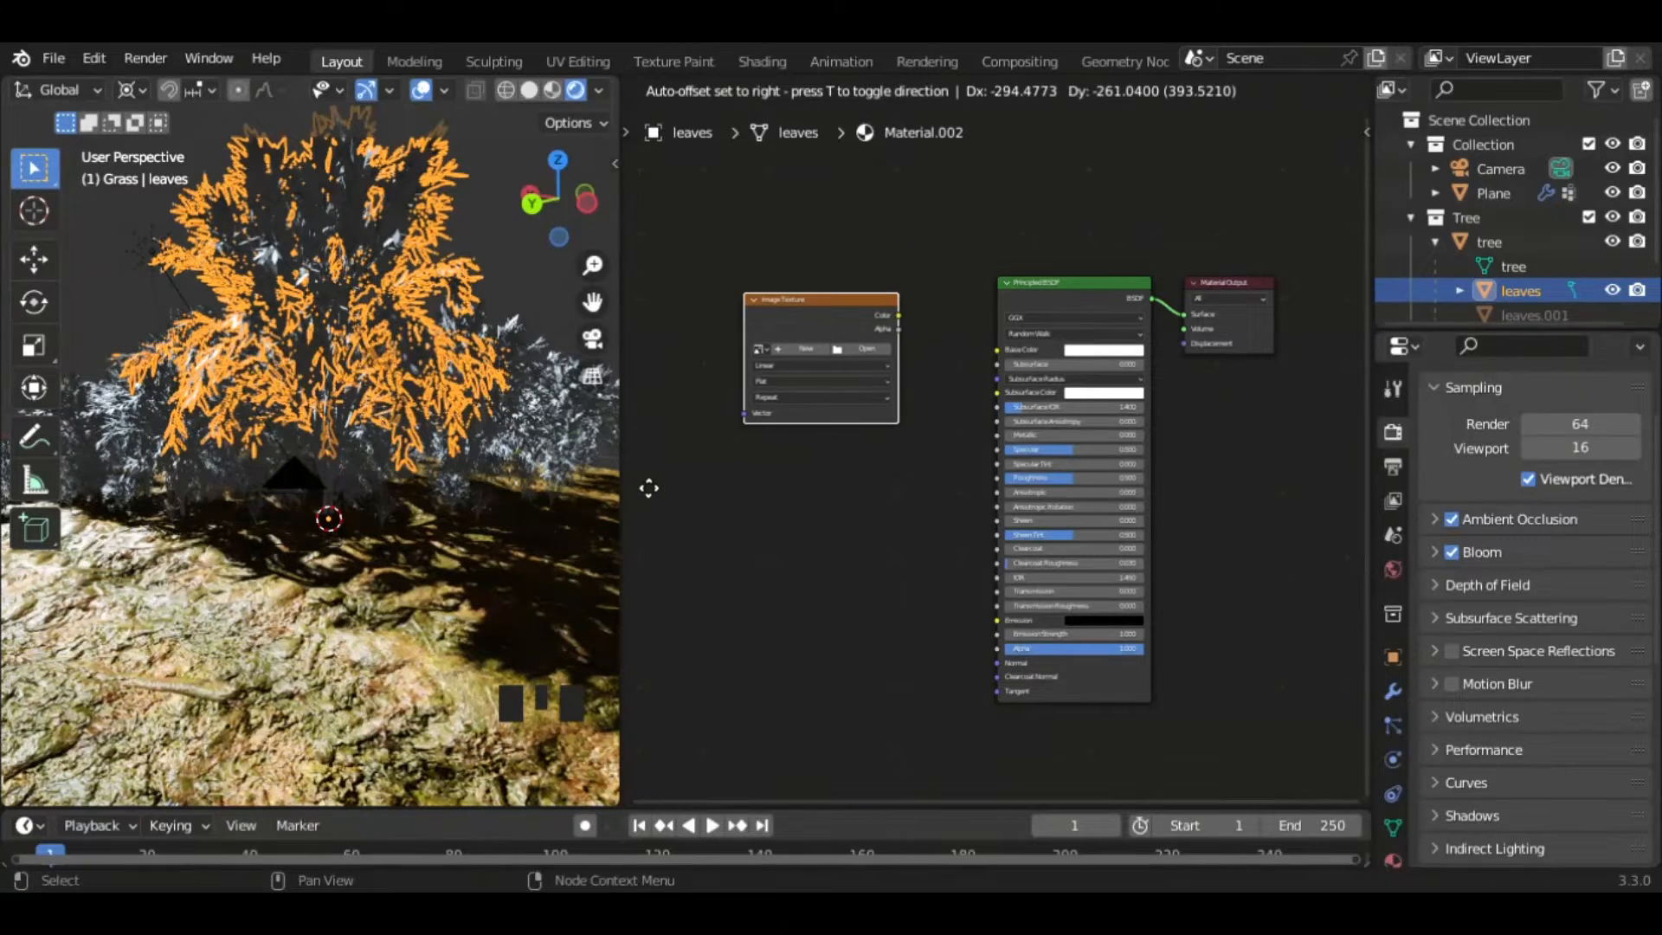
click(856, 384)
drag(906, 313, 997, 350)
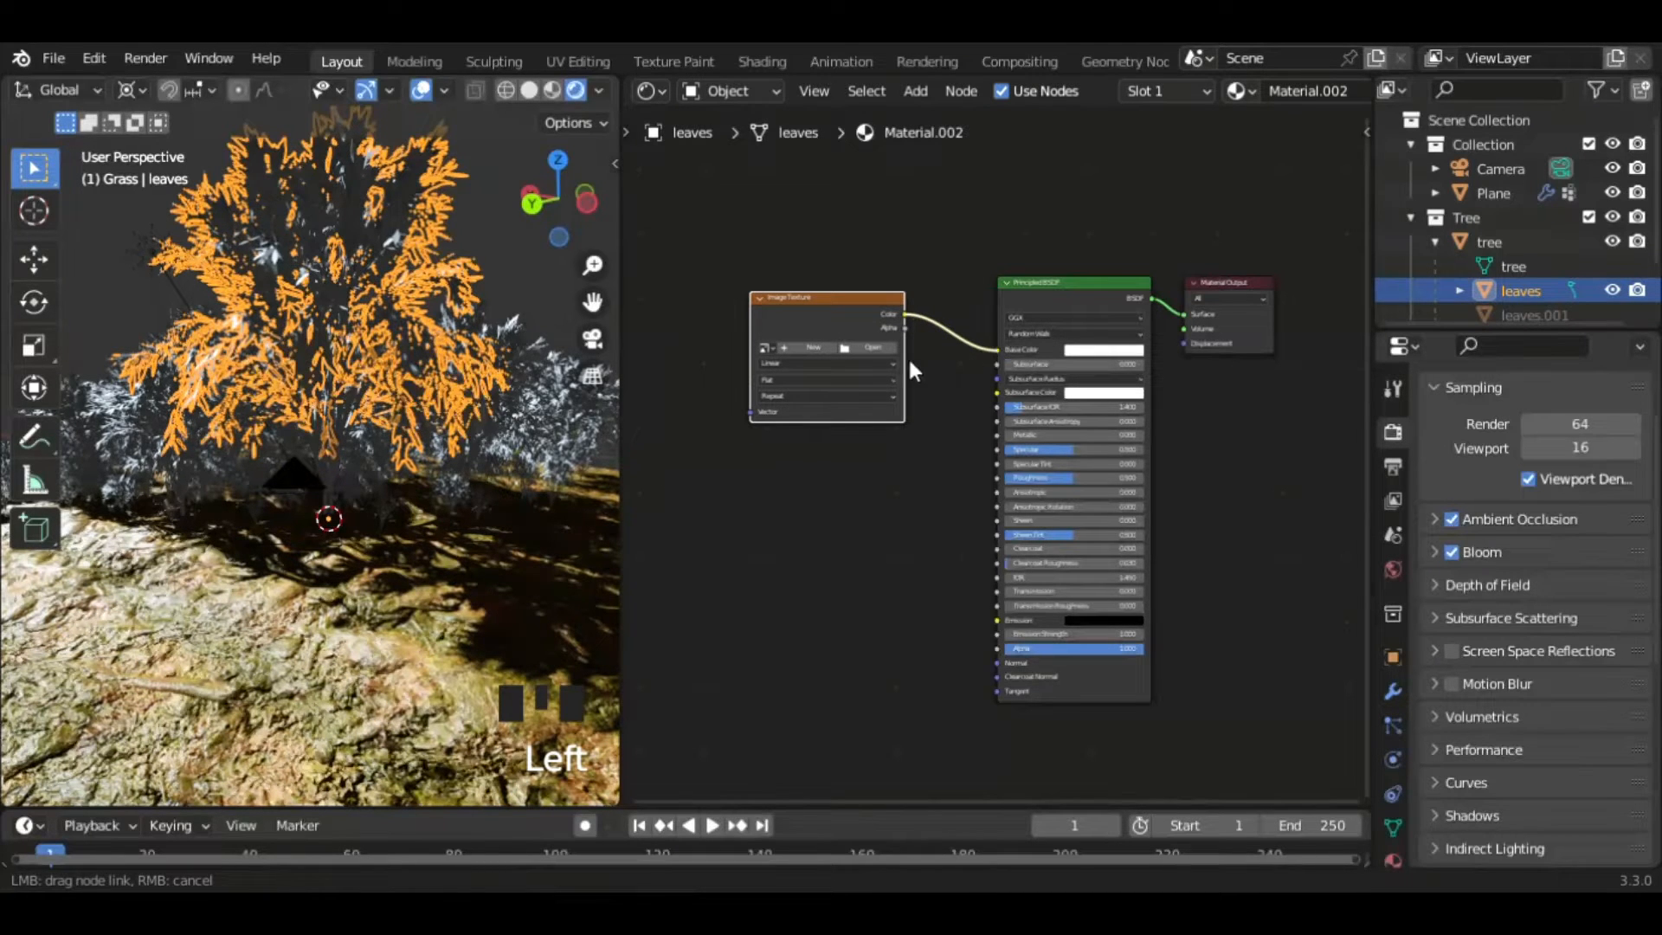
click(864, 349)
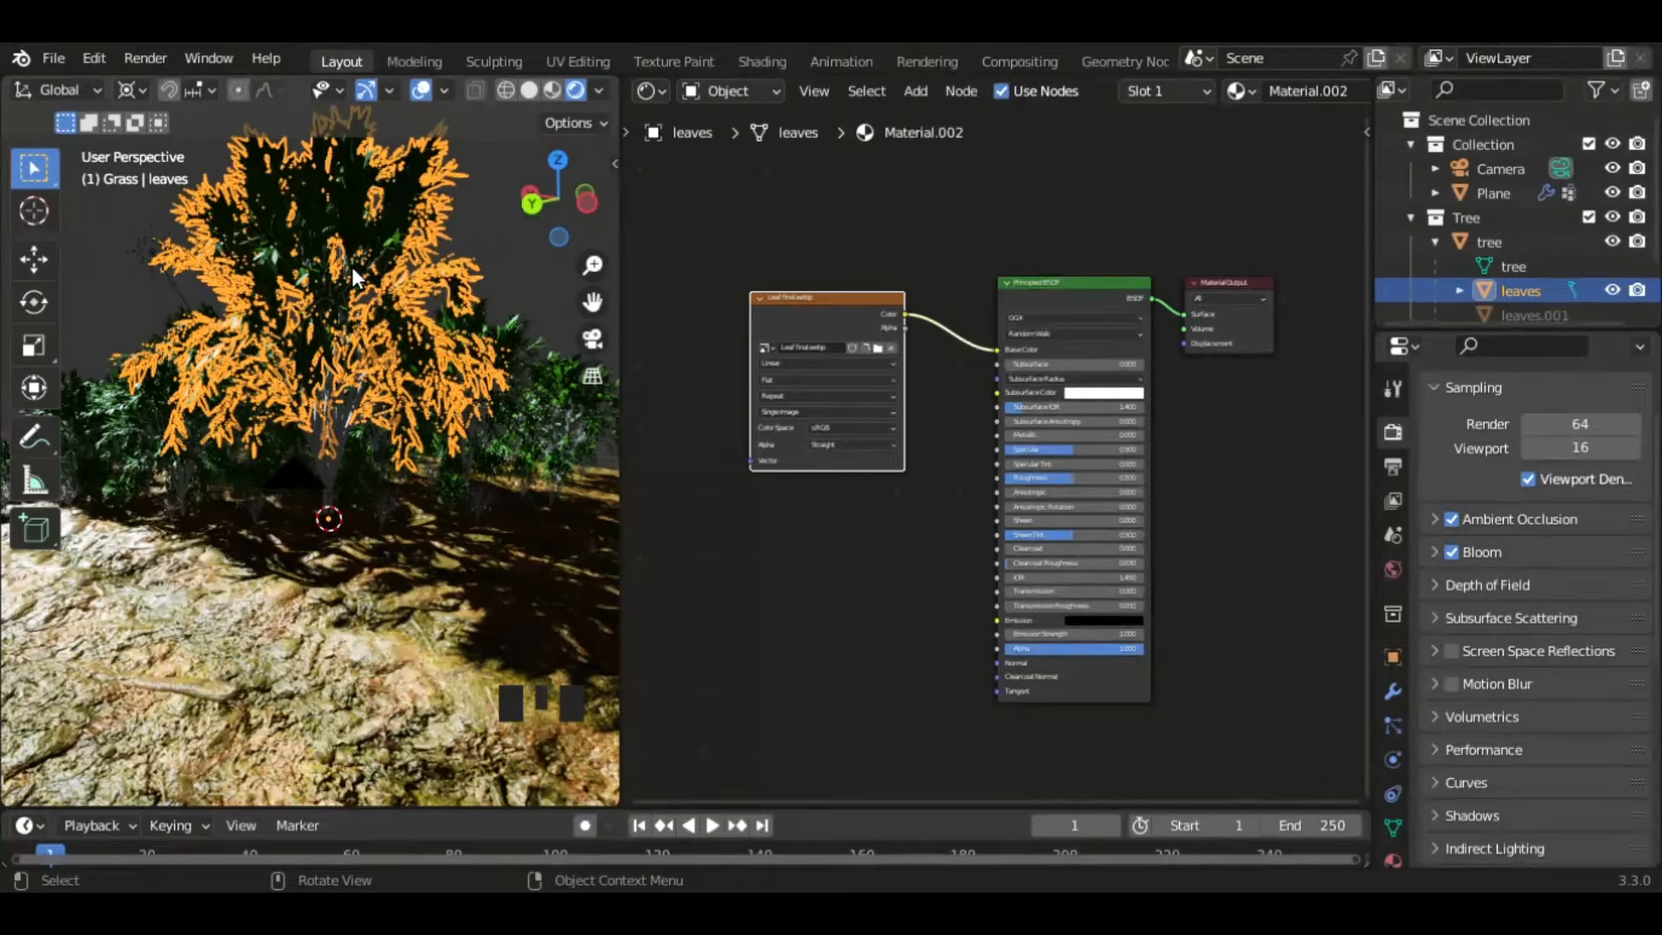
- Move the leaf texture node closer to the Principled BSDF and attach Texture Coordinate and Mapping nodes to it
scroll(351, 266, up, 5)
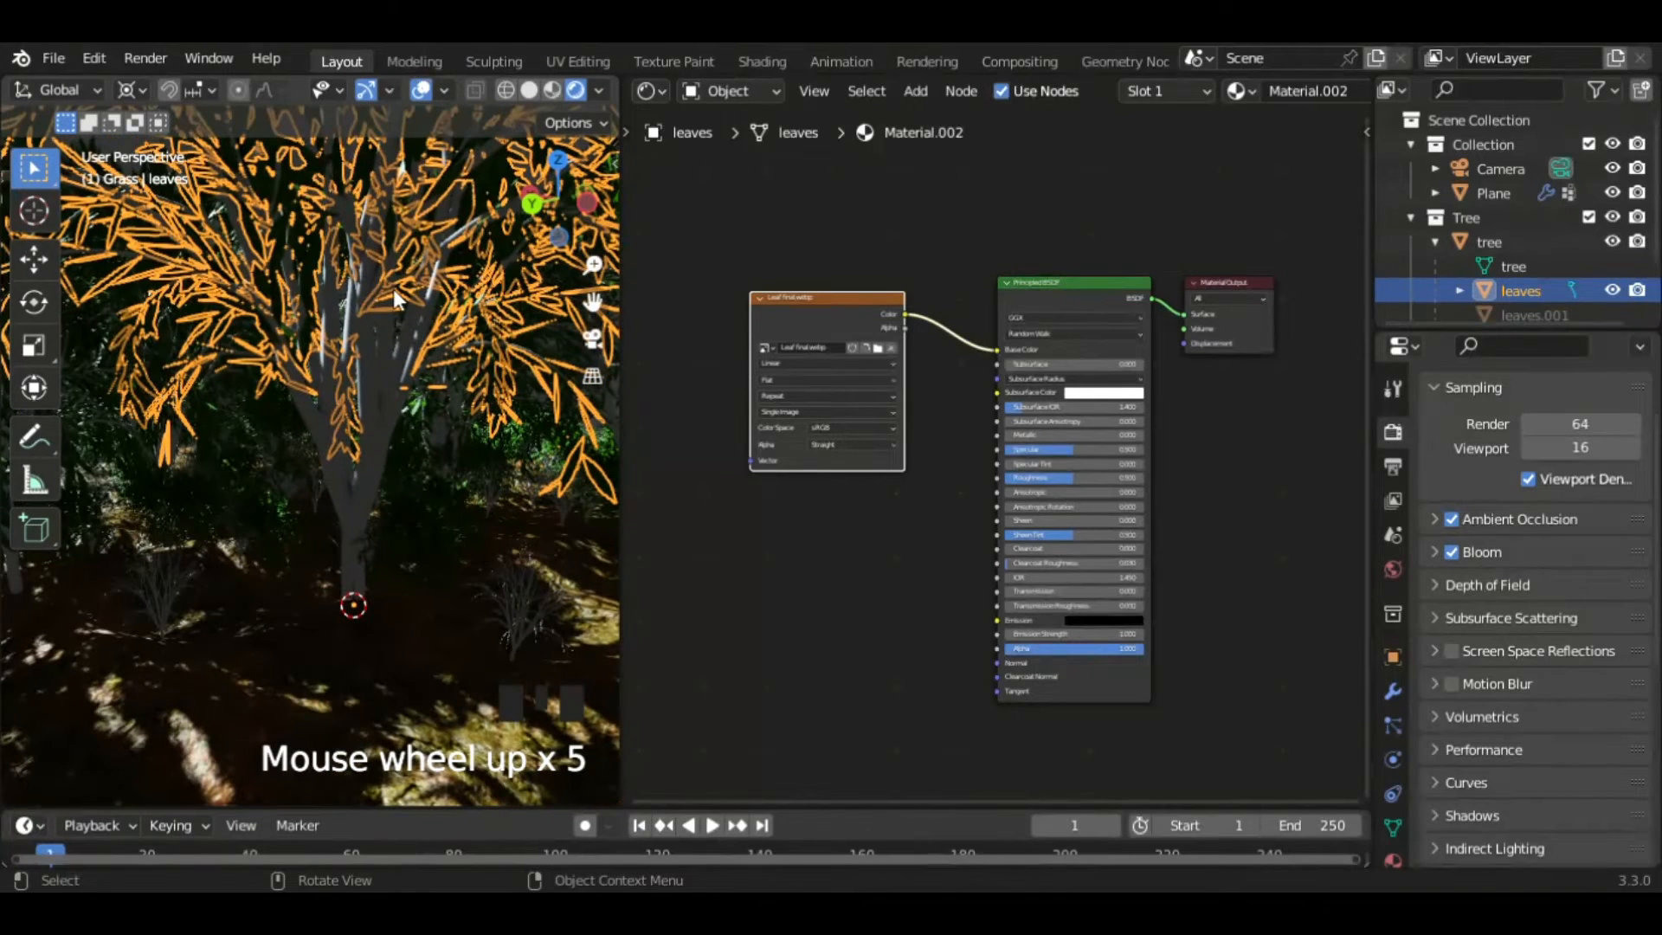
middle_drag(405, 349, 395, 392)
drag(841, 299, 883, 304)
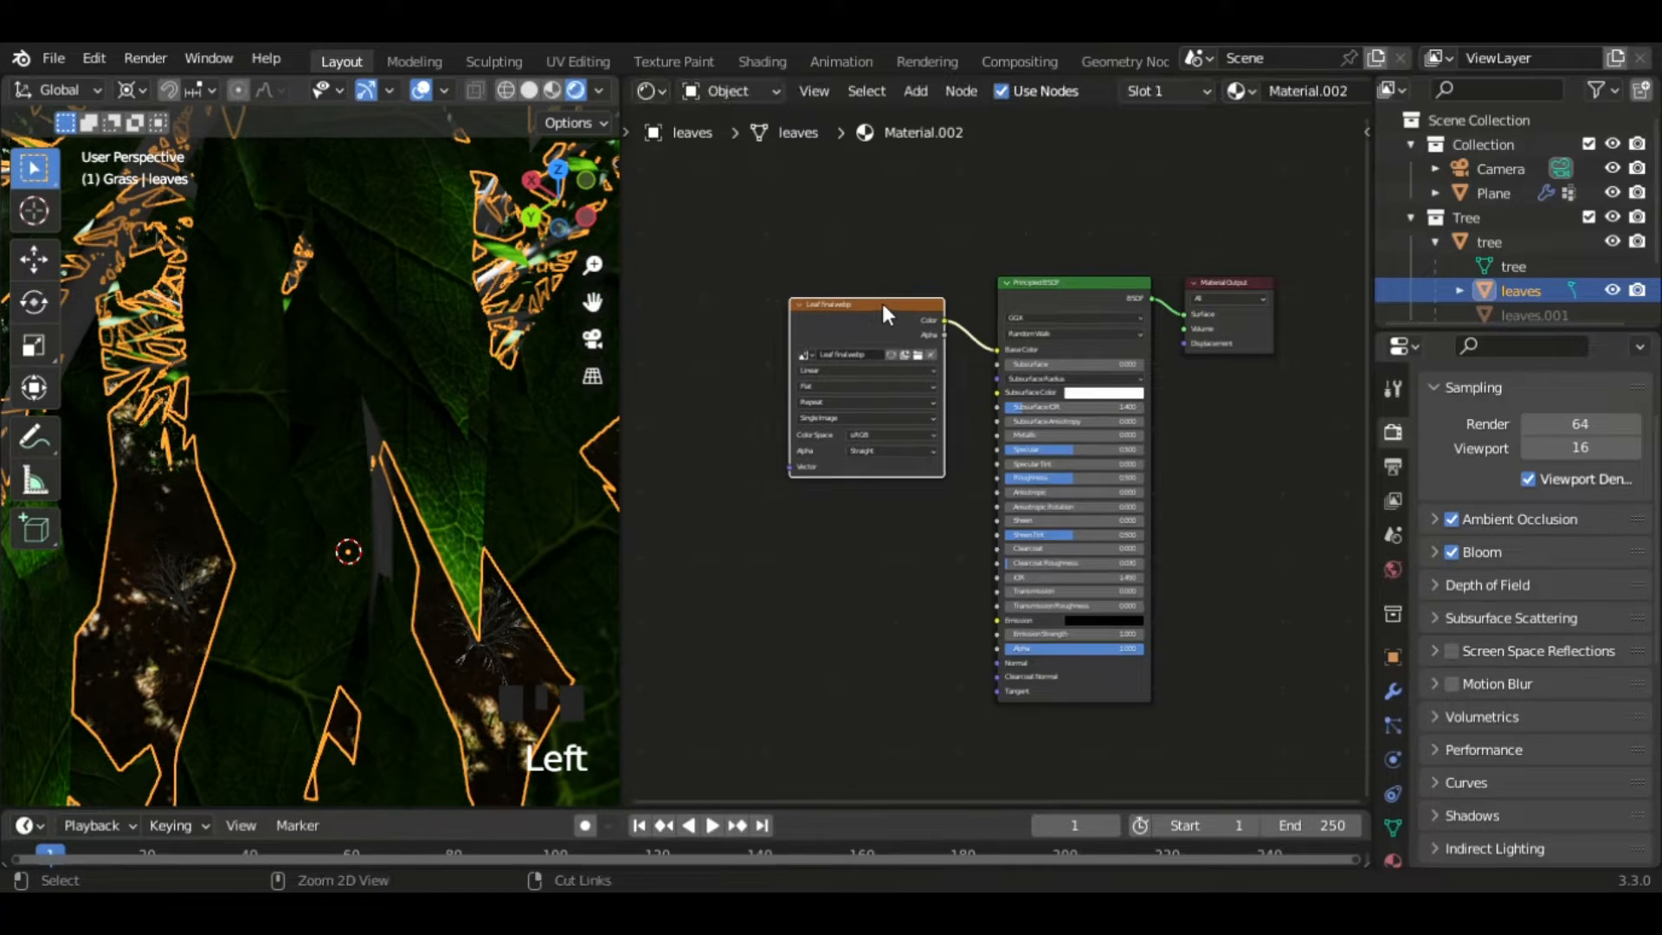
key(ctrl+t)
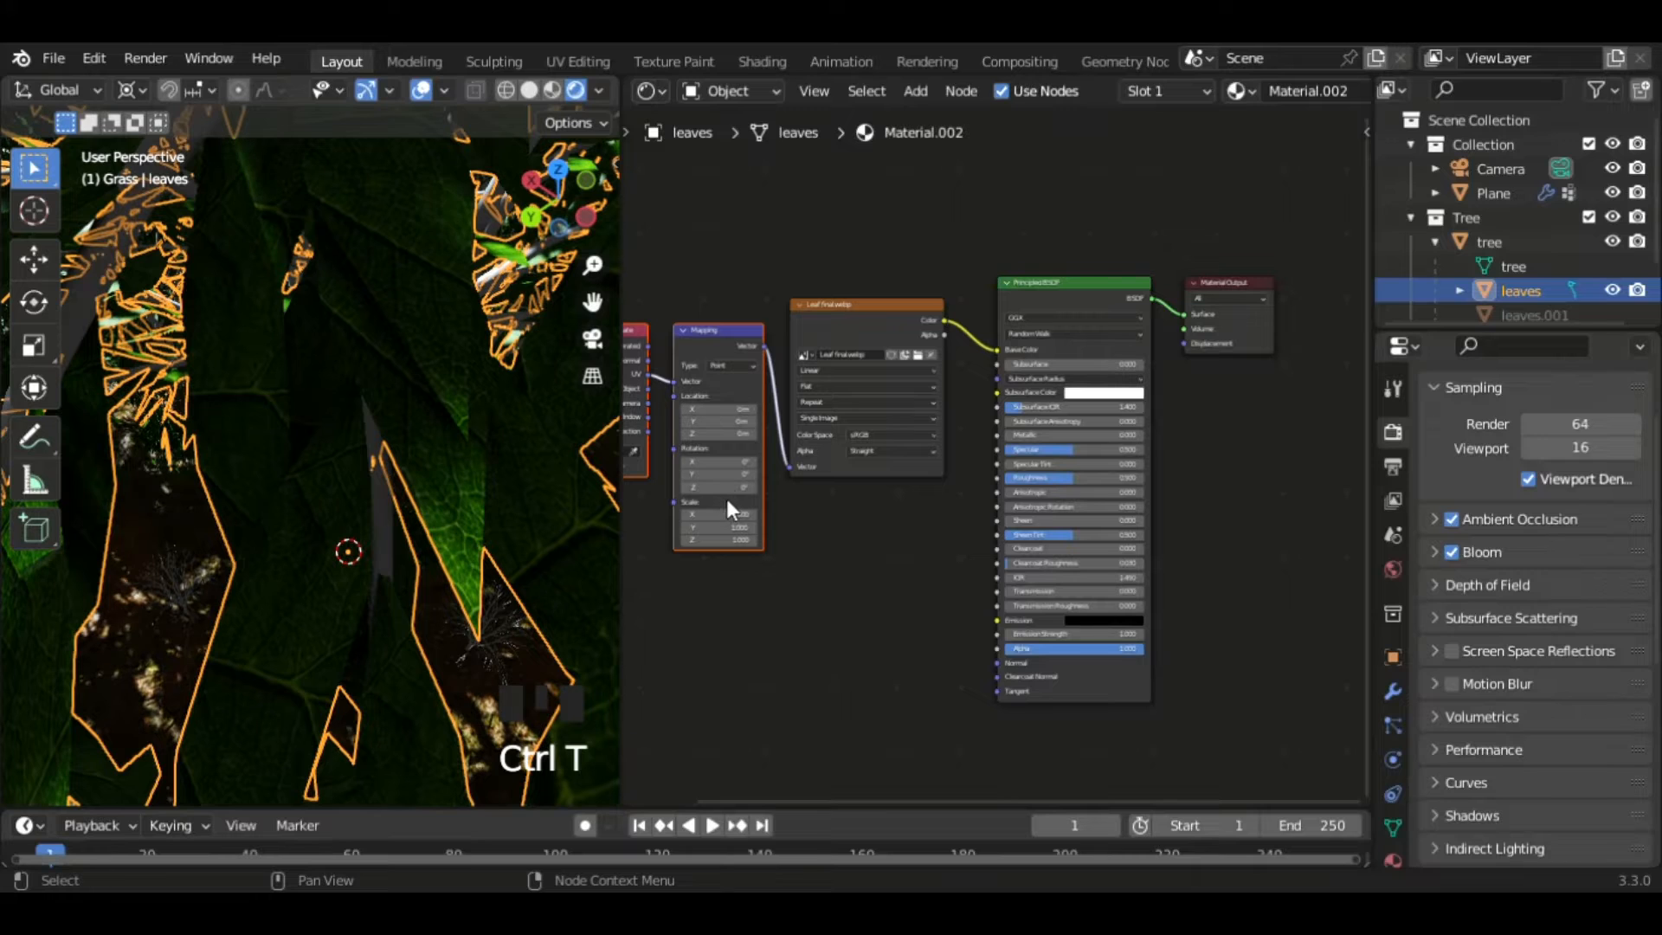
- Set the Mapping node's Z rotation to about 270° to align the leaf texture with the leaf meshes
drag(732, 490, 846, 491)
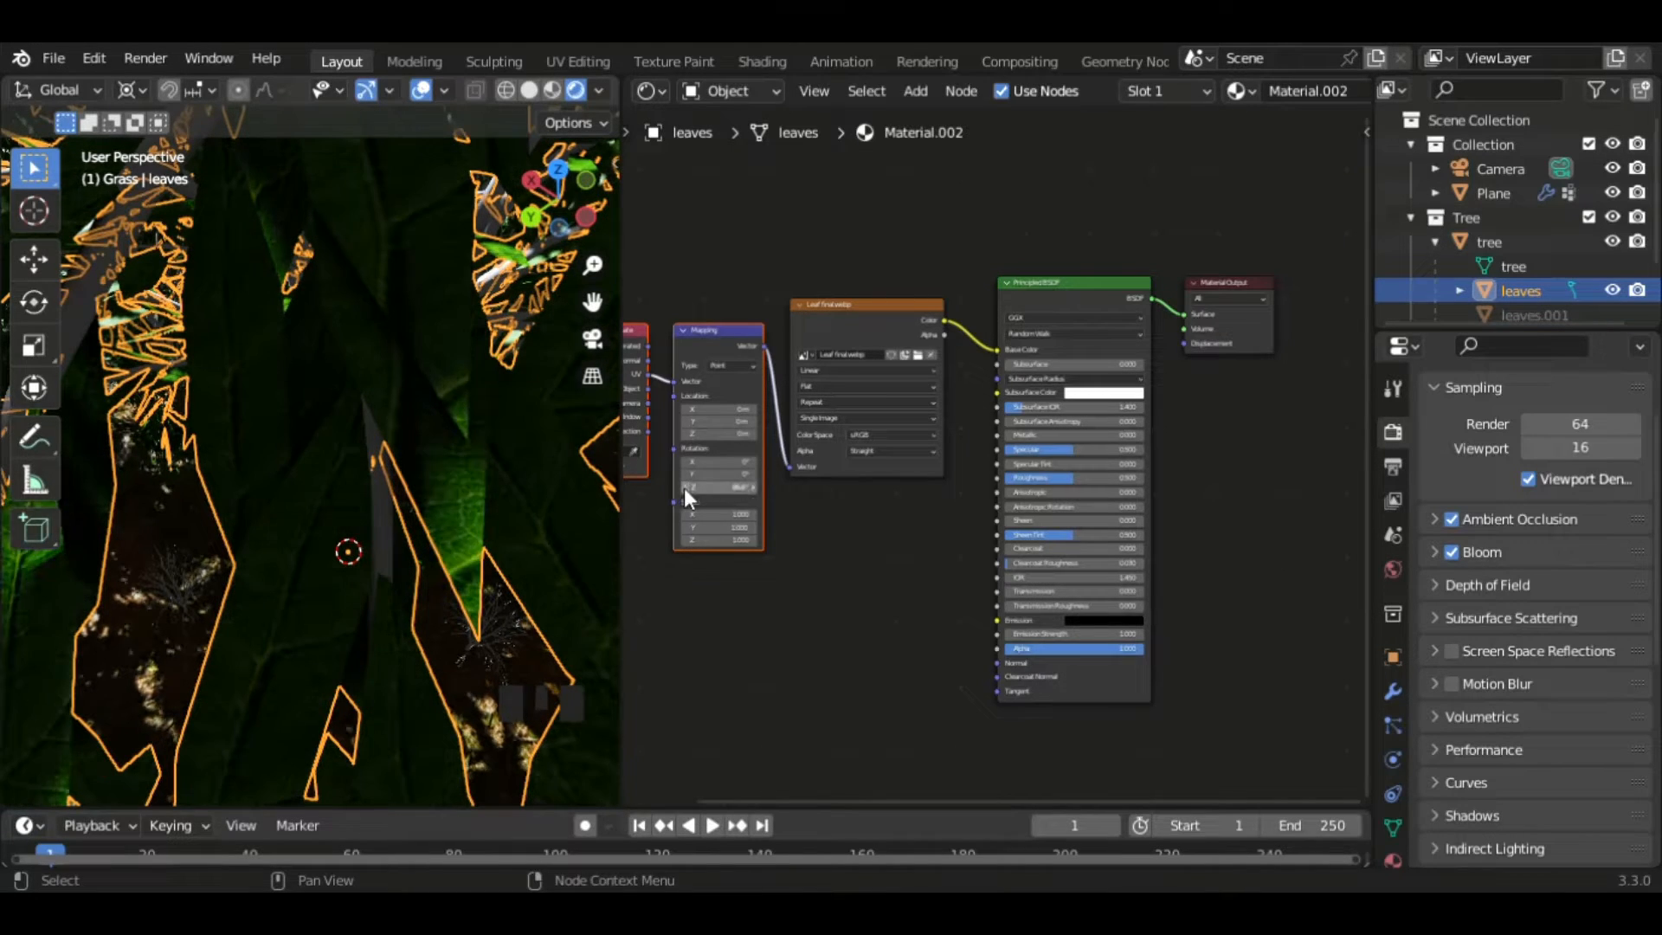
drag(686, 490, 734, 489)
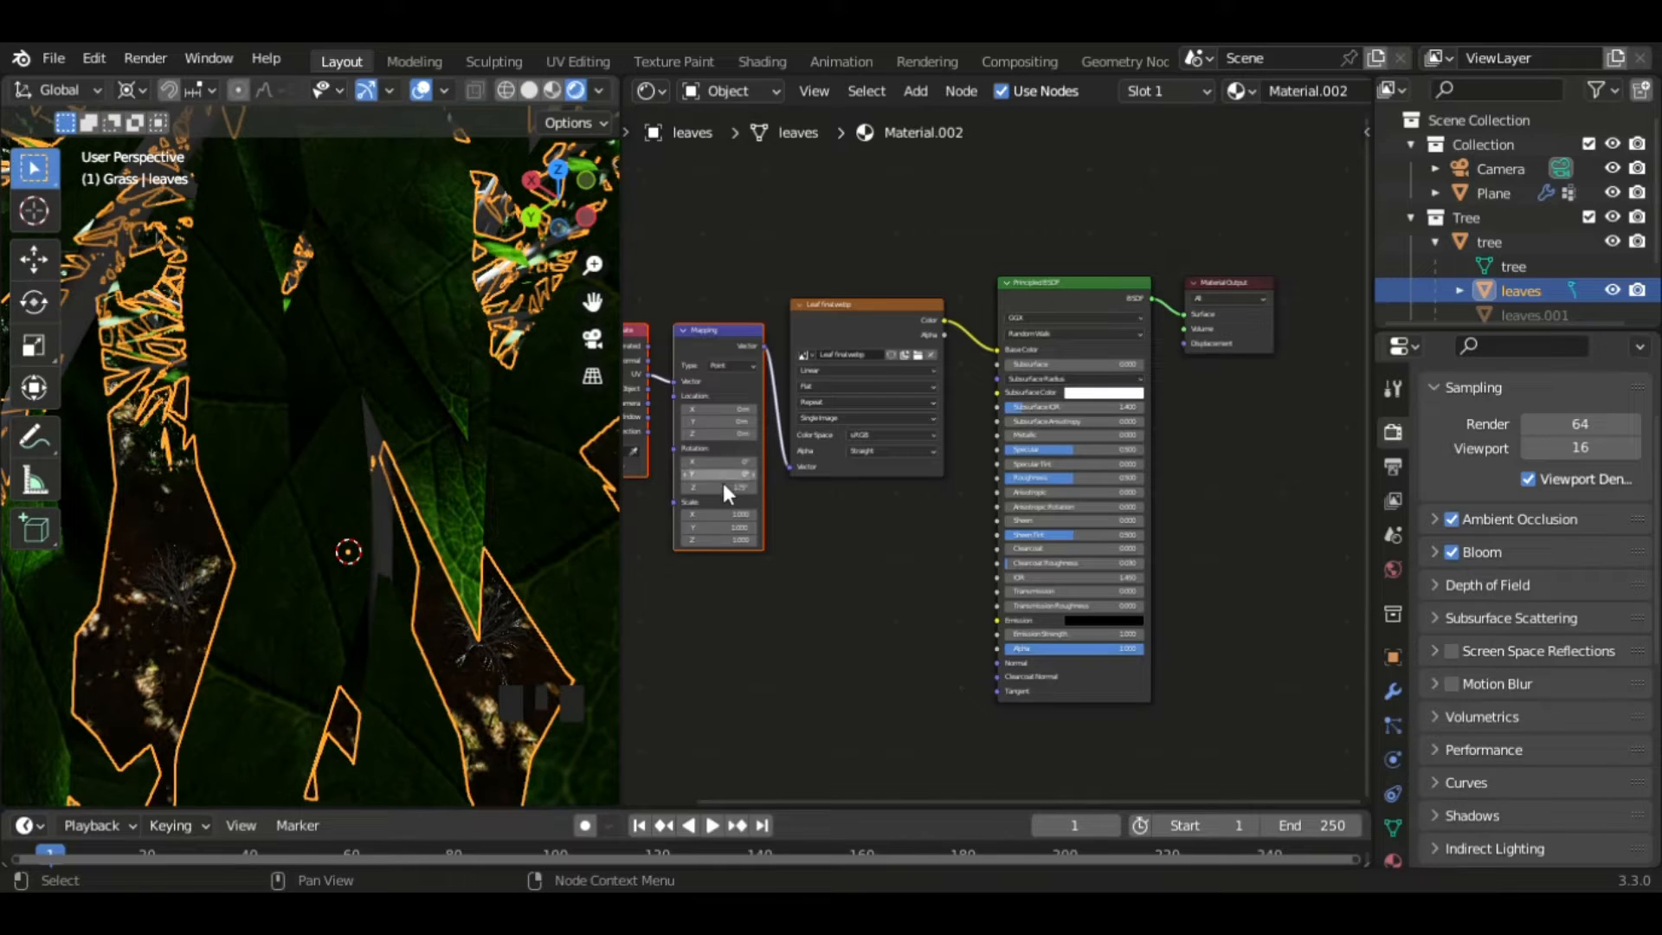
drag(724, 487, 742, 487)
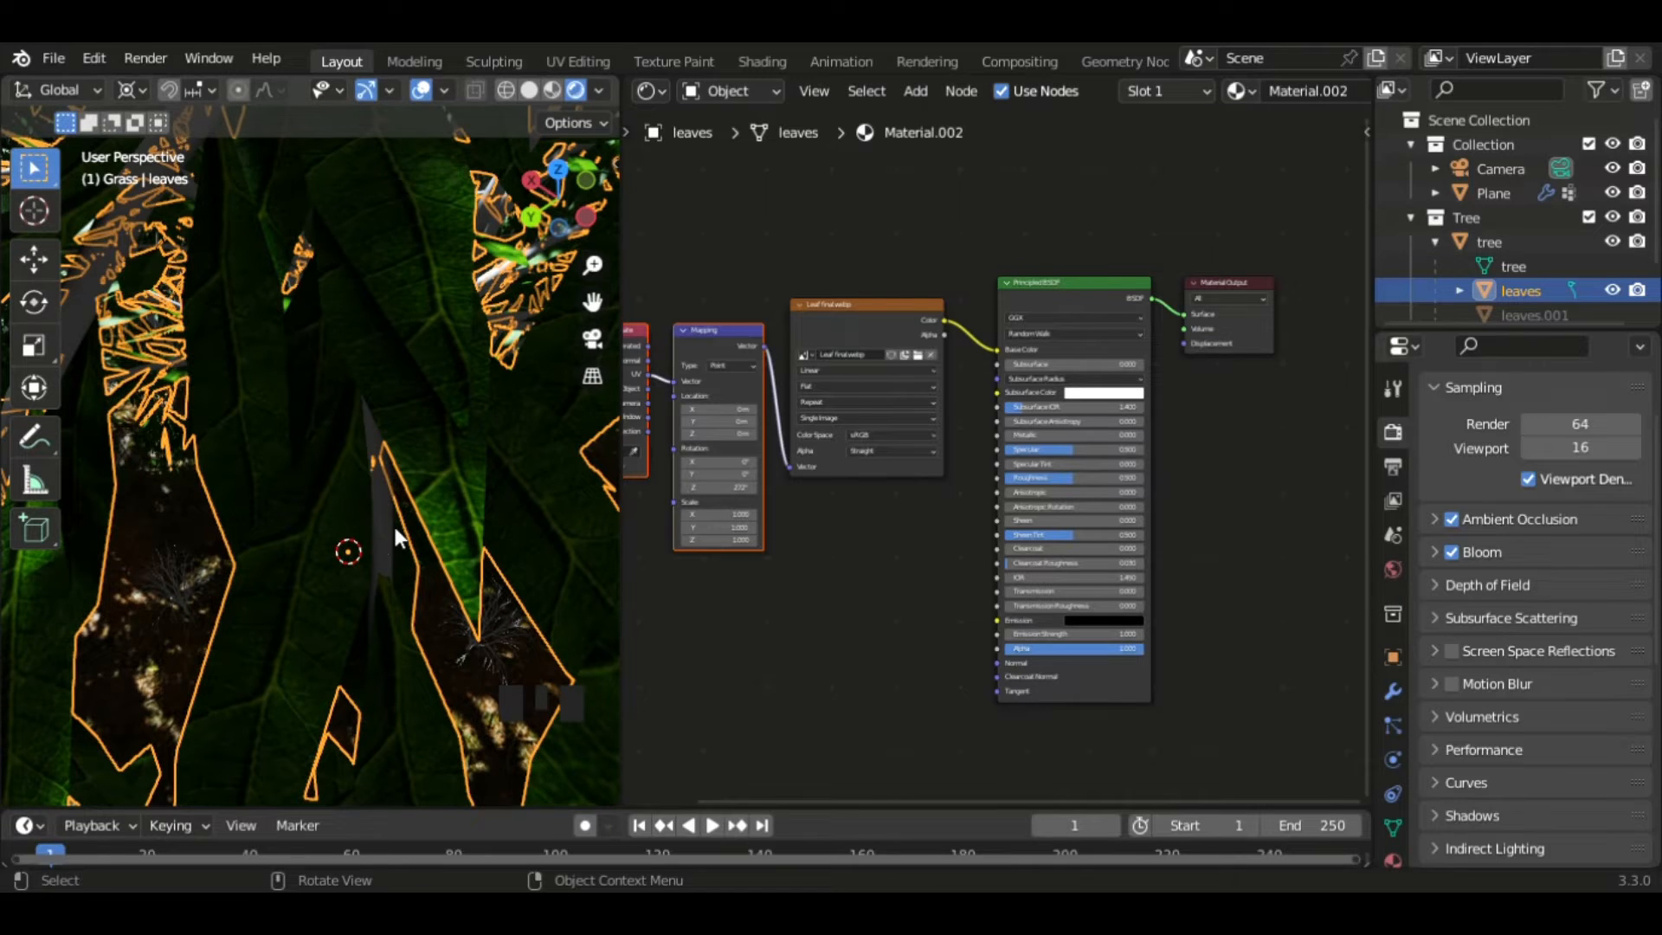
scroll(393, 523, down, 2)
scroll(382, 475, down, 1)
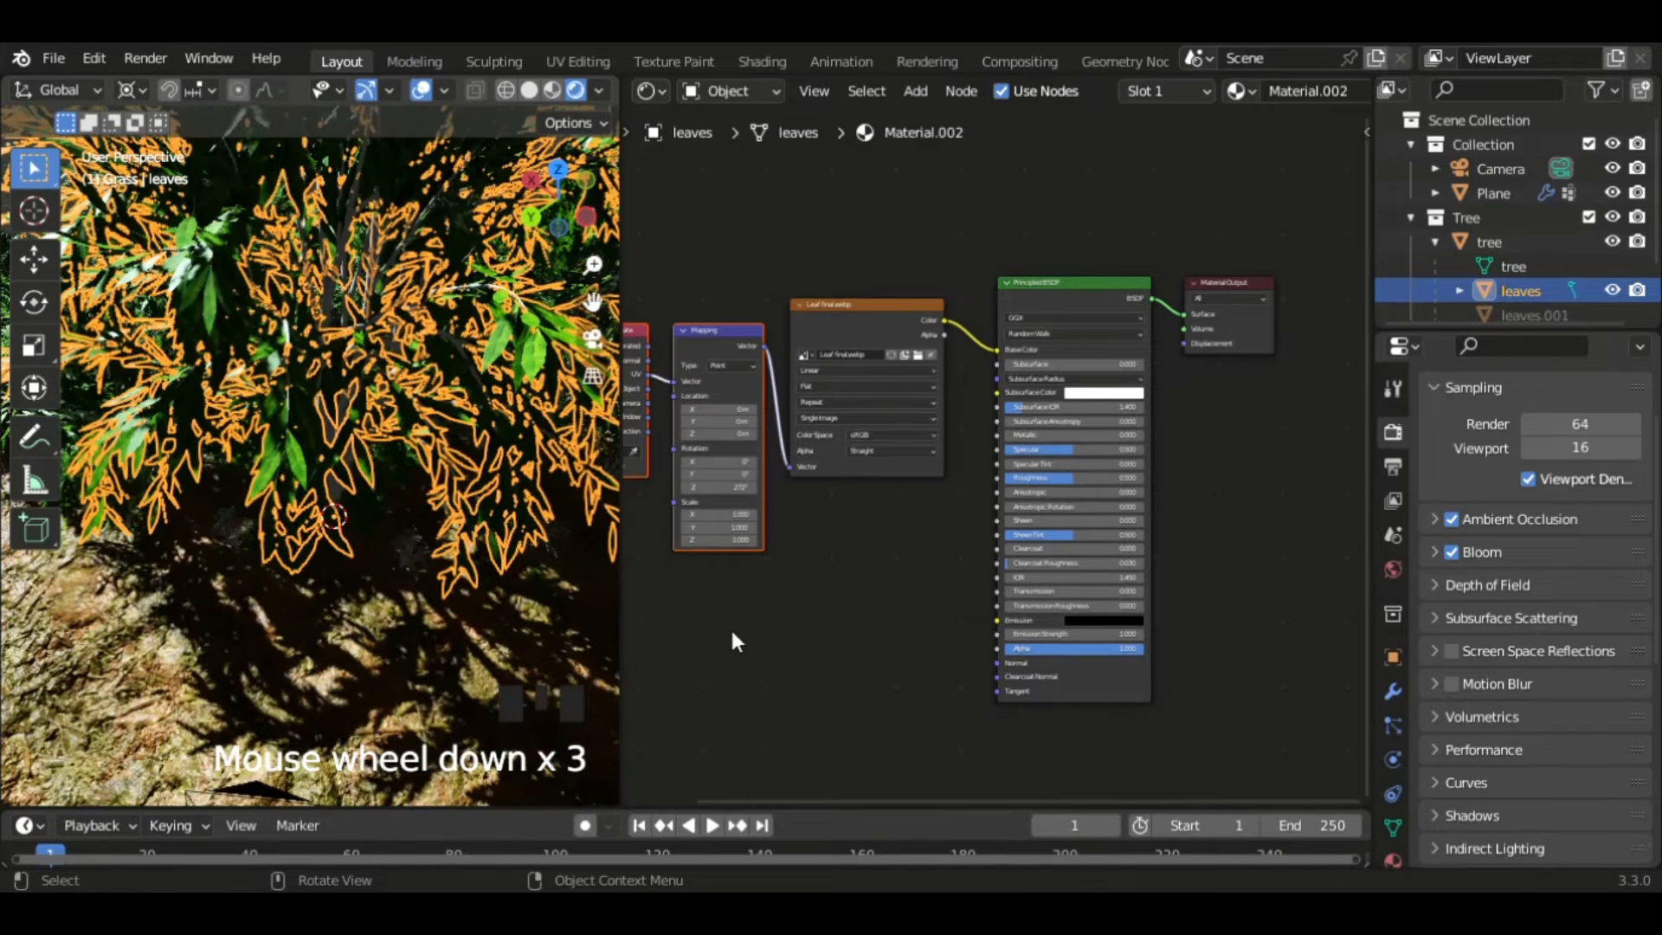
scroll(853, 645, down, 1)
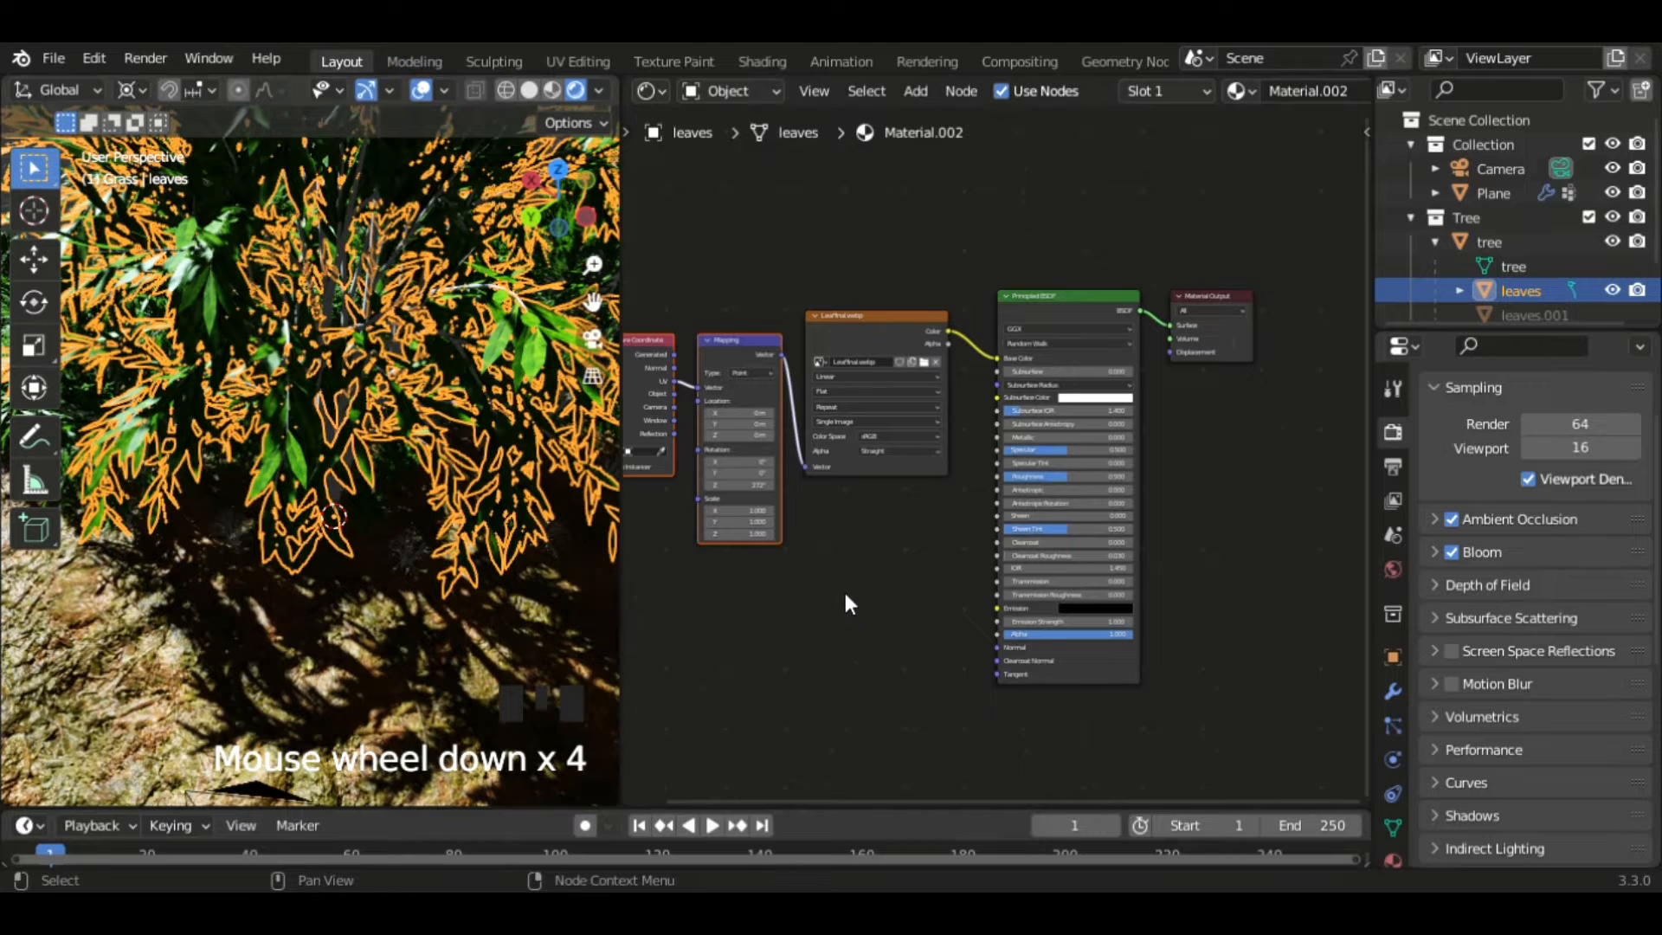
scroll(845, 597, down, 1)
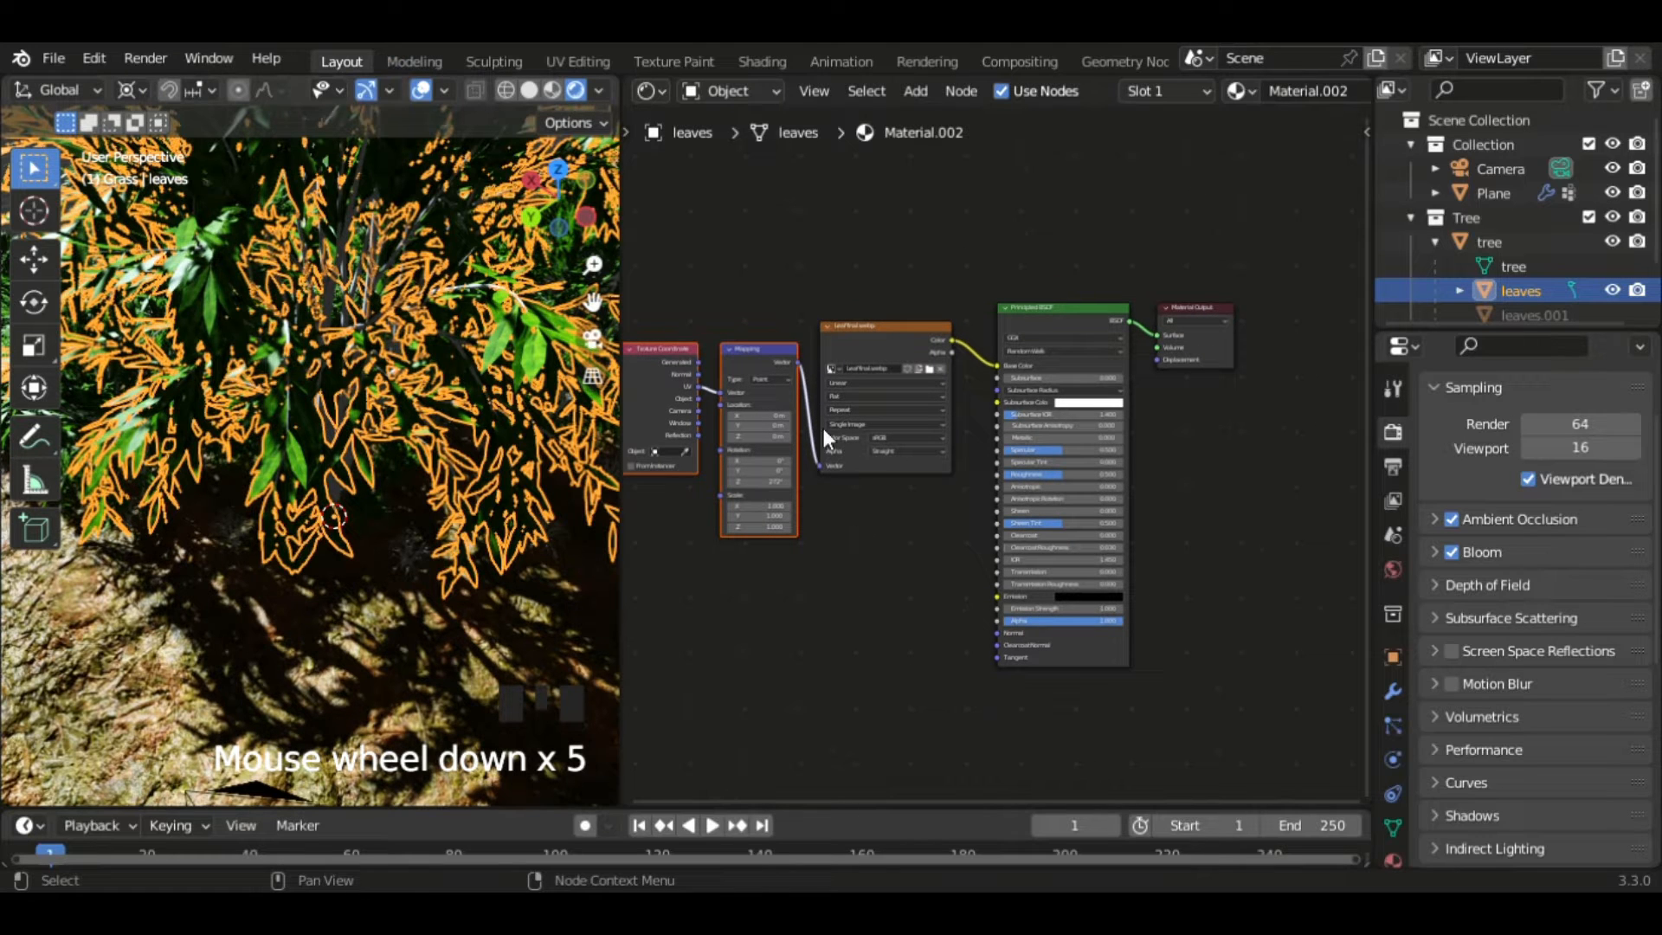
- Inspect the leaf texture on the tree in the rendered view from several distances and angles
click(868, 571)
scroll(311, 559, down, 6)
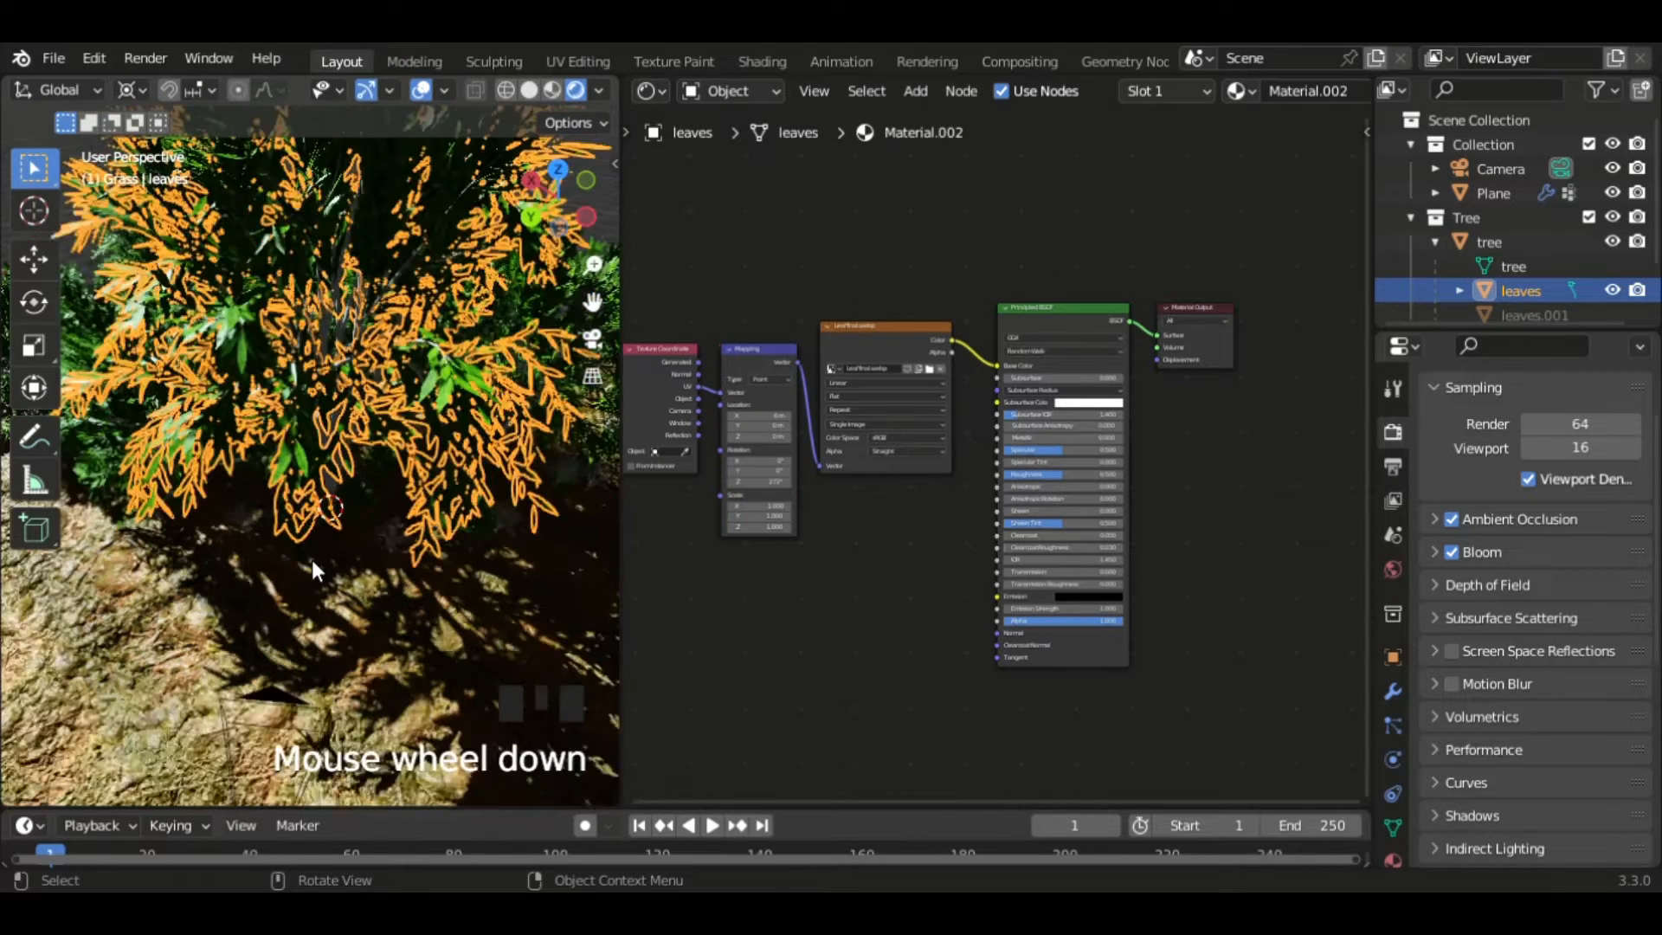
middle_drag(310, 495, 349, 462)
scroll(360, 443, up, 4)
scroll(360, 443, up, 2)
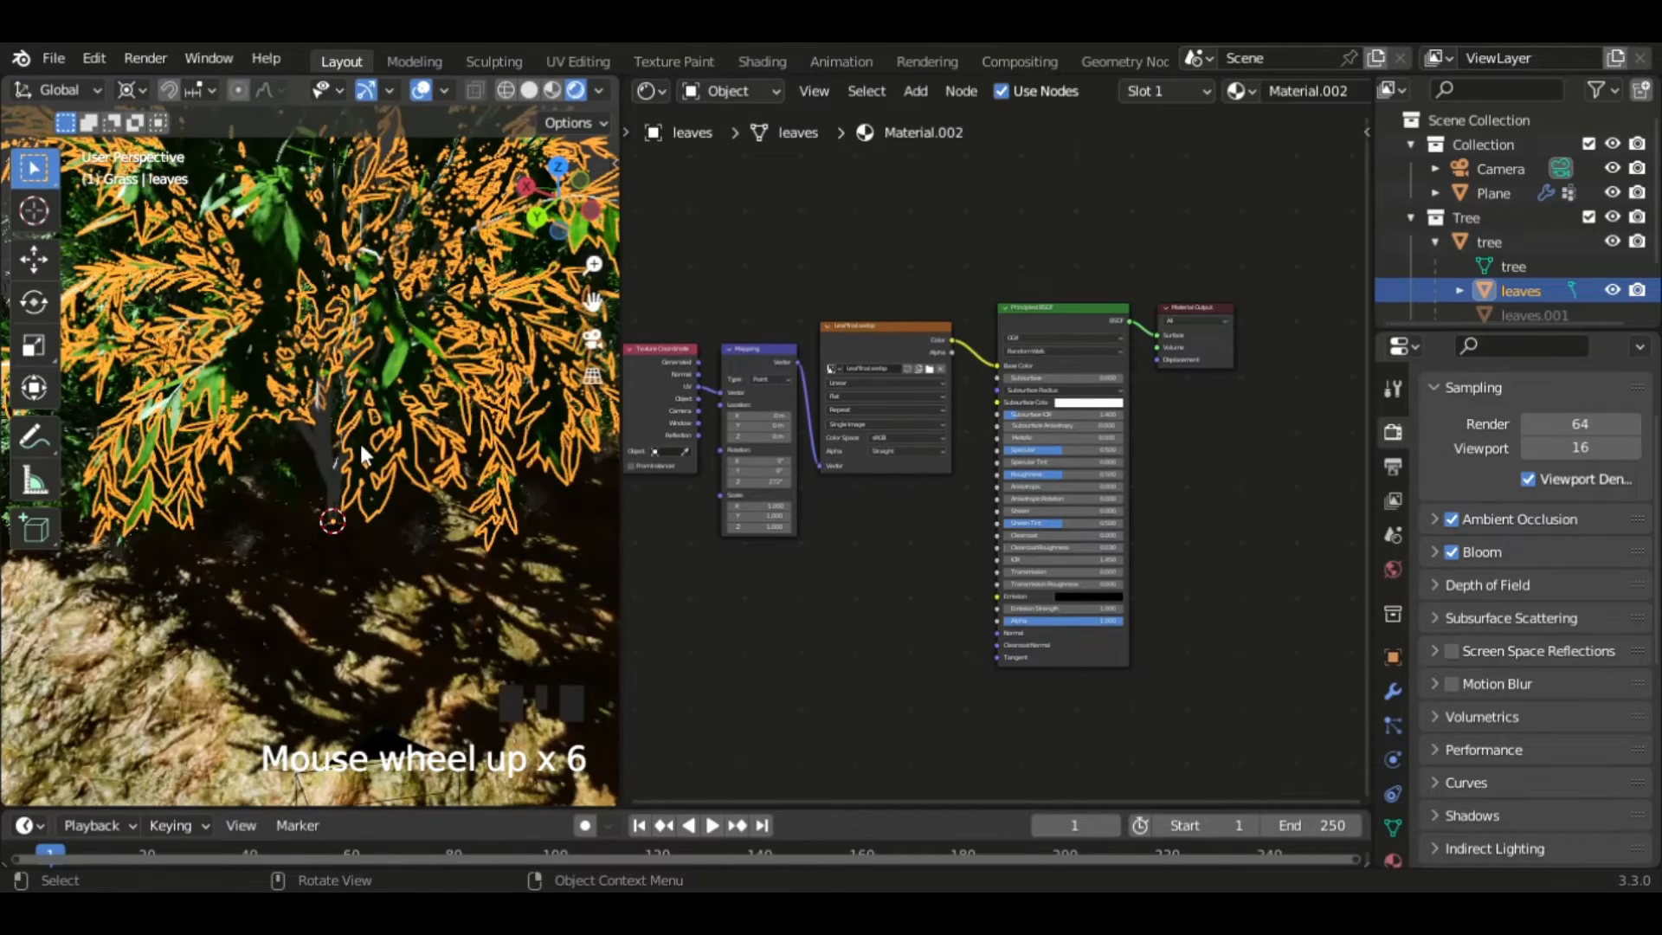
middle_drag(290, 462, 293, 459)
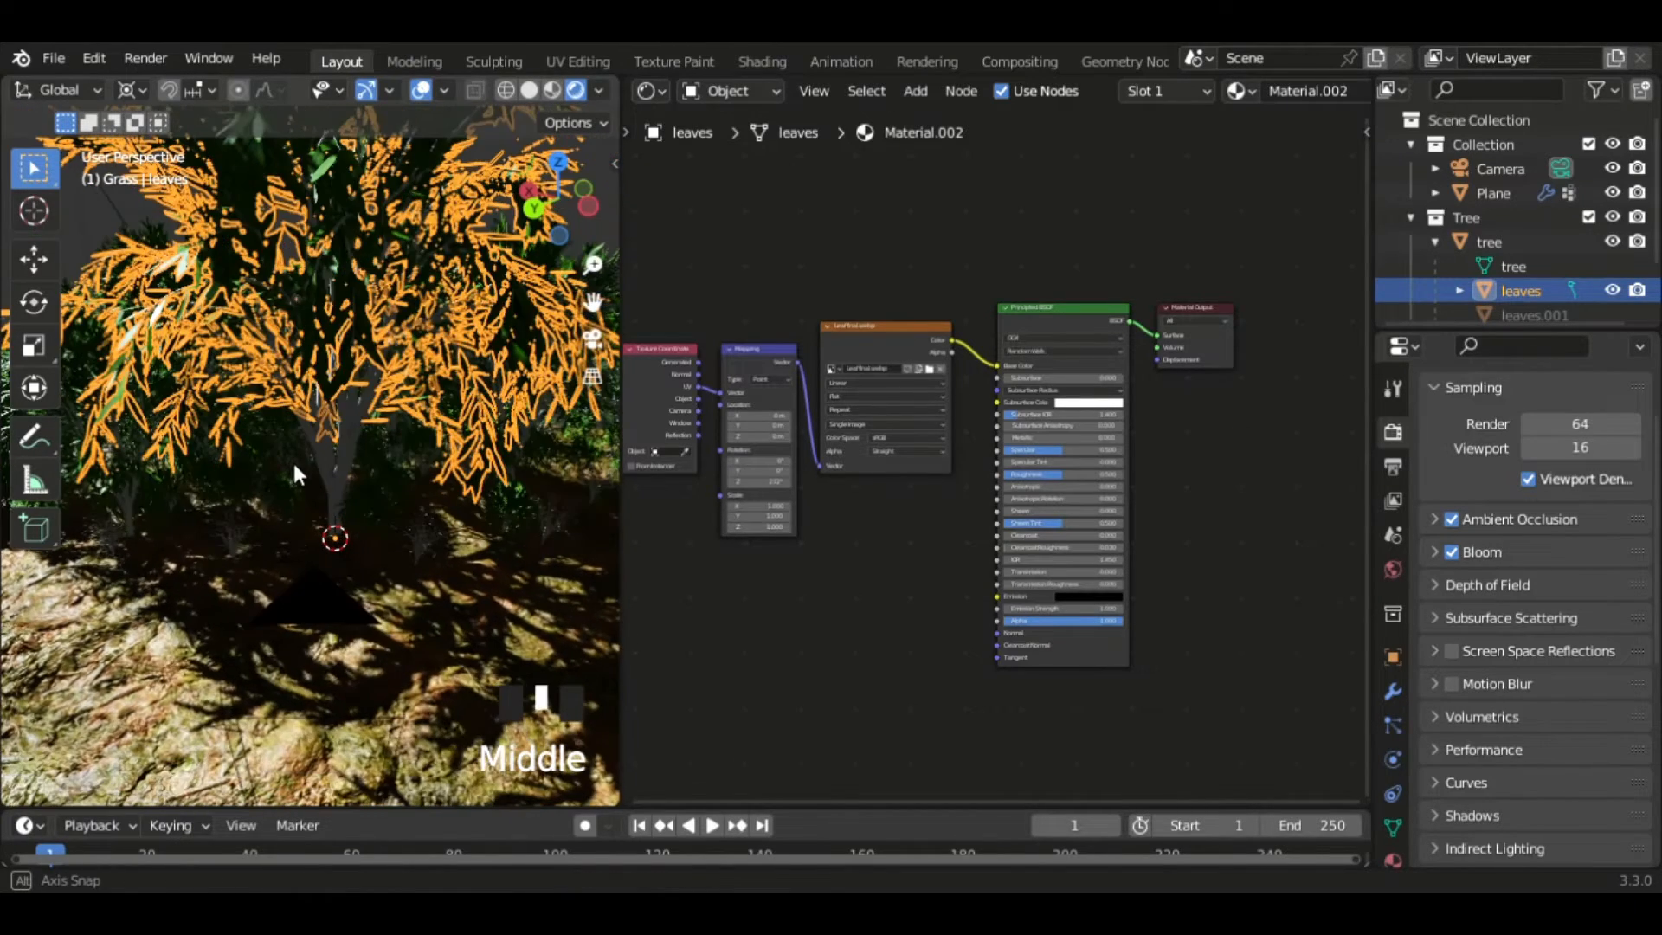
- Give the Grass collection's leaves.001 object a new material and replace it with the existing leaf material, Material.002
scroll(1504, 299, down, 2)
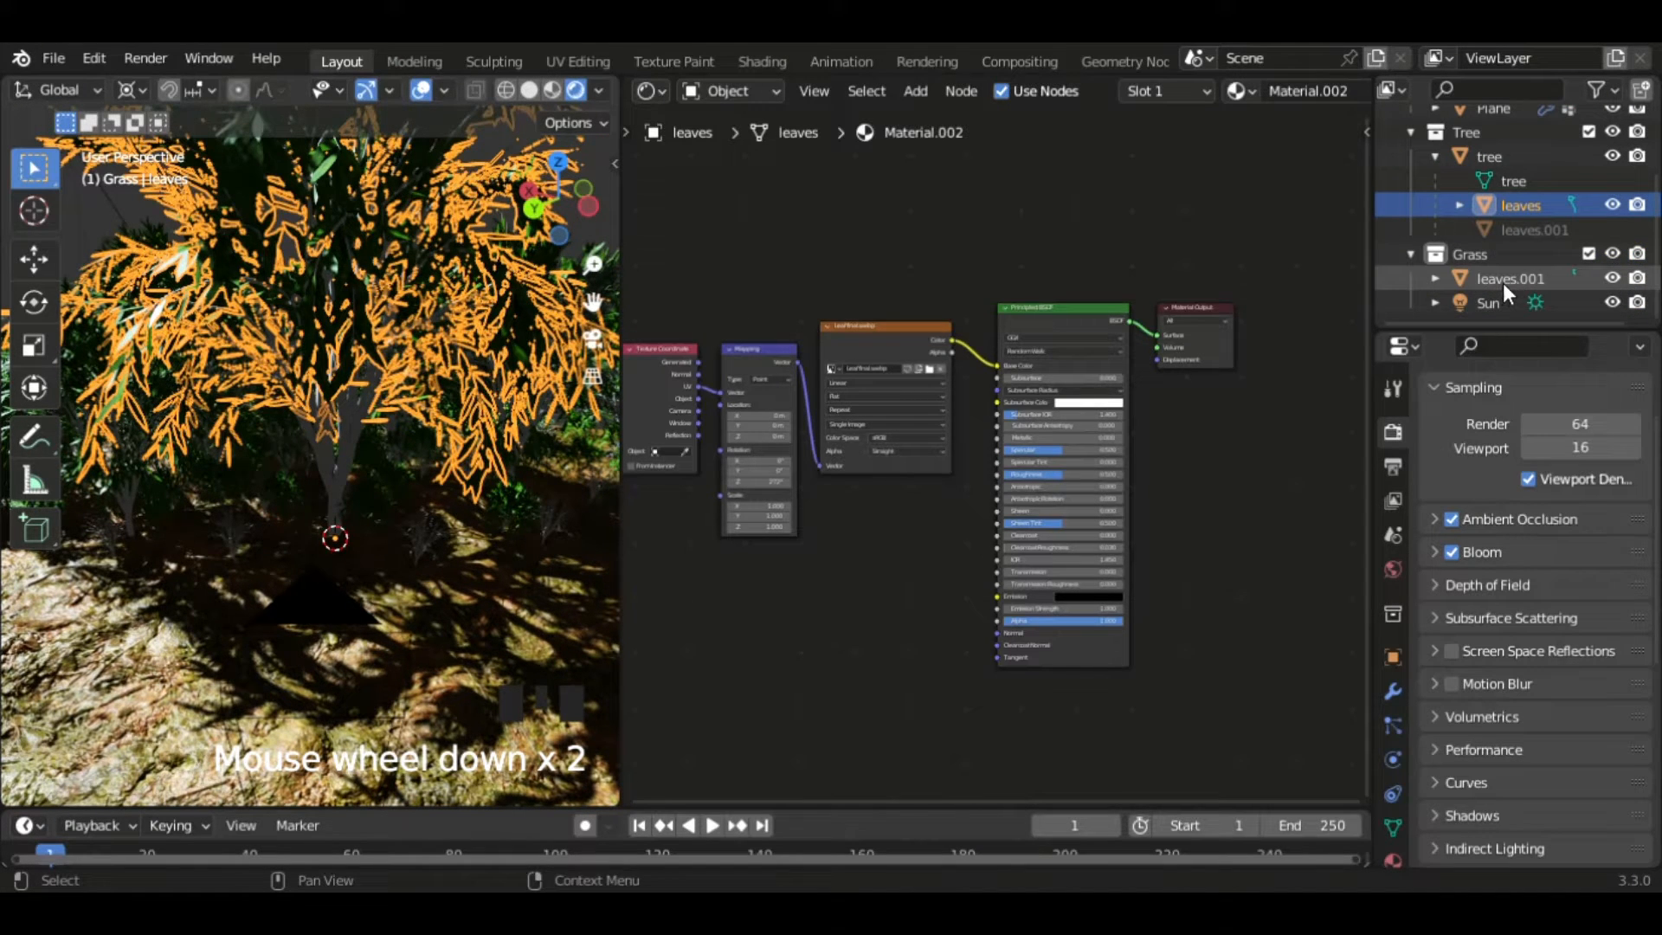
click(1502, 282)
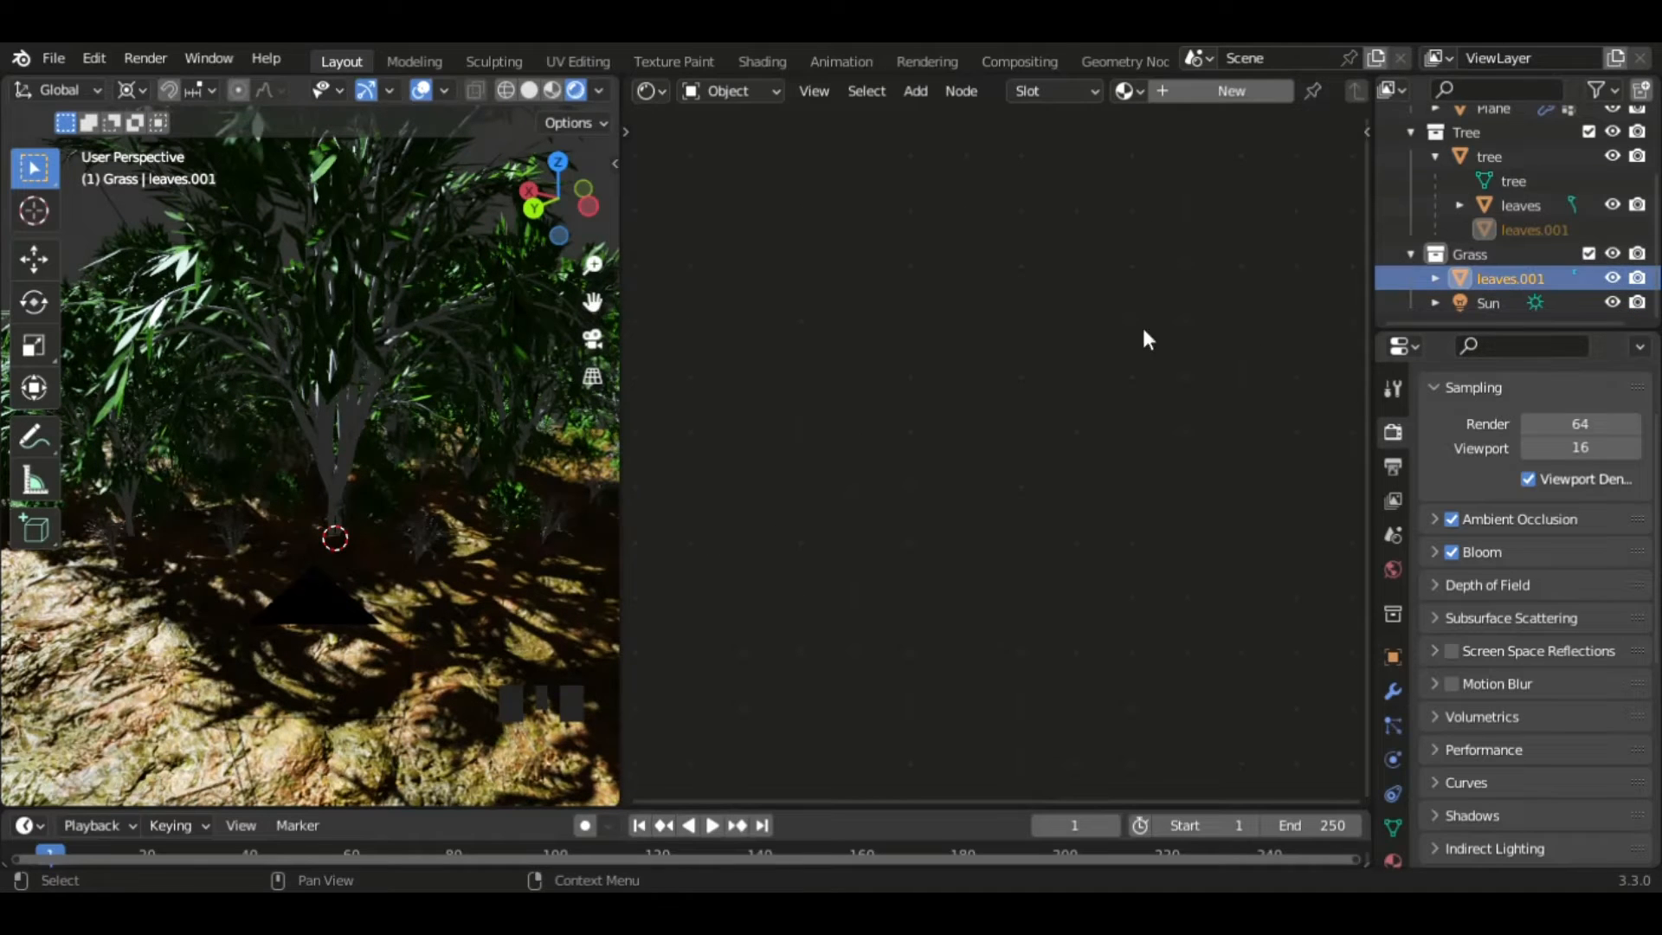
click(1215, 91)
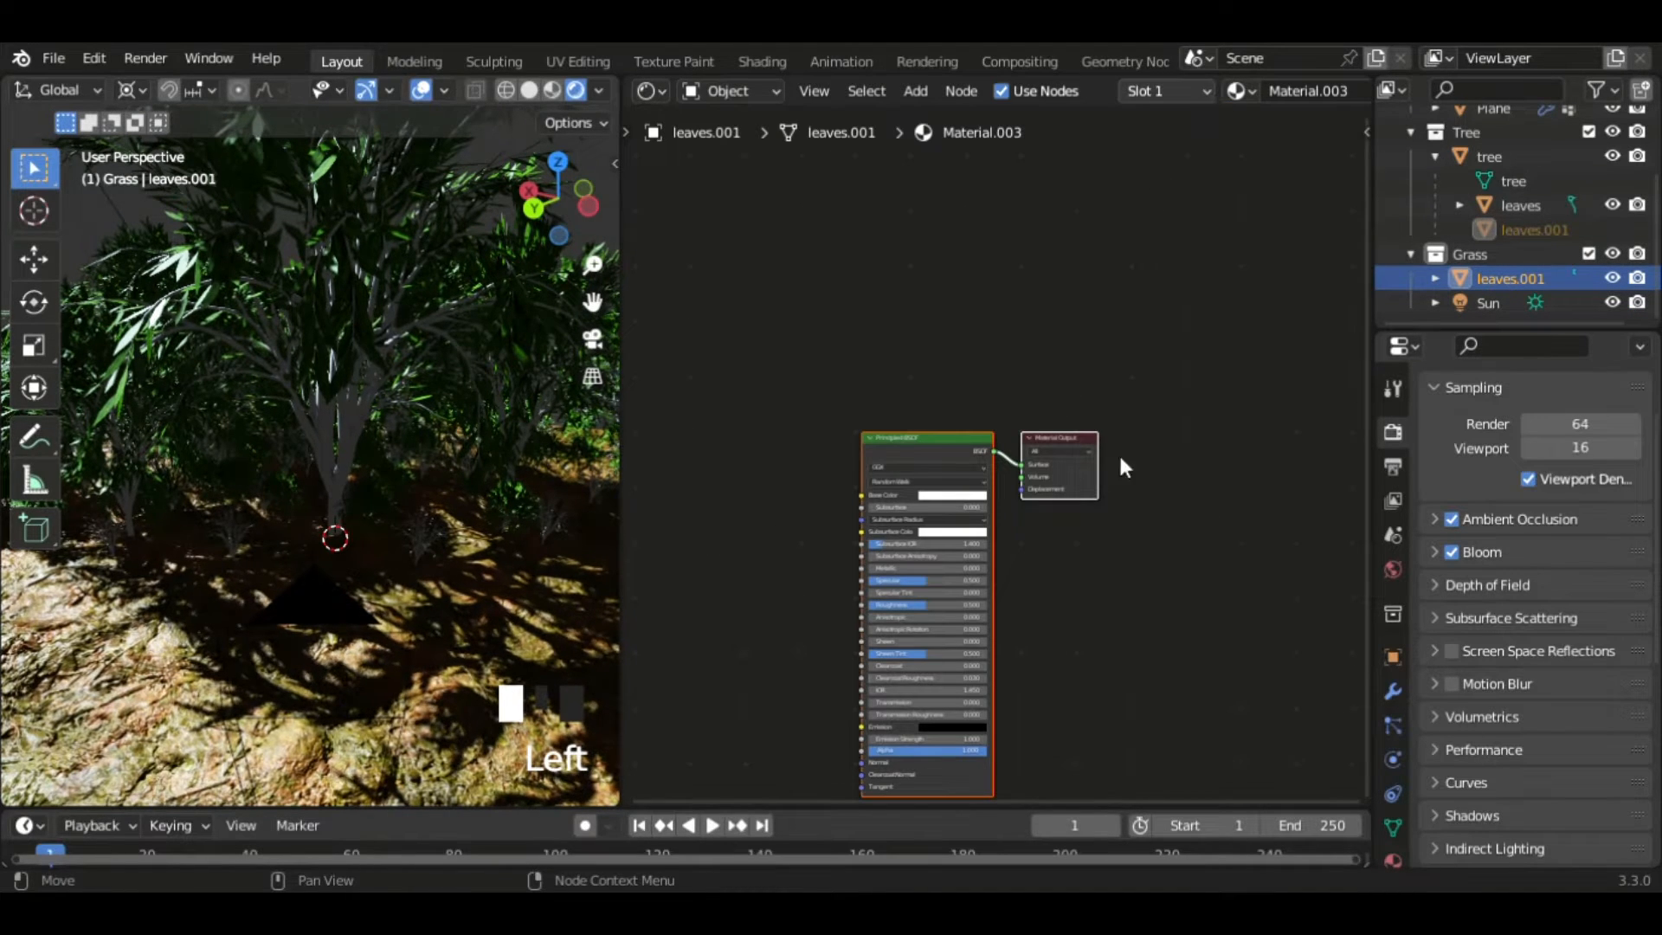
click(1393, 859)
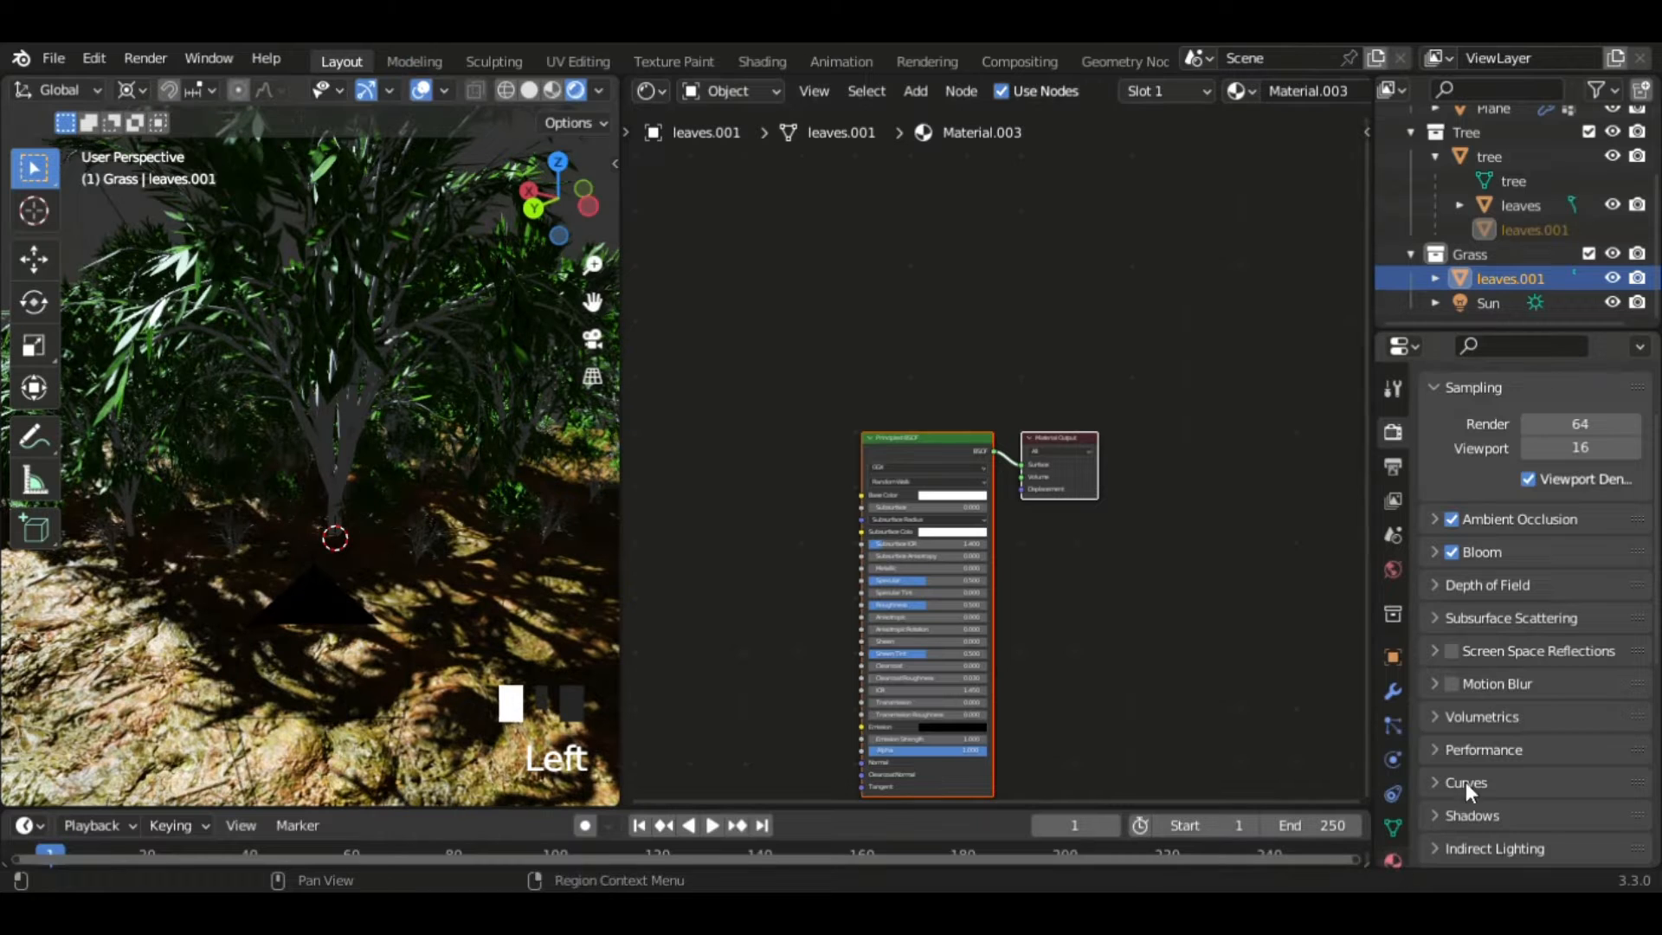
scroll(1480, 687, down, 1)
scroll(1479, 687, up, 5)
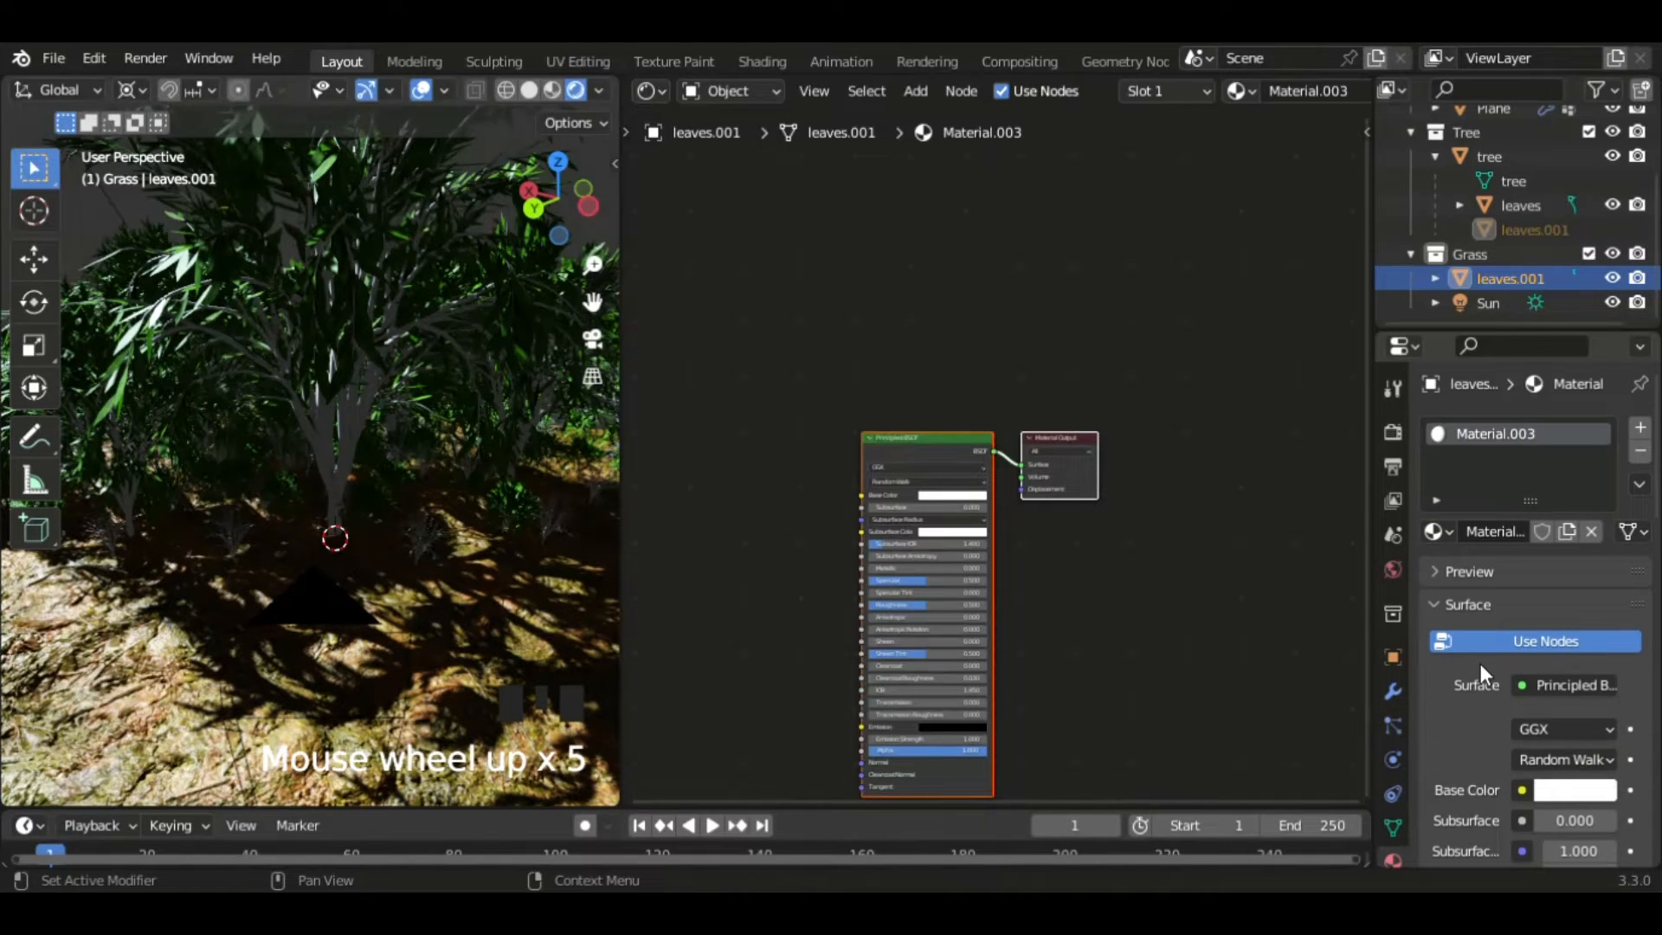
click(1436, 531)
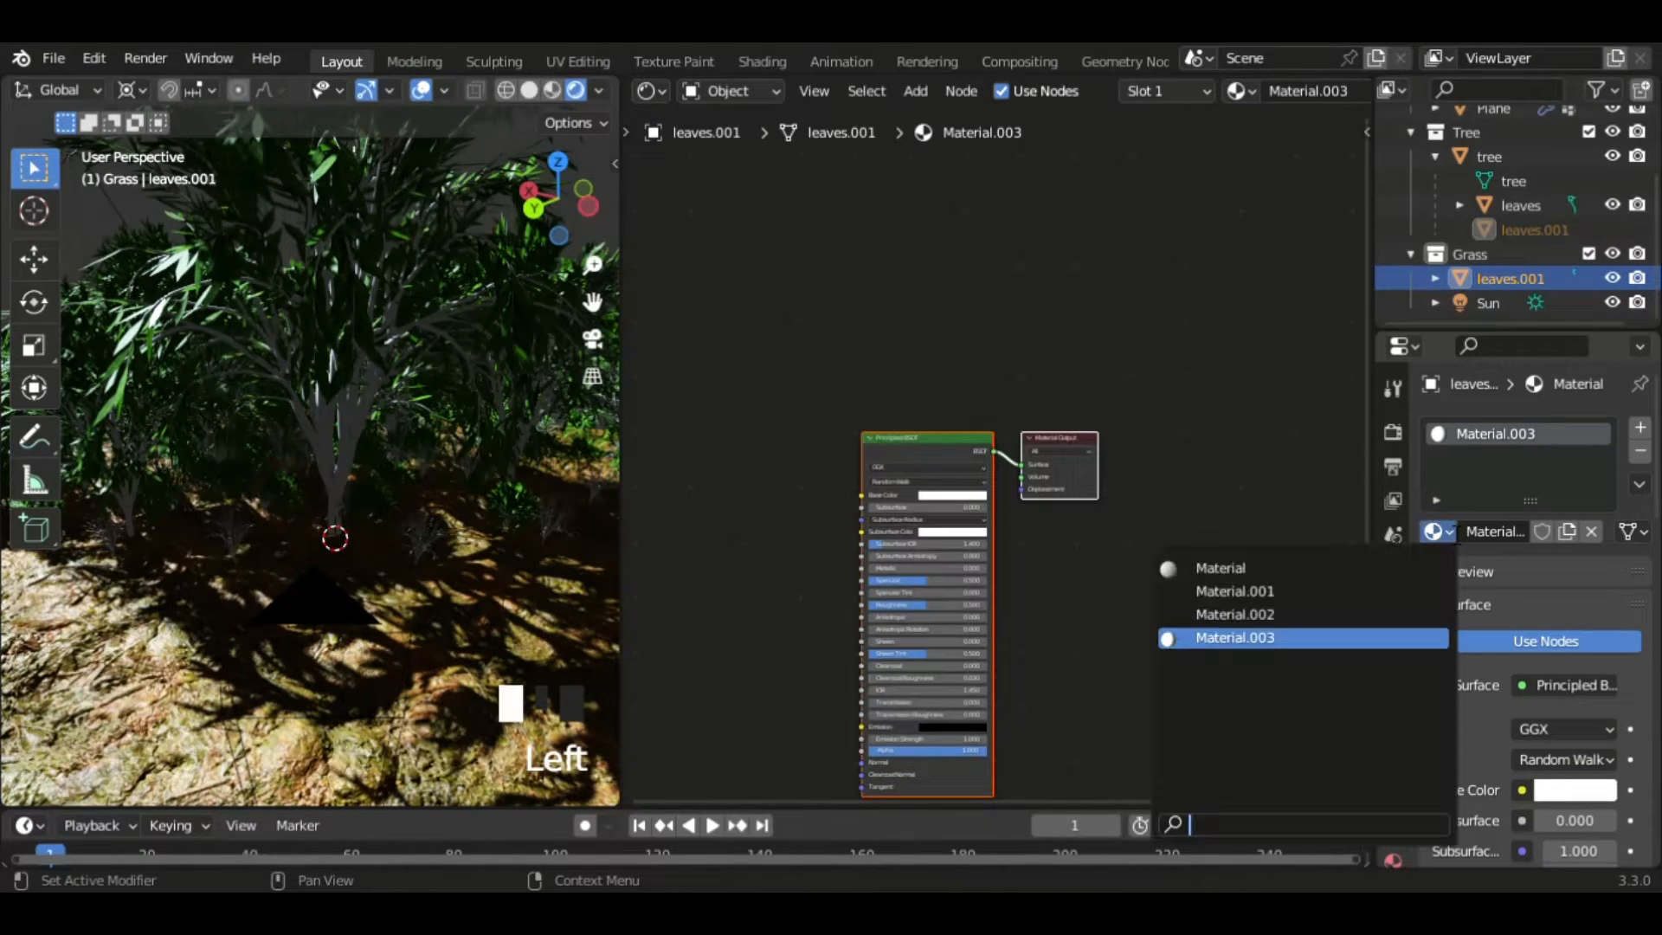
click(1263, 616)
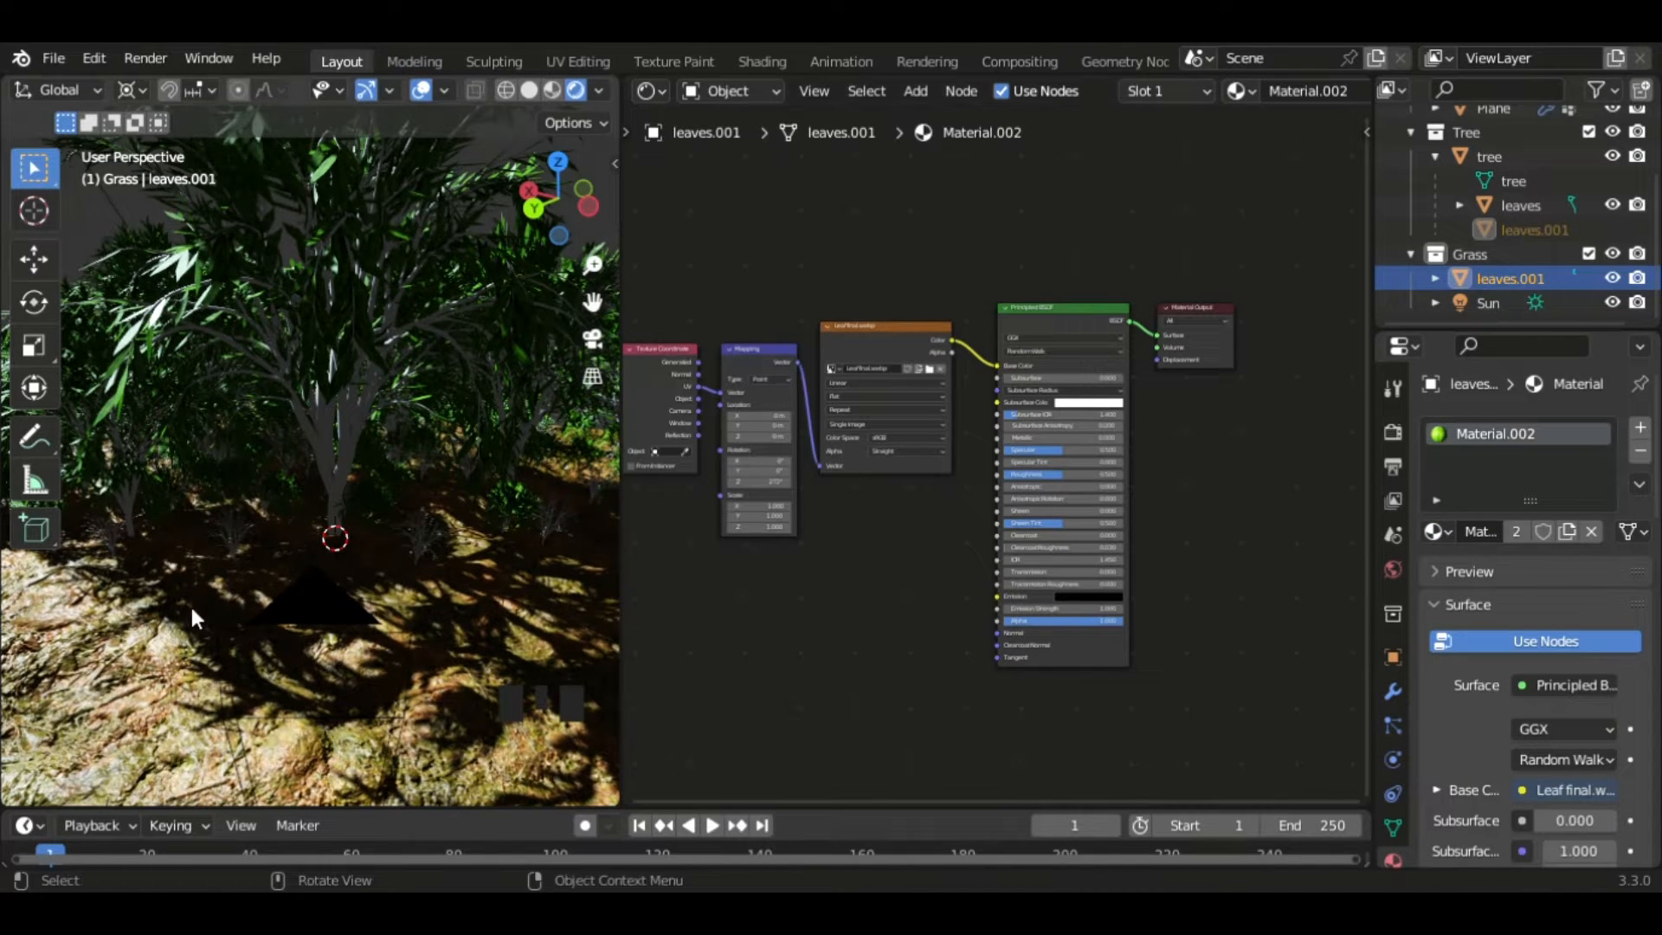
- Select the tree's trunk and branch mesh, create a new material for it and rearrange its Principled BSDF and Material Output nodes
middle_drag(246, 606, 675, 518)
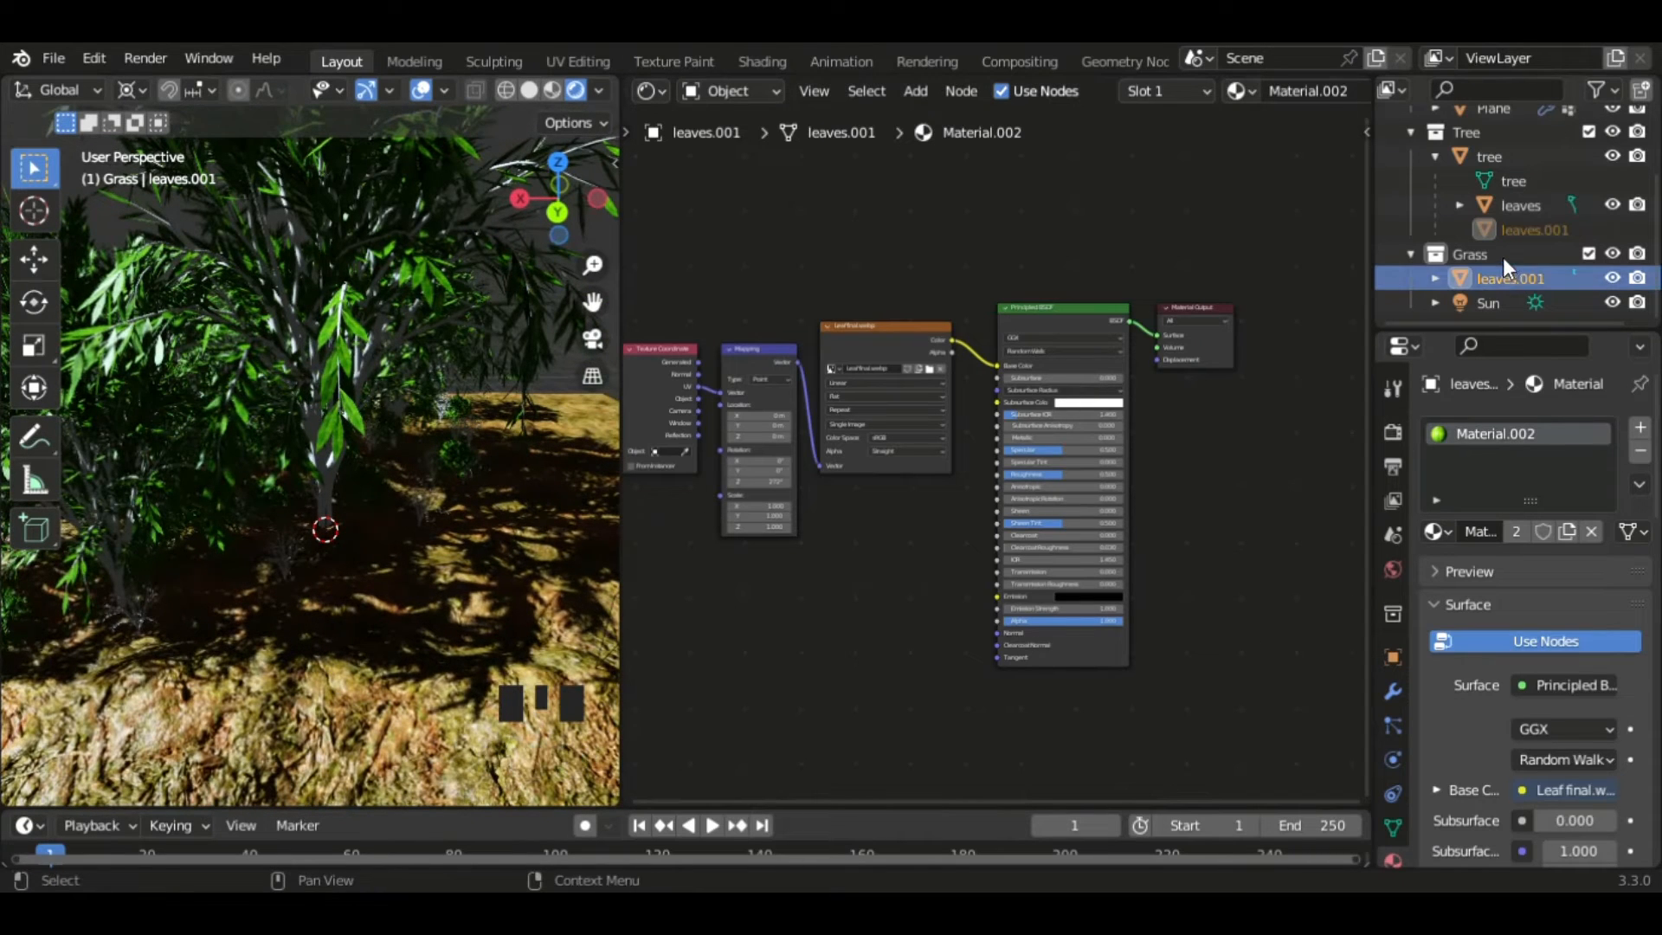
scroll(1505, 254, up, 2)
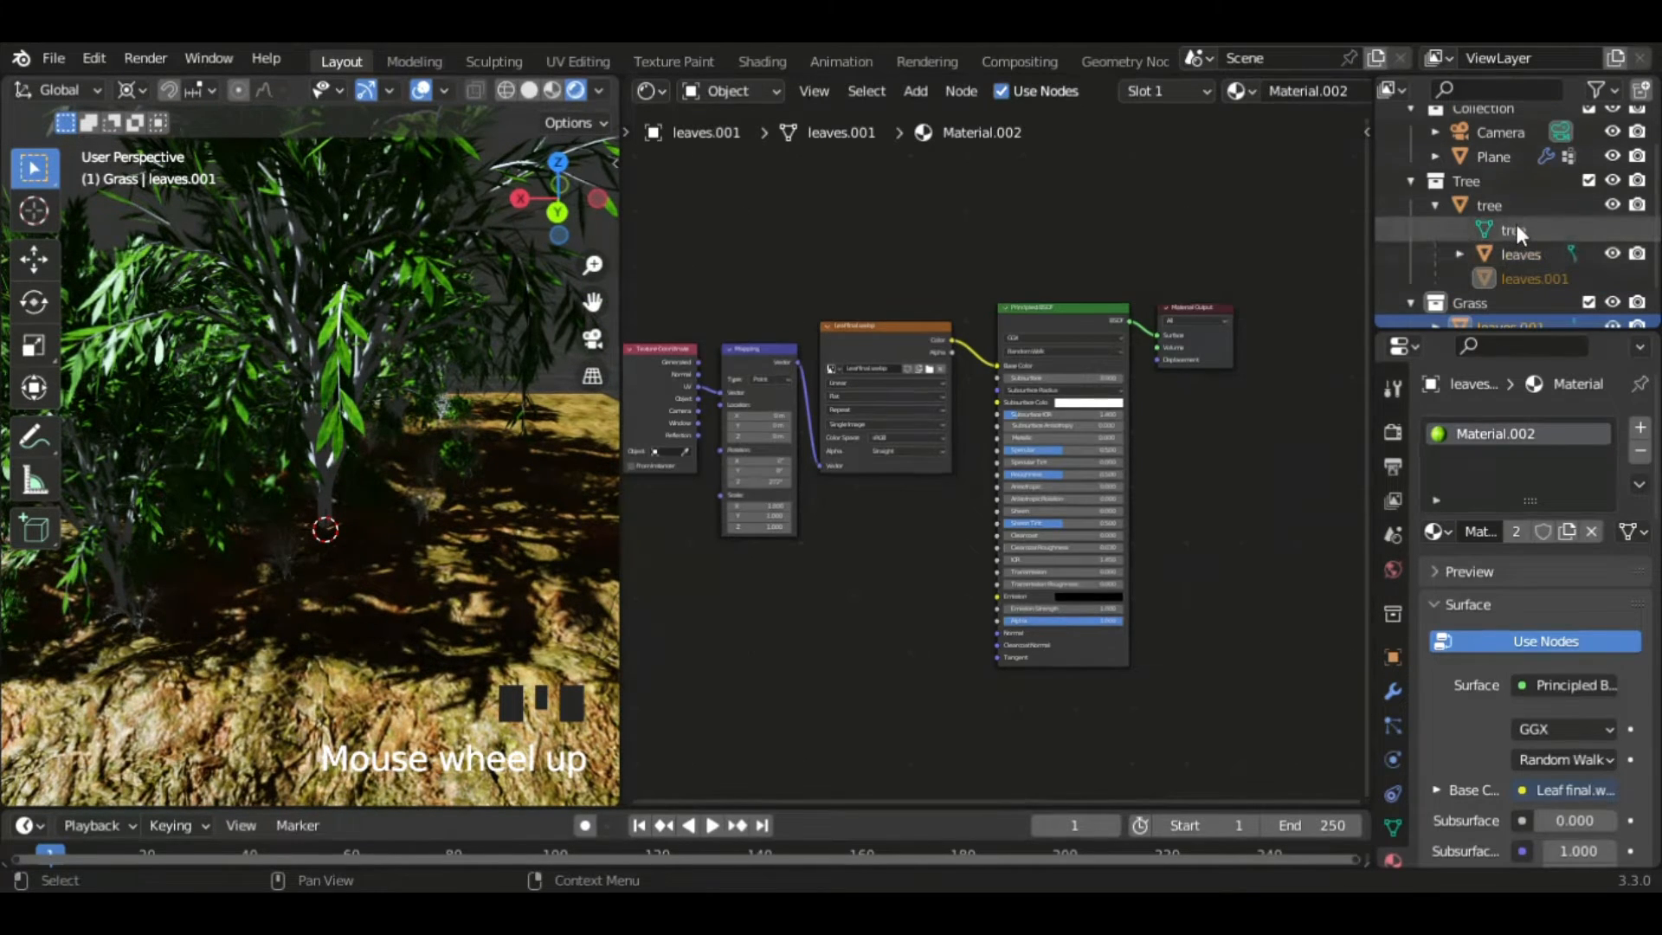
click(1514, 228)
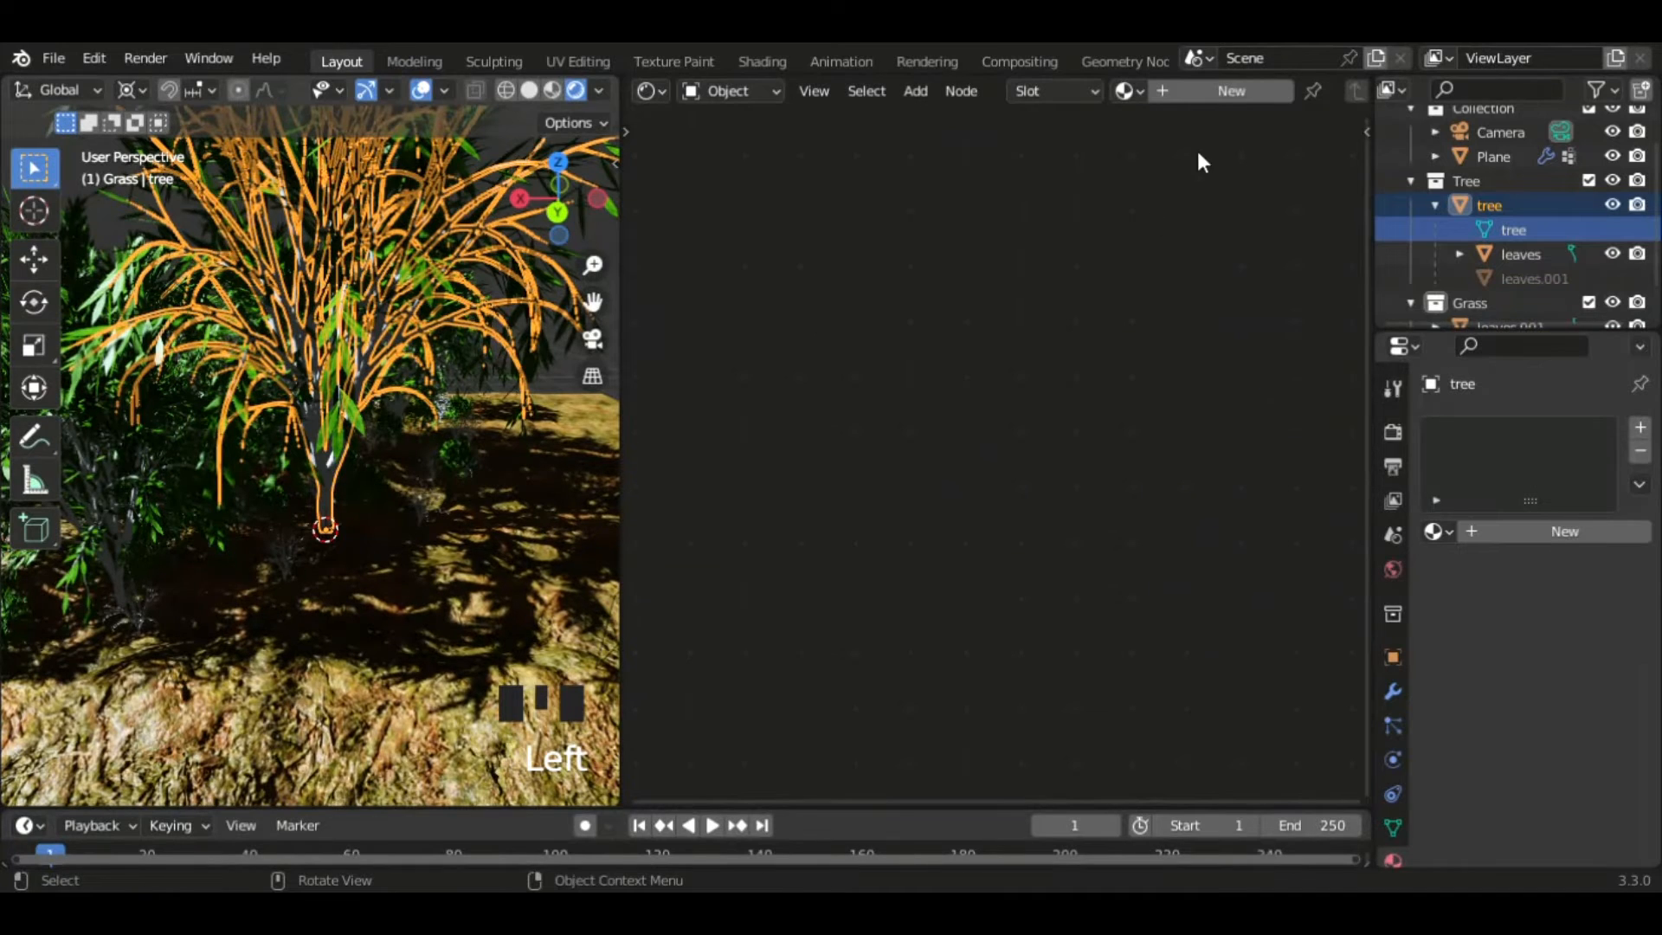
click(1220, 90)
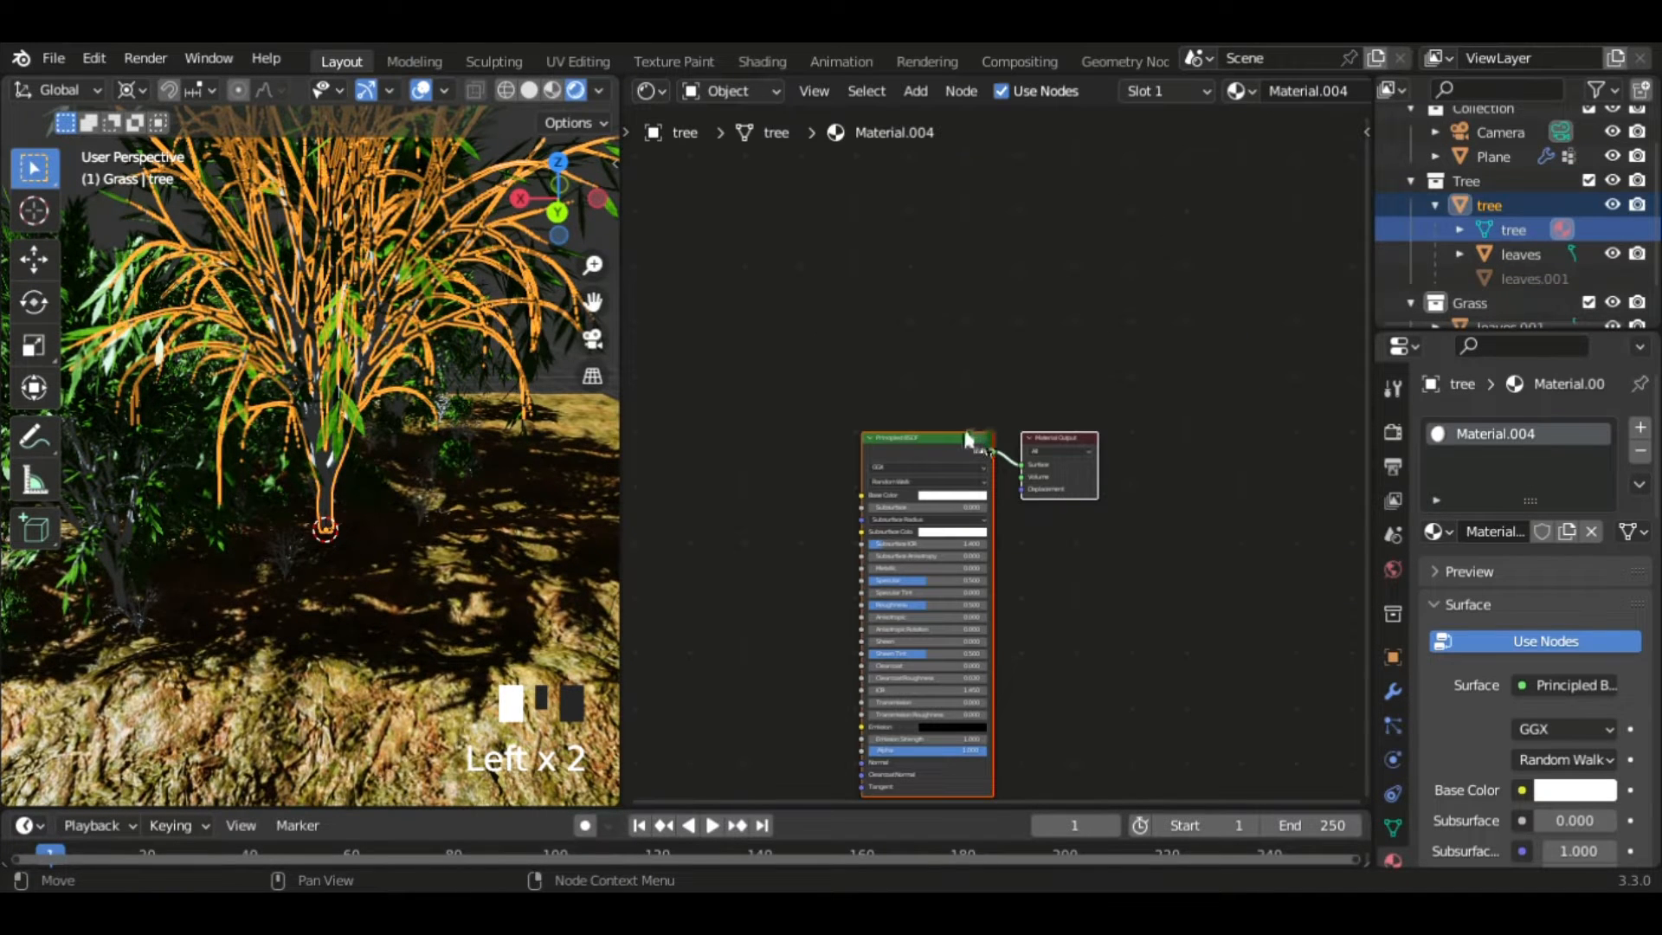
drag(961, 429, 1039, 332)
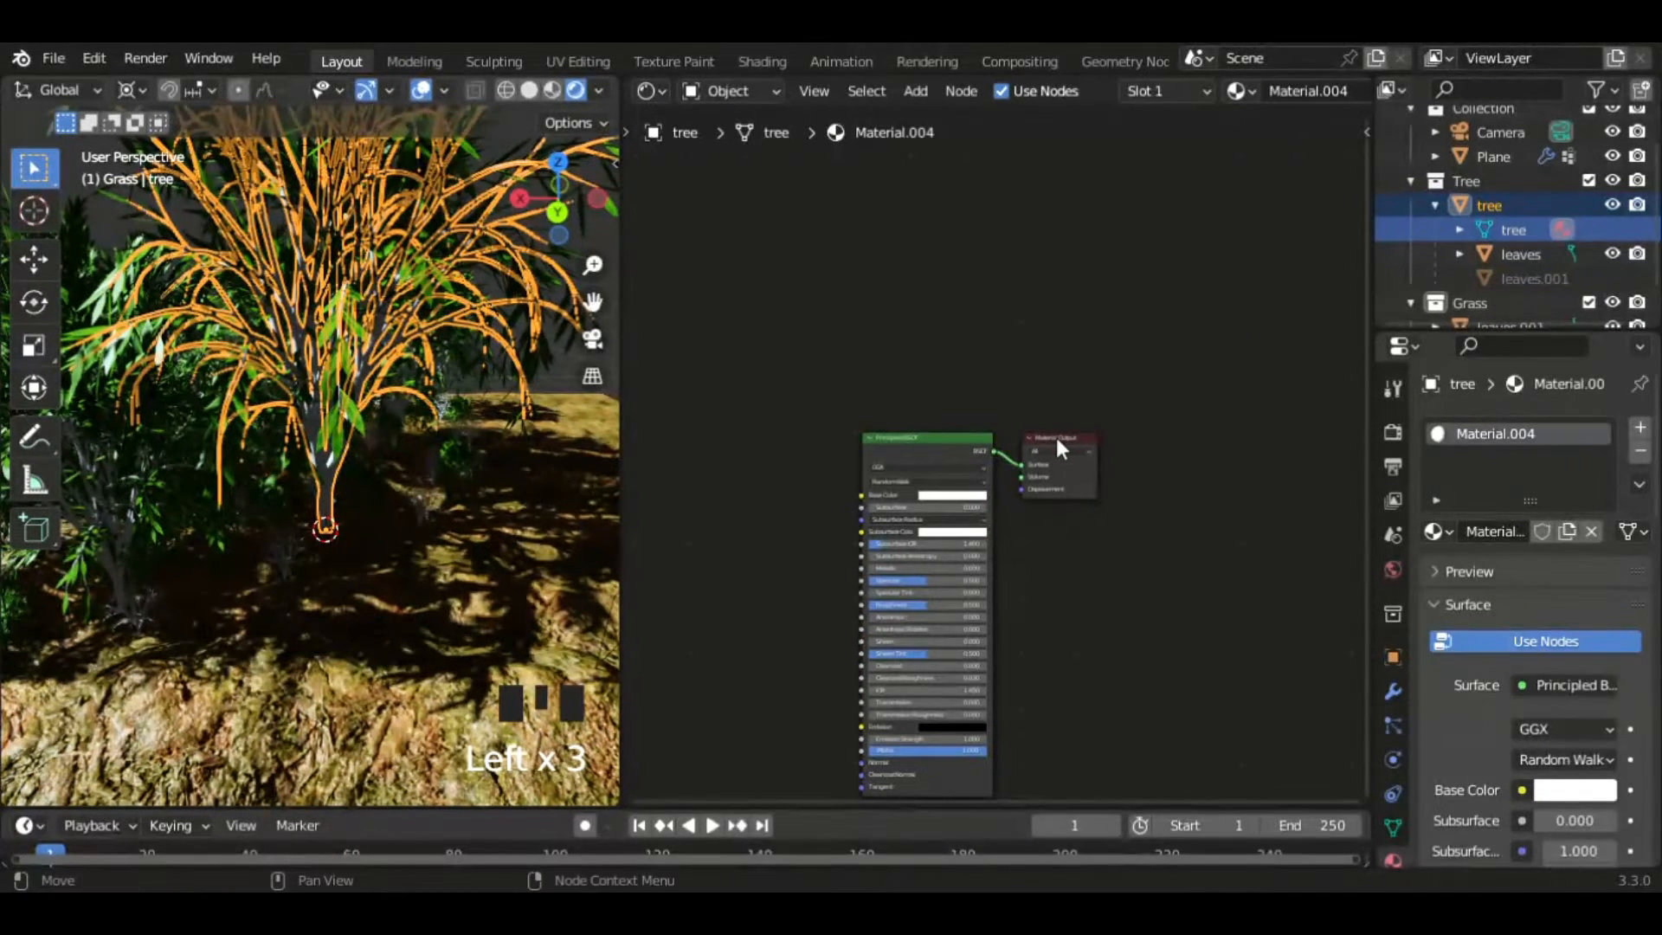
drag(1061, 448, 1212, 331)
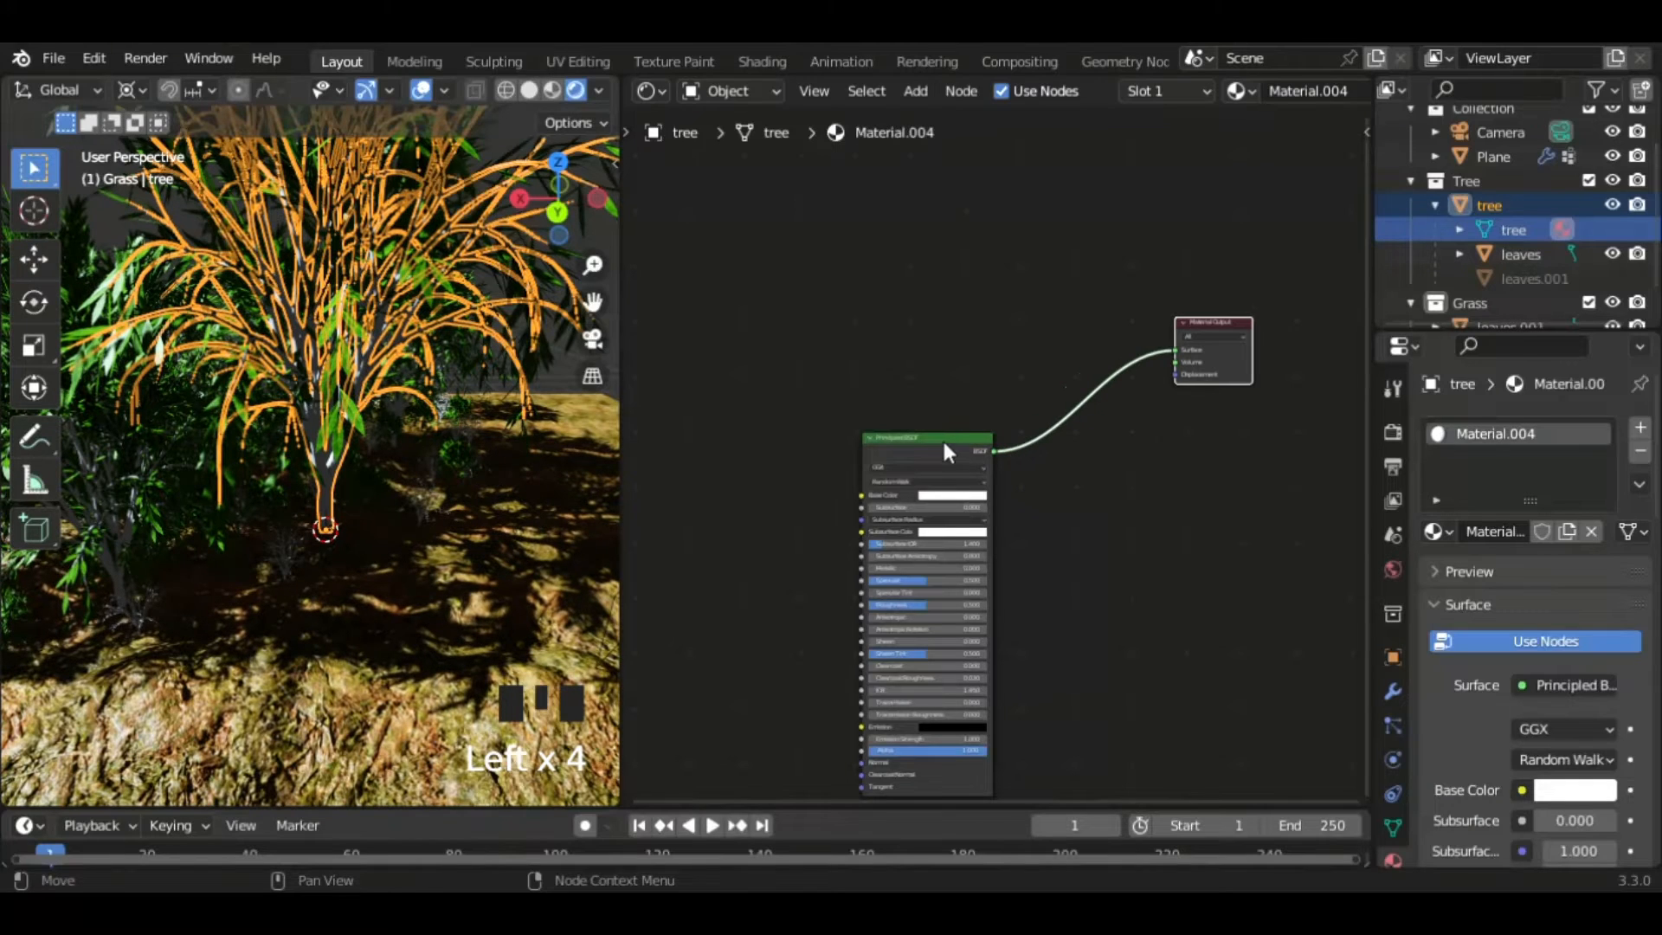
drag(938, 440, 1089, 304)
- Add an Image Texture node, link its Color to the Principled BSDF's Base Color and load the bark_brown_02 diffuse image
drag(911, 92, 952, 119)
text(im)
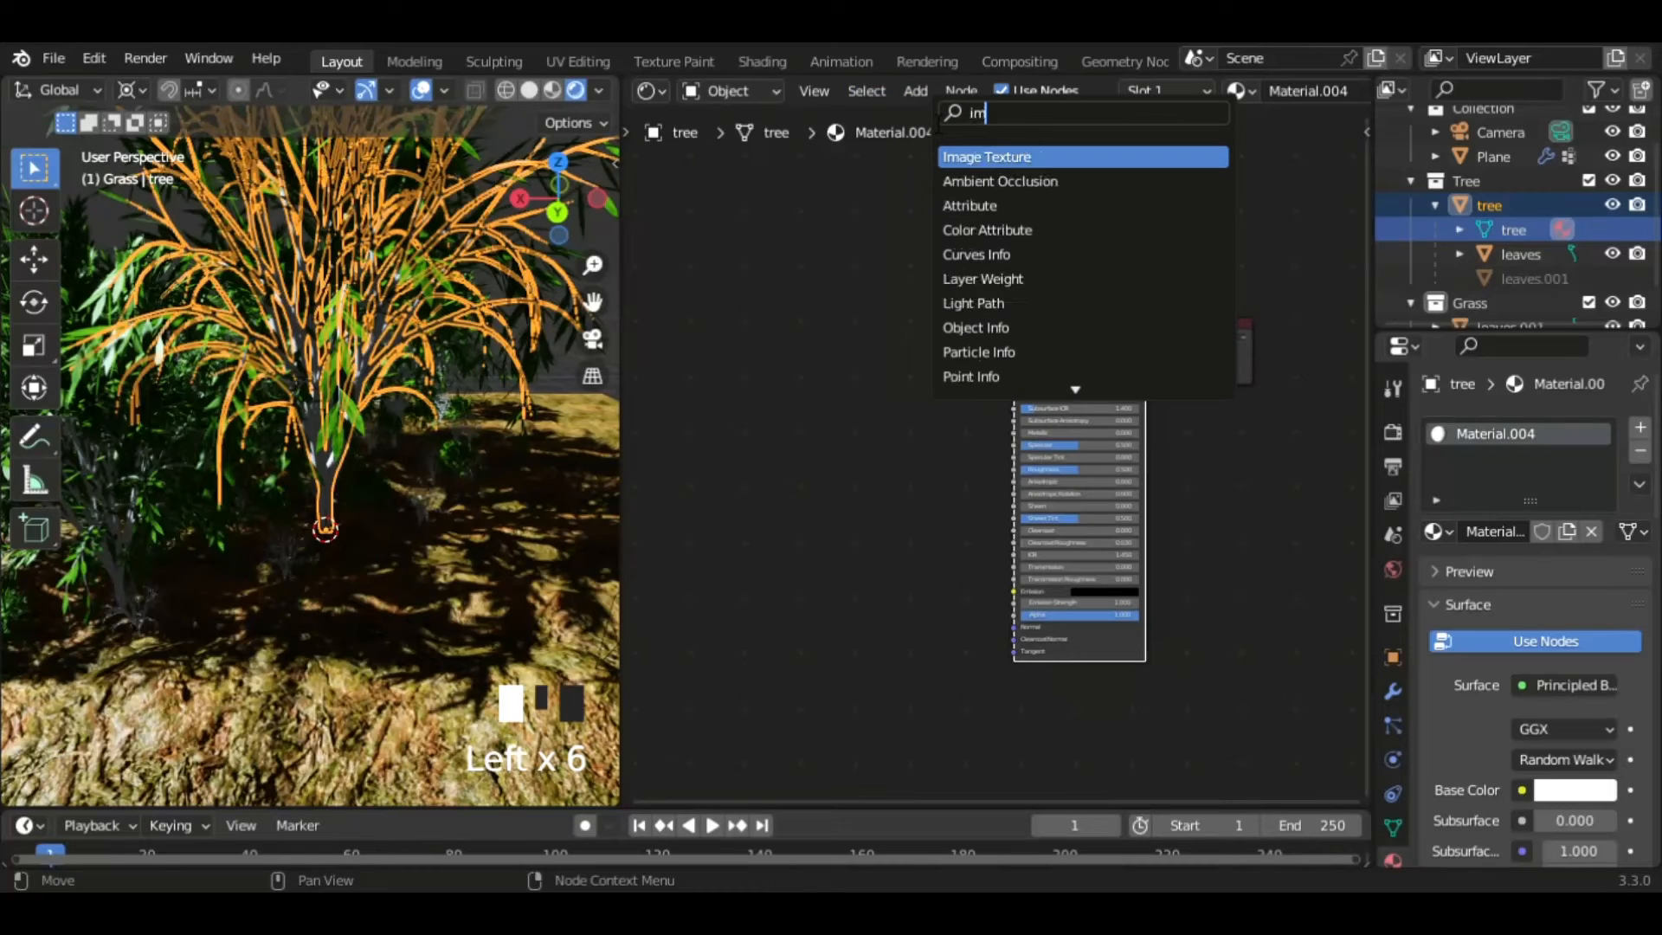
click(998, 159)
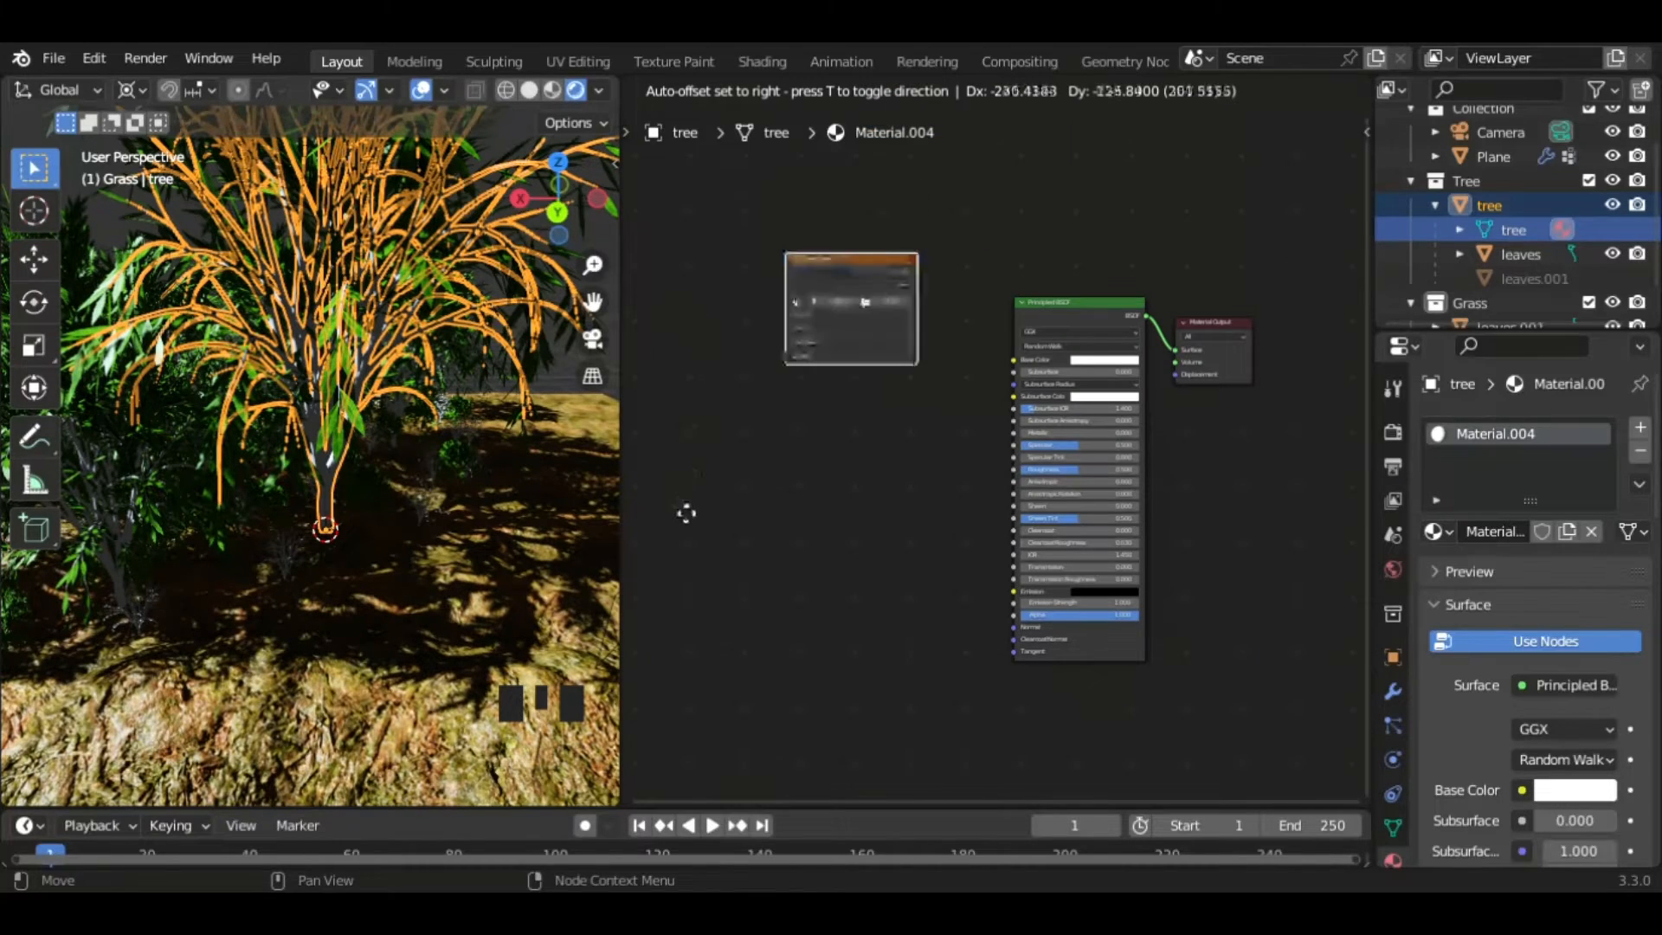
click(668, 563)
drag(909, 310, 1014, 358)
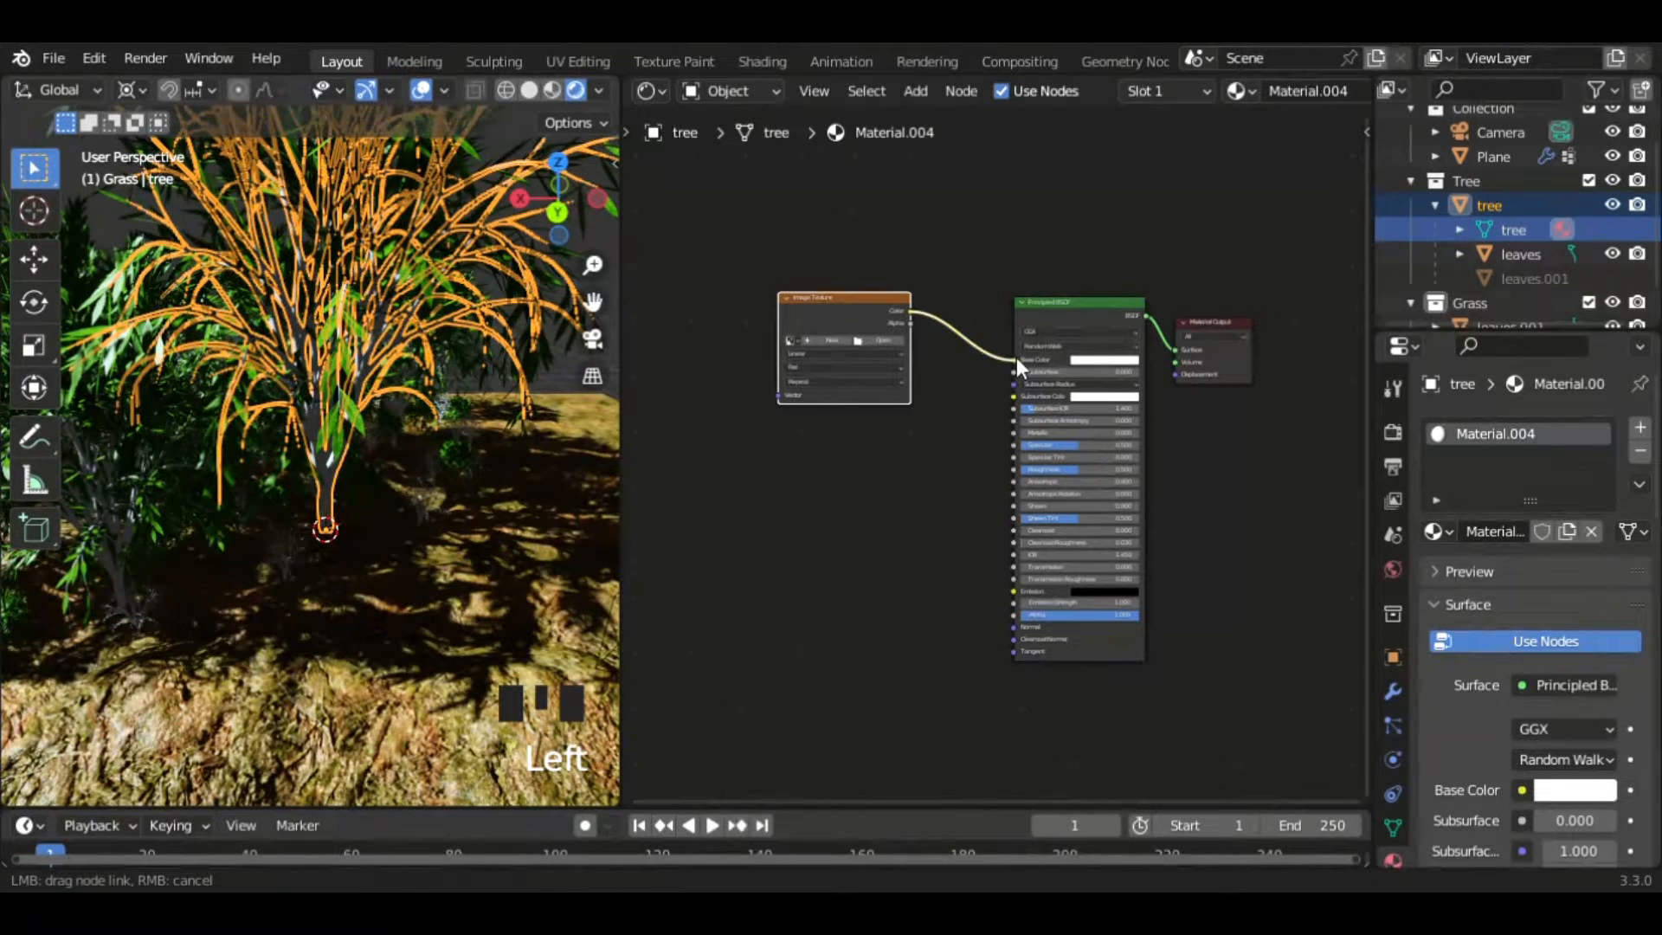
click(880, 340)
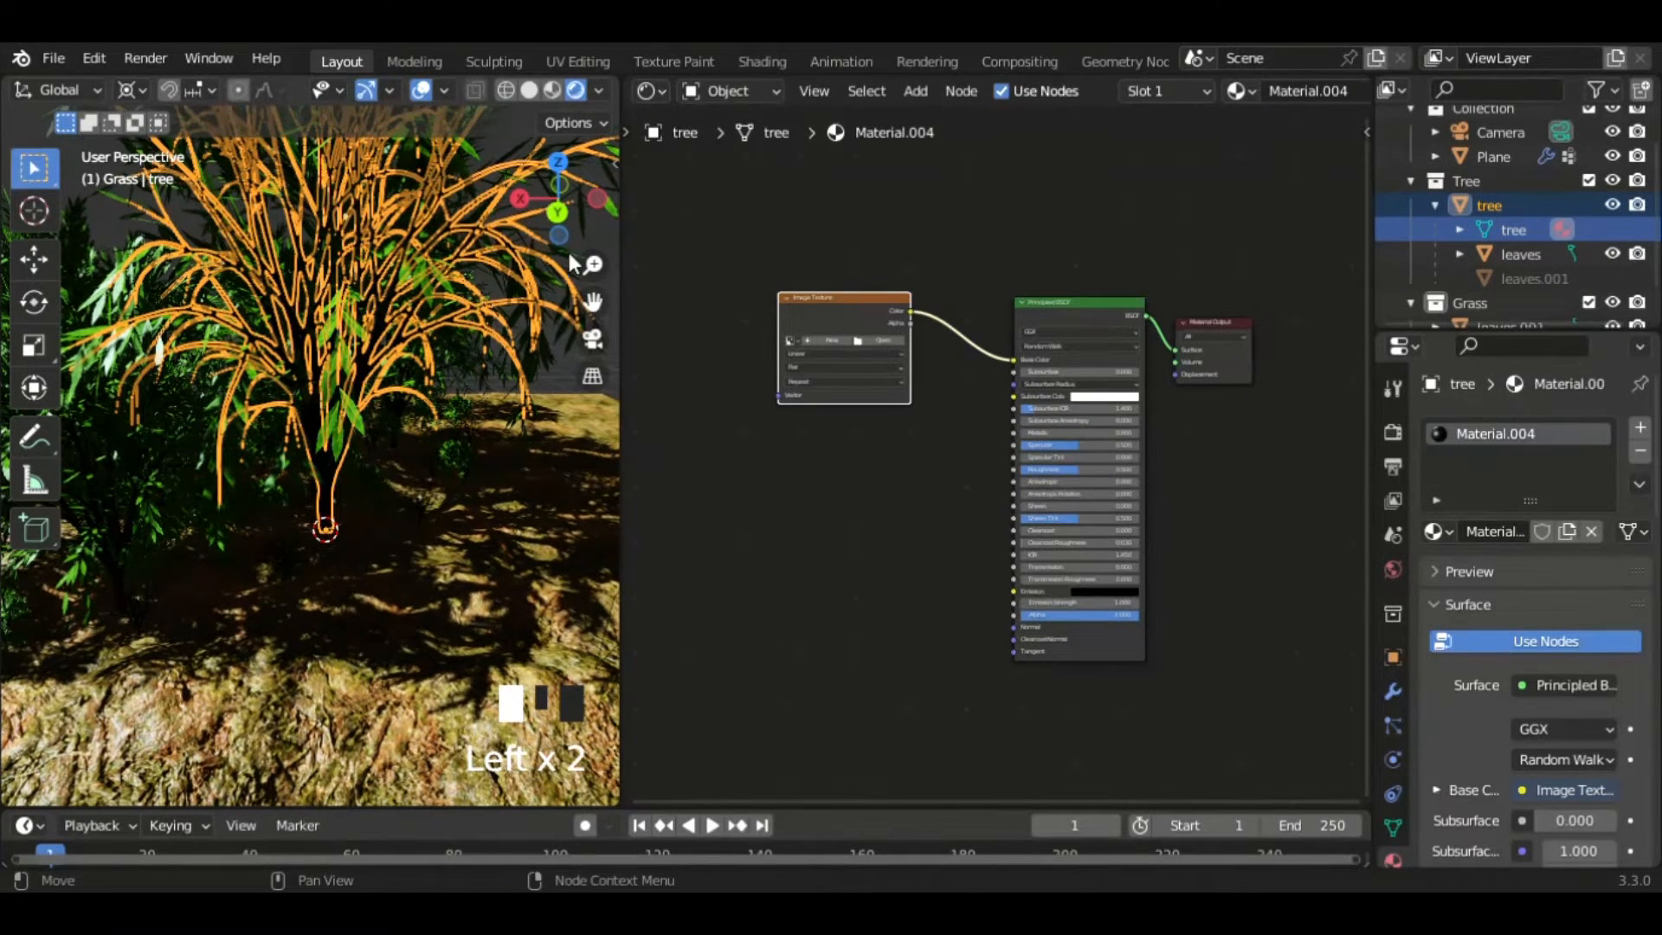
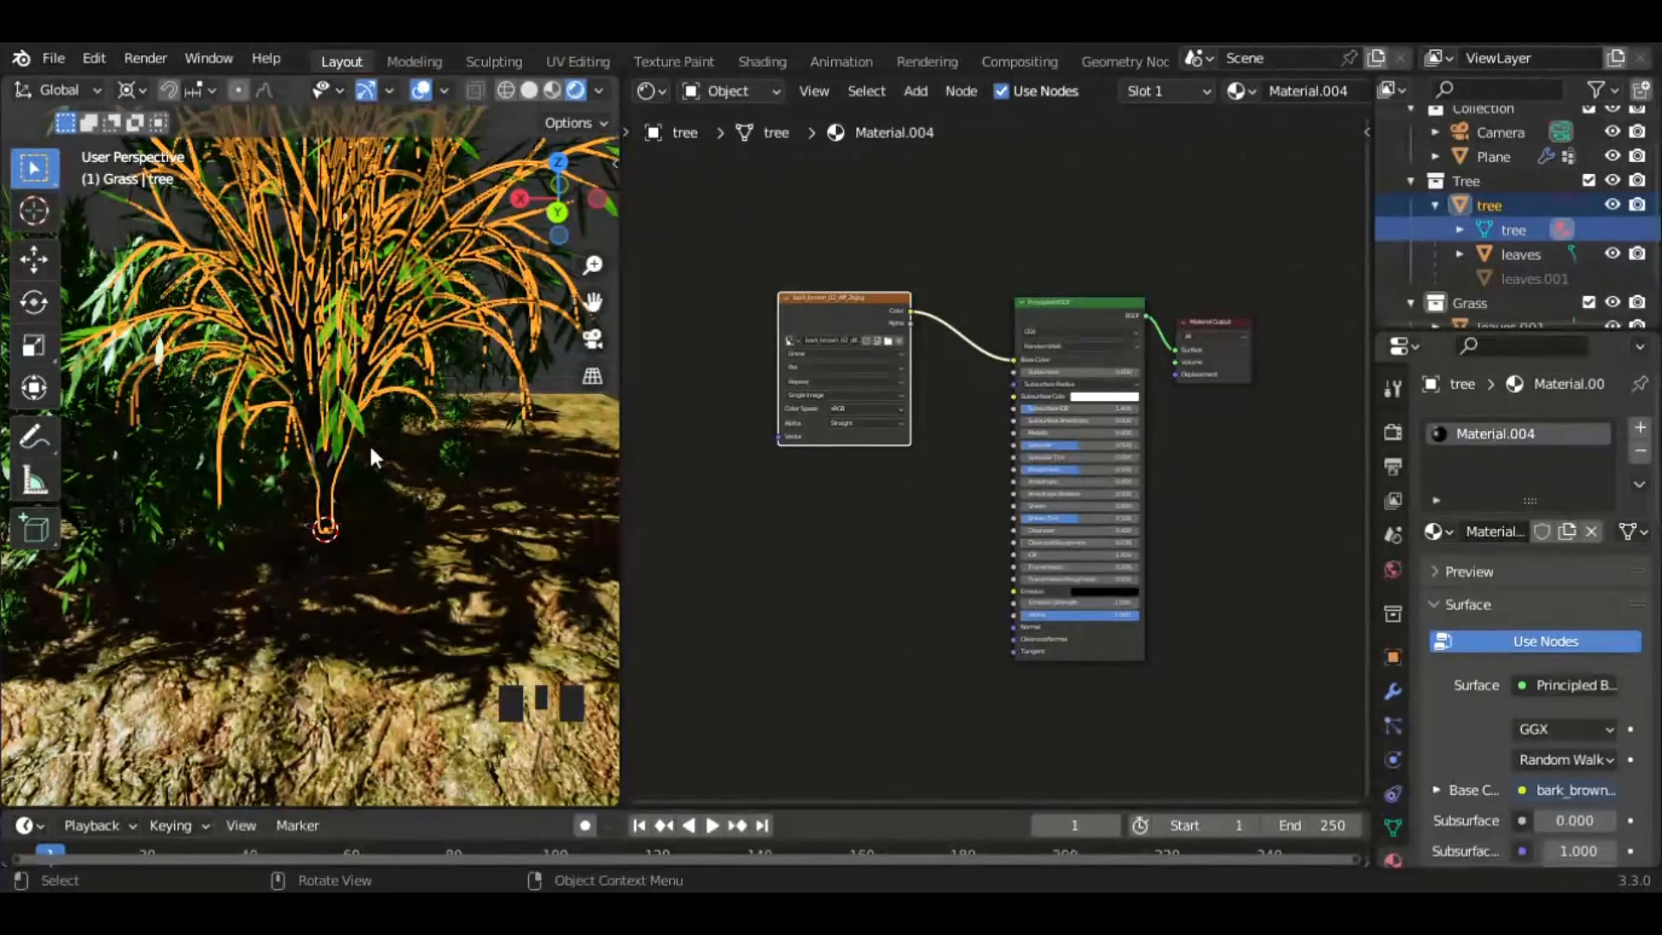
- Switch the viewport to Material Preview shading and attach Texture Coordinate and Mapping nodes to the bark texture node
scroll(329, 471, up, 9)
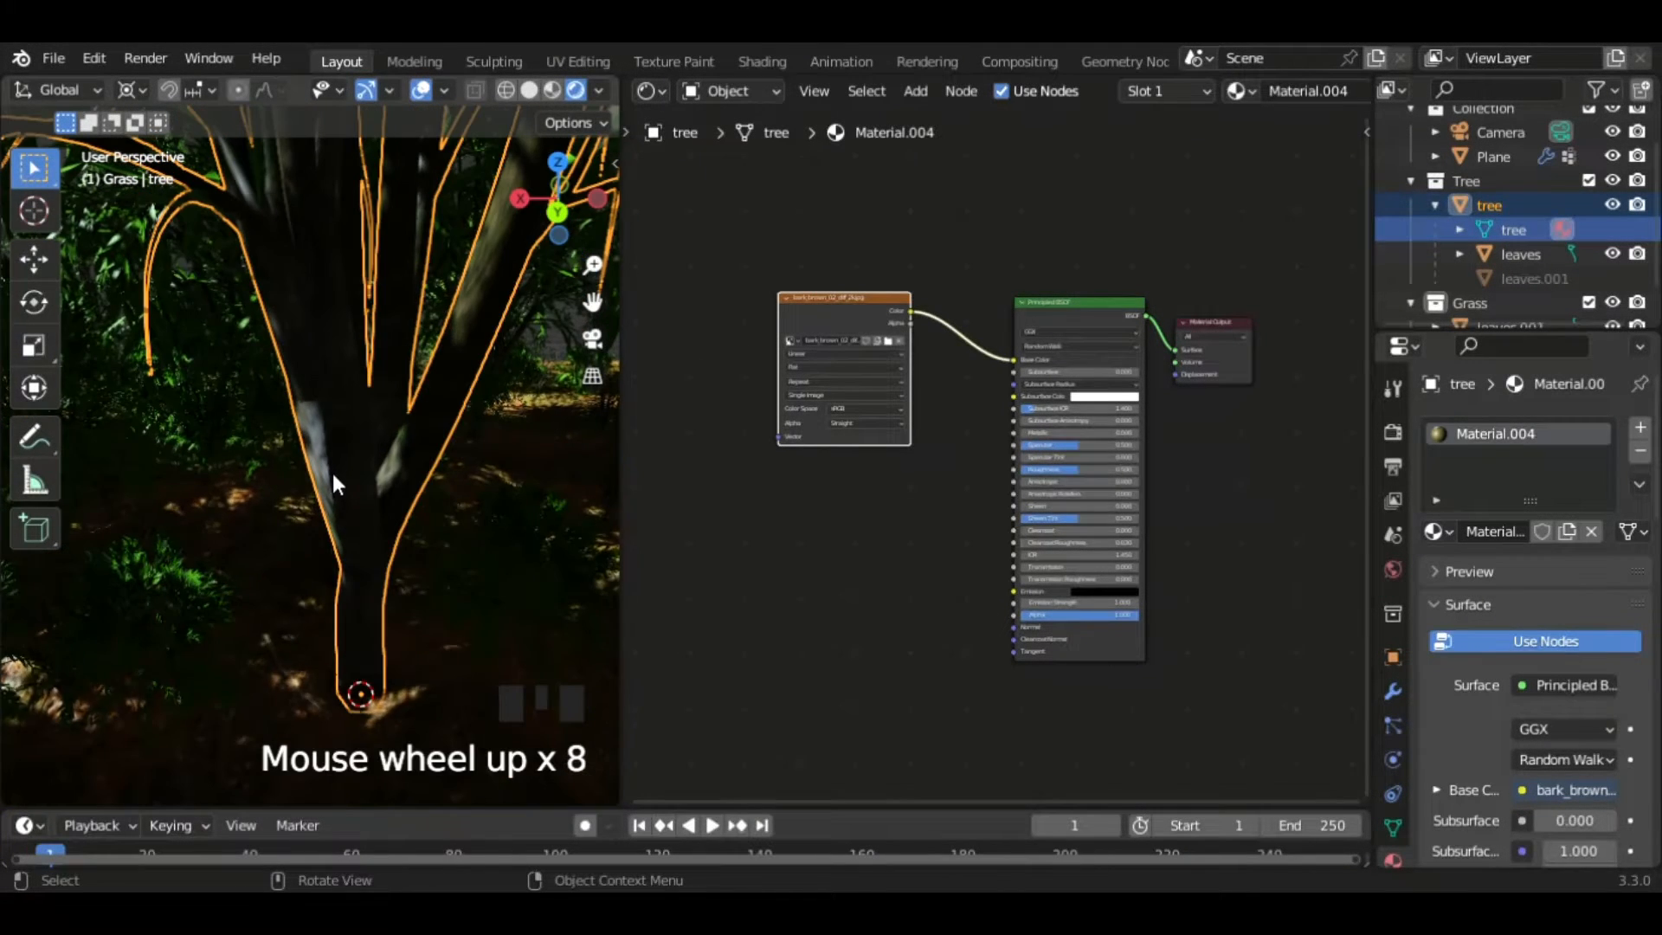
click(552, 90)
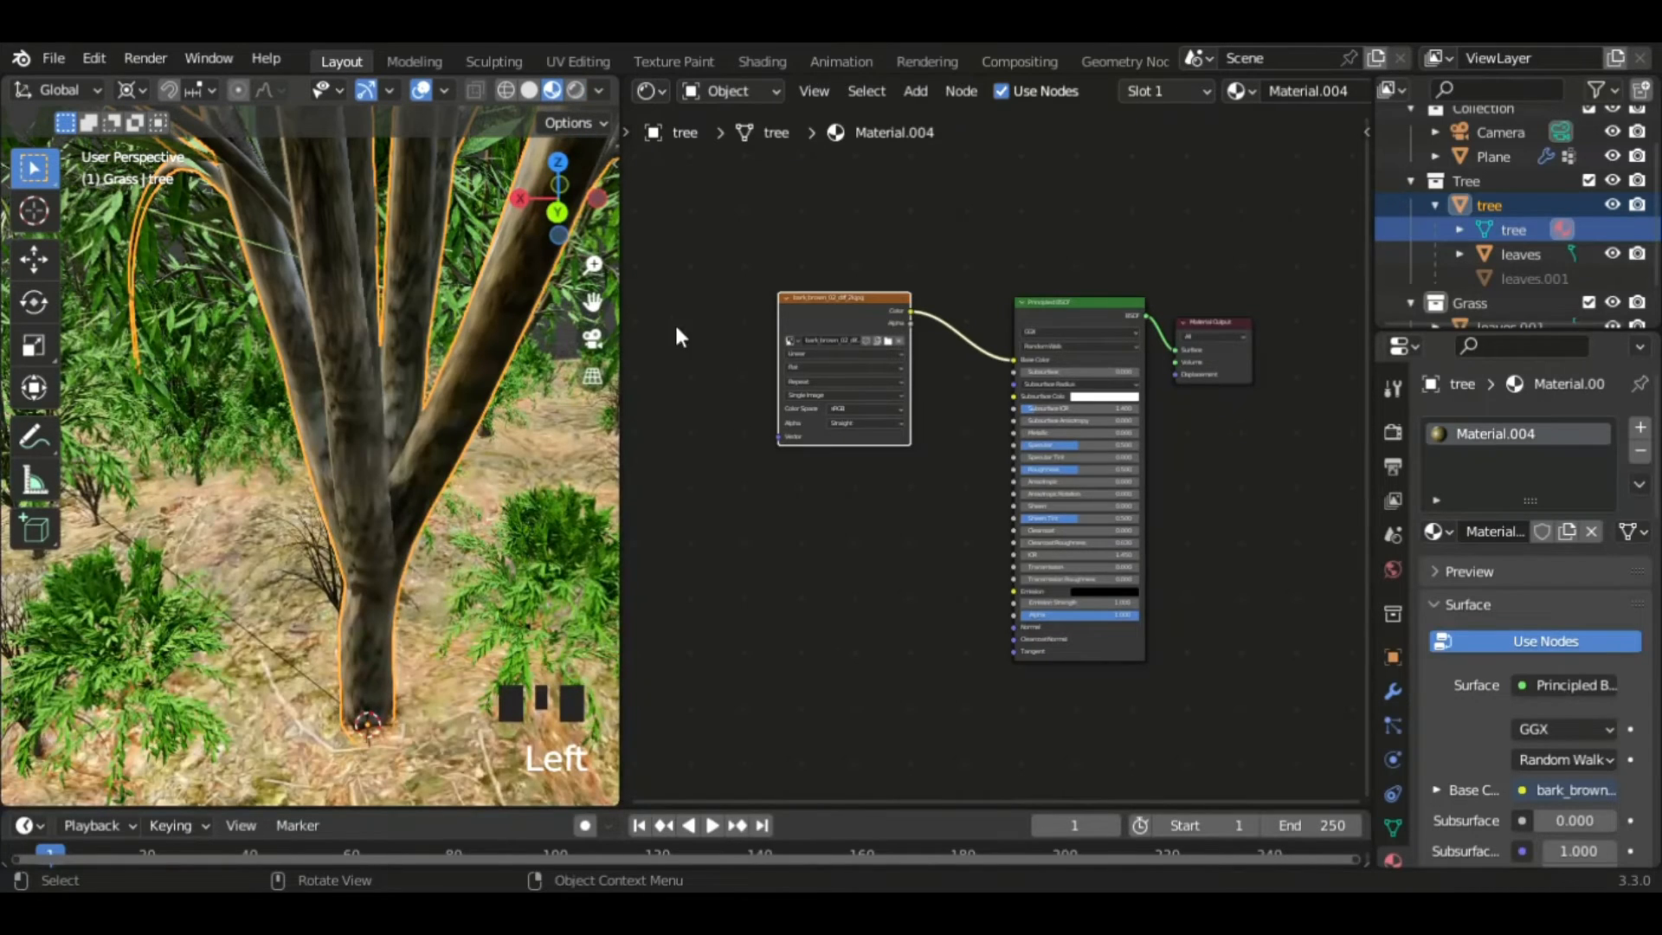
drag(829, 296, 866, 298)
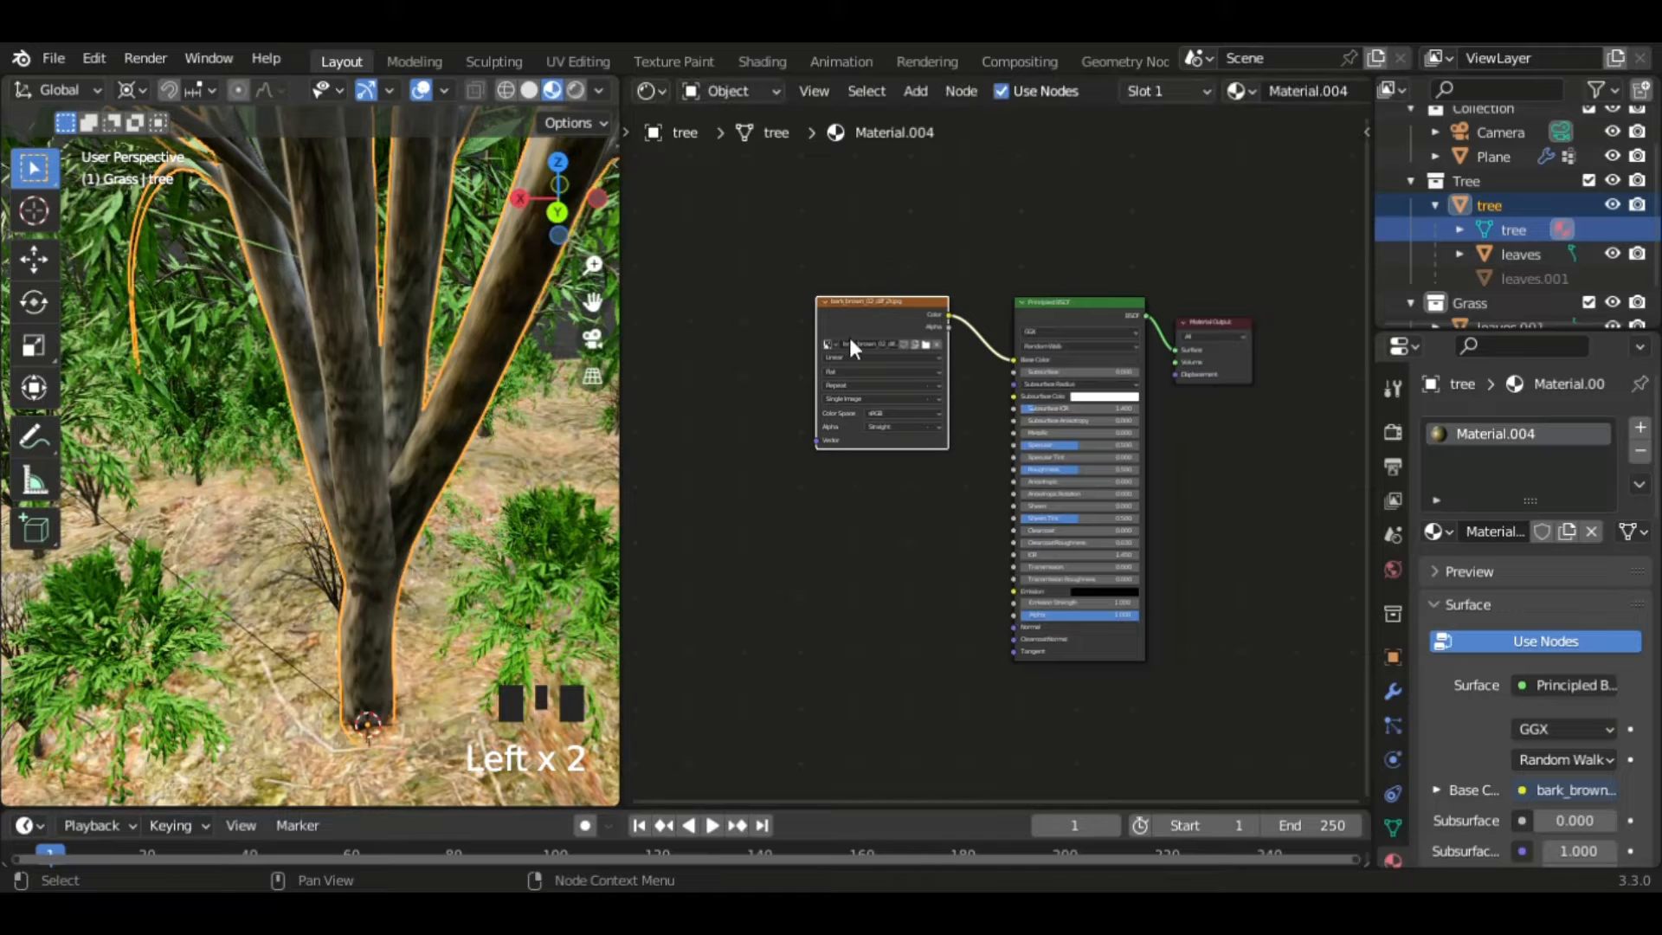
key(ctrl+t)
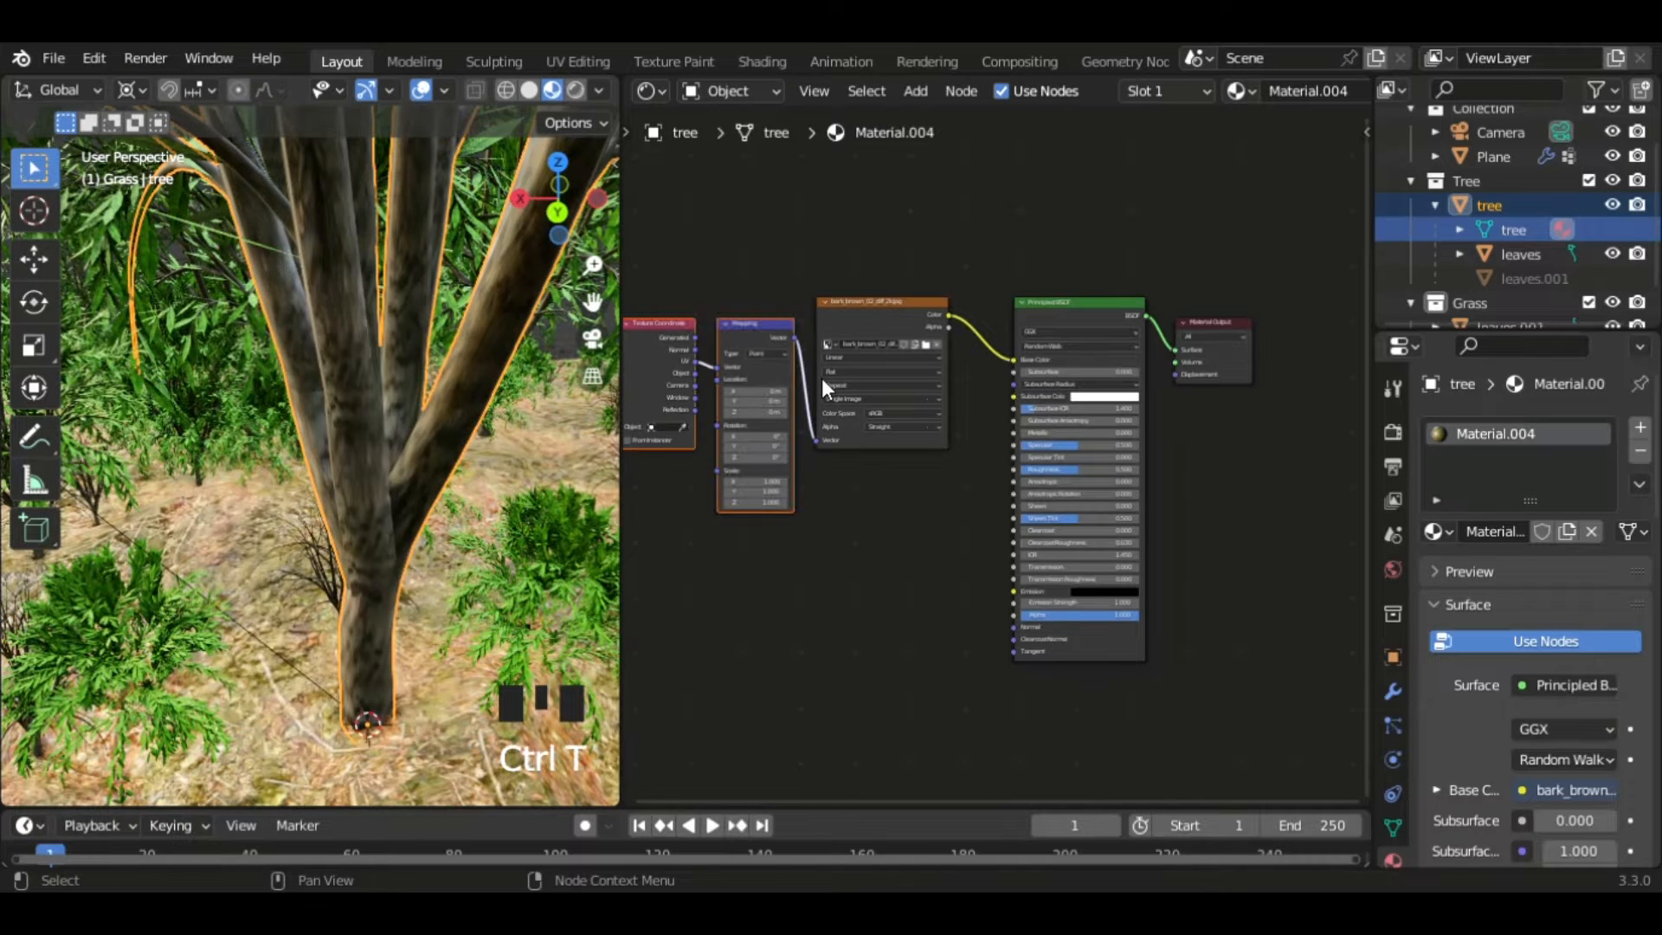
- Set the bark texture's Mapping scale to 10 on all three axes
click(770, 483)
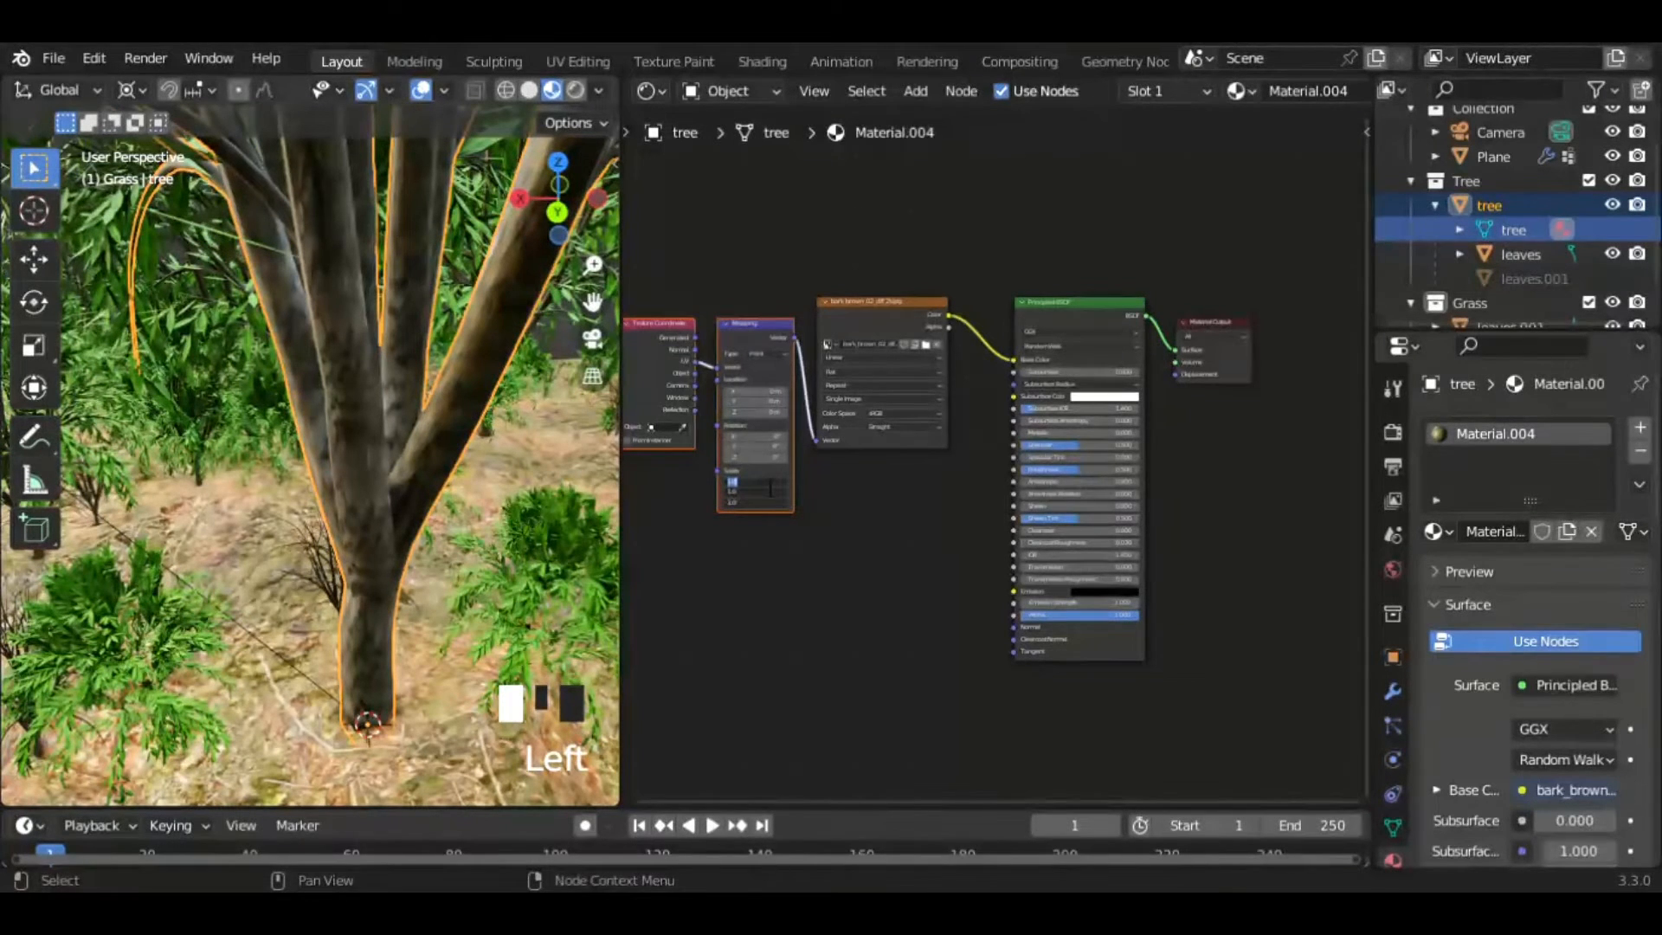
key(Return)
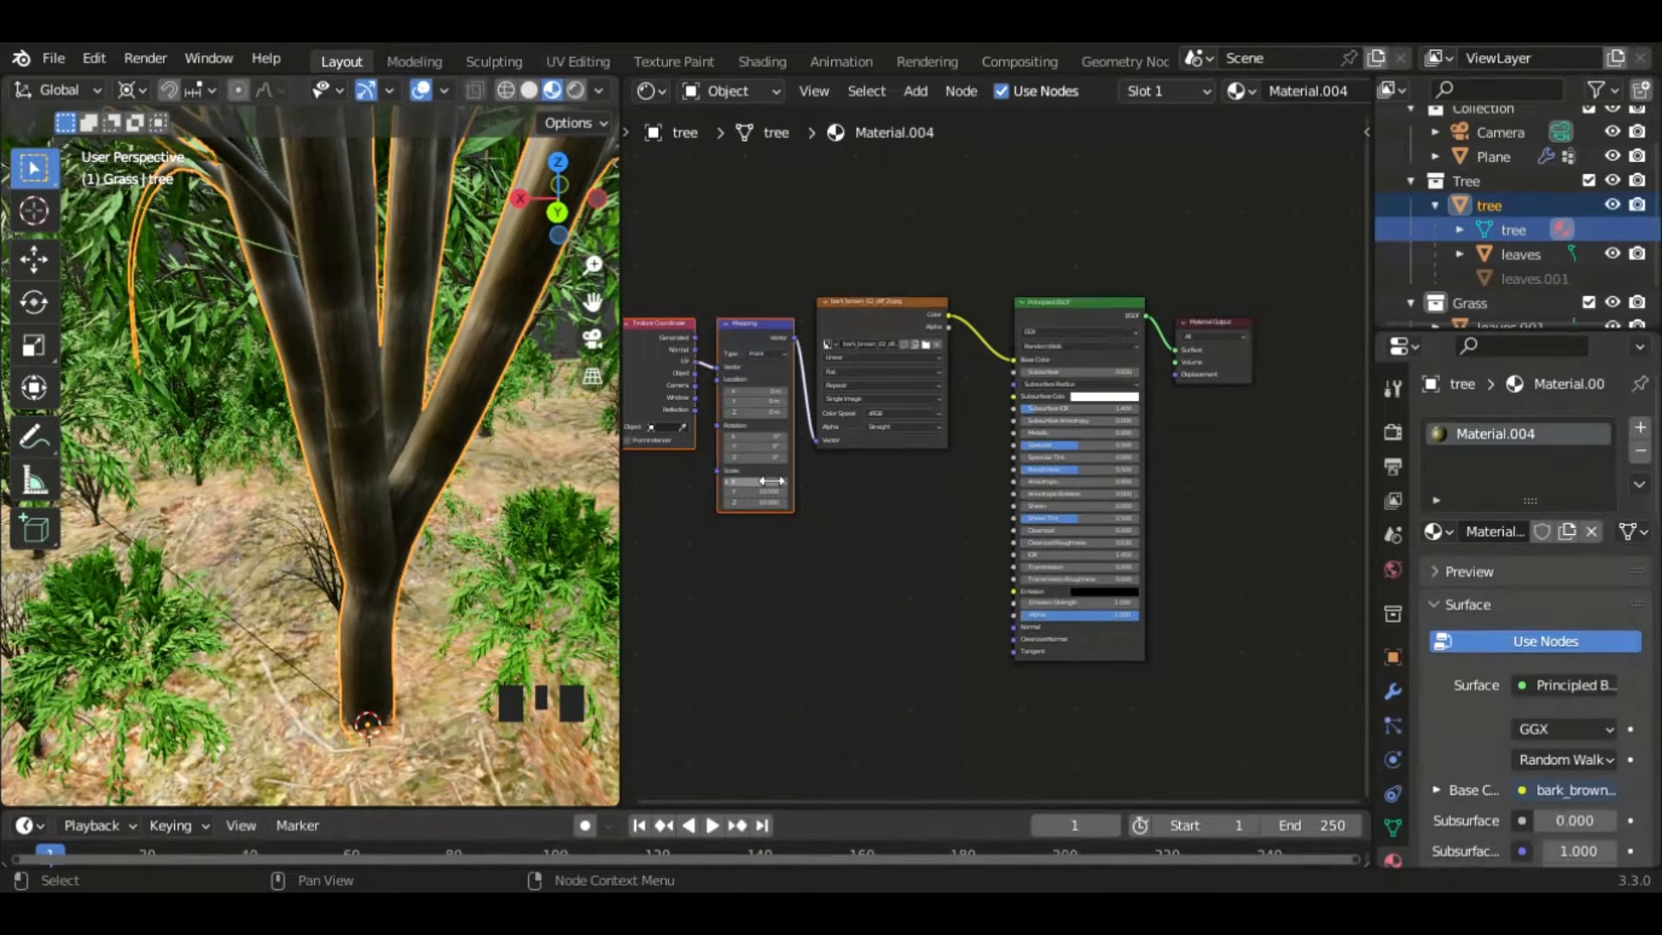
click(755, 481)
click(717, 615)
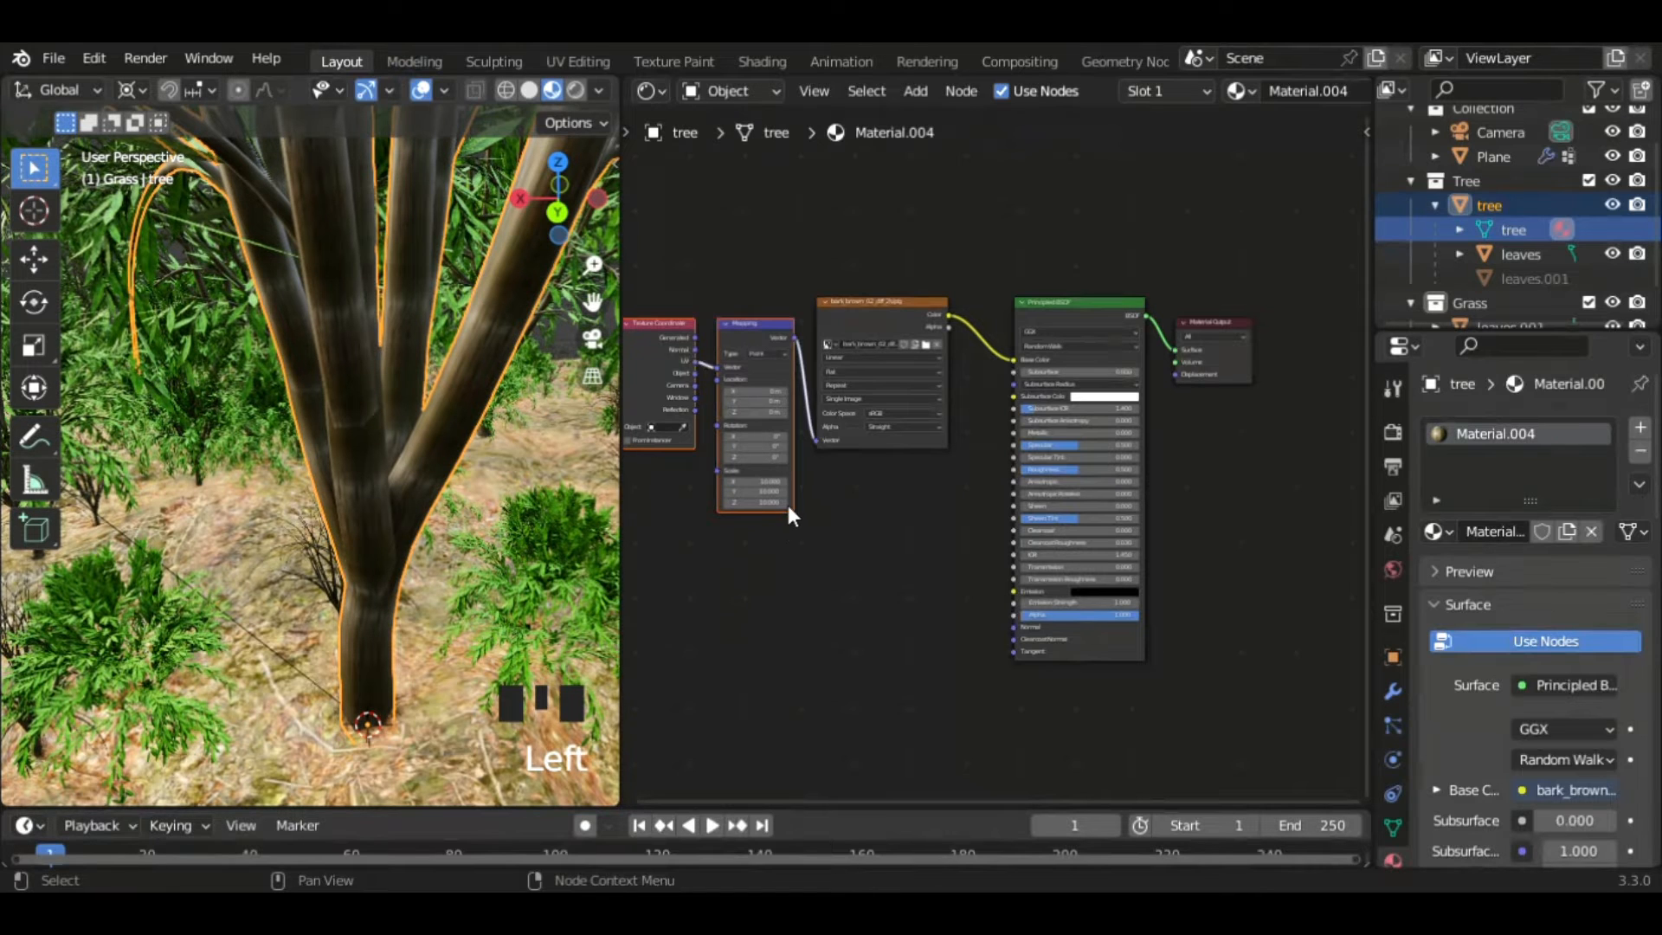
- Fine-tune the Mapping node's rotation and set a smaller uniform scale to refit the bark texture along the trunk
scroll(324, 382, up, 2)
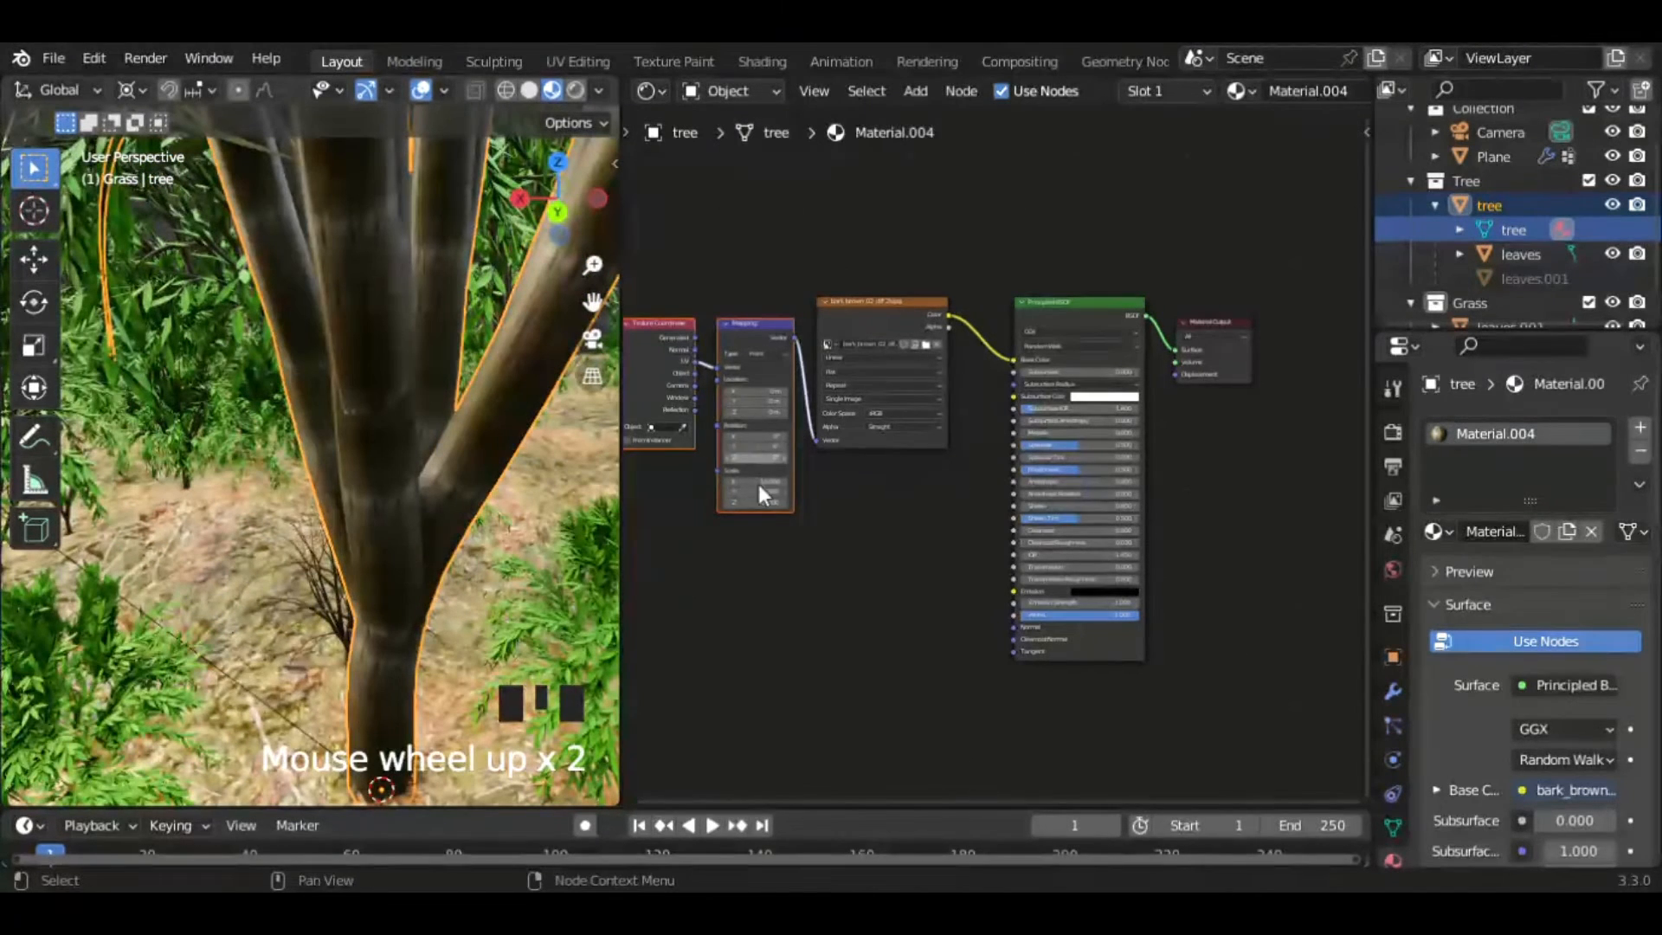
mouse_move(776, 482)
mouse_down()
mouse_move(775, 503)
mouse_move(781, 459)
mouse_move(797, 459)
mouse_move(747, 459)
mouse_move(770, 447)
mouse_move(751, 446)
mouse_move(755, 431)
mouse_move(719, 445)
mouse_move(767, 490)
mouse_up()
key(Return)
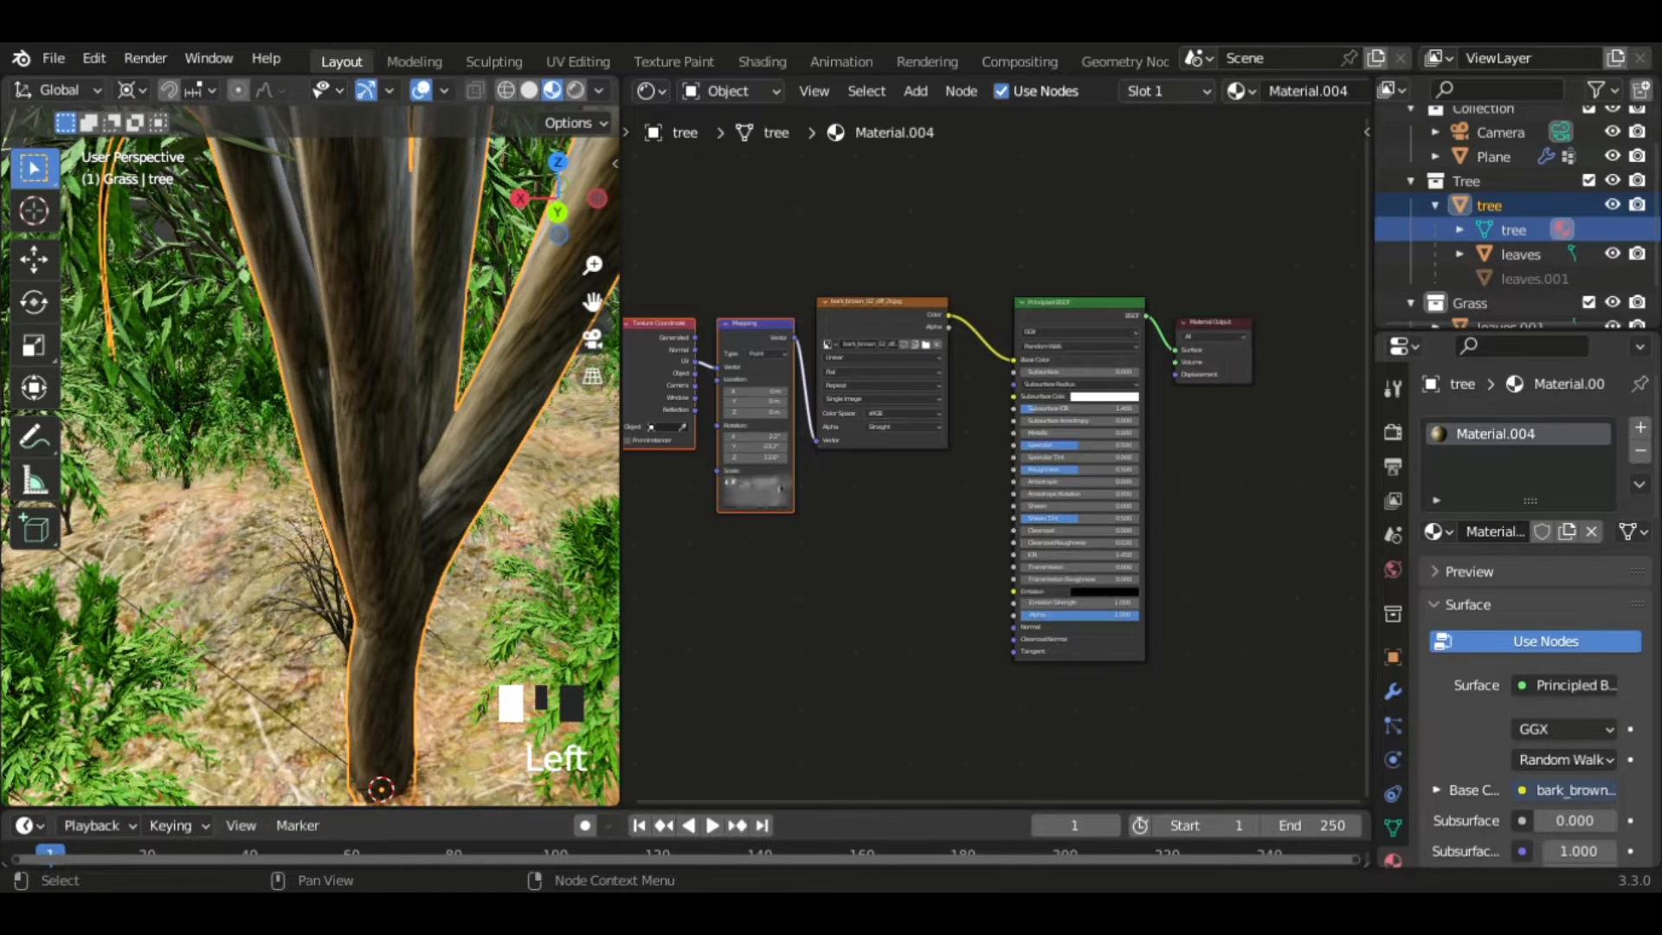
click(766, 482)
text(1.)
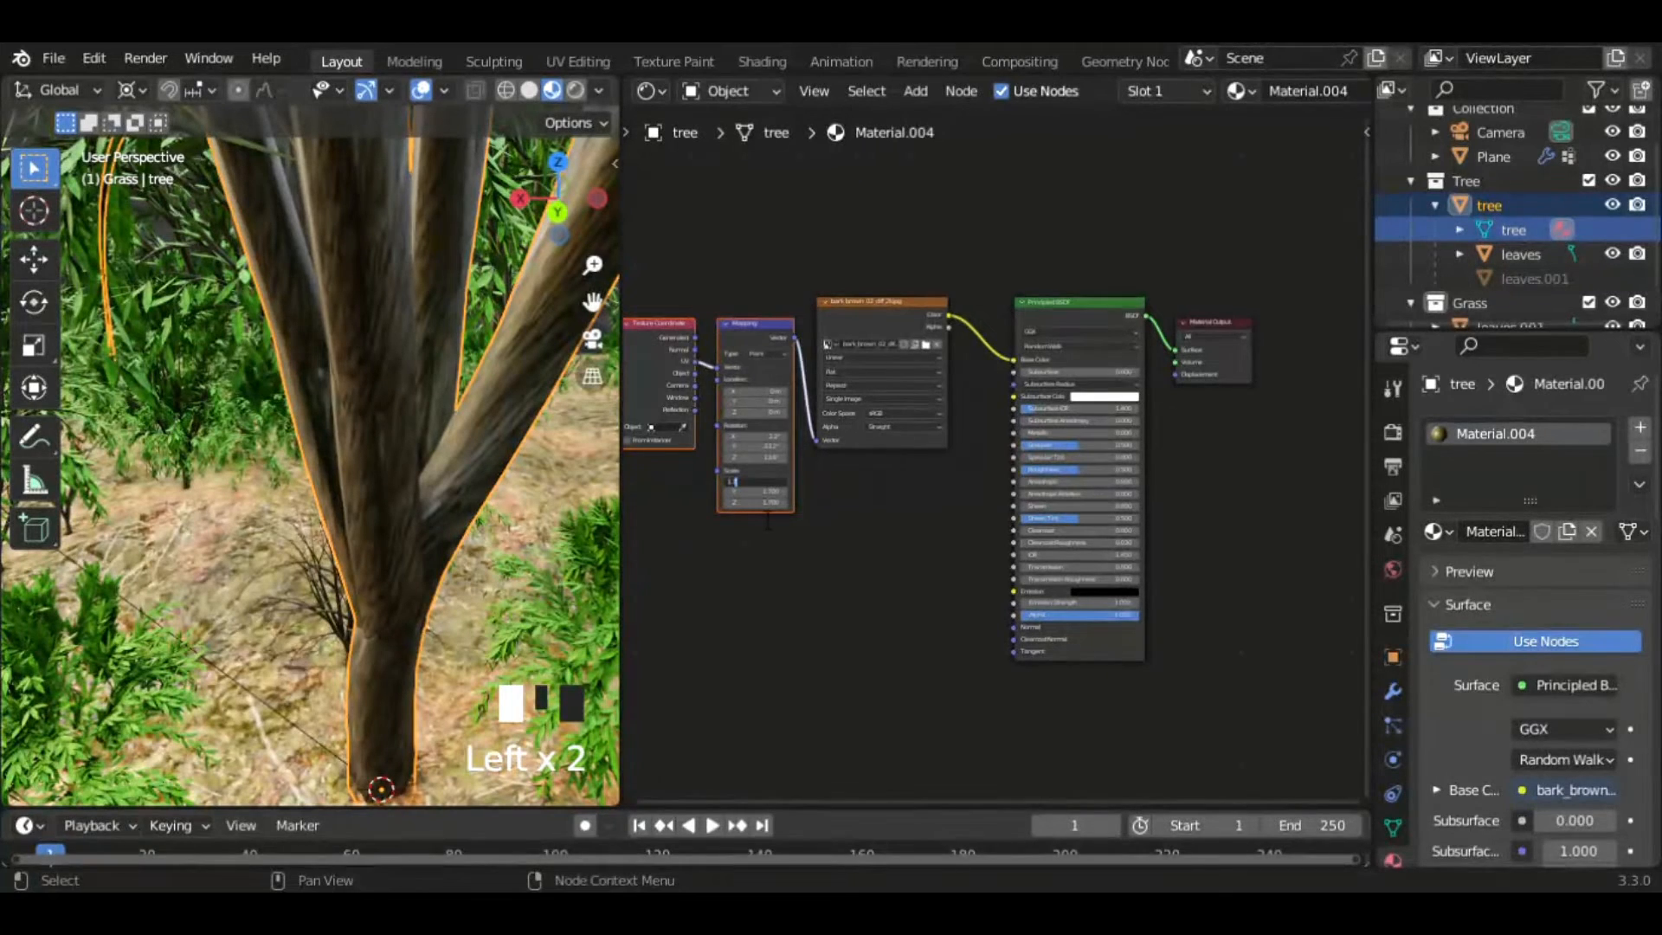
text(700)
click(845, 547)
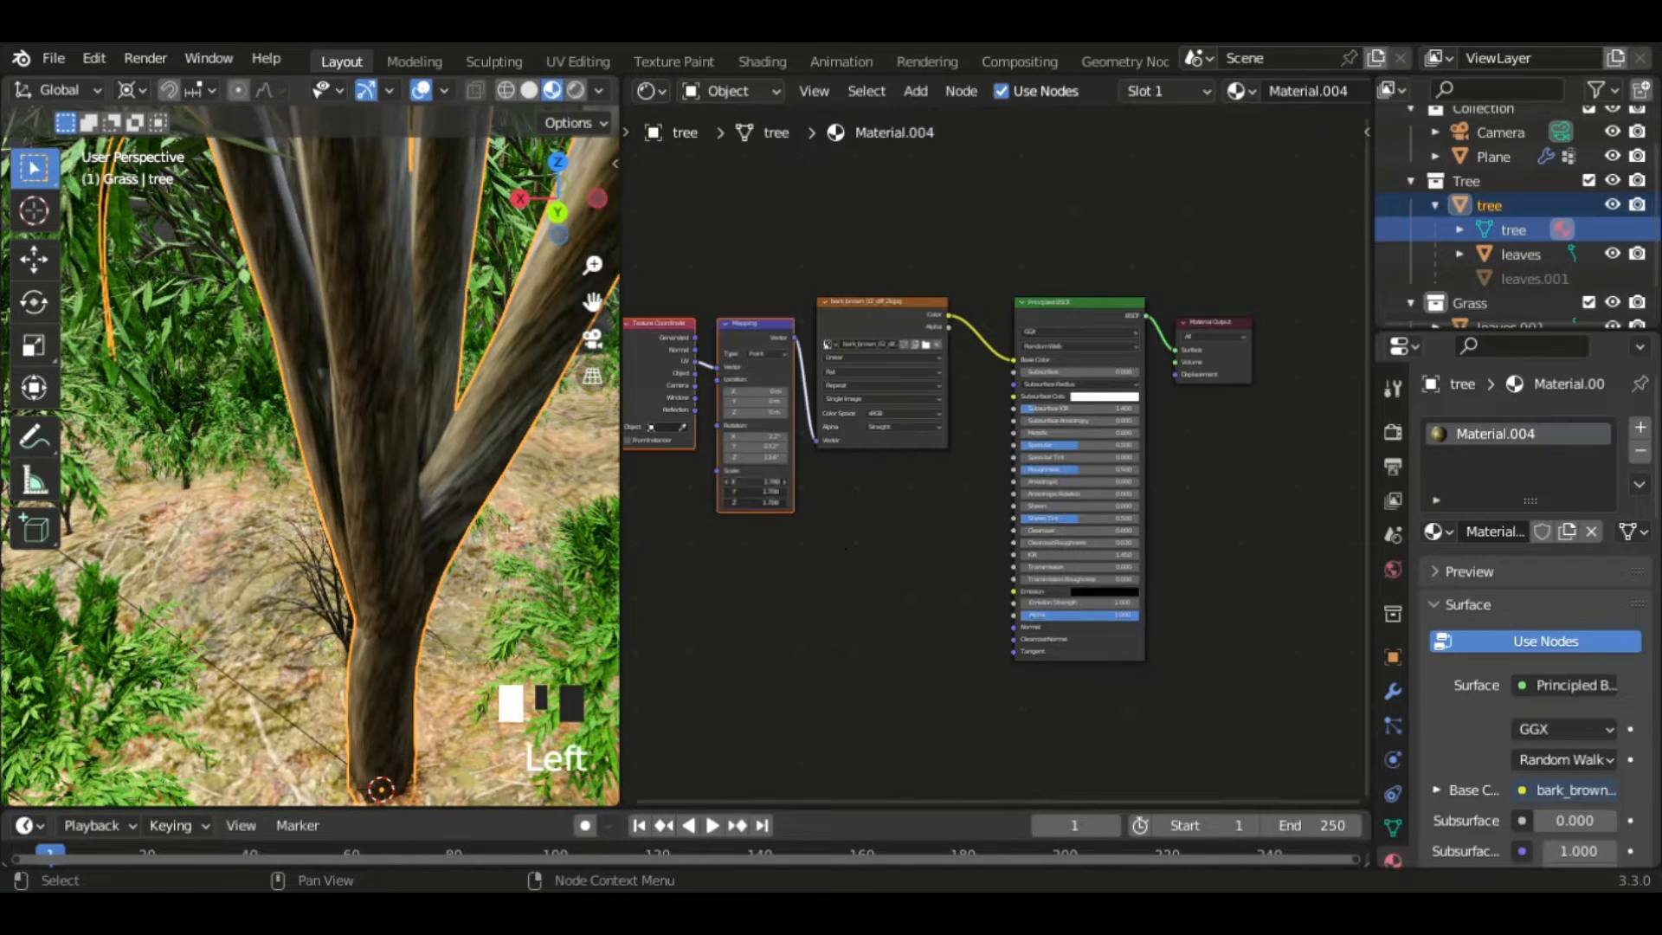
key(Return)
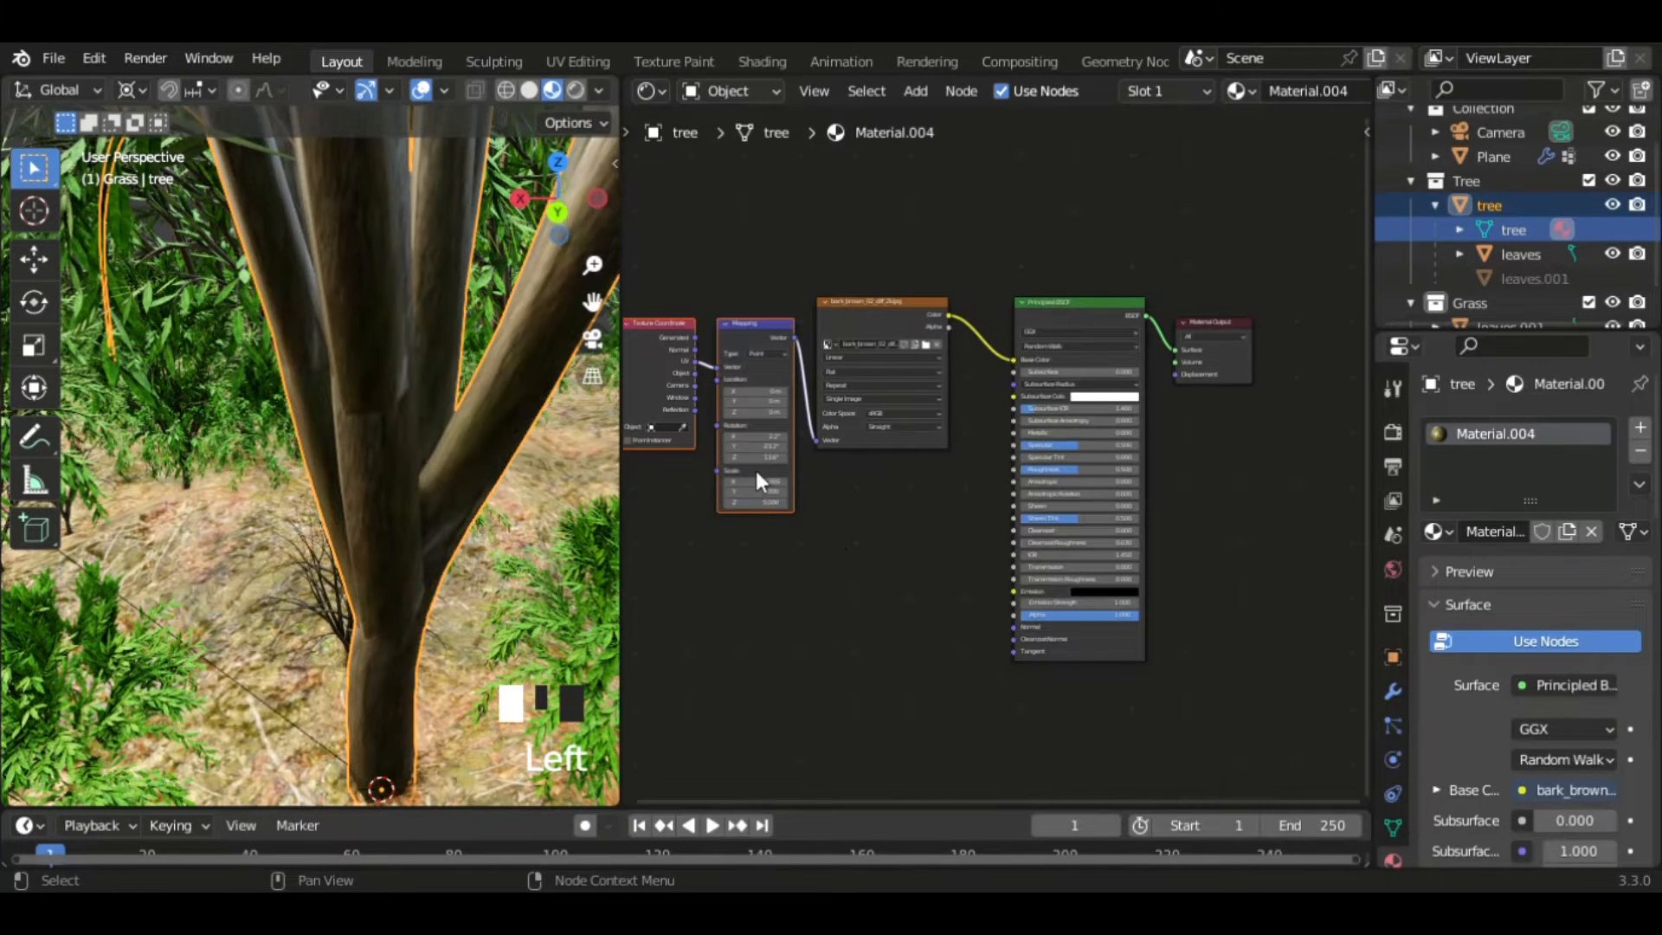
scroll(381, 437, down, 2)
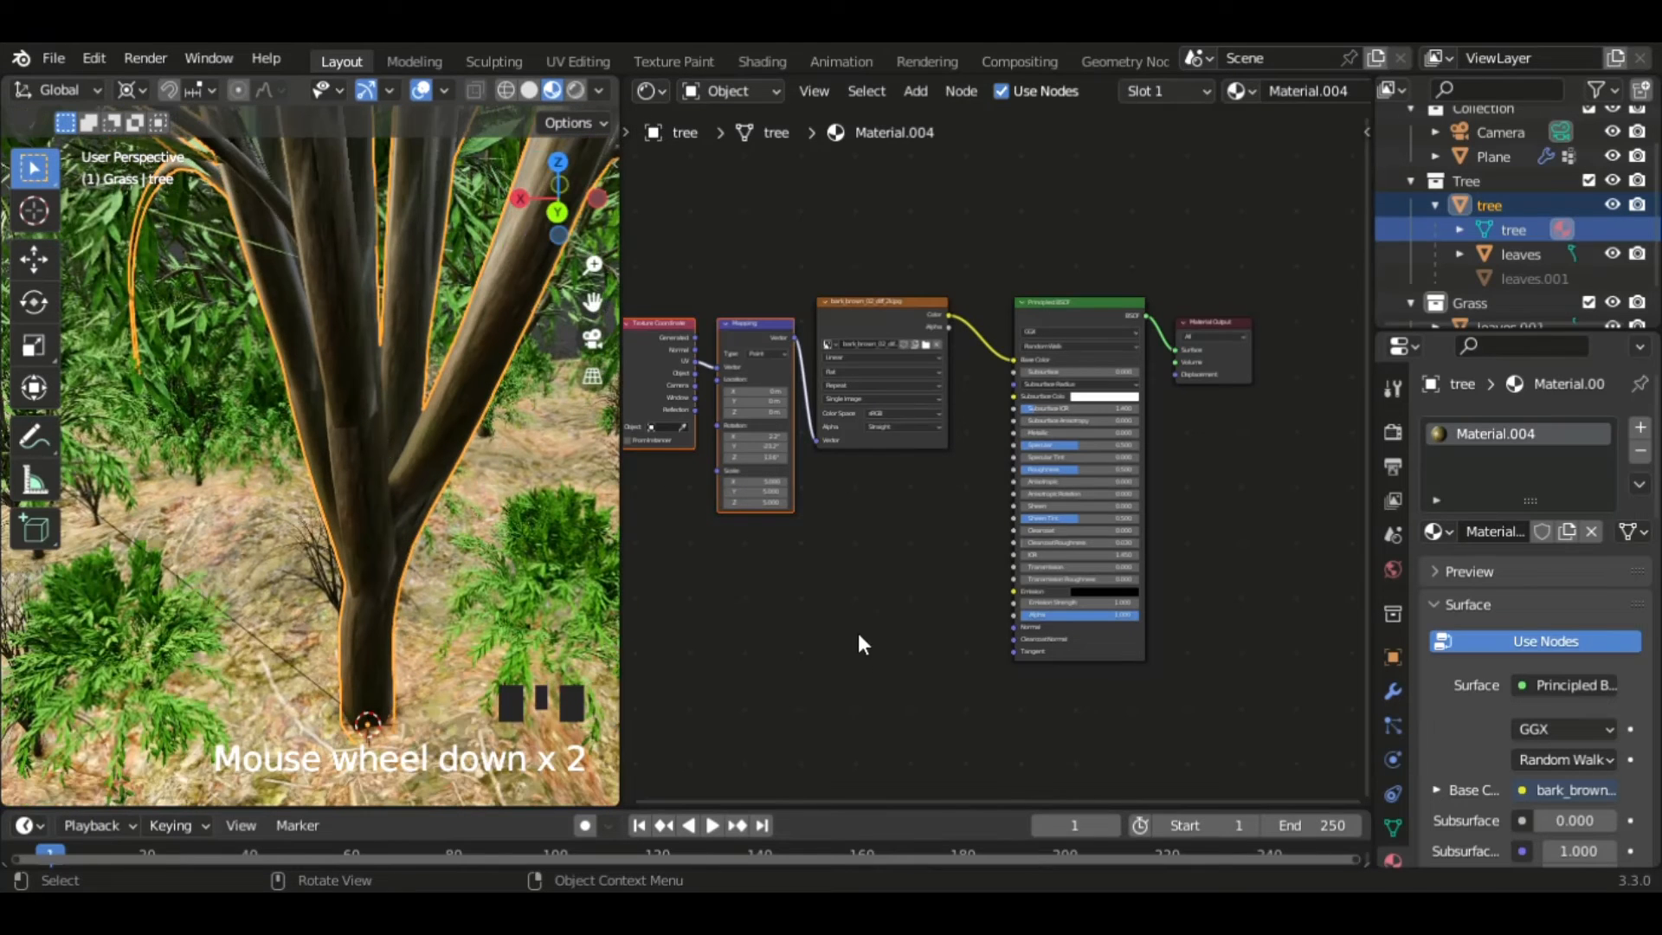
- Add a Bump node and place it in the free space below the bark image texture node
click(885, 294)
click(922, 94)
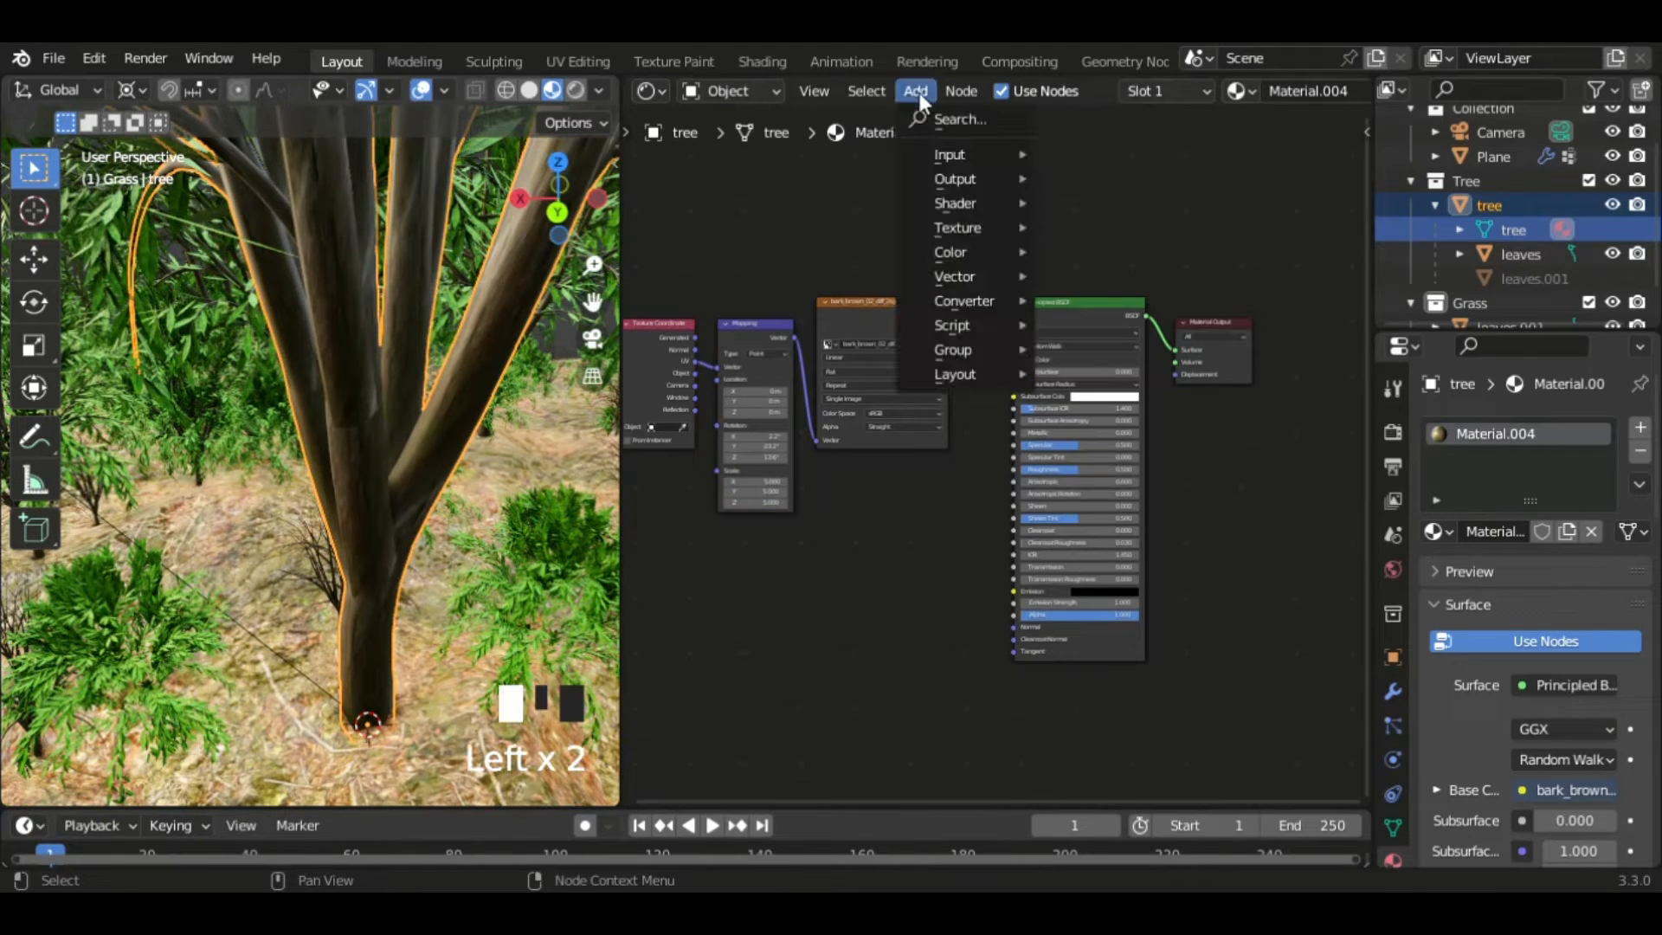
click(956, 120)
text(bump)
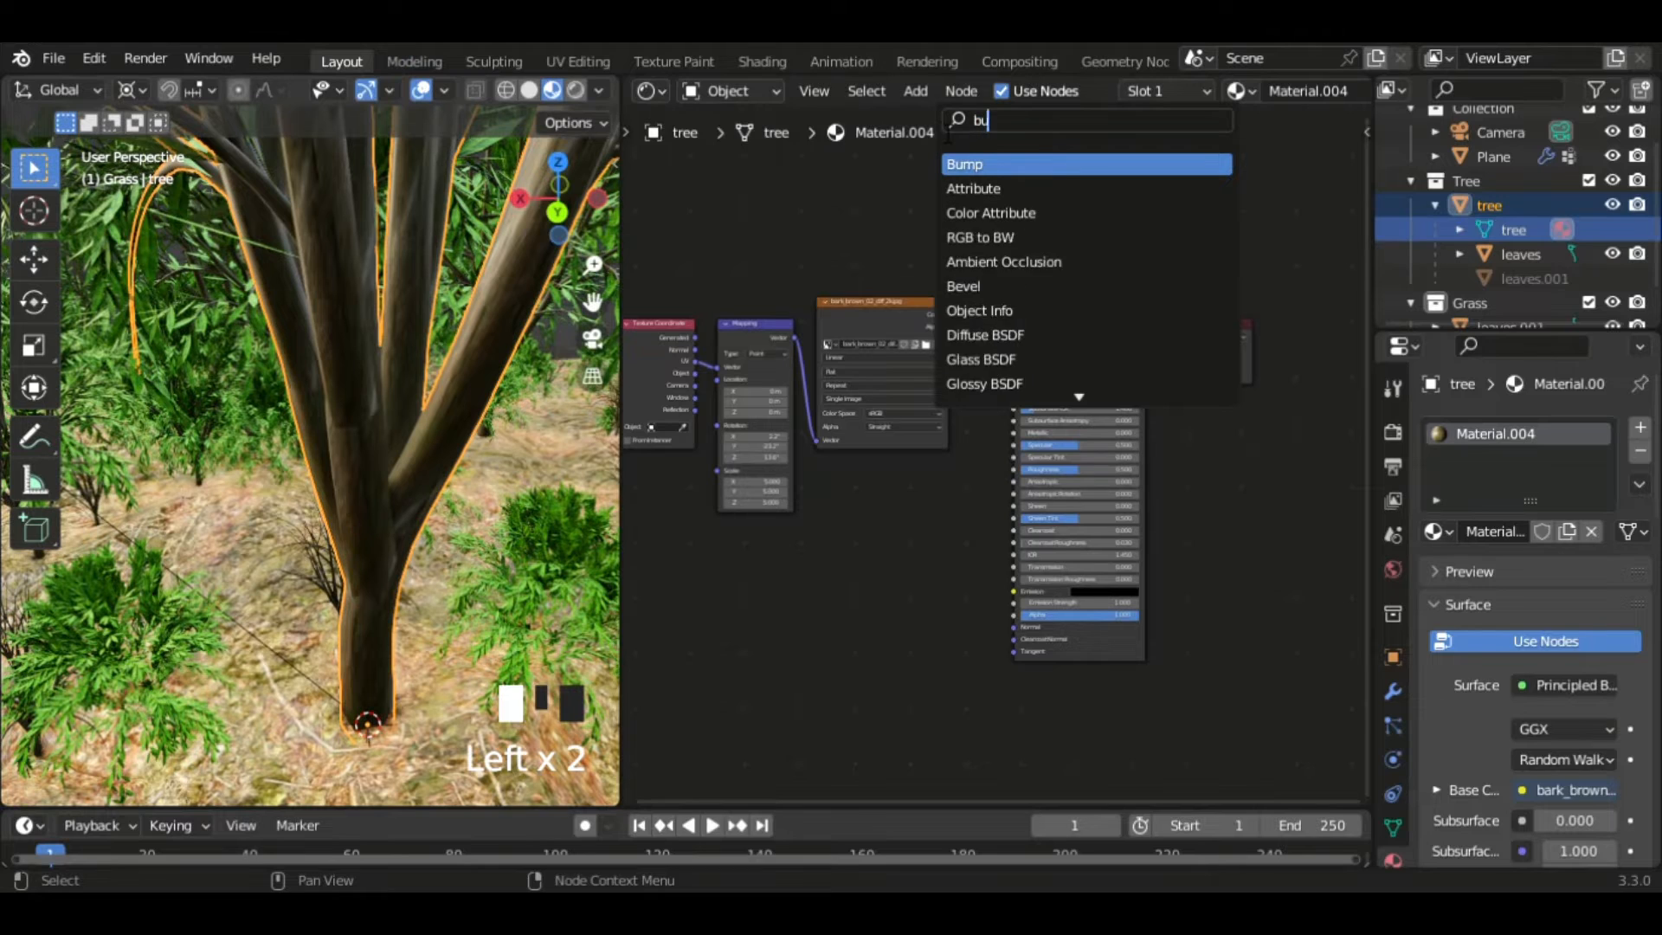
key(Return)
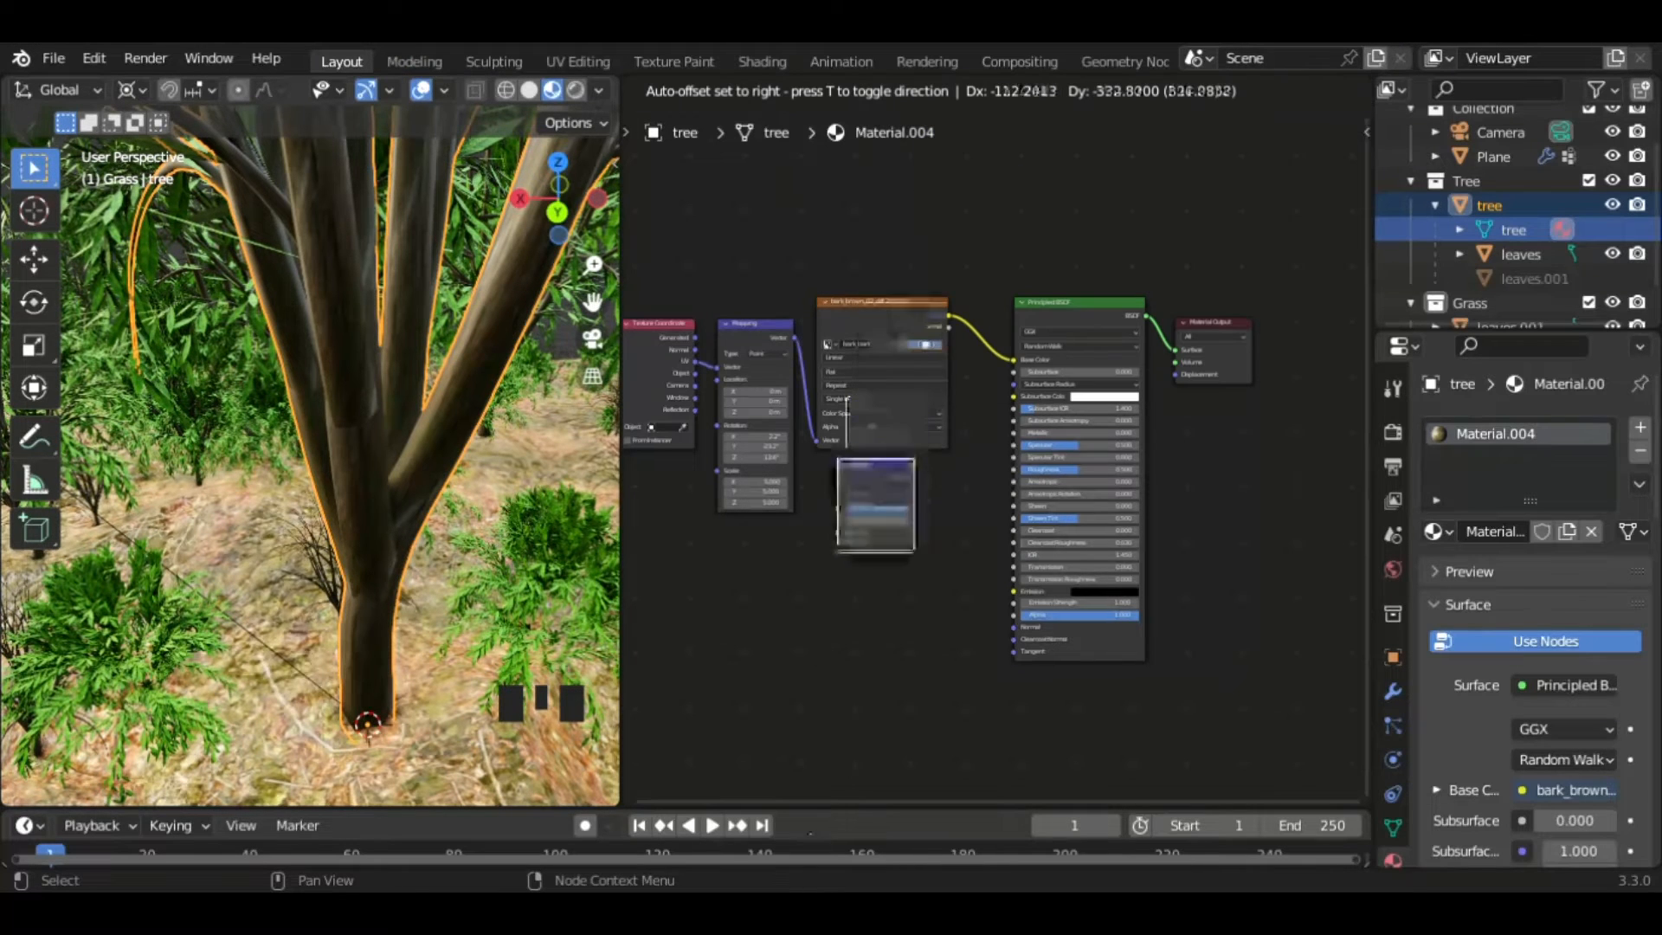
click(969, 584)
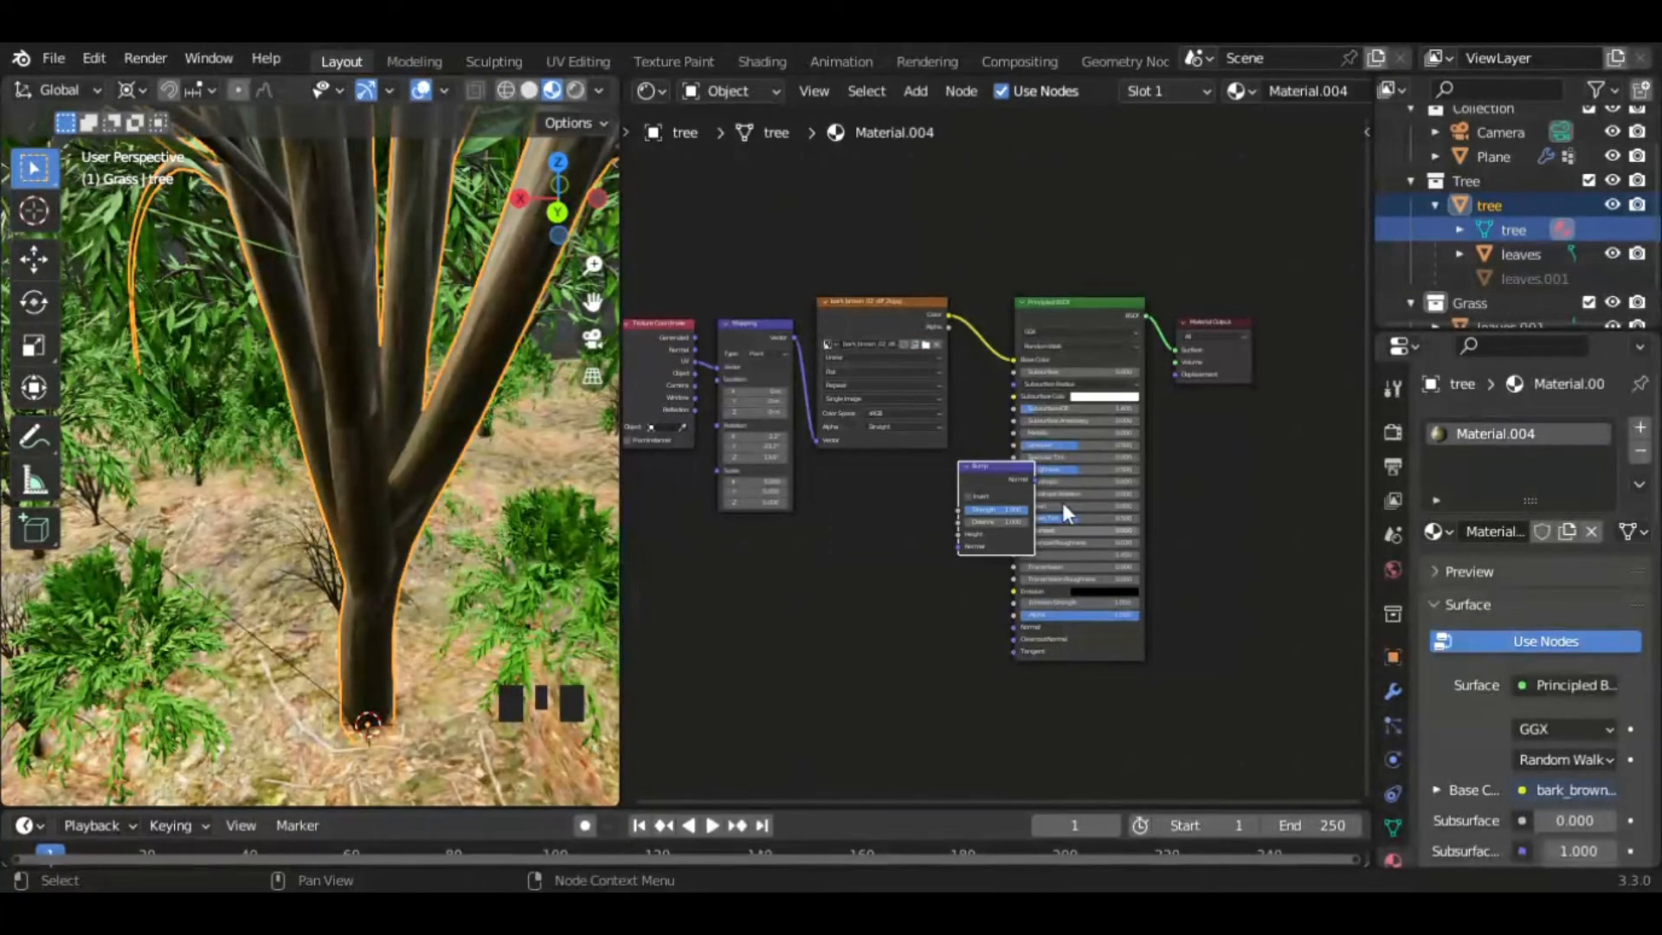
drag(979, 474, 856, 610)
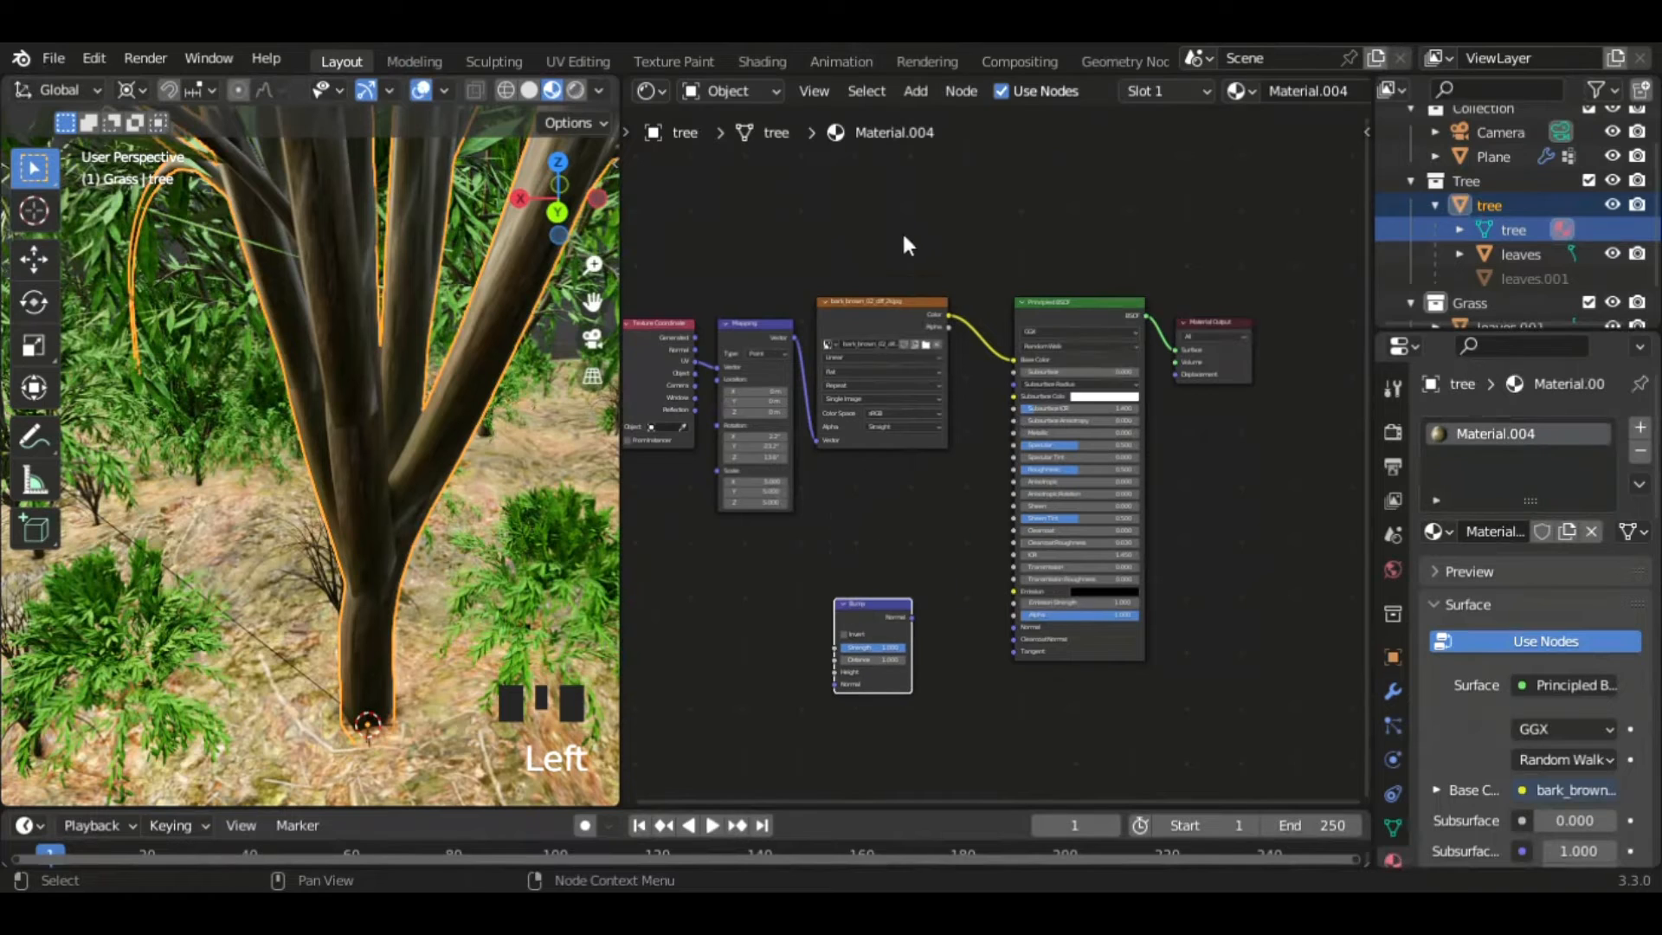
- Add a Normal Map node to the bark material's node tree
click(922, 91)
click(945, 118)
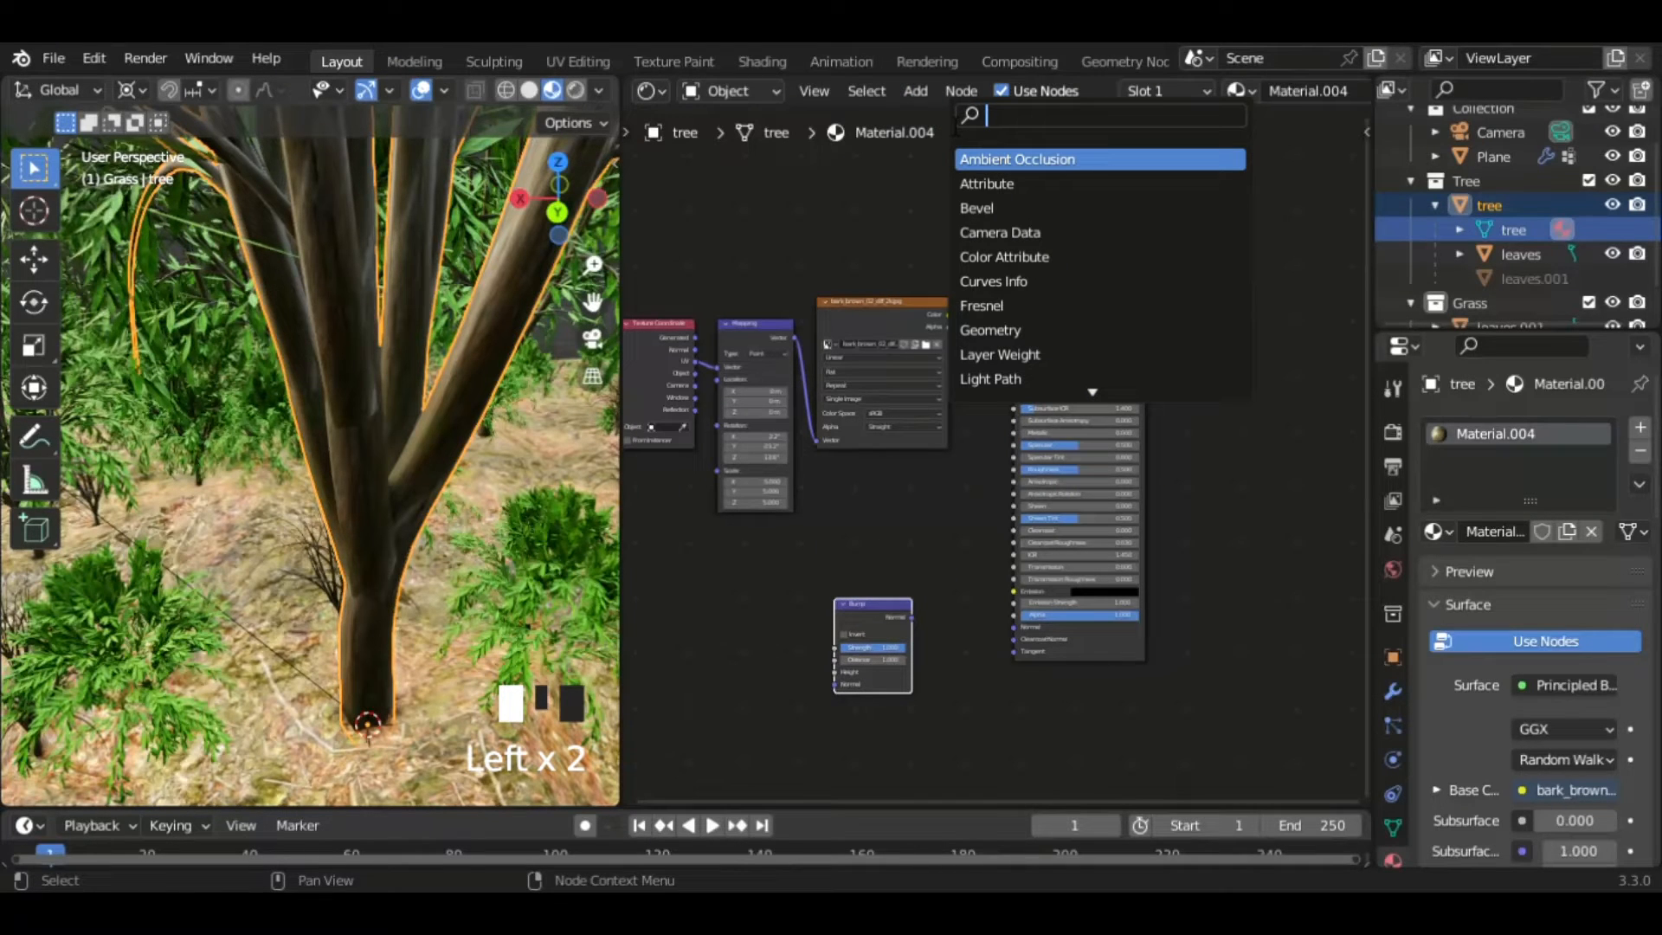
text(n)
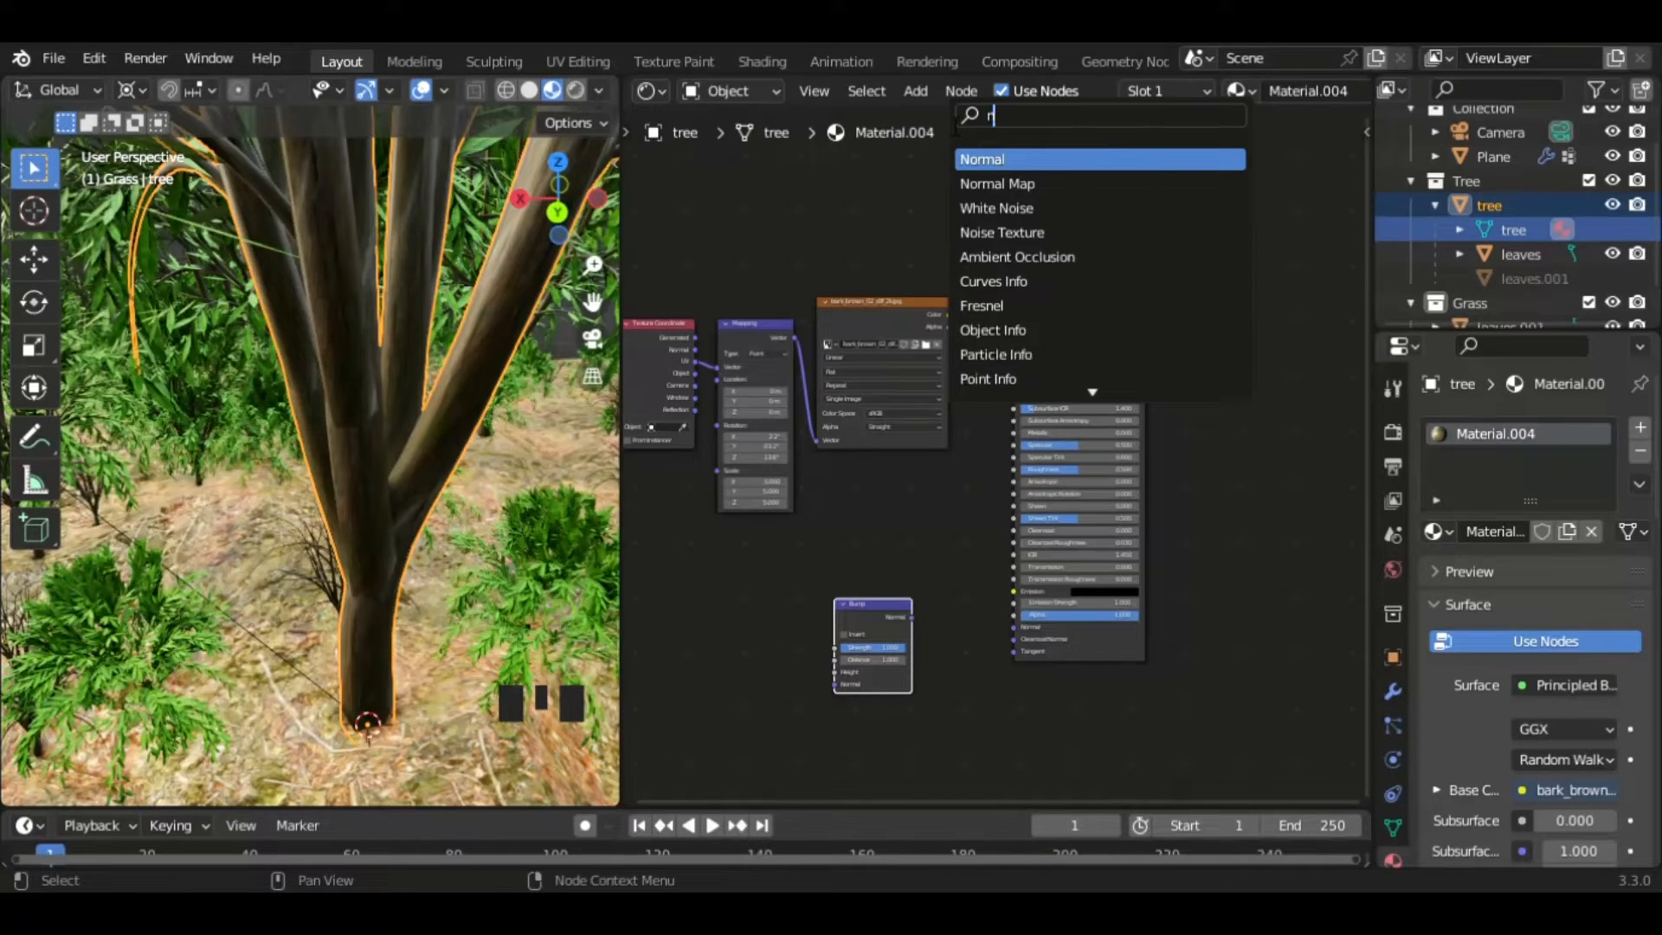
click(995, 184)
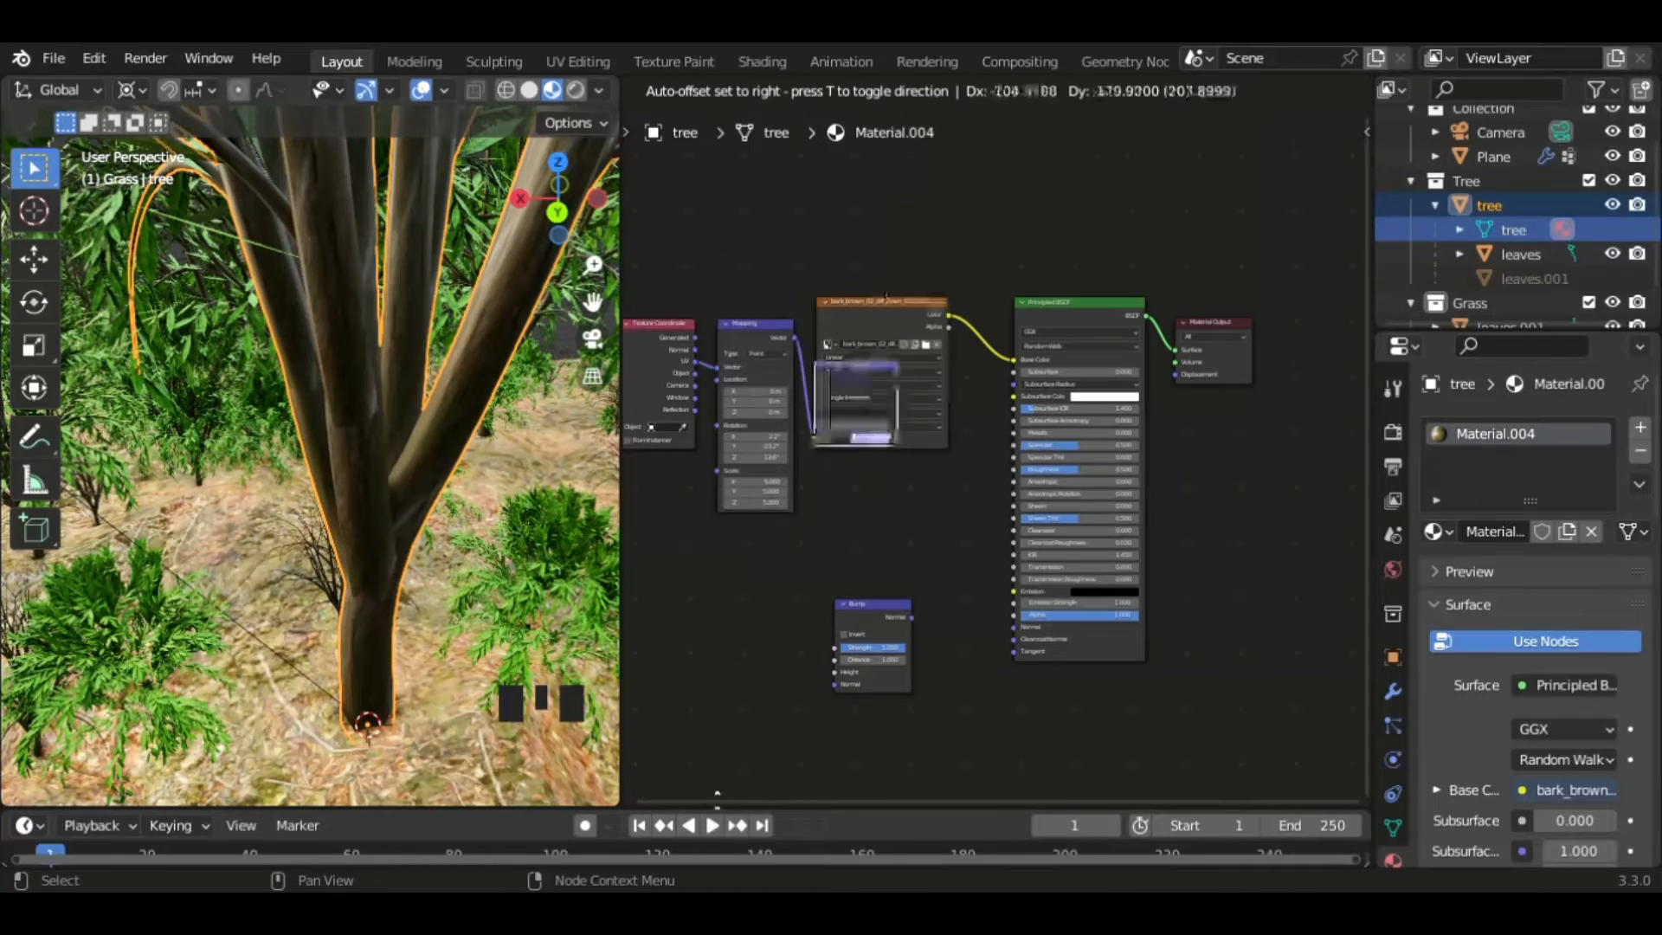
click(848, 379)
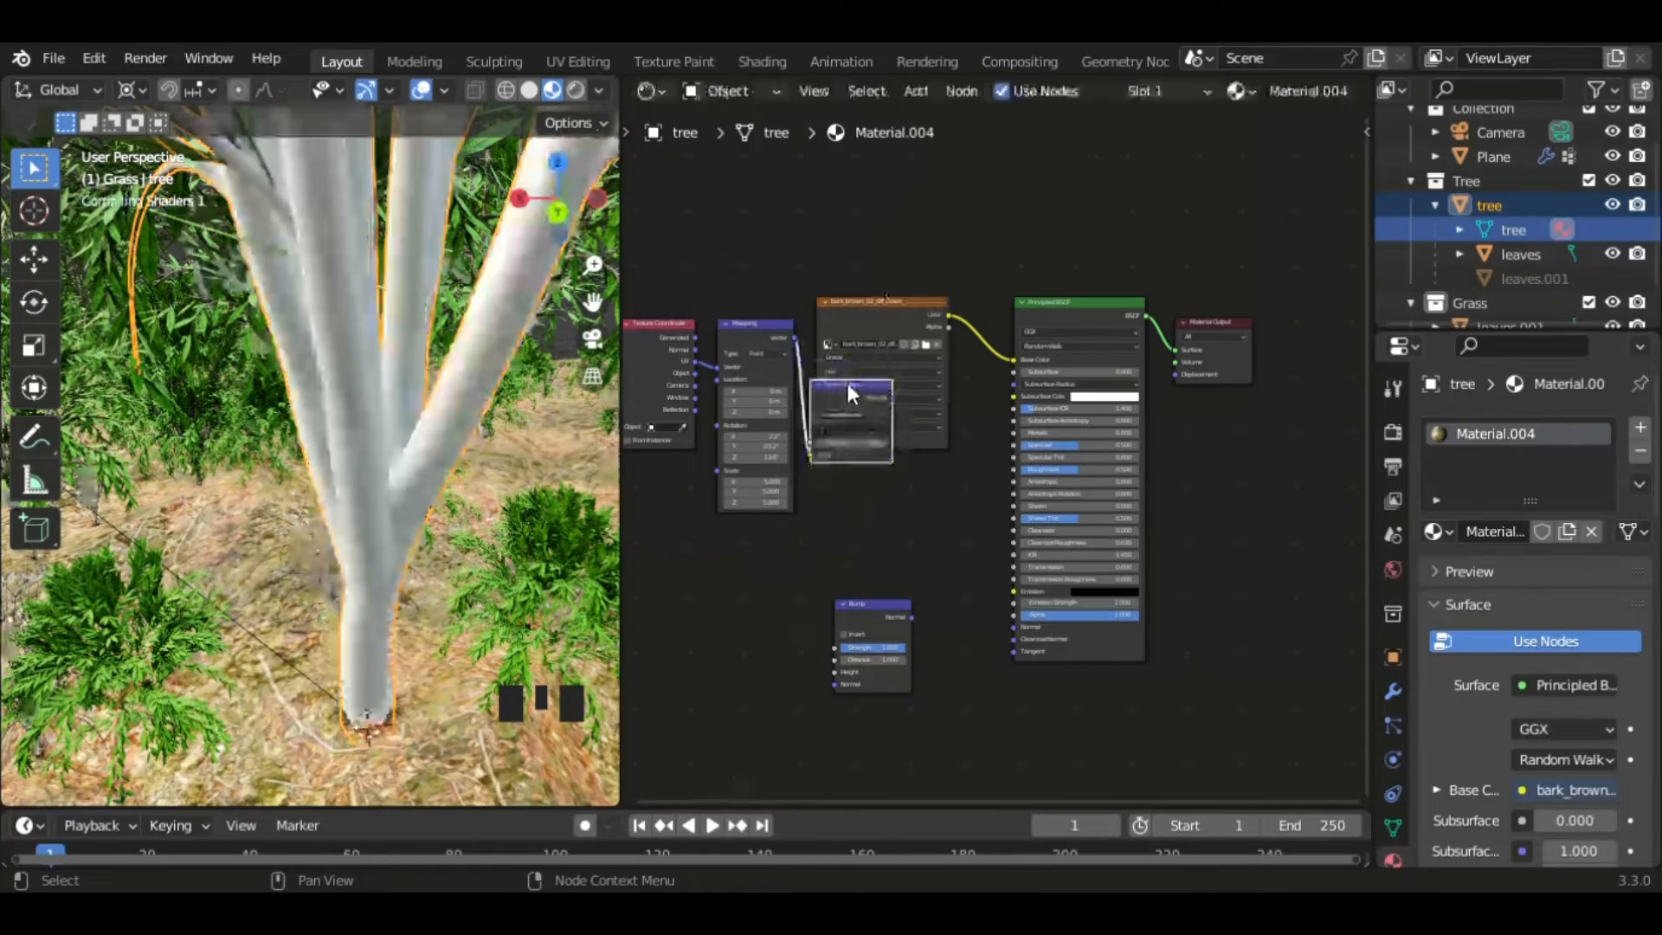
click(822, 529)
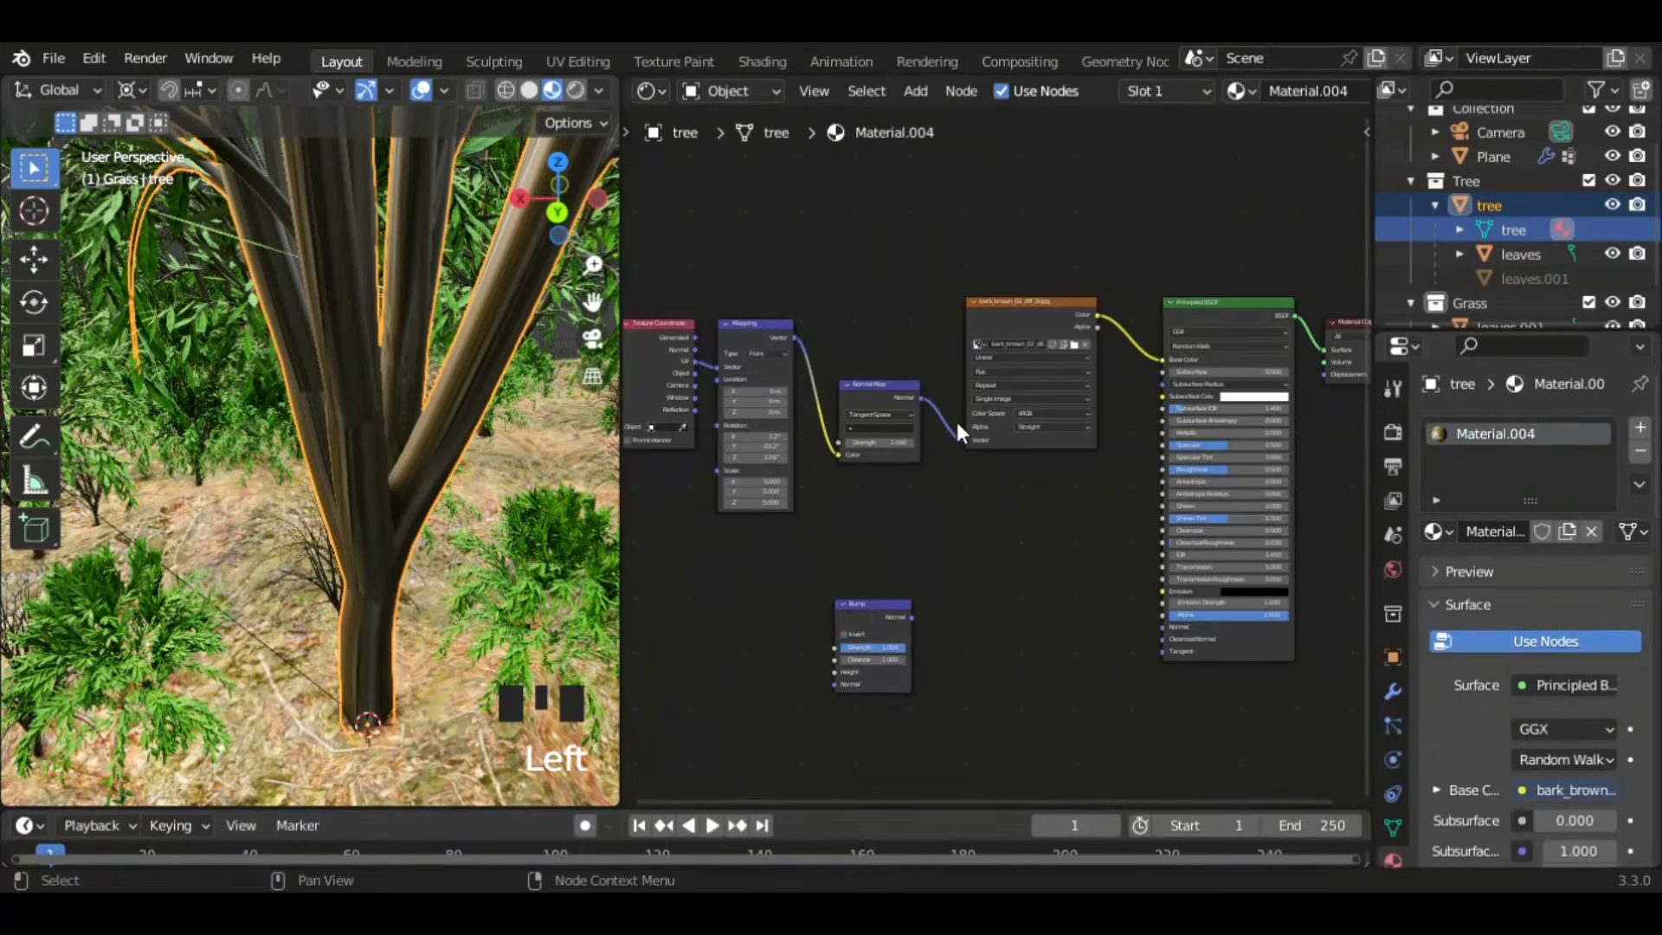
- Detach the Normal Map node, move it beside the Bump node and relink the Mapping Vector to the bark diffuse texture
ctrl+right_drag(960, 363, 924, 474)
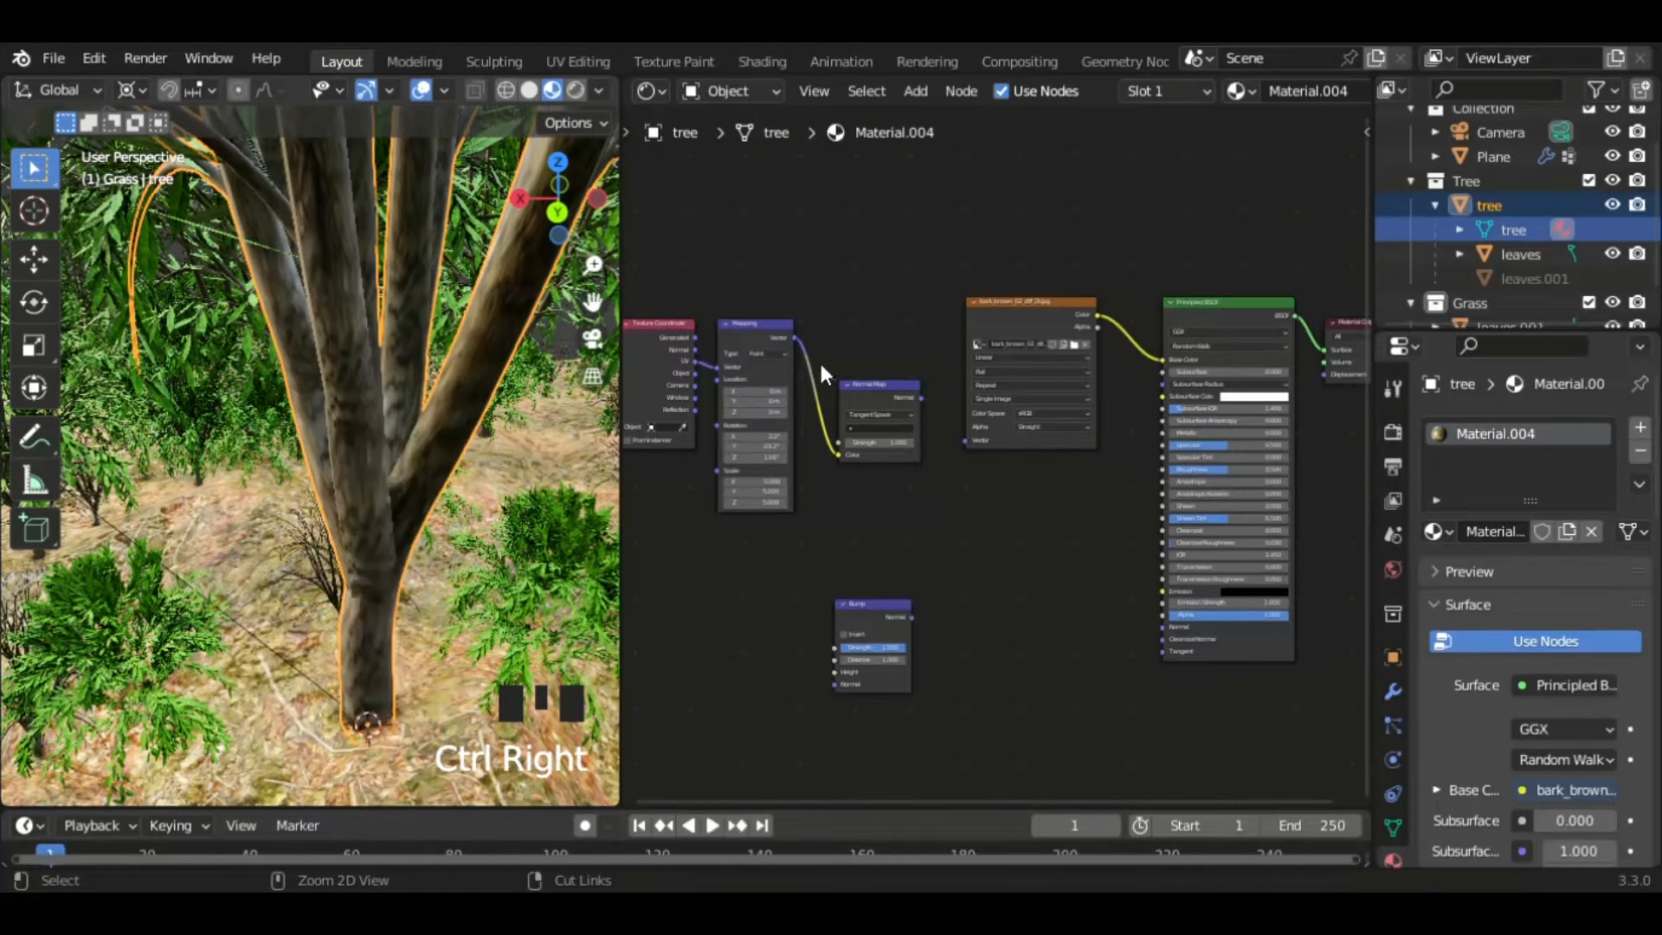
ctrl+right_drag(819, 360, 807, 454)
drag(881, 396, 769, 645)
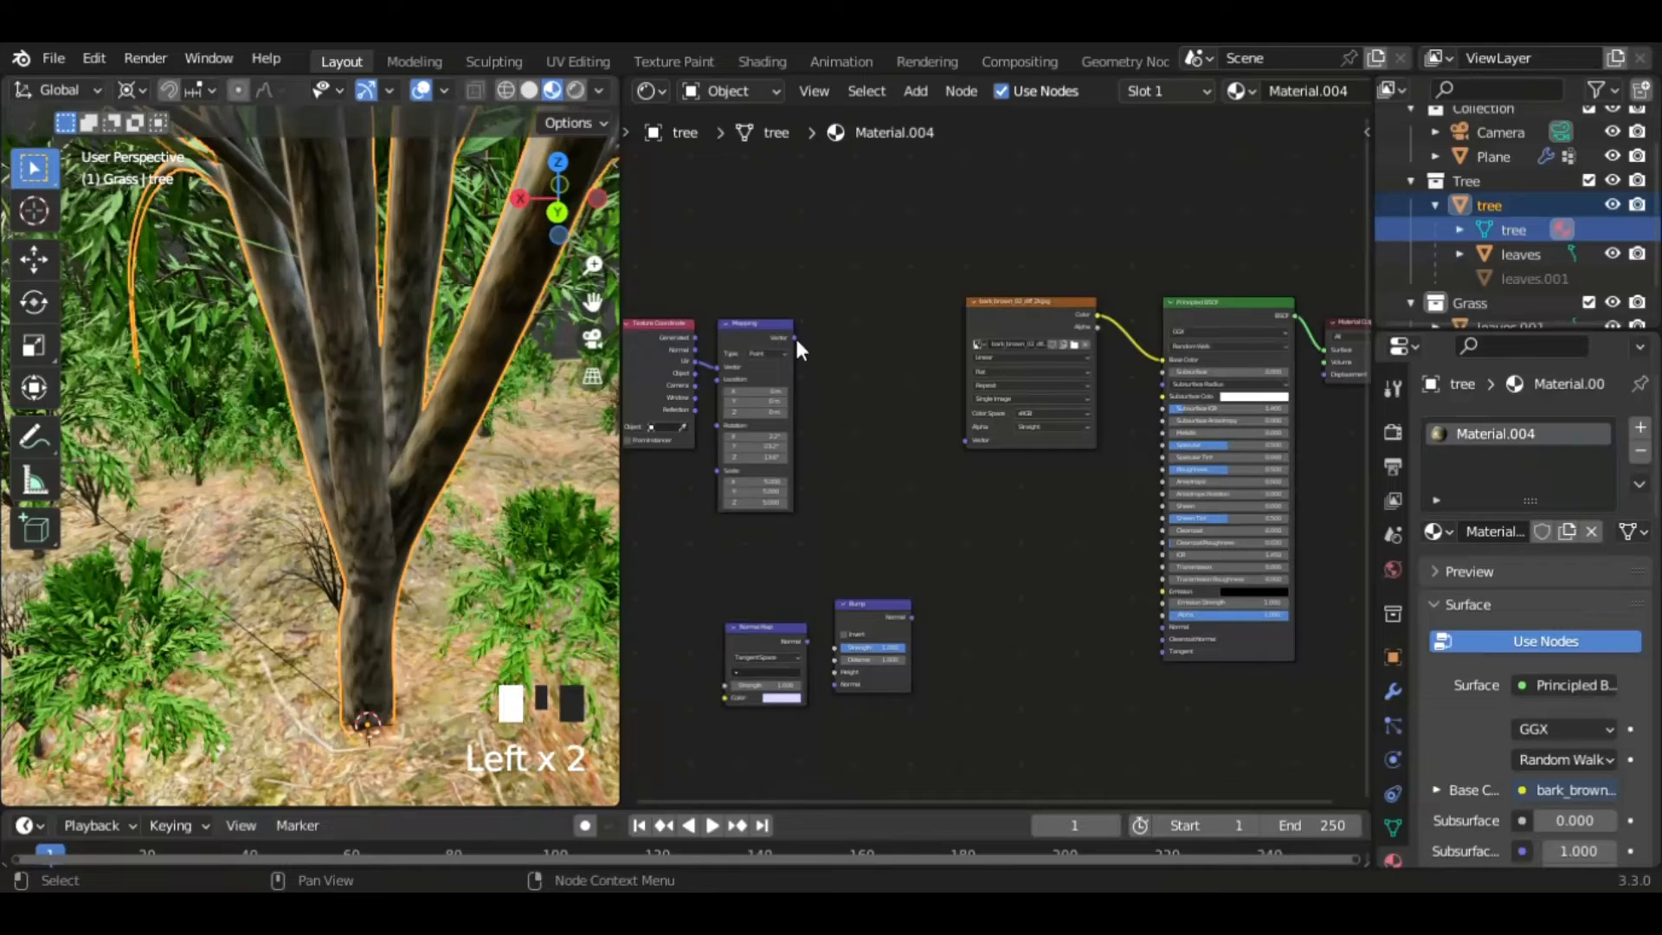
drag(794, 335, 971, 443)
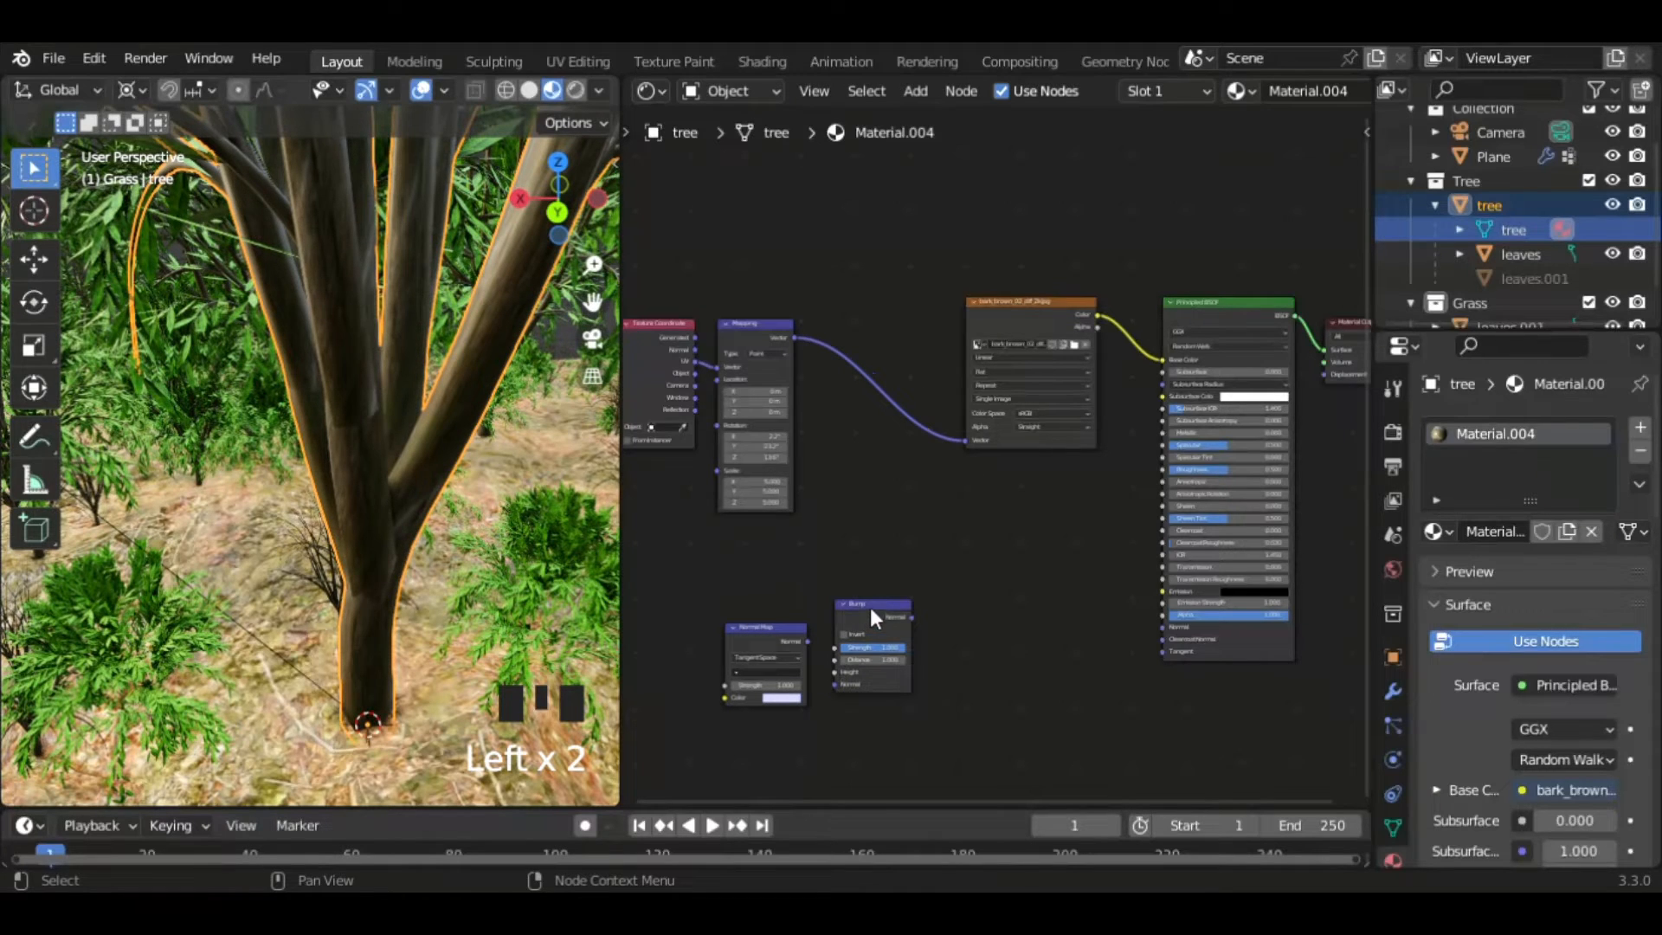
- Link the Normal Map node into the Bump node's Normal input and the Bump output into the Principled BSDF's Normal
drag(868, 604, 1162, 626)
click(1117, 592)
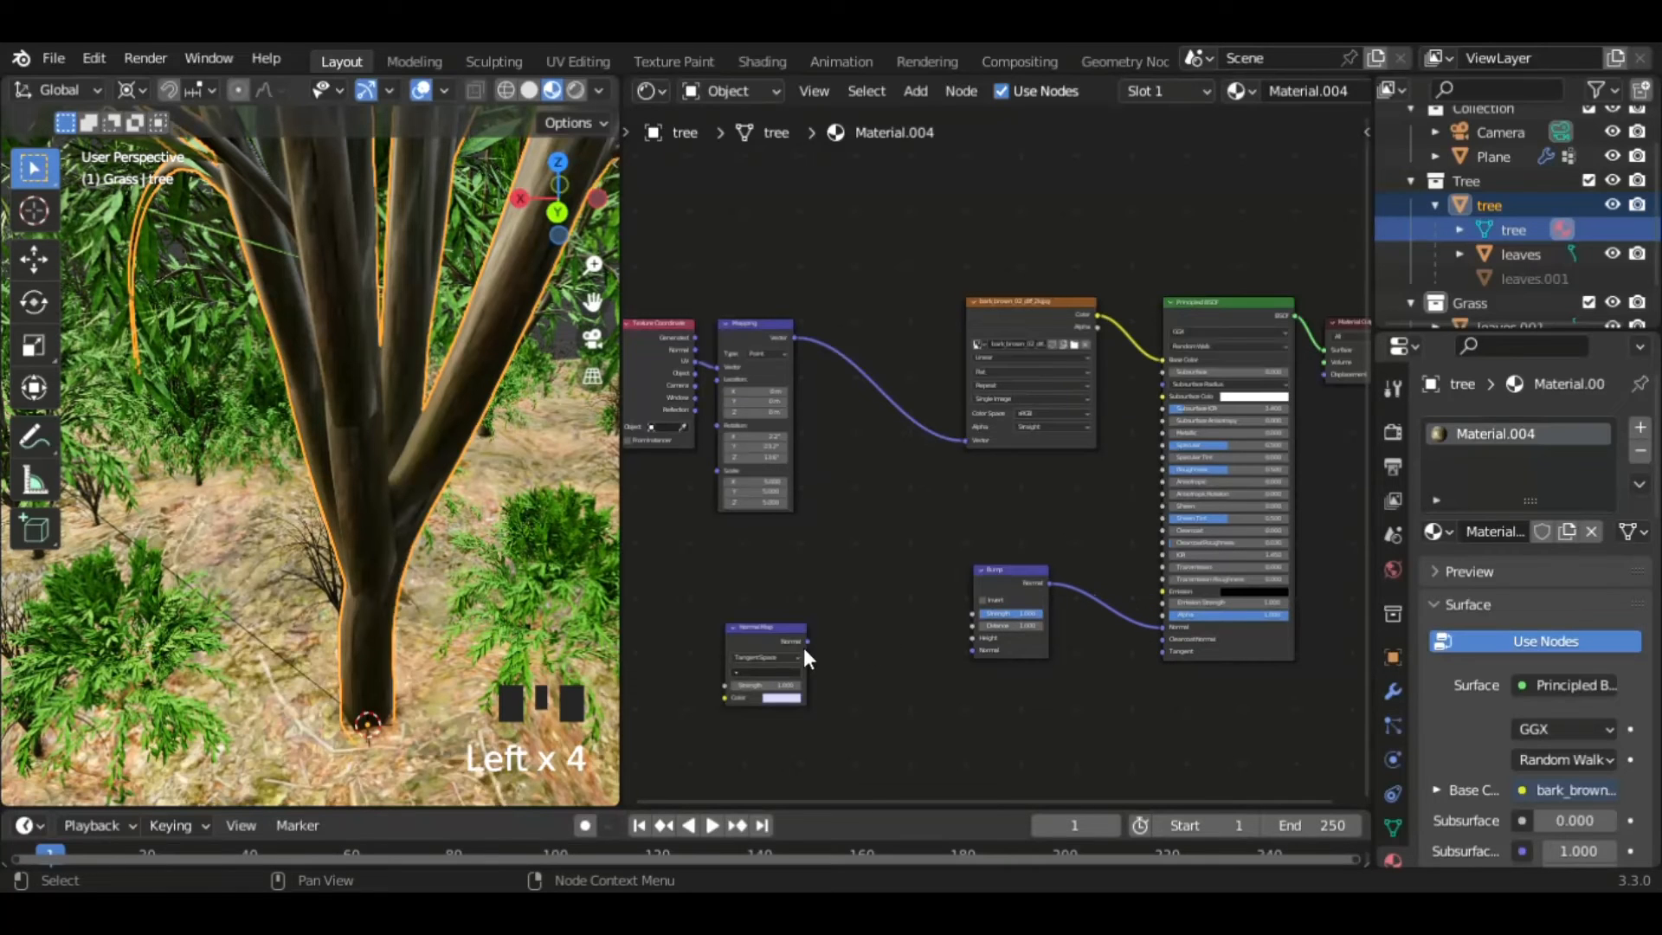
drag(786, 627, 974, 651)
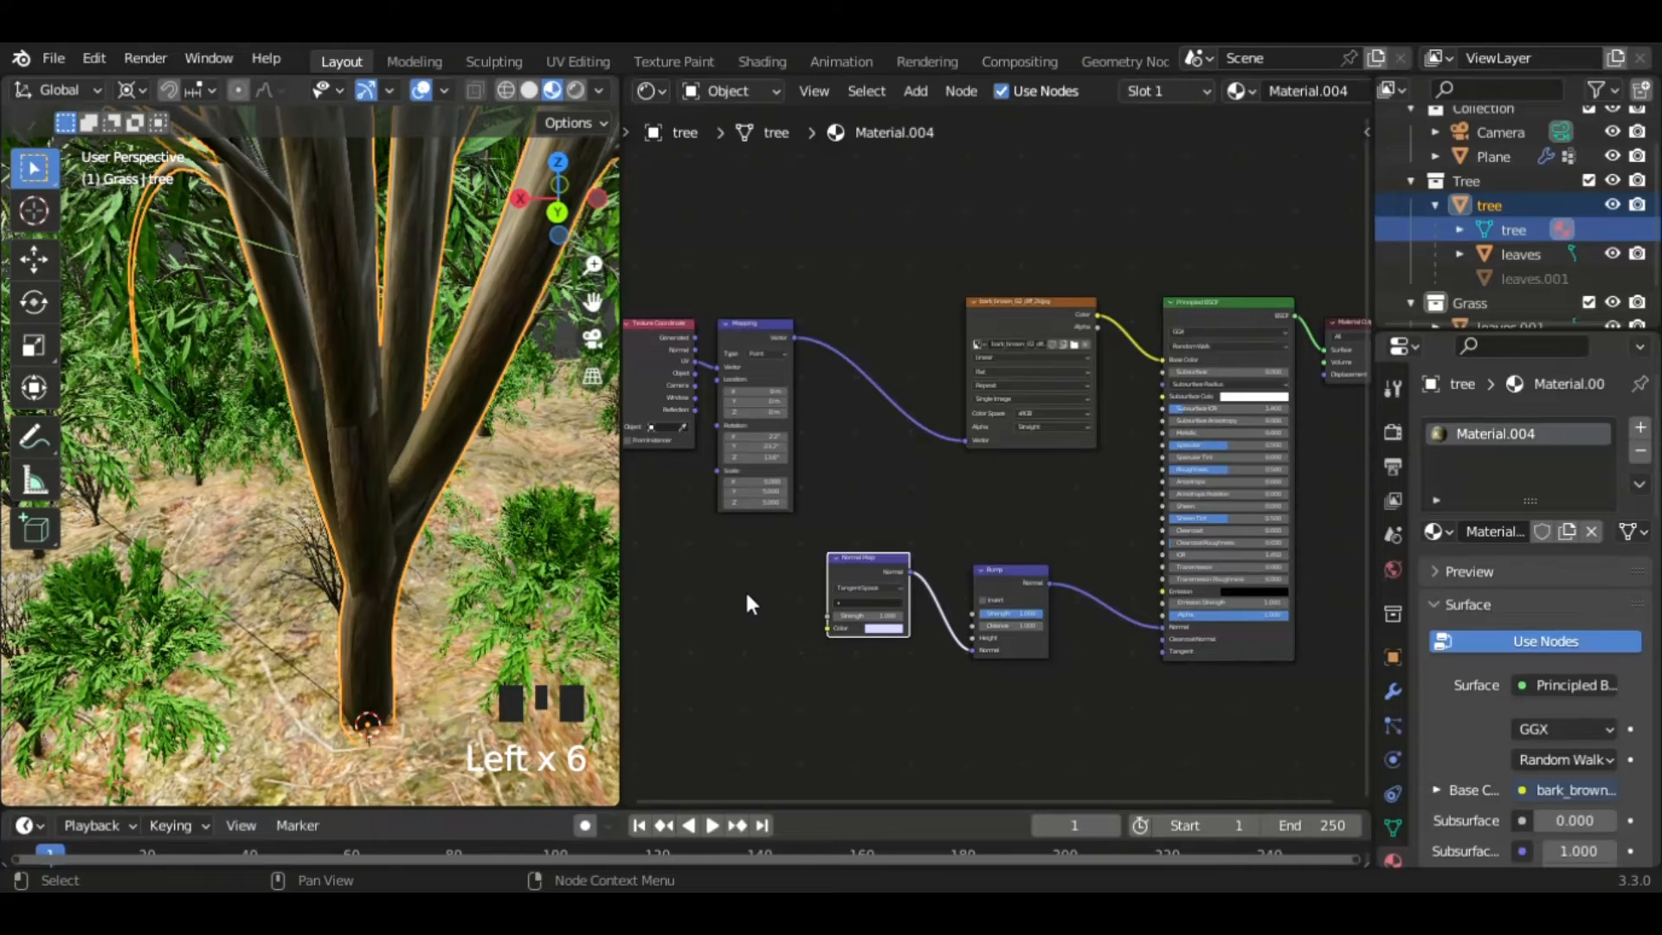
- Add a second Image Texture node to the bark material
right_click(744, 588)
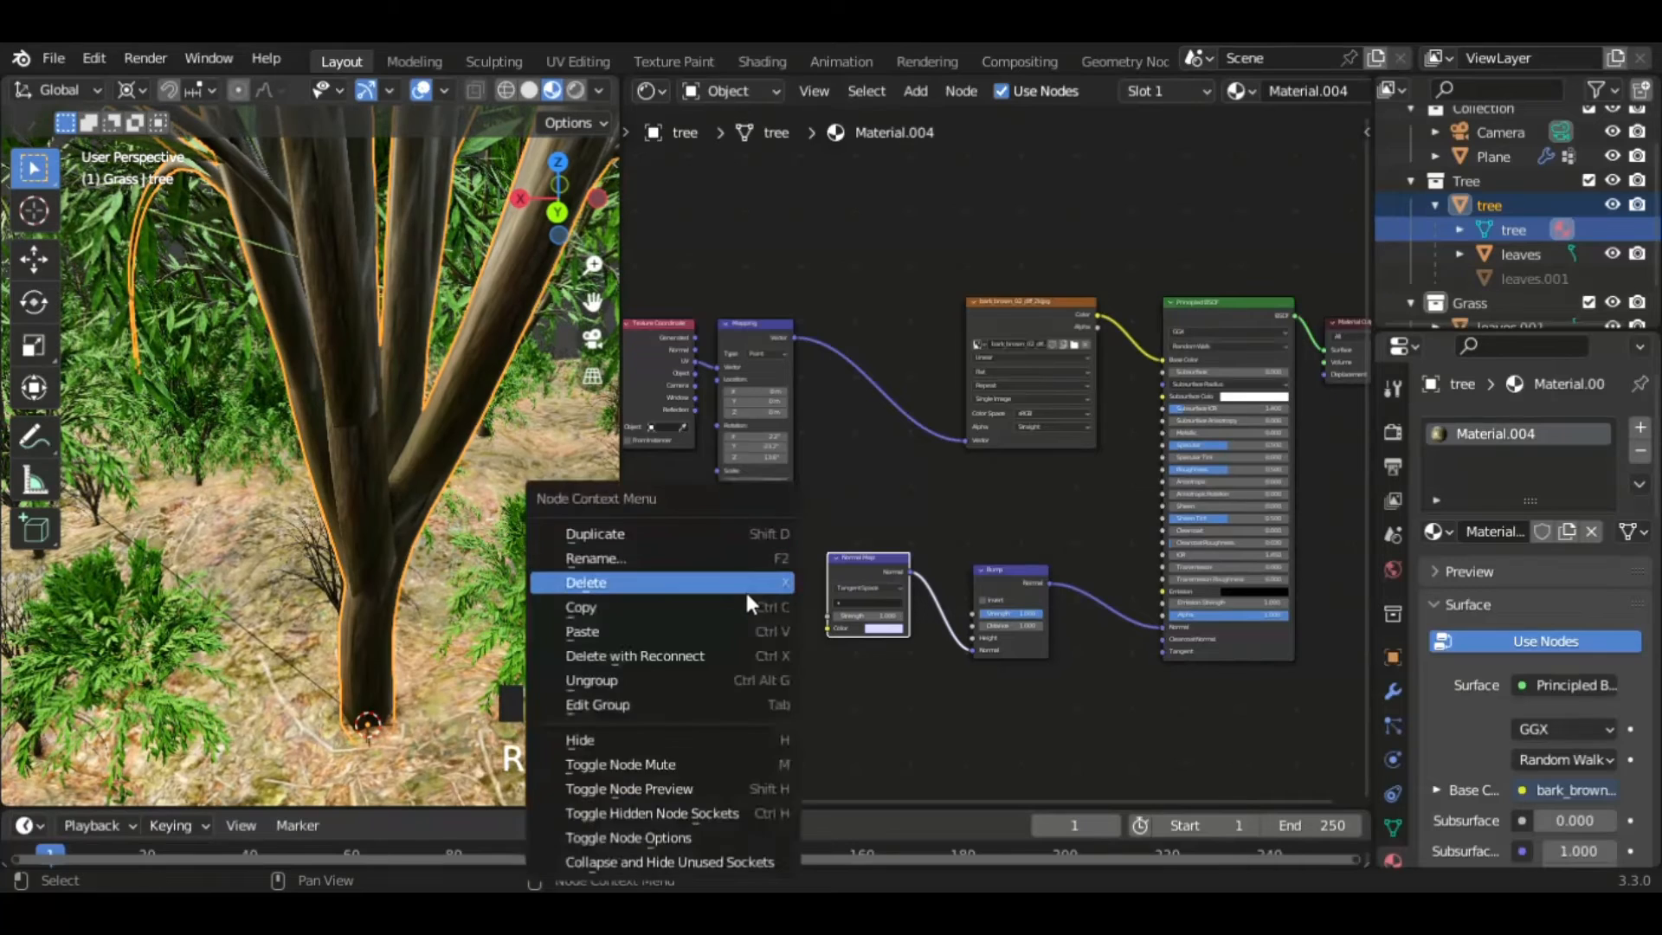
click(916, 91)
click(961, 118)
text(im)
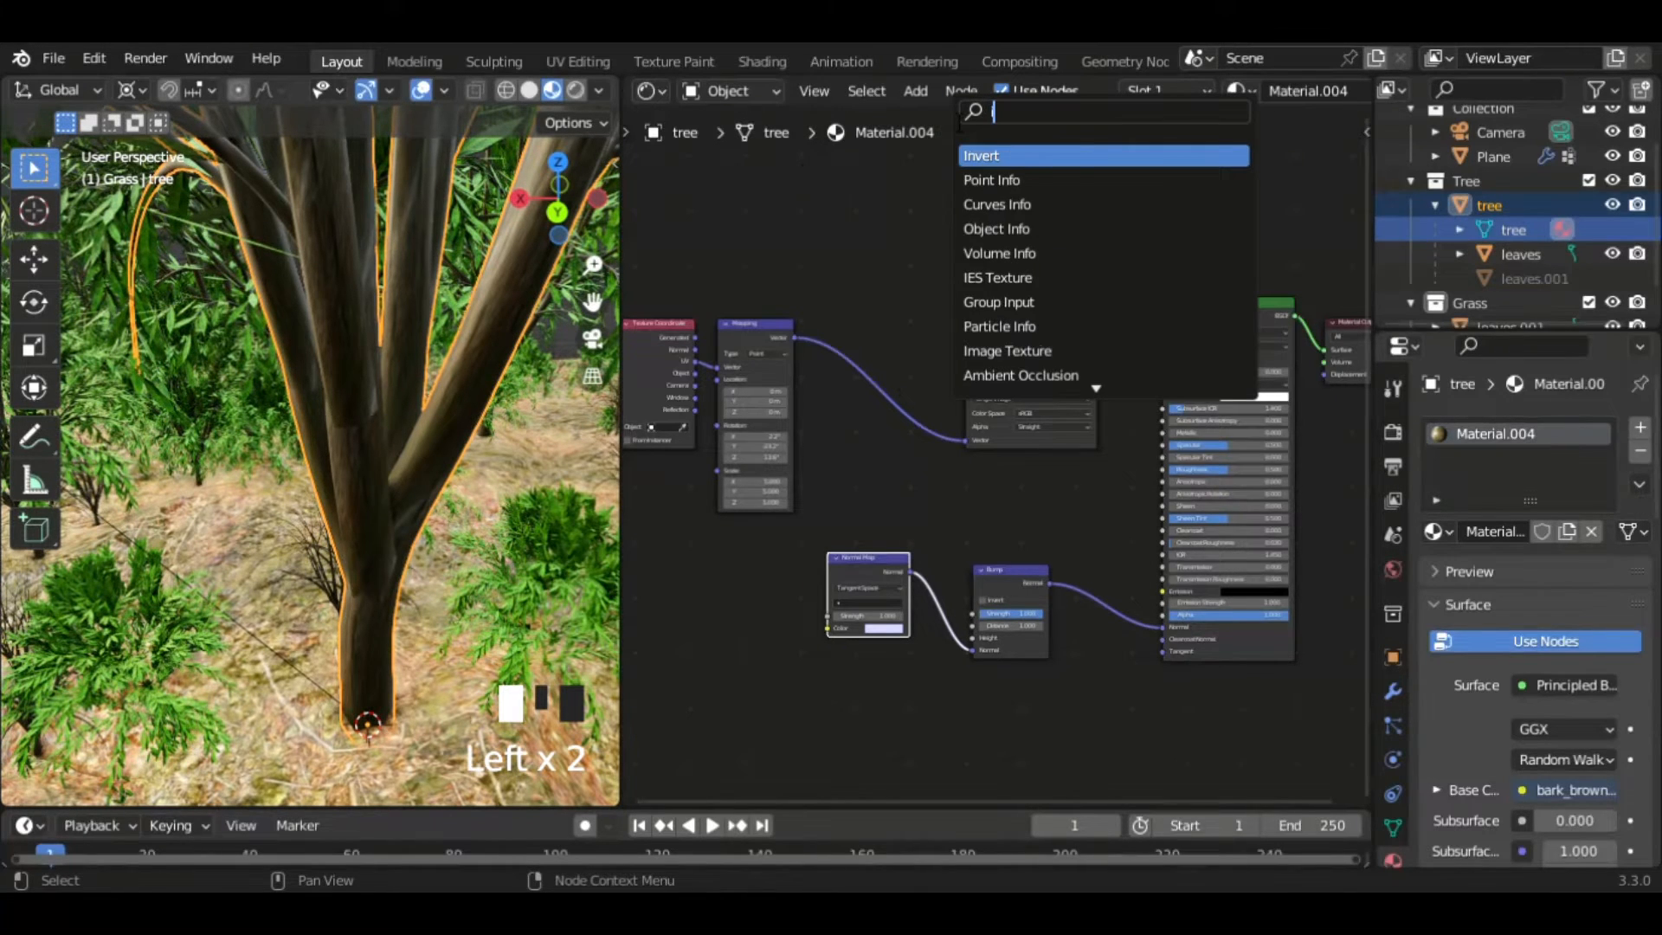
click(987, 164)
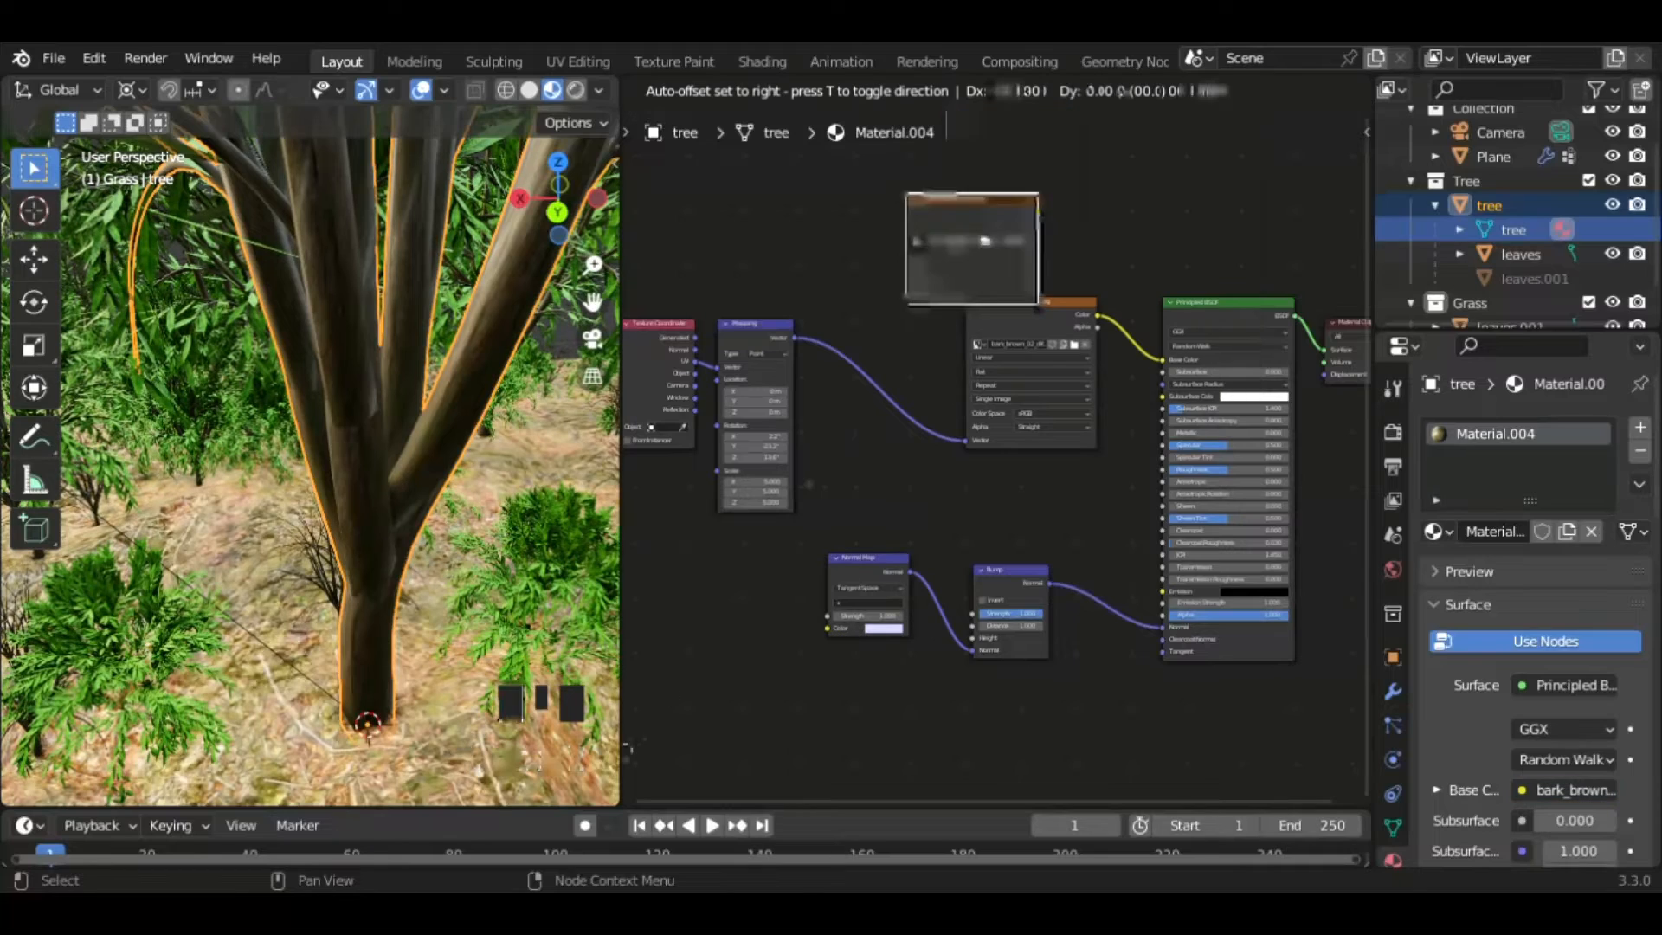
click(854, 384)
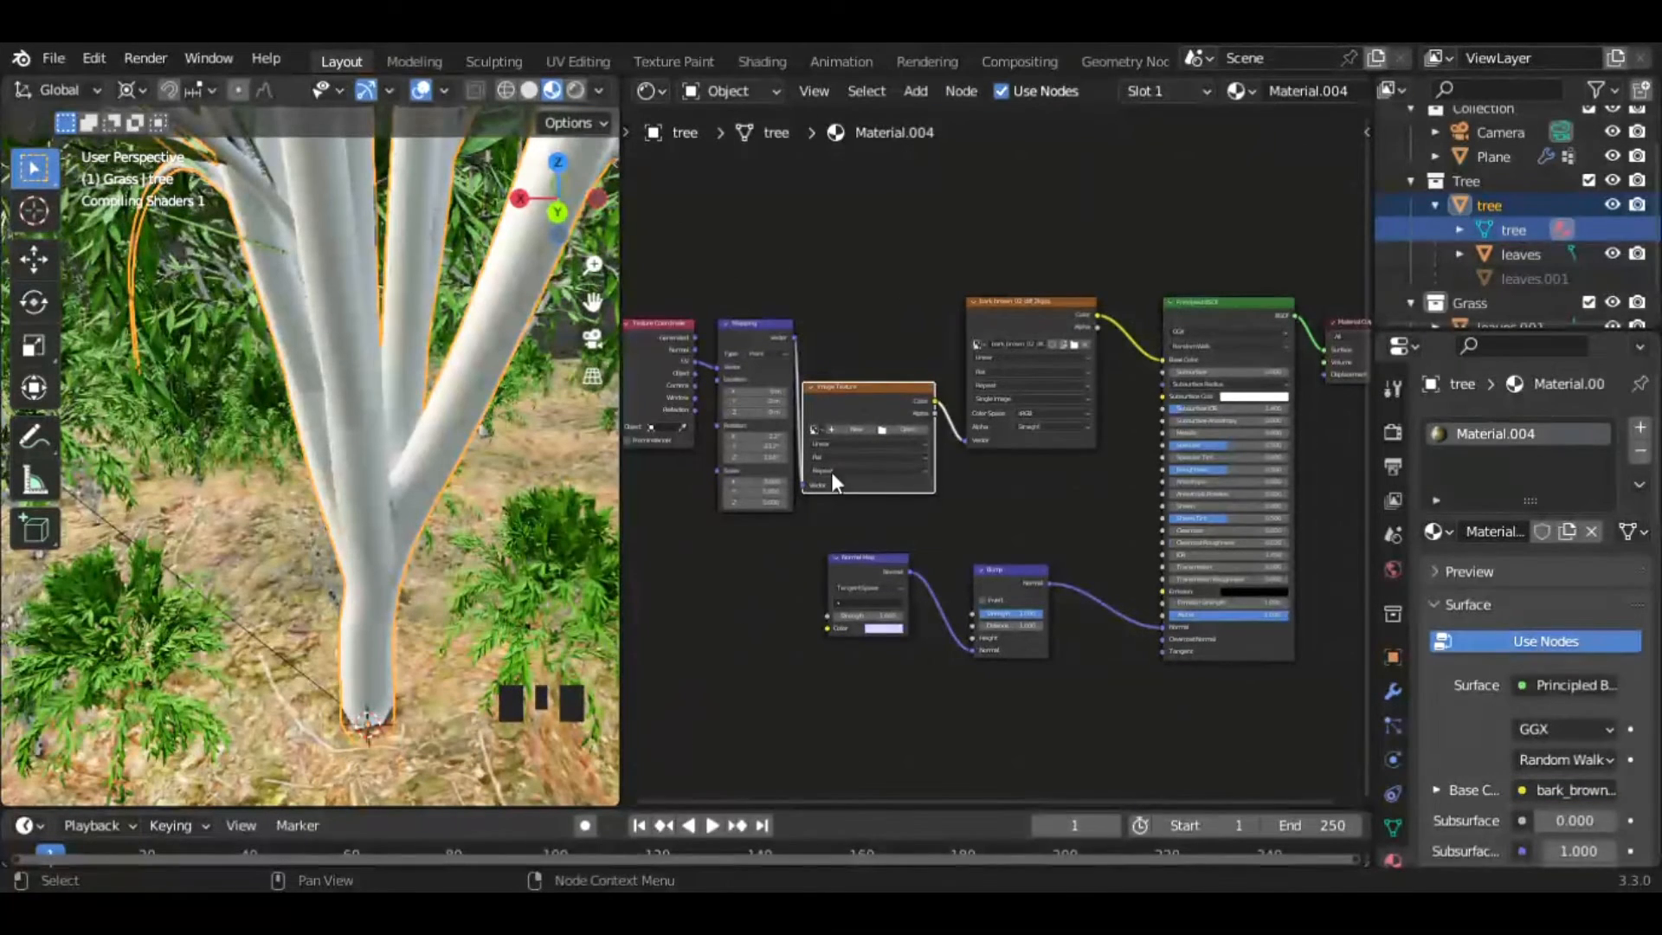
click(756, 588)
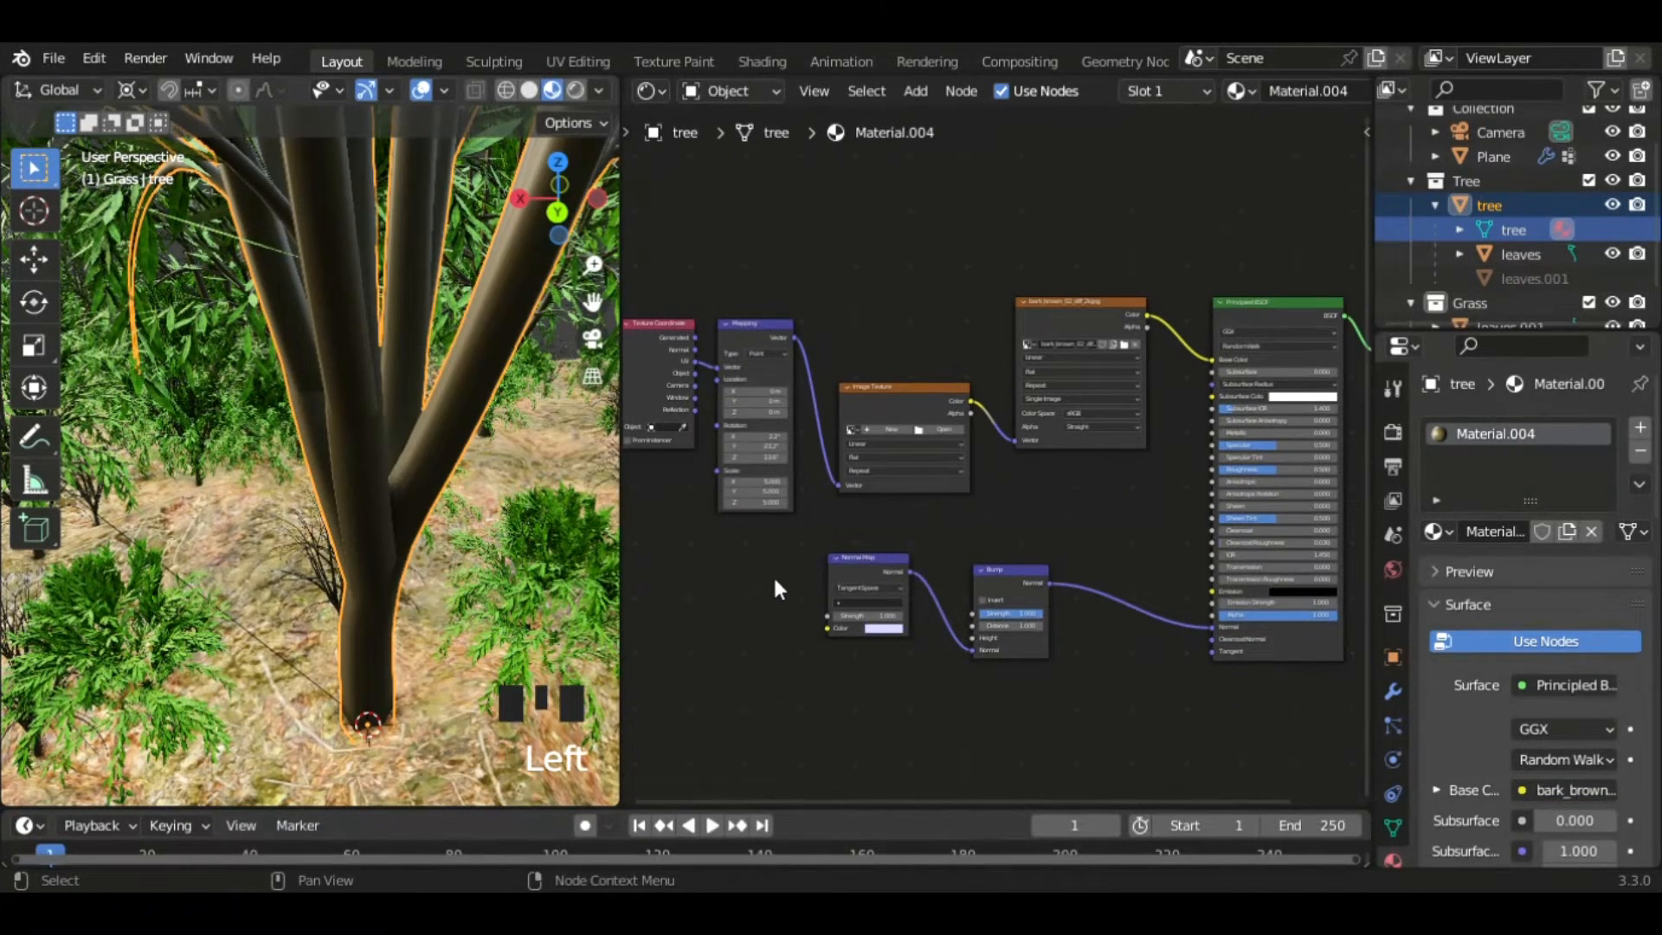
- Detach the new Image Texture, link its Color to the Normal Map's Color and reconnect Mapping to the bark diffuse texture
alt+drag(907, 383, 824, 628)
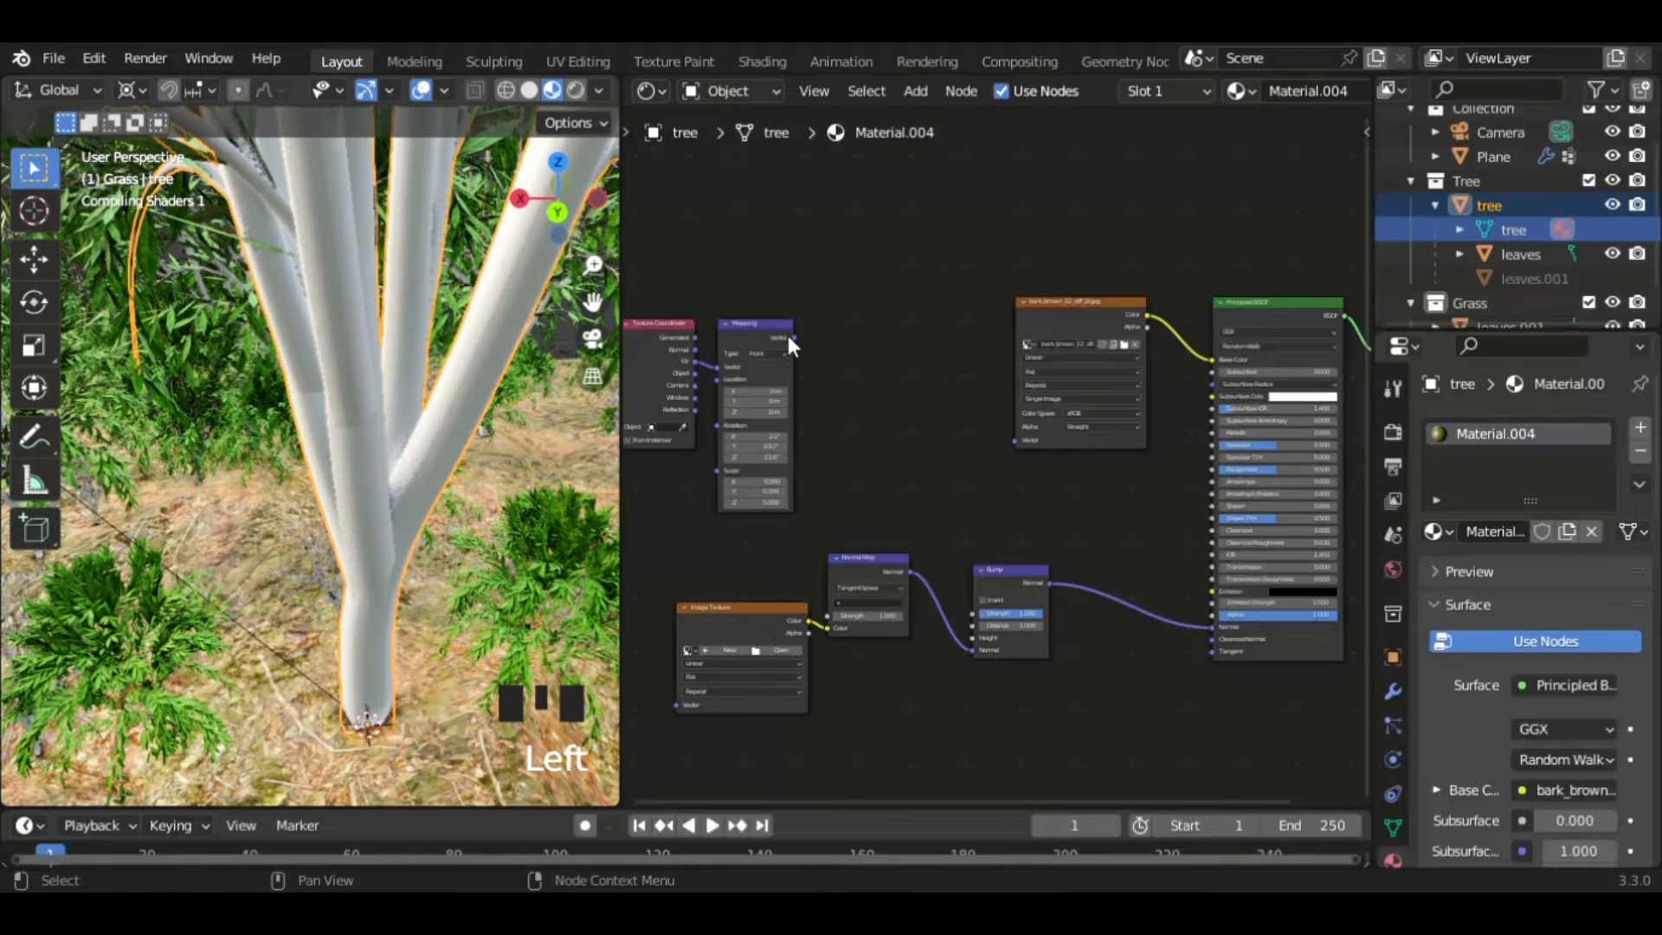
drag(791, 336, 1017, 441)
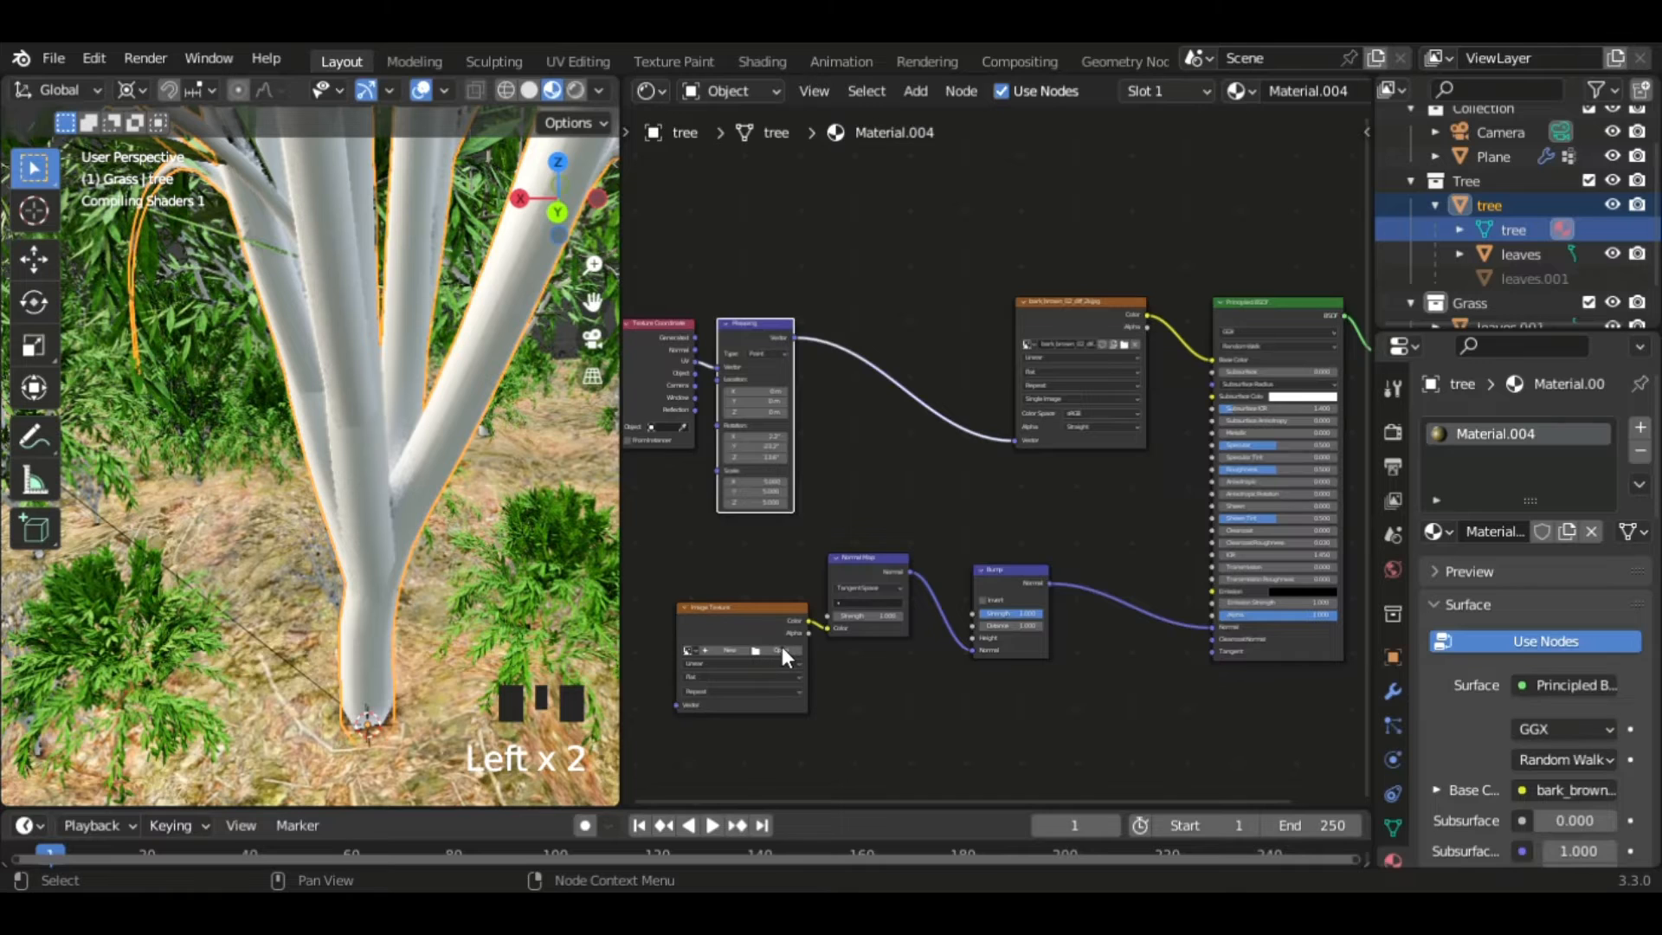
- Load the bark_brown_02 nor_gl image into the new texture node and link its Alpha to the Bump node's Height
click(782, 646)
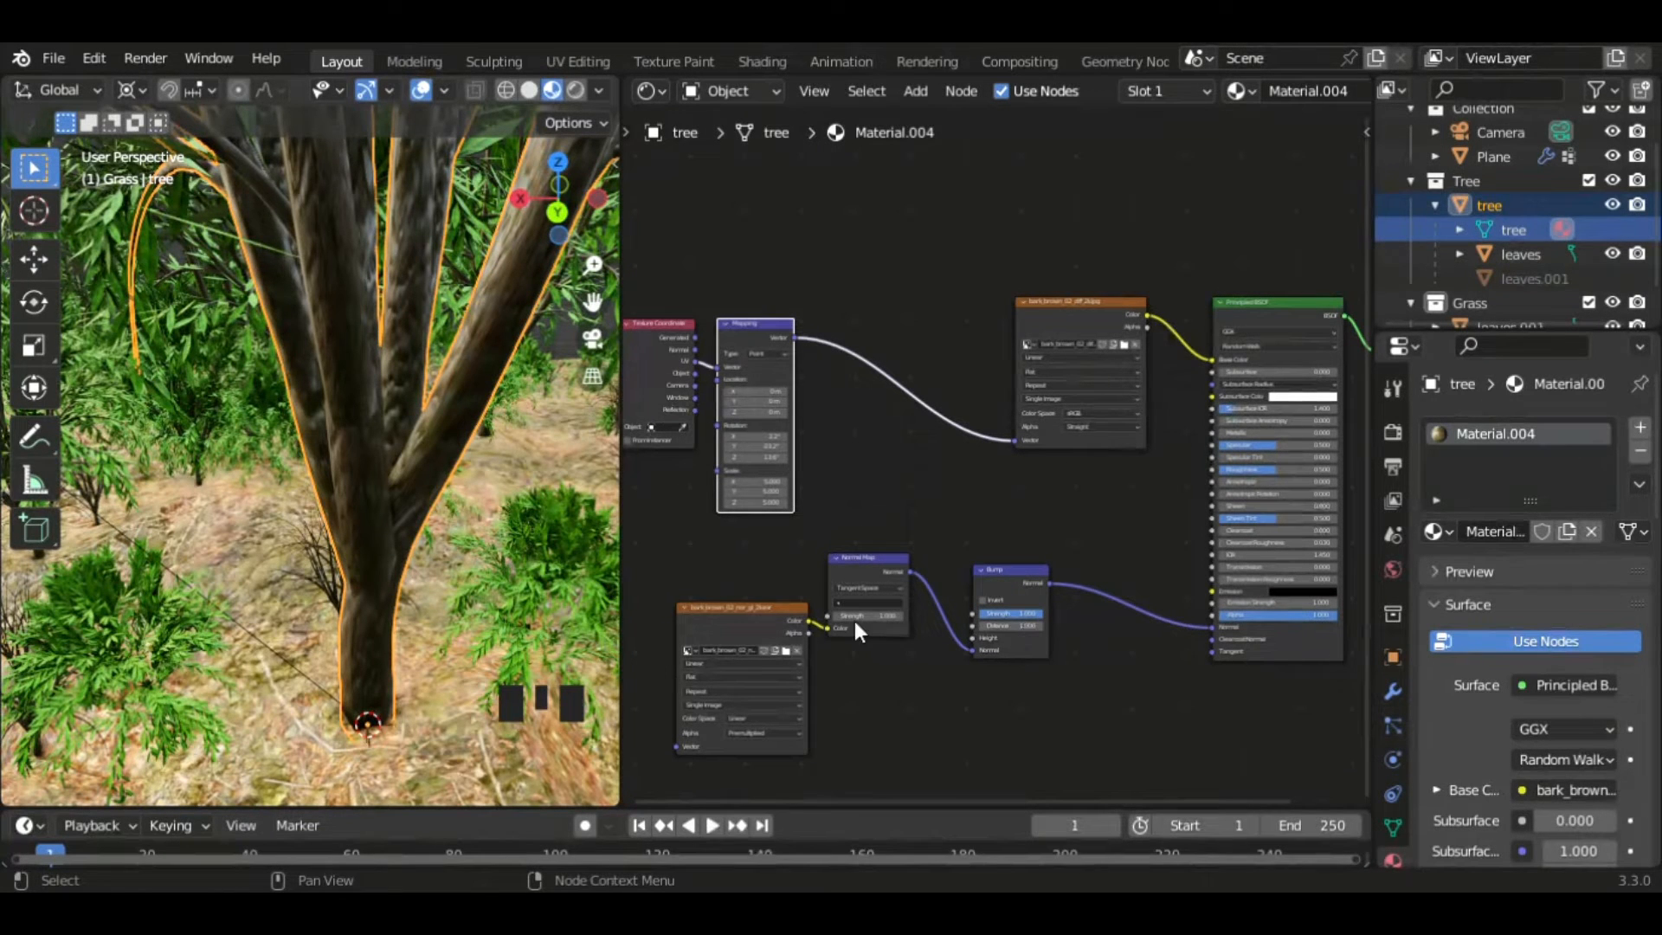
drag(808, 632, 978, 641)
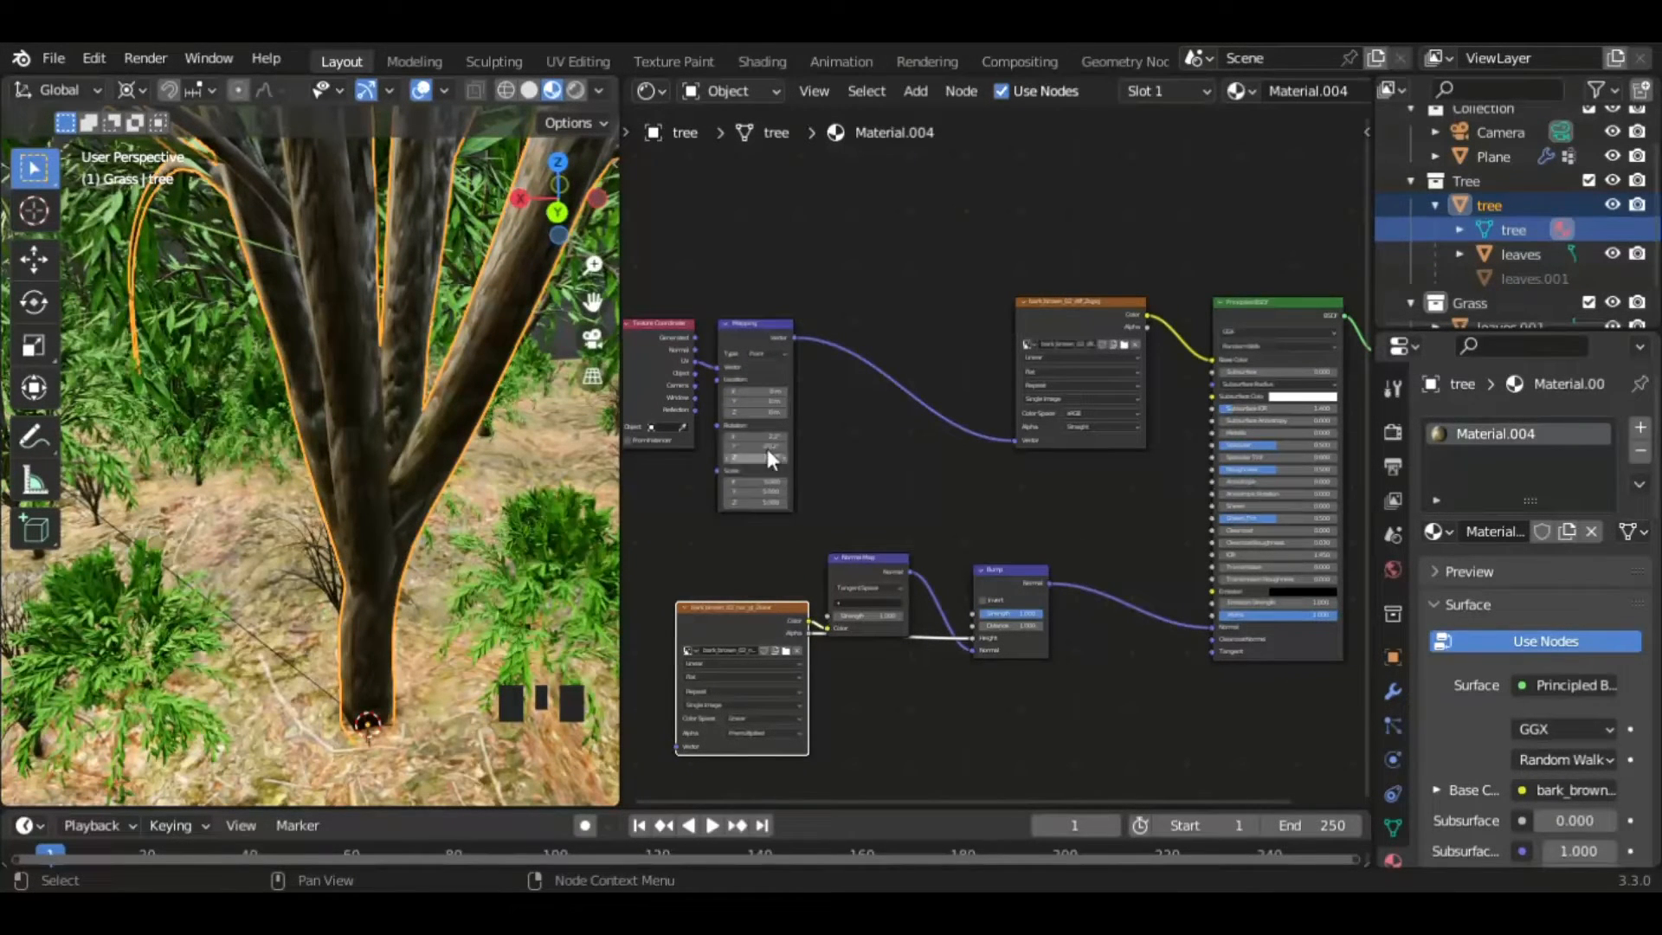
- Adjust the Mapping node's rotation and X scale to refine how the bark texture fits the trunk
mouse_move(767, 445)
mouse_down()
mouse_move(748, 445)
mouse_move(777, 457)
mouse_up()
scroll(424, 376, up, 2)
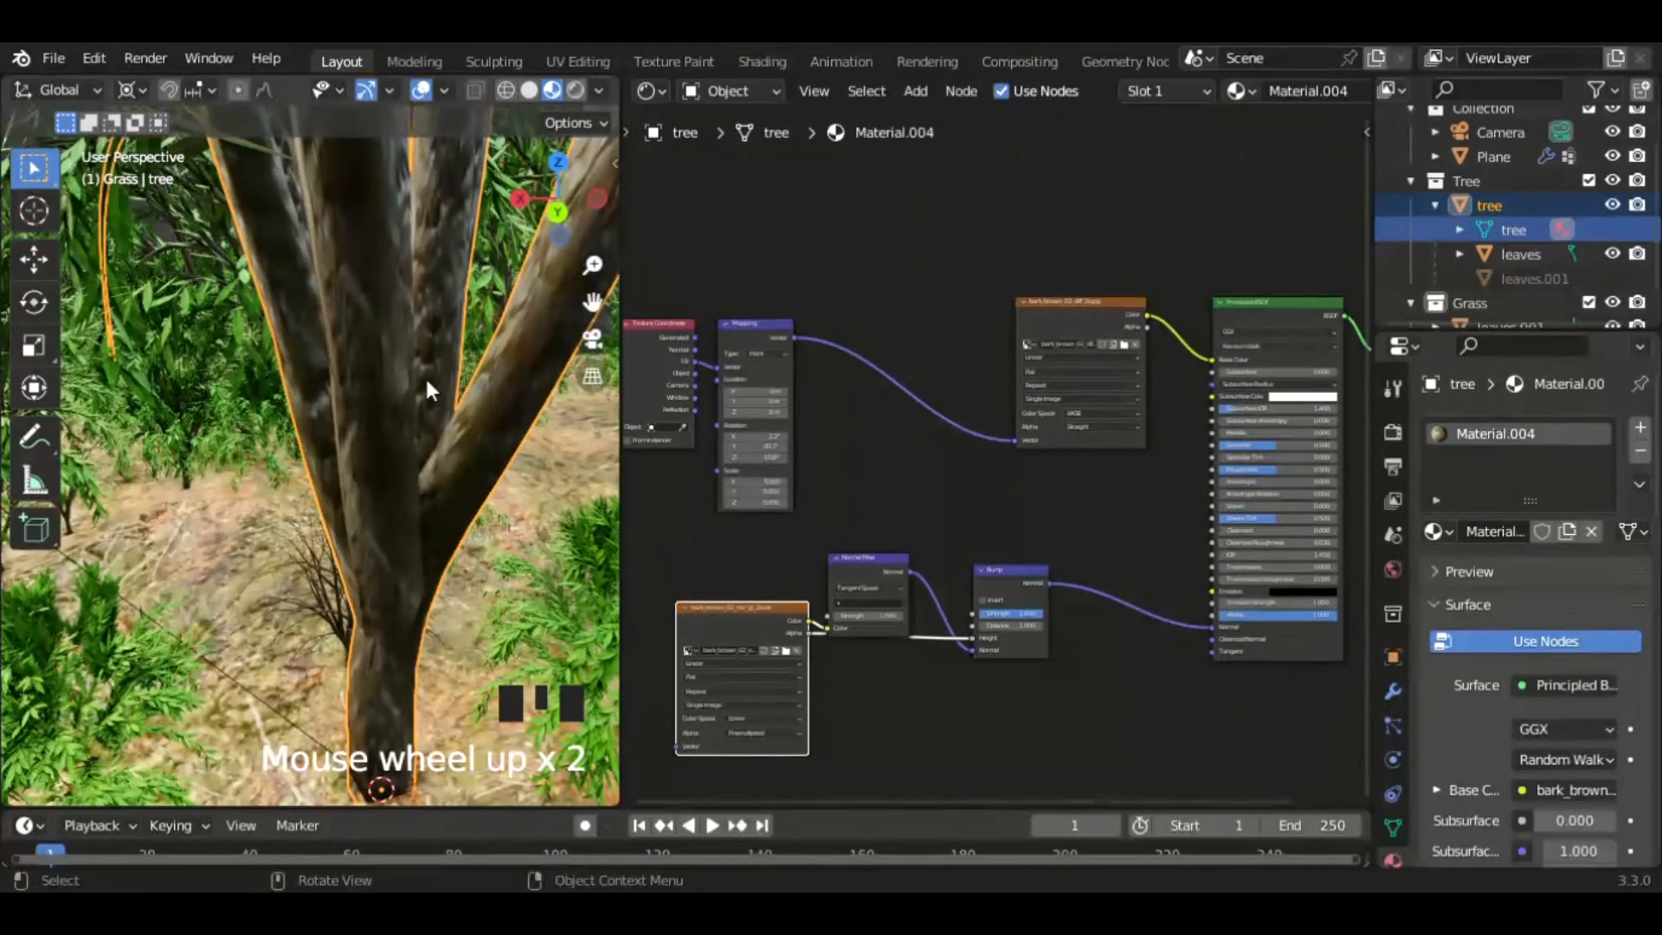
click(765, 485)
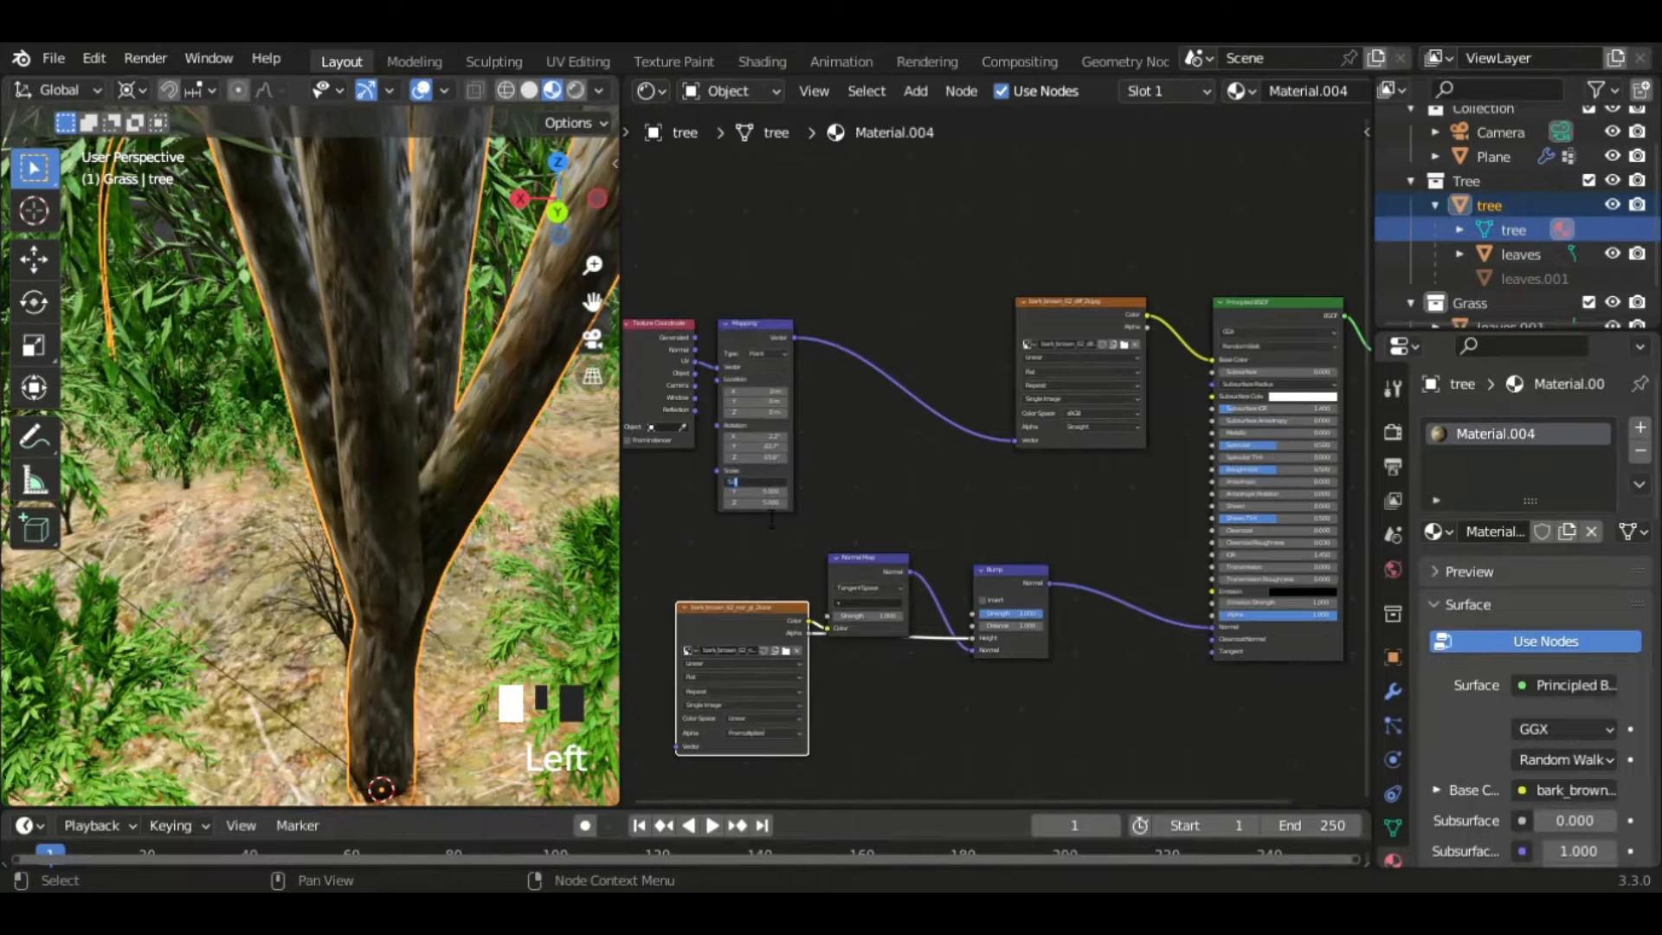
click(767, 493)
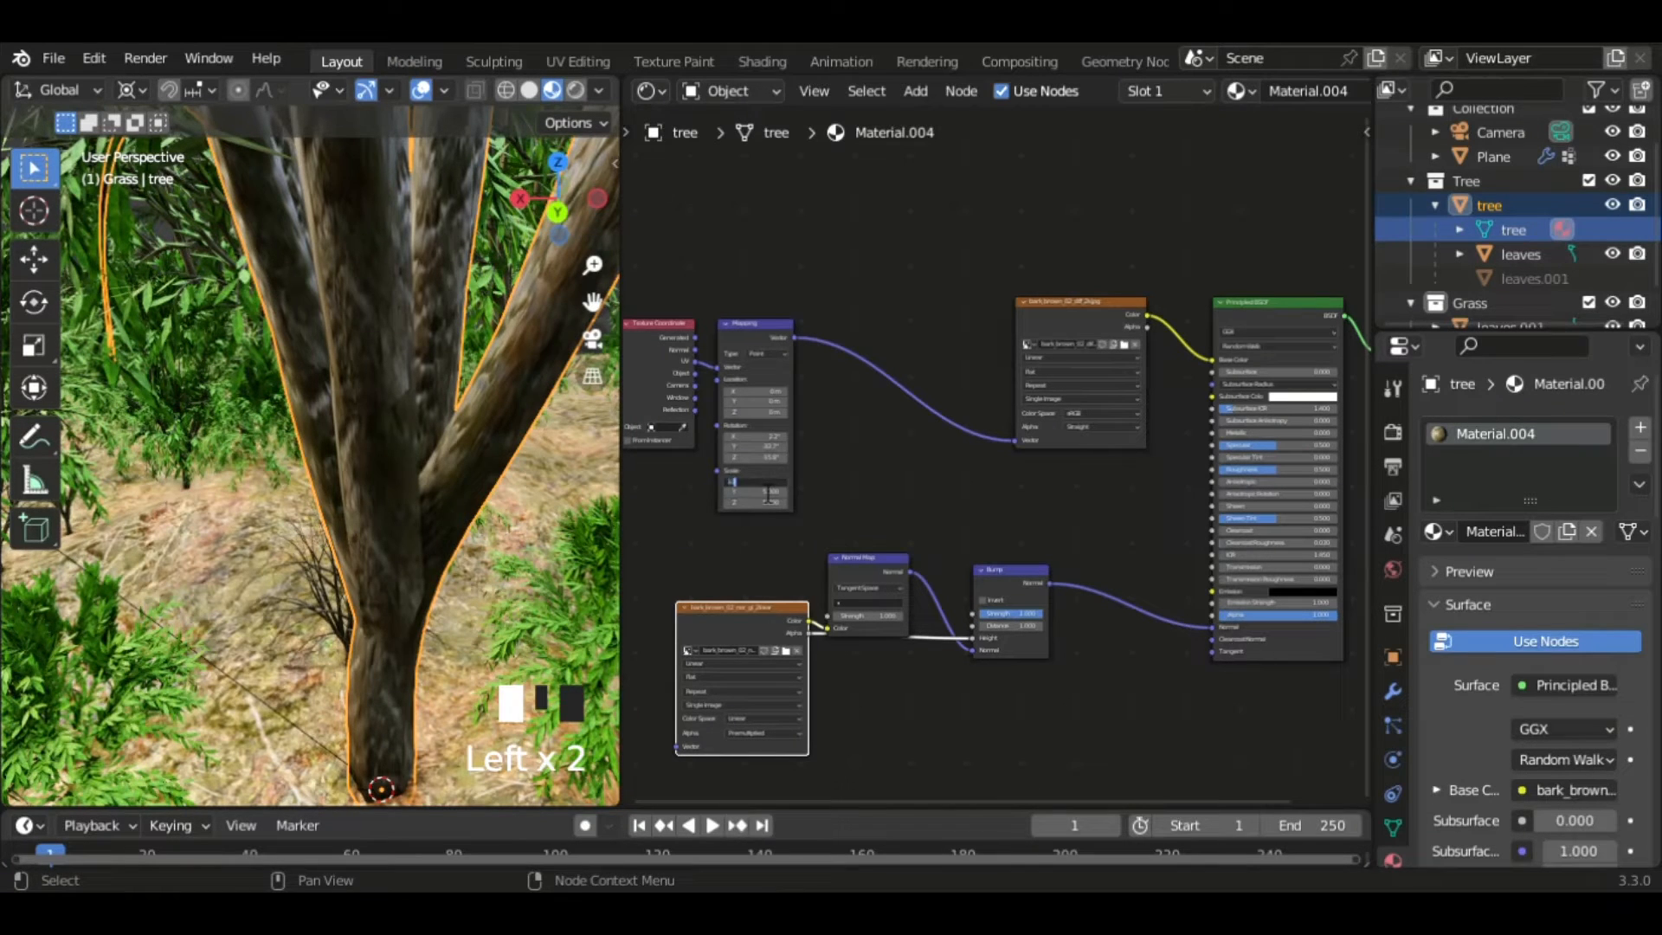
text(5)
key(Return)
- Close the shader editor by joining its area into the 3D viewport
scroll(375, 564, down, 7)
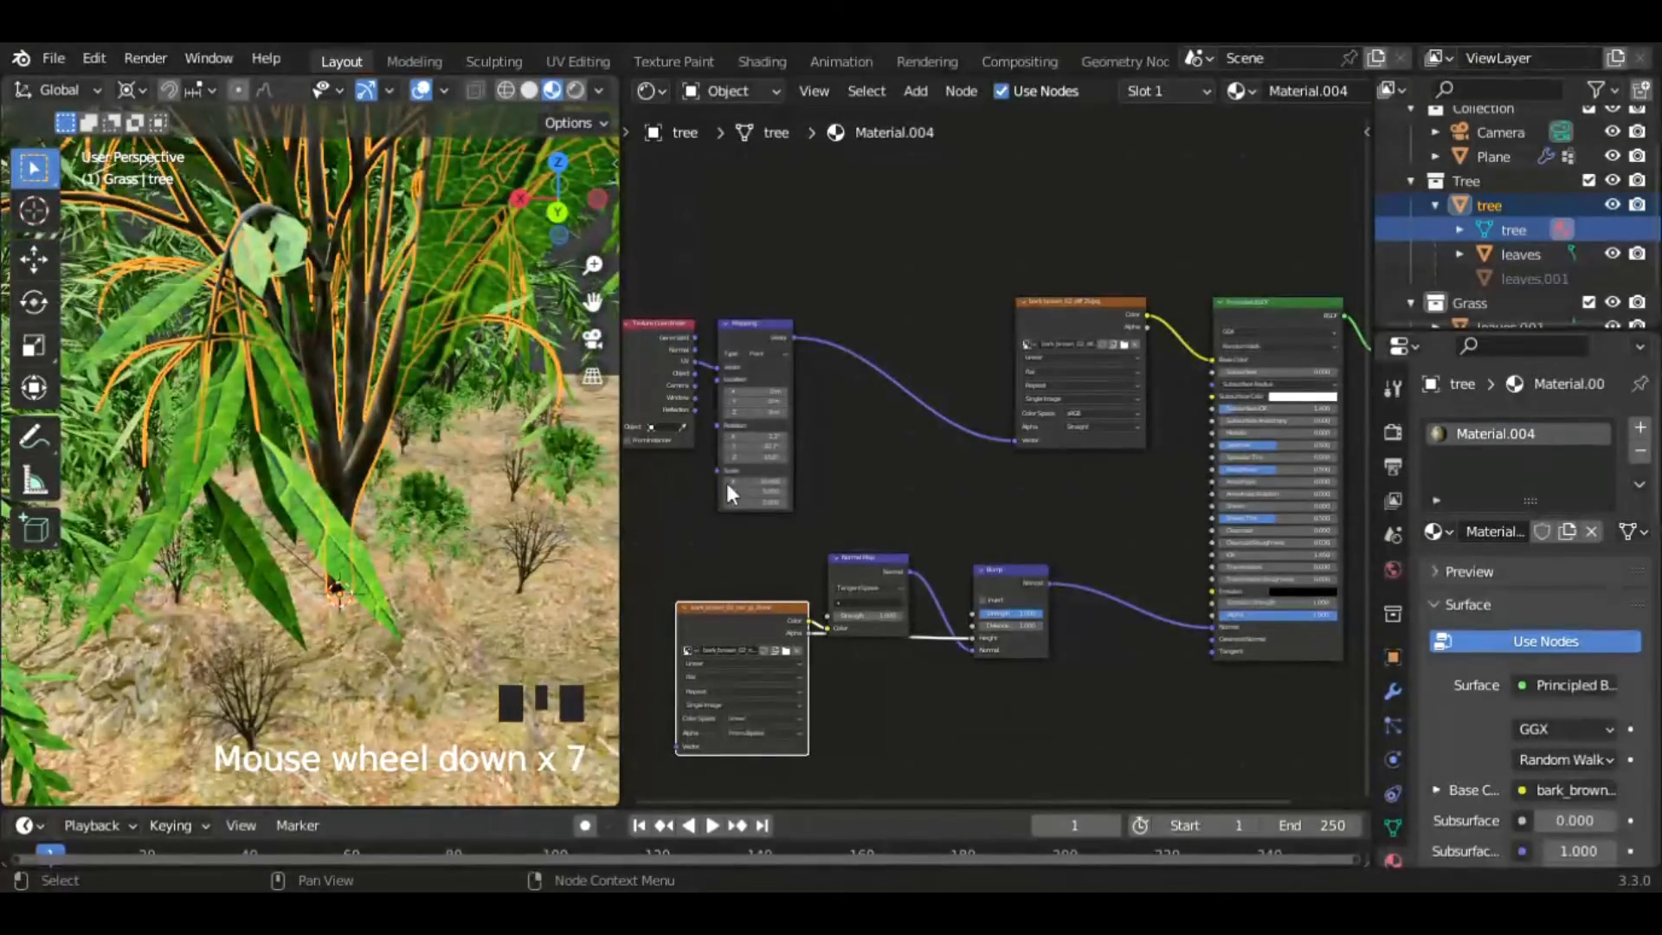
scroll(351, 483, down, 1)
scroll(351, 475, down, 2)
middle_drag(335, 460, 242, 176)
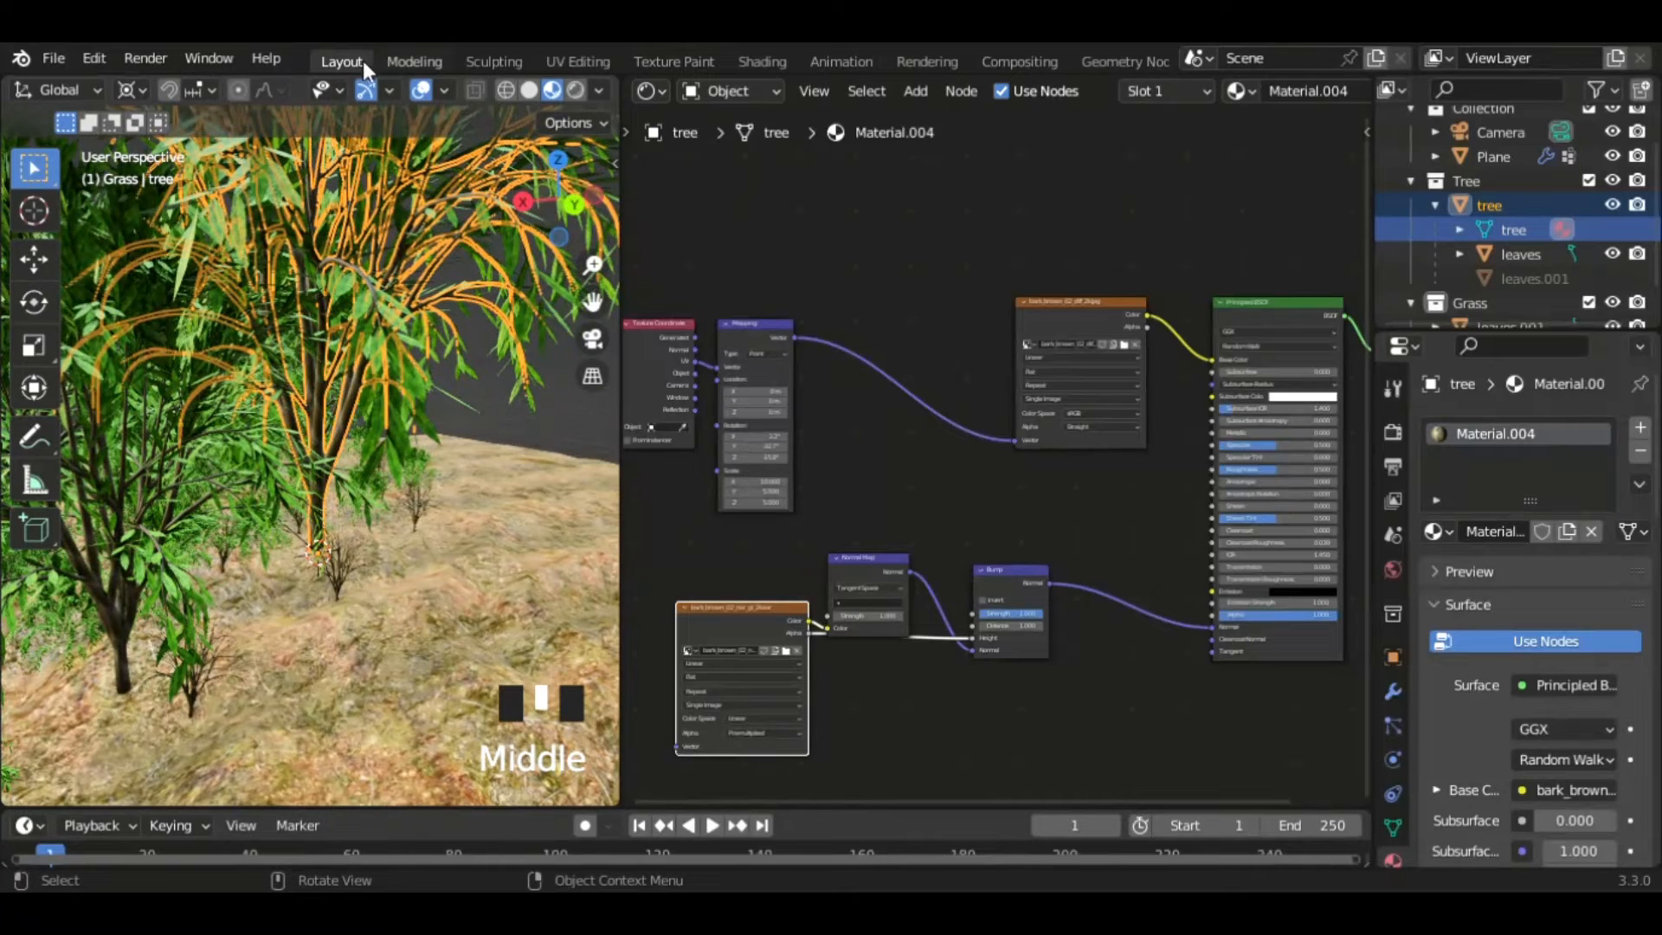
right_click(623, 215)
click(622, 211)
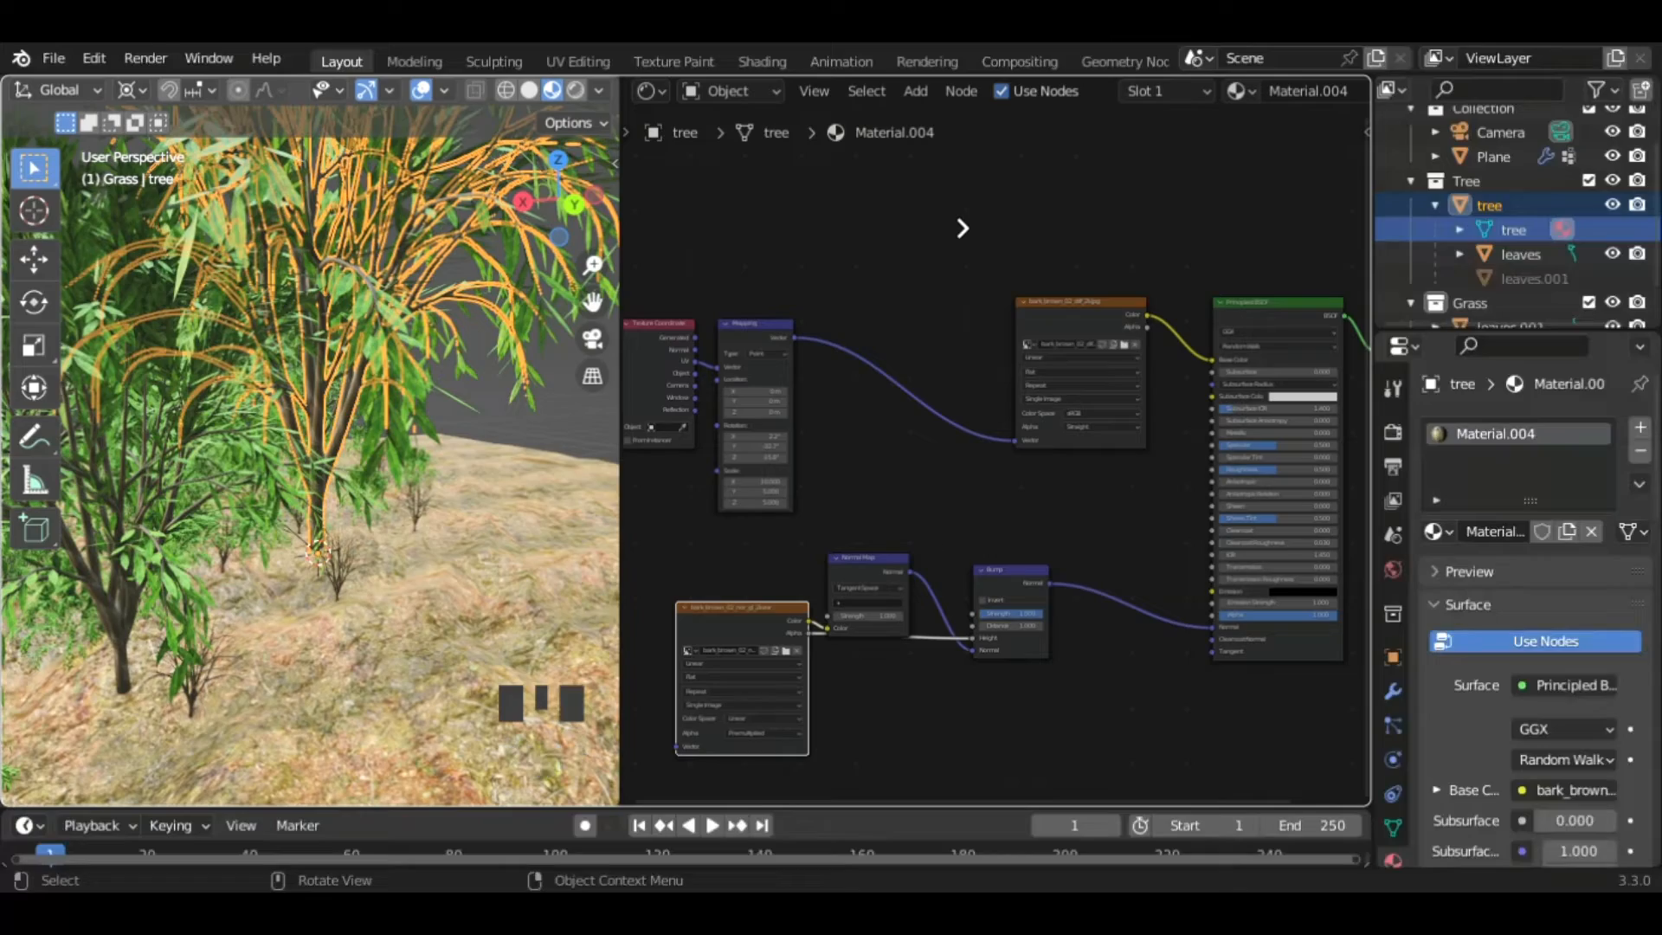
click(962, 227)
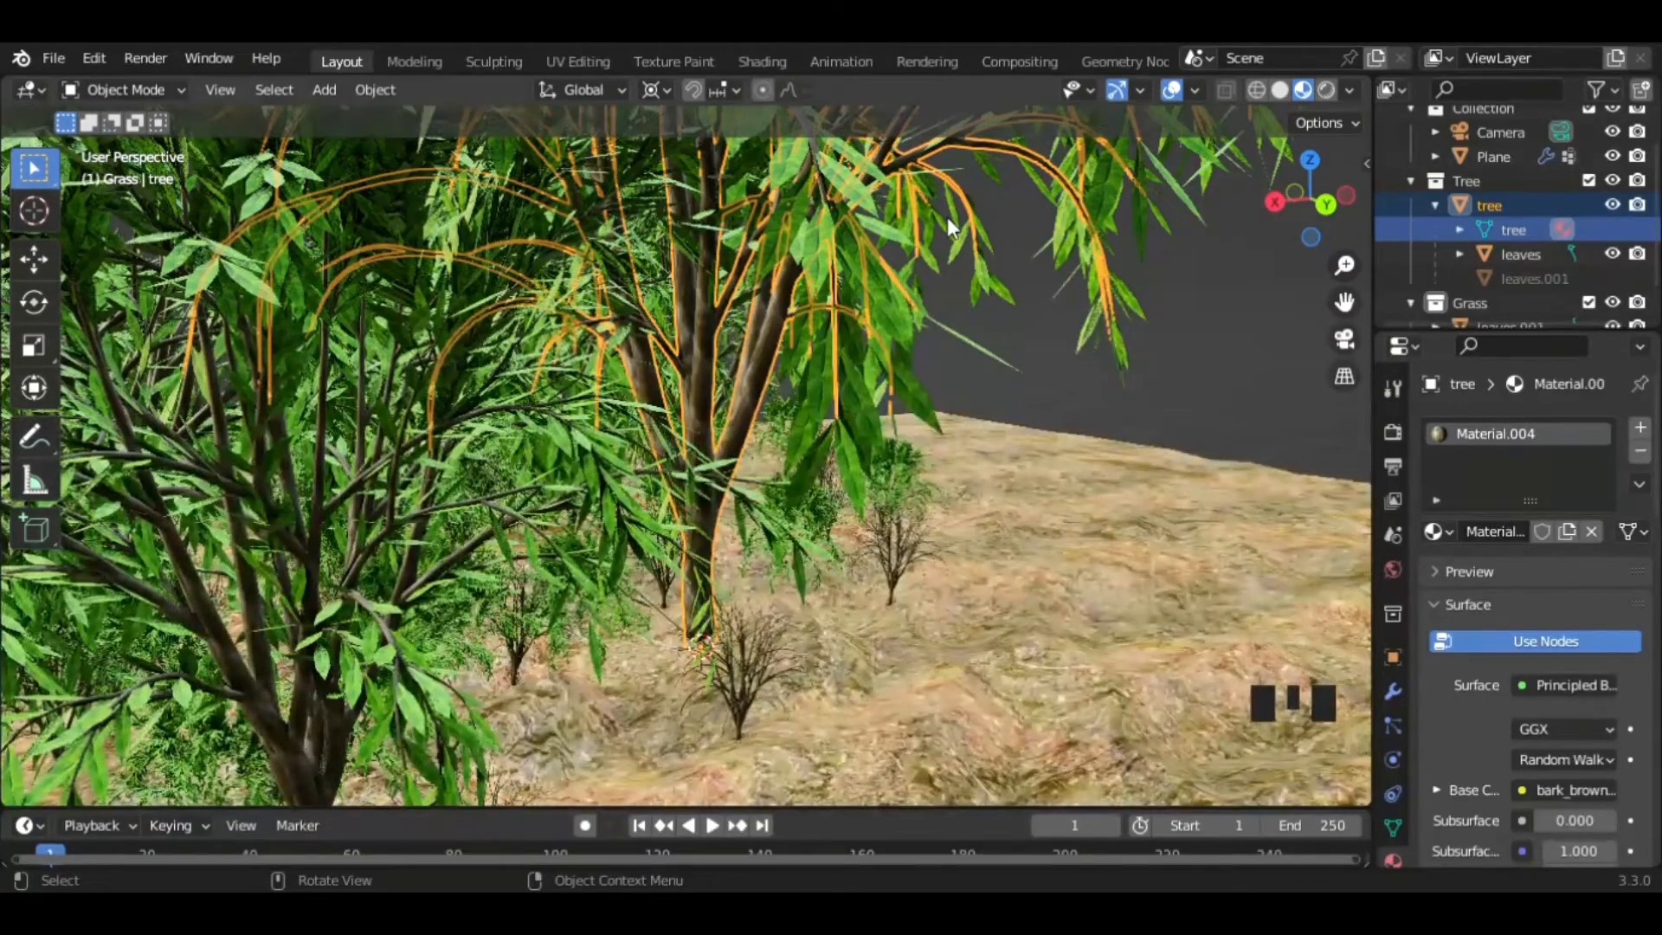
- View the scene through the camera, select the main tree and orbit the camera view slightly around it
scroll(831, 666, down, 3)
scroll(807, 659, down, 2)
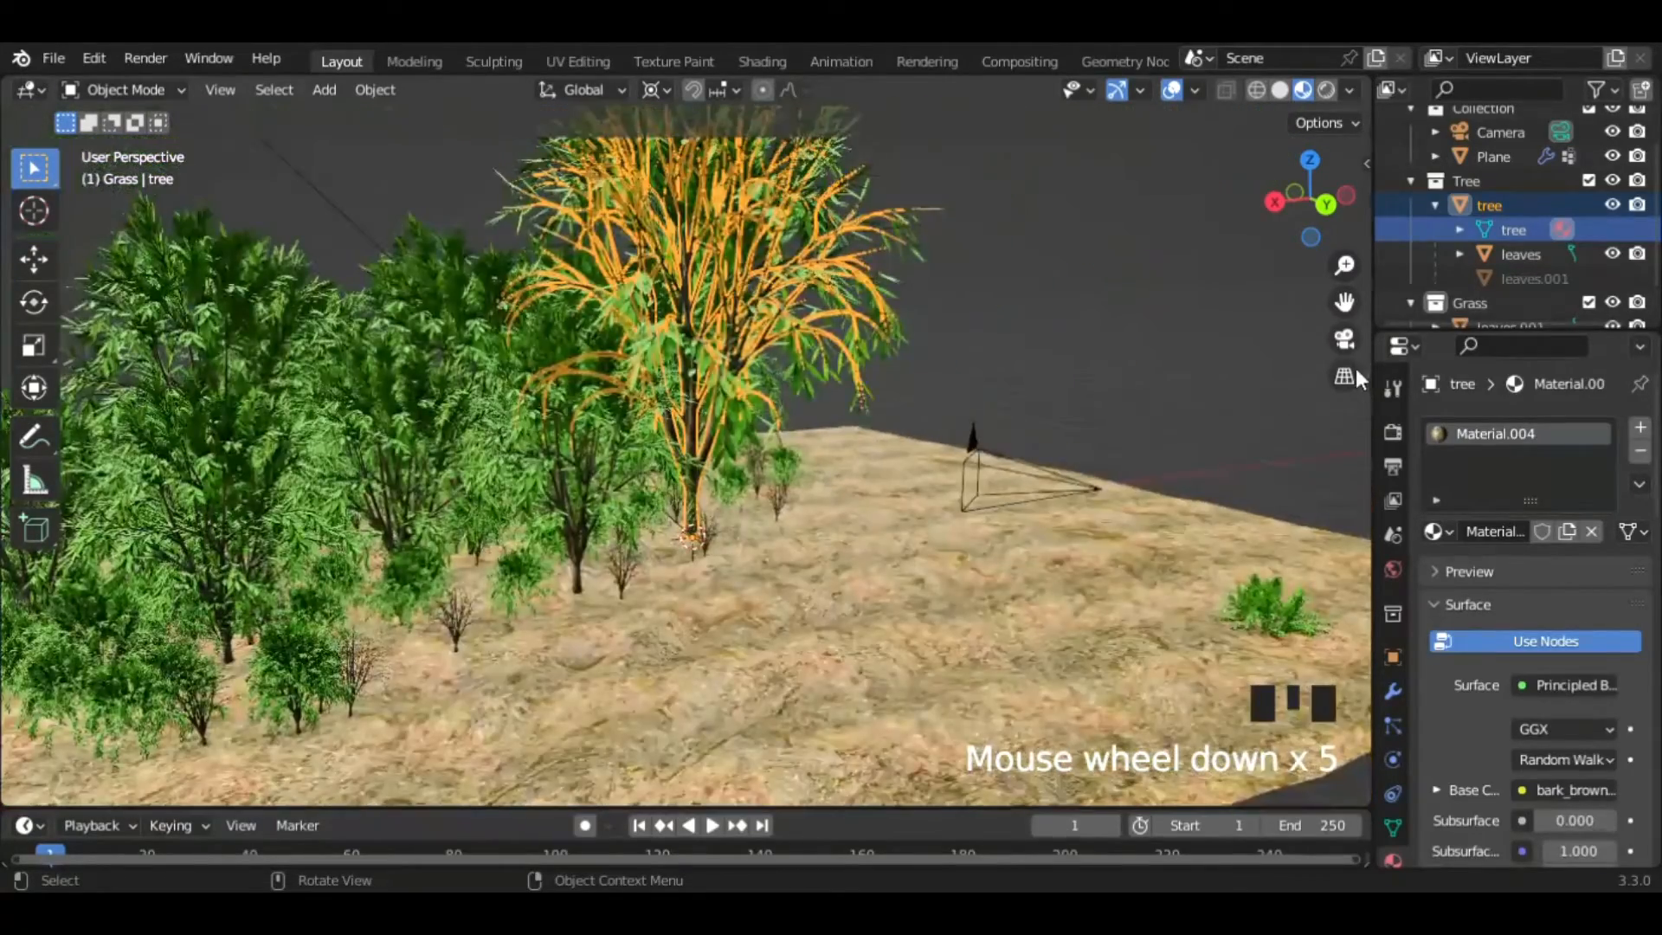
click(1343, 341)
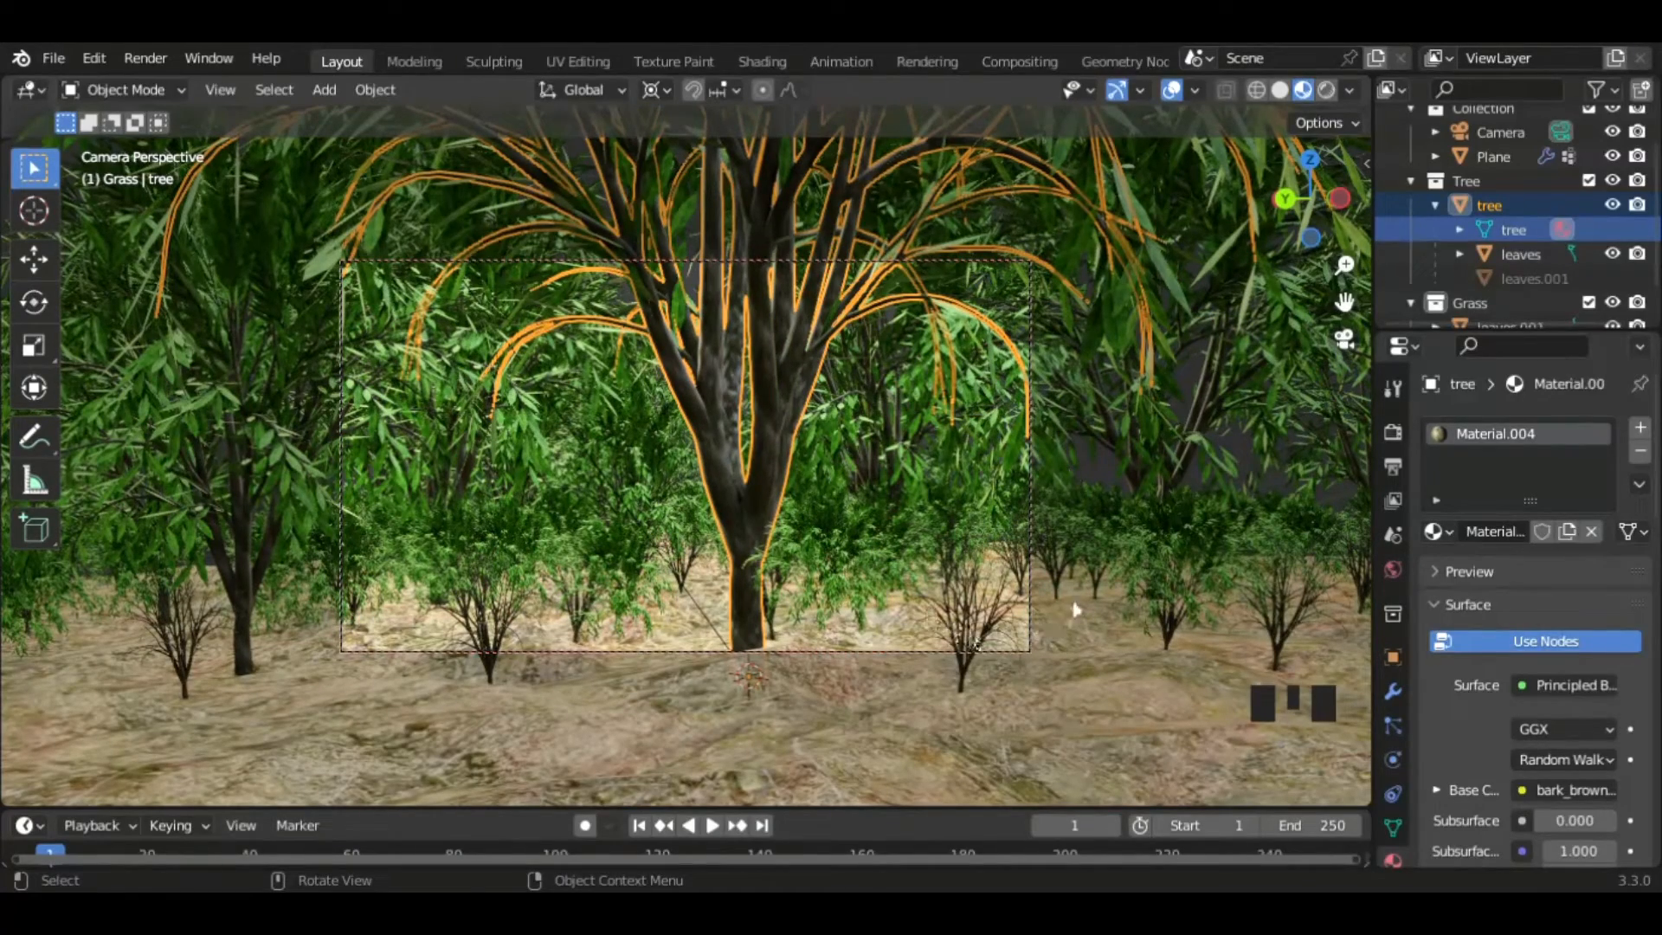
click(762, 460)
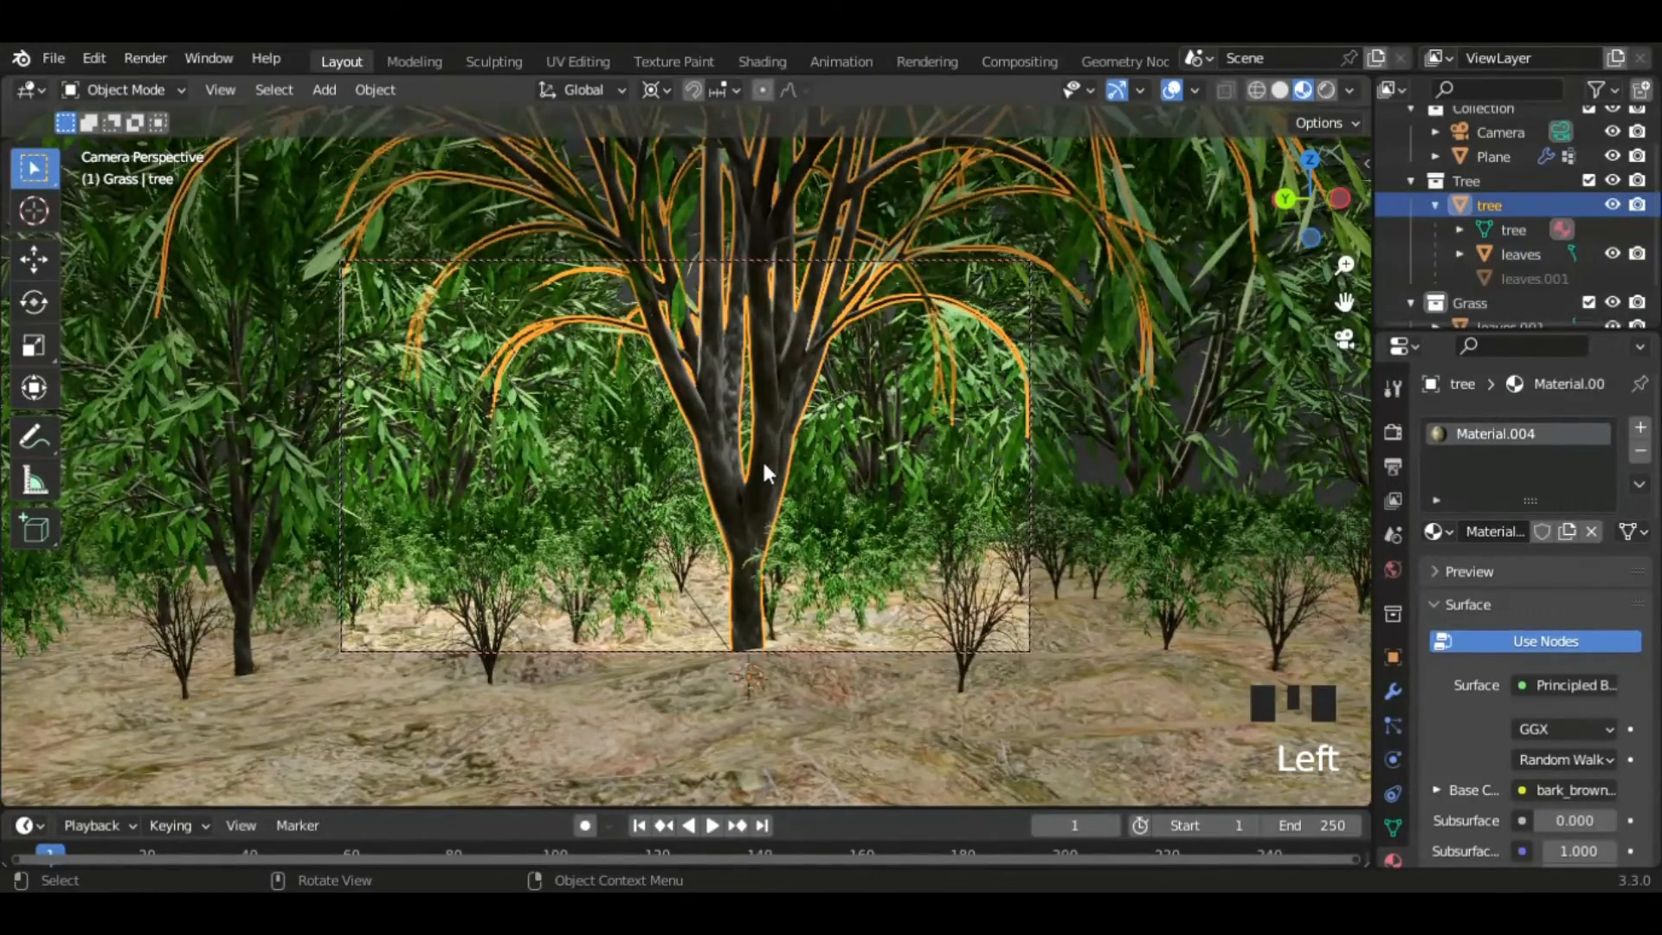
middle_drag(742, 494, 767, 500)
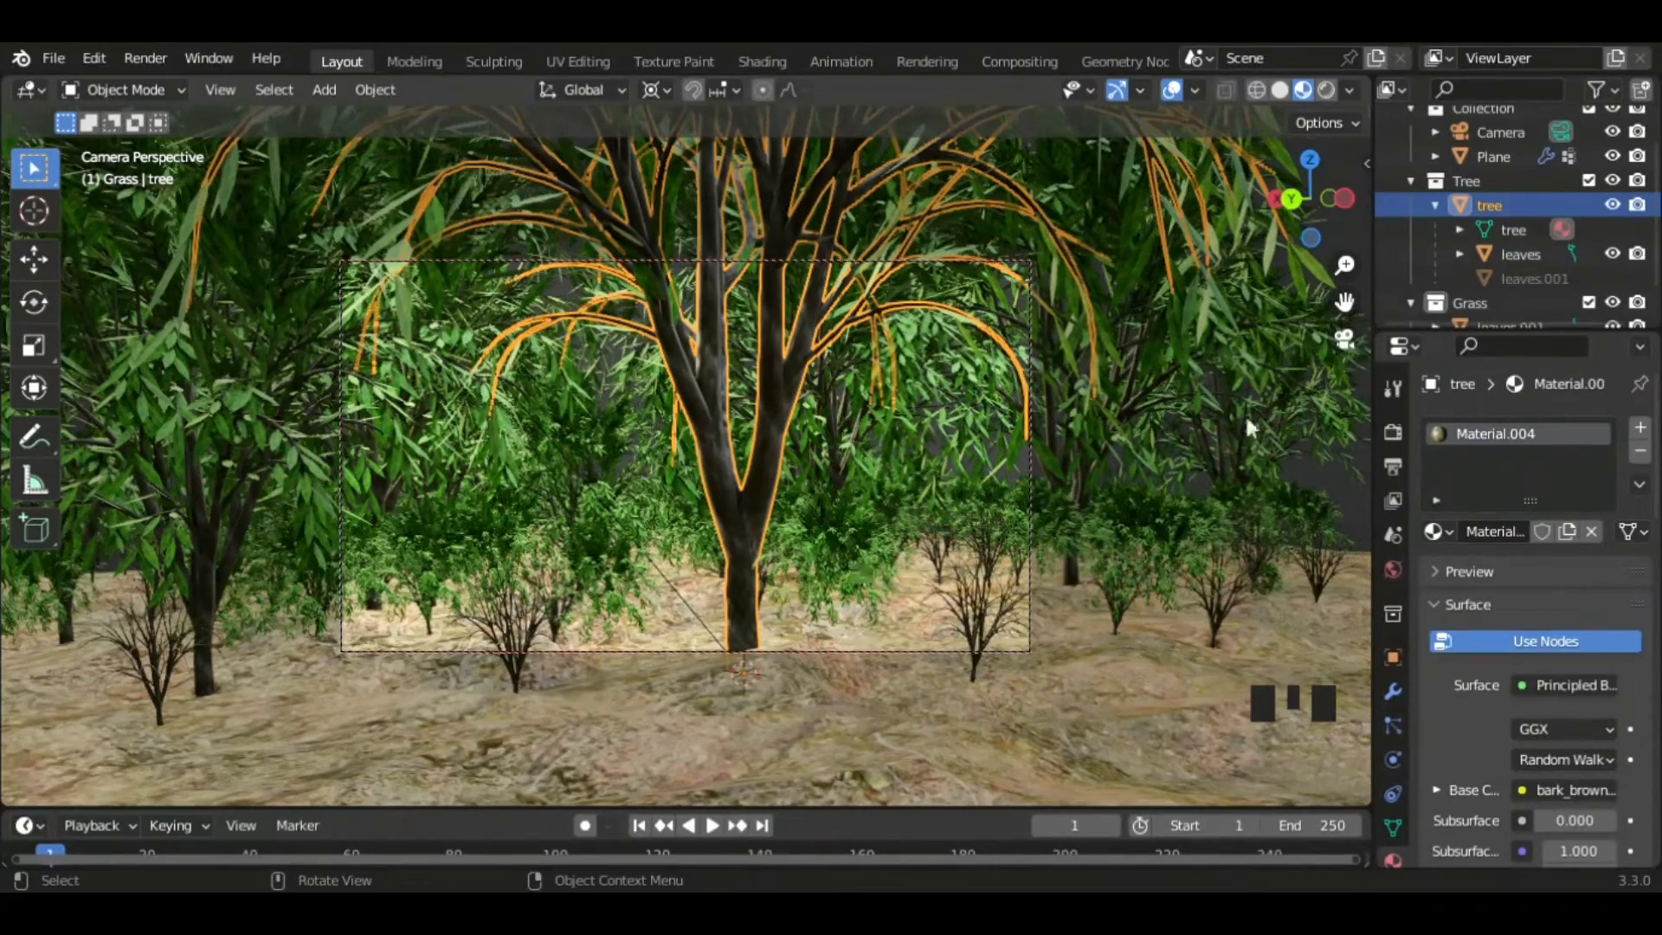
- Select all objects in the Tree collection, scale the tree and its leaves down together, and clear the selection
click(1484, 184)
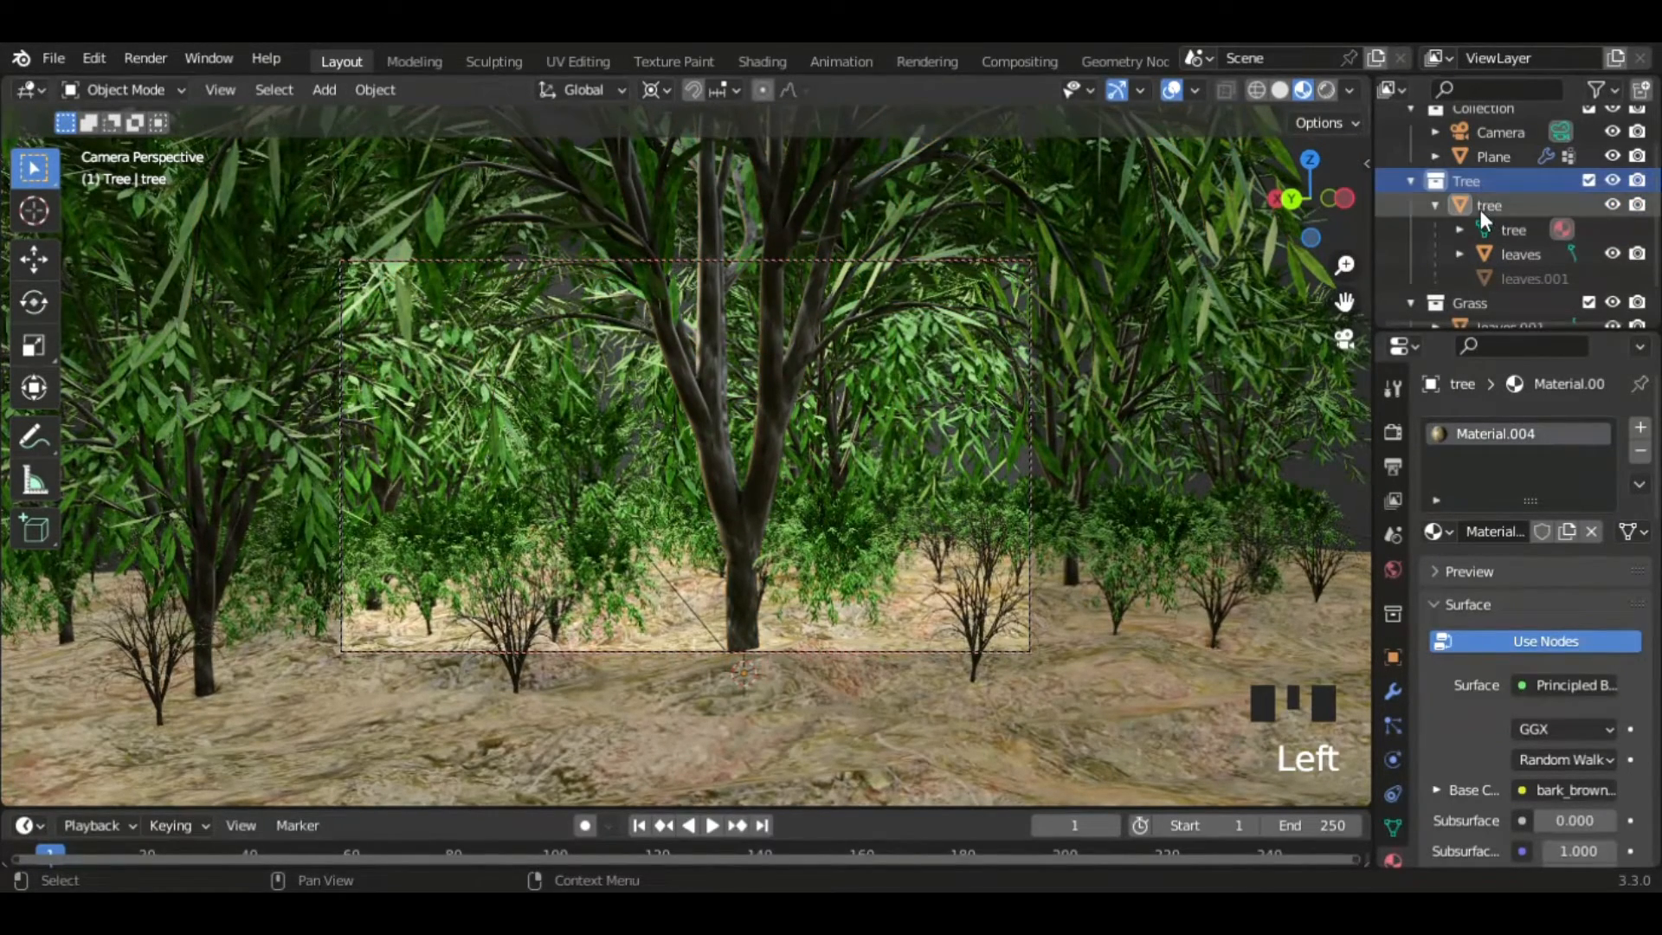
right_click(1470, 180)
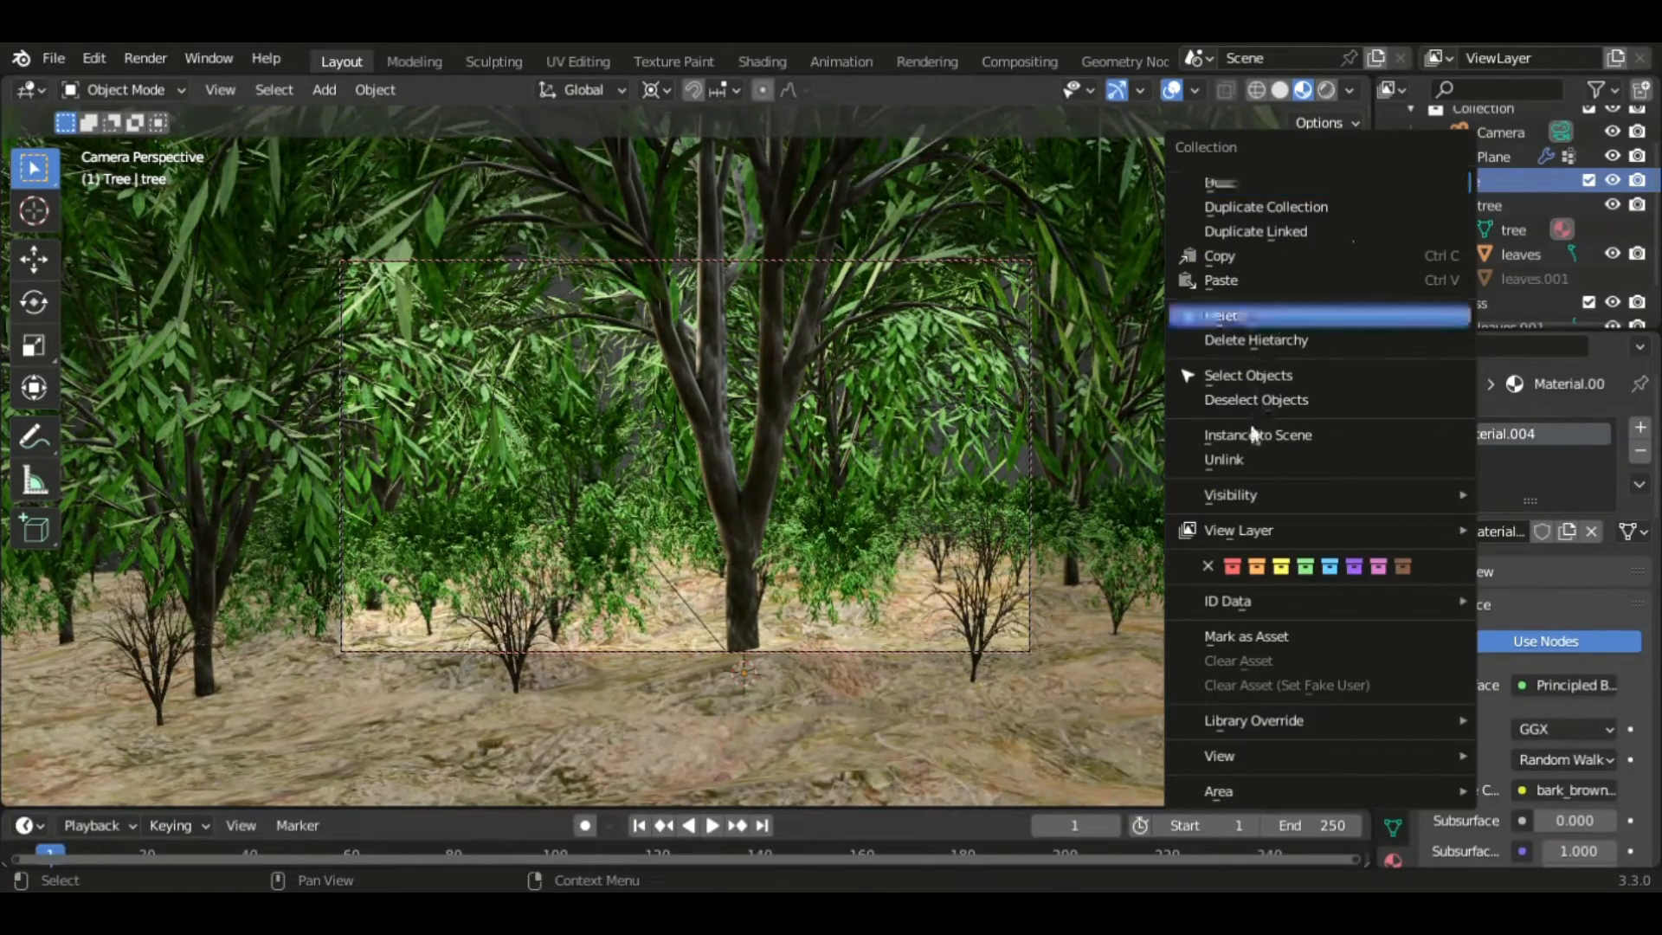
click(1269, 374)
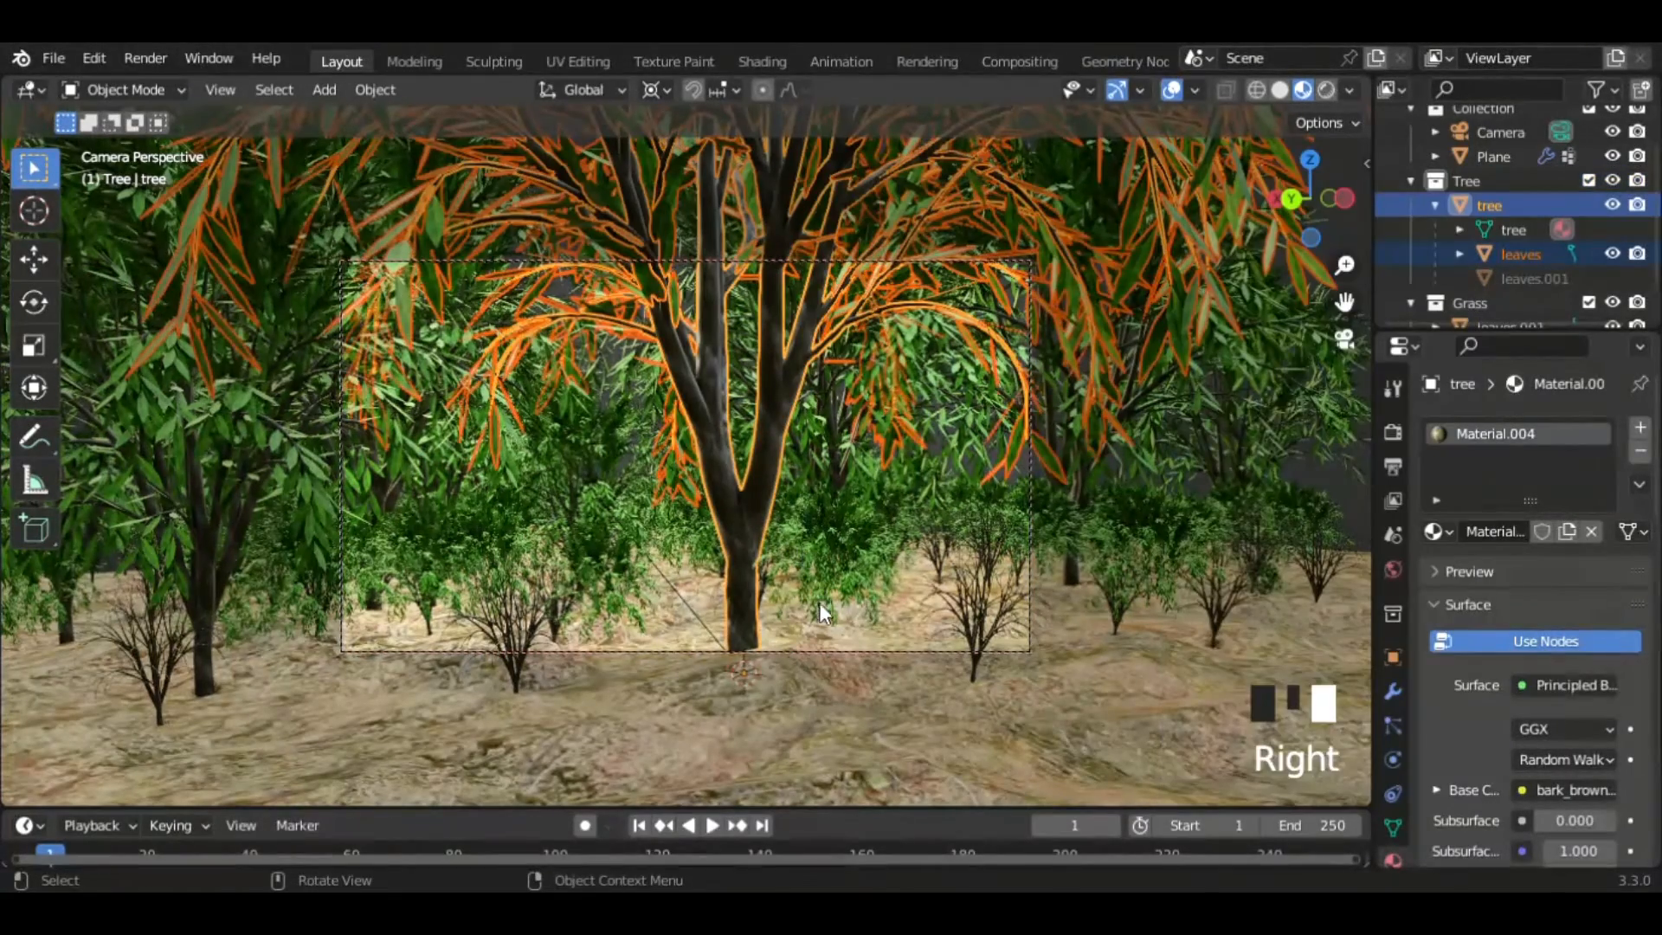
key(s)
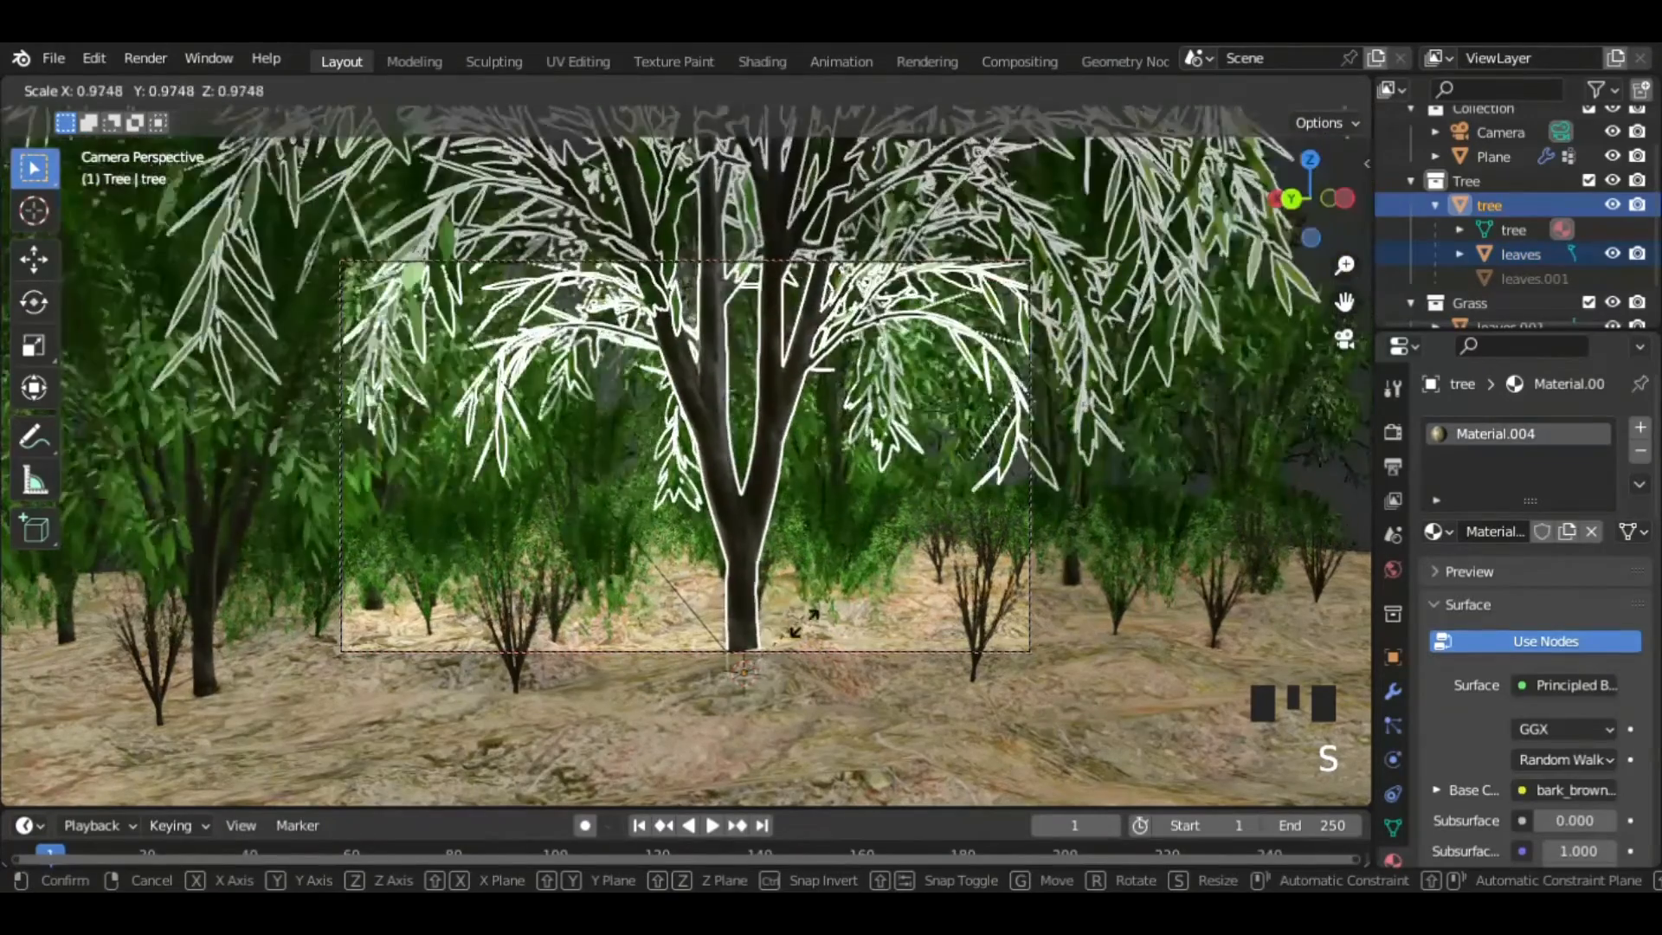
click(1224, 448)
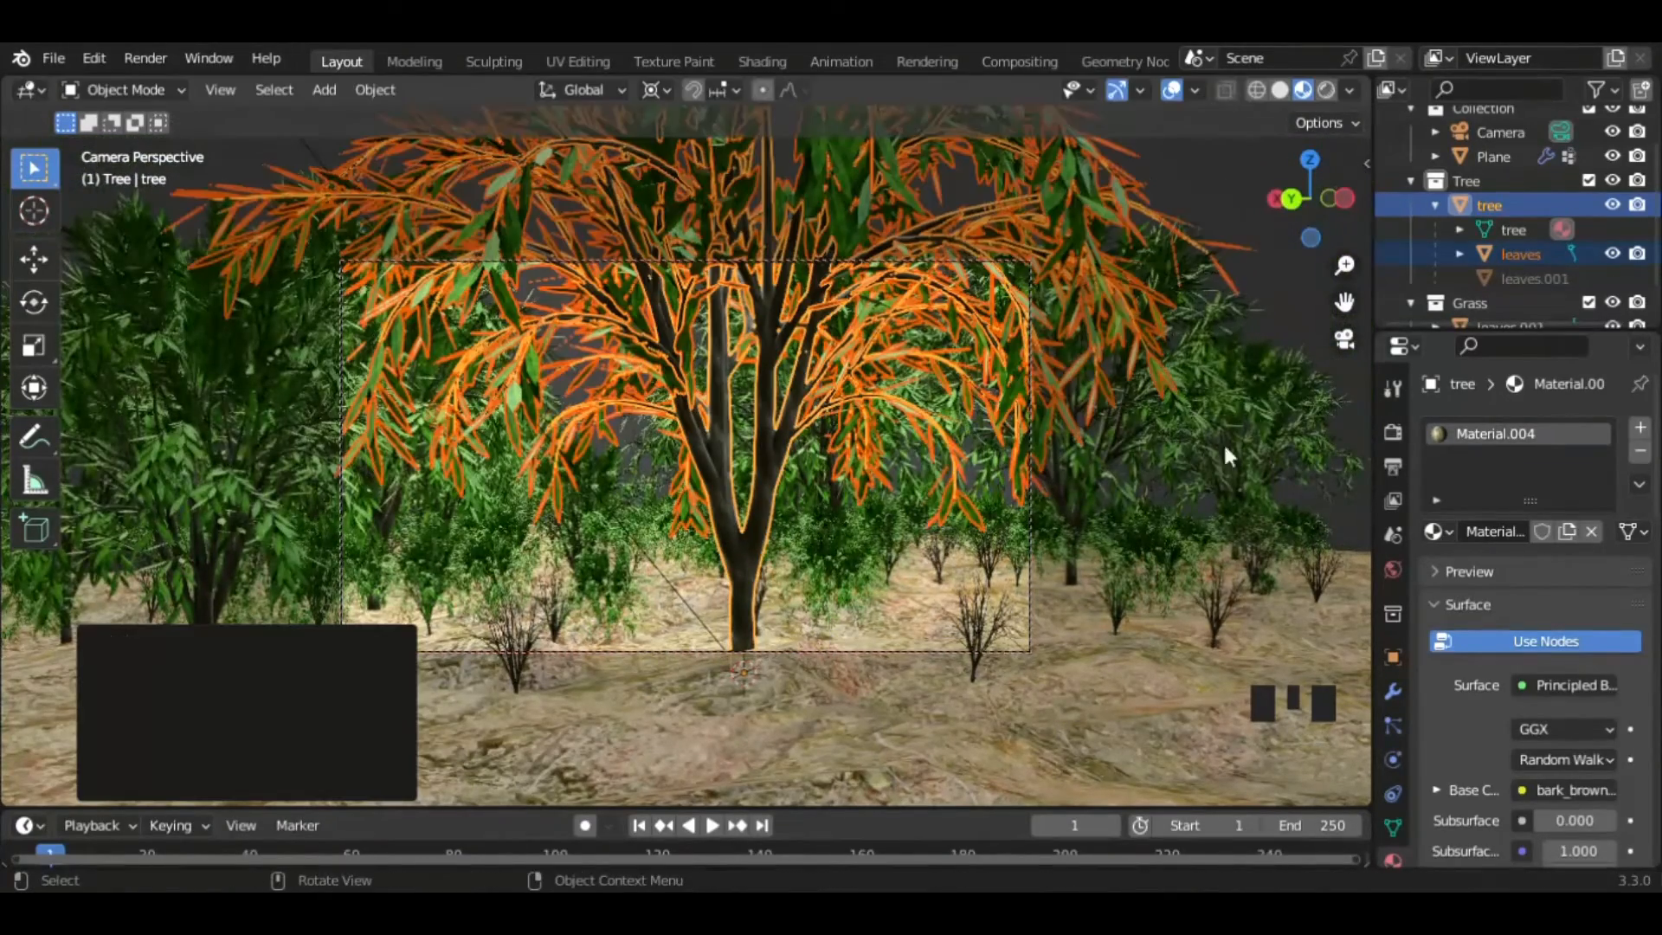
click(1291, 301)
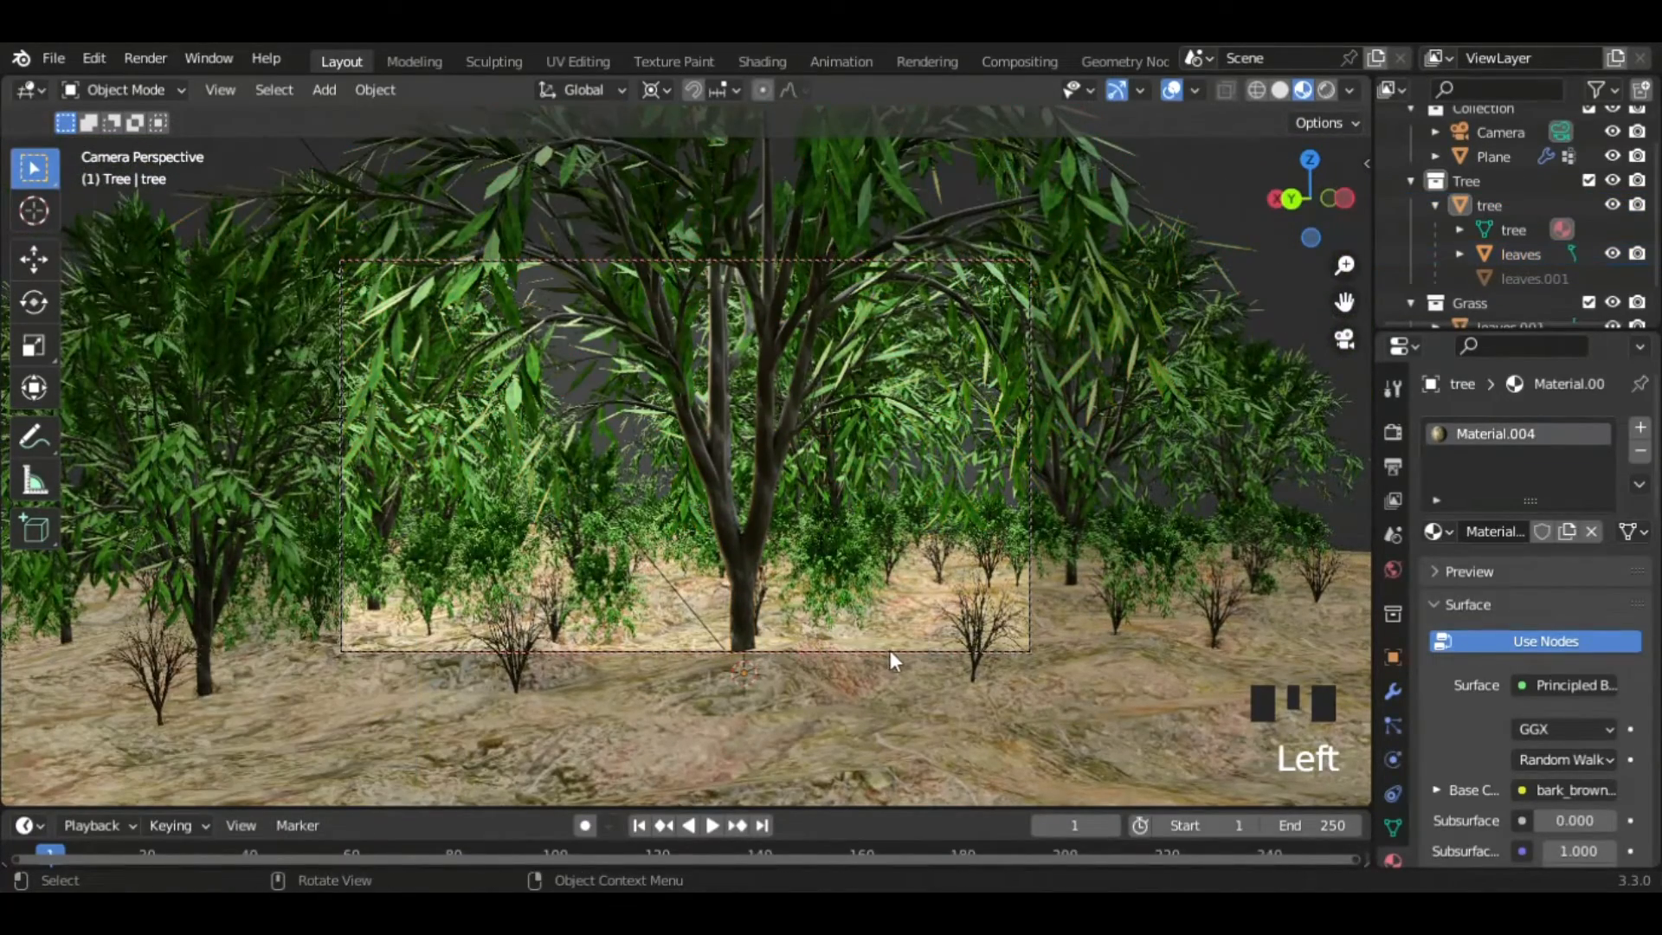
- Reframe the camera so the main tree stands right of centre and switch the viewport to rendered shading
drag(1344, 301, 1413, 286)
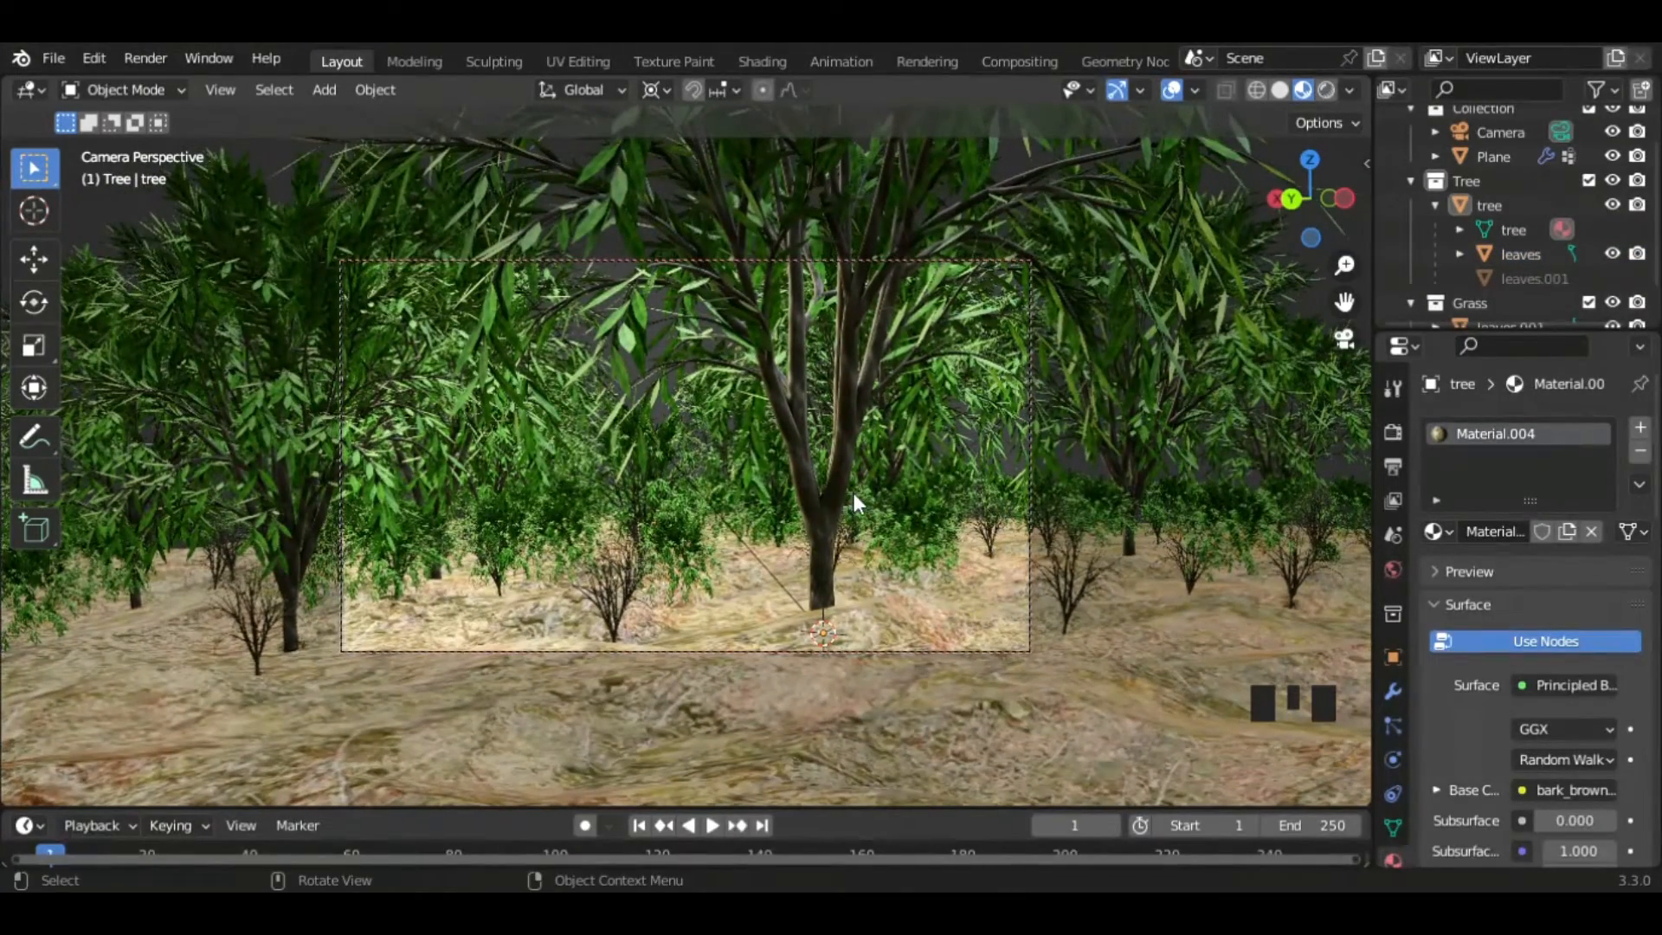
middle_drag(853, 492, 868, 496)
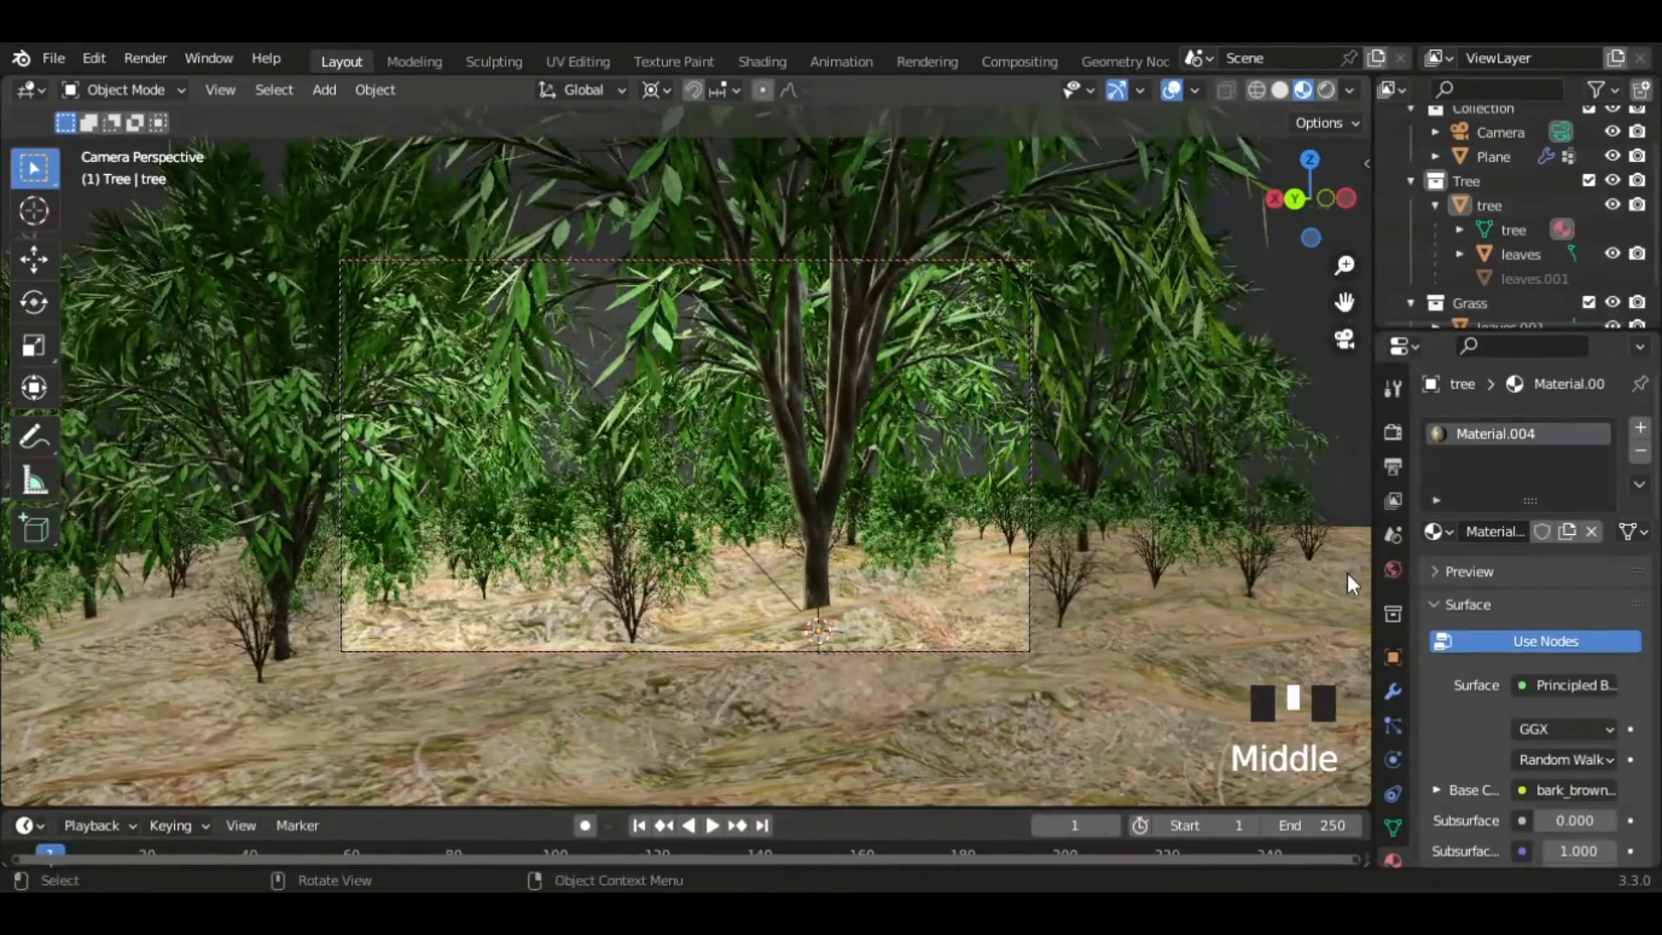
click(1326, 90)
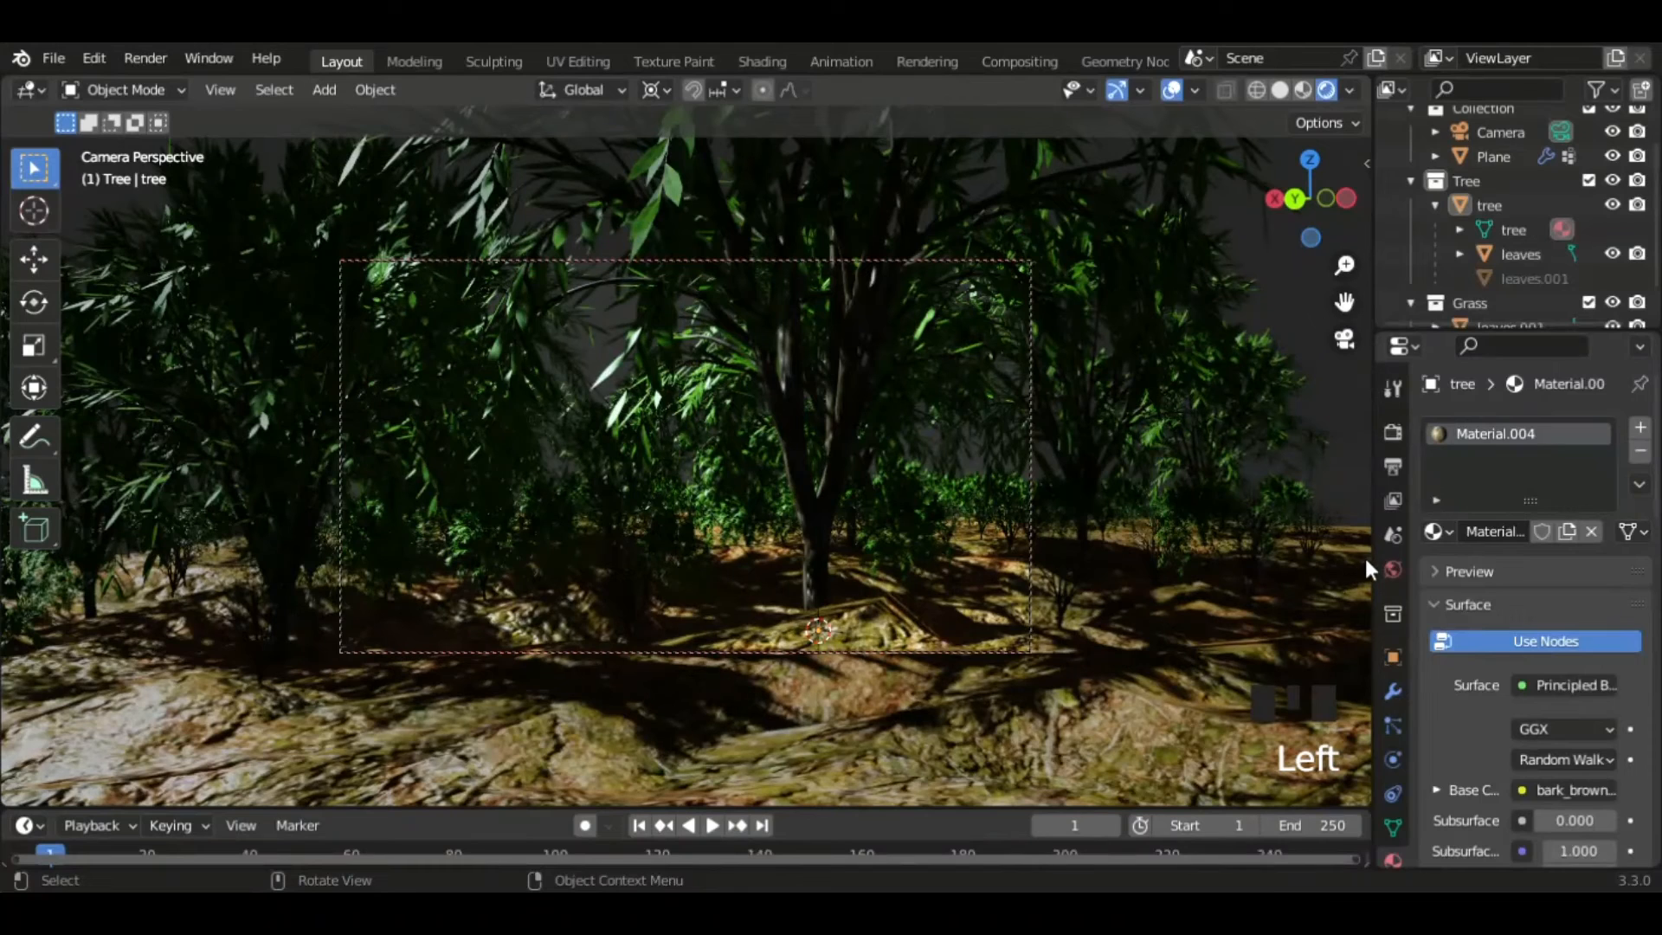
- Assign a Principled Volume shader to the world's volume
click(1393, 571)
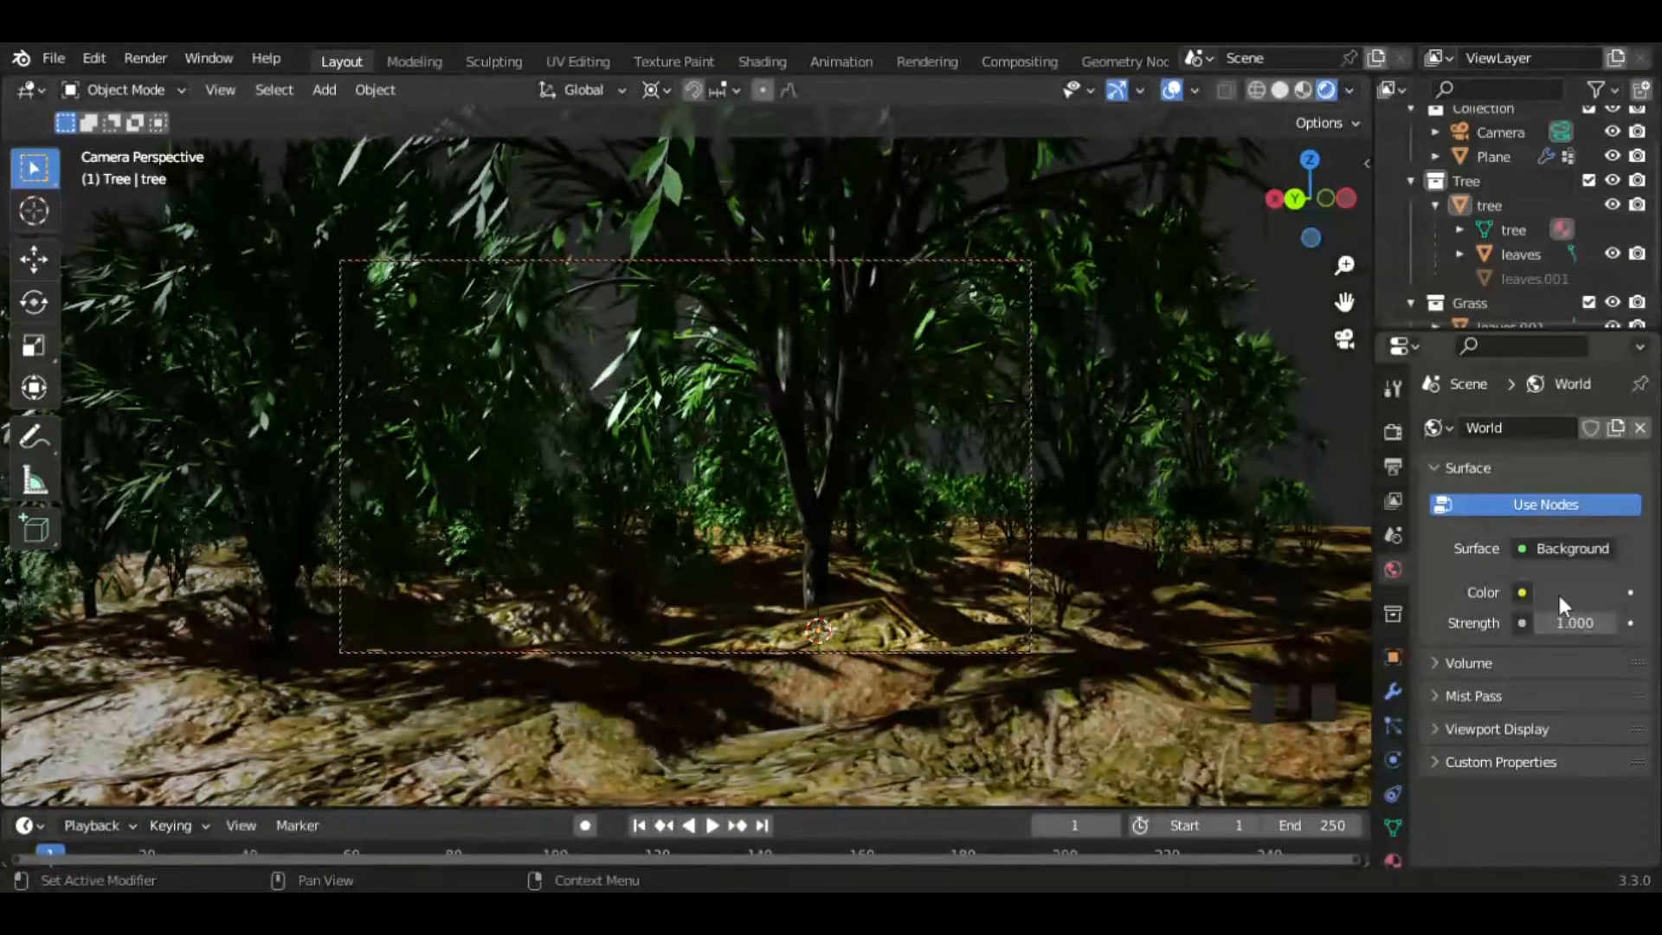
click(1478, 661)
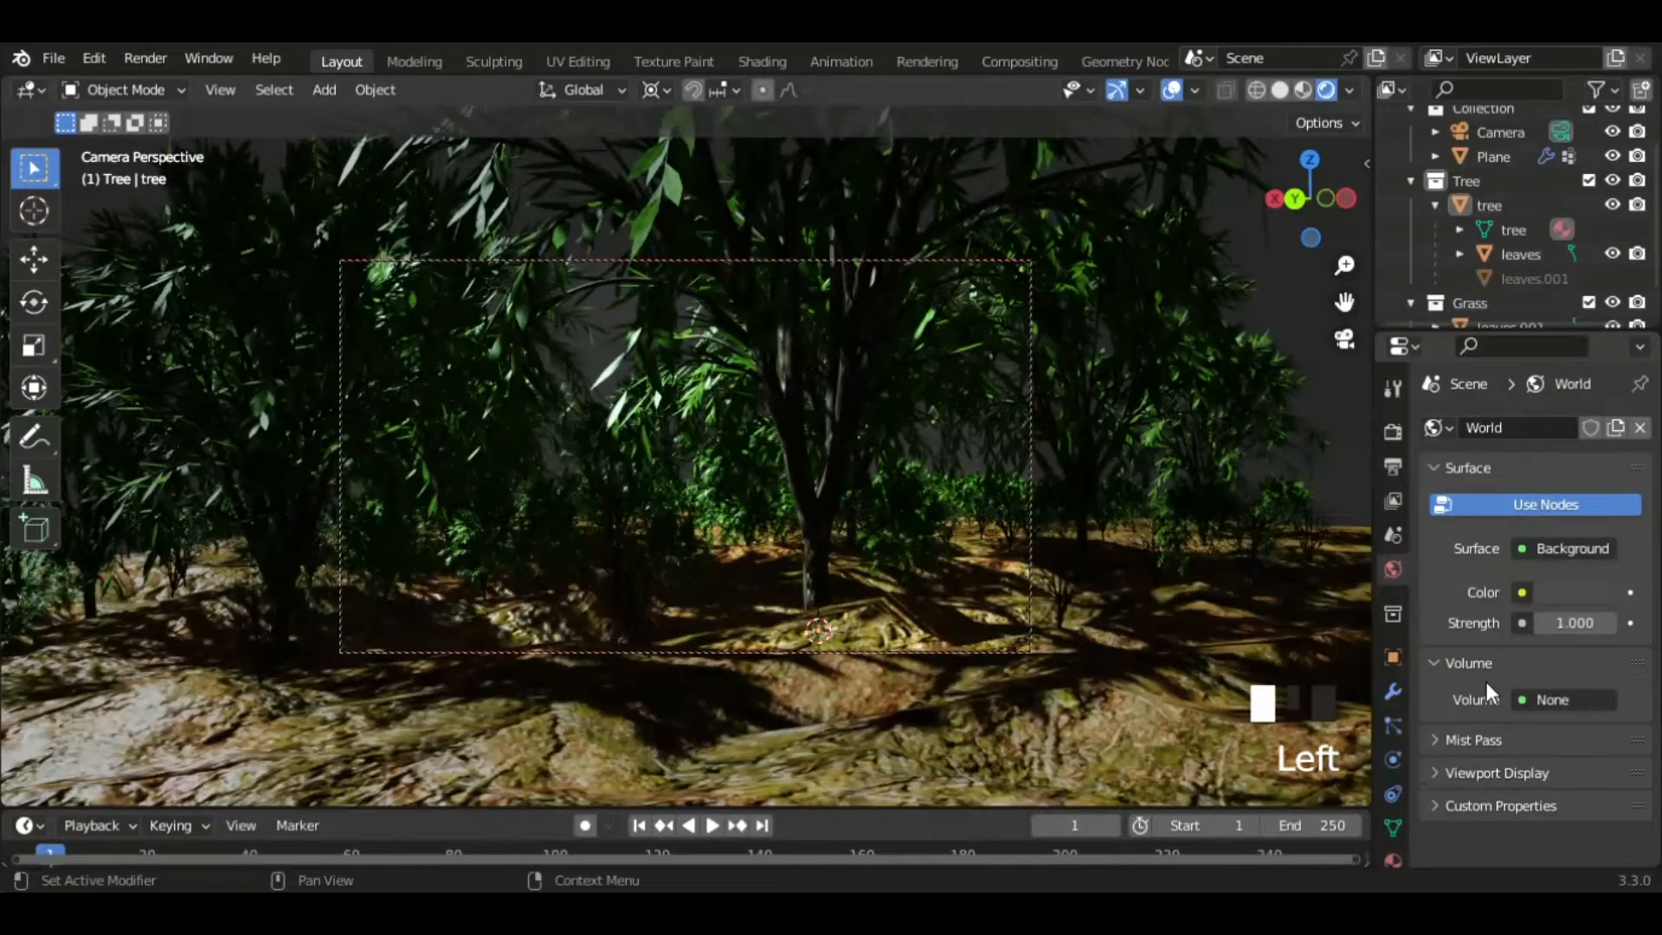
click(1535, 692)
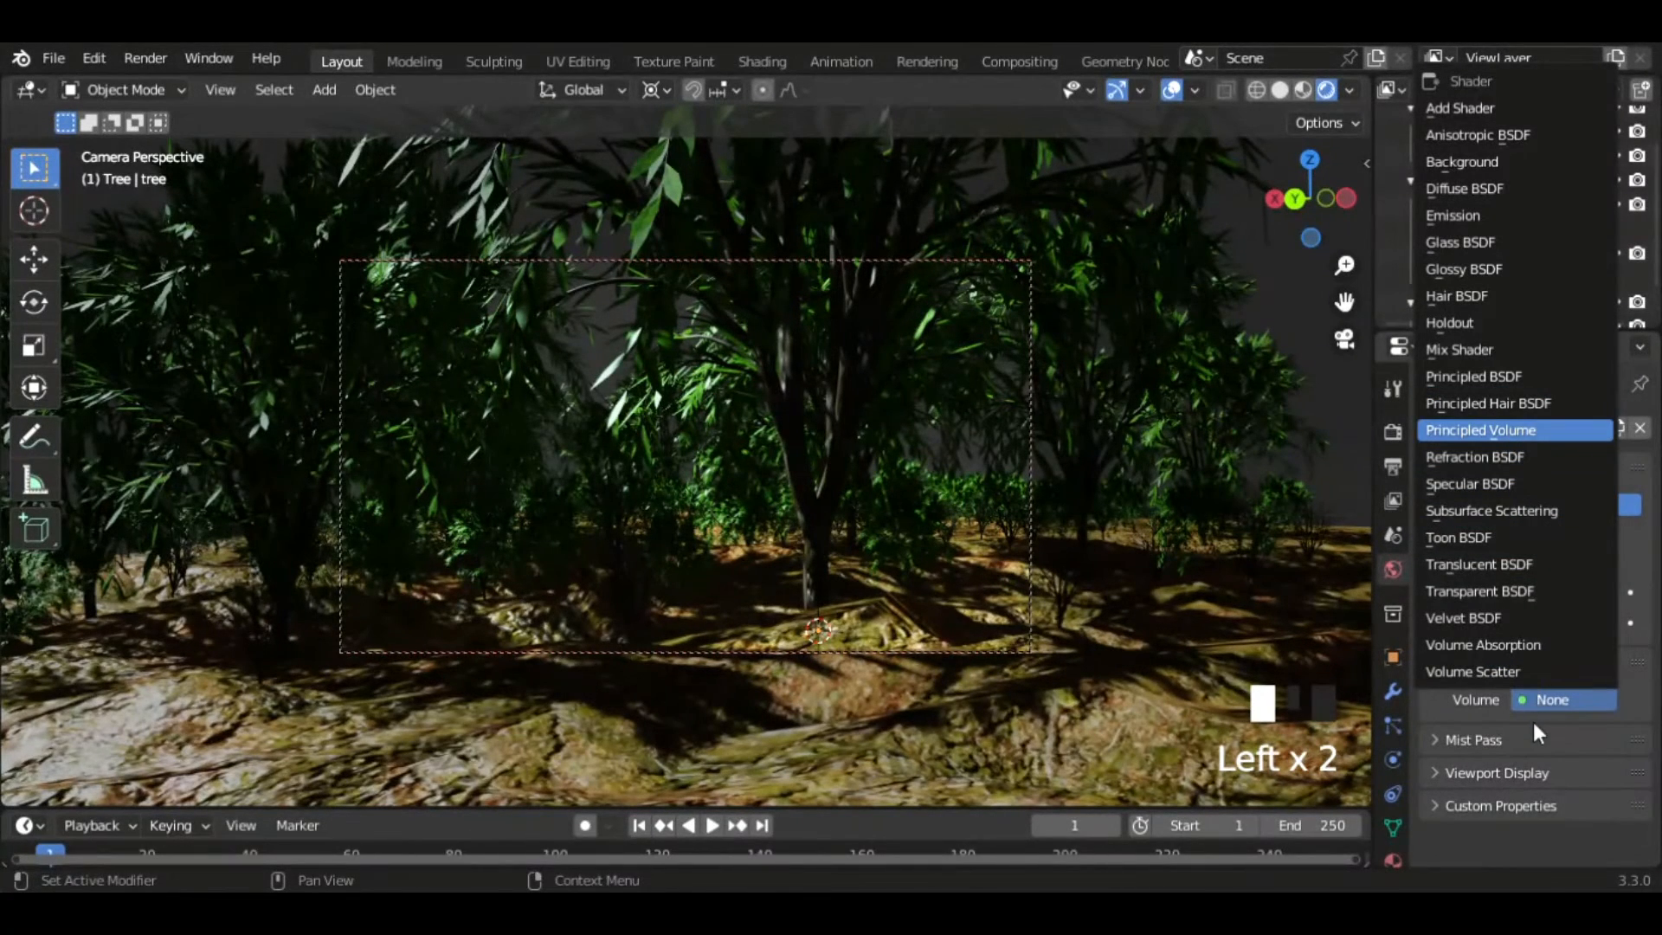
key(Return)
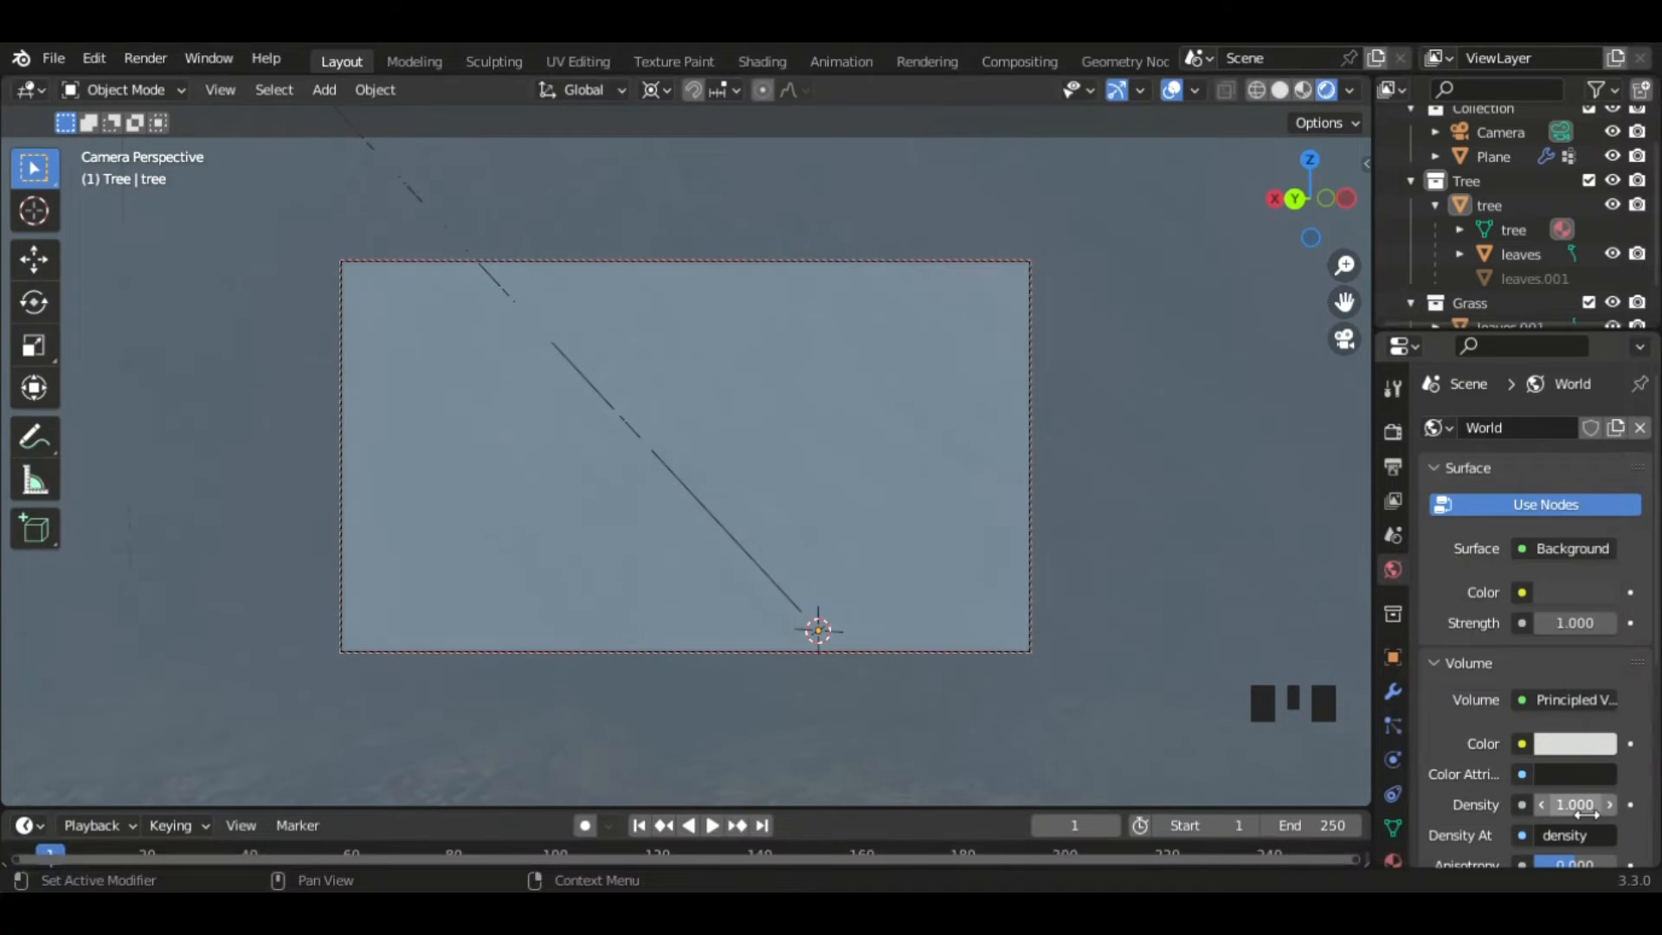
- Try world volume densities of 0.003 and 0.02
click(1586, 814)
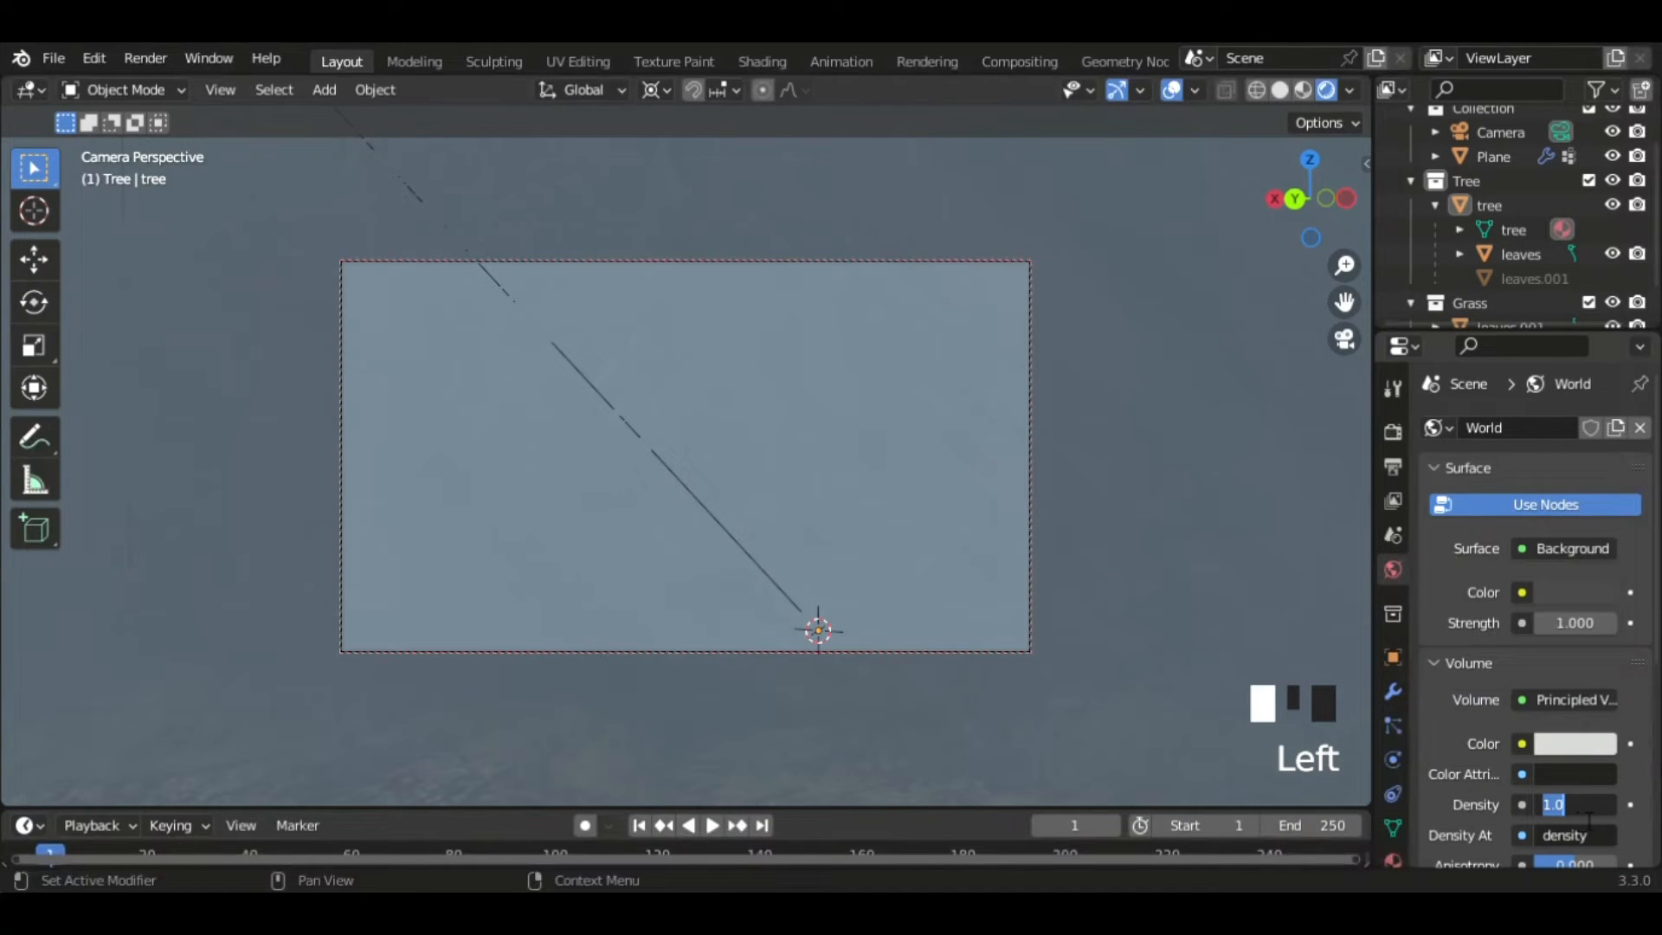
text(0.003)
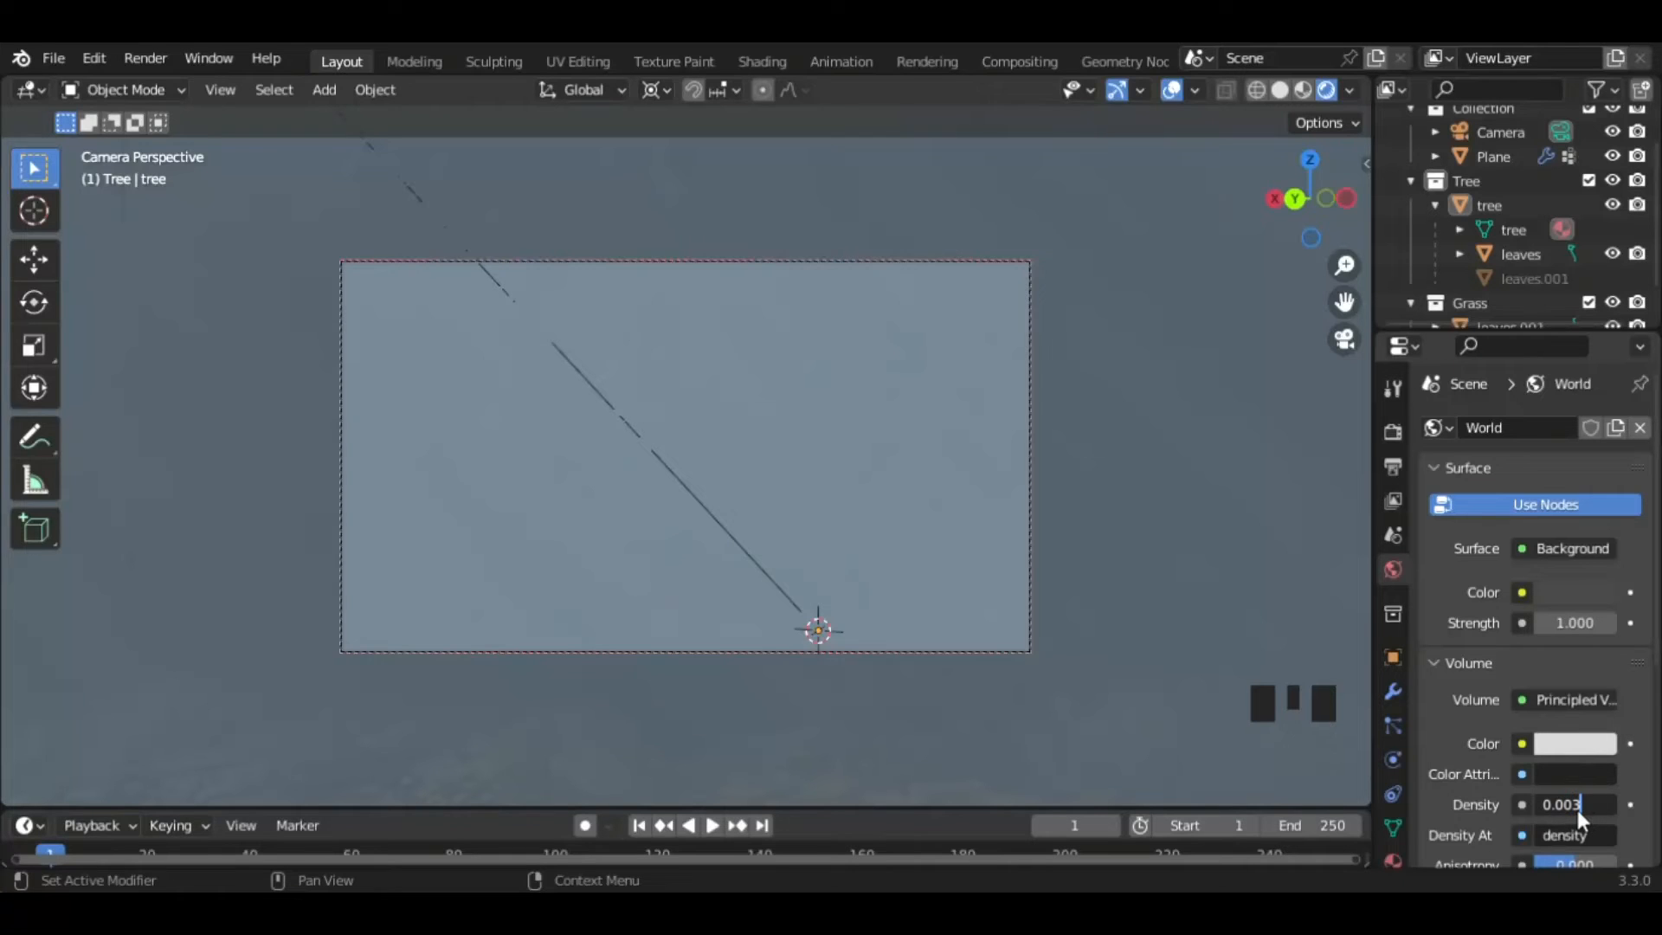
key(Return)
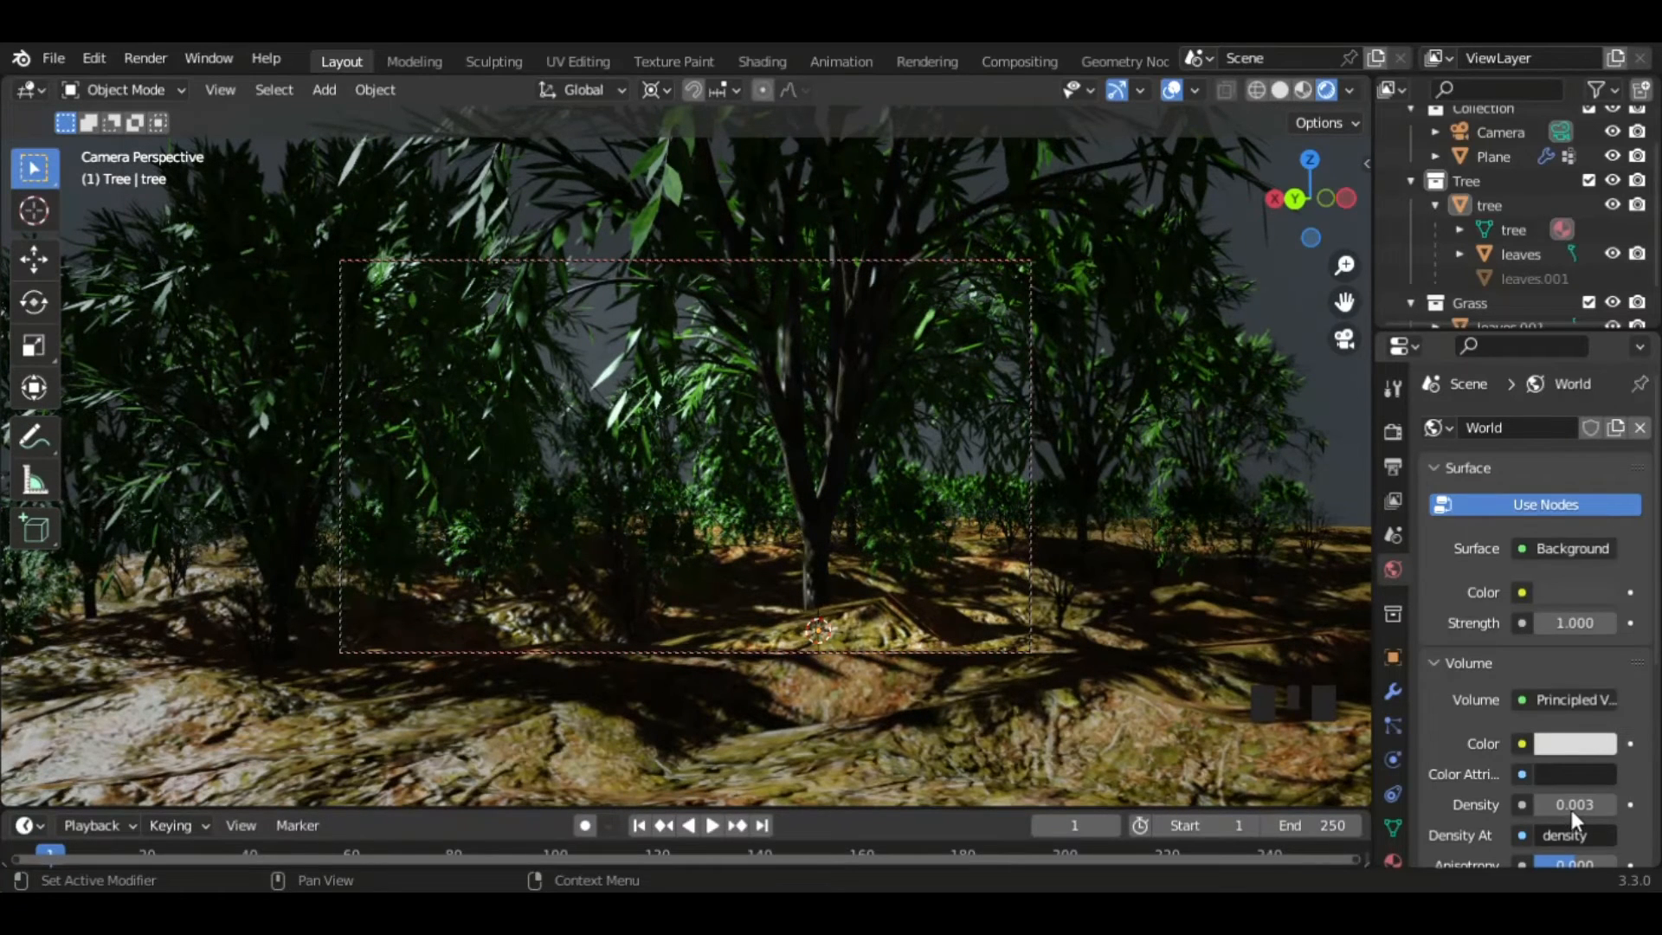
click(1571, 804)
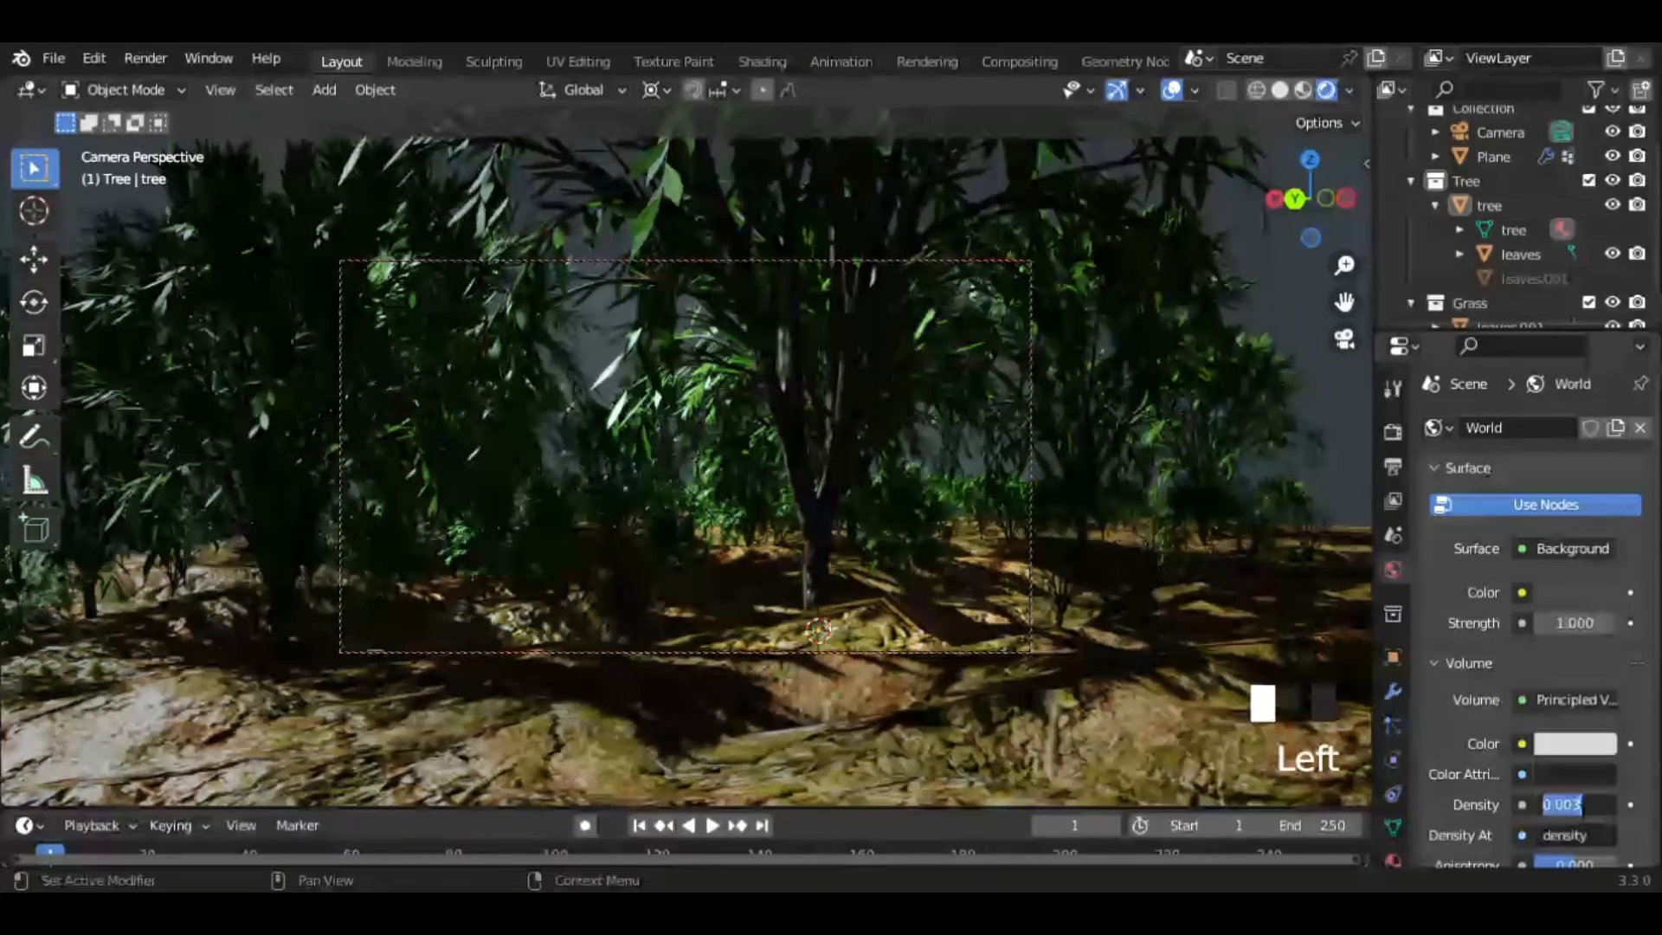
text(0.0)
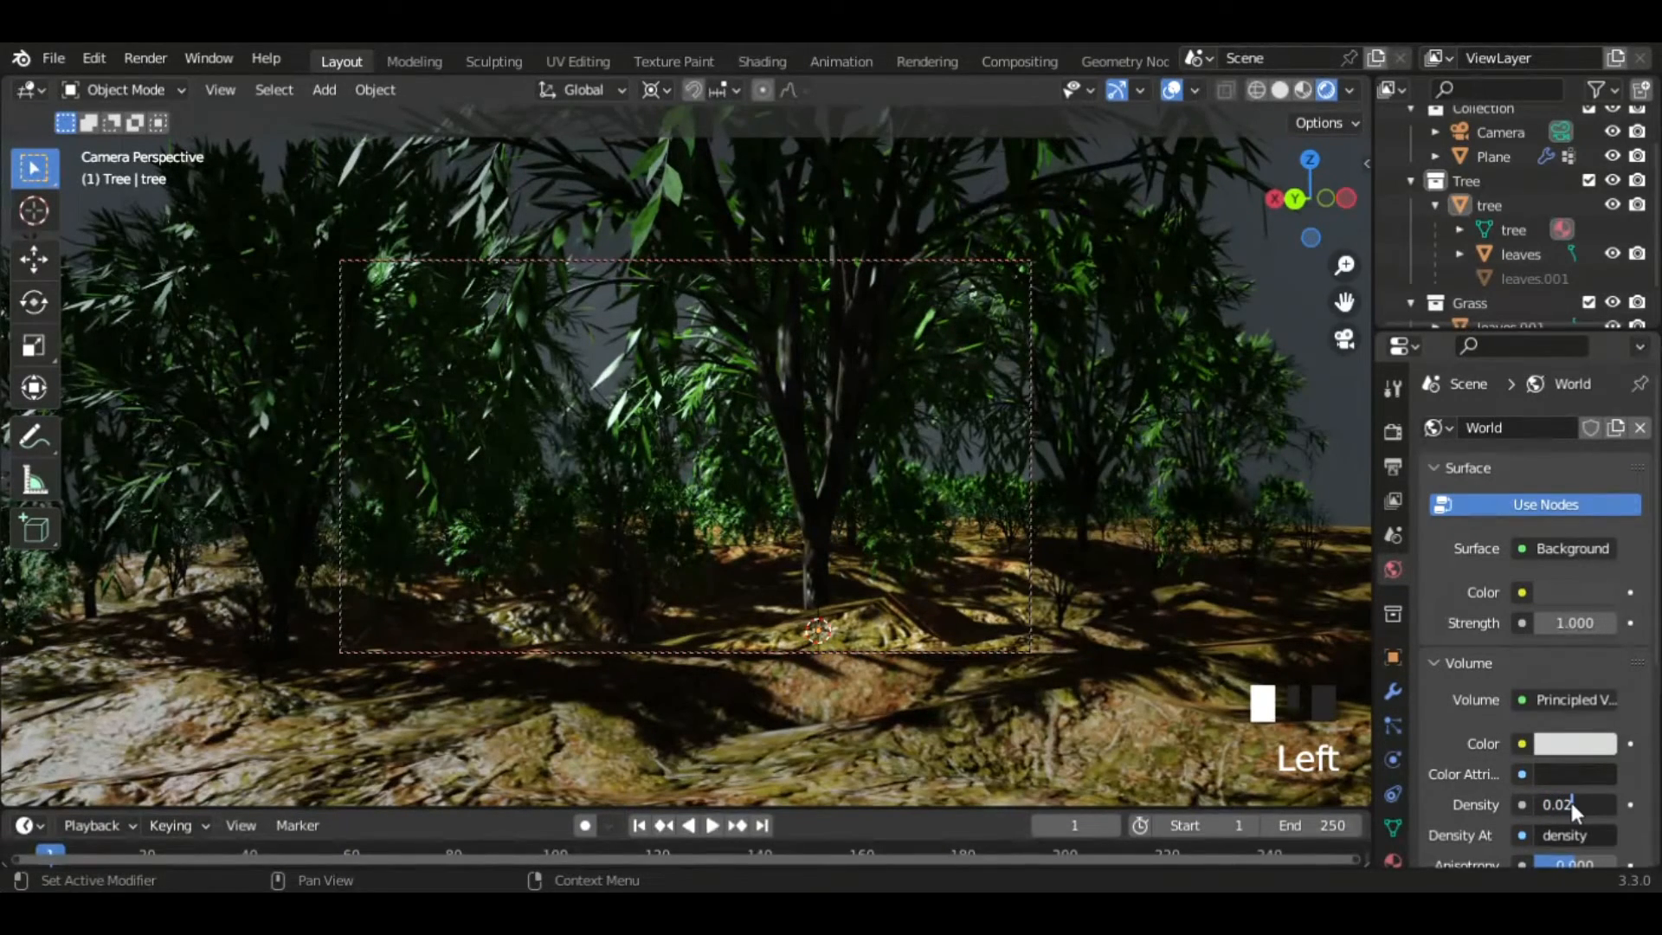
text(2)
key(Return)
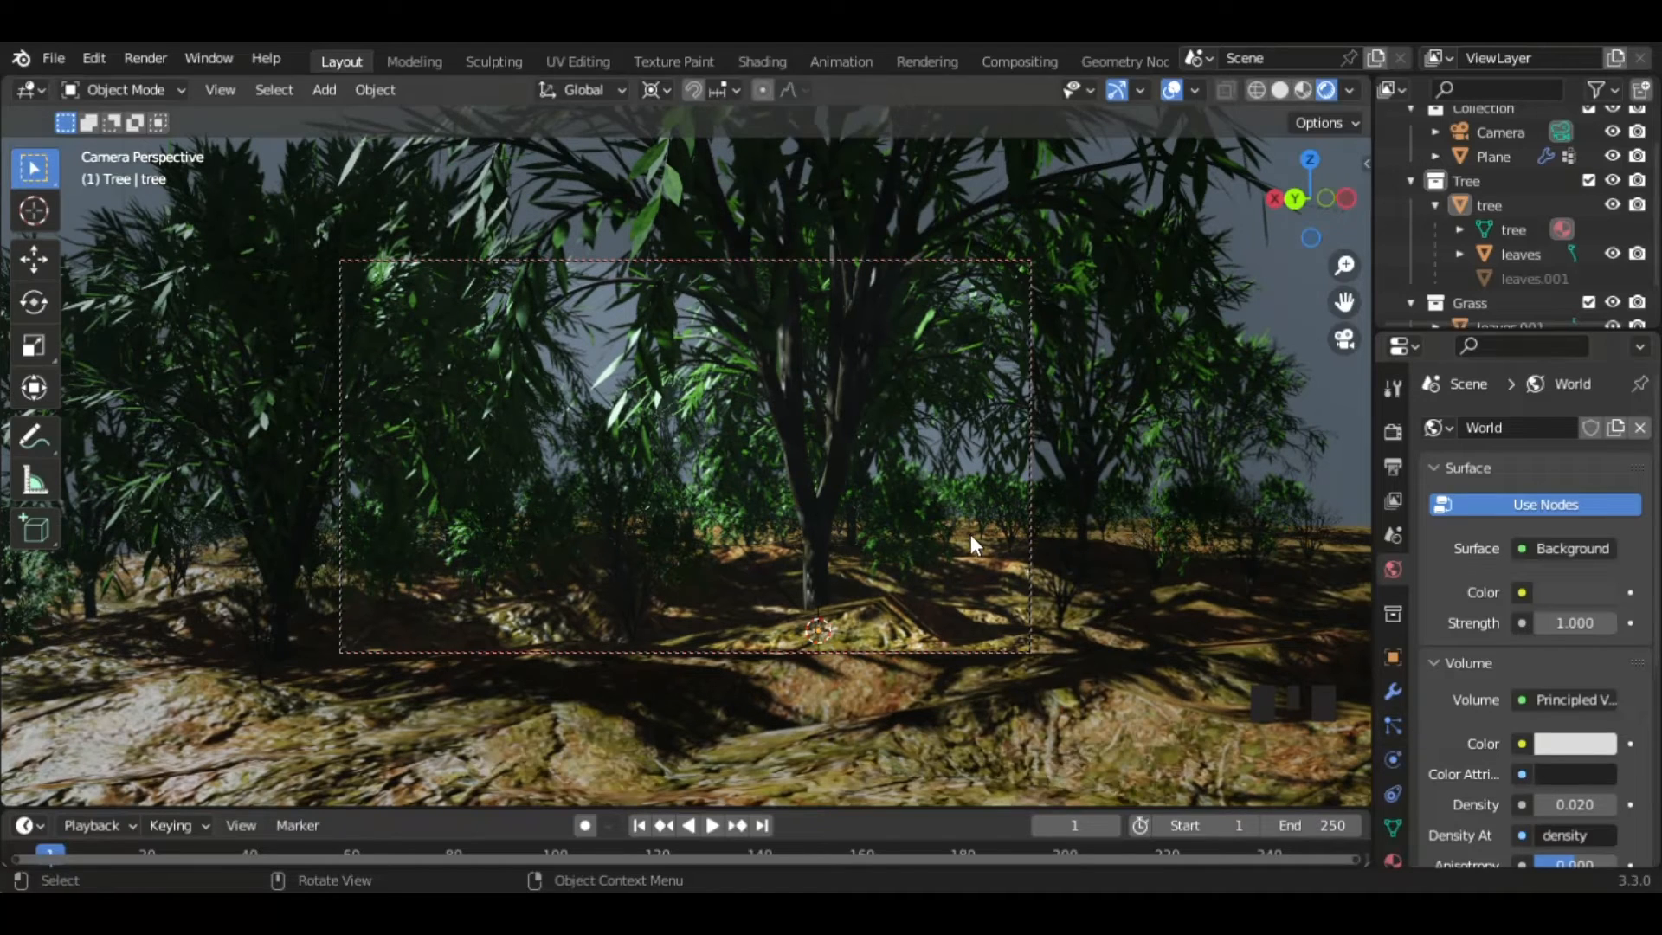
- Darken the world background color to black and orbit the camera view slightly
click(1558, 592)
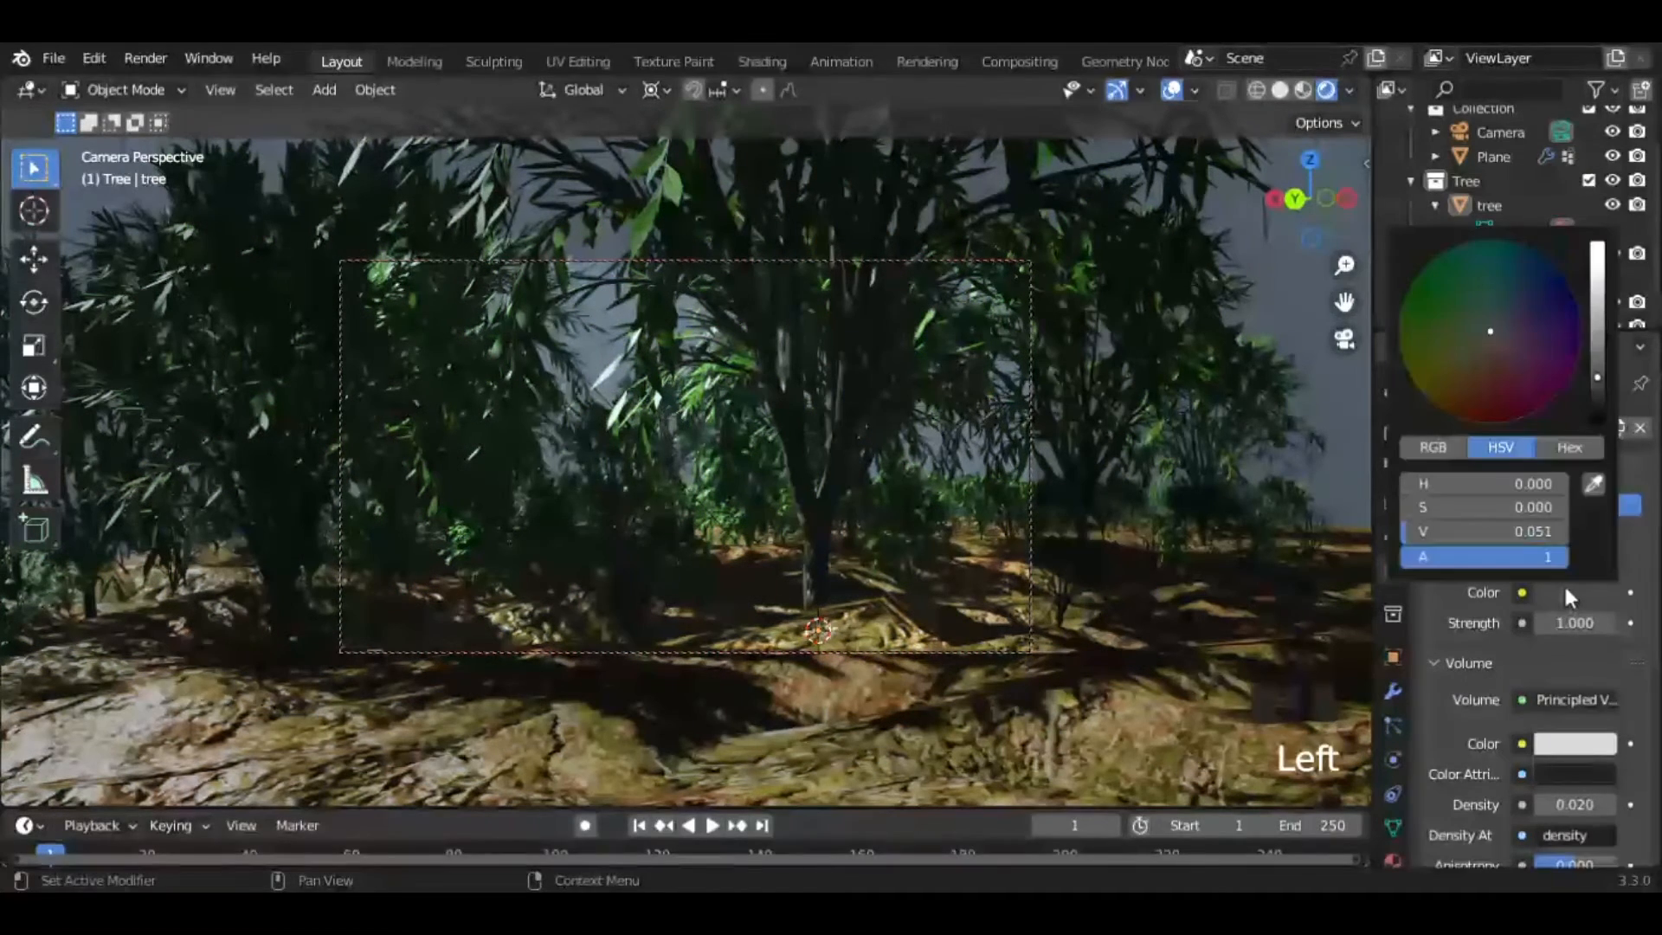
drag(1597, 382, 1597, 417)
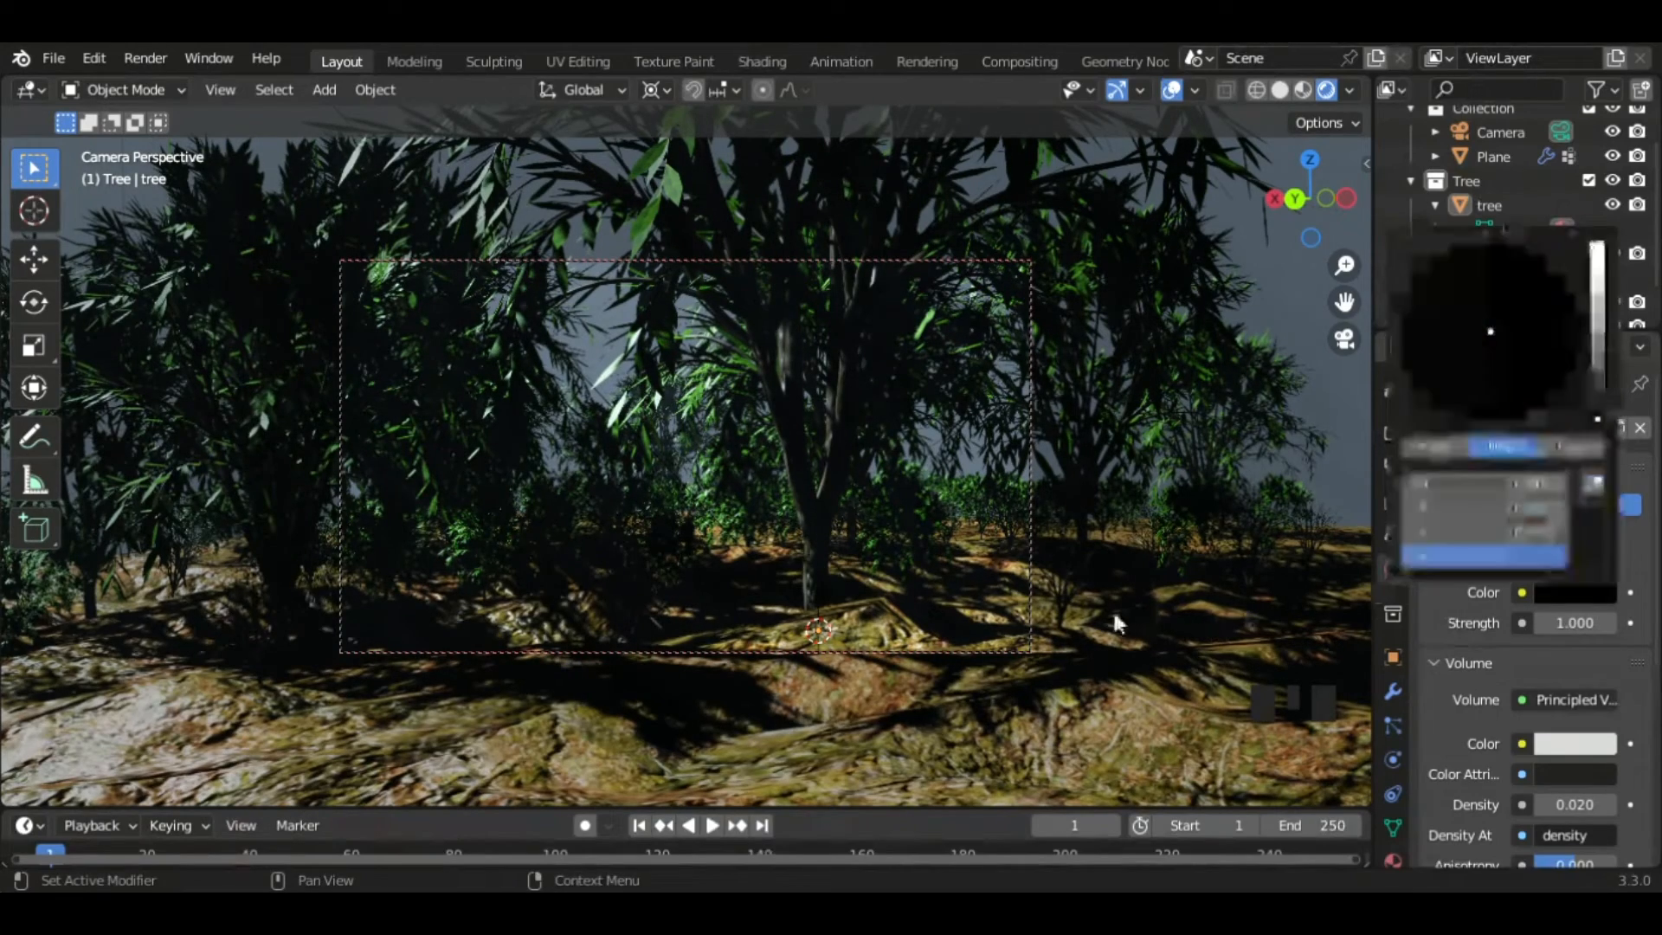
middle_drag(773, 549, 787, 542)
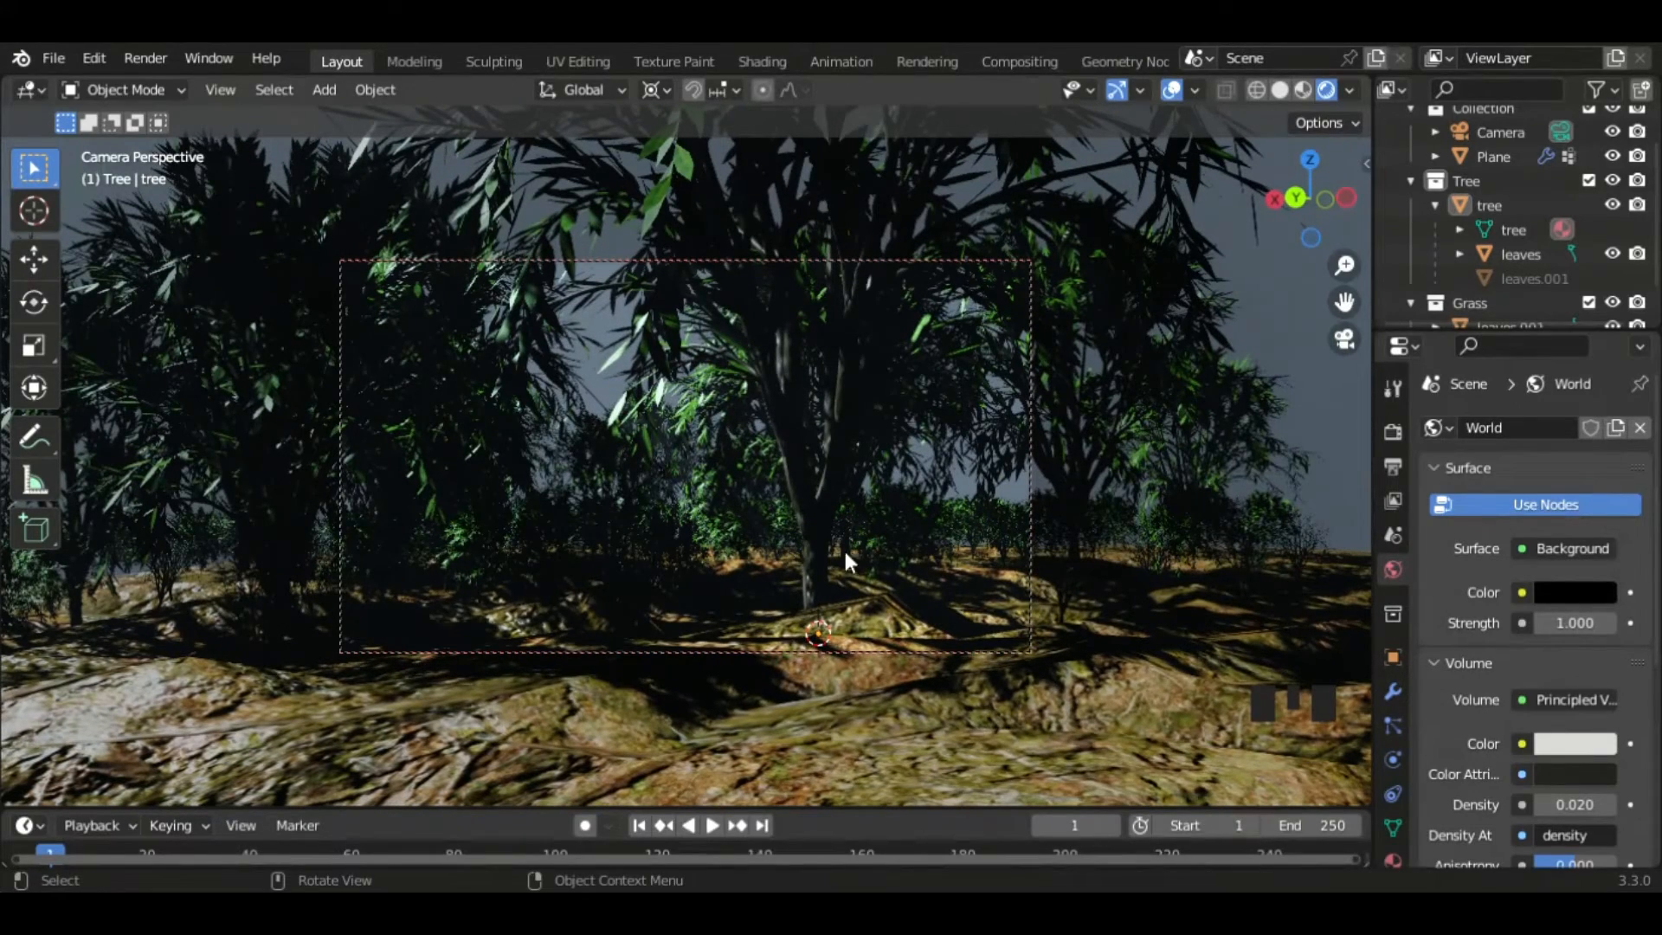
- Try a world volume density of 0.5
click(1589, 805)
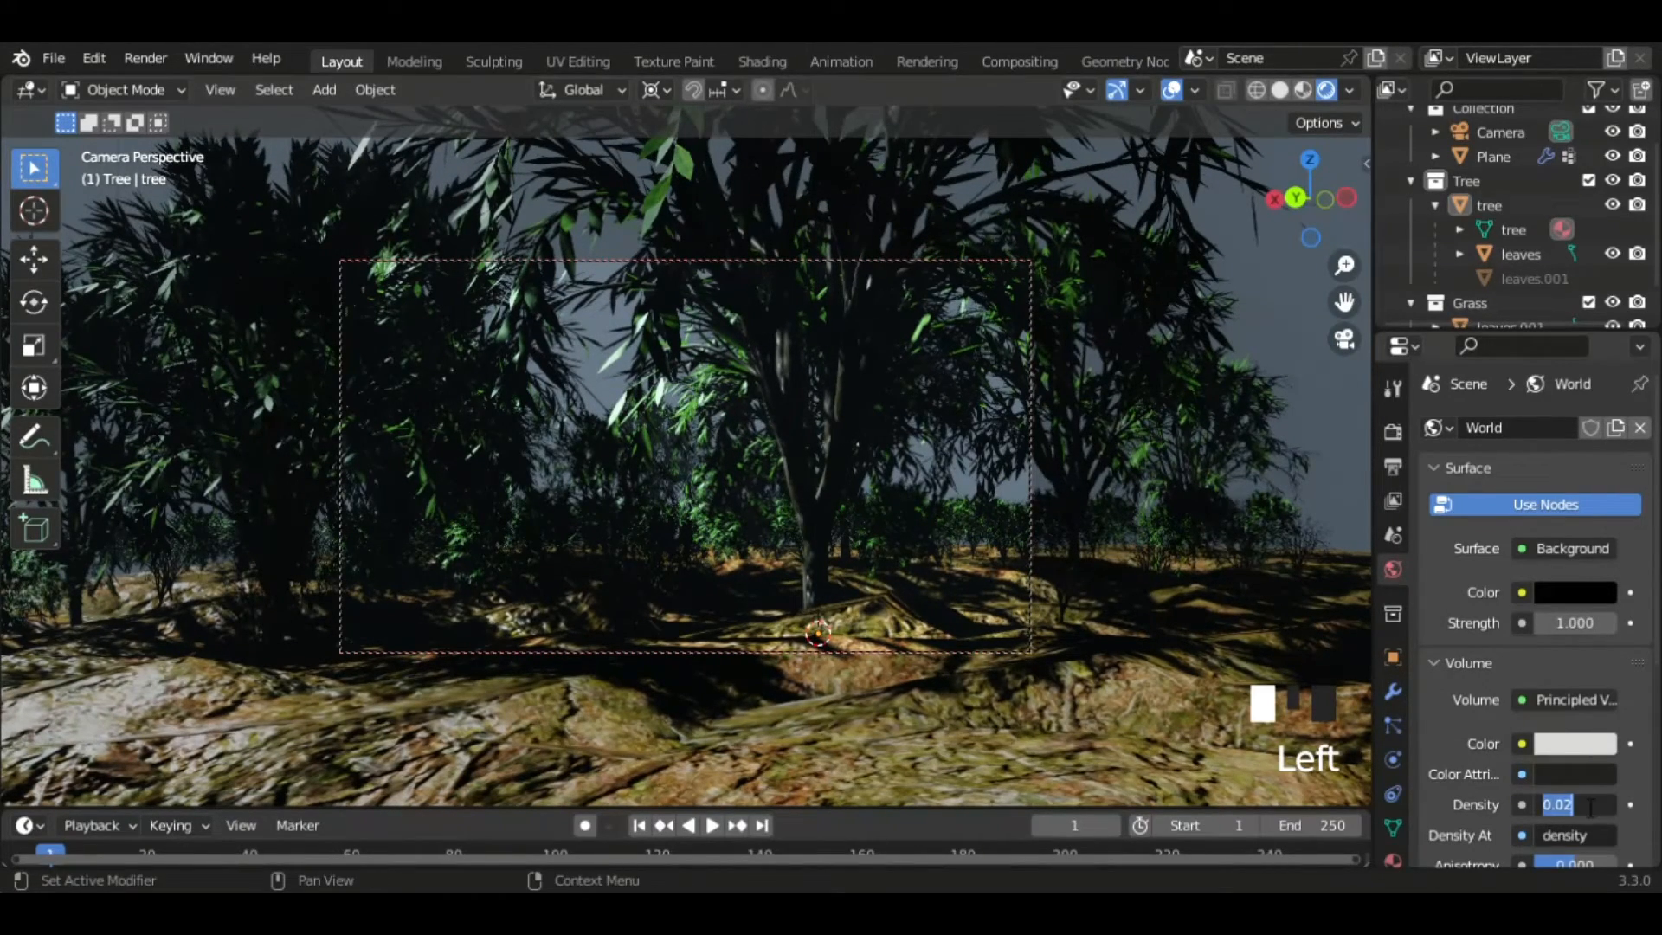
text(0.5)
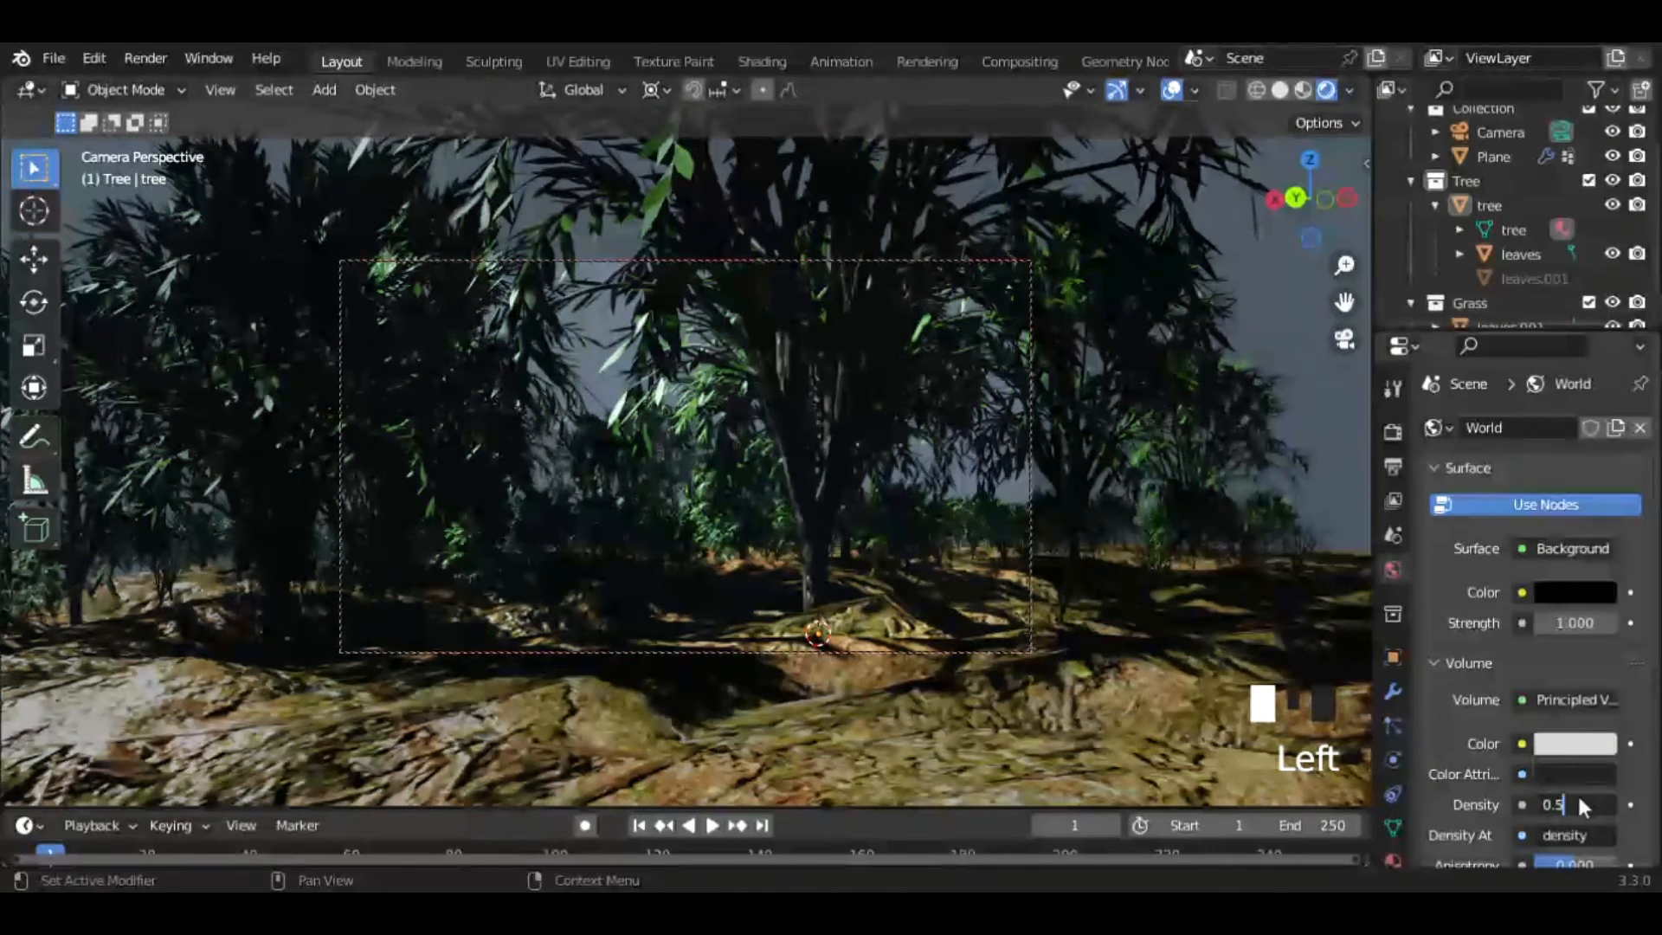
key(Return)
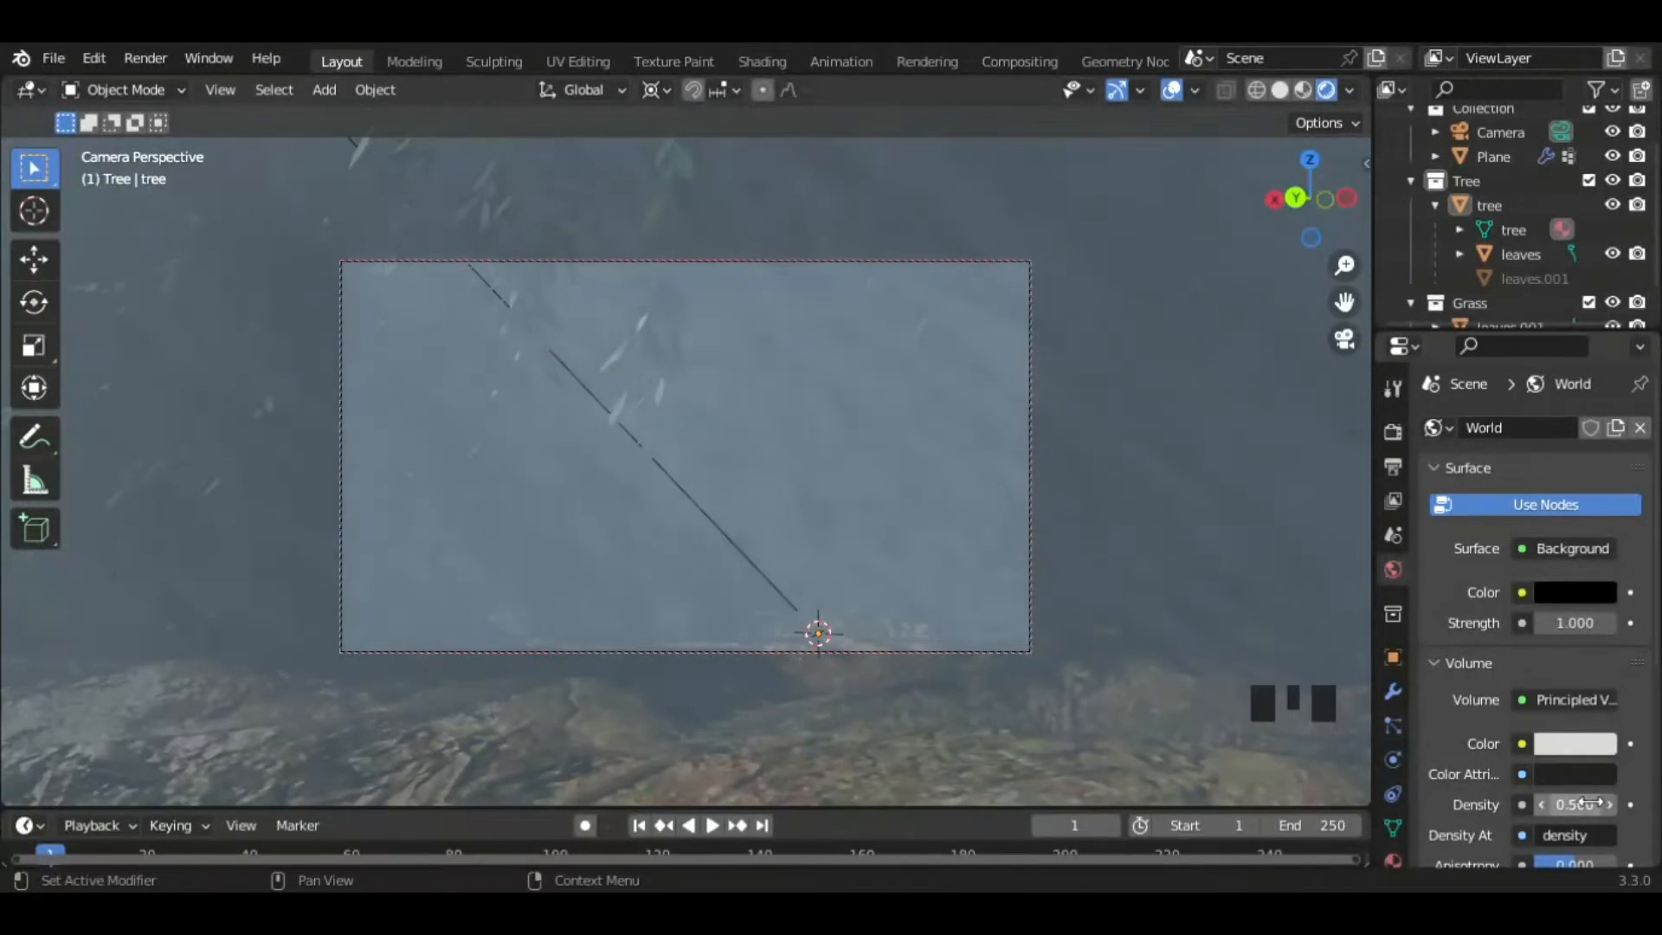
- Set the world volume density to 0.05
click(1586, 804)
text(0.0)
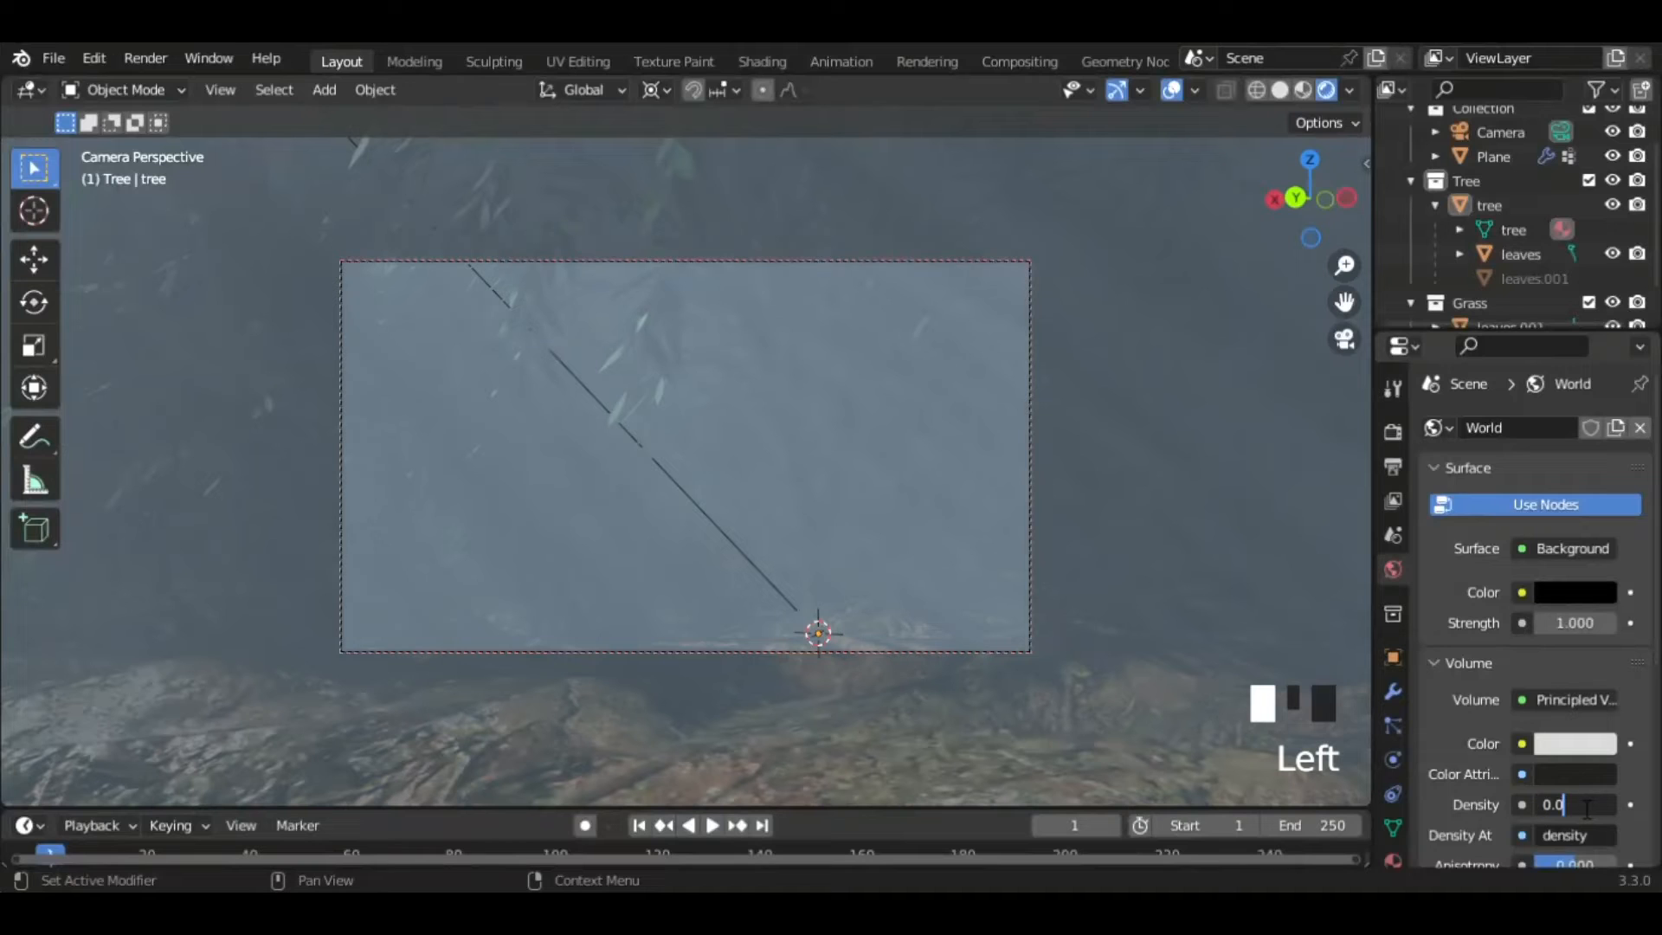
text(5)
key(Return)
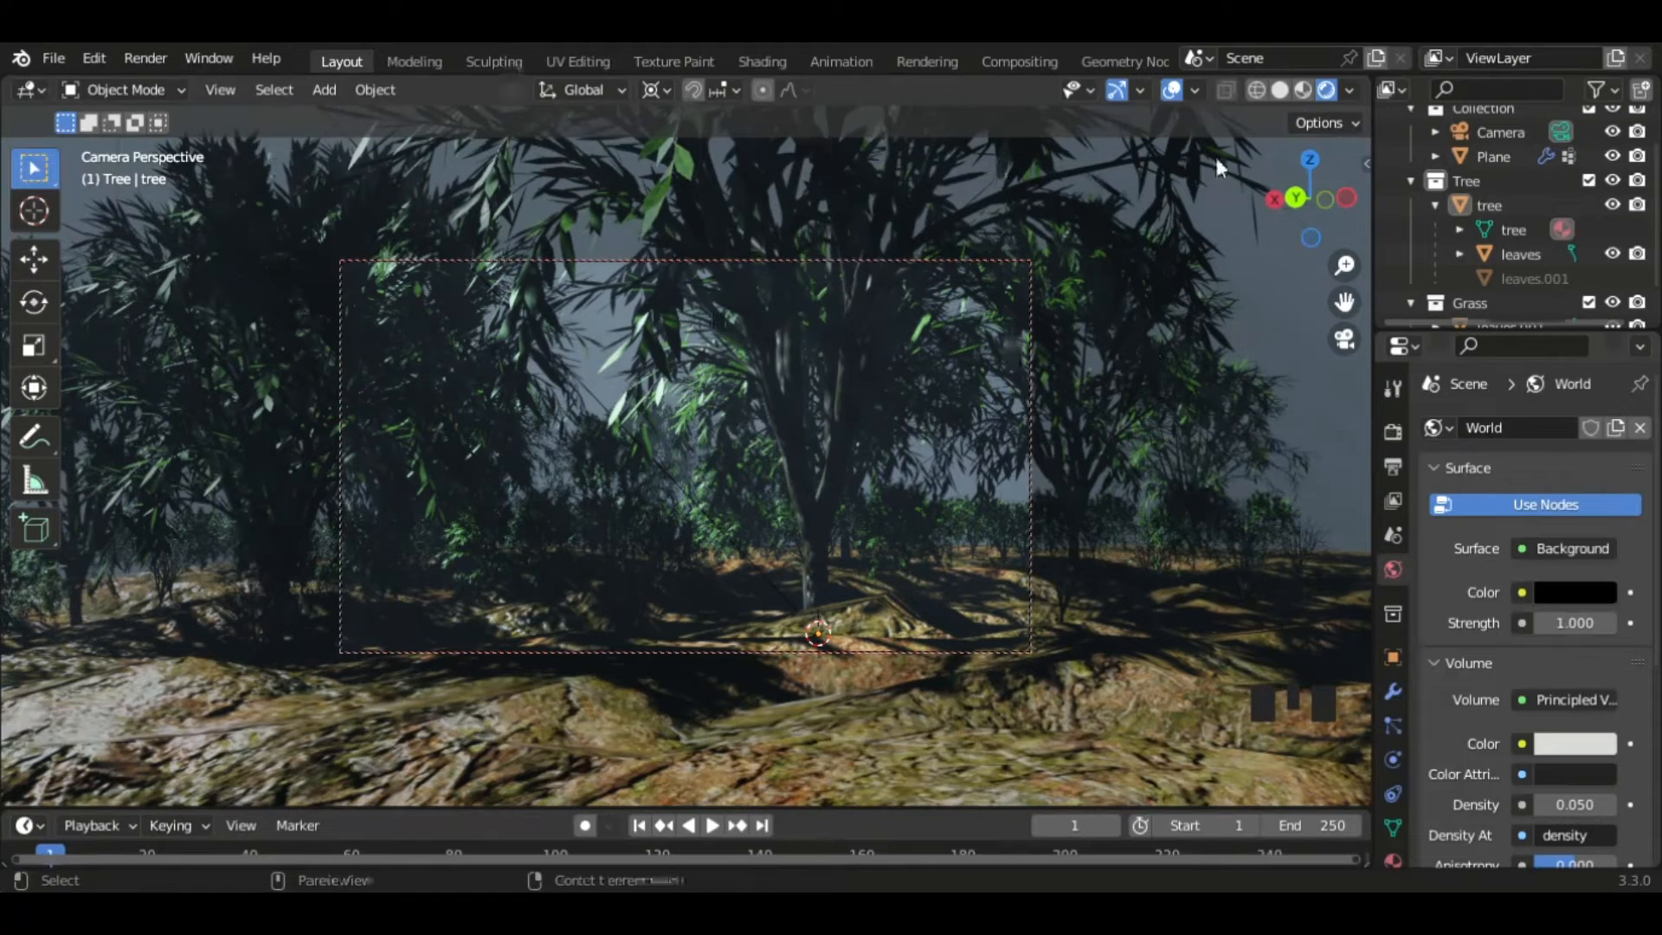
- Select the Sun light and move it out of the Grass collection into the main Collection
scroll(1470, 229, down, 2)
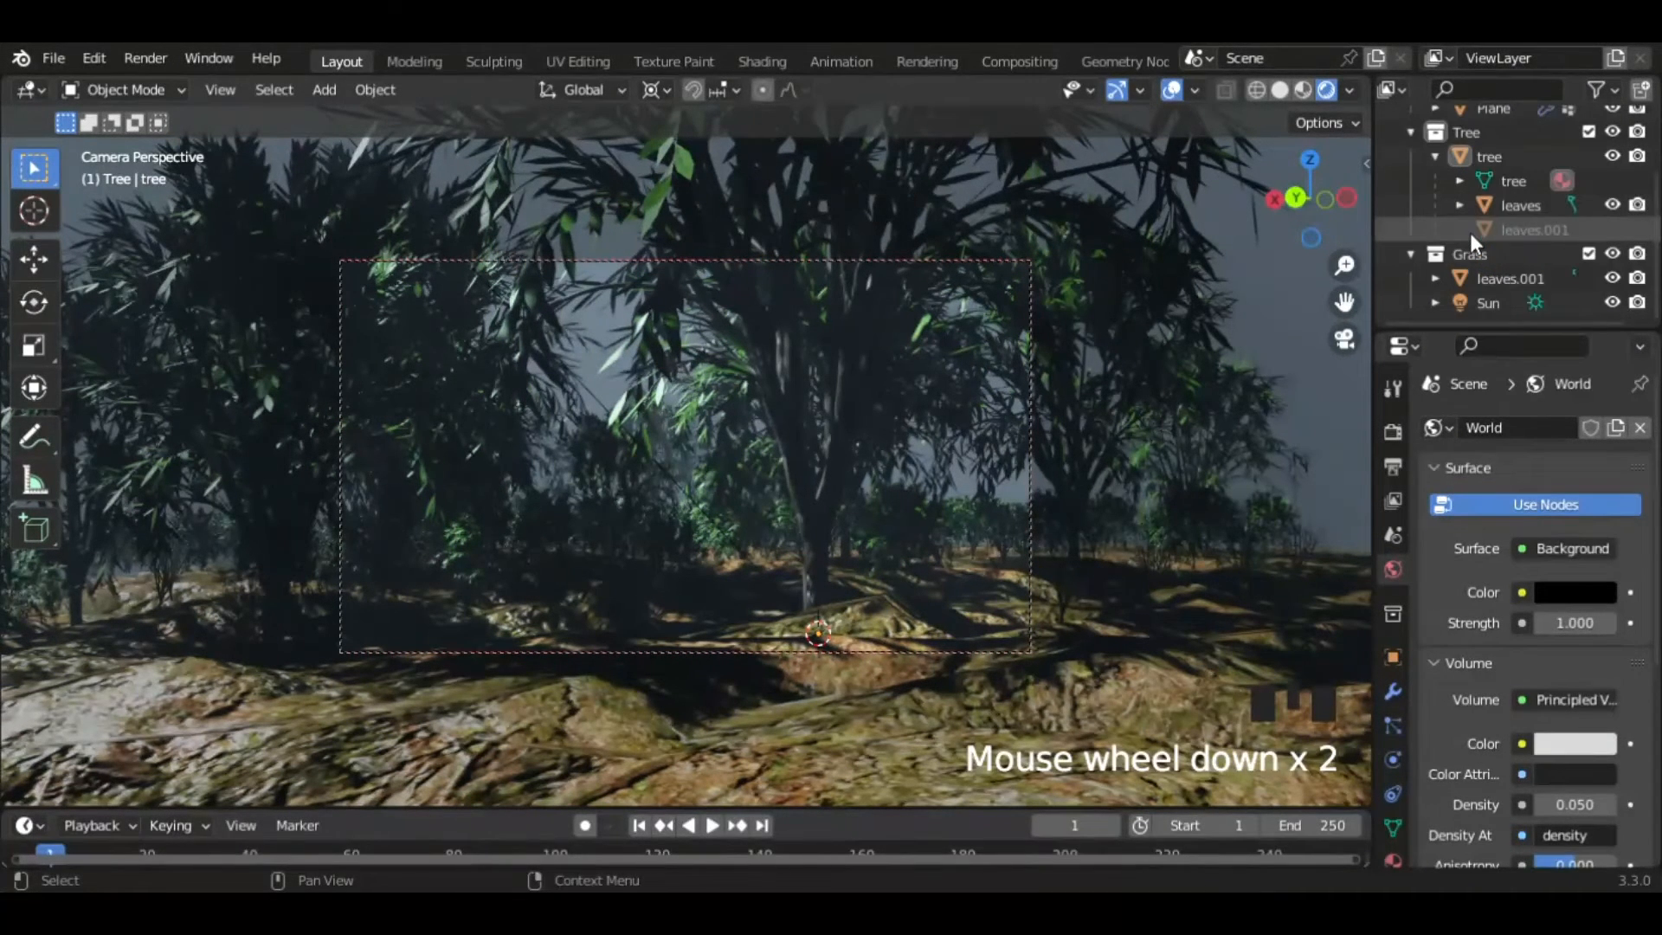
click(1484, 304)
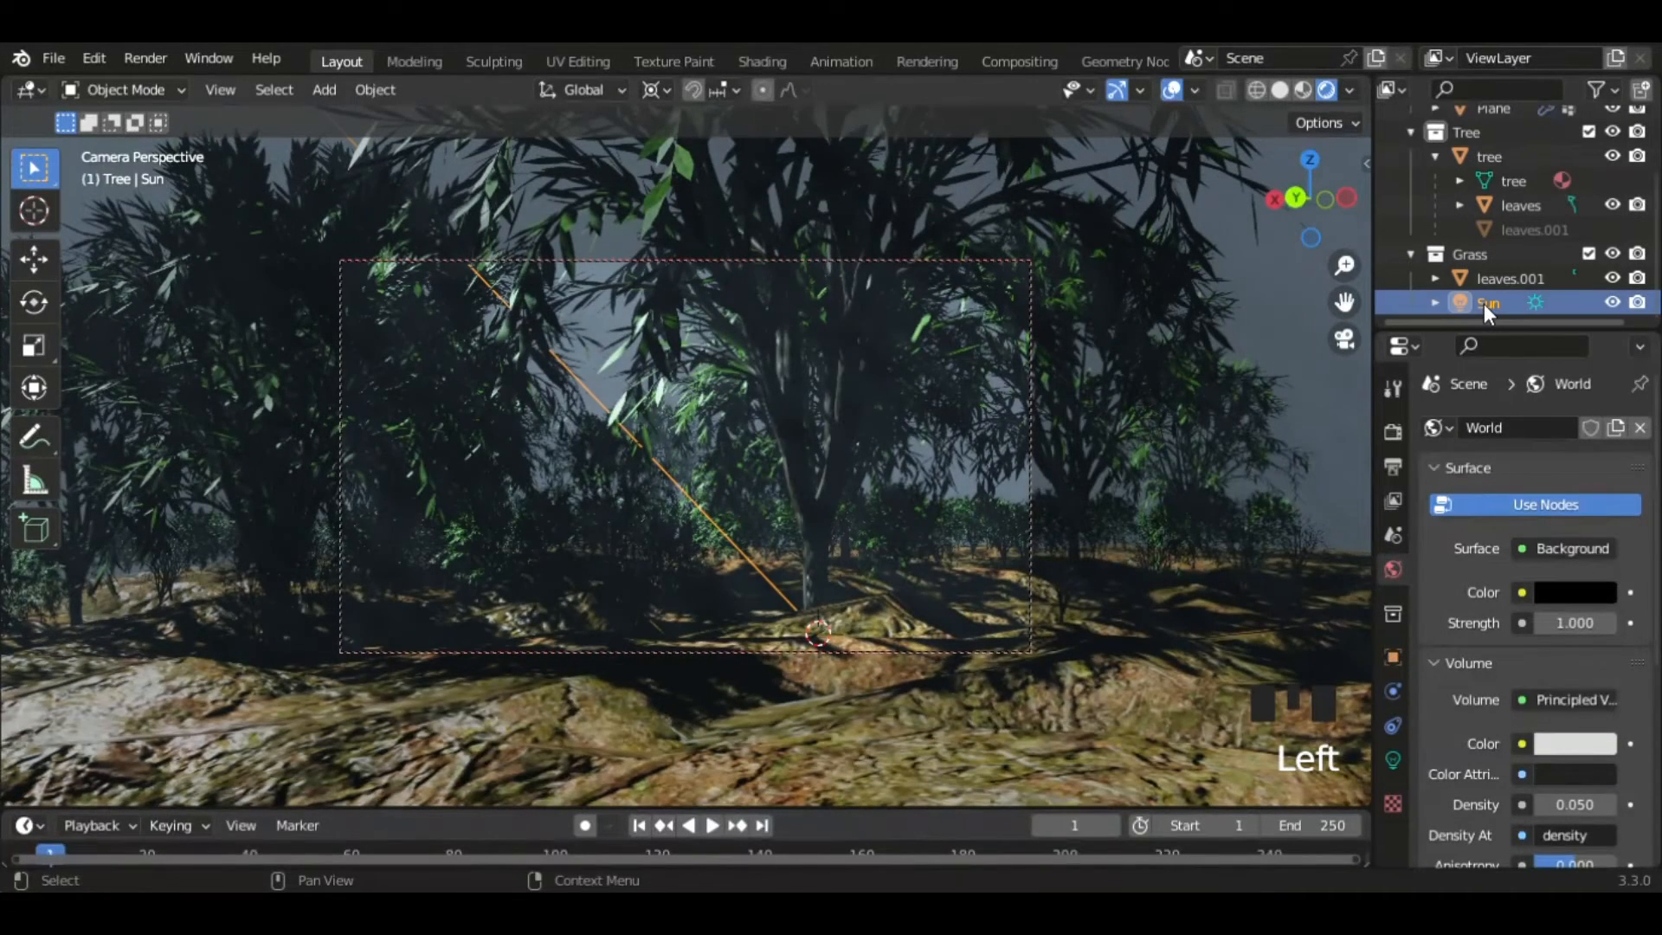
click(1483, 303)
drag(1482, 257, 1473, 111)
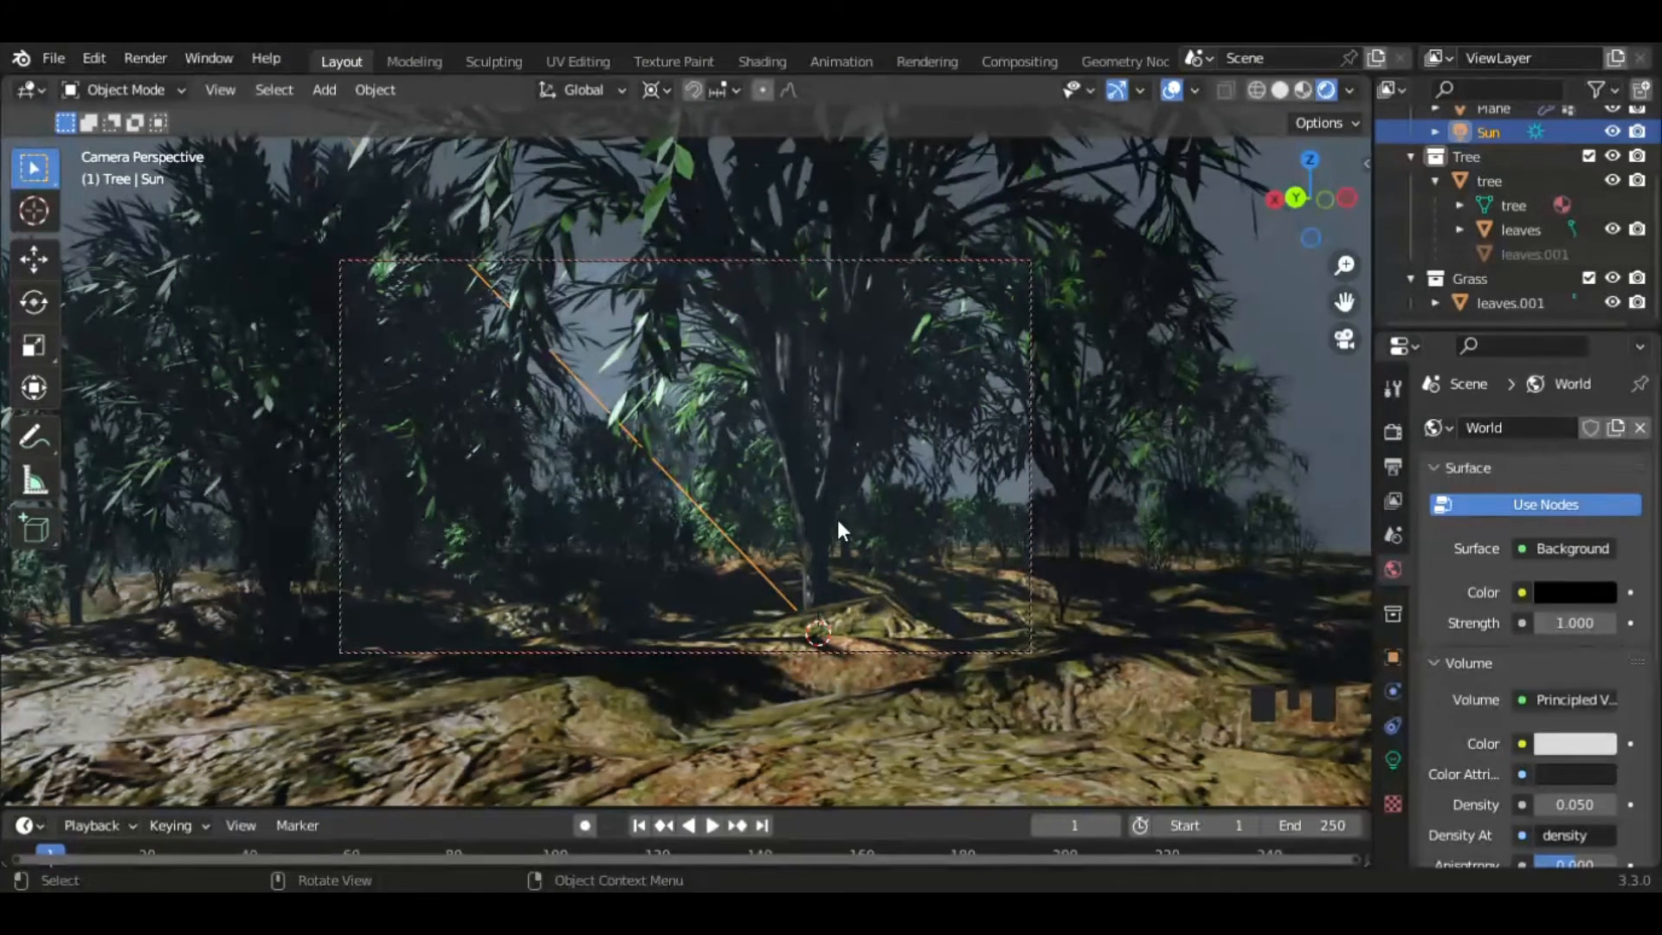
- Change the Sun light's color to a near-white tint with hue 0.750, saturation 0.030 and value 1.000
click(1392, 760)
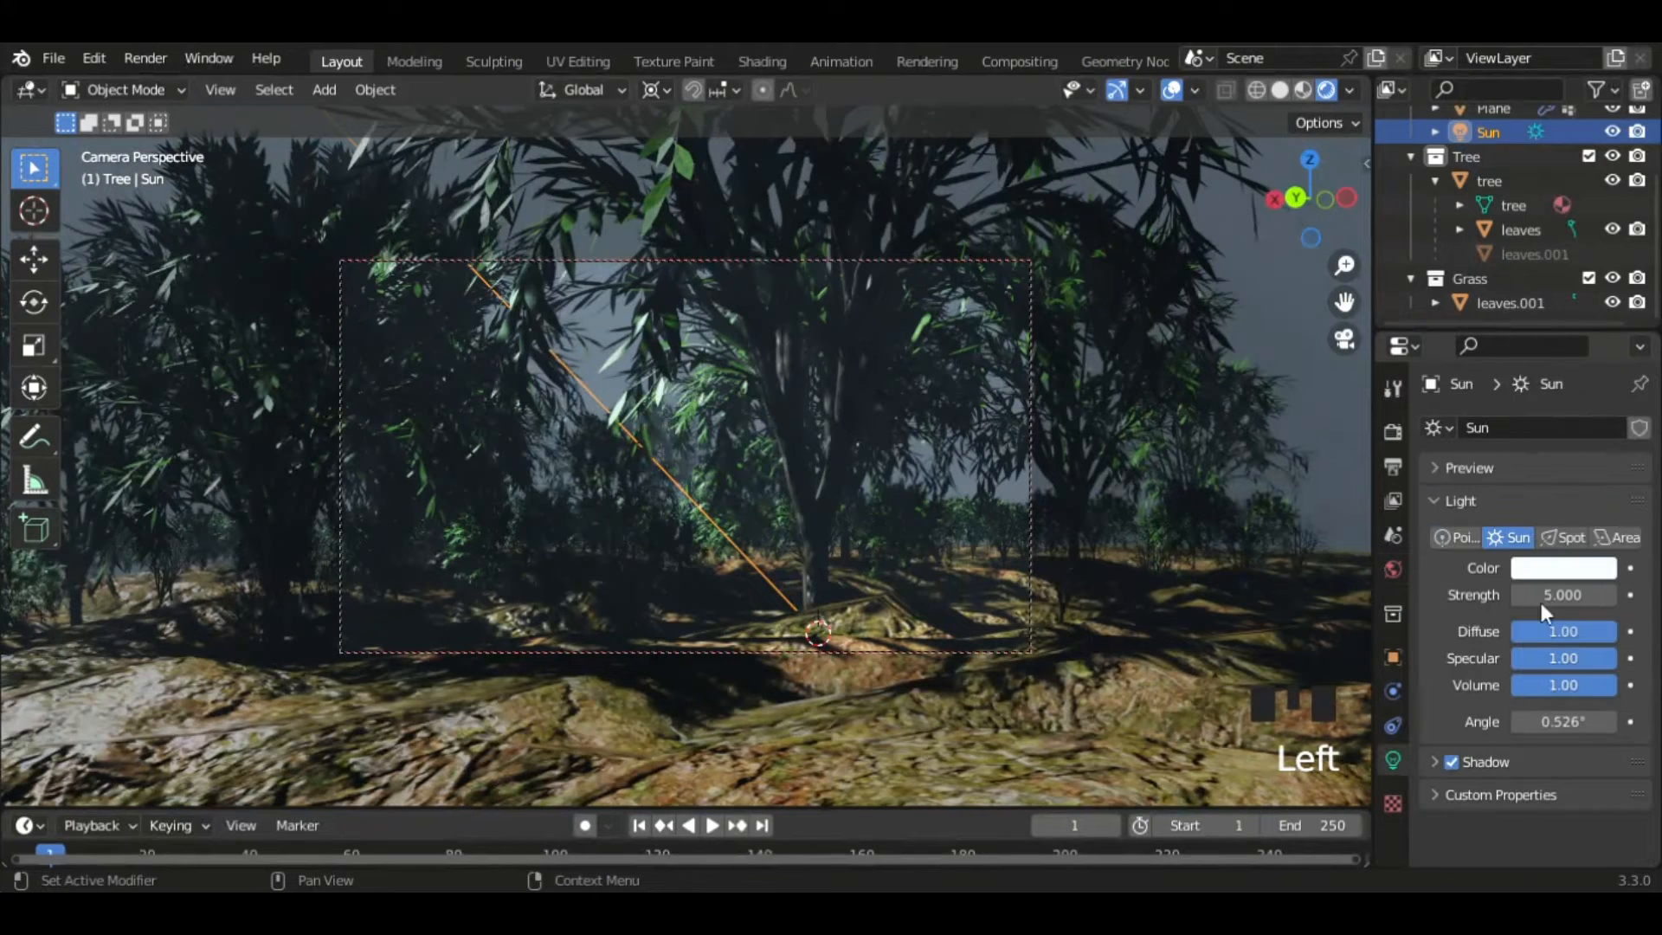
click(1549, 569)
click(1490, 336)
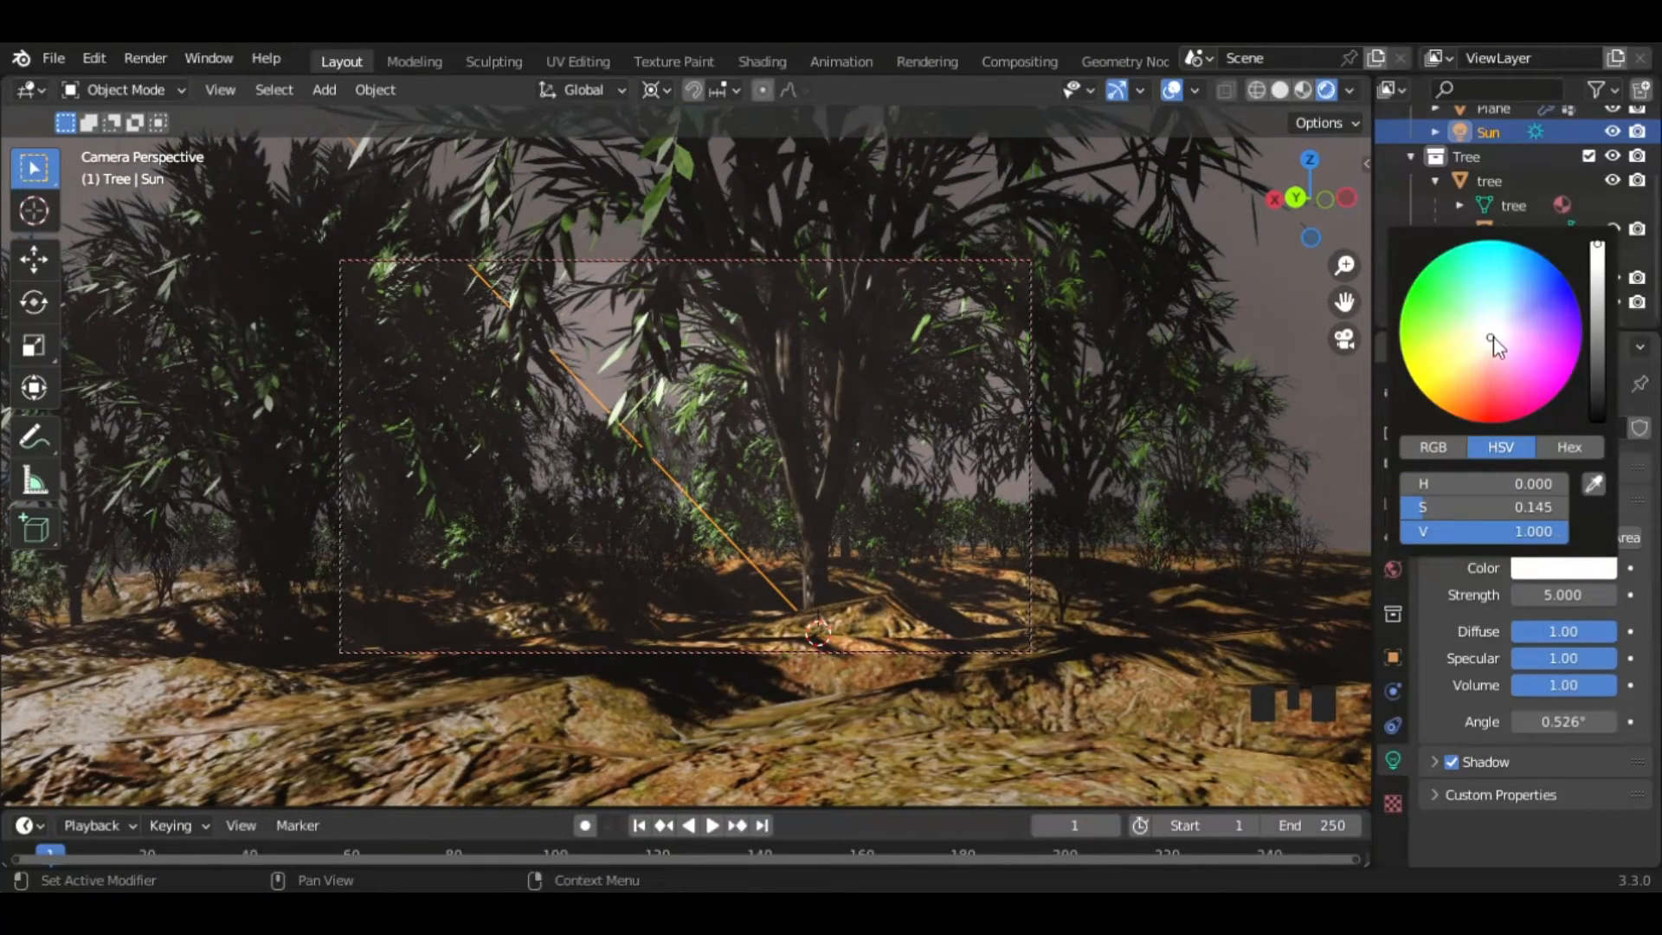
click(1490, 331)
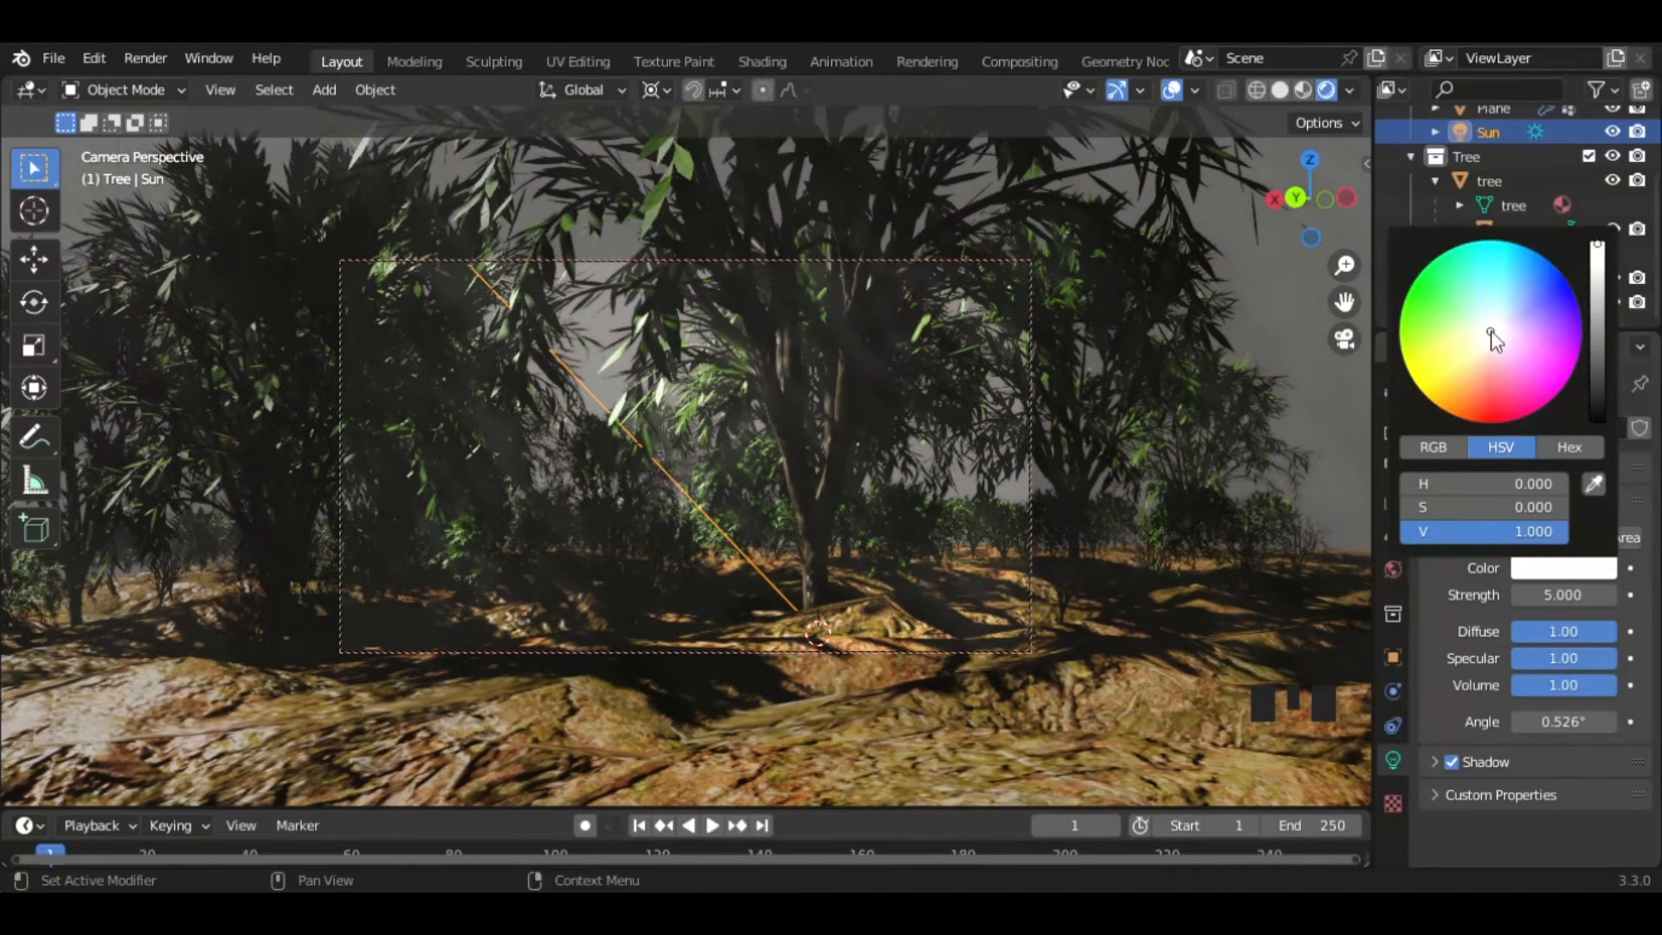
click(1491, 332)
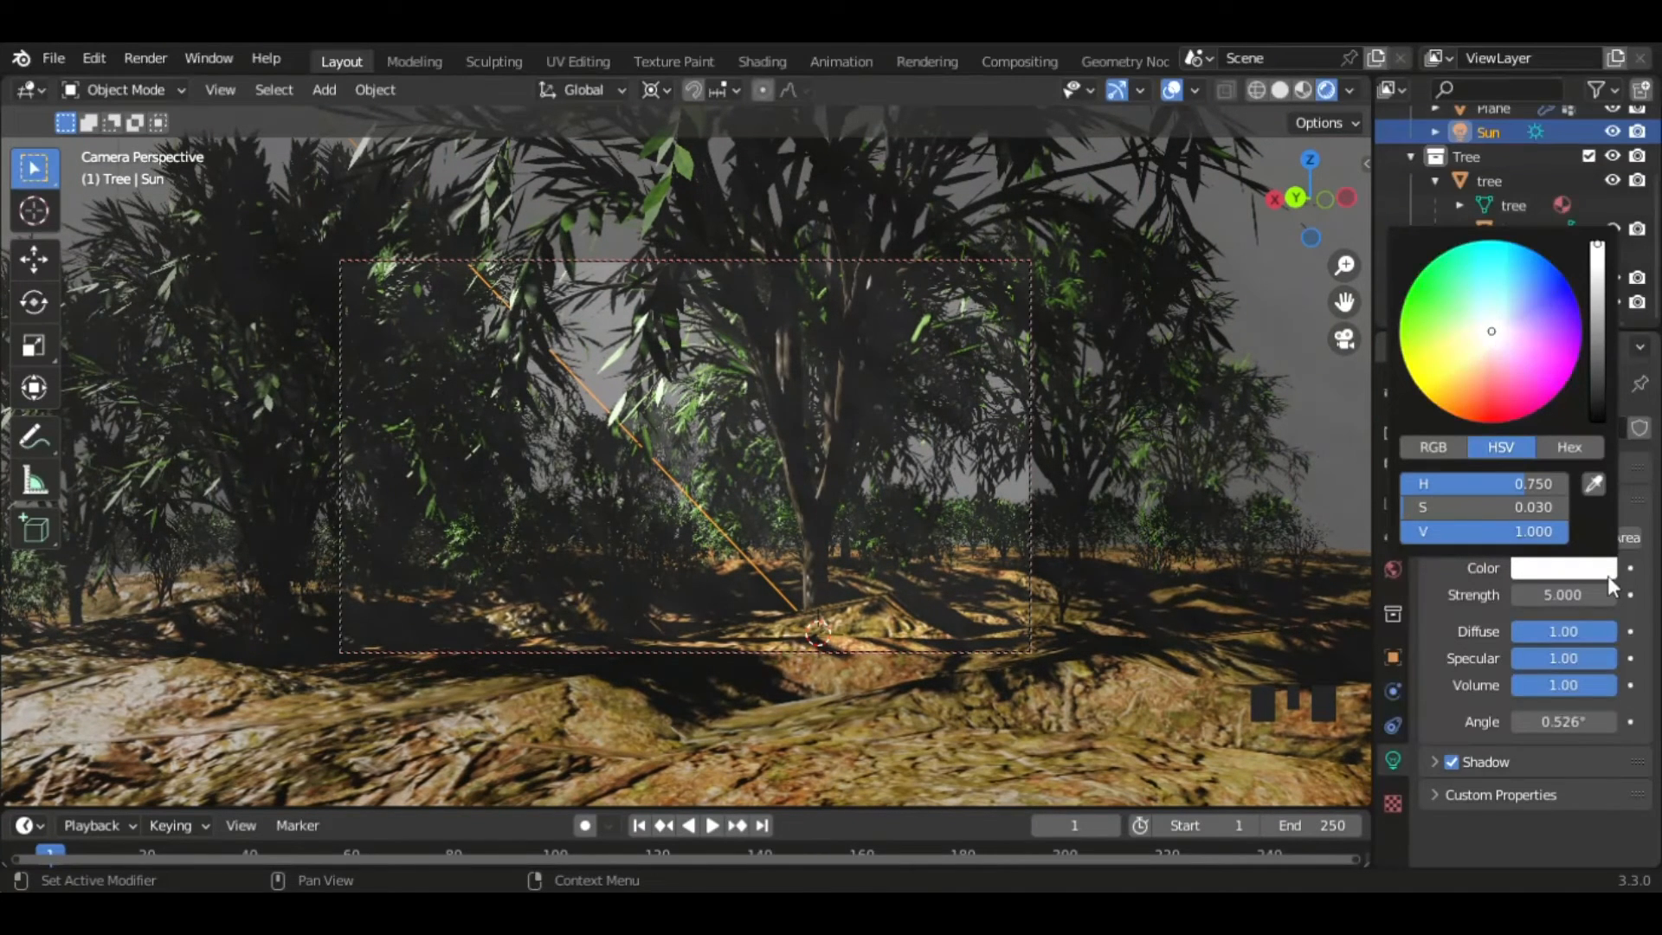
- Set the Sun light's strength to 6
click(1591, 603)
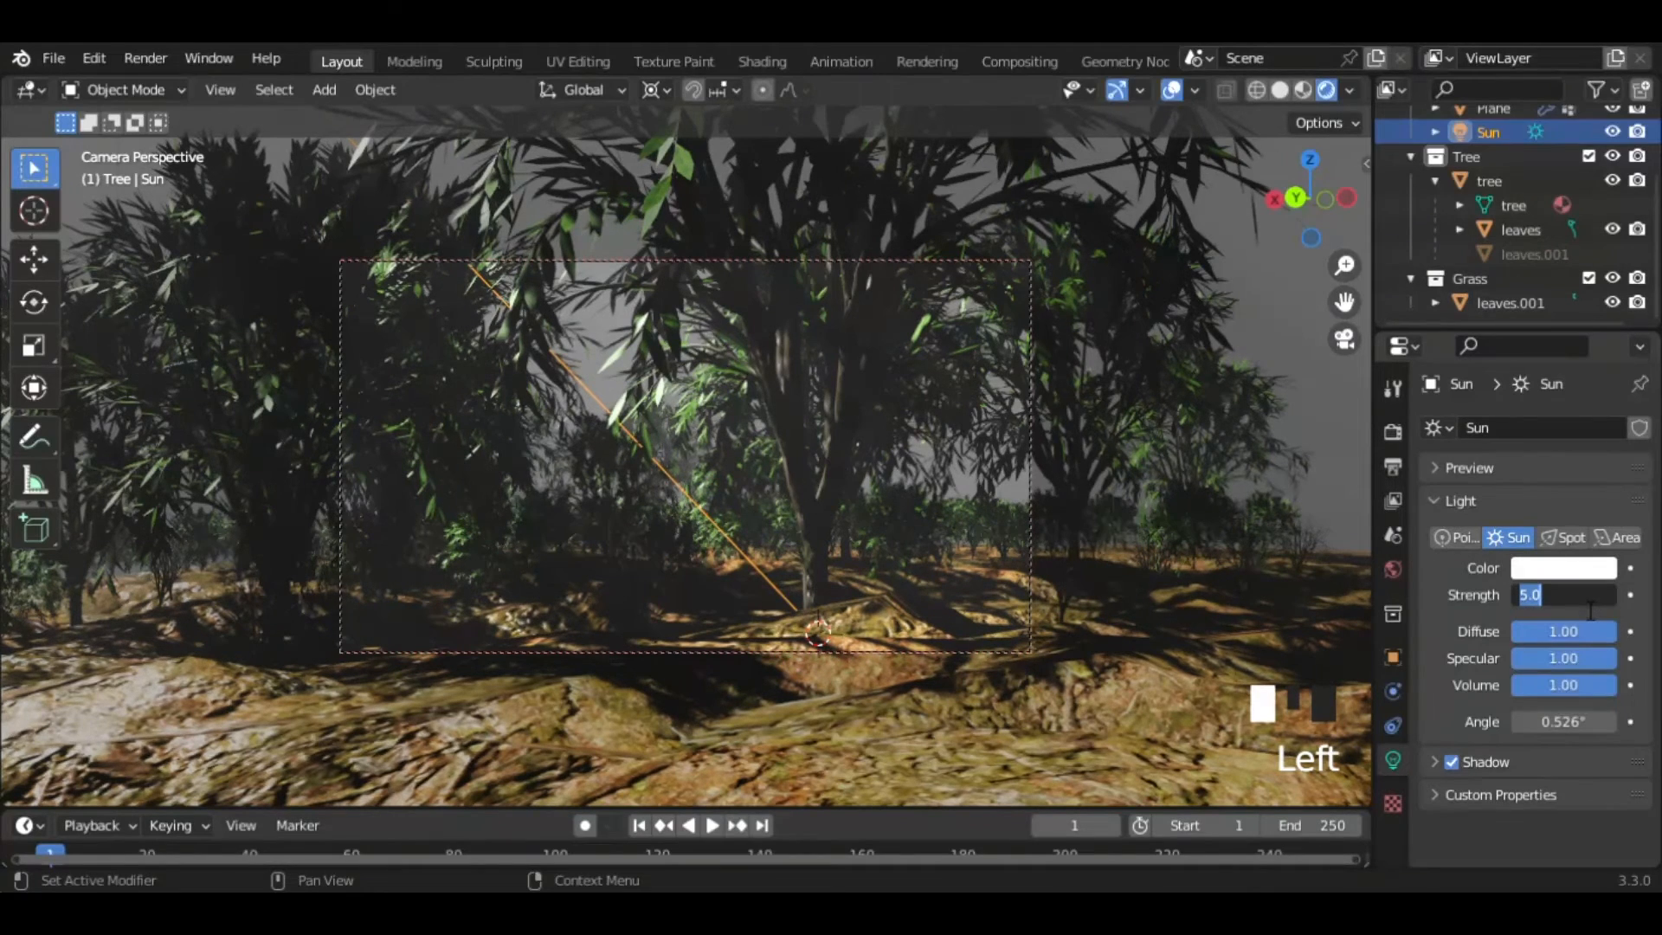
text(6)
key(Return)
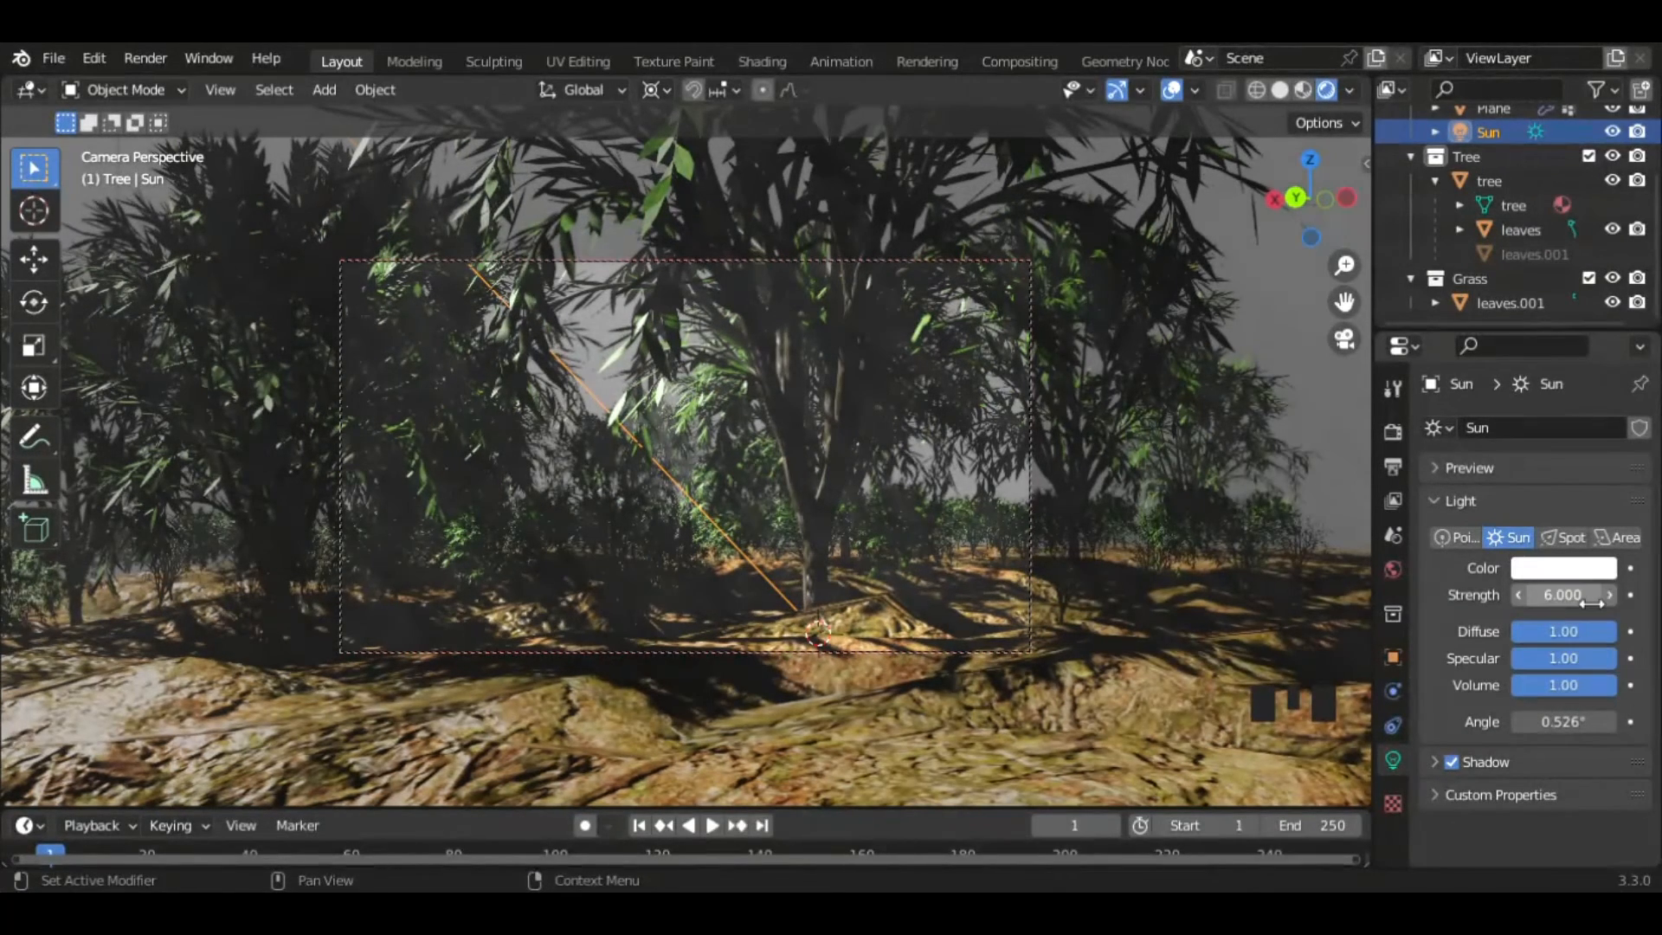
- Set the emission number of the ground plane's Trees particle system to 50, then deselect the plane
click(1123, 651)
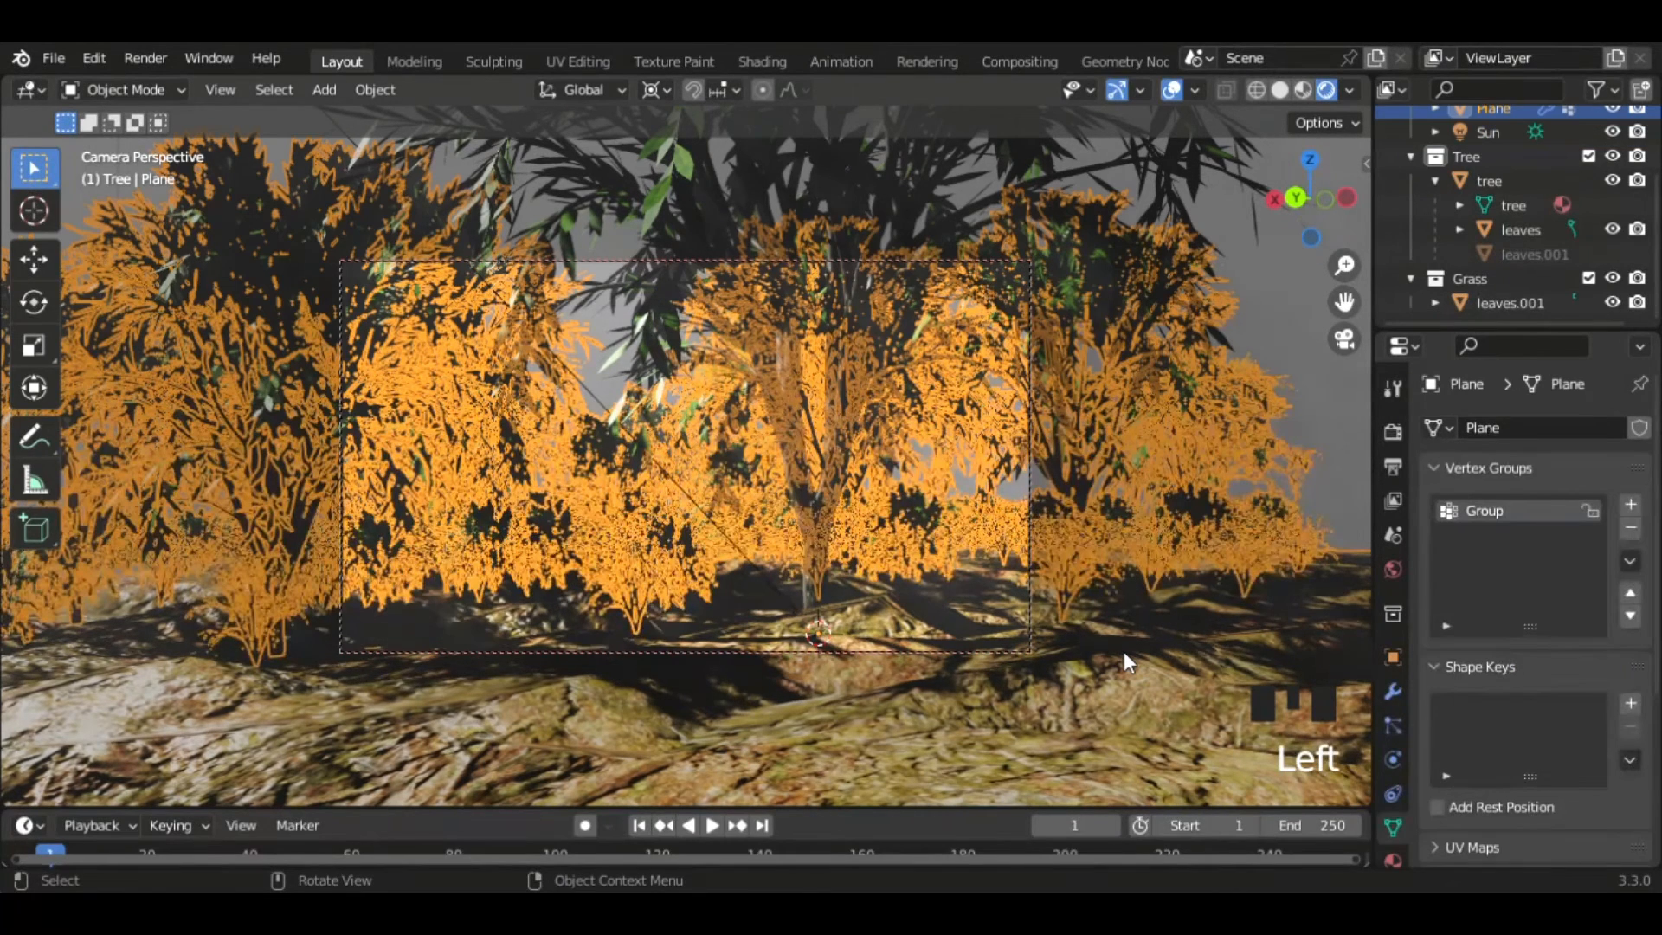
click(1391, 735)
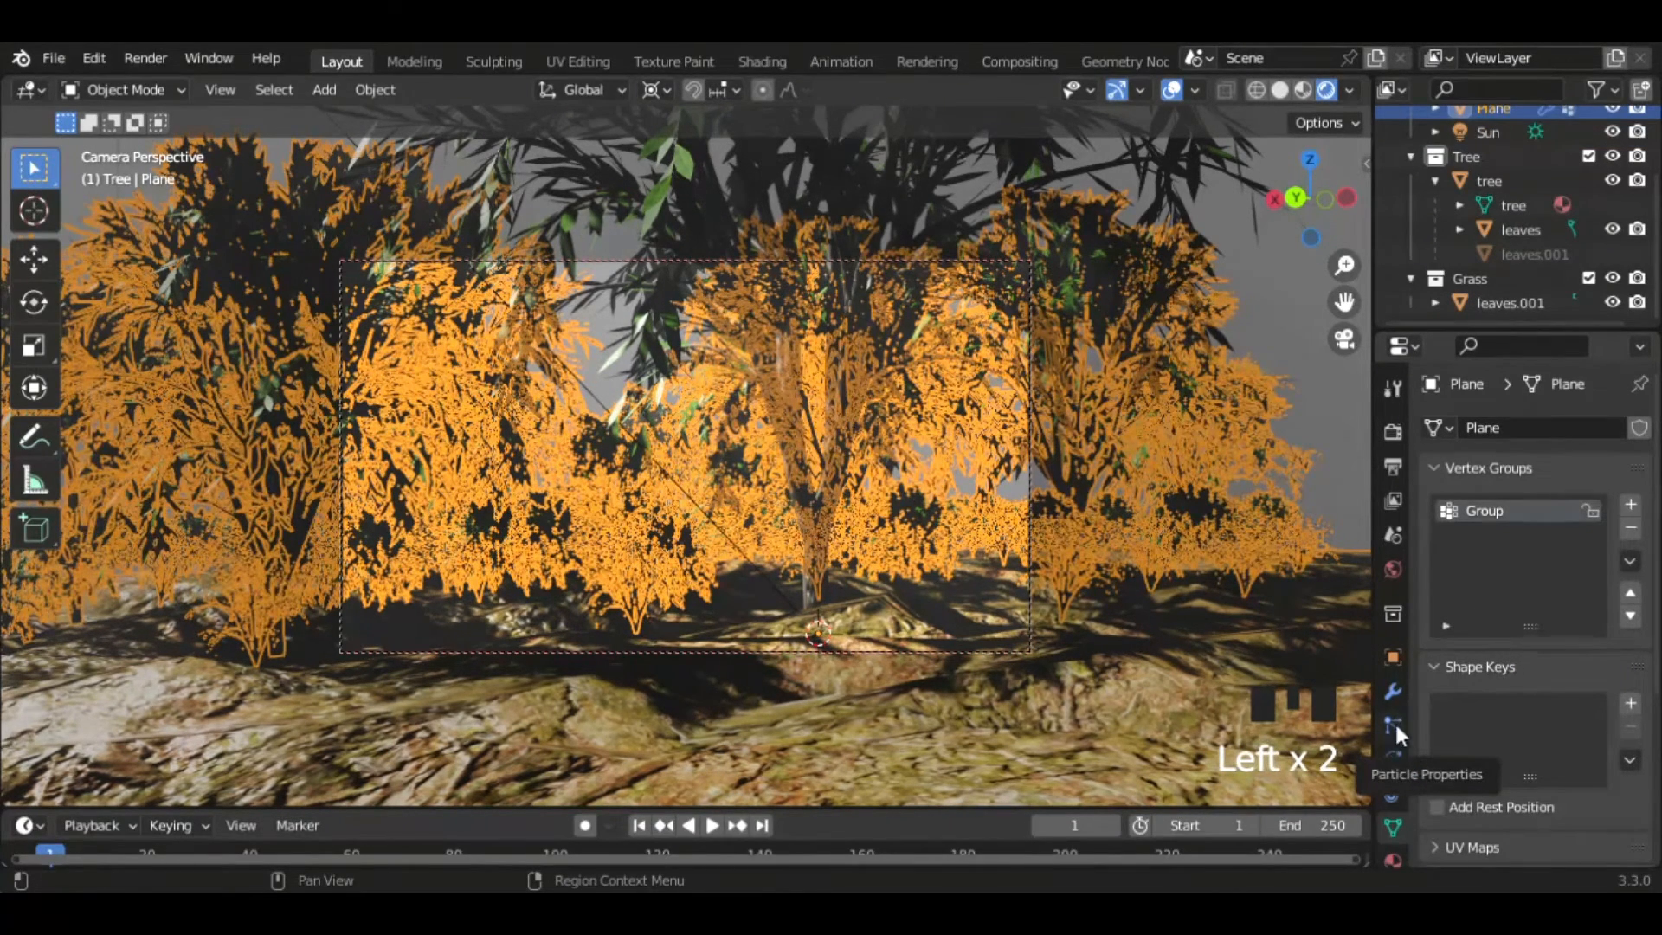
click(1393, 724)
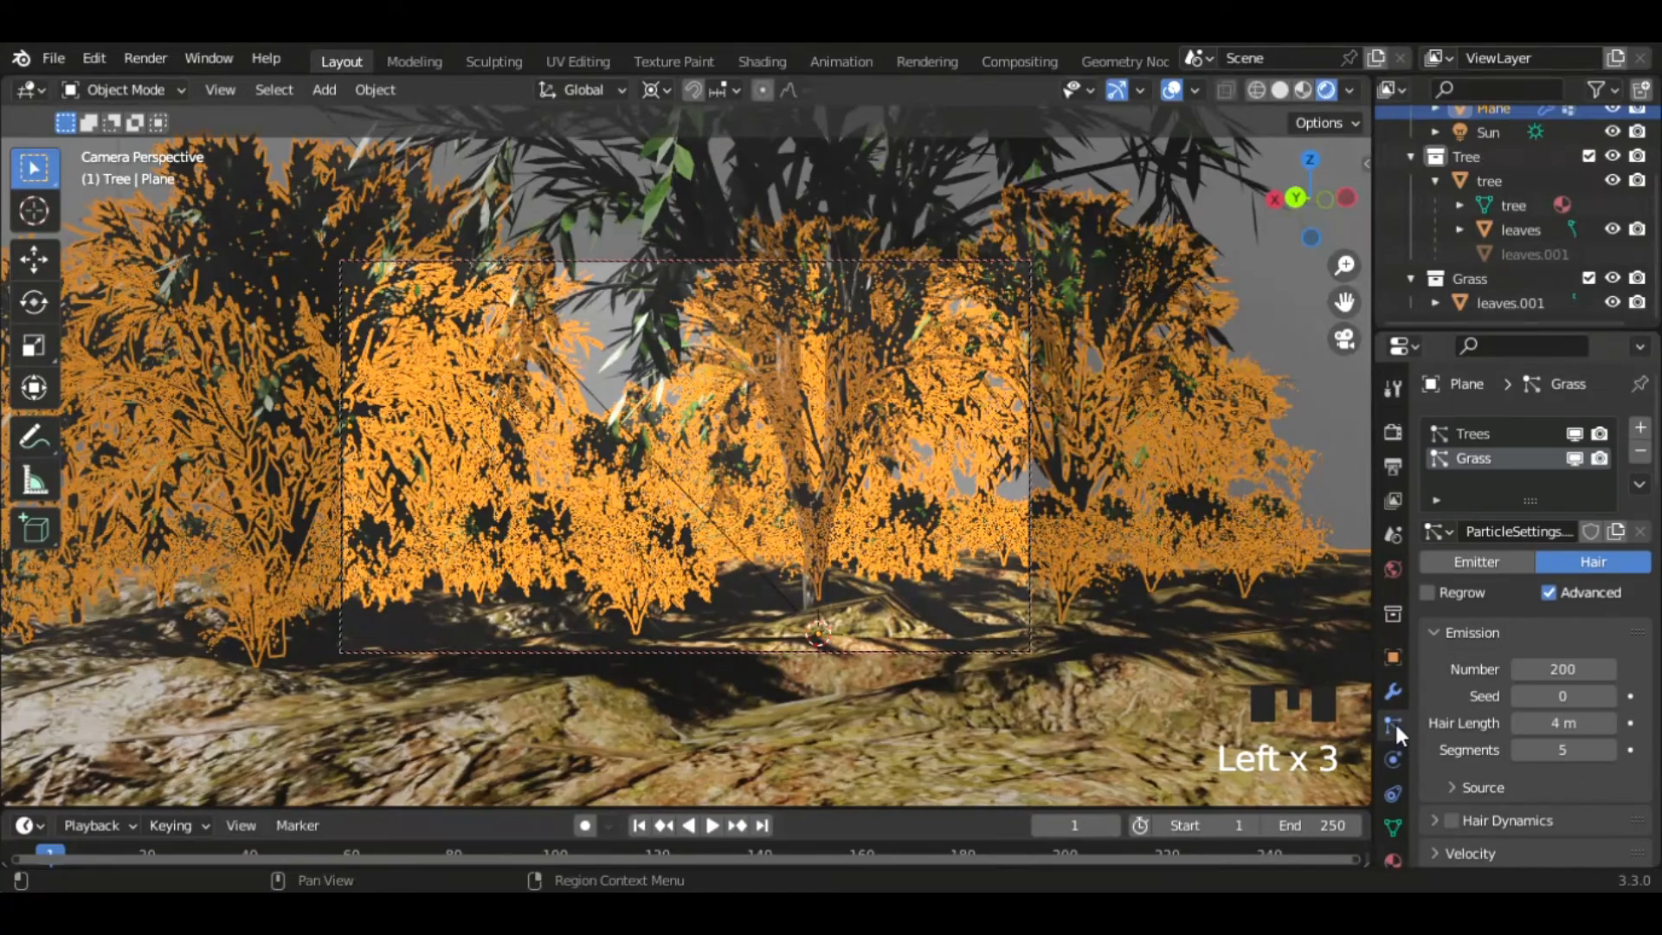
click(1480, 437)
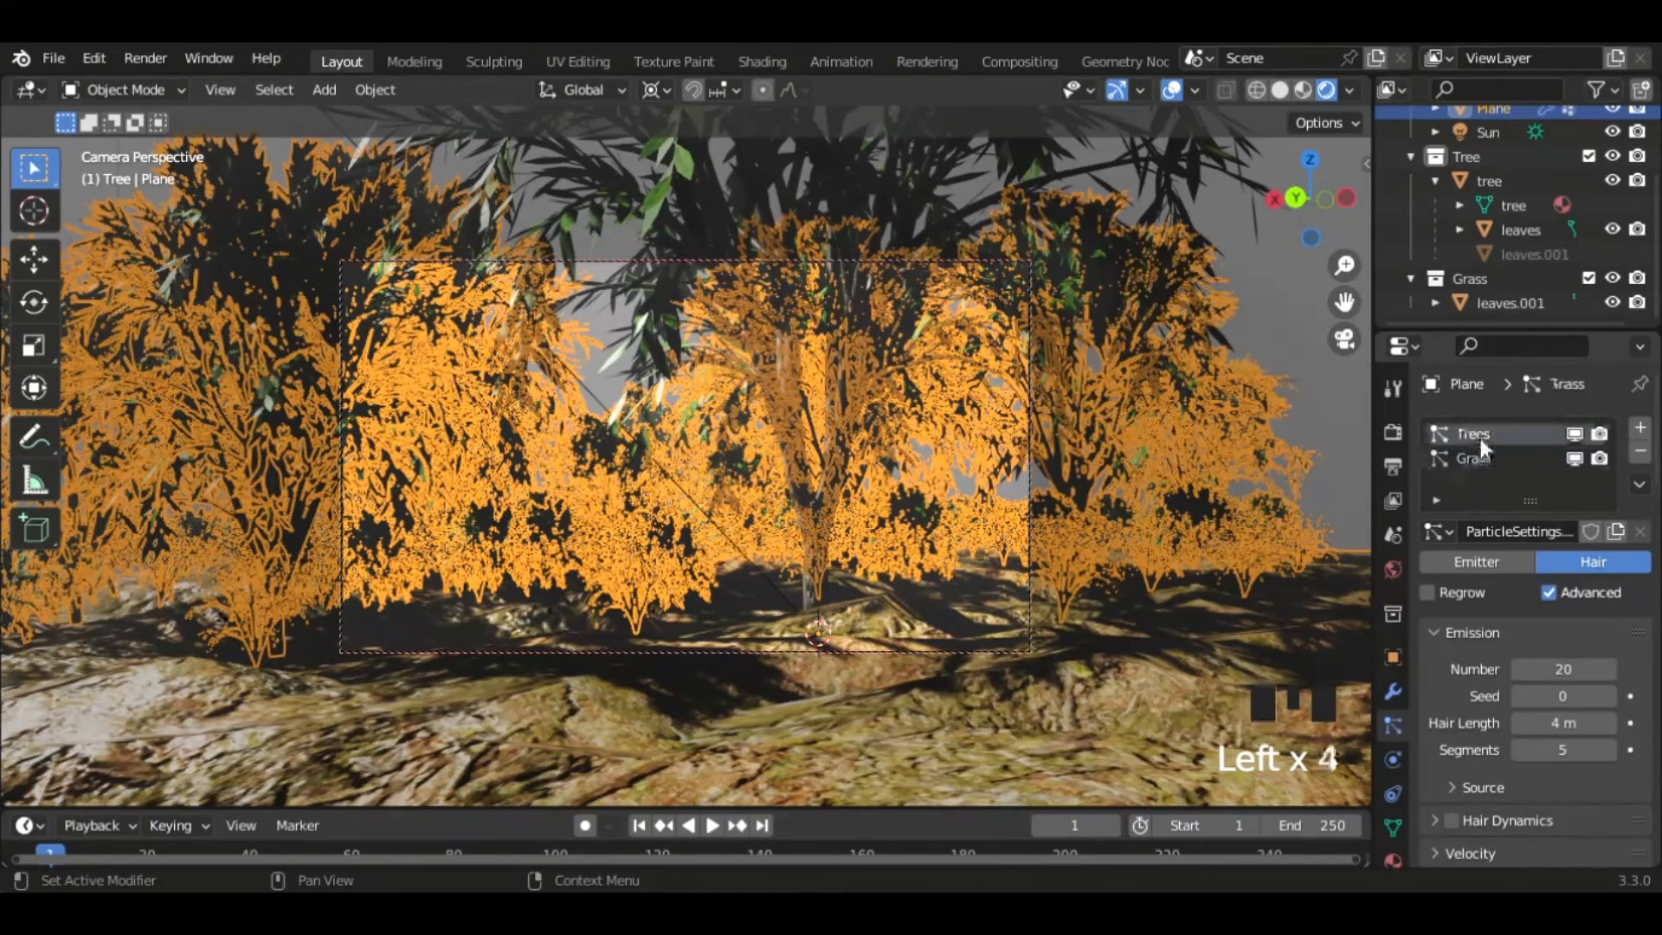
click(1574, 673)
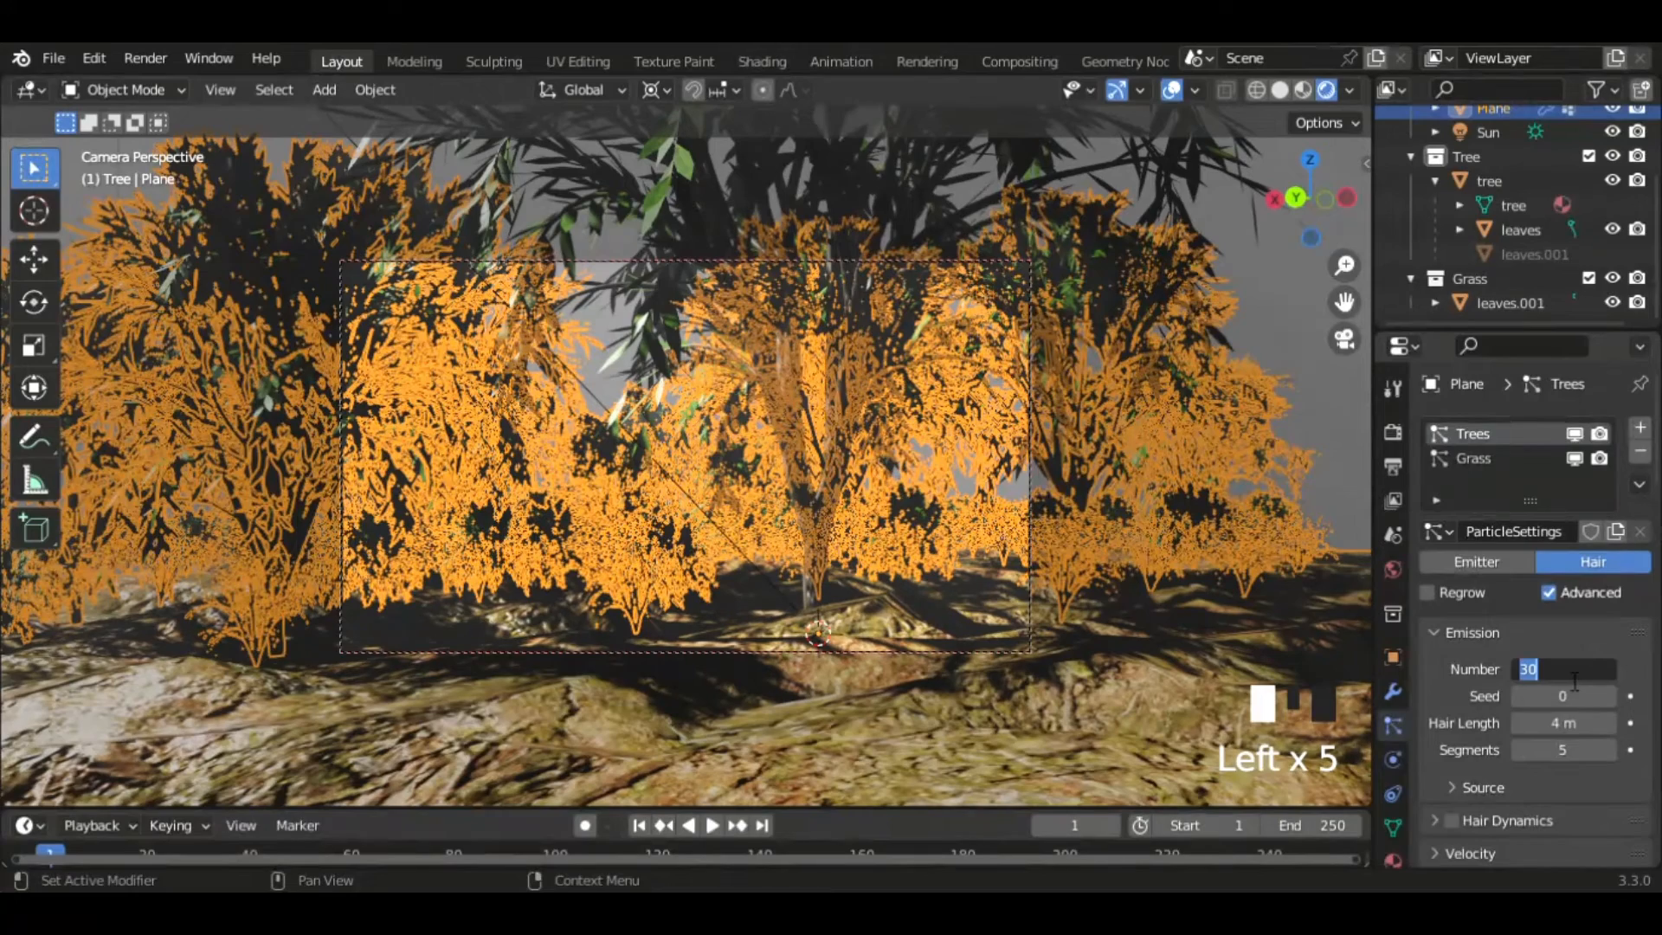
text(50)
key(Return)
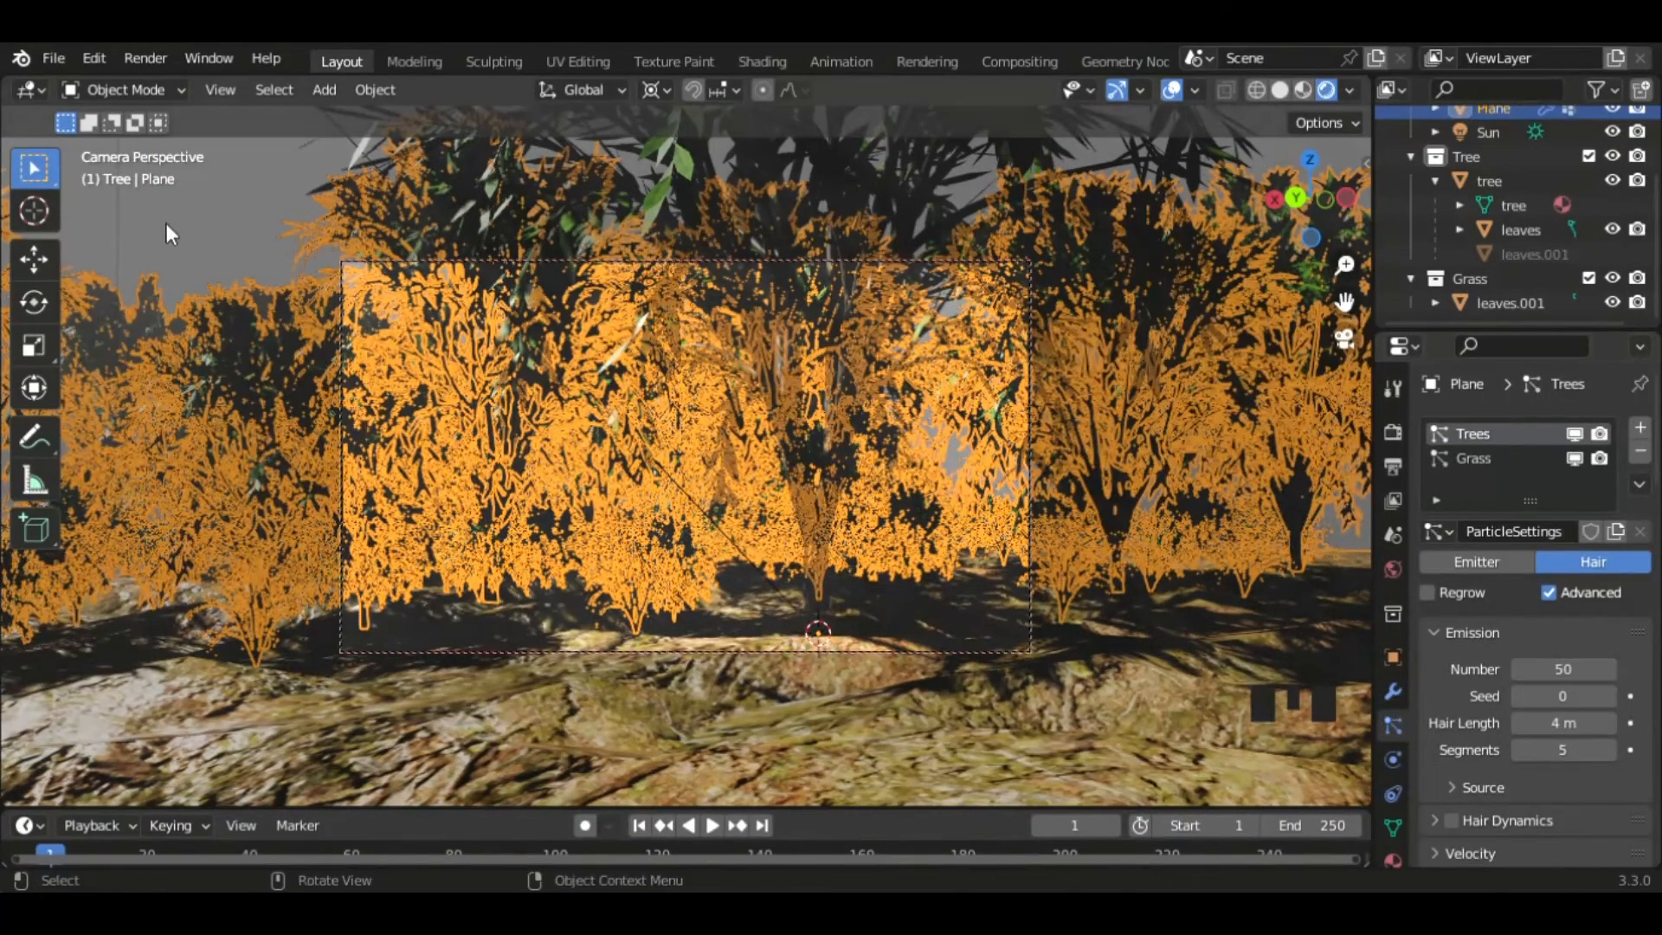
click(210, 243)
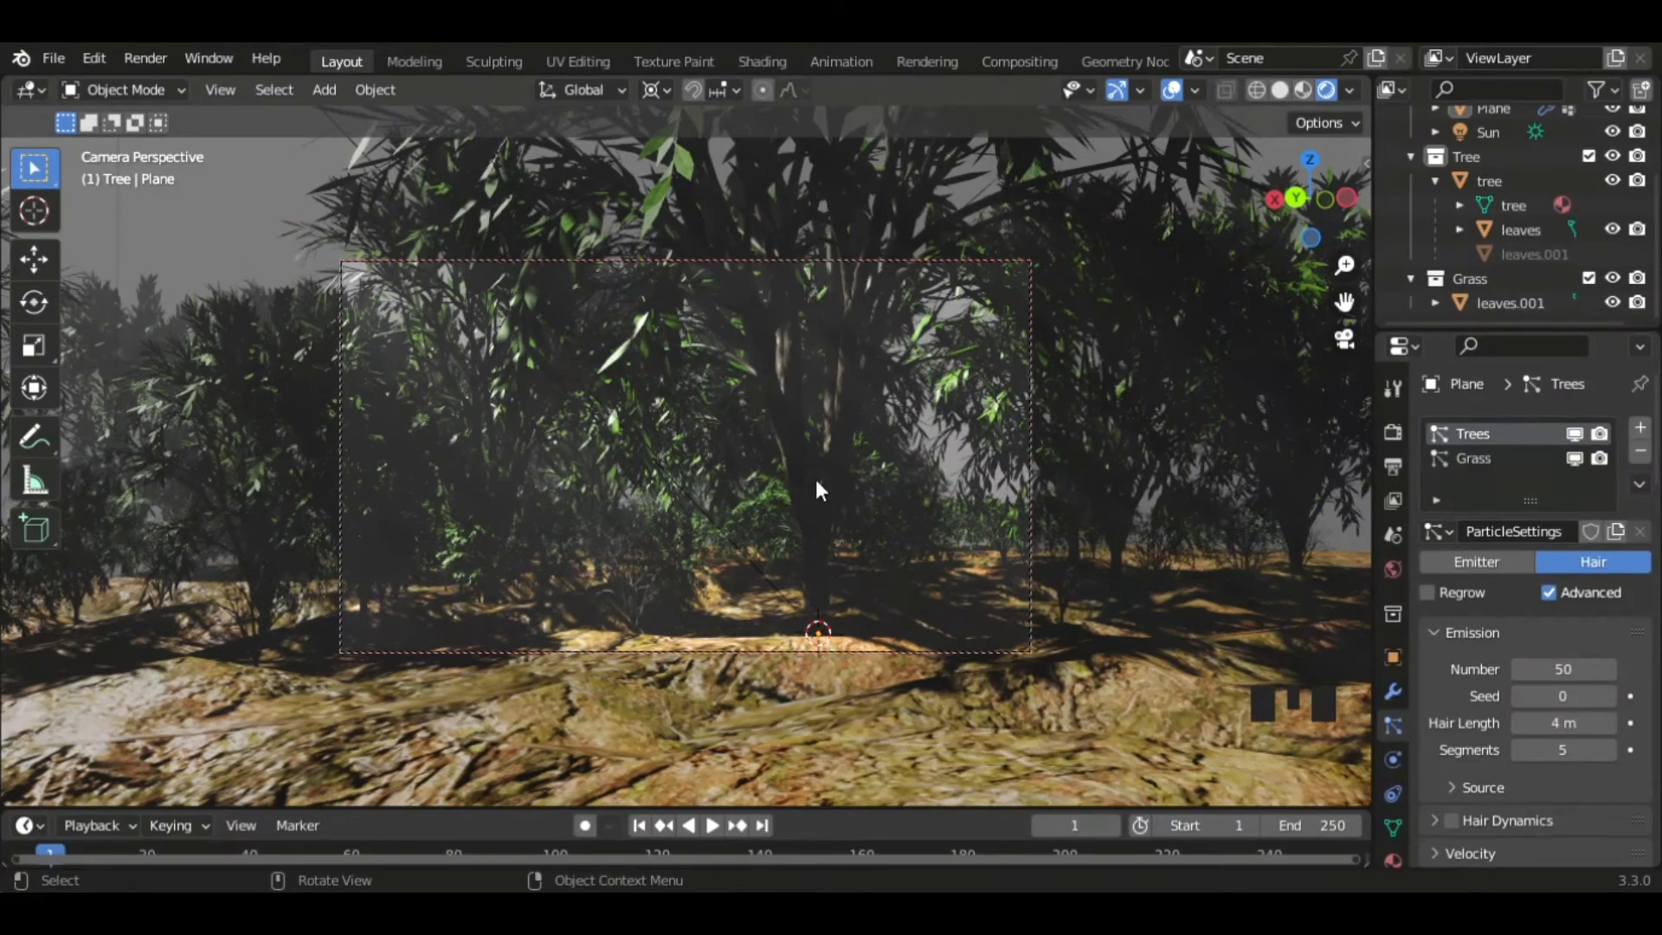
- Reframe the camera view closer around the central tree and the surrounding forest
mouse_move(779, 528)
middle_down()
mouse_move(793, 522)
mouse_move(779, 527)
middle_up()
scroll(778, 526, up, 4)
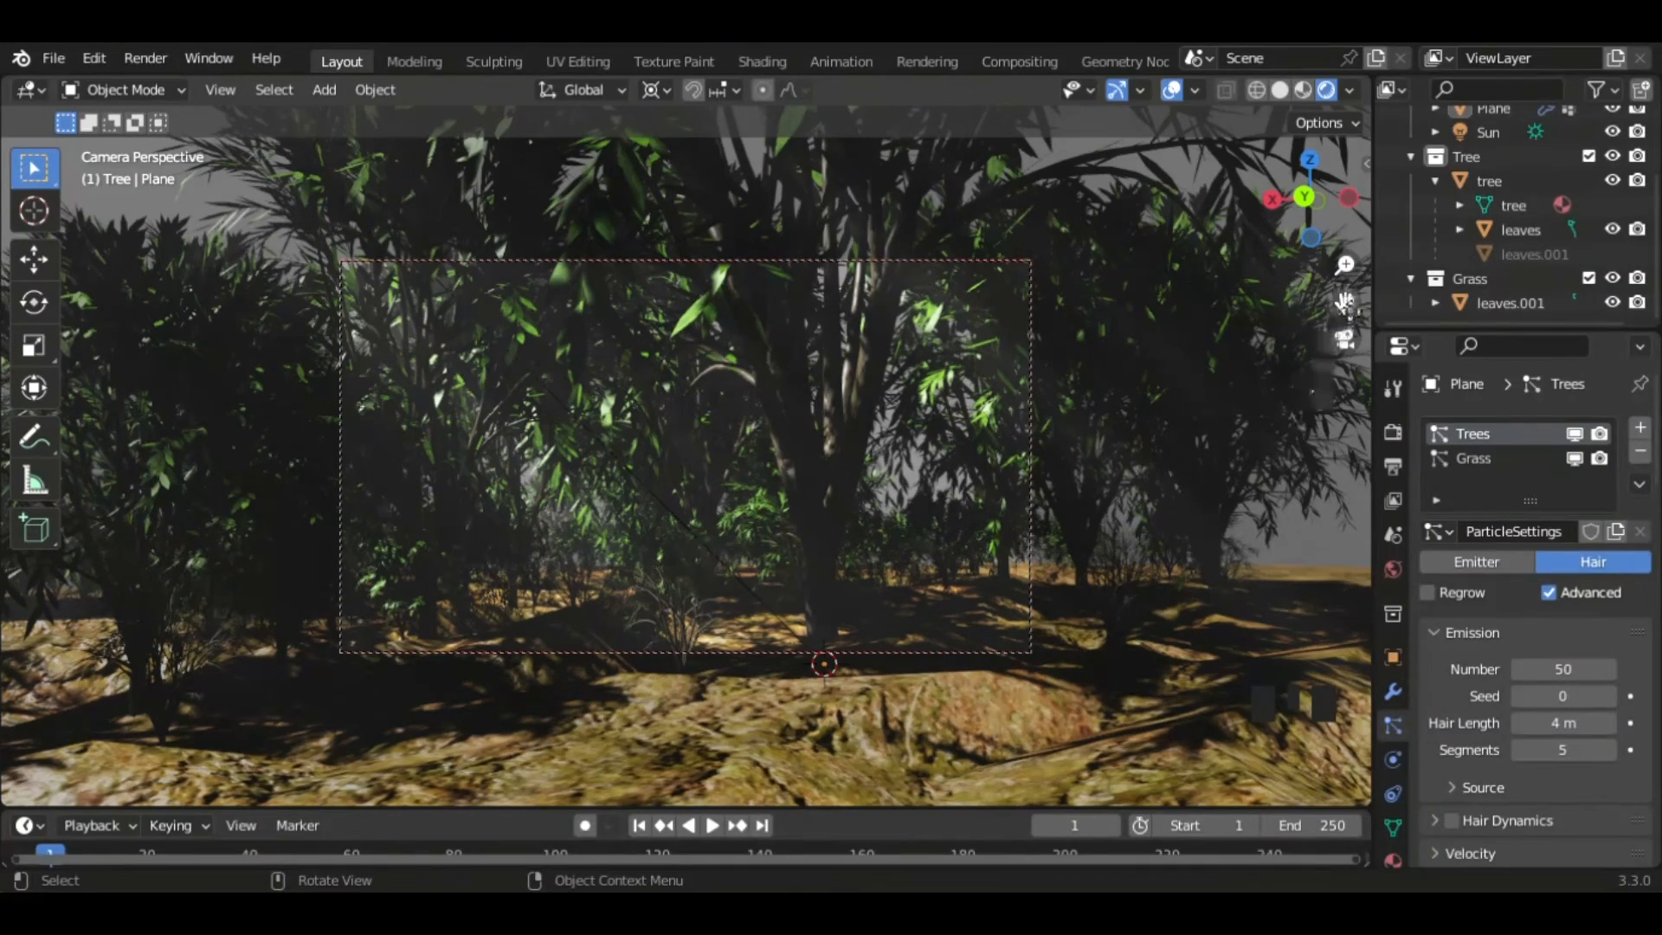
drag(1344, 303, 1346, 305)
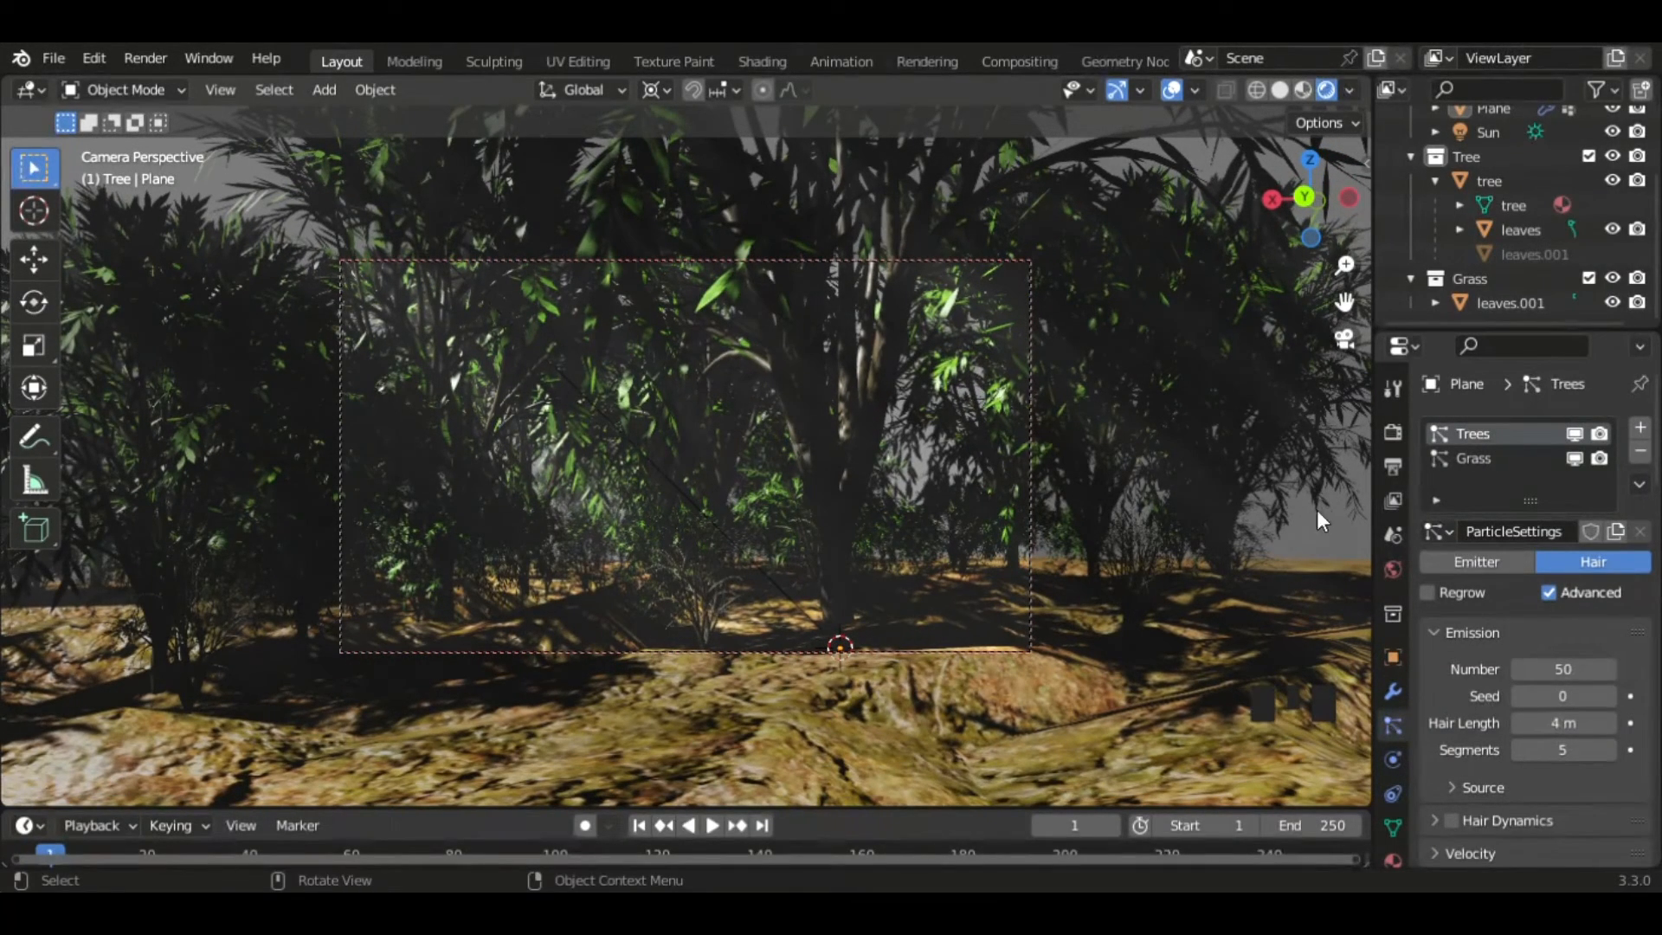
- Try several grey brightness levels for the world background color, including values 0.311 and 0.061
click(1390, 569)
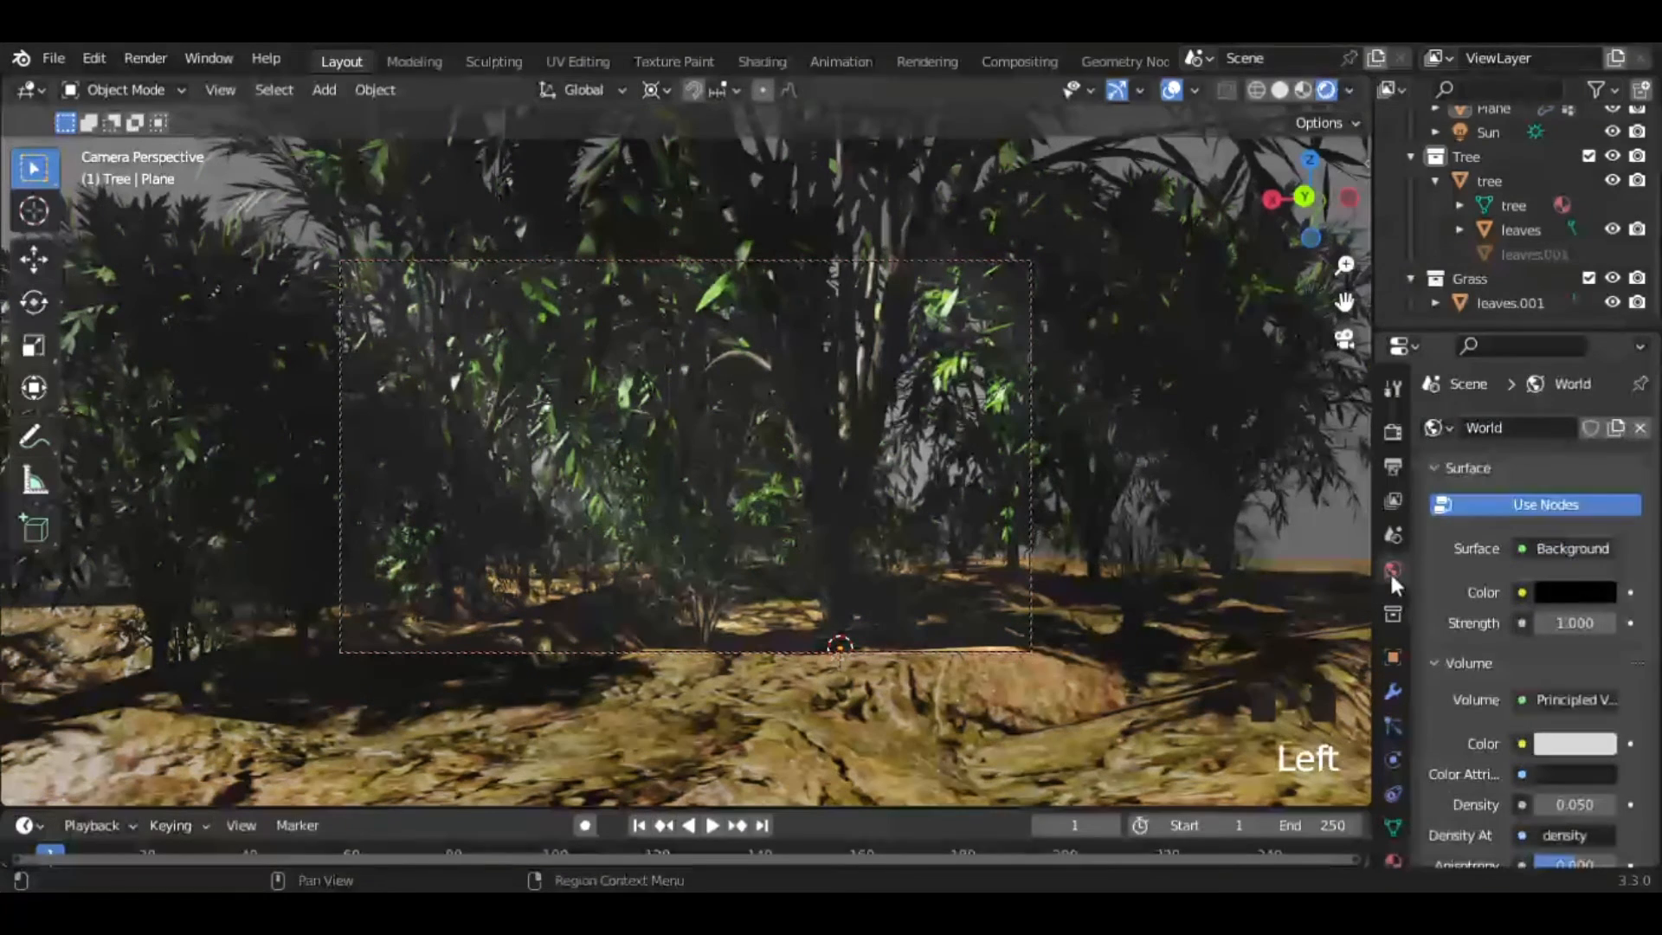
click(1587, 591)
click(1606, 313)
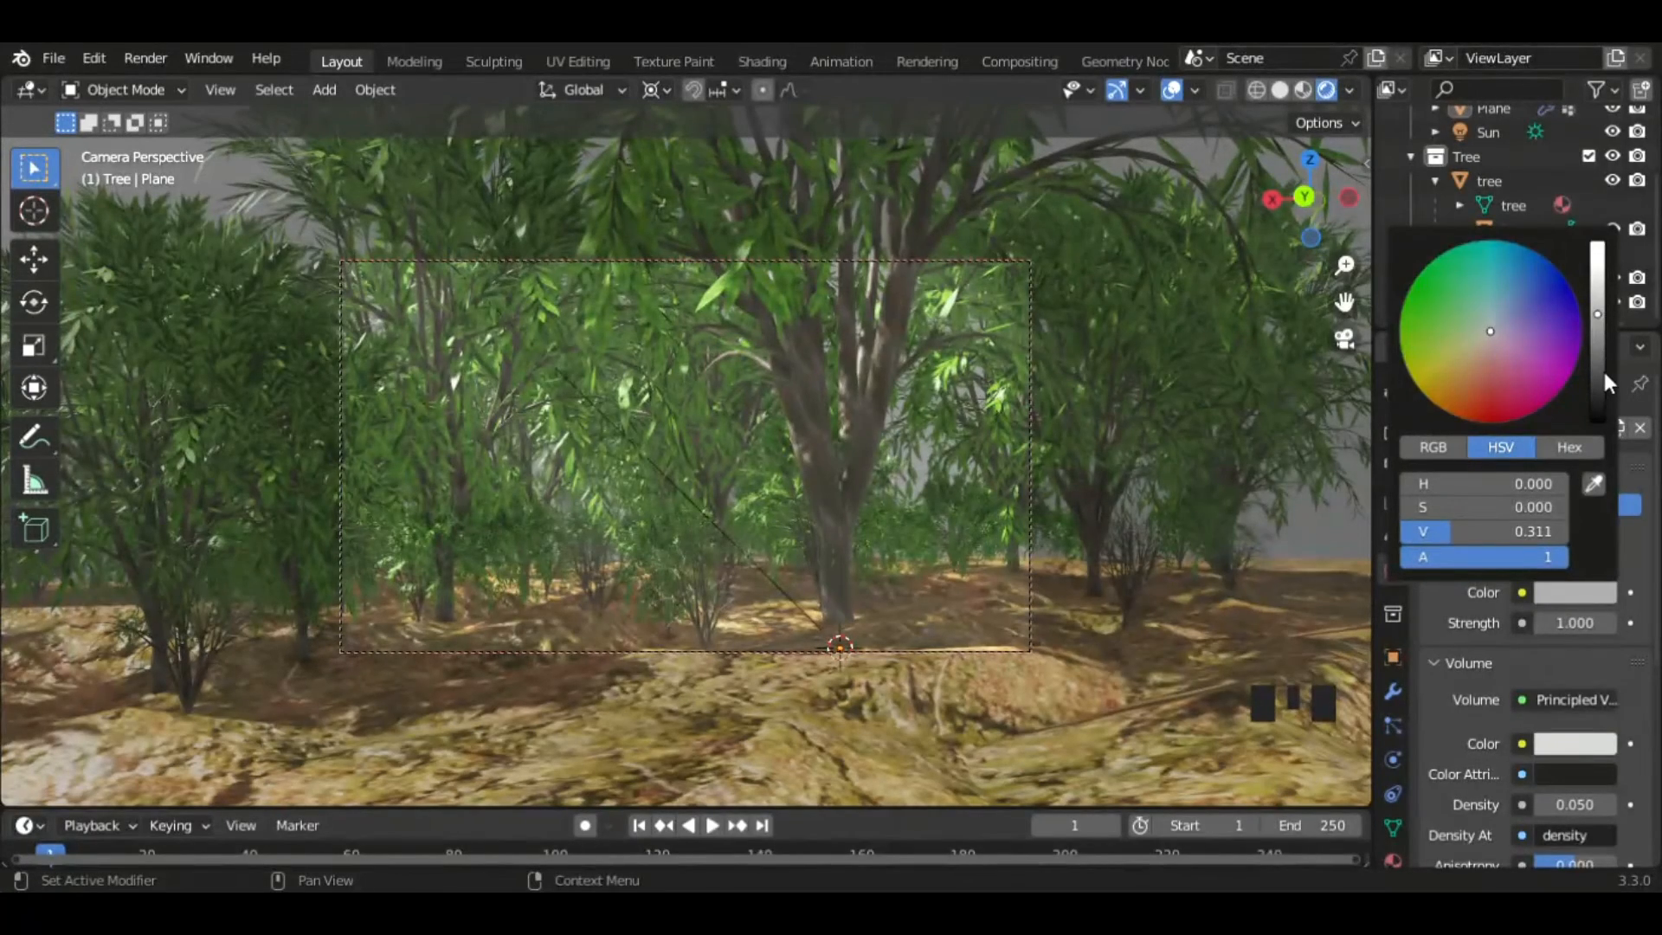
click(1602, 368)
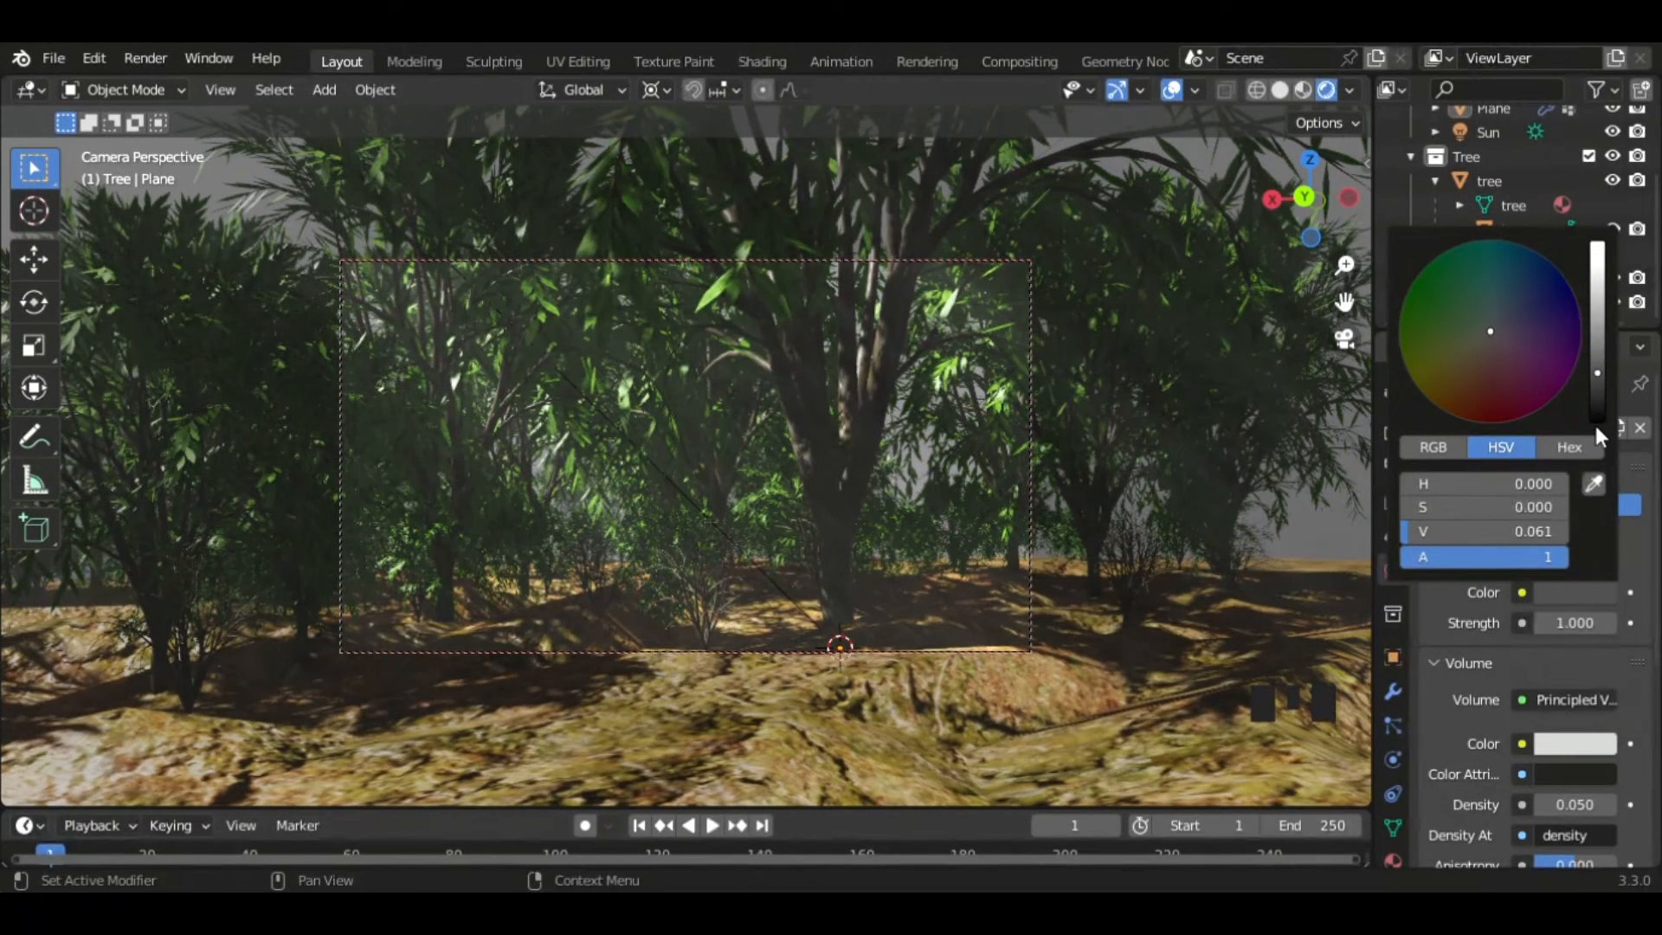
click(1596, 392)
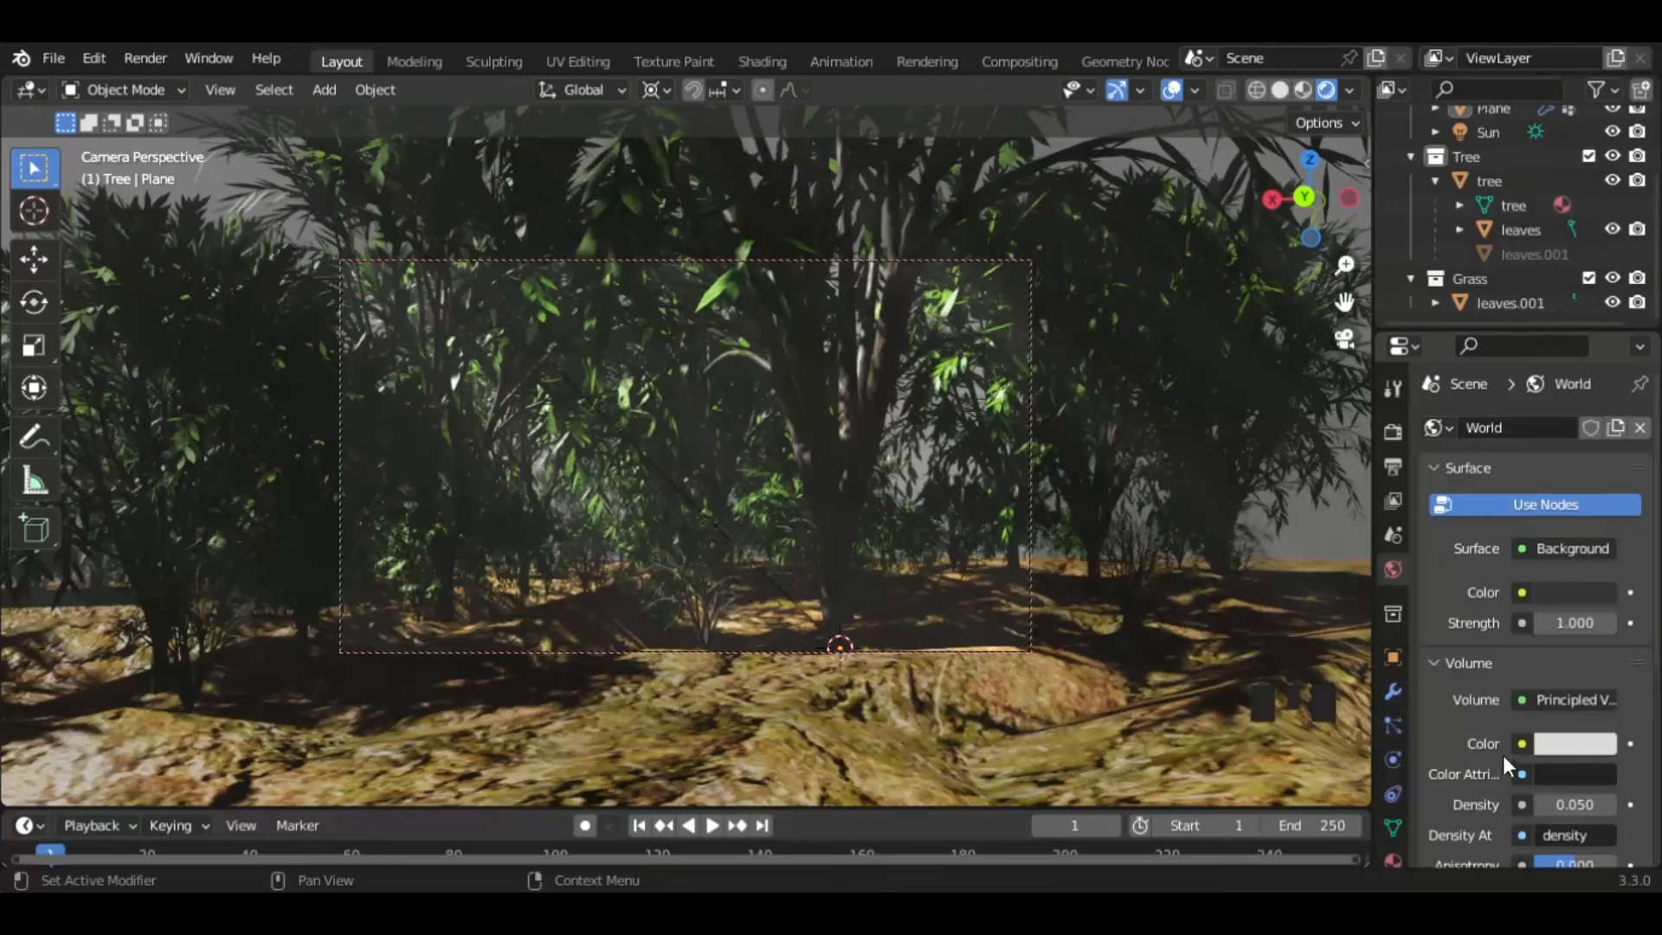
- Assign a Sky Texture to the world background color and try the Preetham sky type with a slightly adjusted sun direction
scroll(1394, 546, up, 2)
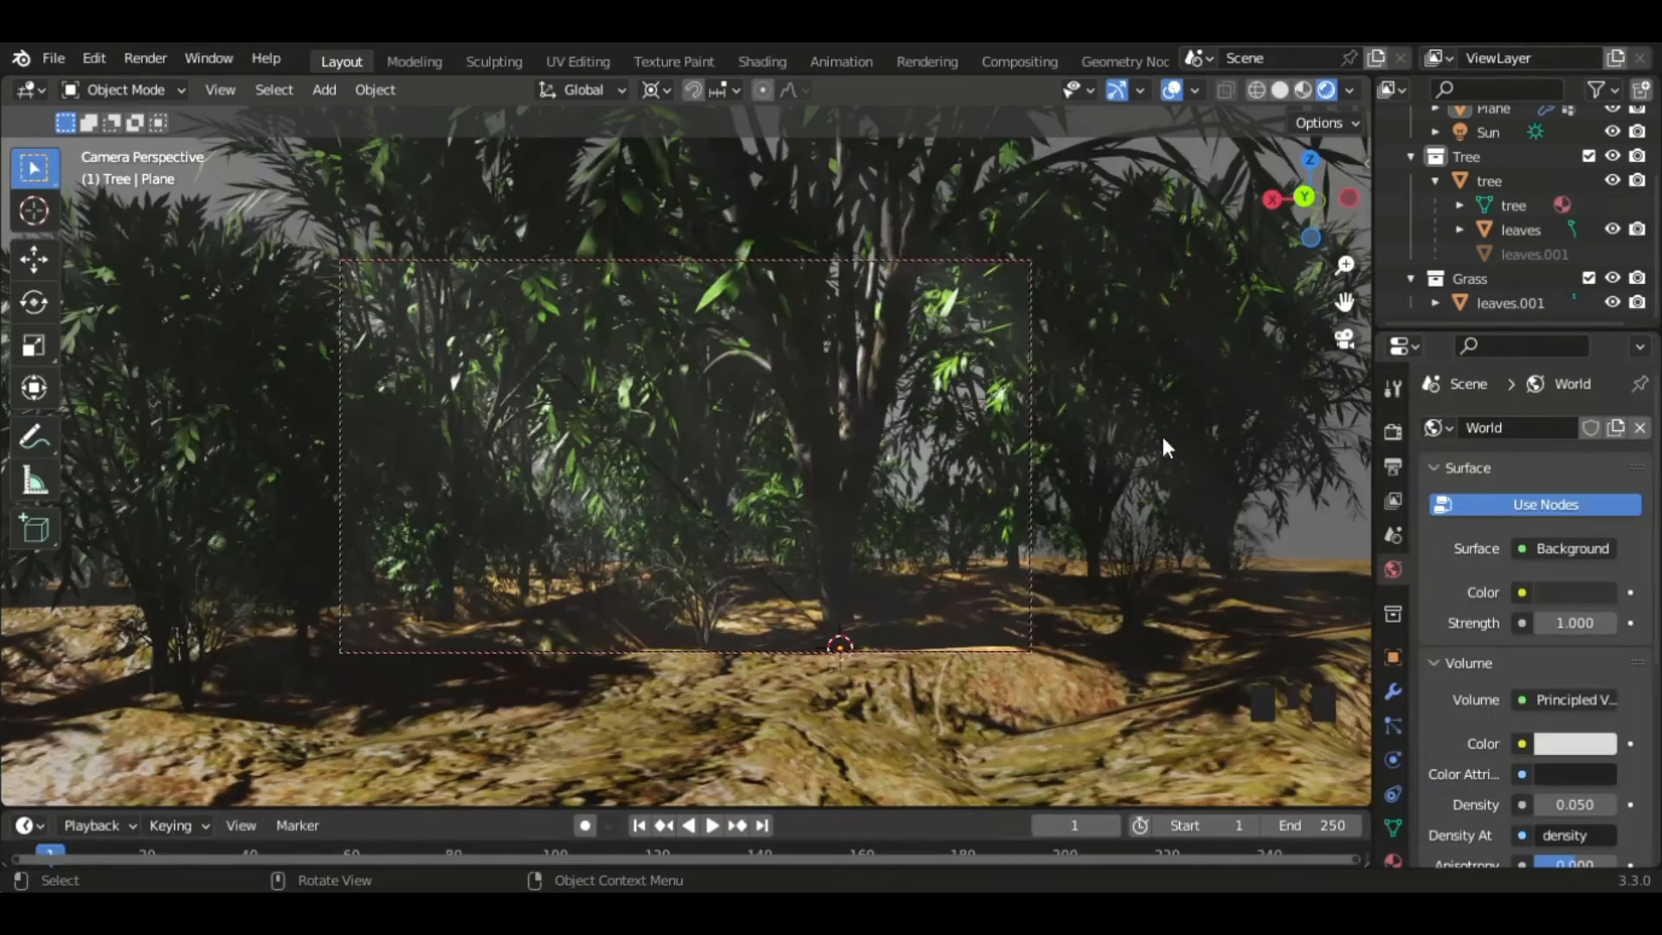
click(1521, 592)
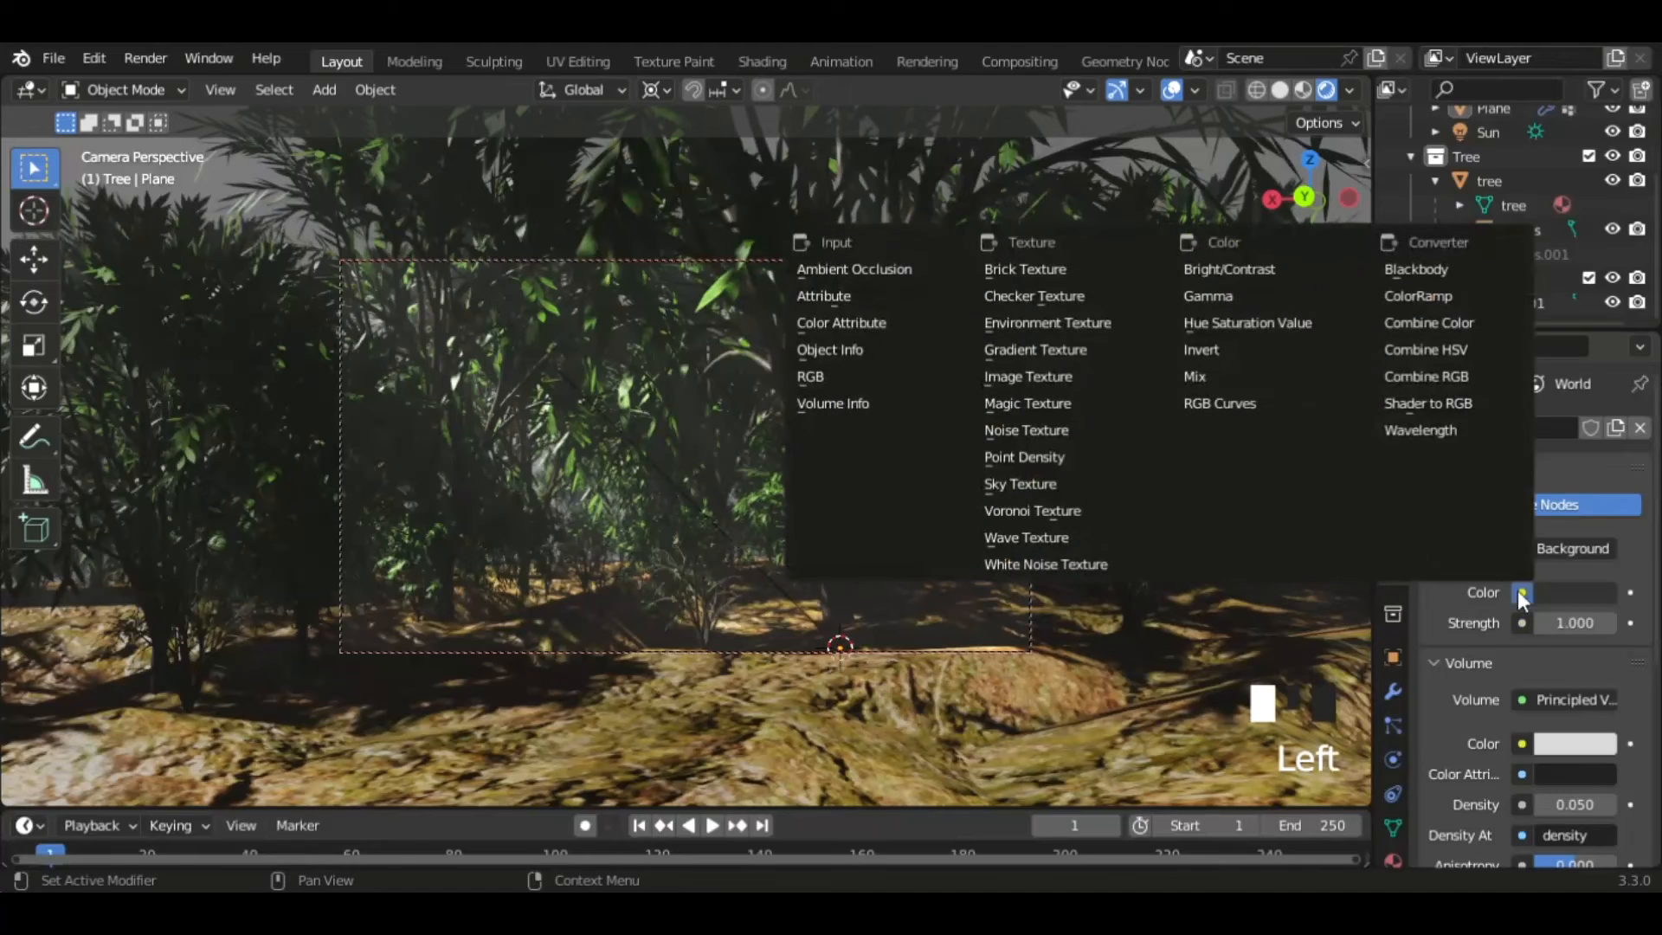
click(1077, 485)
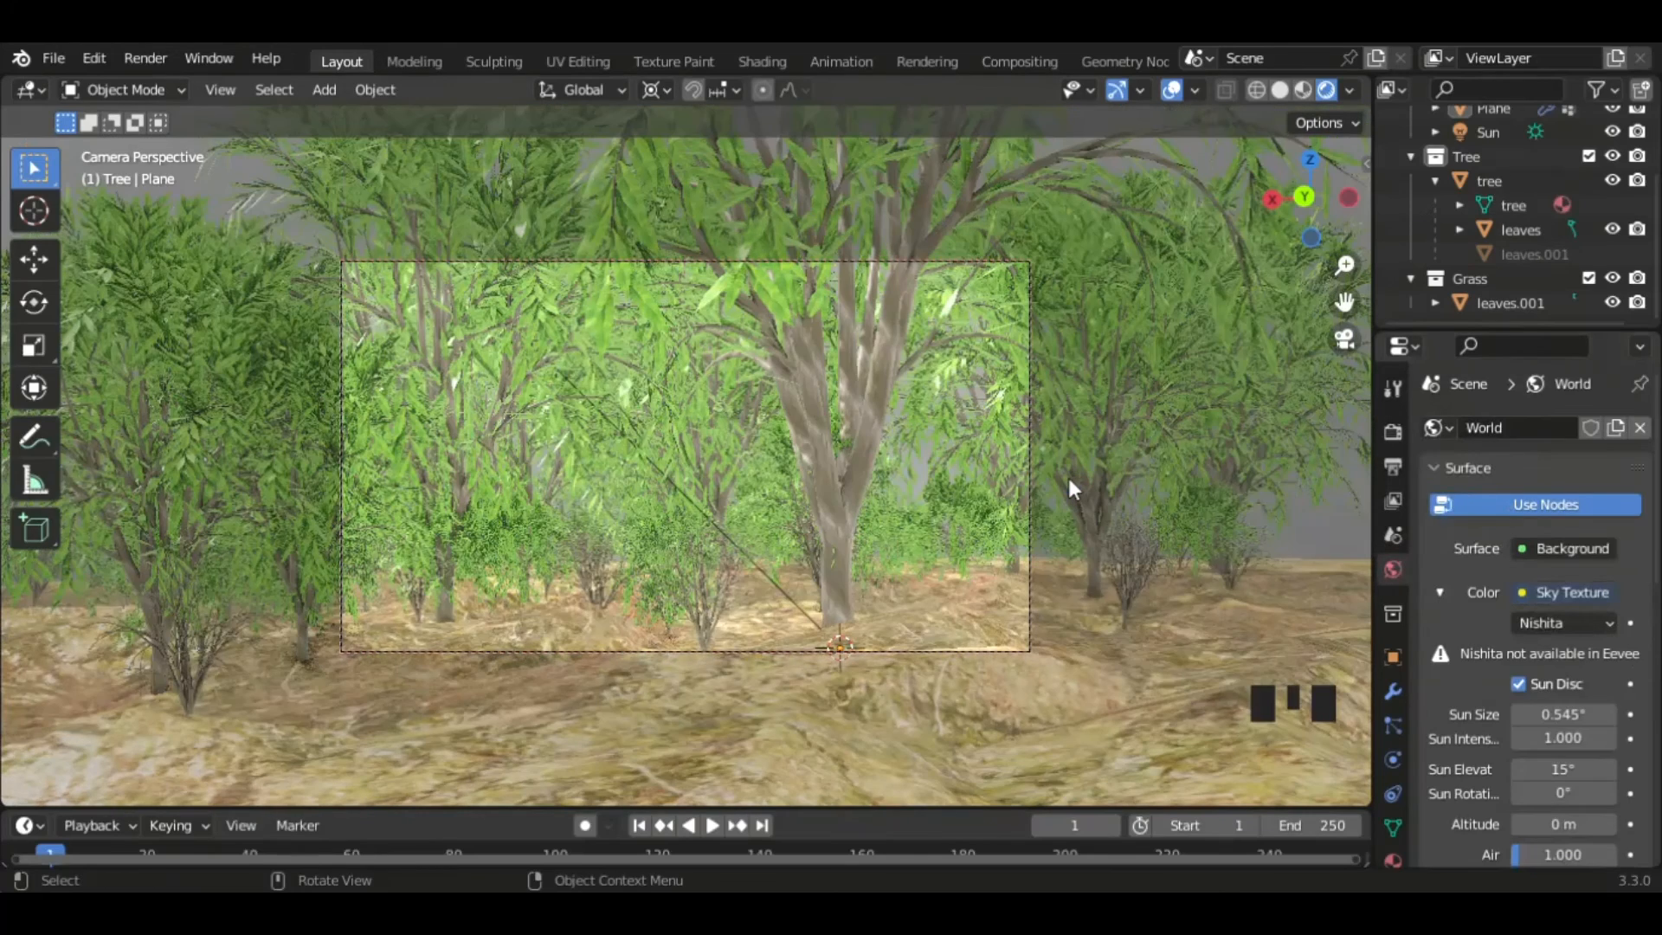
click(1537, 624)
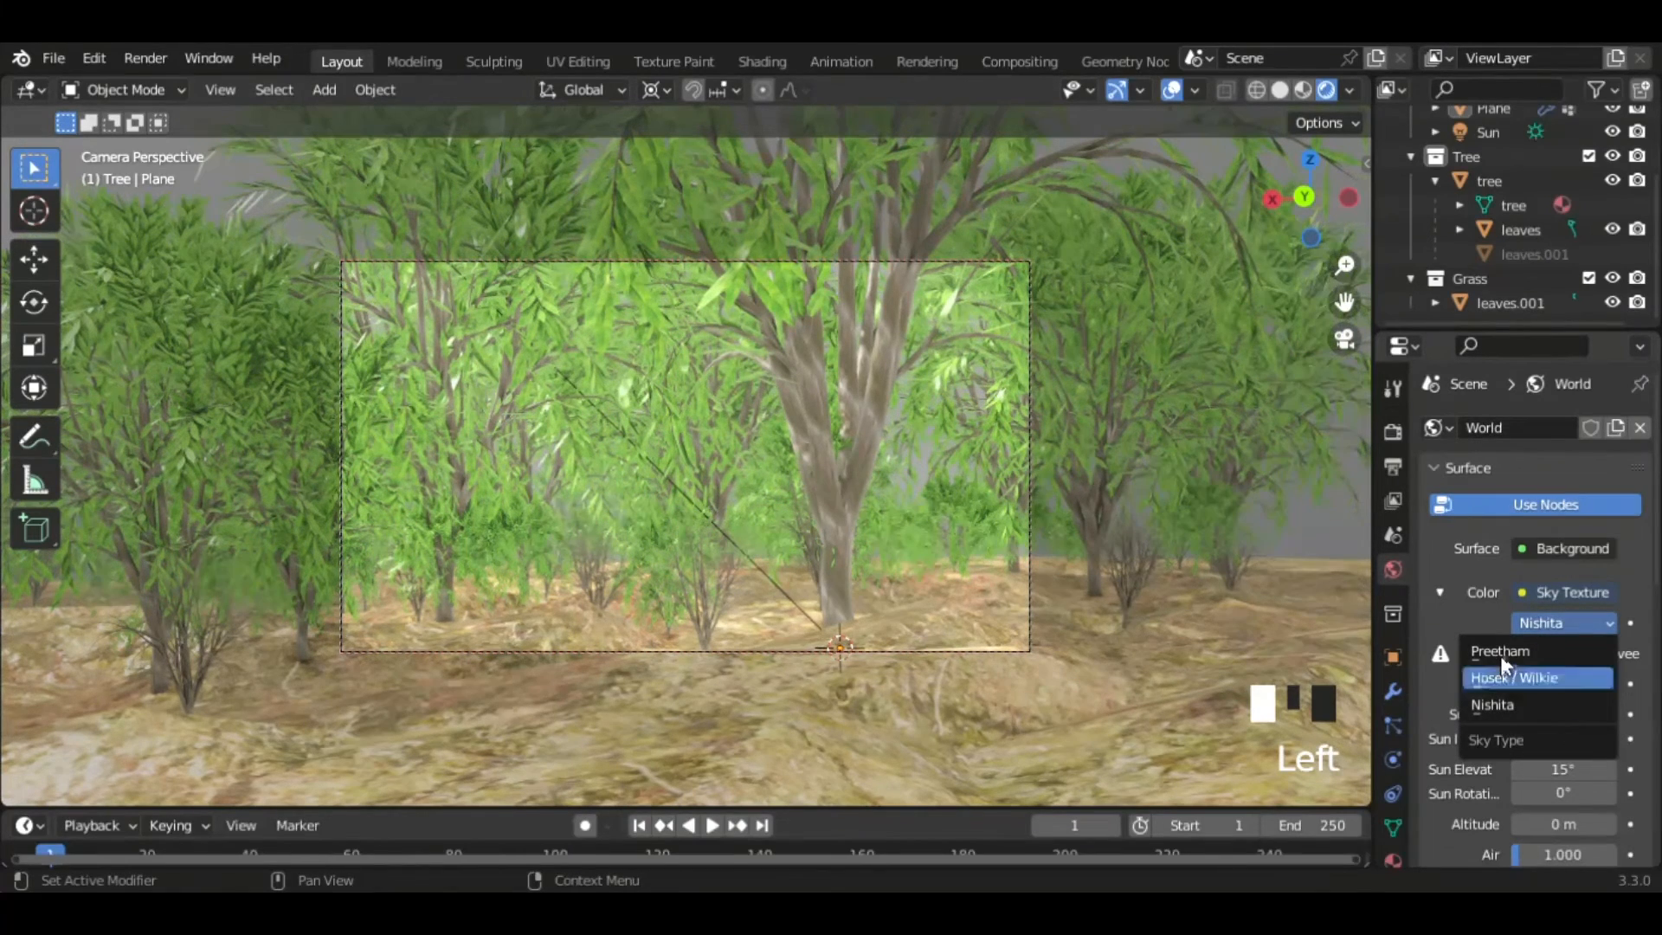
click(1500, 656)
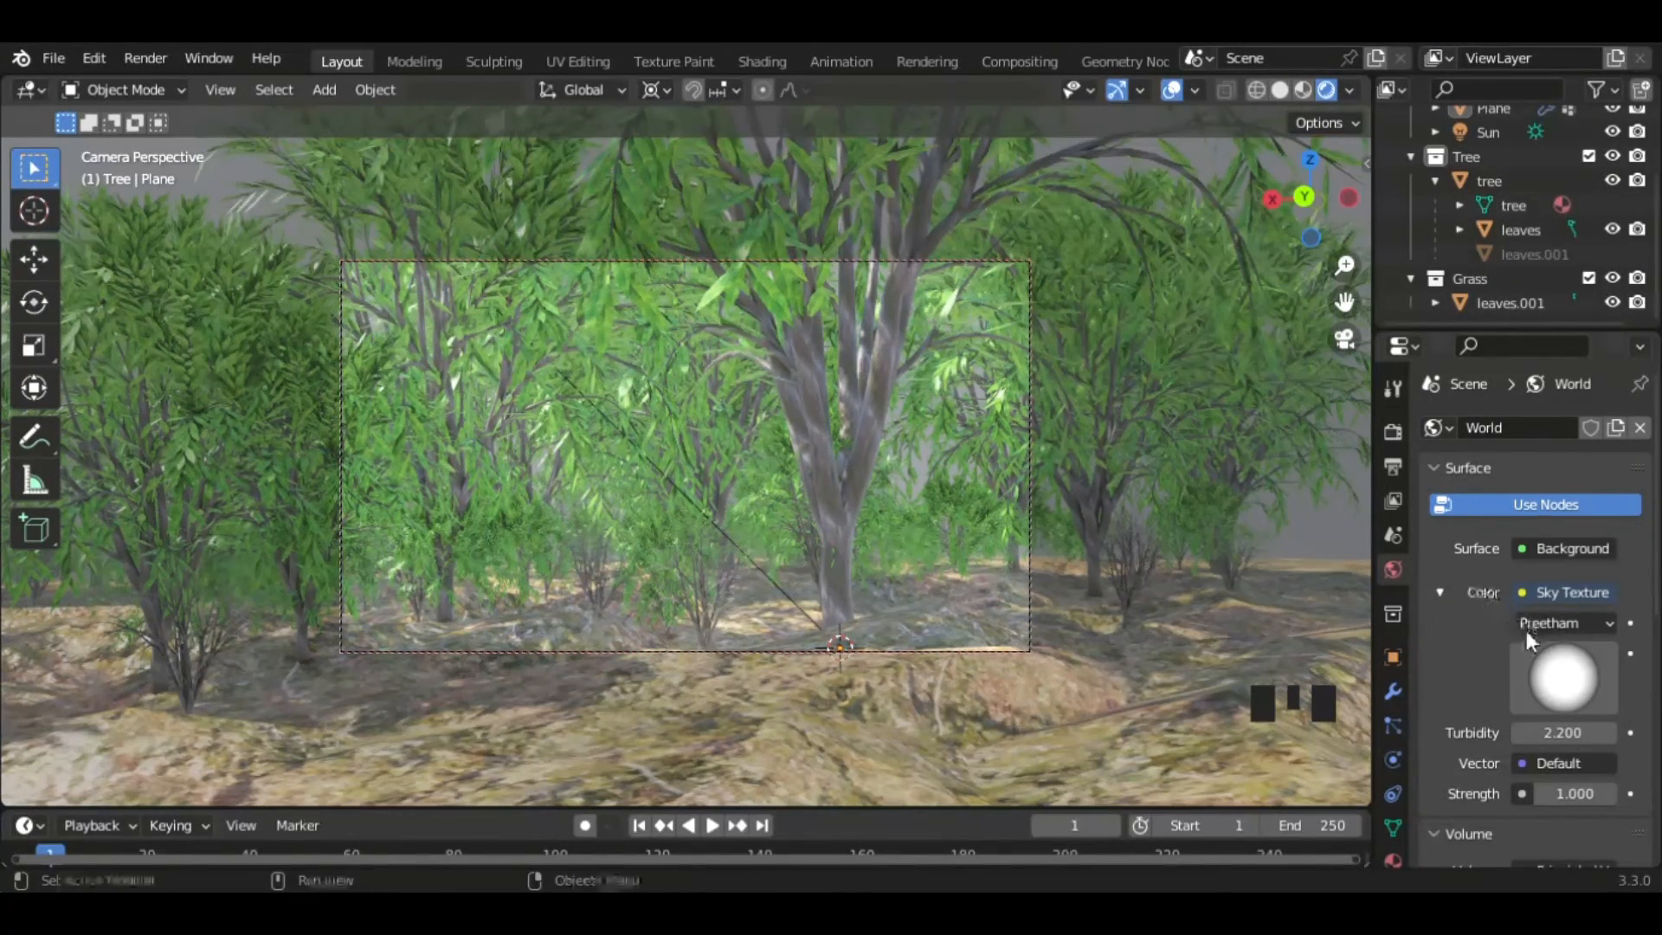
mouse_move(1558, 678)
mouse_down()
mouse_move(1435, 678)
mouse_move(1558, 684)
mouse_up()
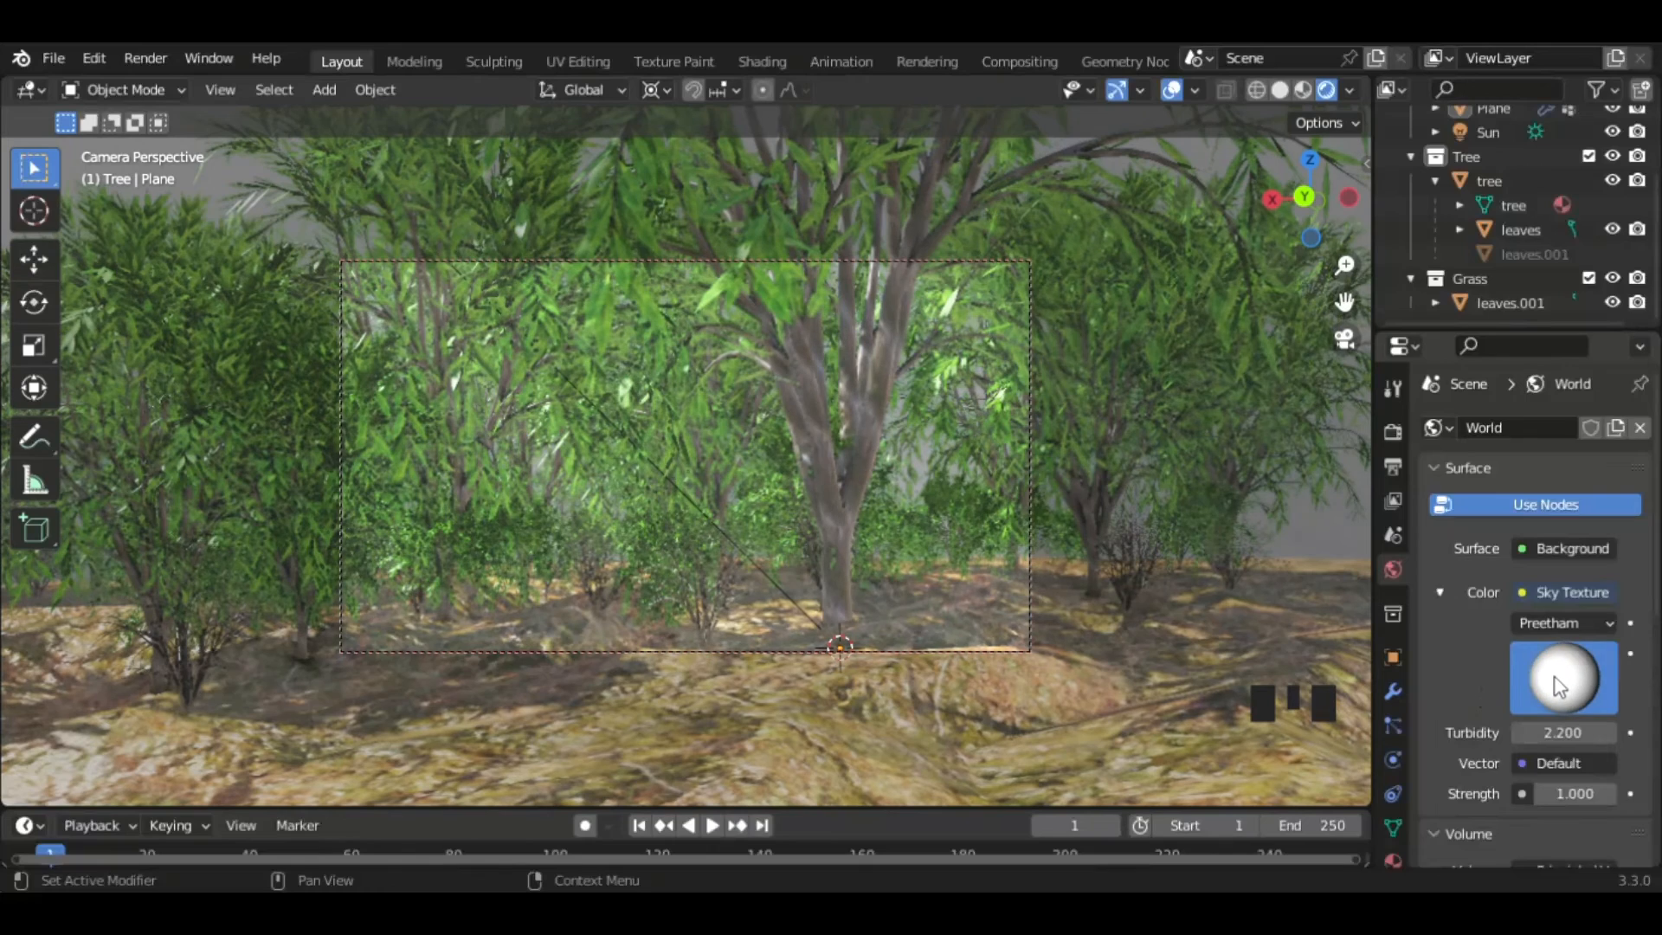
- Change the sky type to Hosek / Wilkie and adjust its sun direction
click(1530, 623)
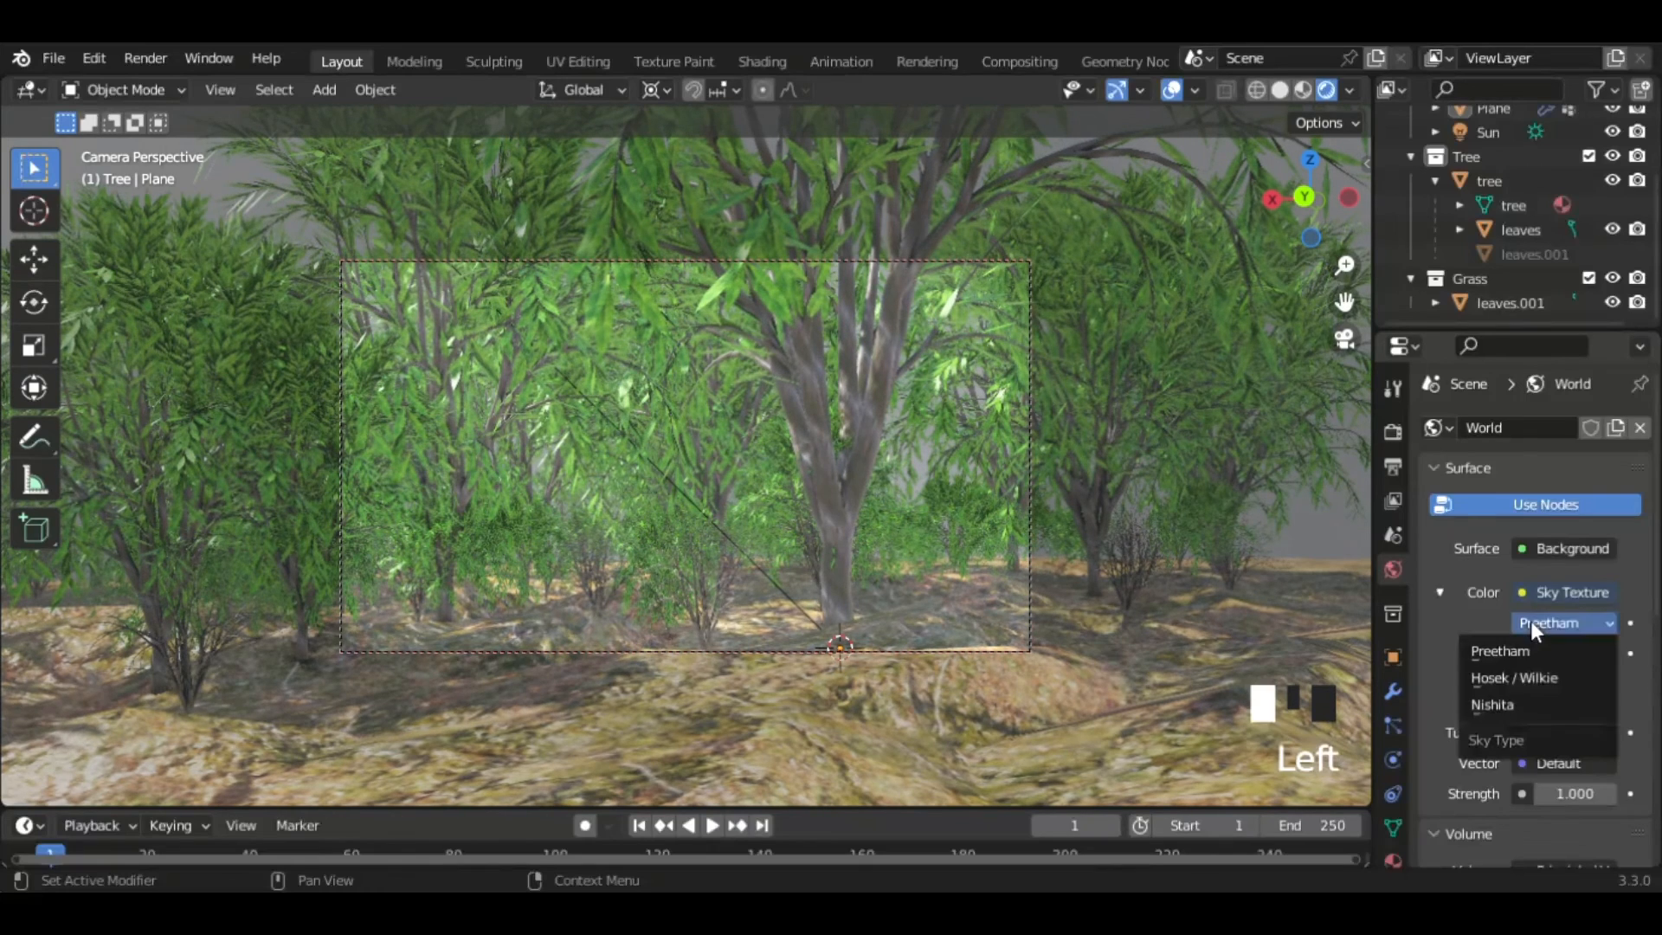
click(1524, 677)
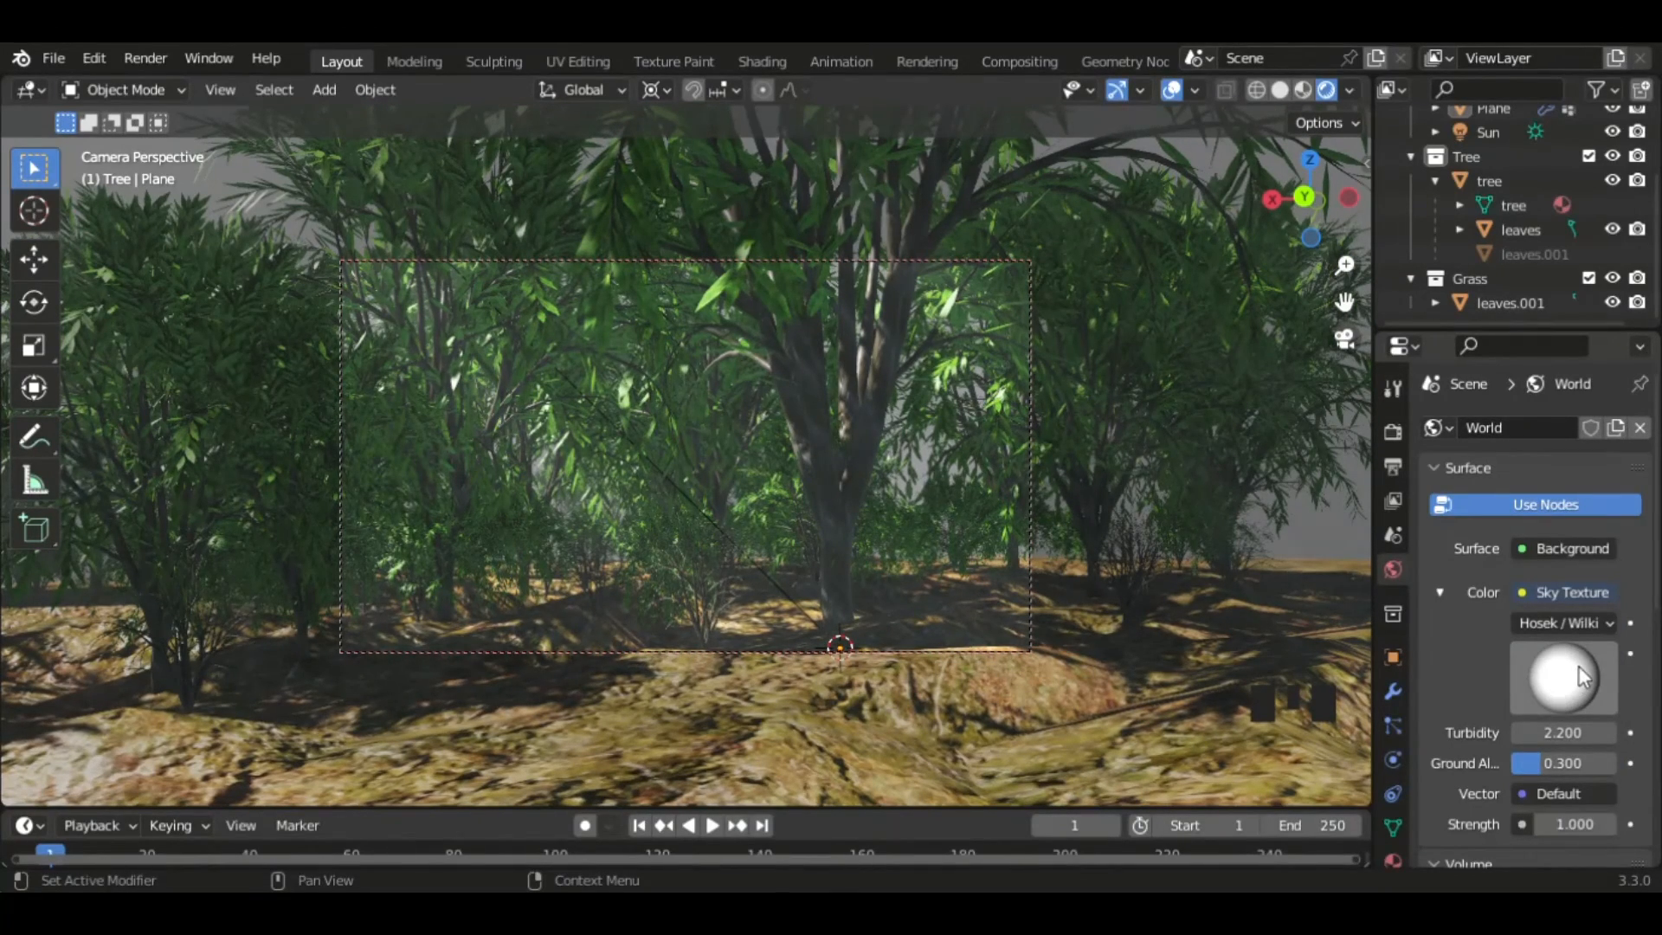
mouse_move(1576, 671)
mouse_down()
mouse_move(1636, 644)
mouse_move(1655, 605)
mouse_move(1571, 692)
mouse_up()
- Set the world volume density to 0.004
middle_drag(1472, 765, 1471, 507)
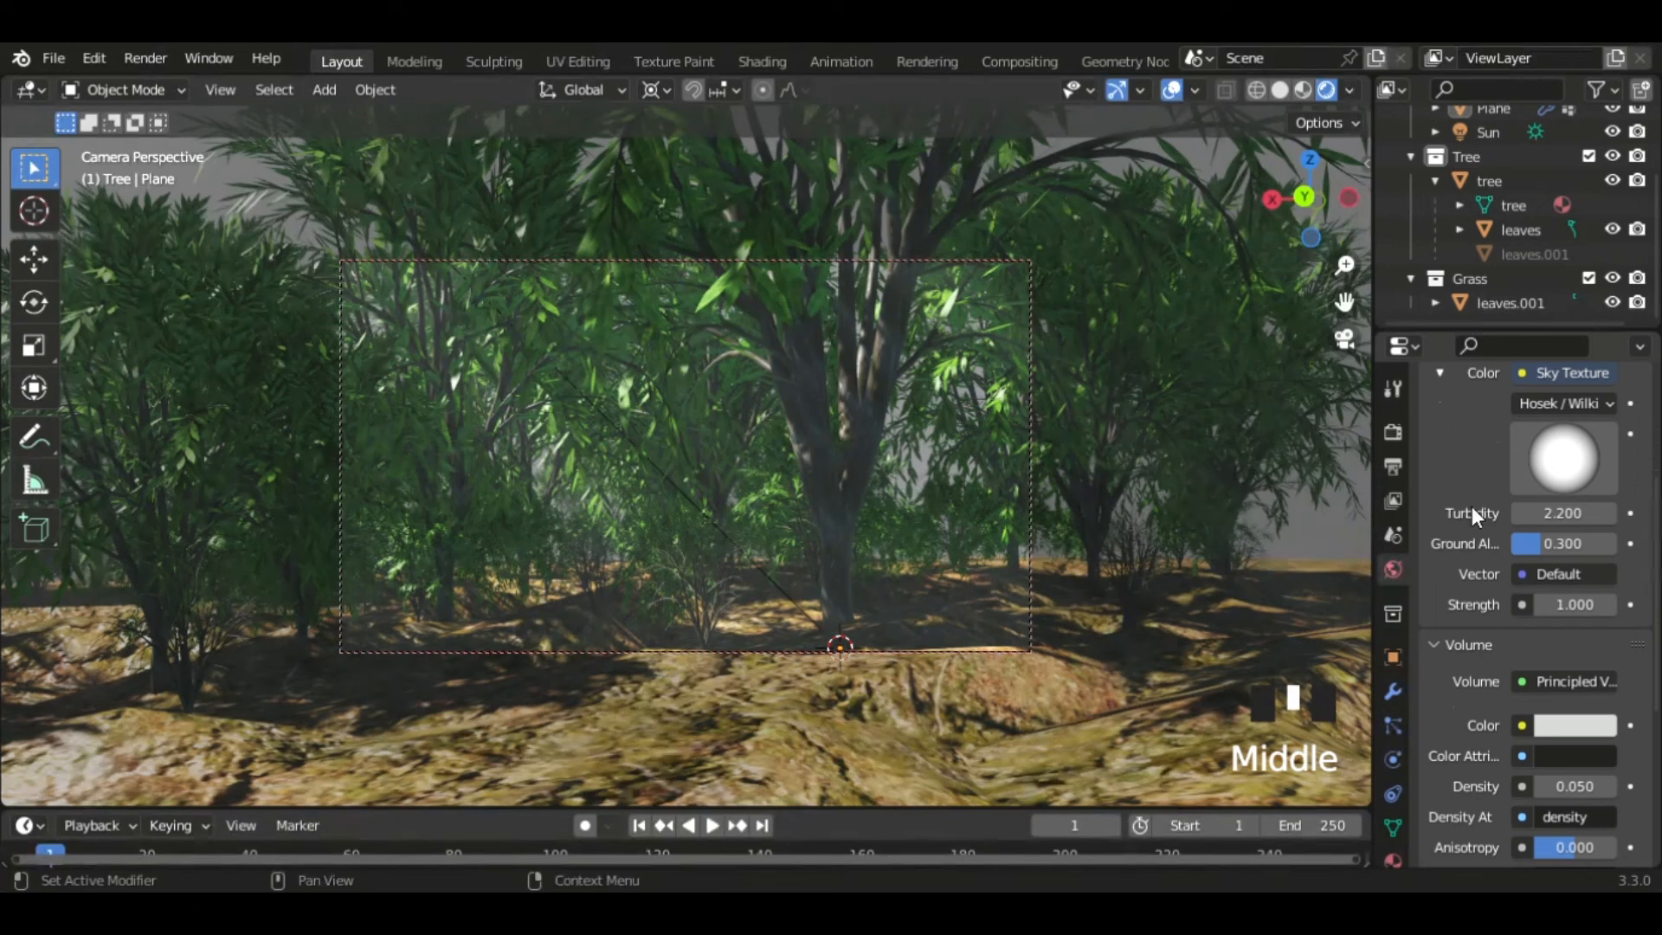
click(1571, 792)
text(0.0)
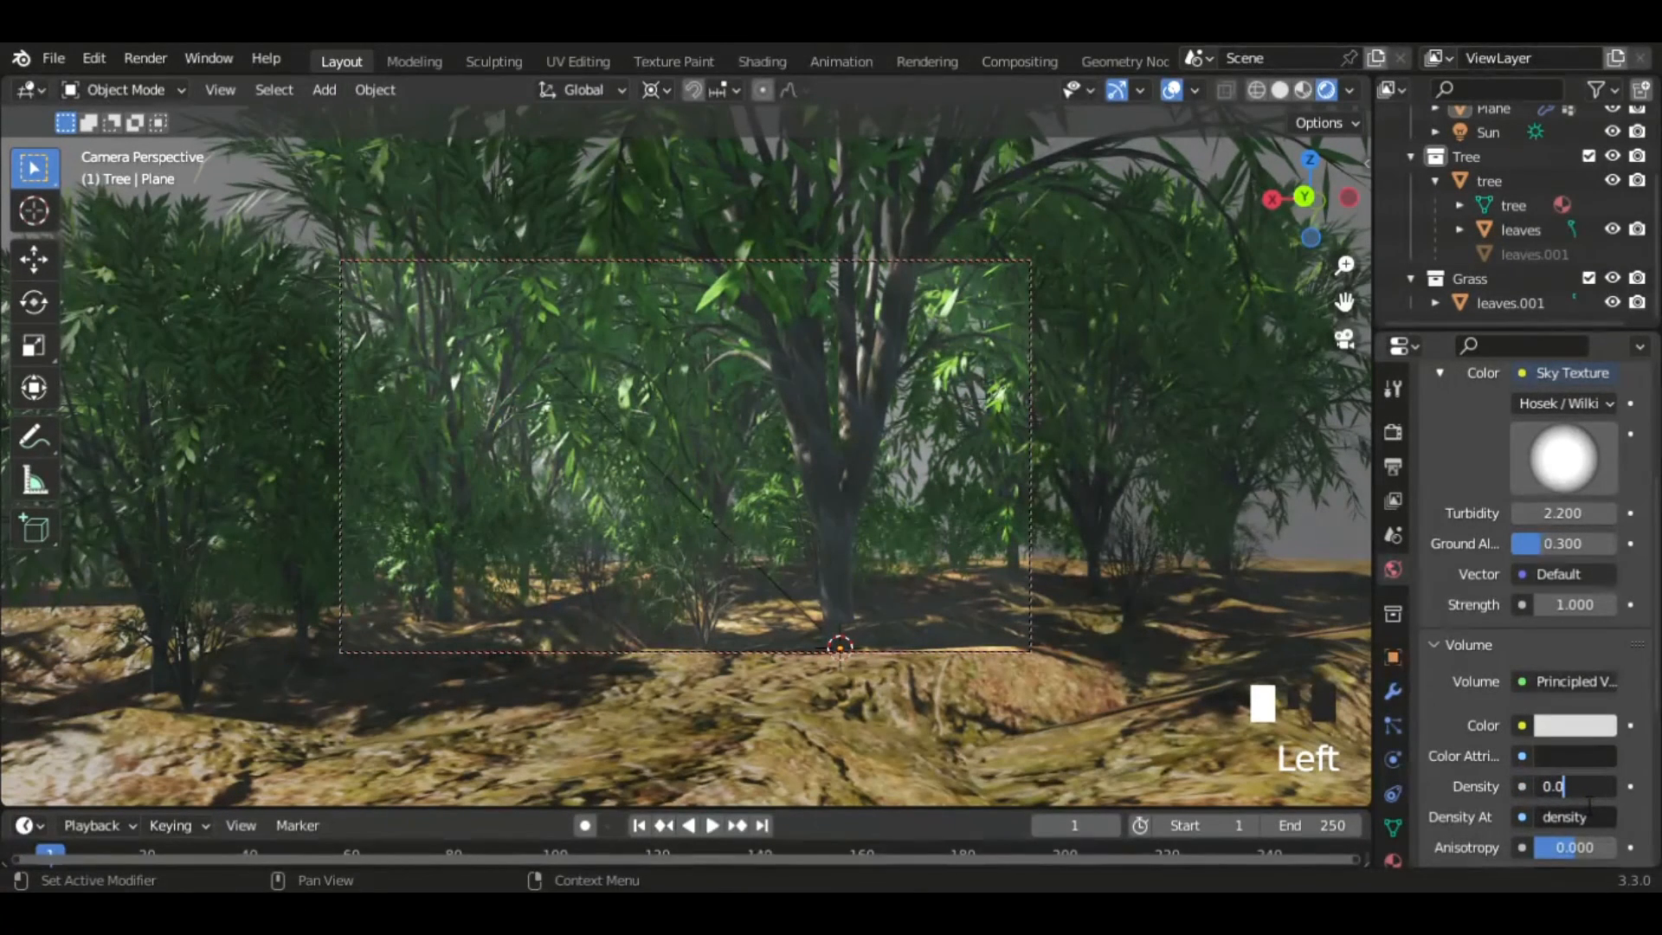
text(0)
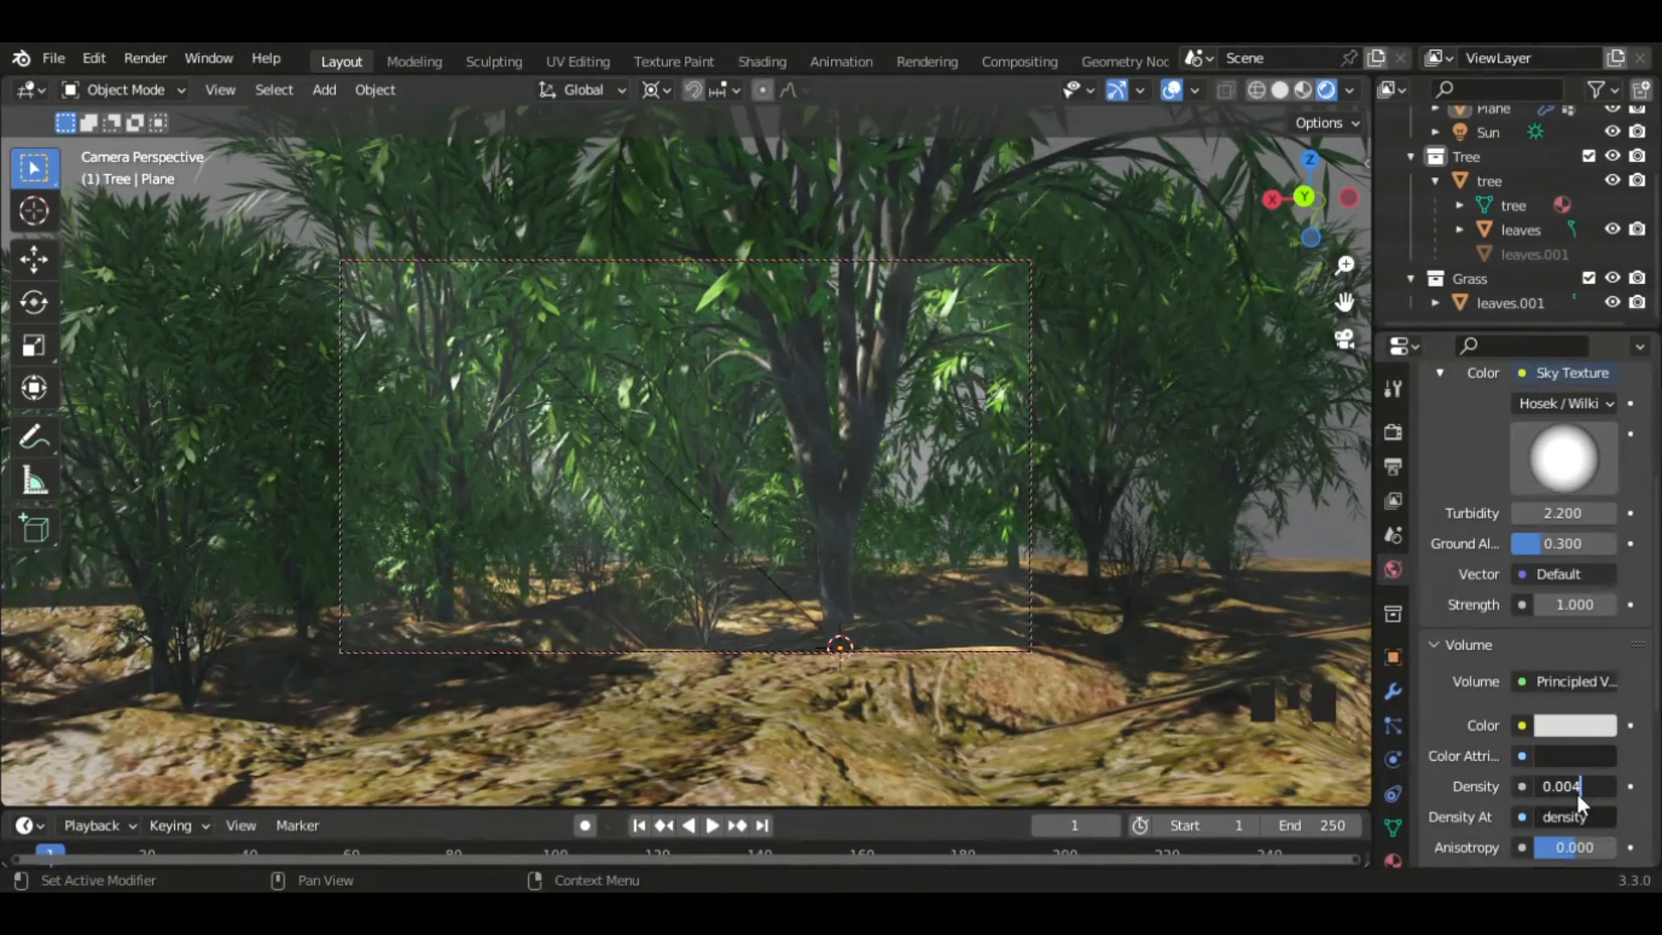
text(4)
key(Return)
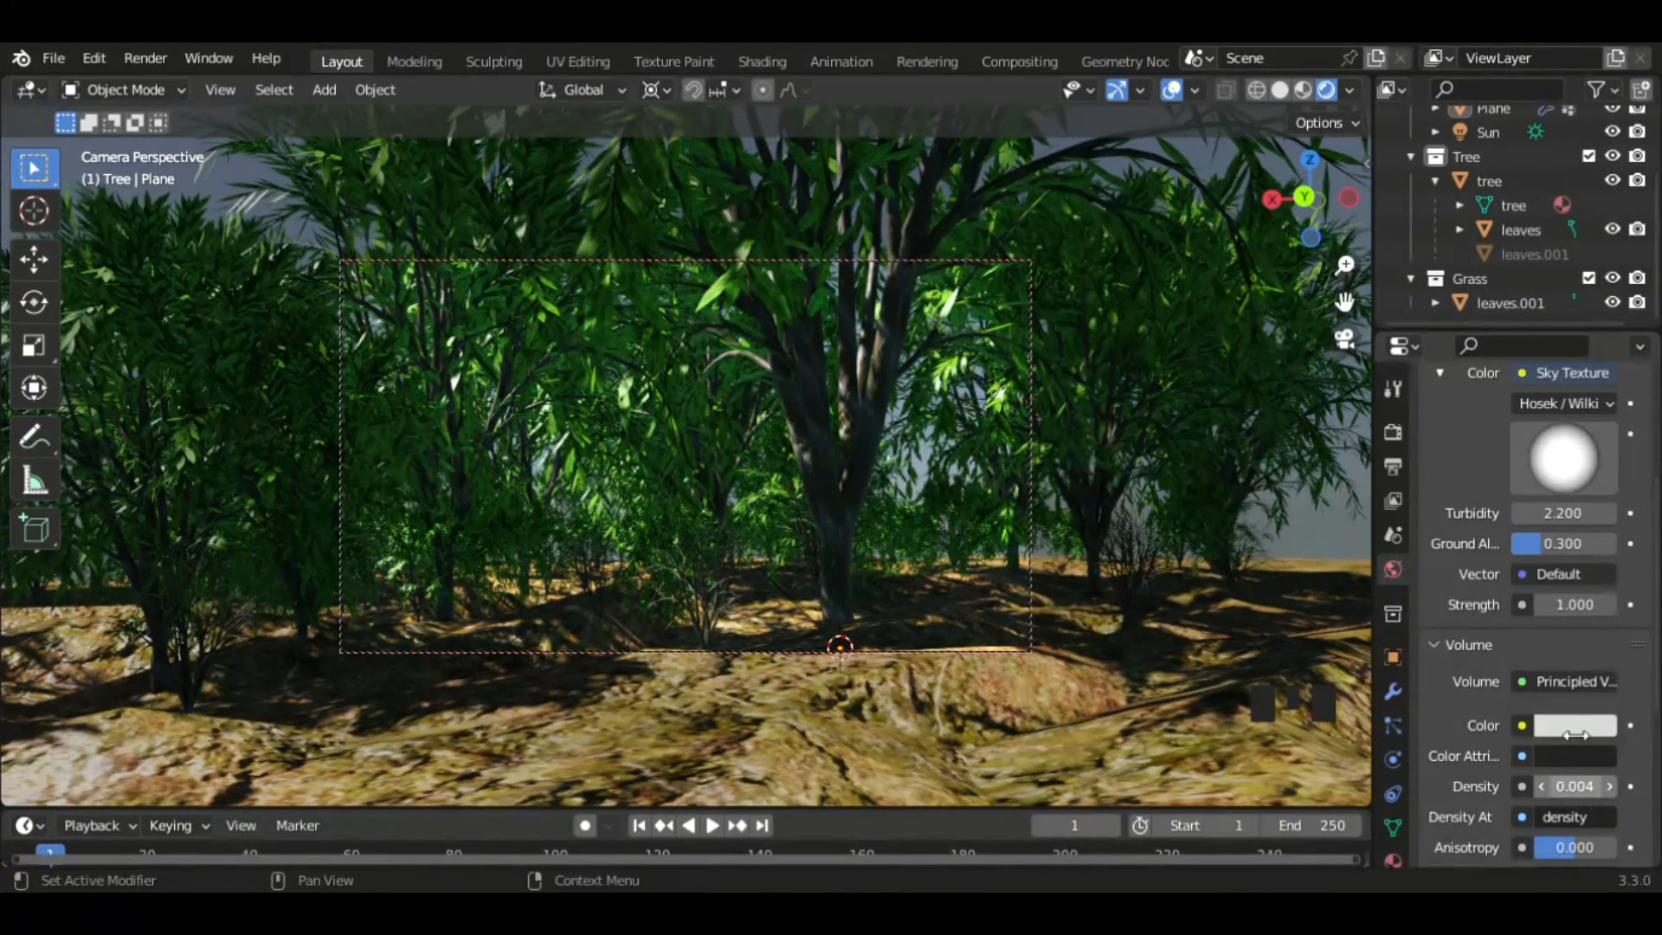
- Adjust the turbidity of the world's Sky Texture
middle_drag(1572, 460, 1576, 640)
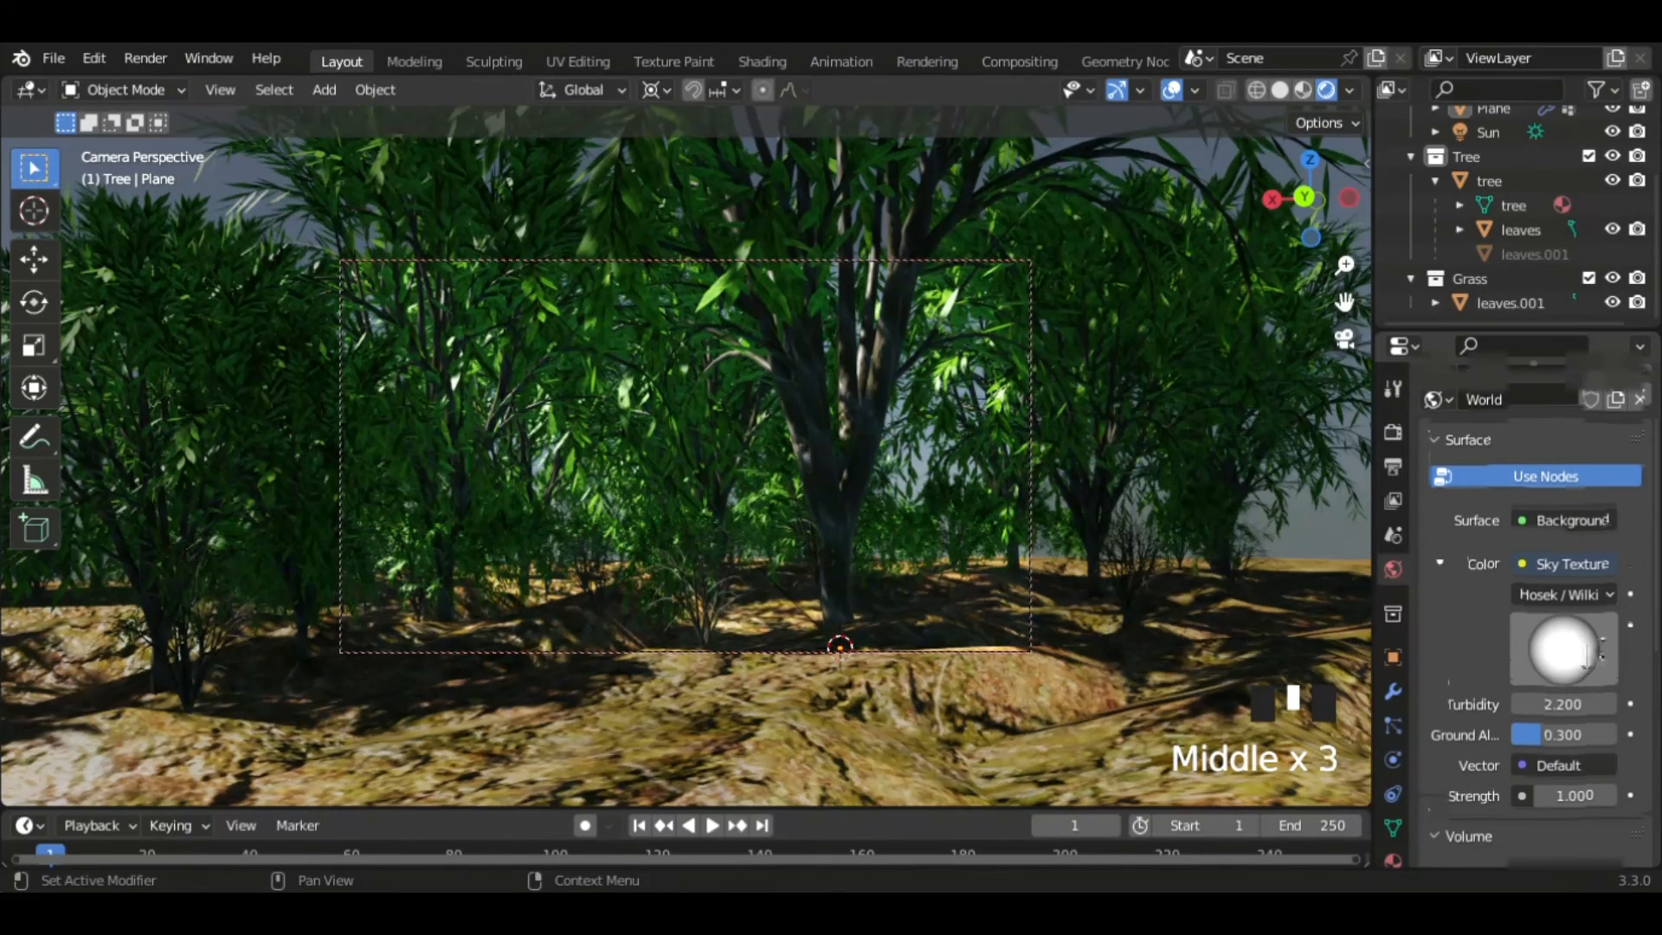
drag(1564, 704, 1575, 703)
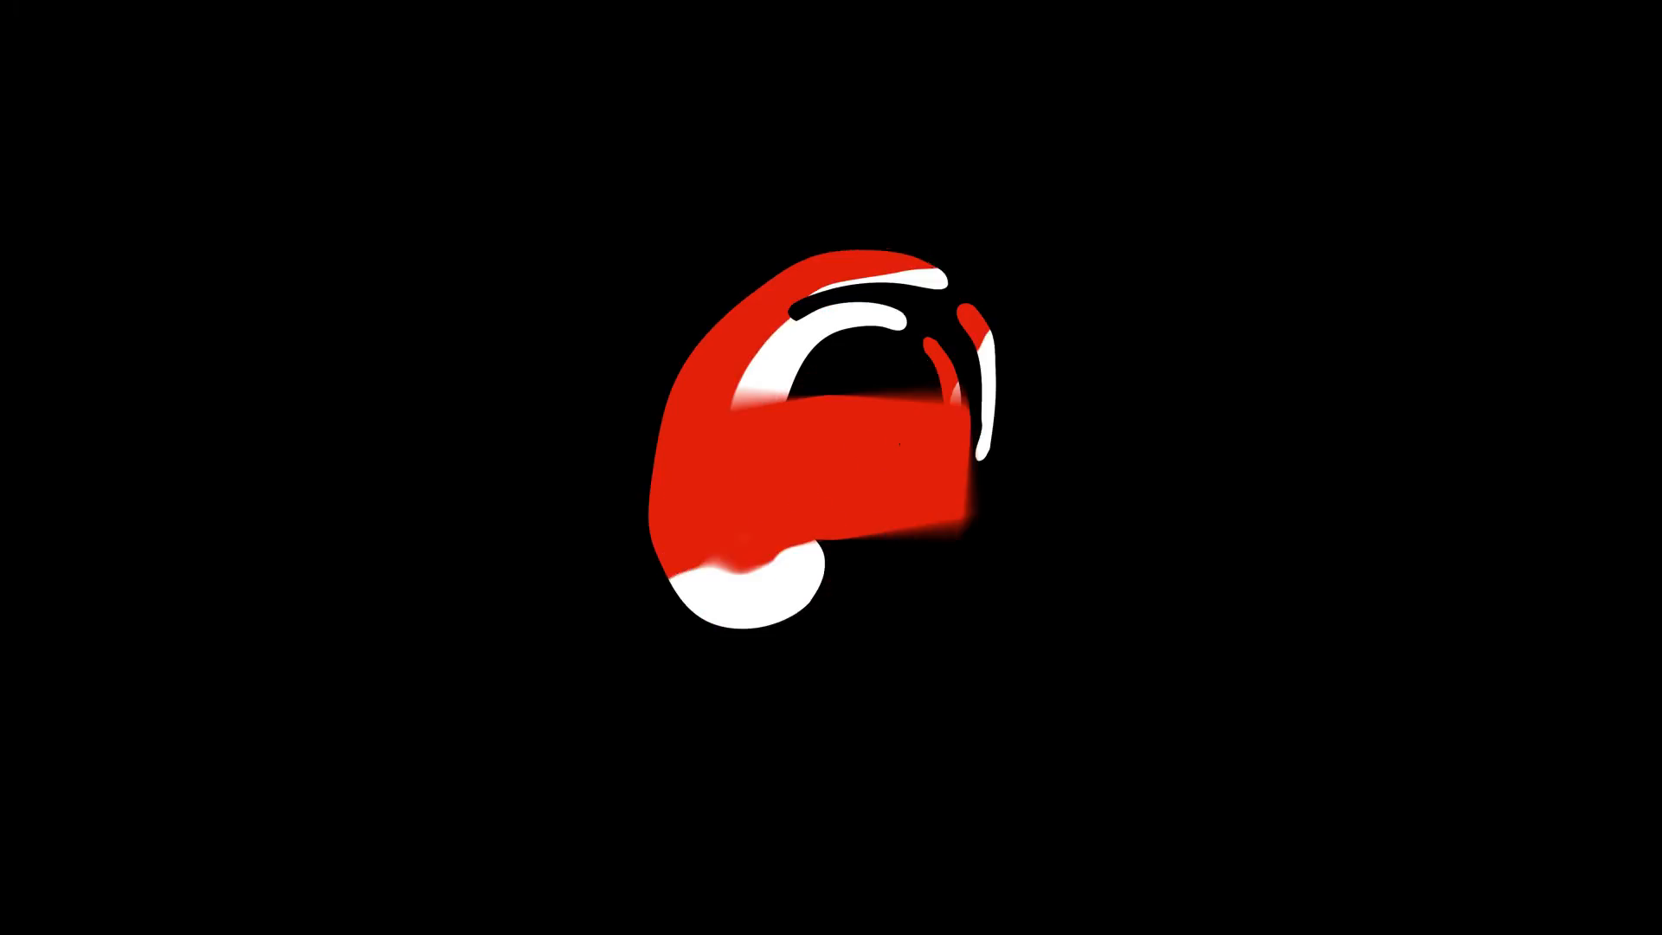